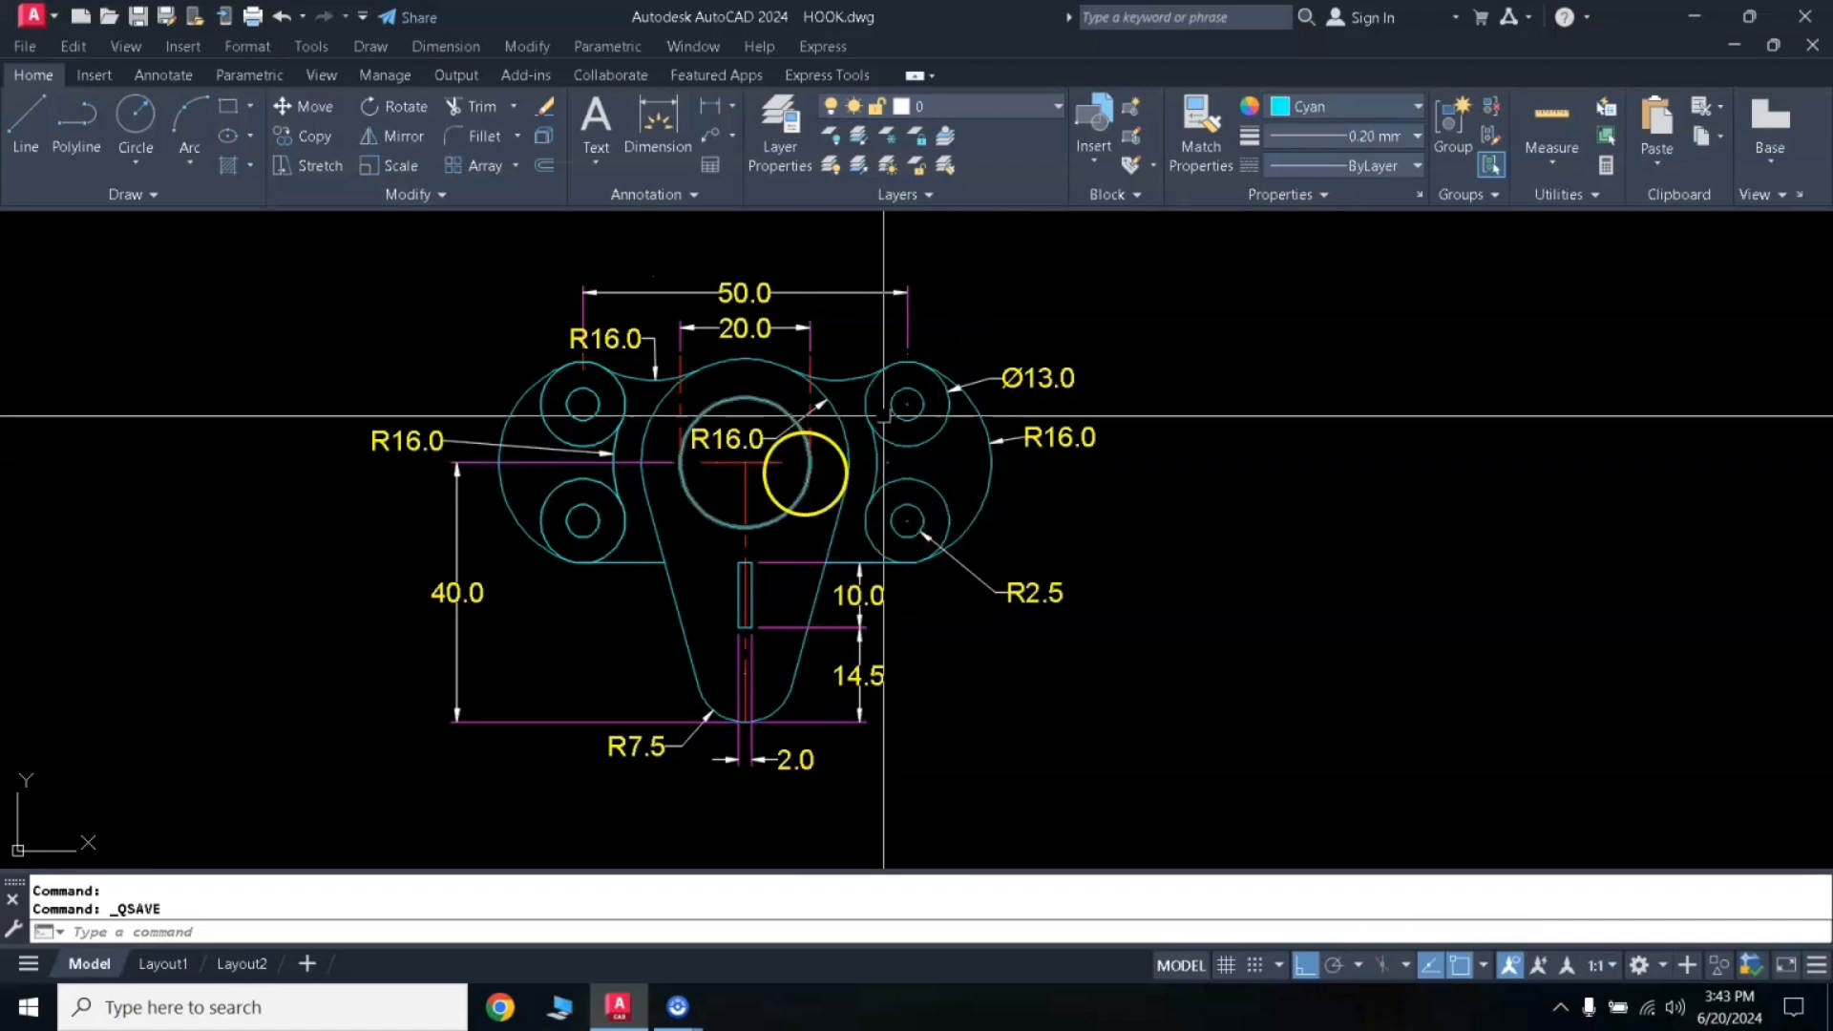
Step: Draw a long horizontal line in the empty space beside the dimensioned reference drawing
{"action": "middle_click_drag", "start_coordinate": [987, 475], "coordinate": [812, 477]}
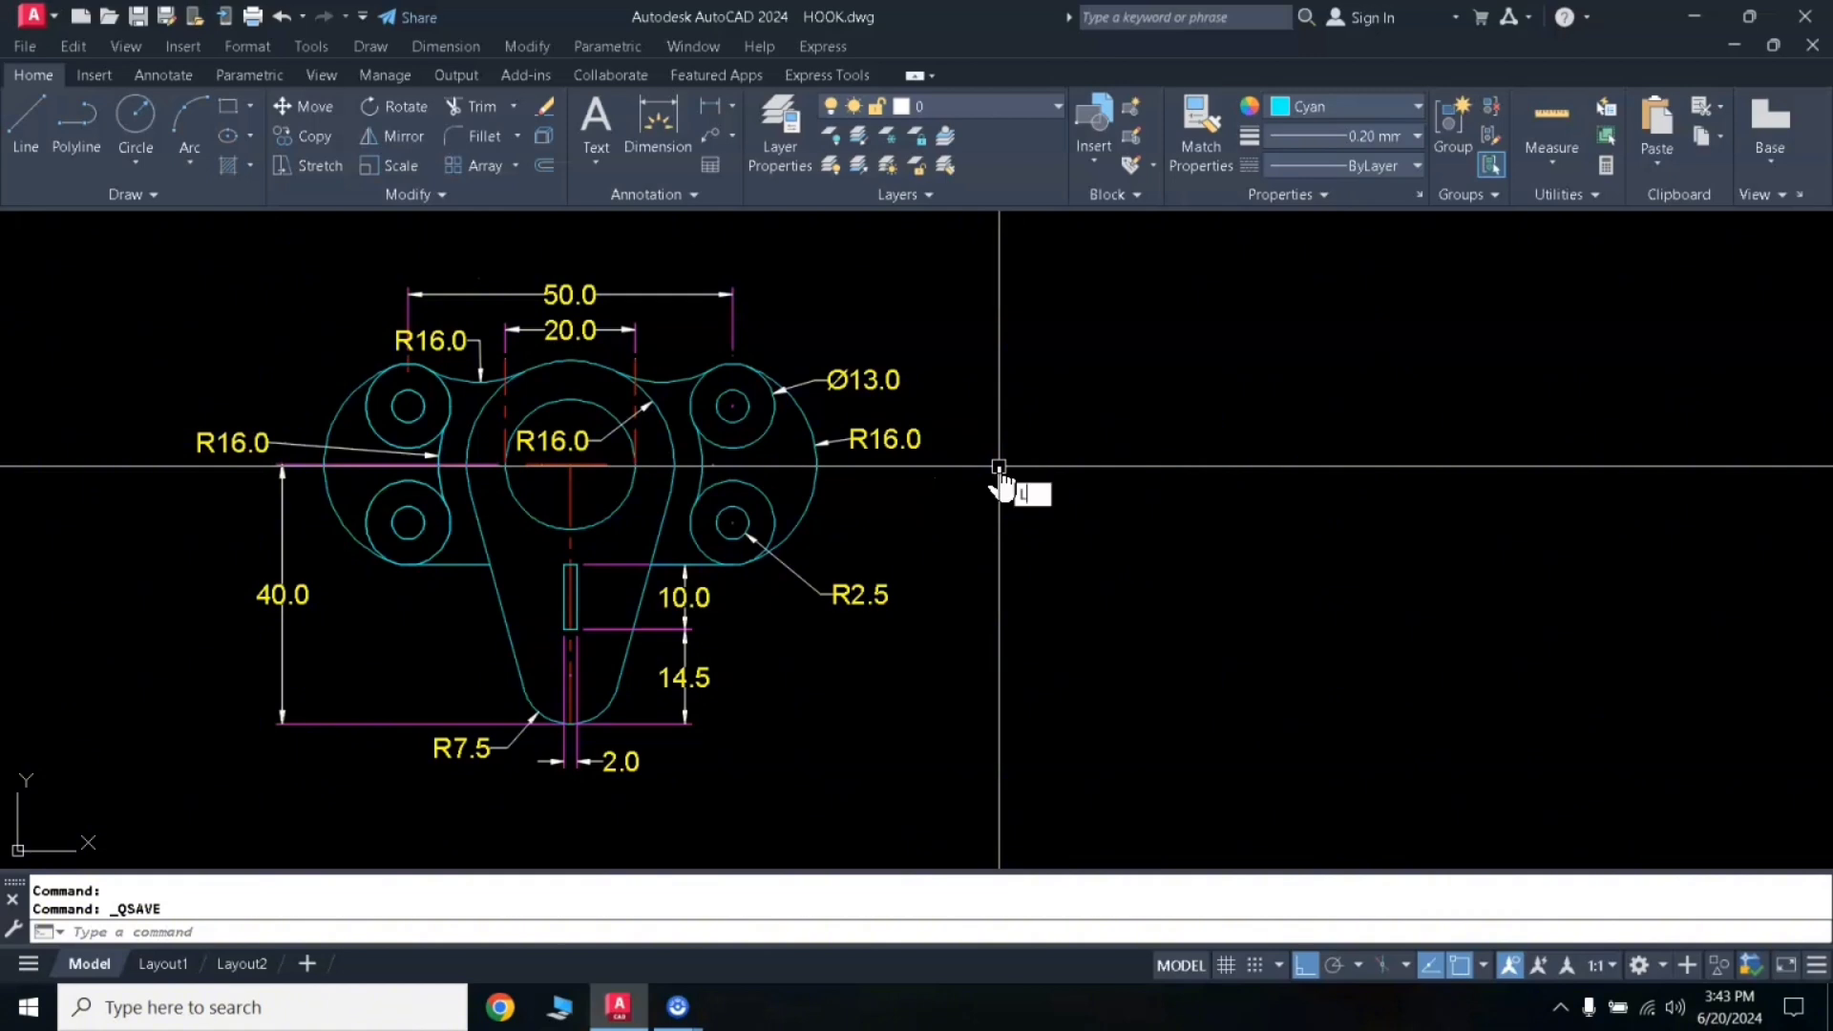
{"action": "key", "text": "Return"}
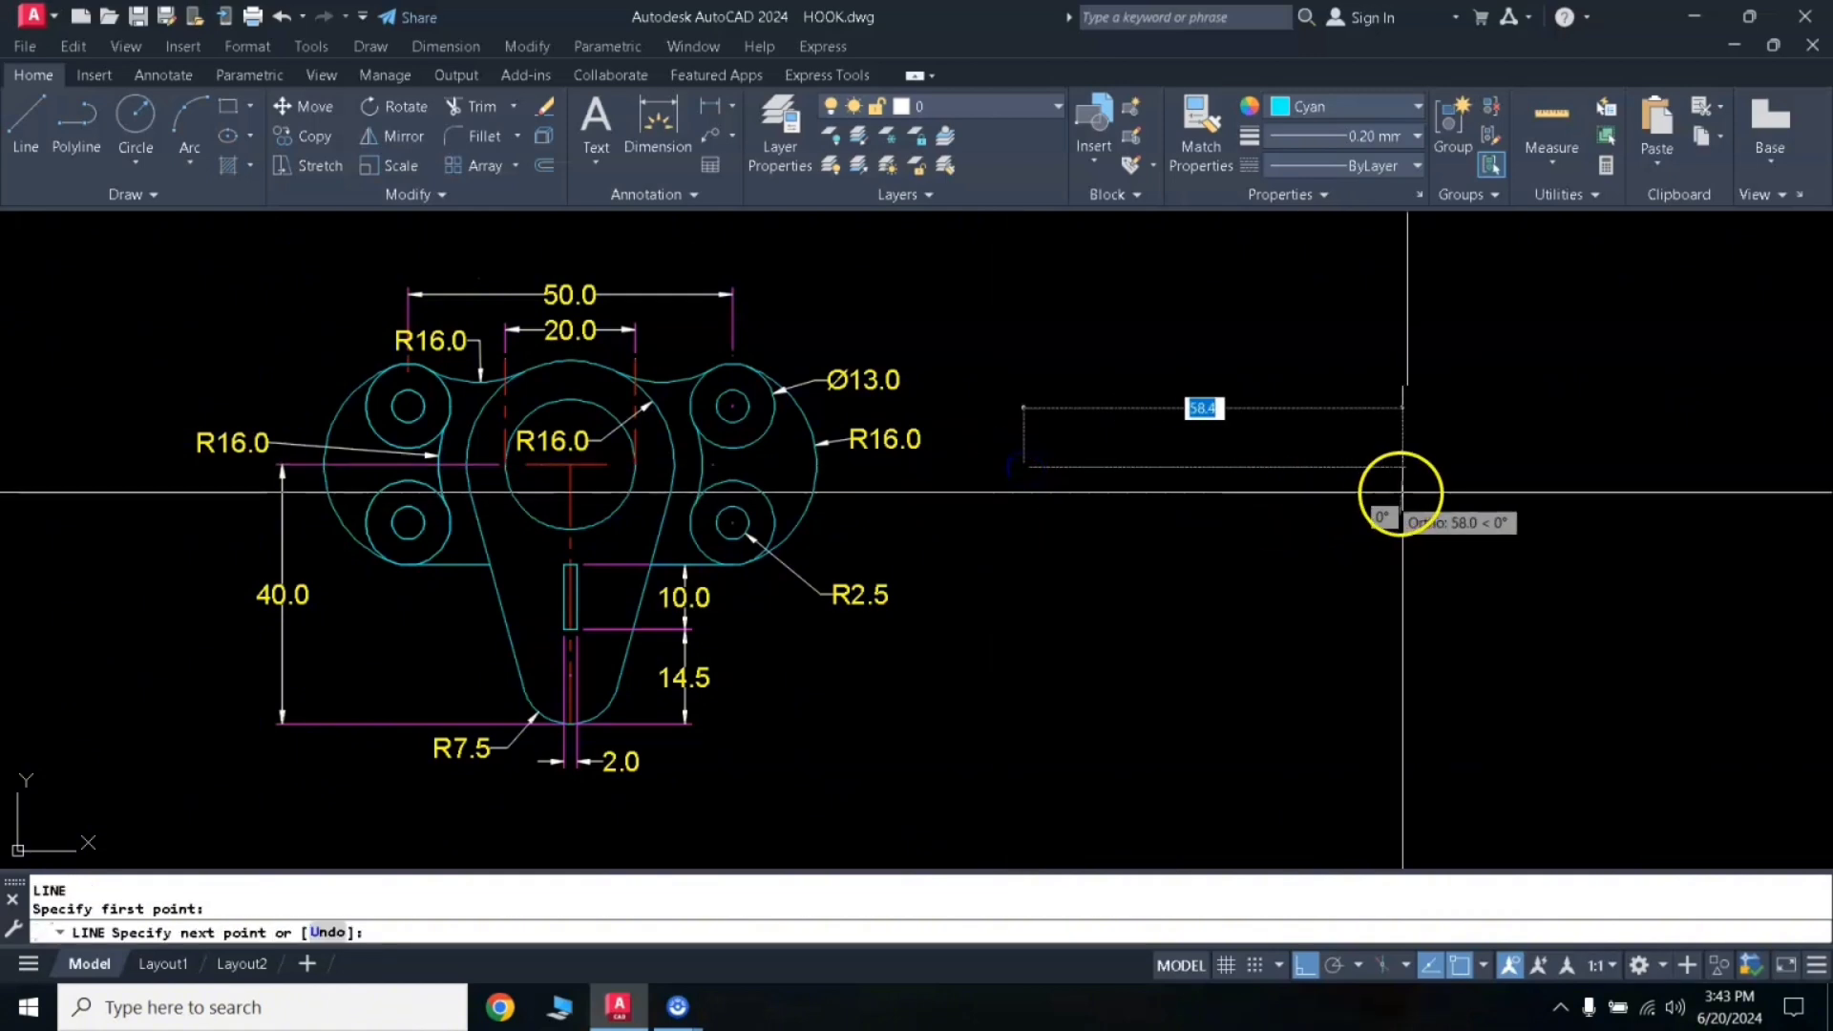
{"action": "left_click", "coordinate": [1649, 519]}
{"action": "key", "text": "Return"}
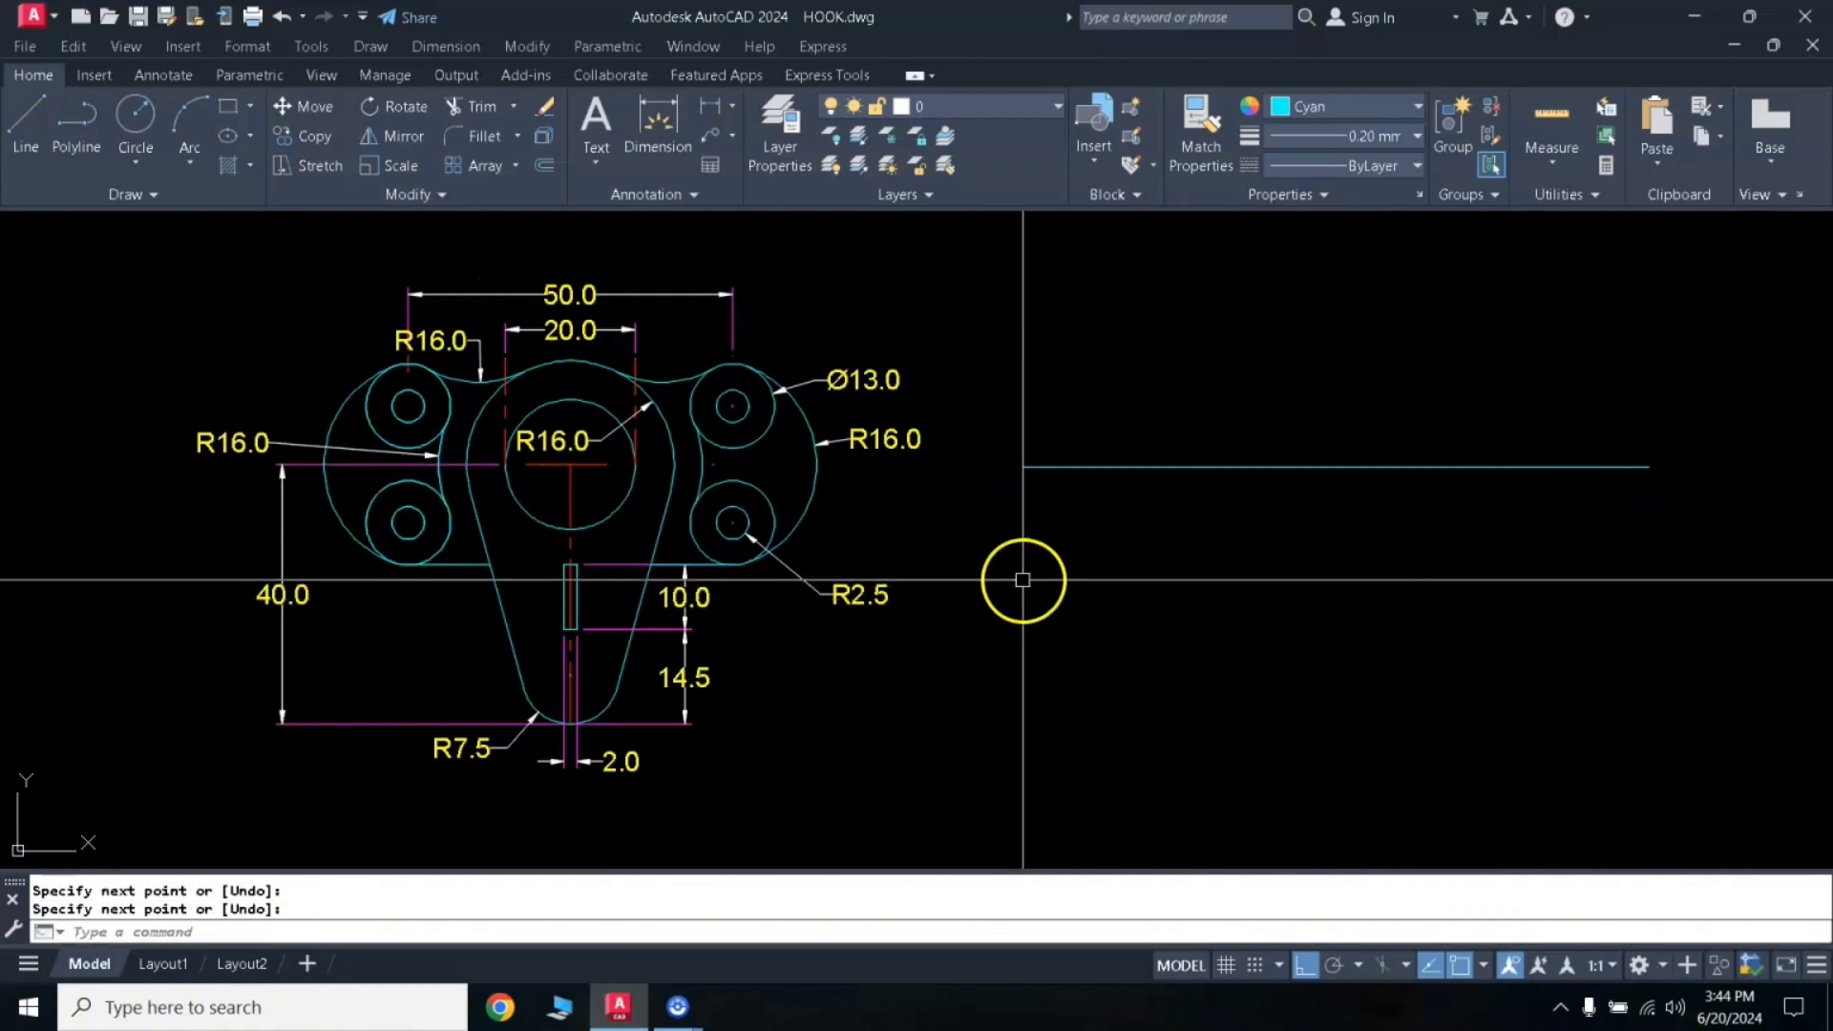
Step: Match the new horizontal line's properties to the red centerline in the reference drawing
{"action": "type", "text": "MA"}
{"action": "key", "text": "Return"}
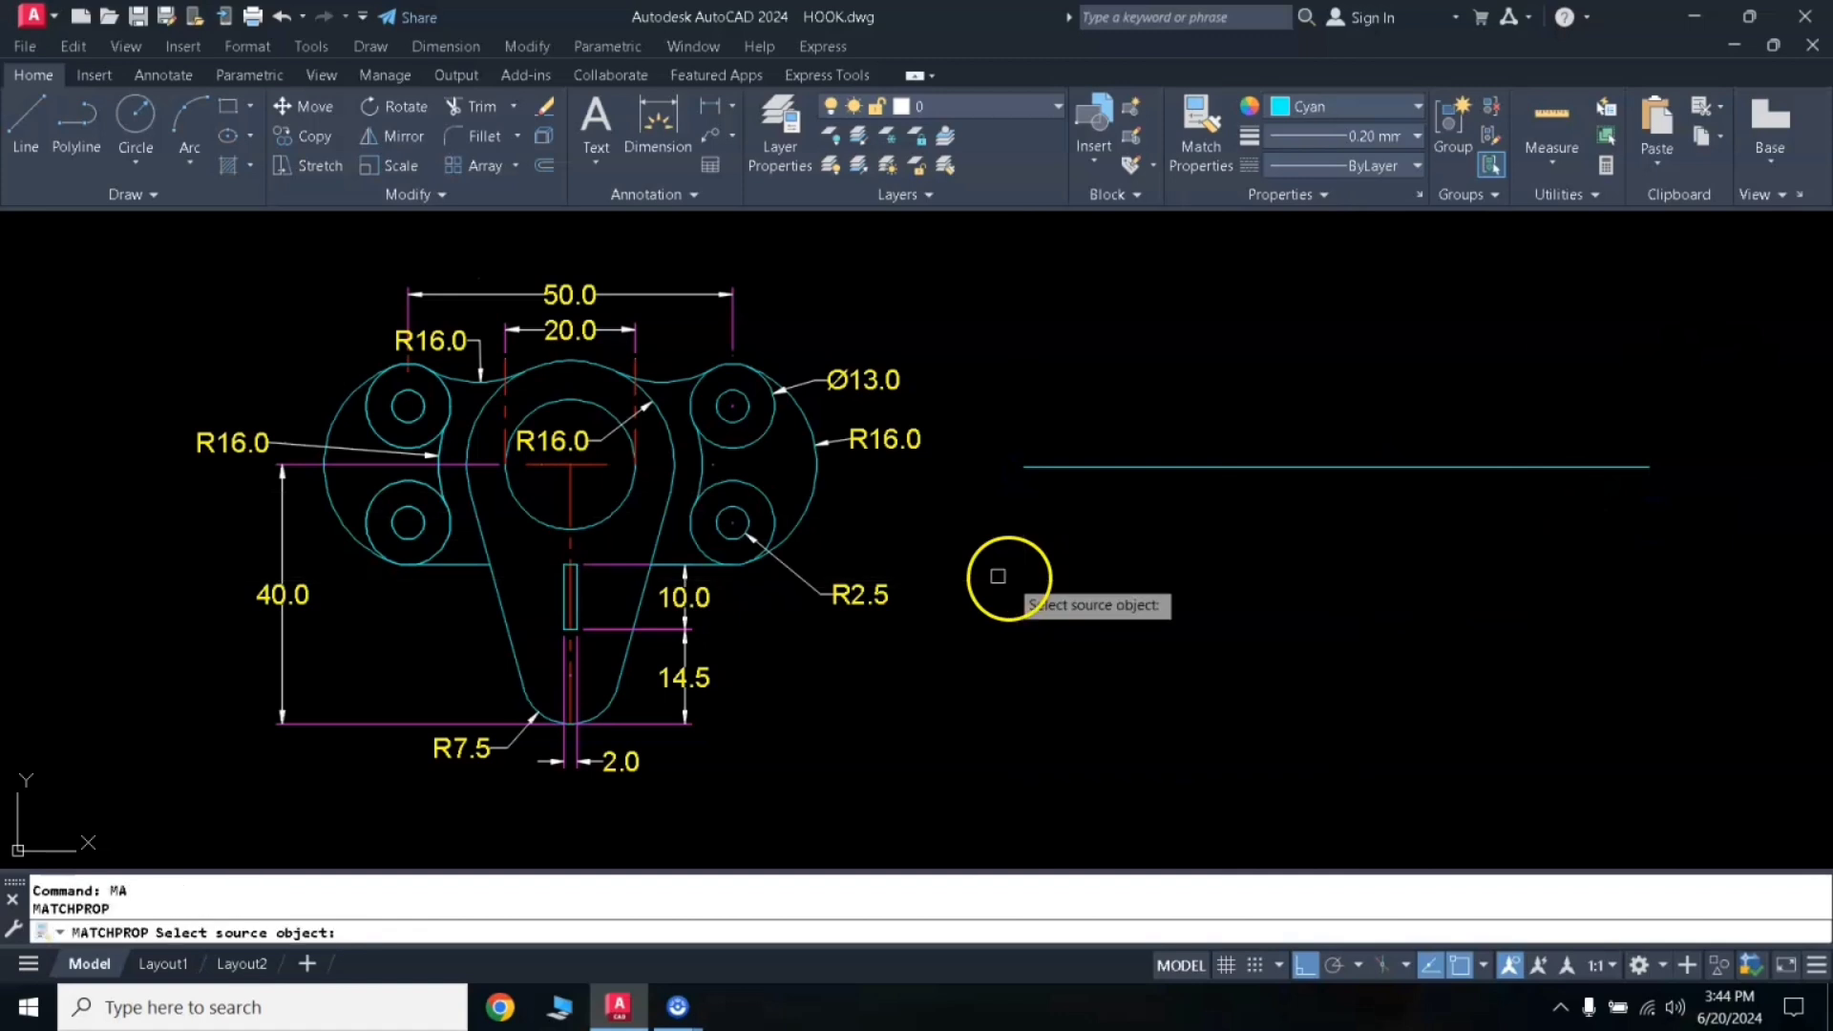
{"action": "left_click", "coordinate": [598, 469]}
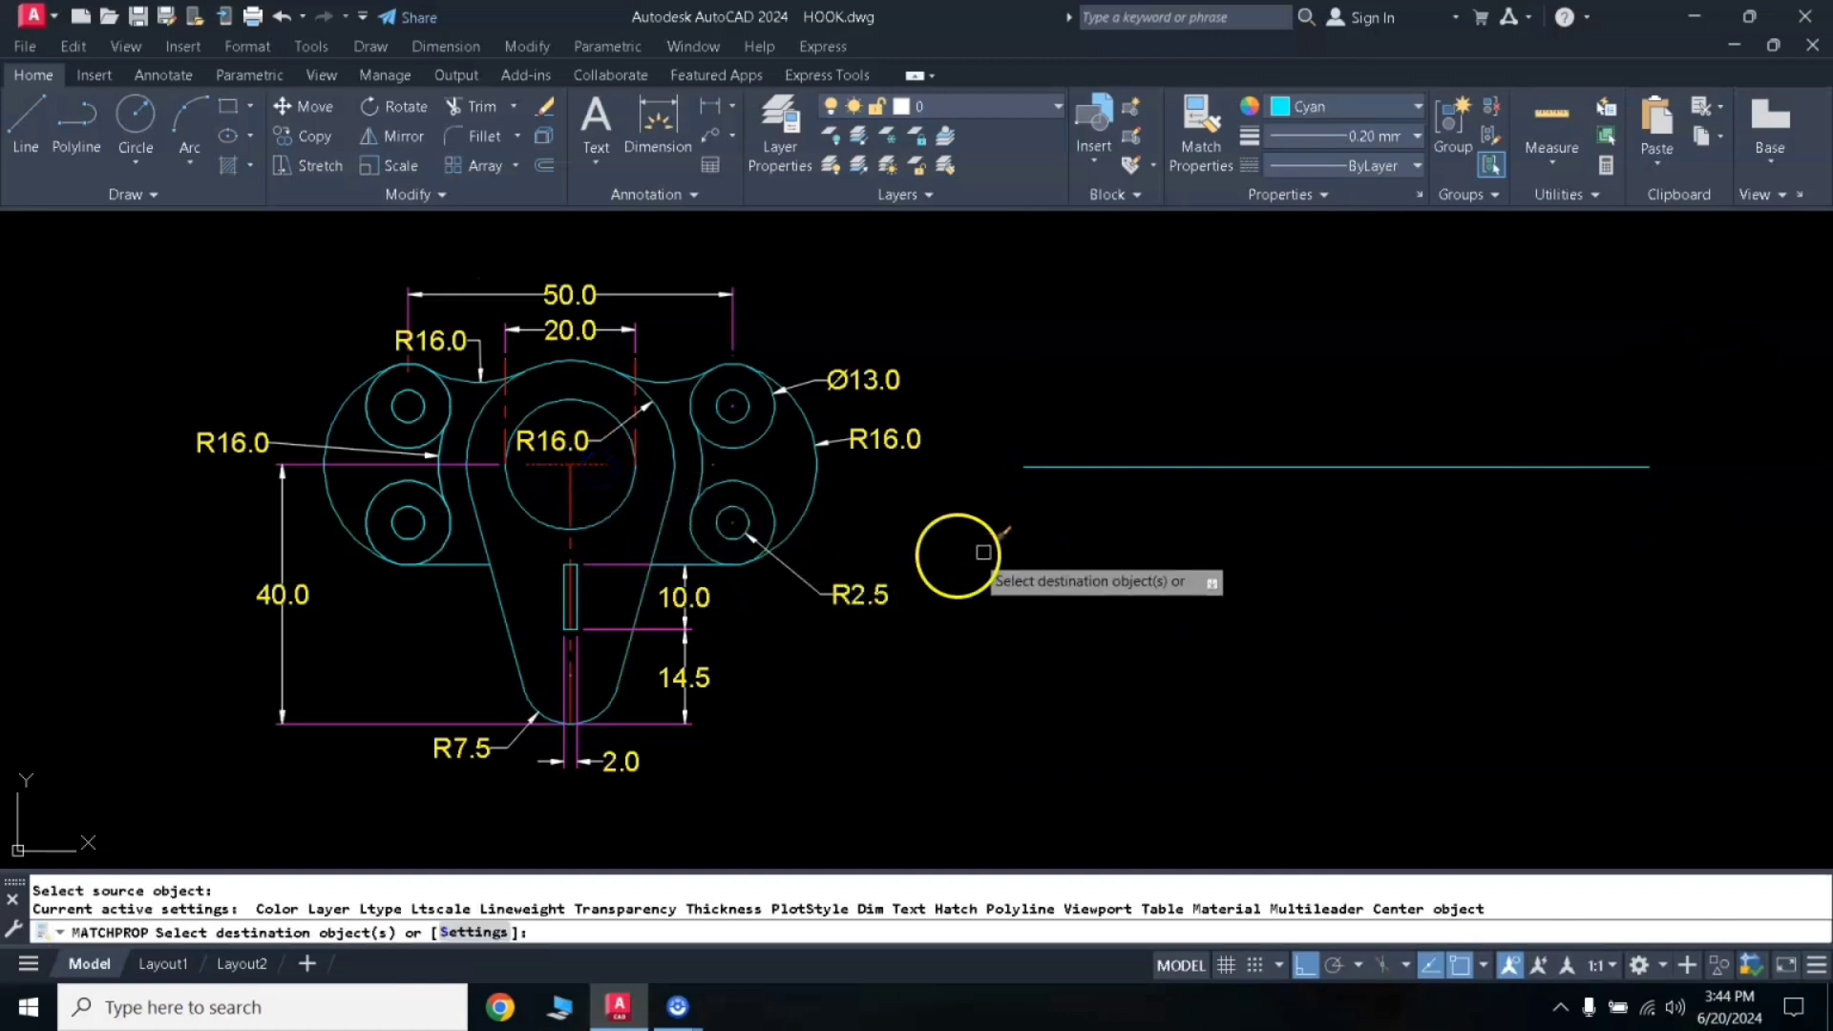
{"action": "left_click", "coordinate": [1107, 467]}
{"action": "key", "text": "Return"}
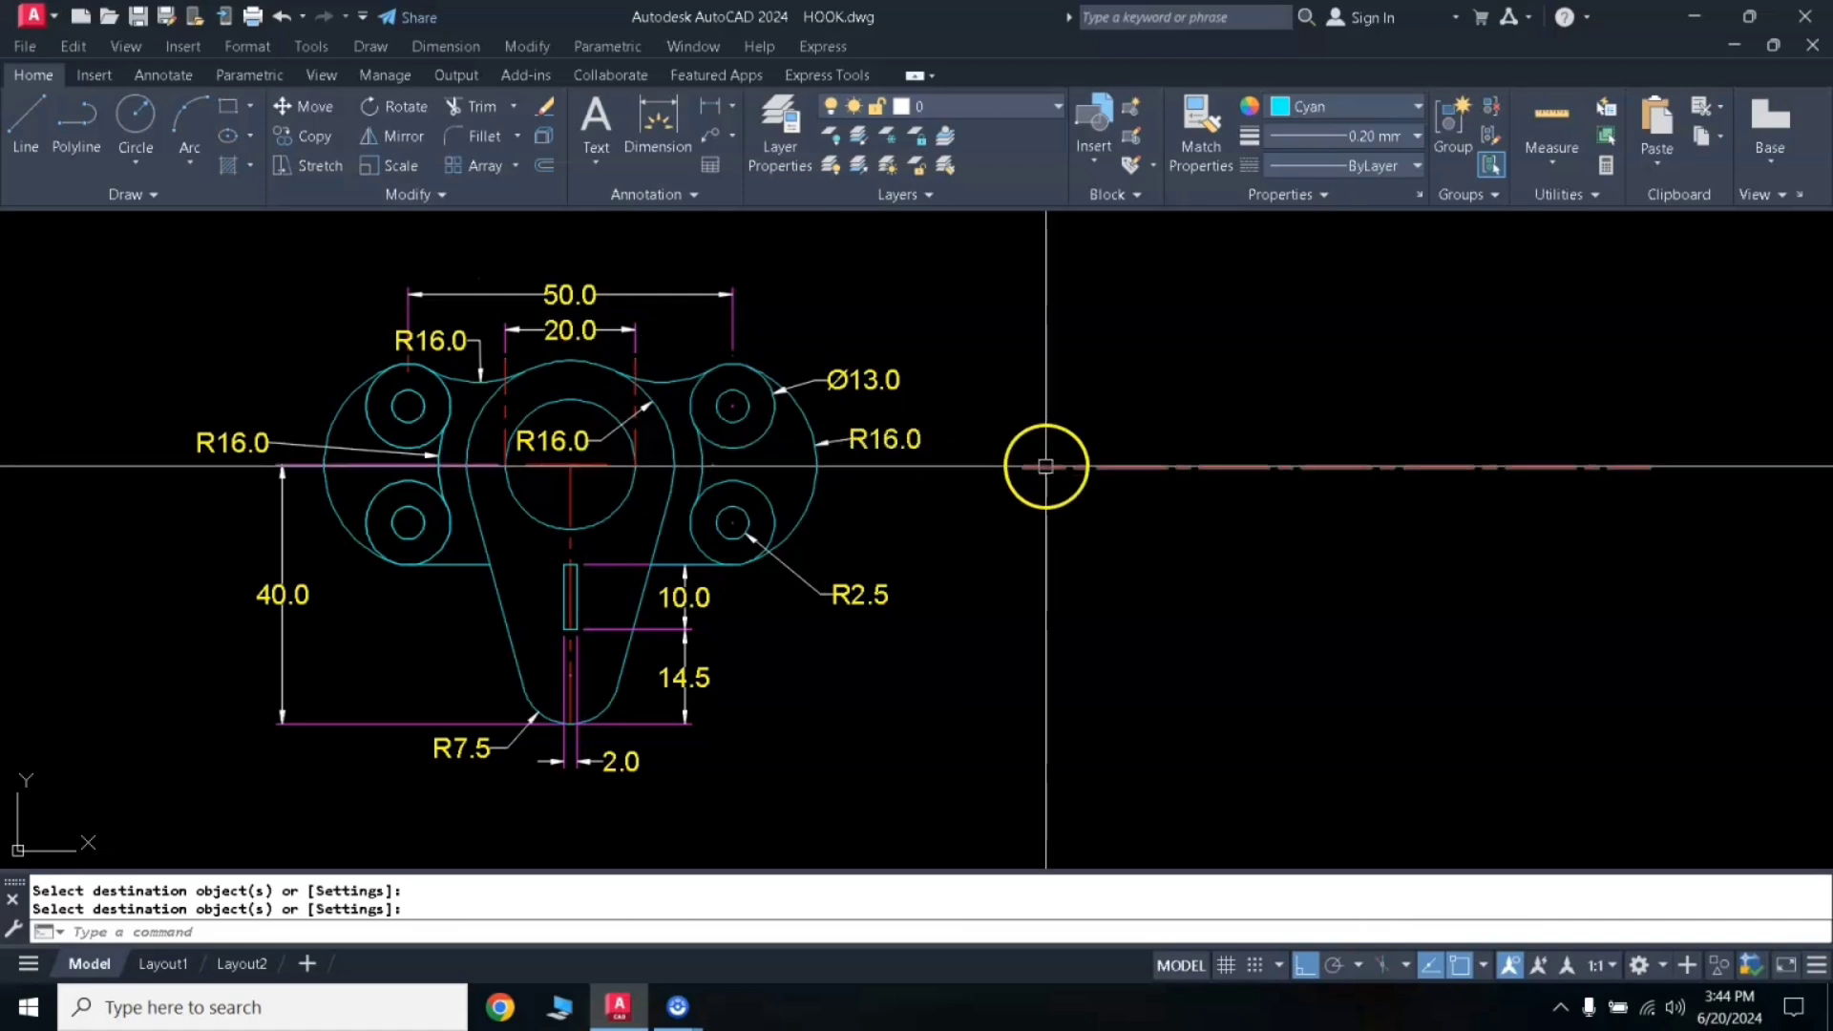
Step: Draw a circle of diameter 20 centred on the midpoint of the new horizontal centerline
{"action": "key", "text": "Escape"}
{"action": "type", "text": "c"}
{"action": "key", "text": "Return"}
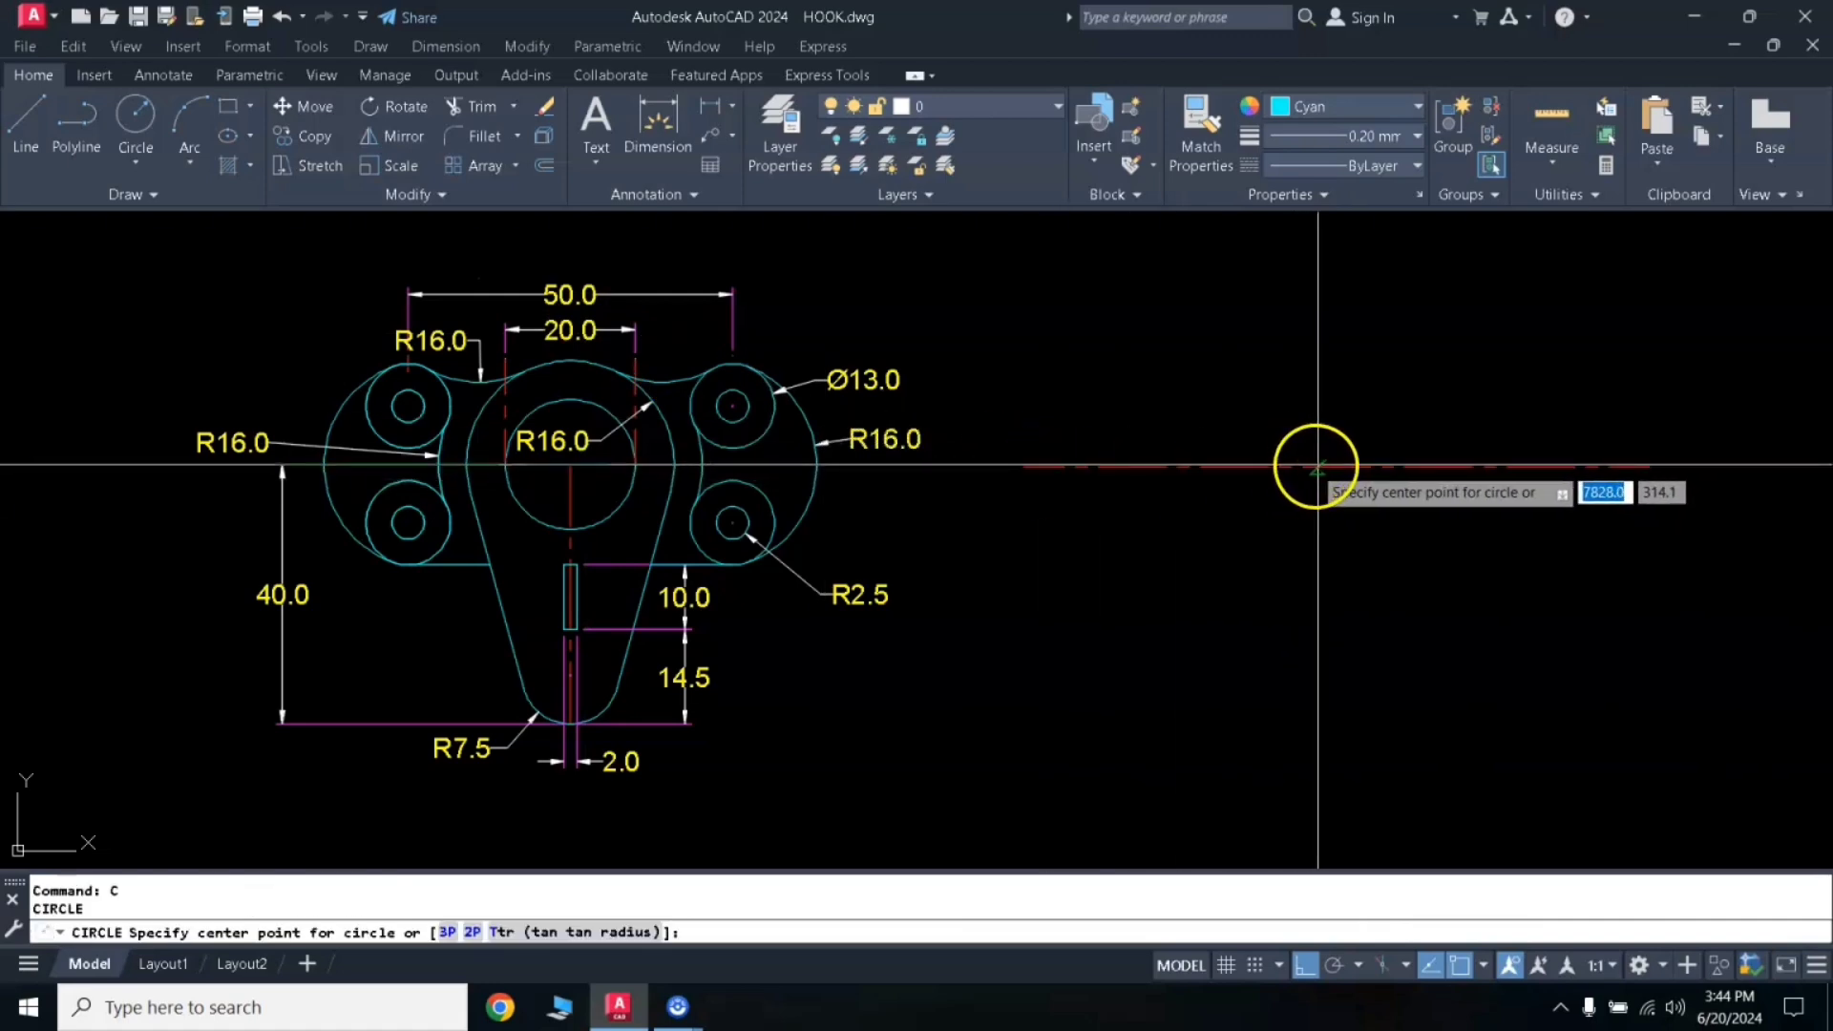
{"action": "left_click", "coordinate": [1323, 468]}
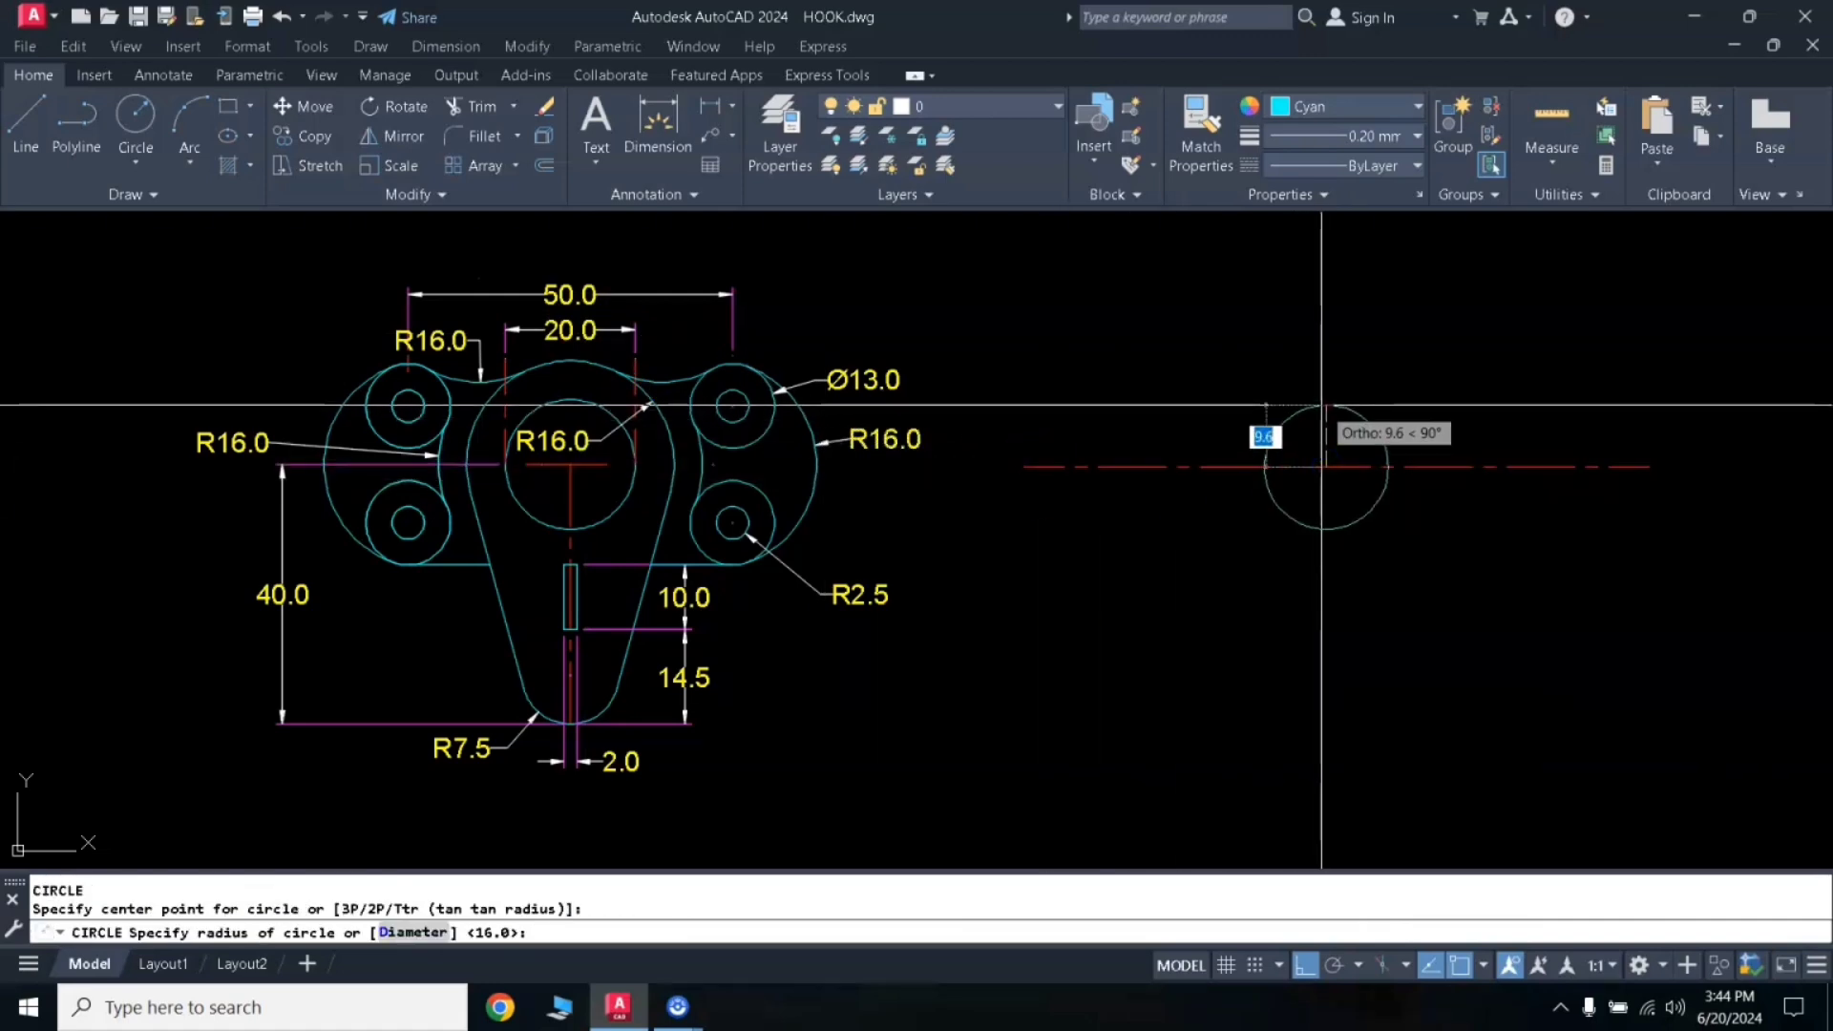
{"action": "left_click", "coordinate": [405, 933]}
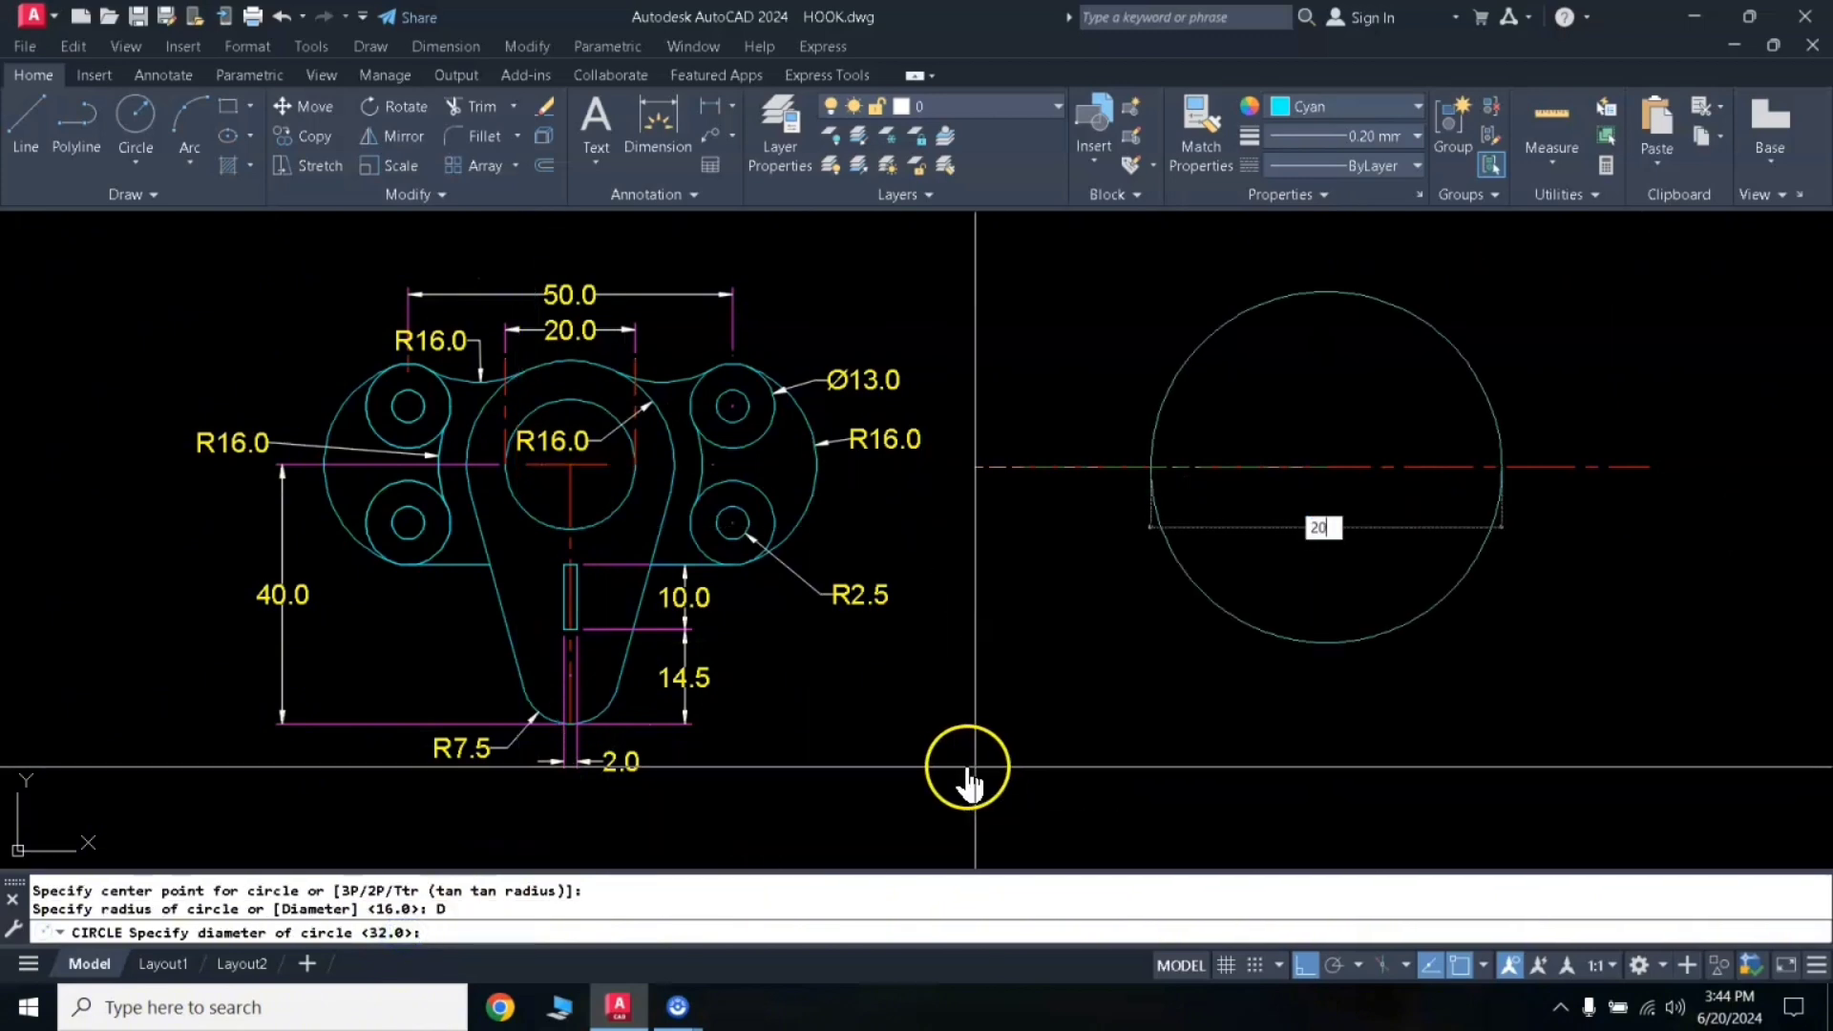
{"action": "key", "text": "Return"}
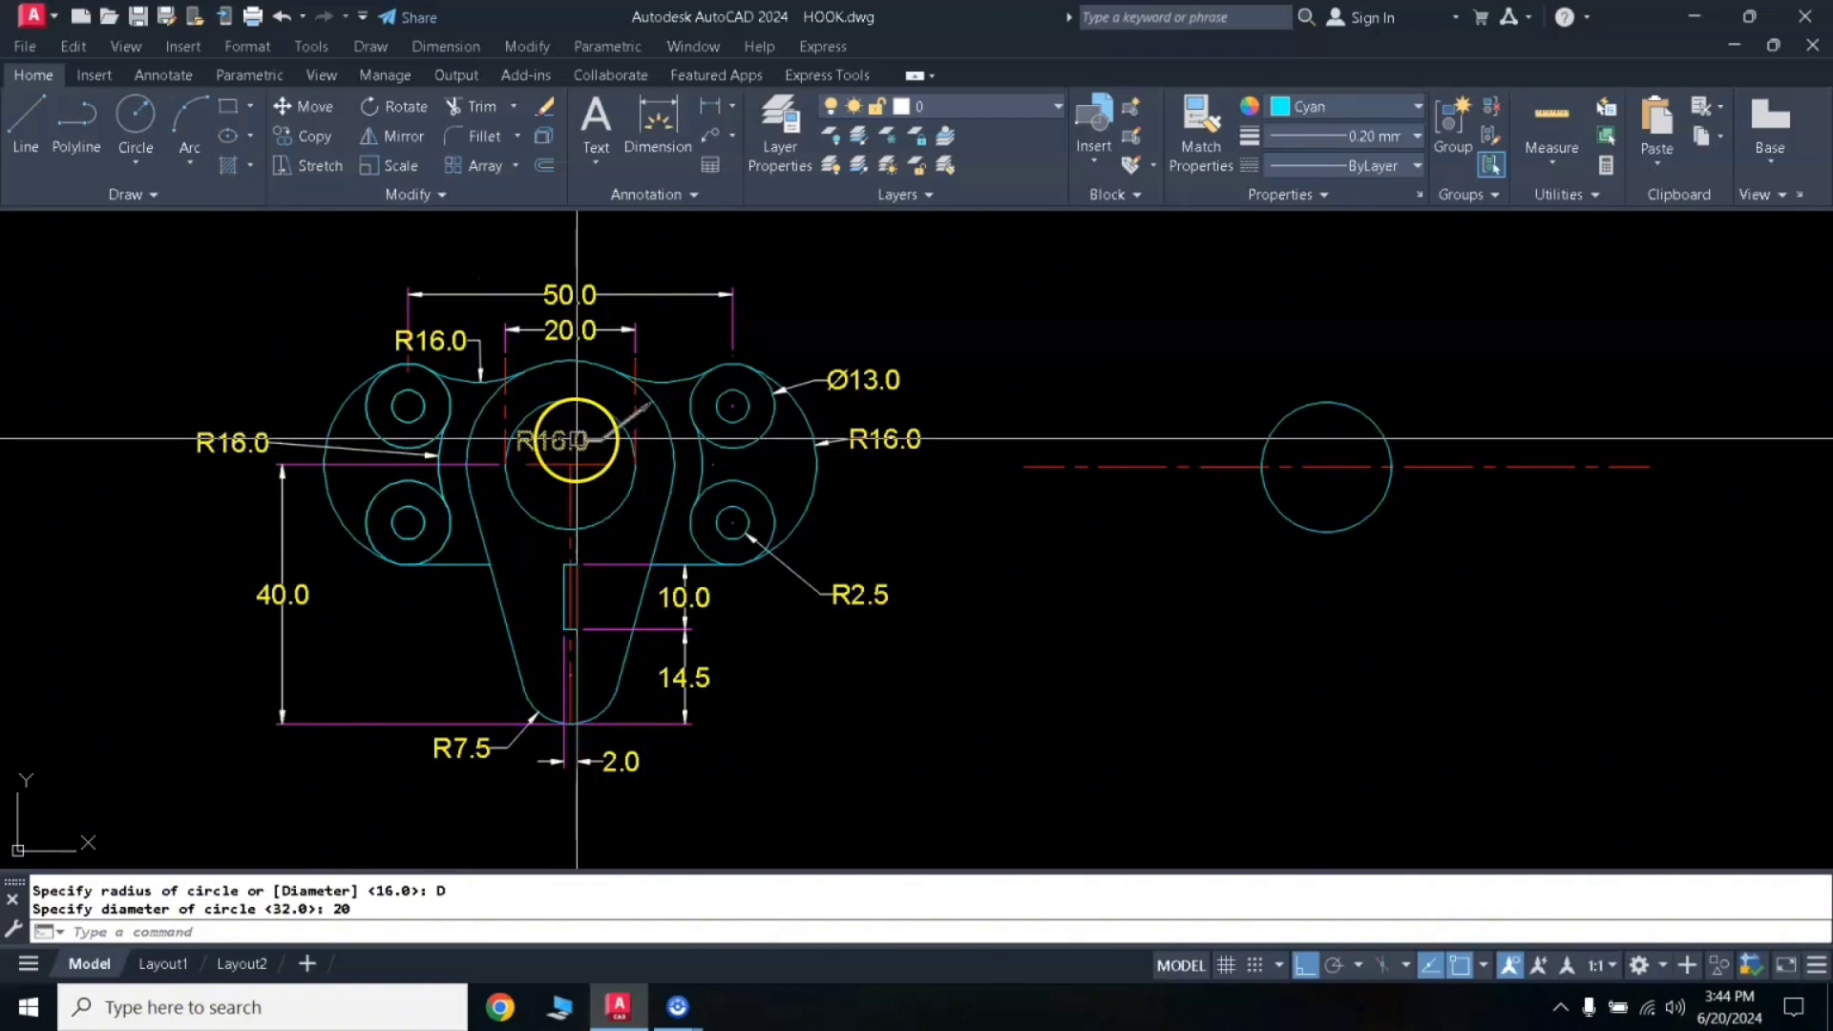
Step: Draw a concentric circle of radius 16 around the 20 diameter circle
{"action": "type", "text": "c"}
{"action": "key", "text": "Return"}
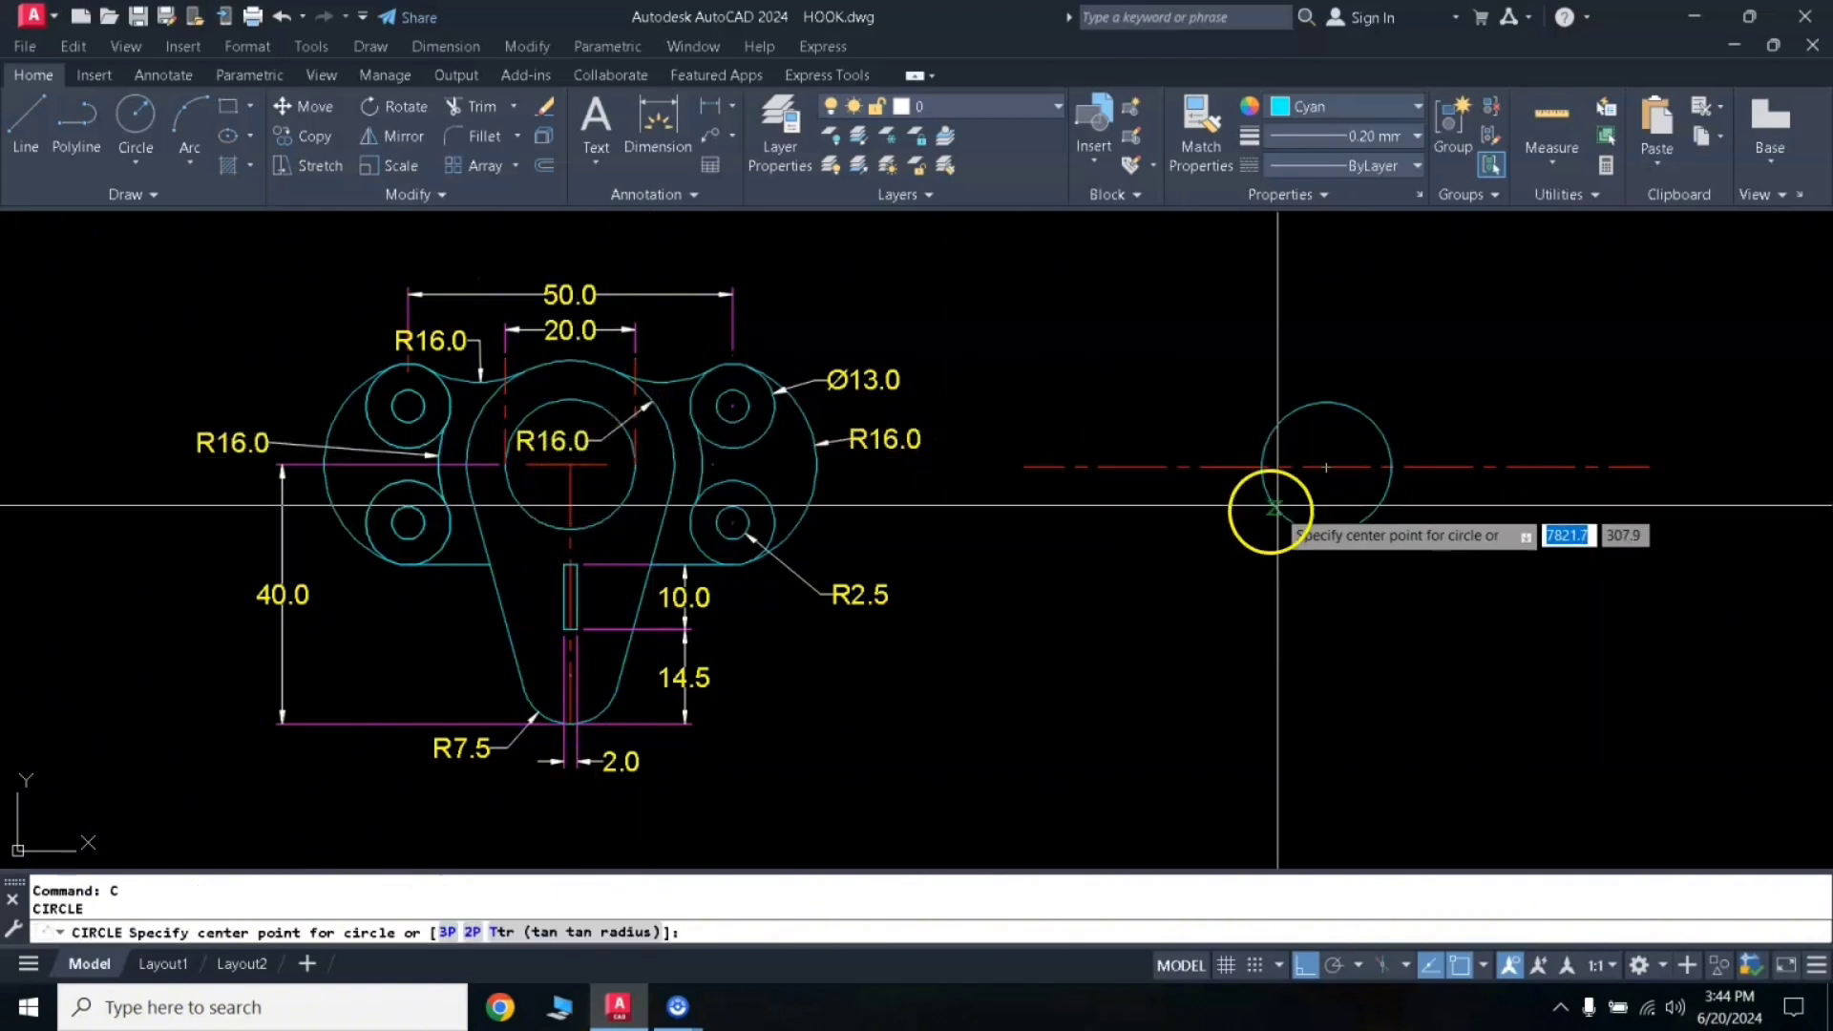
{"action": "left_click", "coordinate": [1325, 466]}
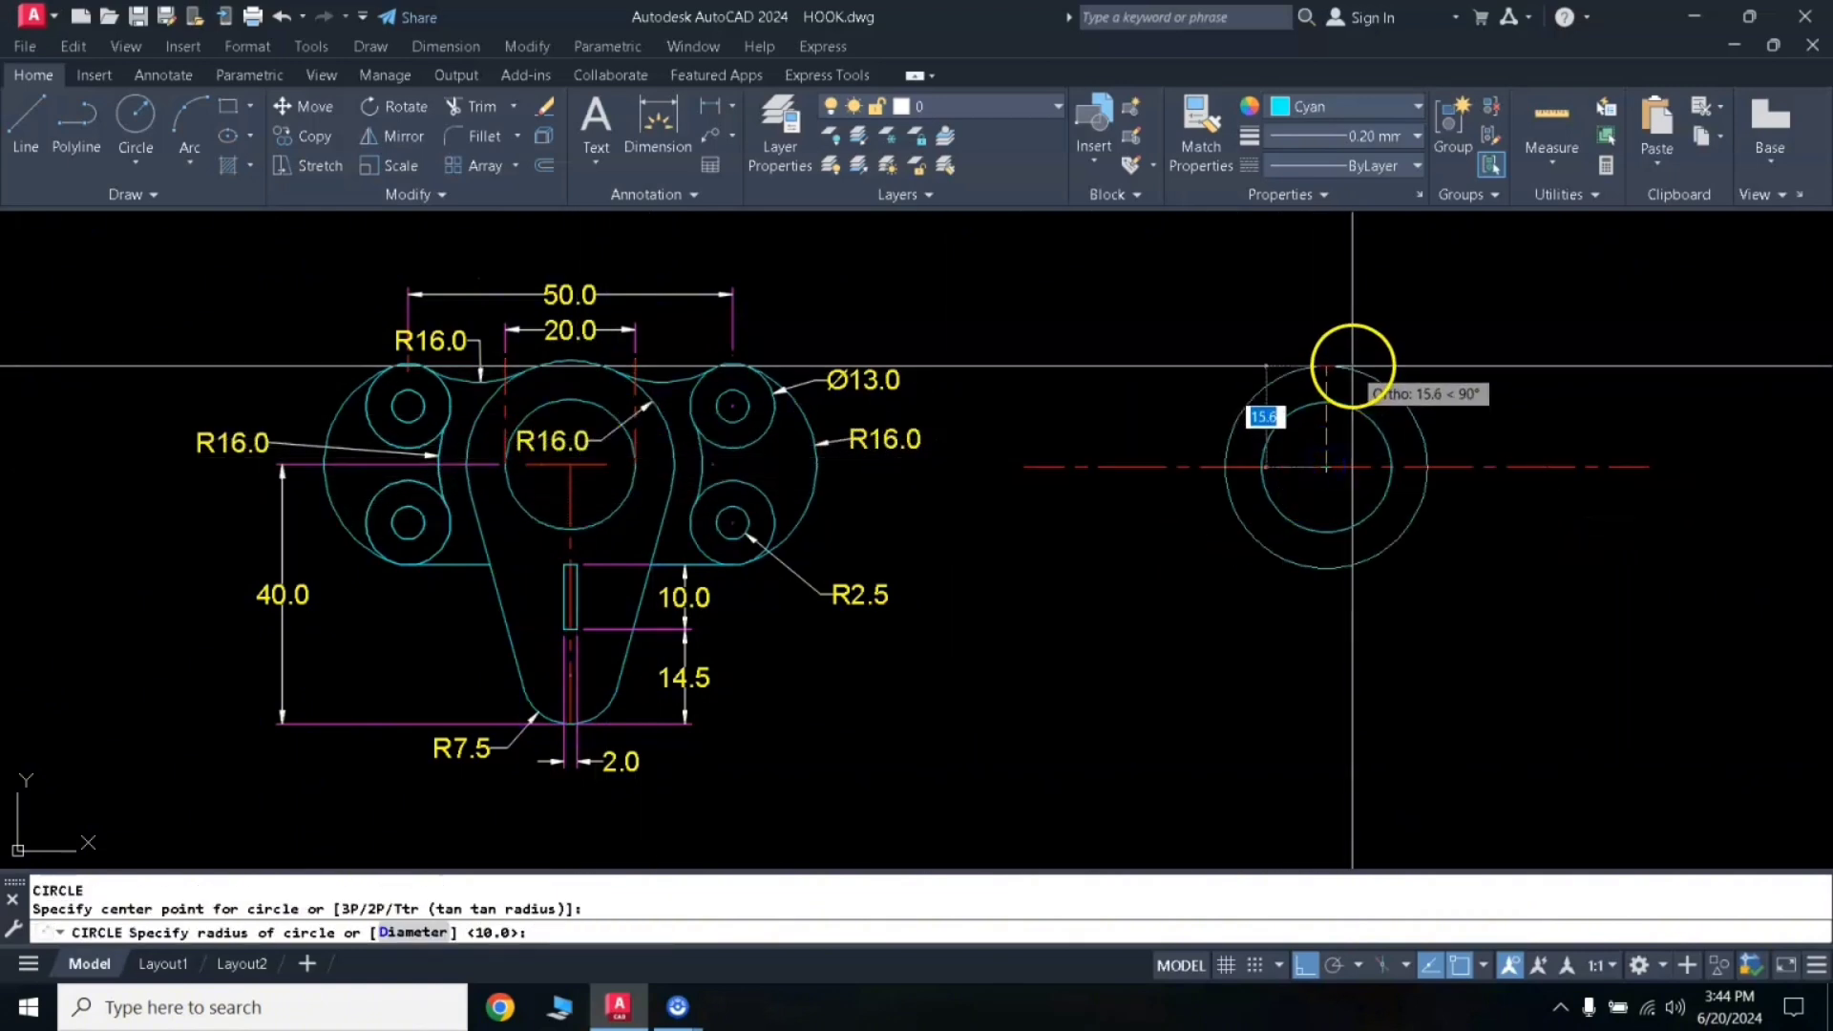
{"action": "key", "text": "Return"}
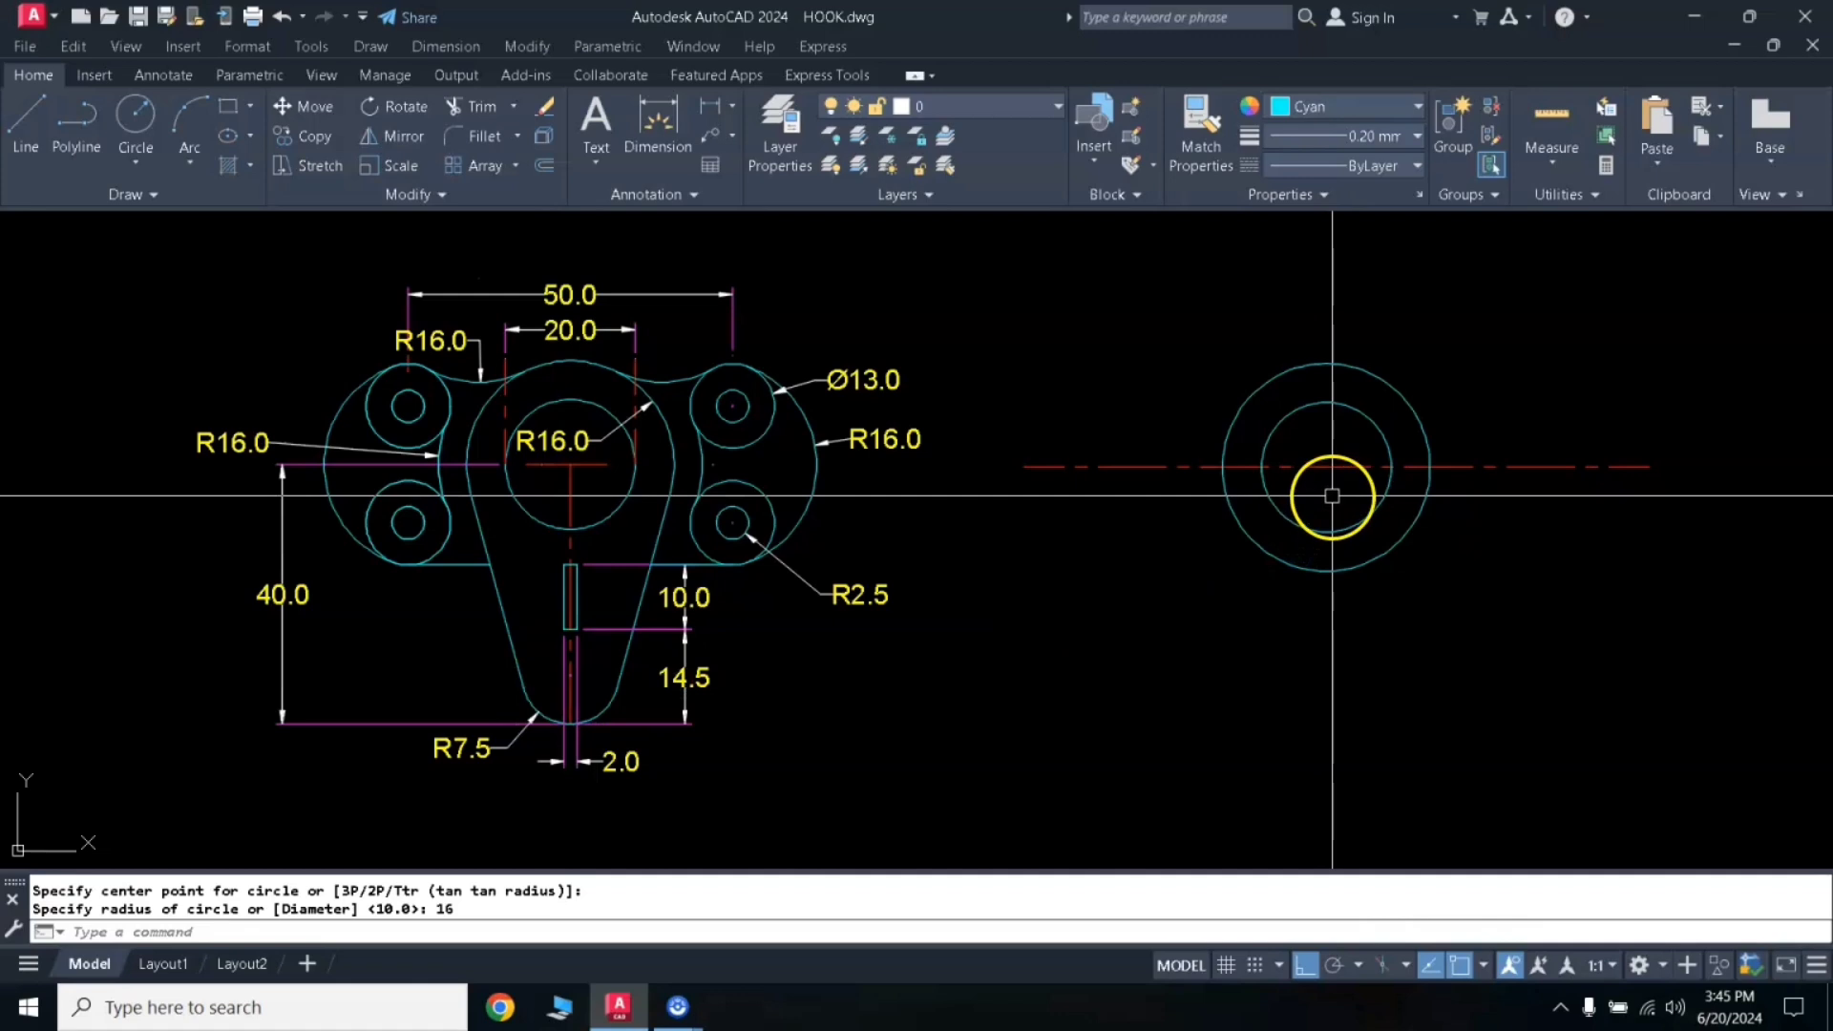
Step: Draw a vertical line 40 long straight down from the centre of the concentric circles
{"action": "type", "text": "L"}
{"action": "key", "text": "Return"}
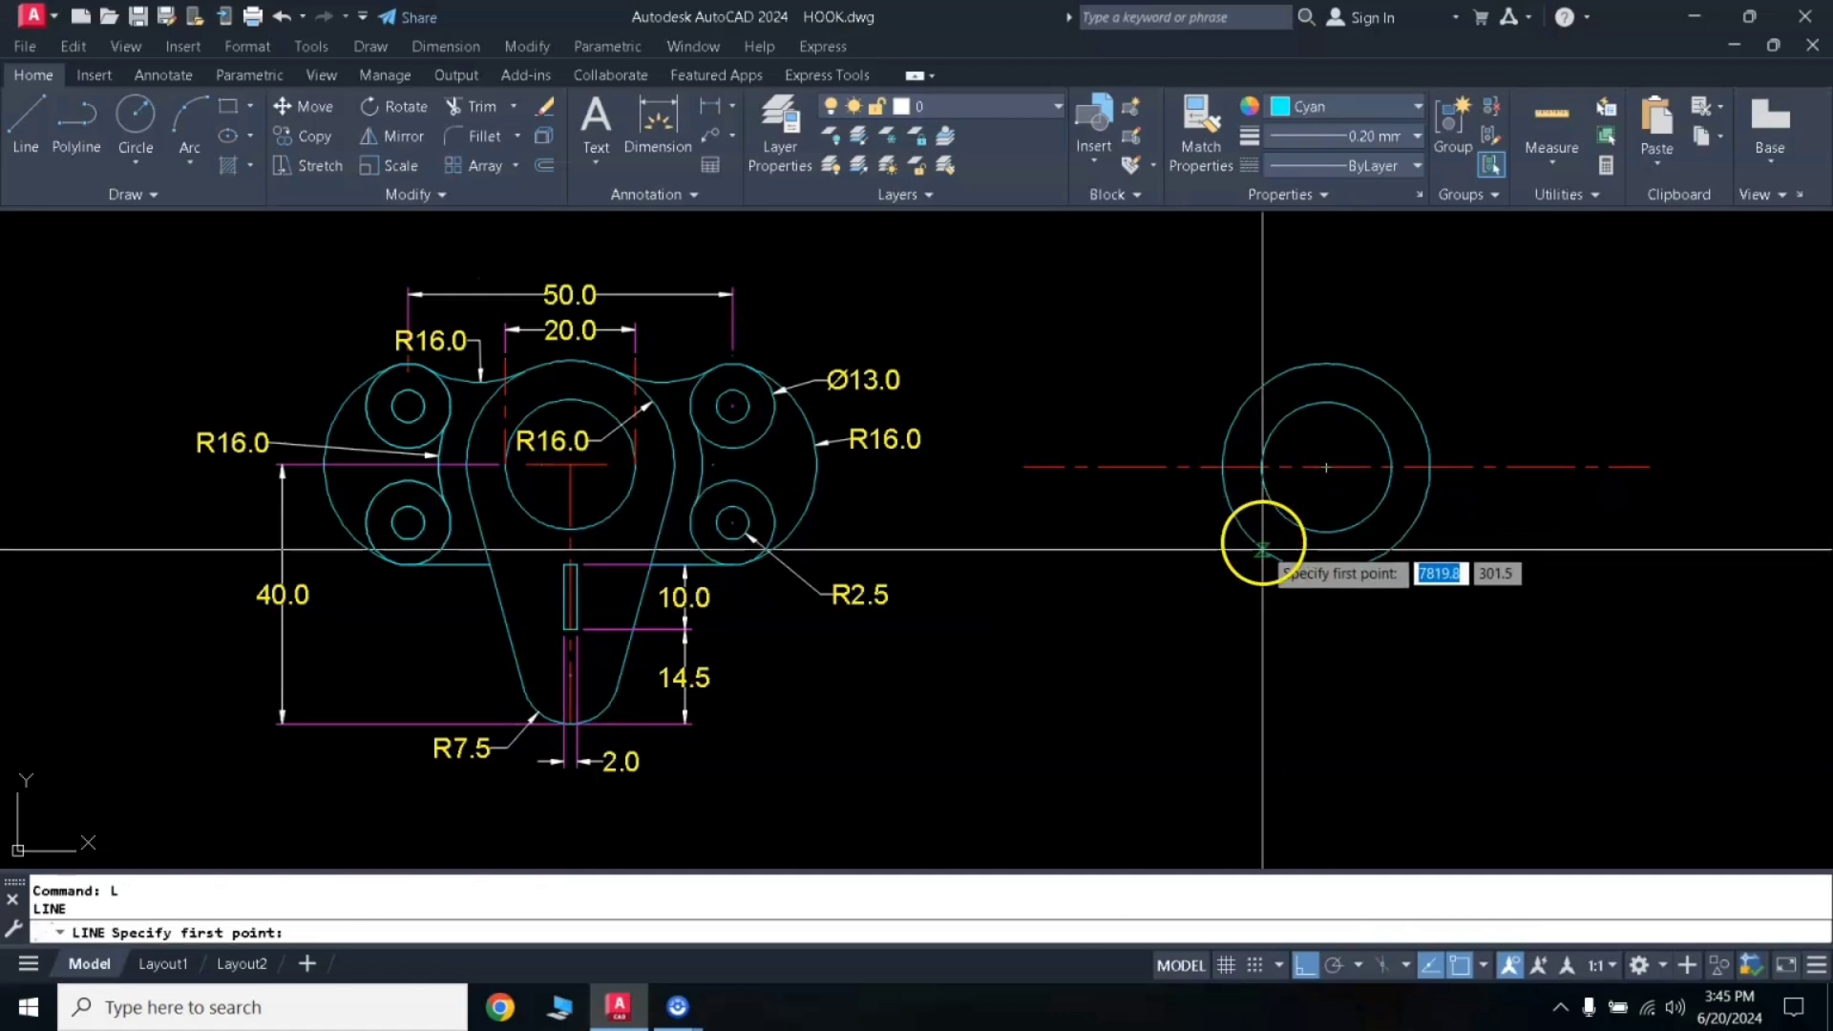
{"action": "left_click", "coordinate": [1324, 467]}
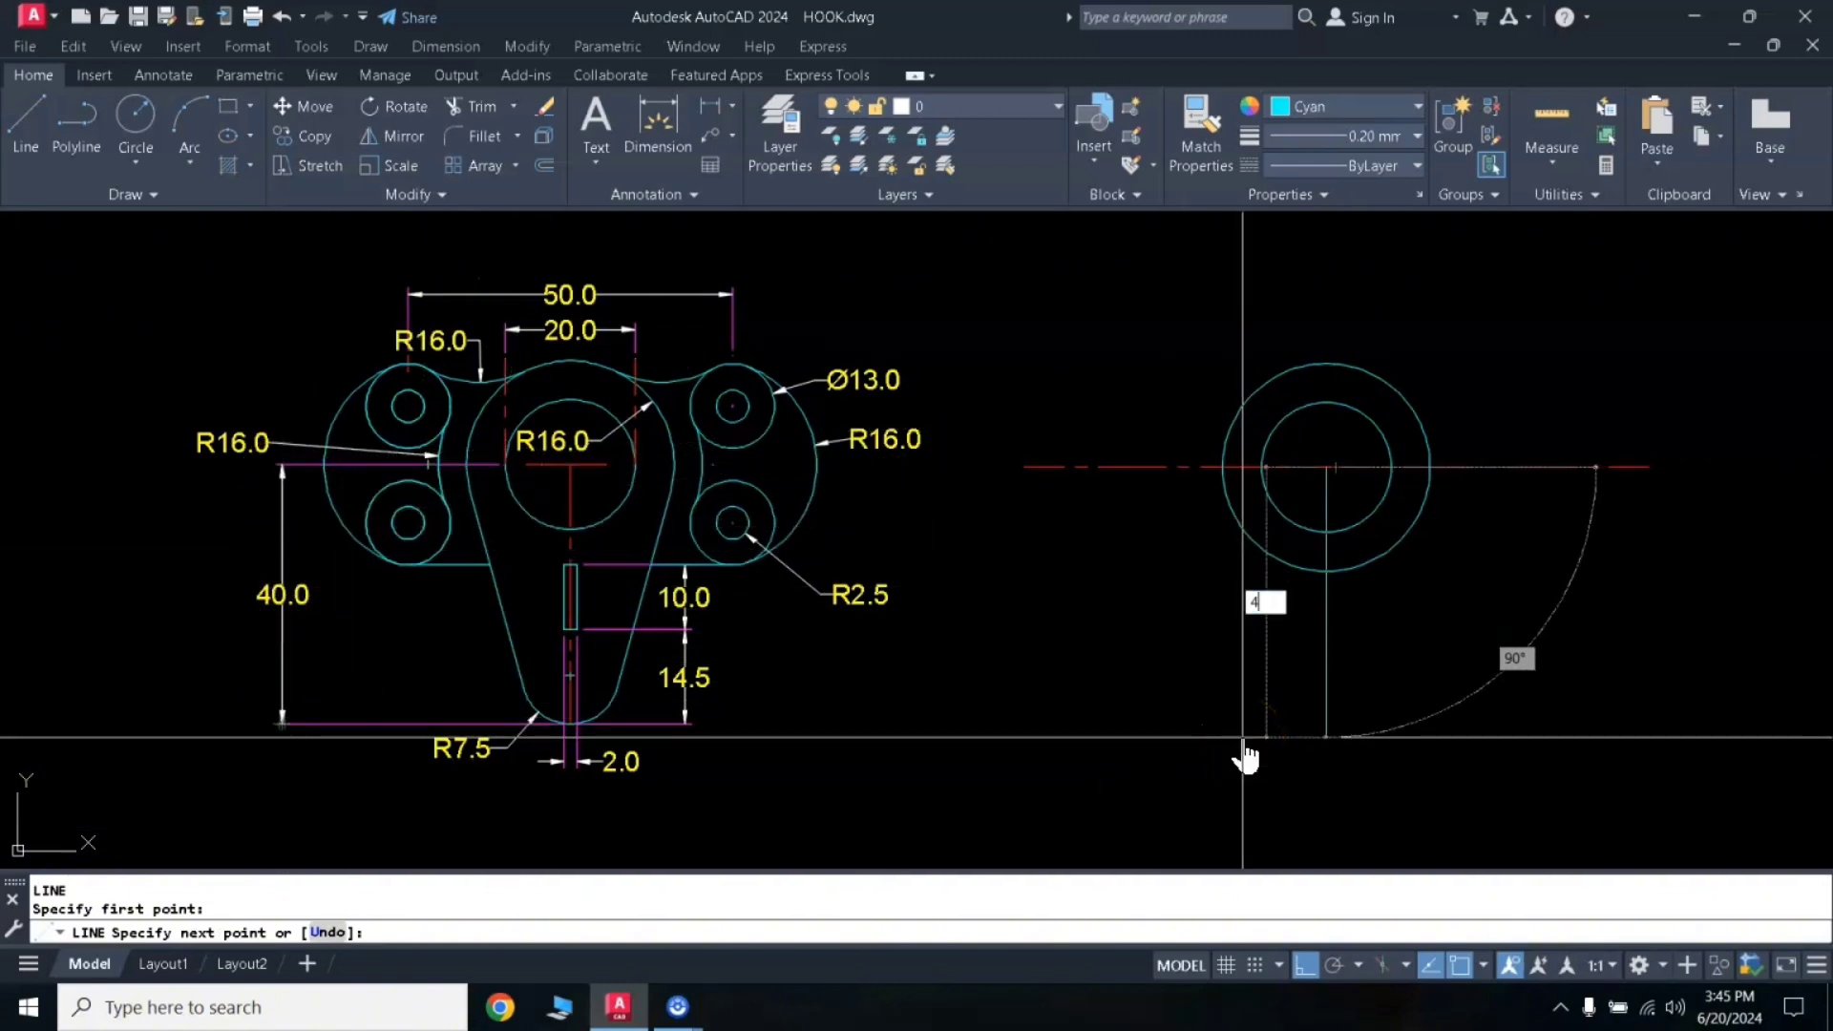
{"action": "right_click", "coordinate": [1145, 662]}
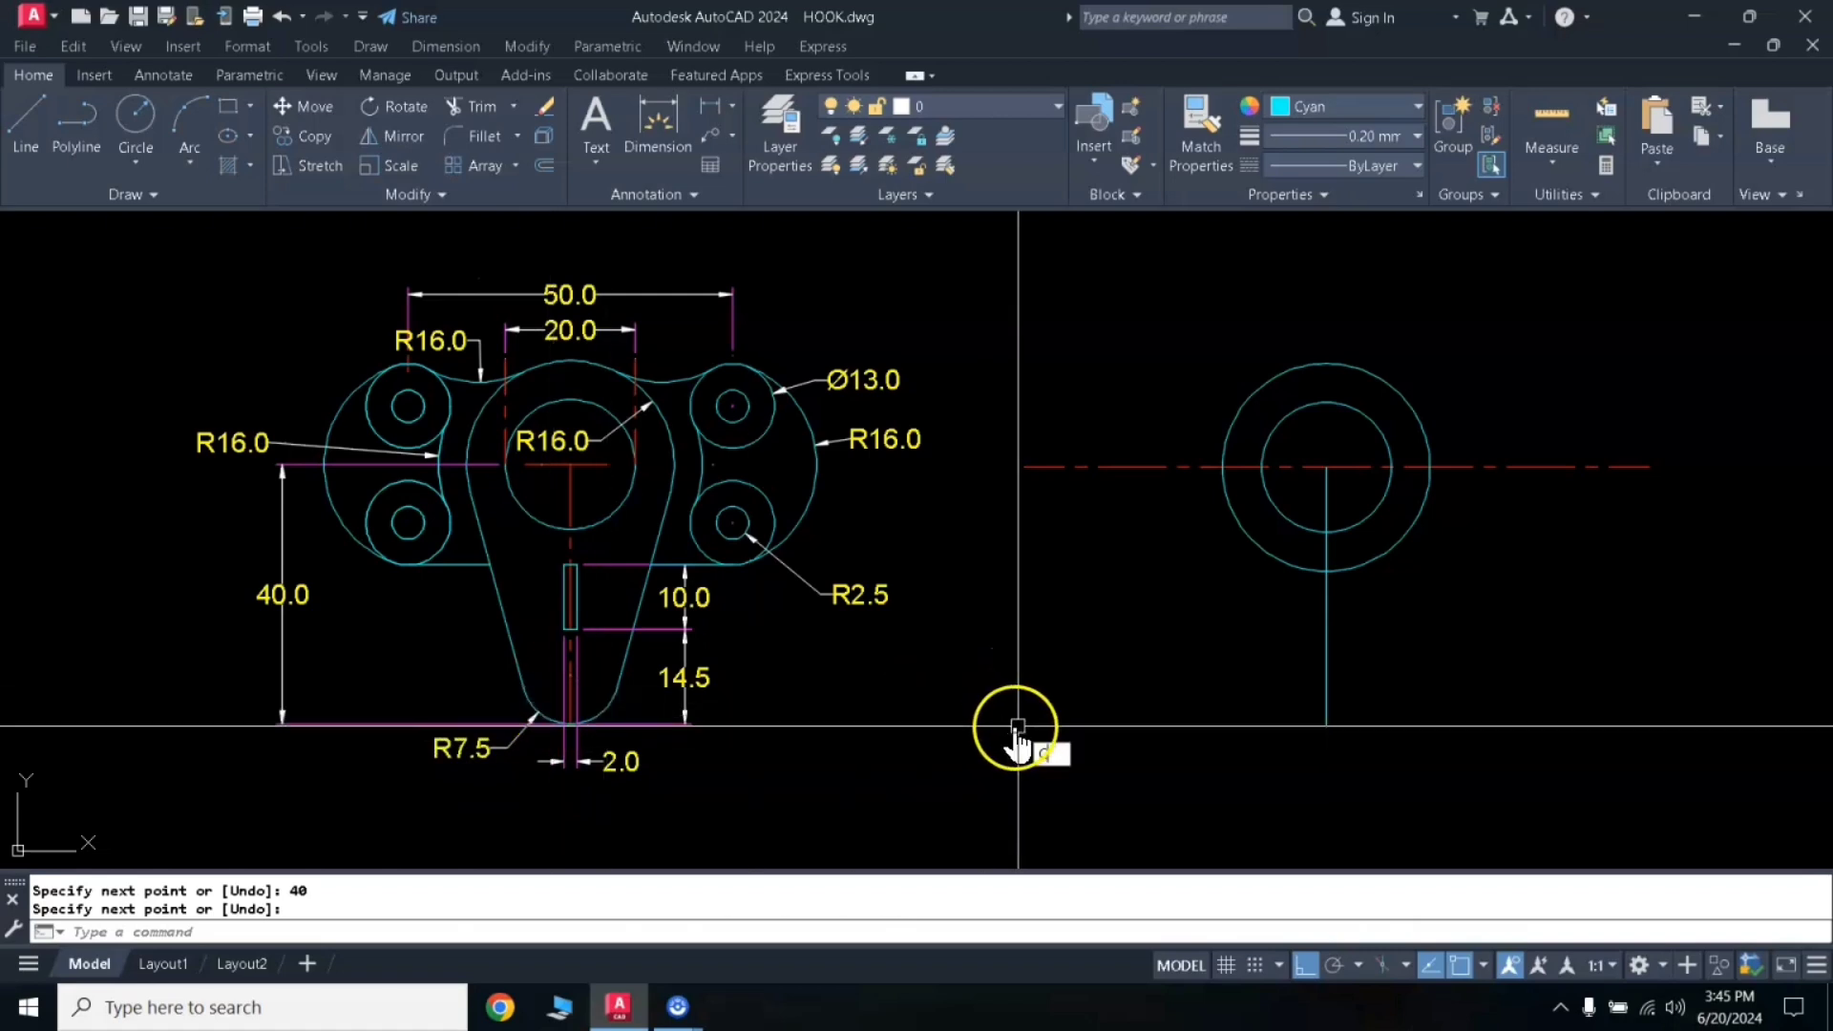
Step: Draw a two-point circle of diameter 15 extending upward from the lower end of the vertical line
{"action": "key", "text": "Escape"}
{"action": "type", "text": "C"}
{"action": "key", "text": "Return"}
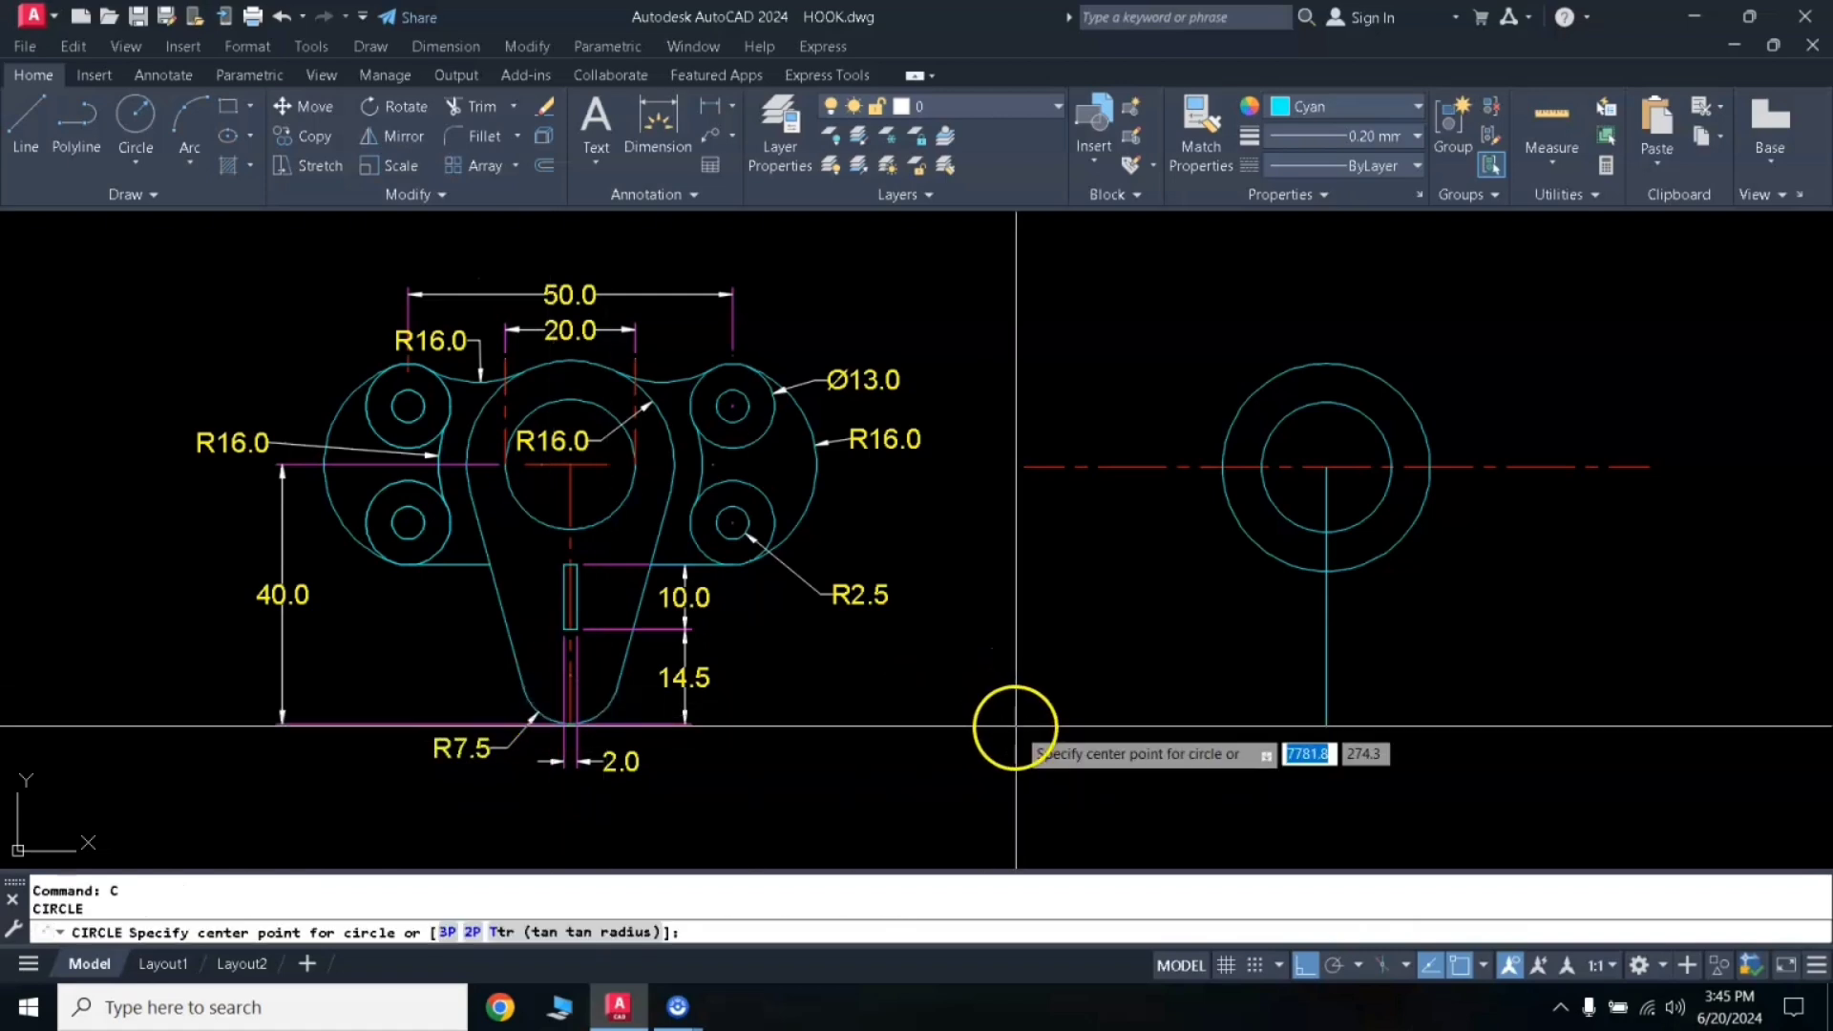
{"action": "left_click", "coordinate": [472, 933]}
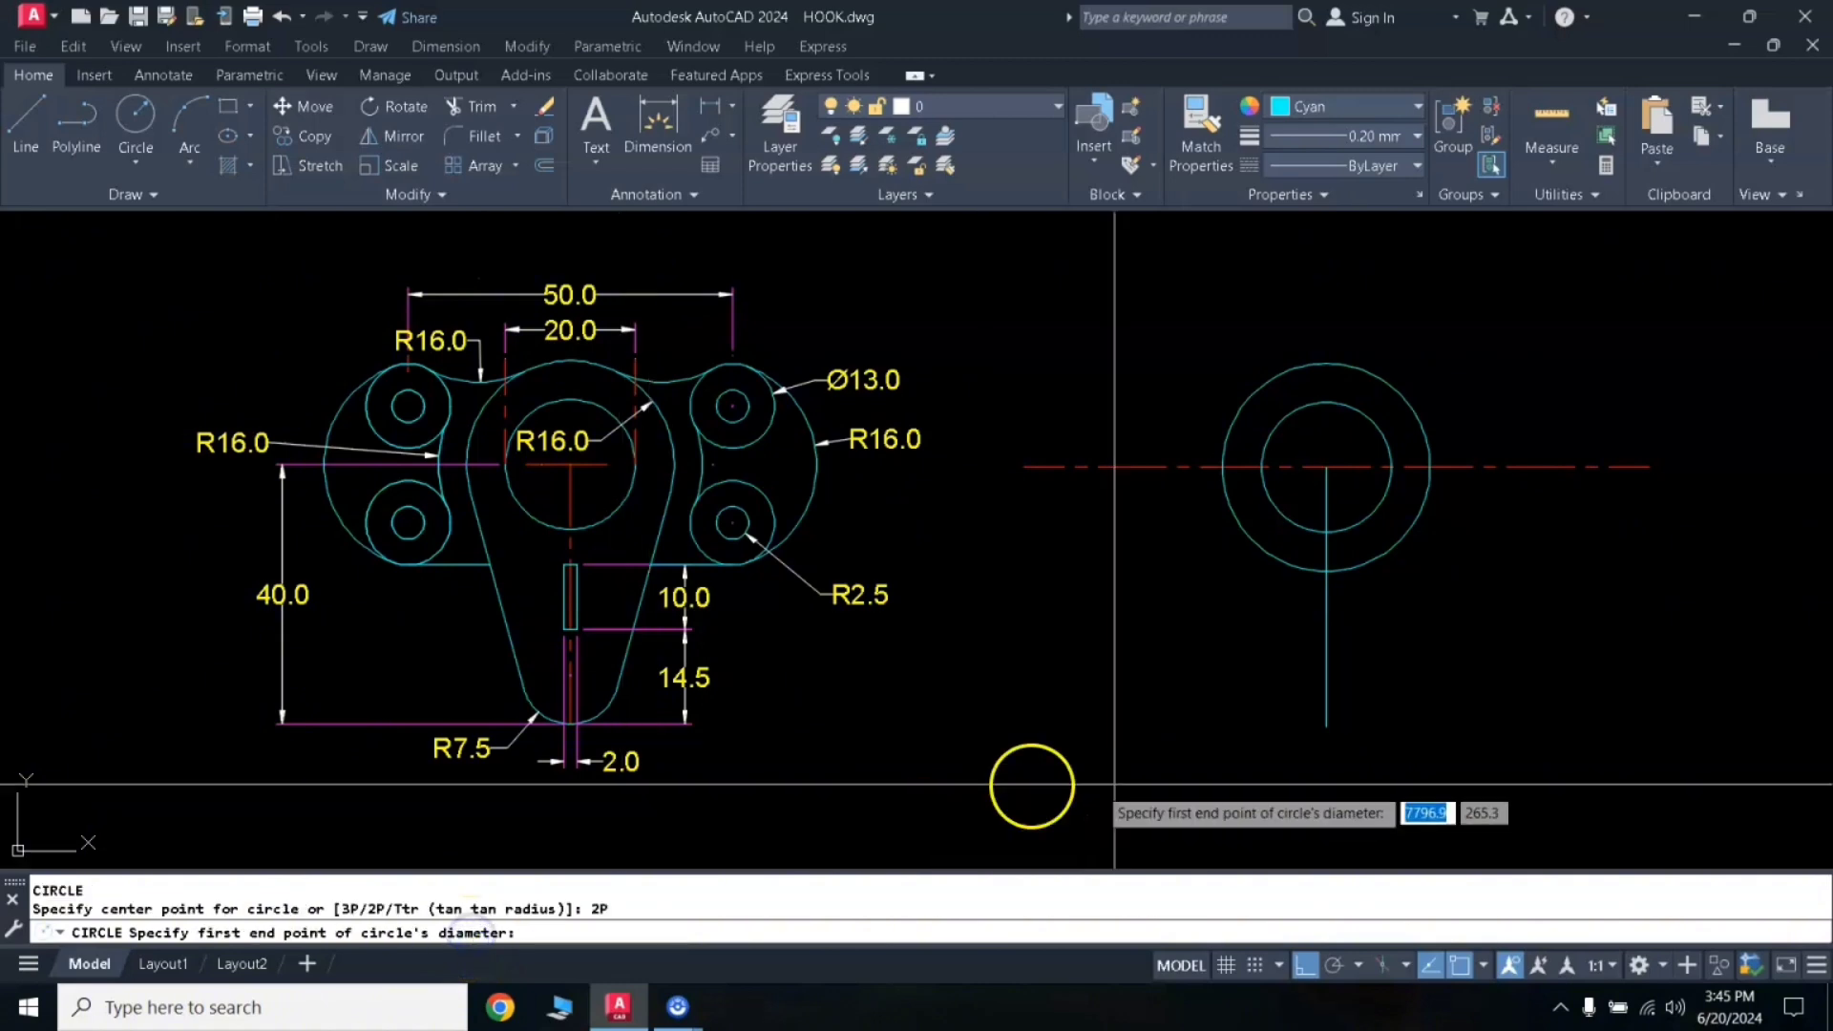
{"action": "left_click", "coordinate": [1325, 727]}
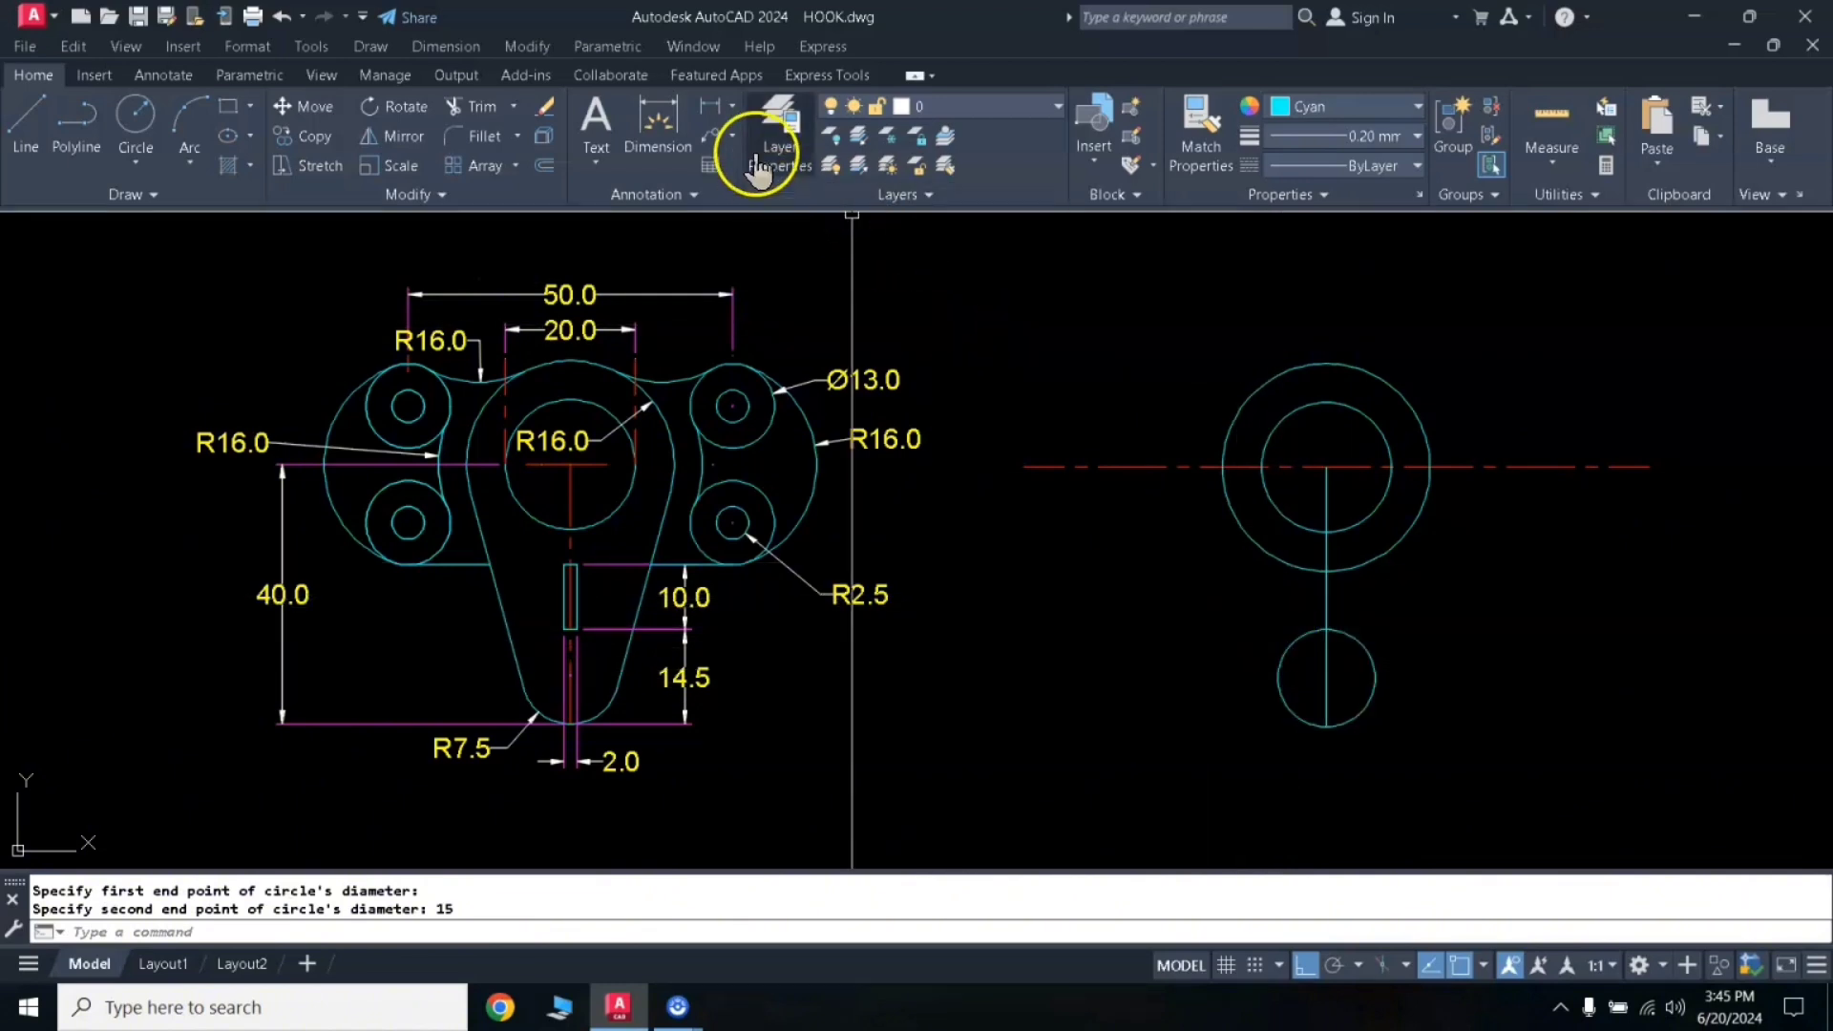
Step: Add a vertical linear dimension from the horizontal centerline to the lowest point of the small circle, placed beside the new figure
{"action": "left_click", "coordinate": [706, 122]}
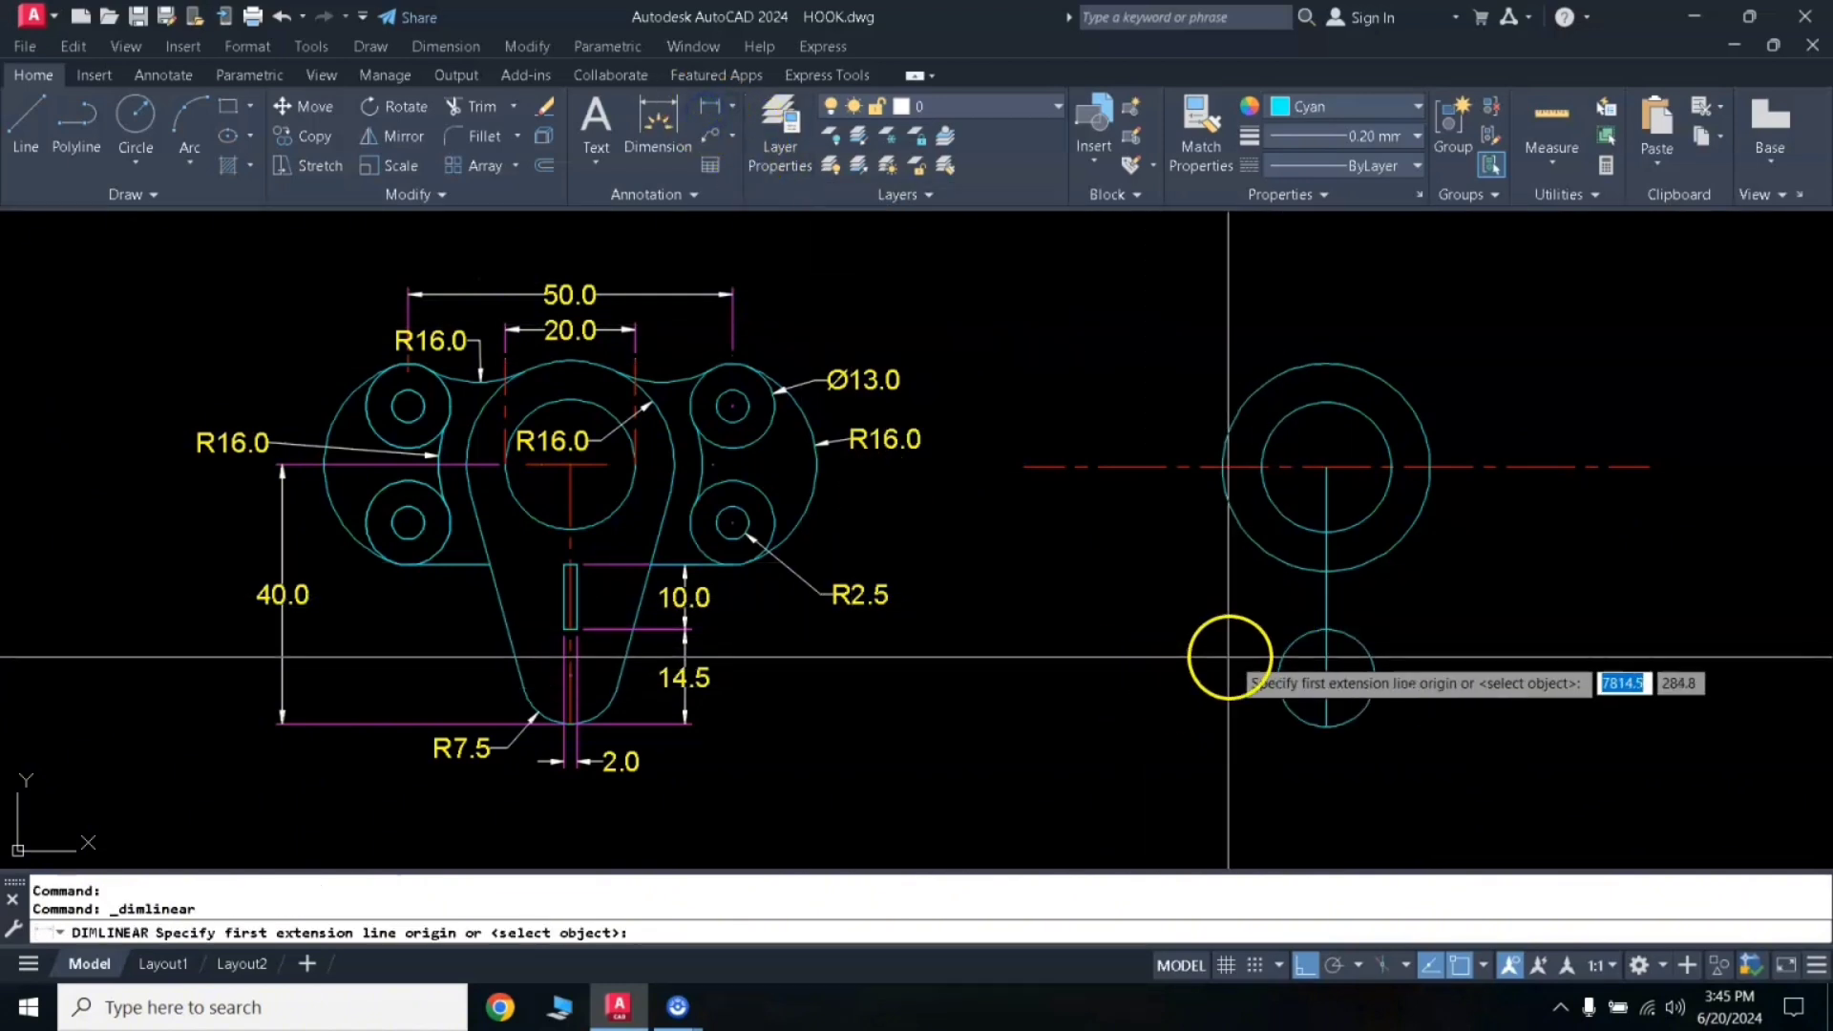
{"action": "left_click", "coordinate": [1262, 468]}
{"action": "left_click", "coordinate": [1315, 729]}
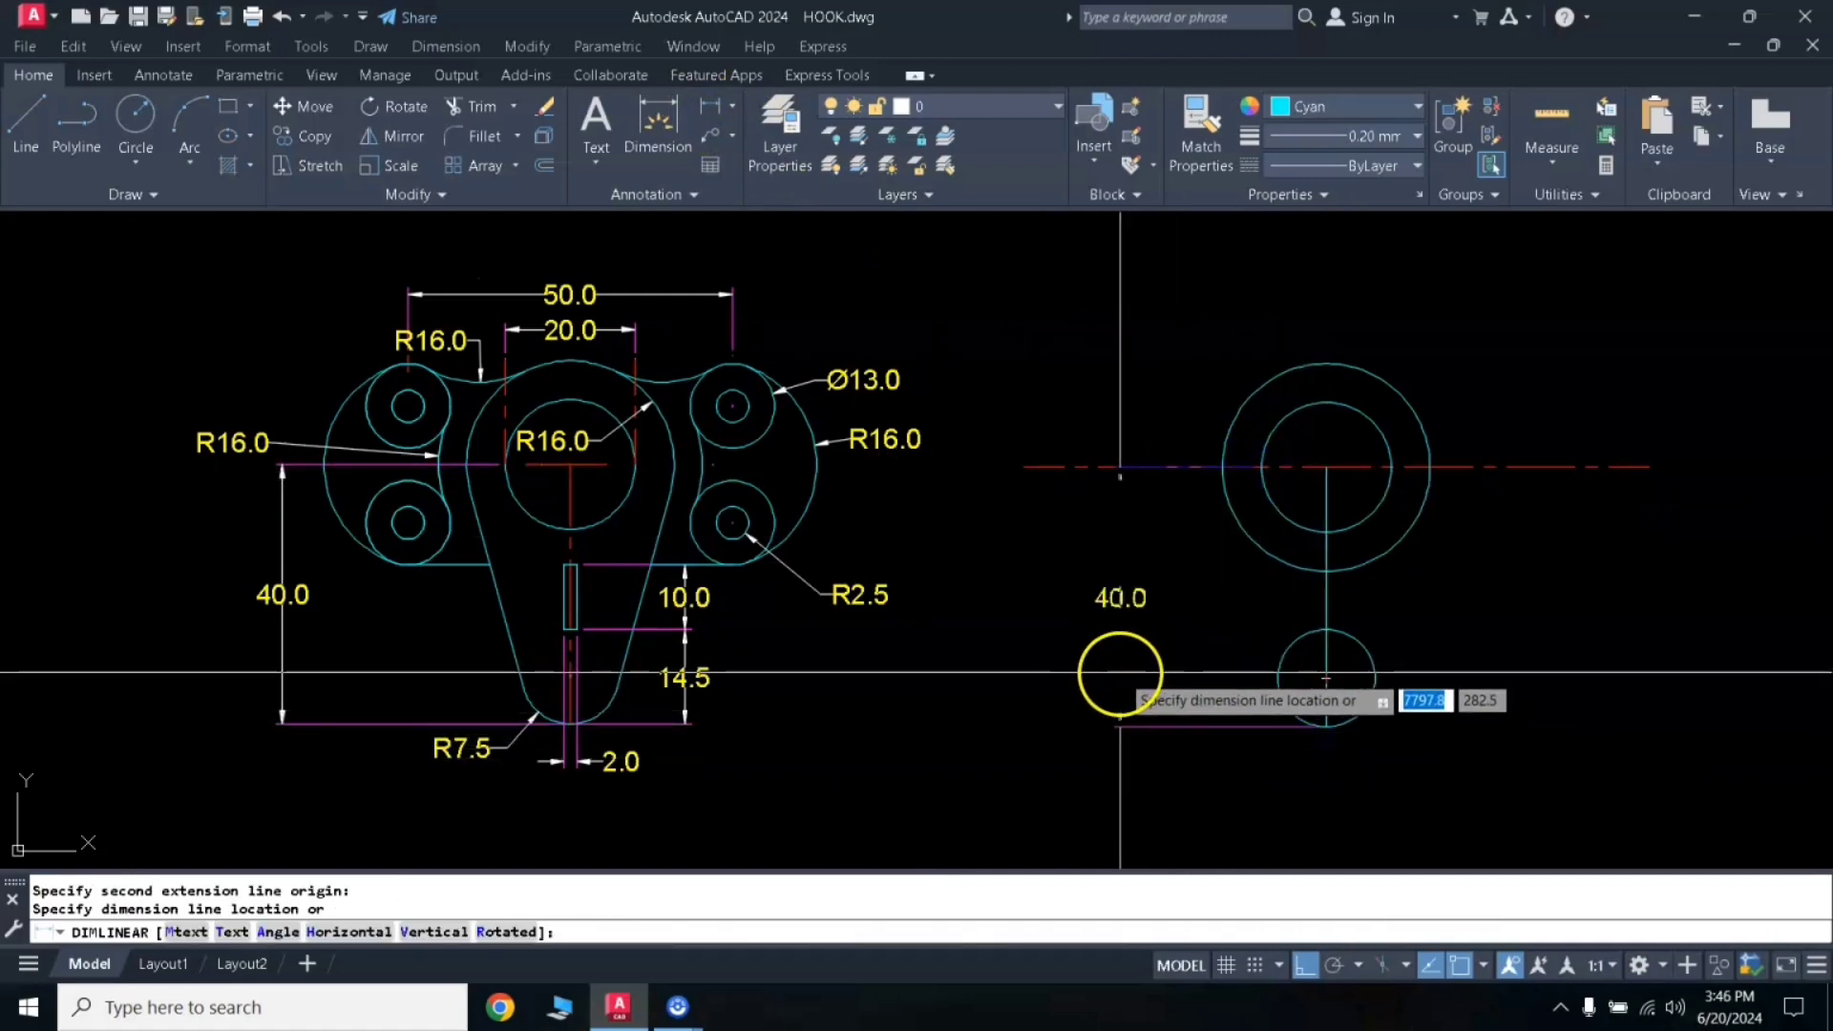
{"action": "left_click", "coordinate": [992, 680]}
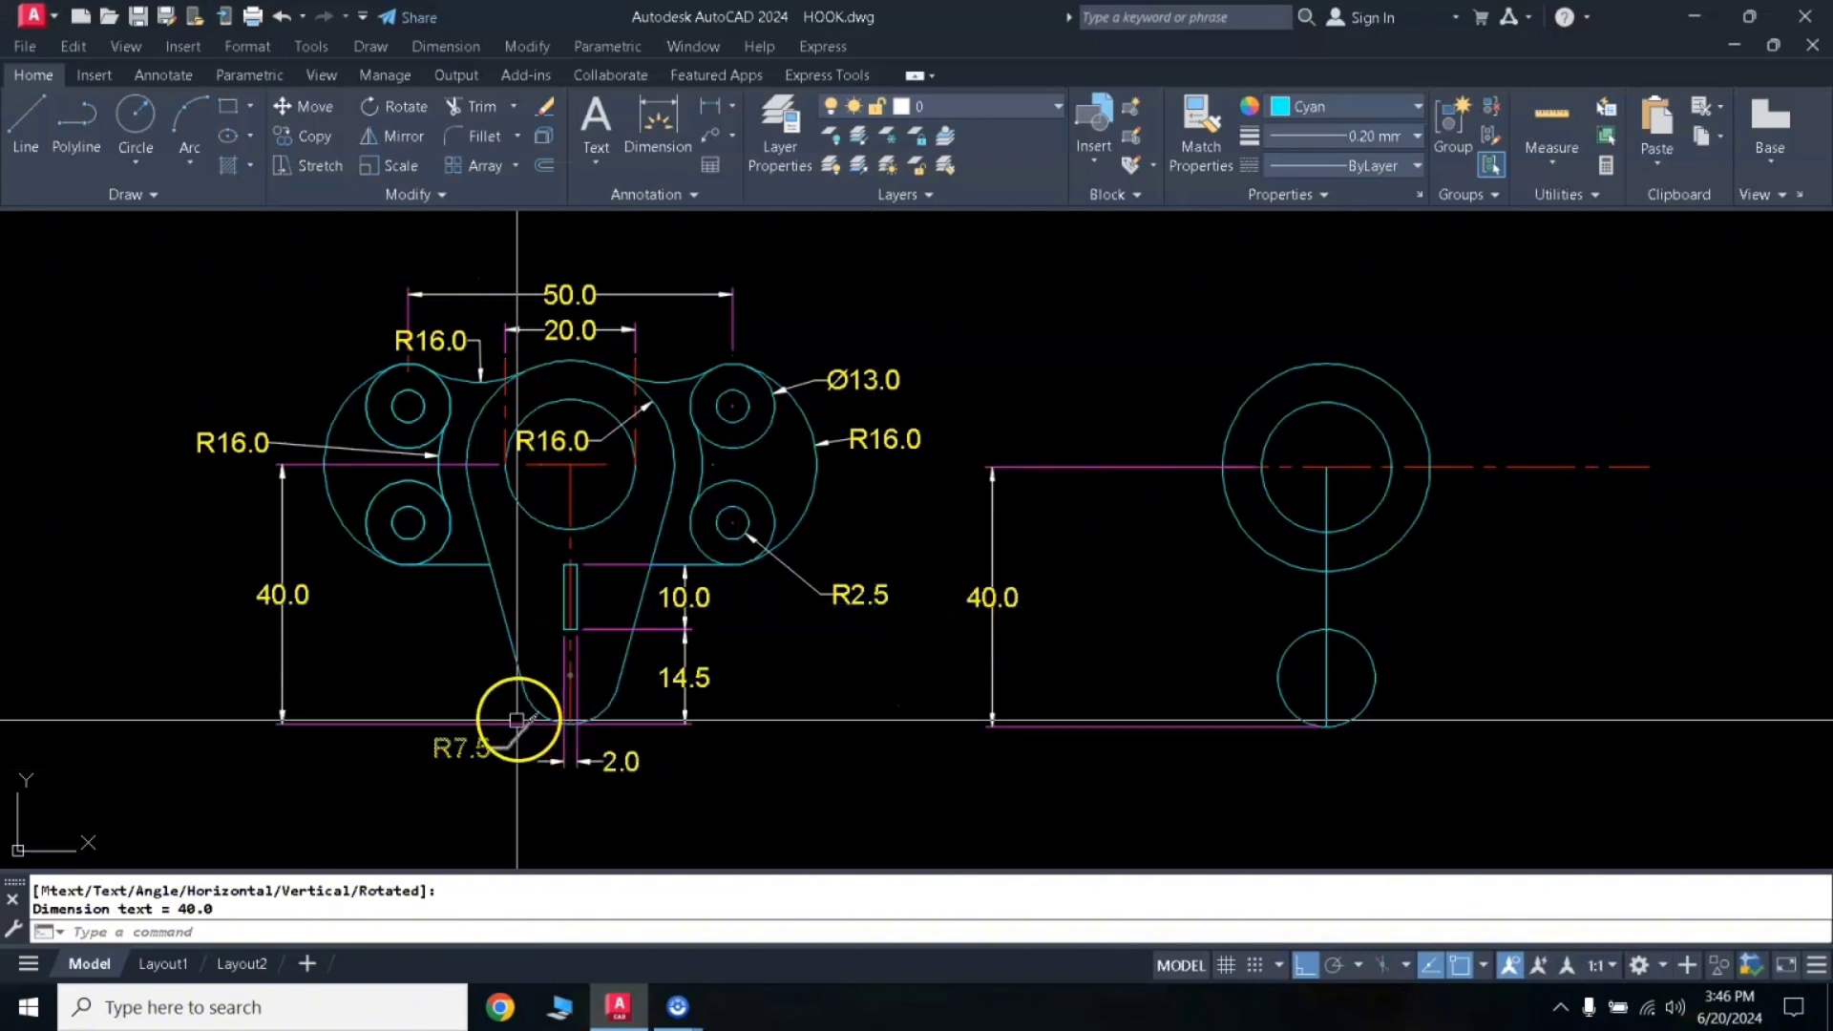
Step: Add a radius dimension to the small lower circle, placed just below it
{"action": "left_click", "coordinate": [732, 107]}
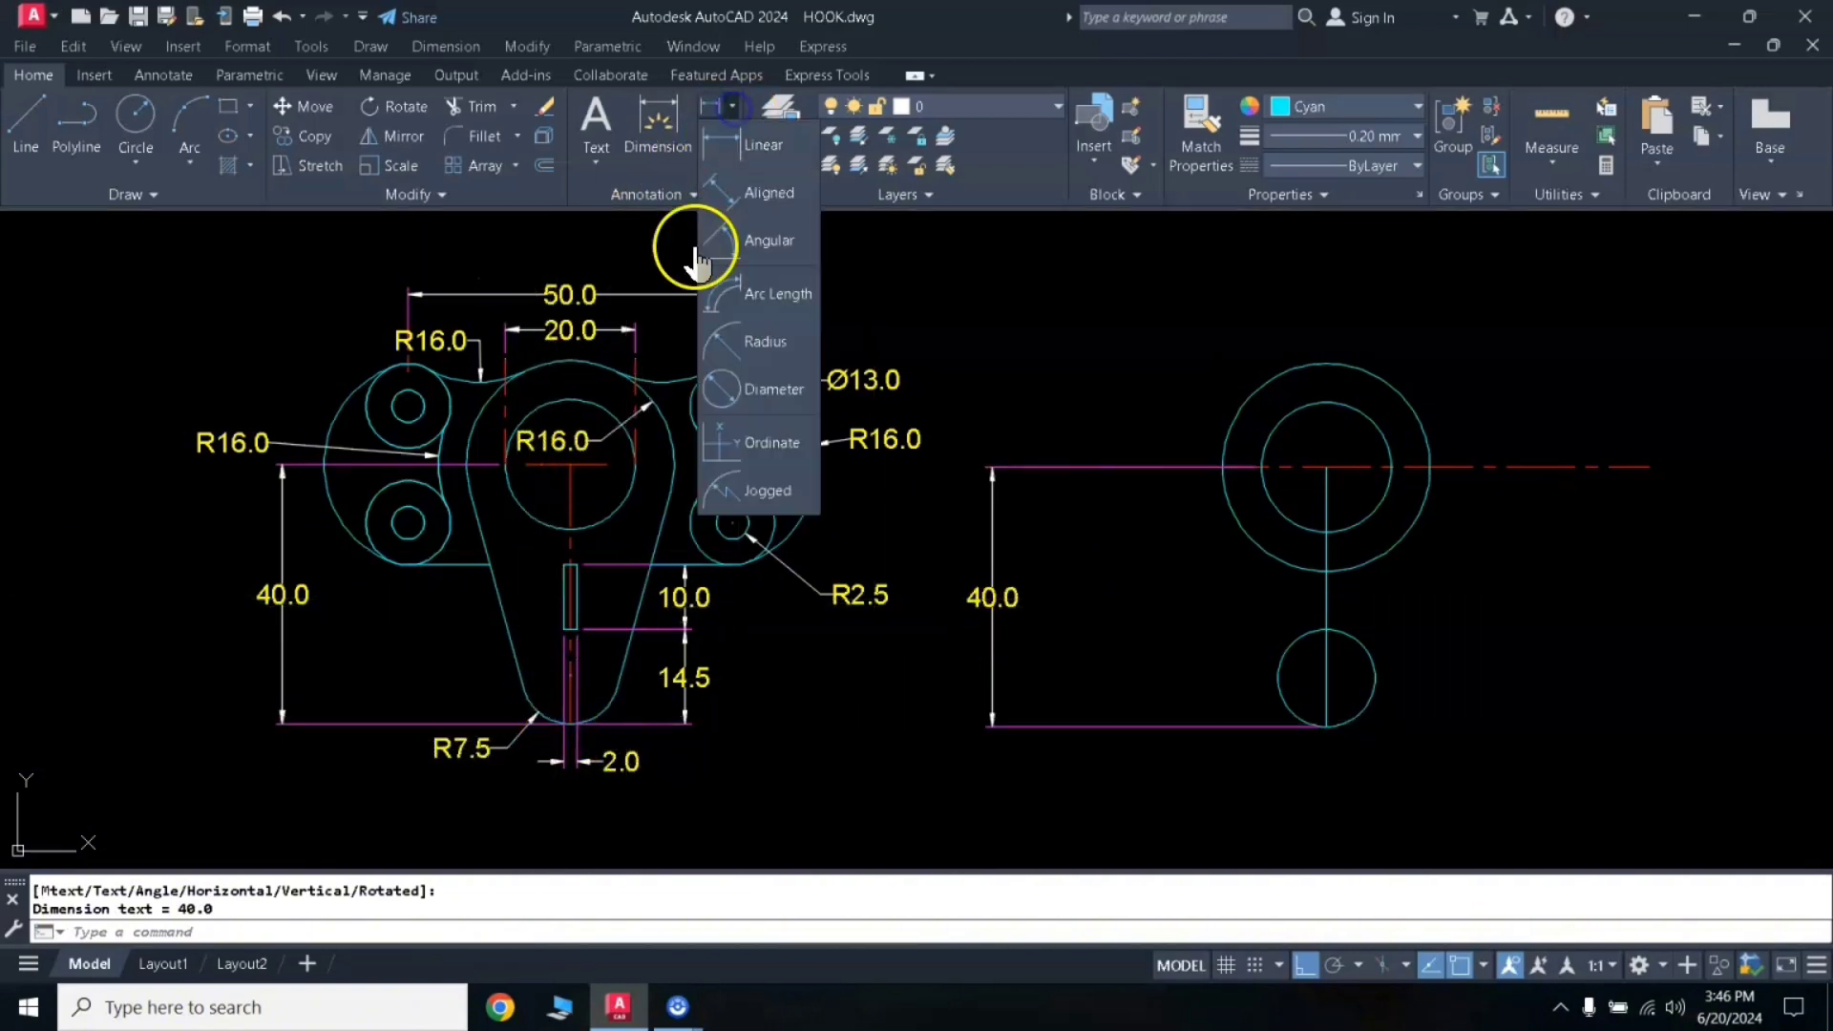
{"action": "left_click", "coordinate": [763, 343]}
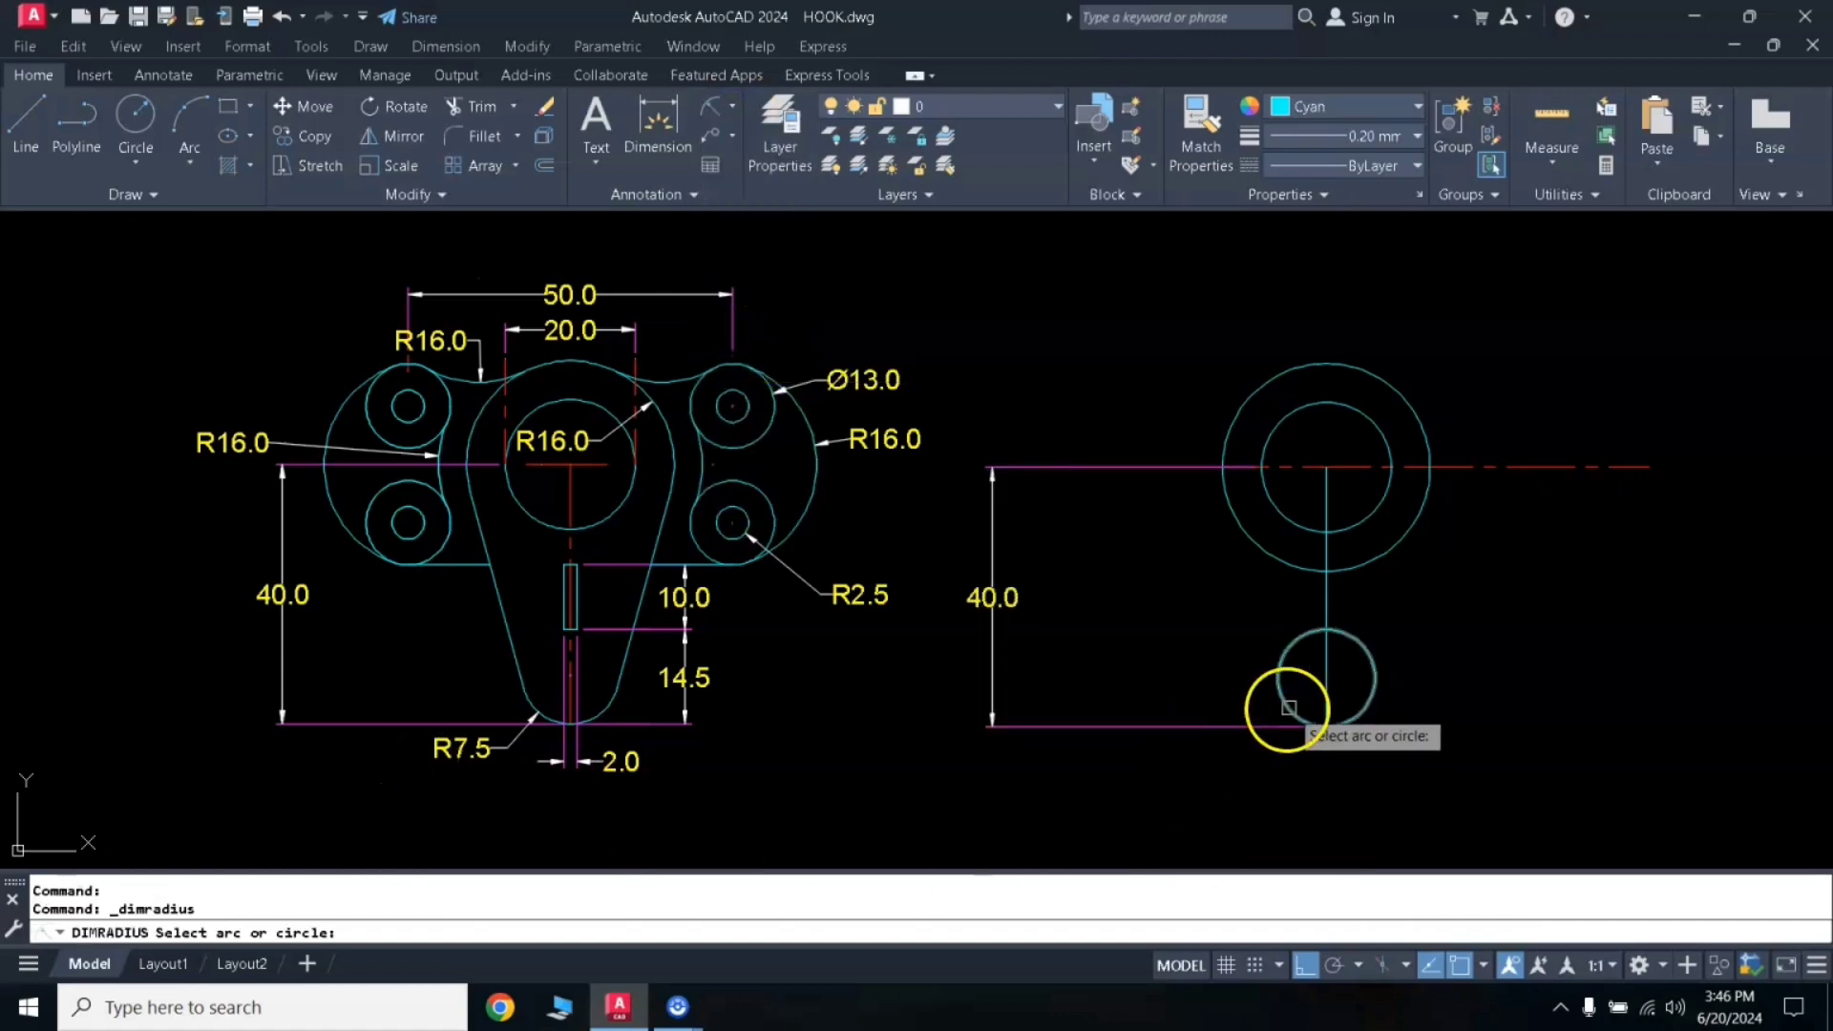
{"action": "left_click", "coordinate": [1287, 707]}
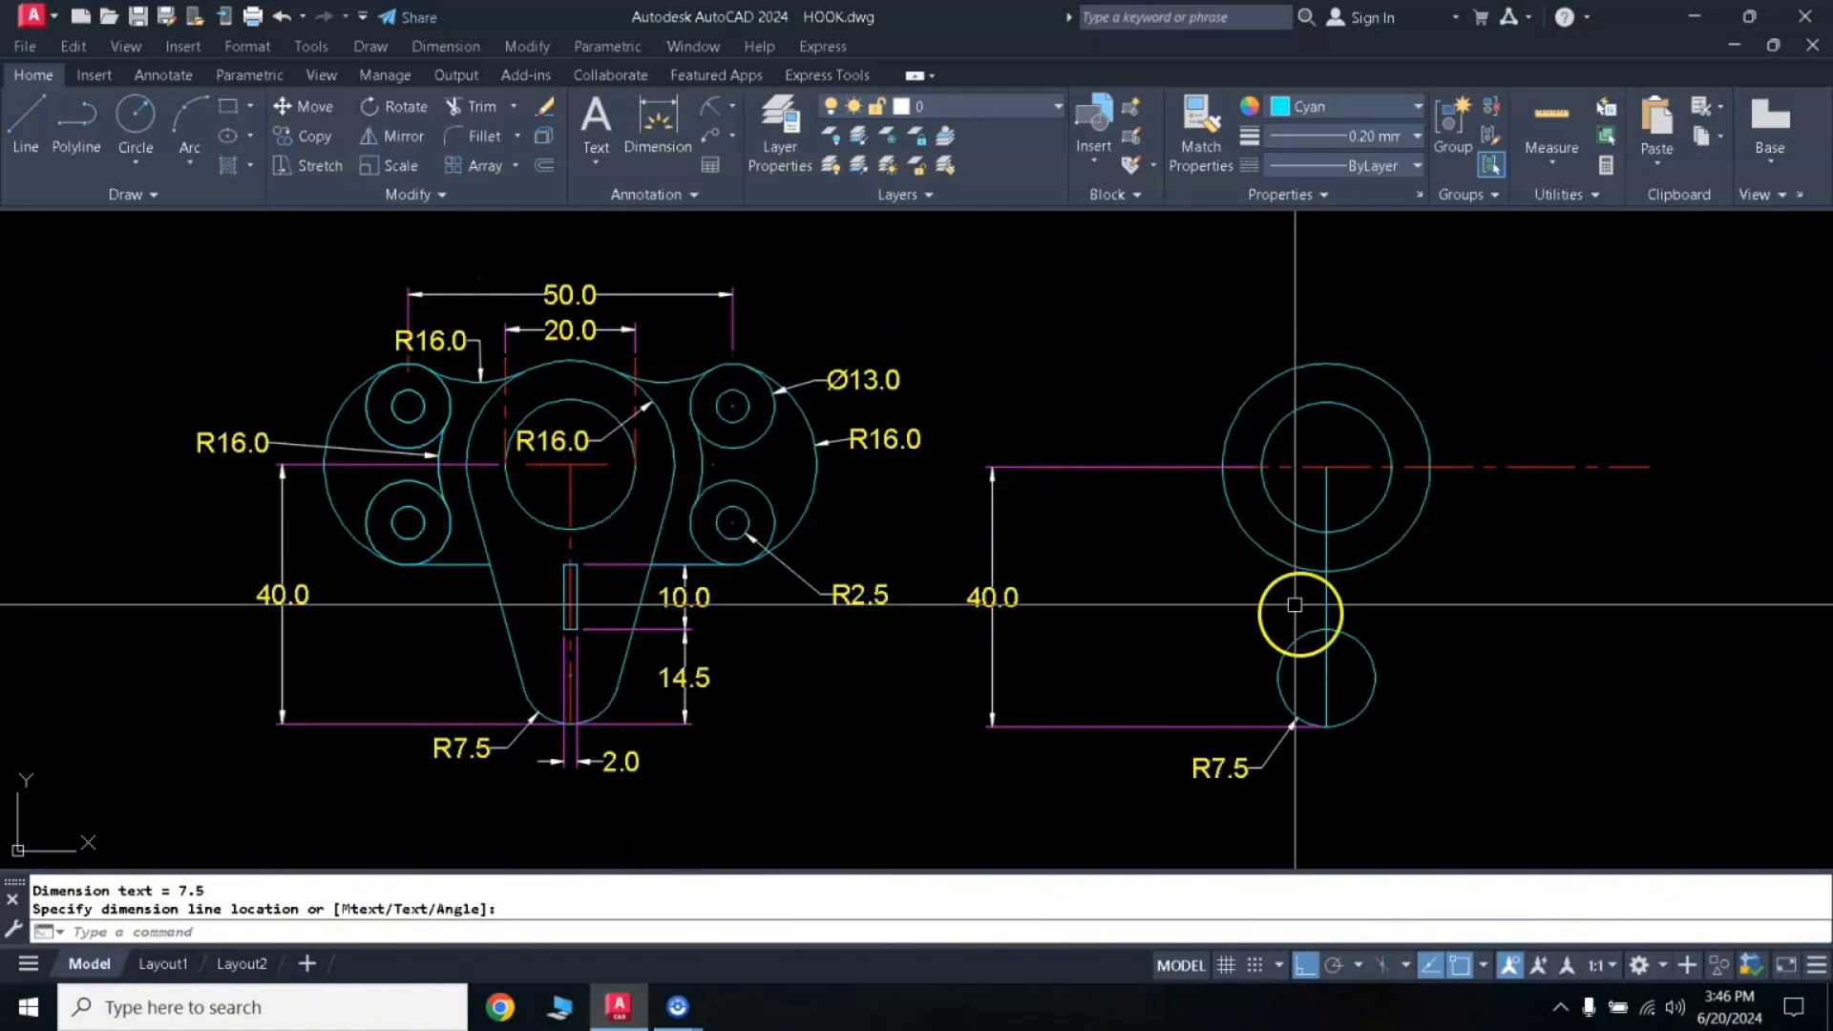
Step: Draw a line tangent to the left sides of the radius 16 circle and the small lower circle
{"action": "type", "text": "L"}
{"action": "key", "text": "Return"}
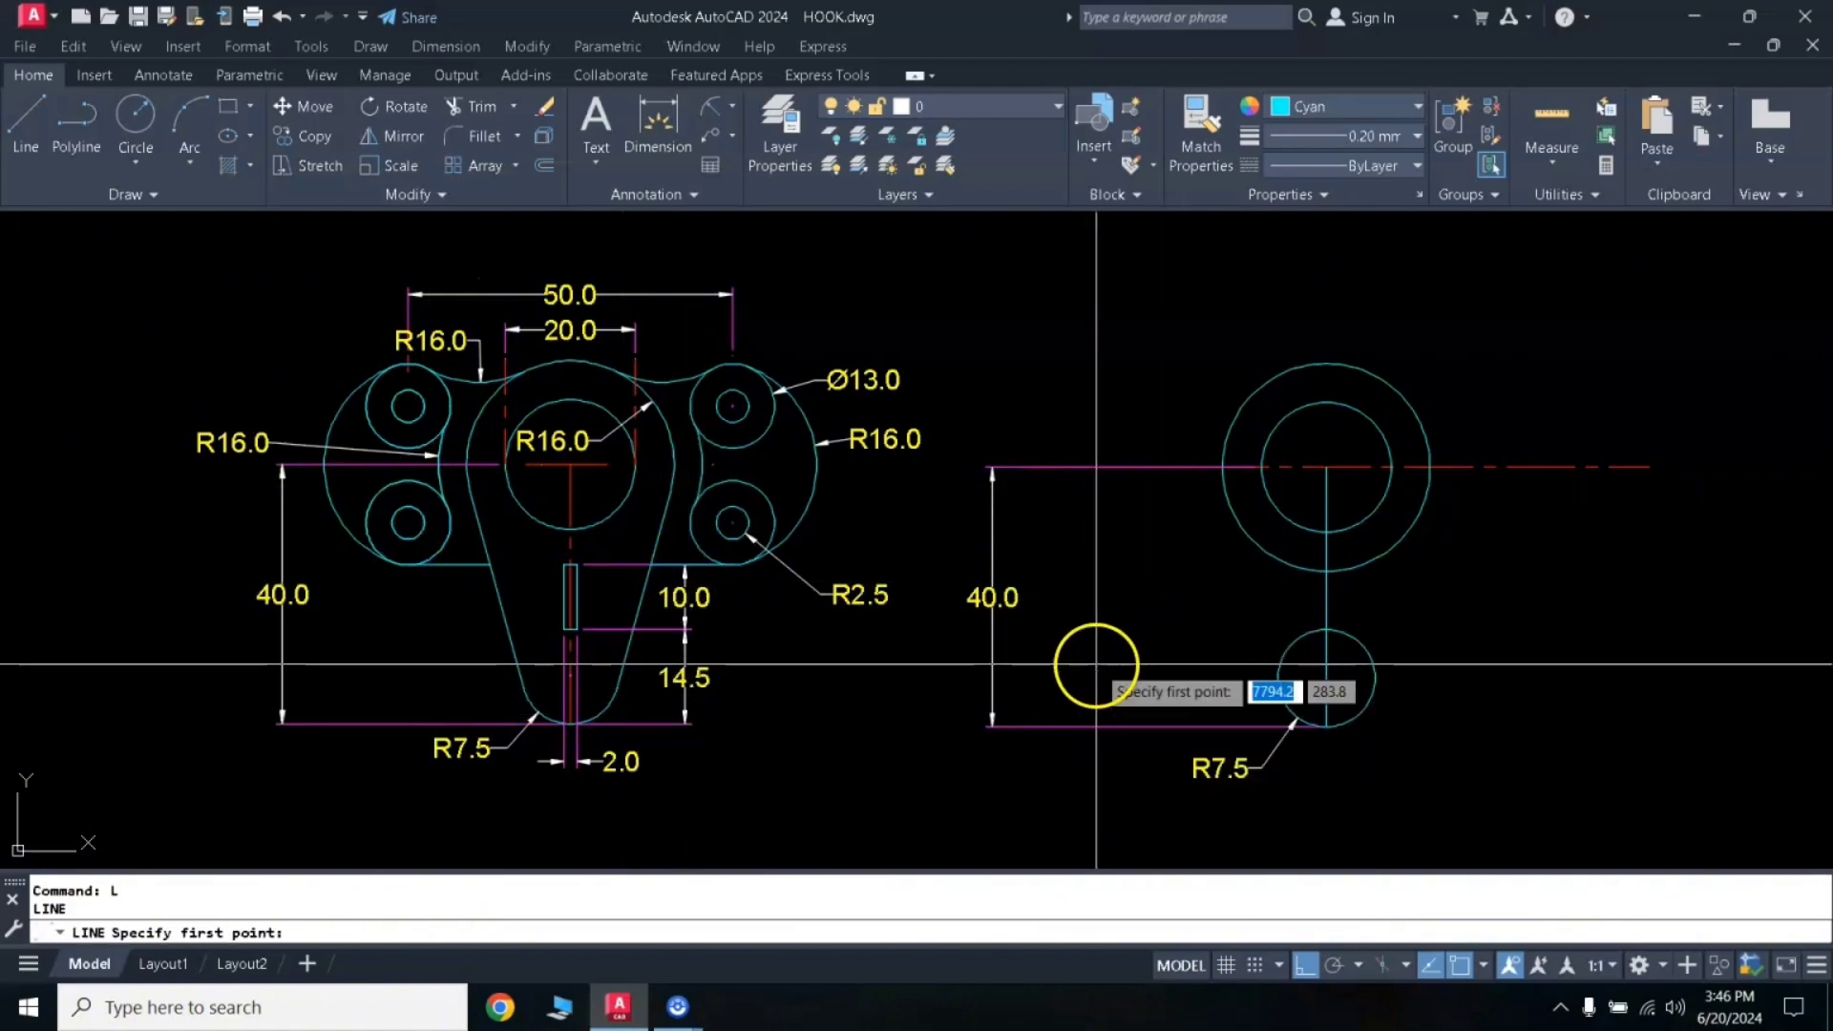
{"action": "right_click", "coordinate": [1104, 595], "text": "shift"}
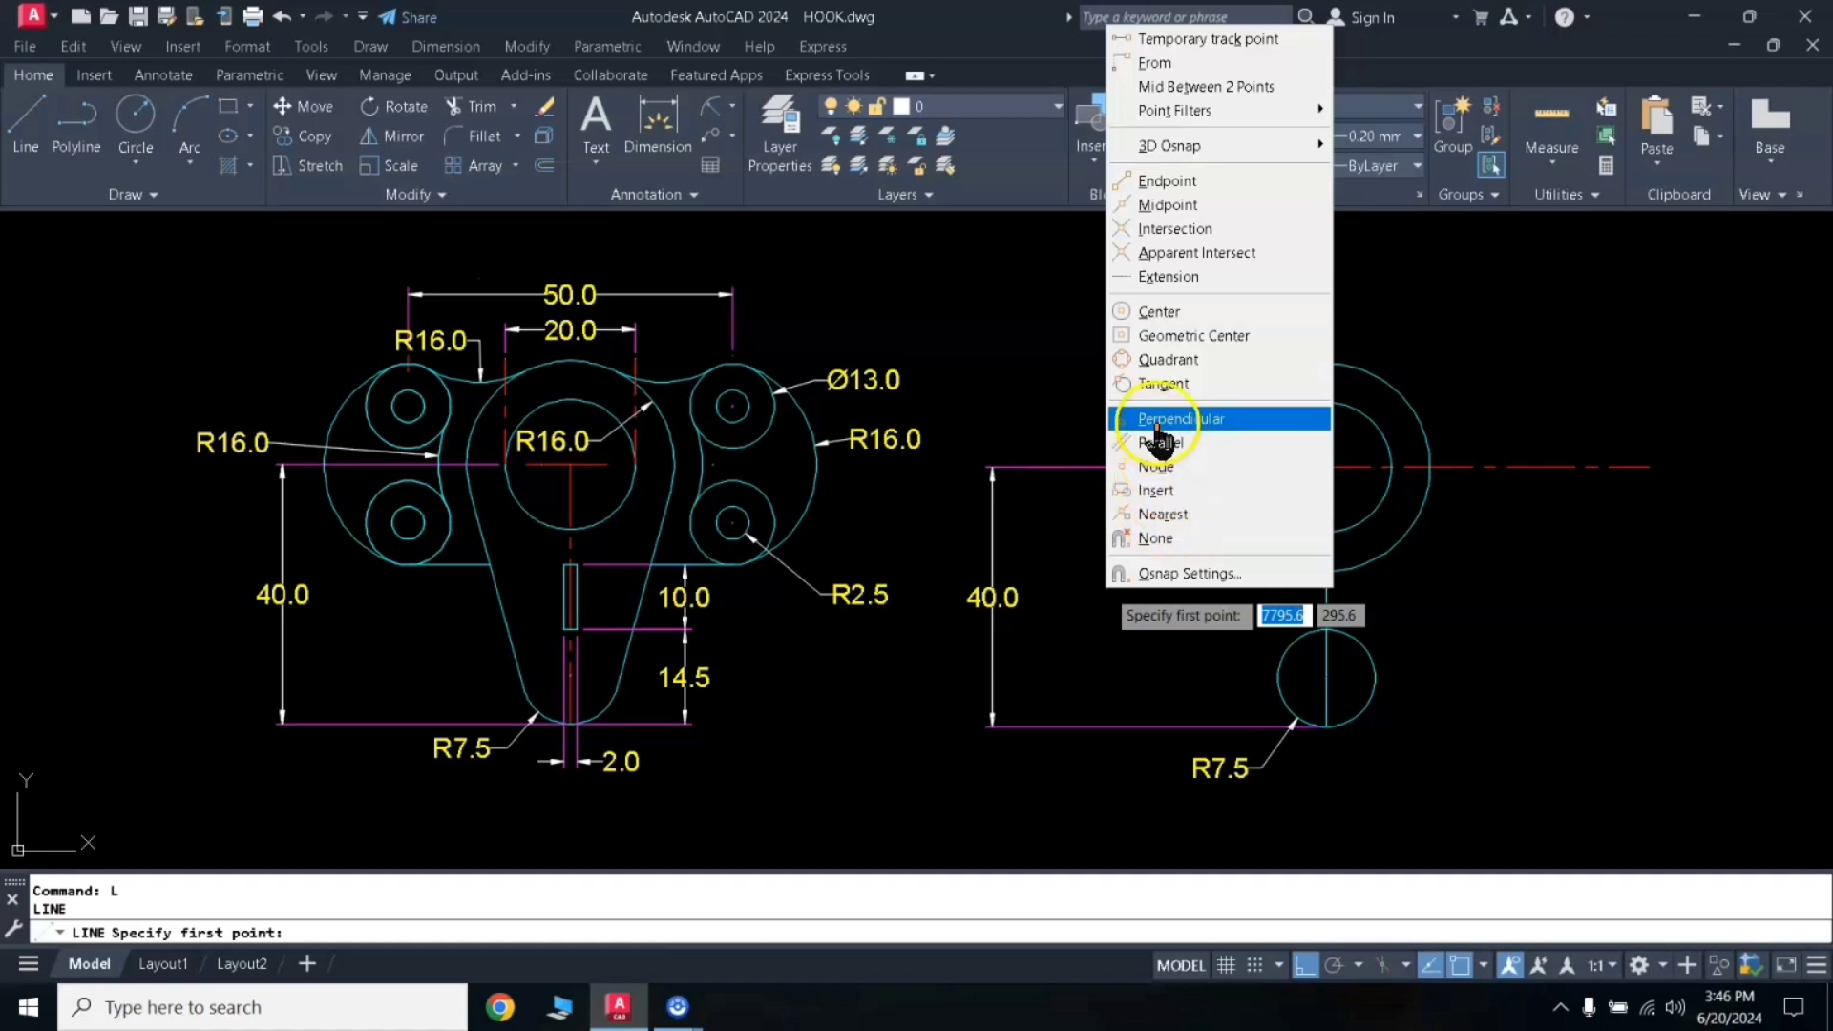
{"action": "left_click", "coordinate": [1165, 386]}
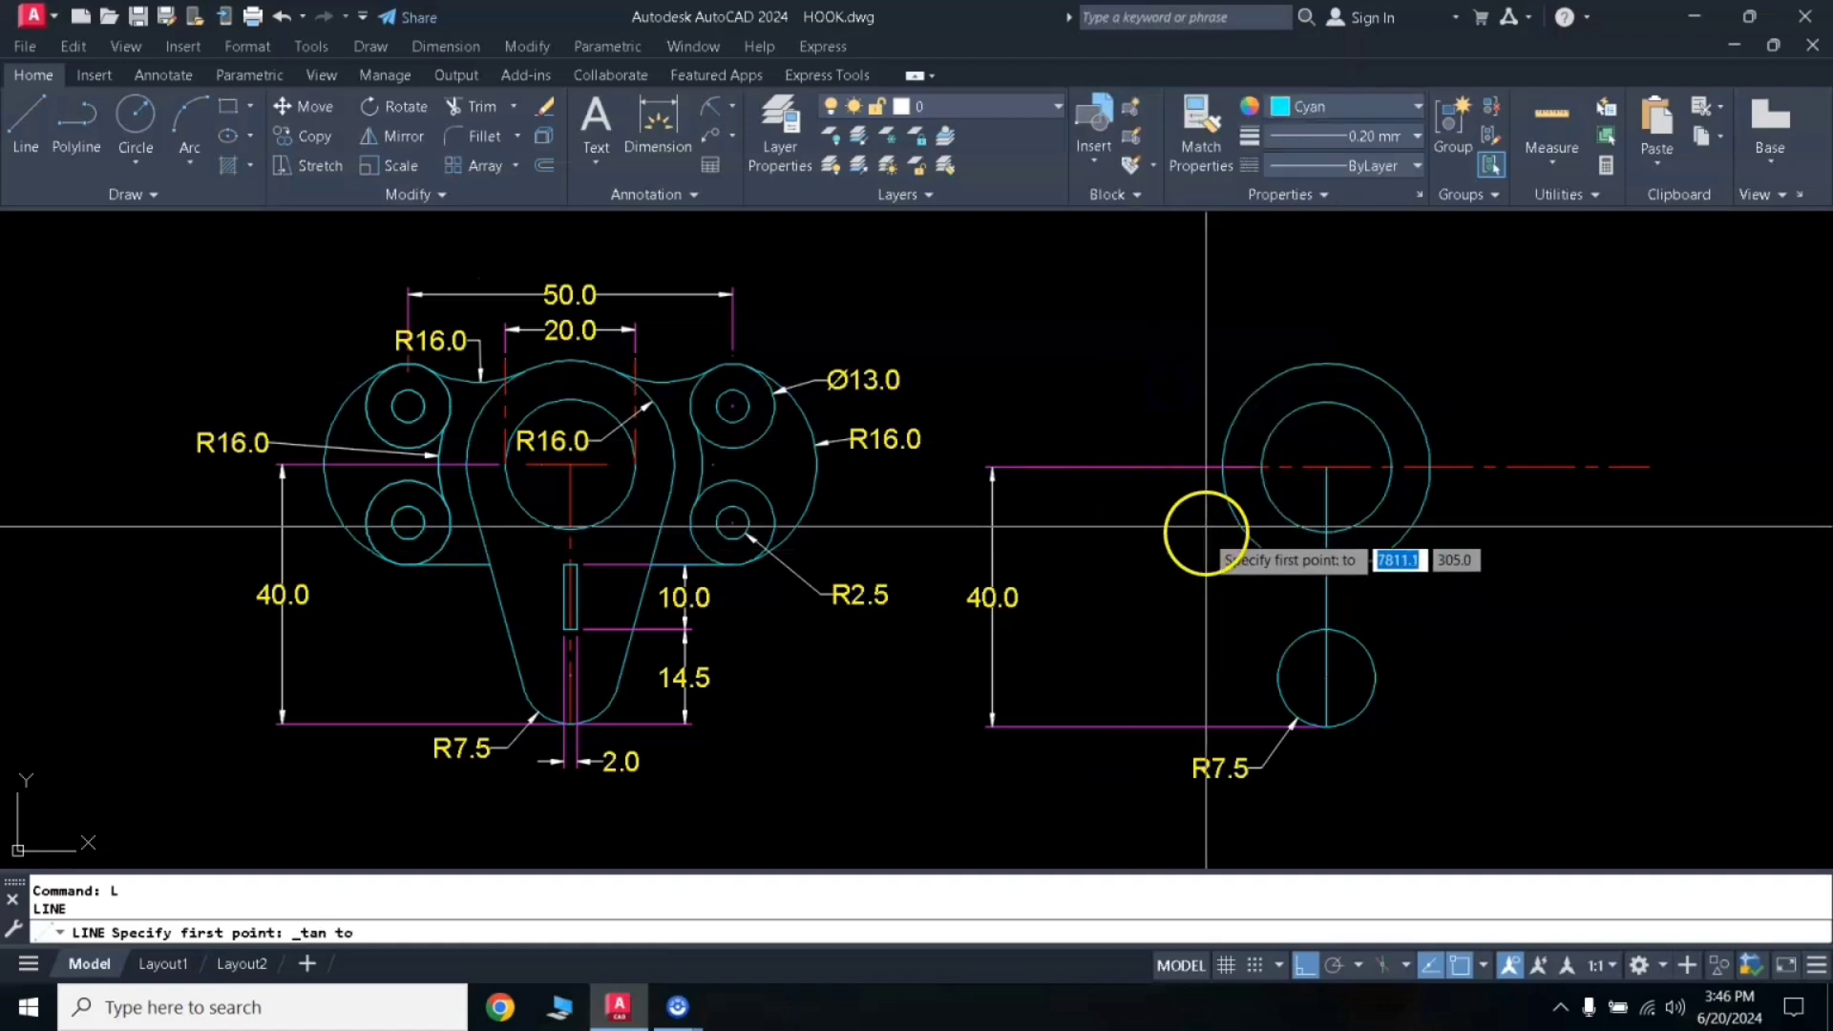
{"action": "left_click", "coordinate": [1222, 497]}
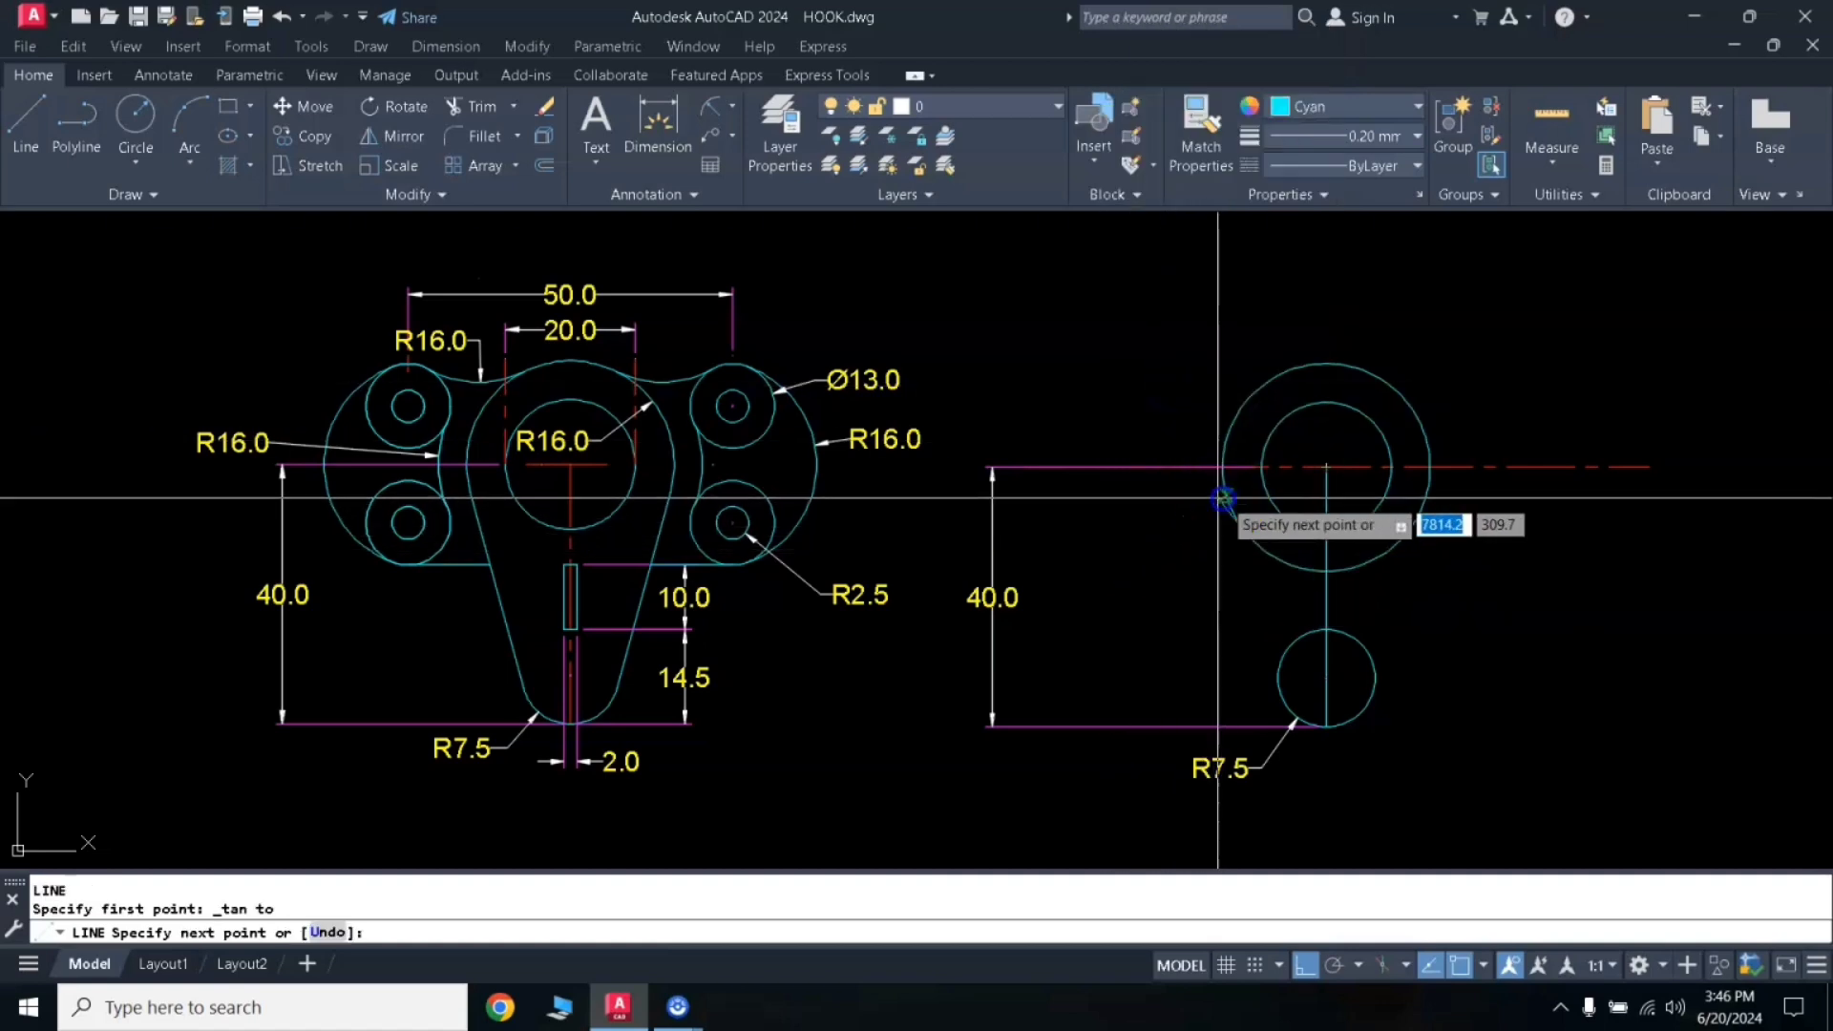
{"action": "right_click", "coordinate": [1133, 541], "text": "shift"}
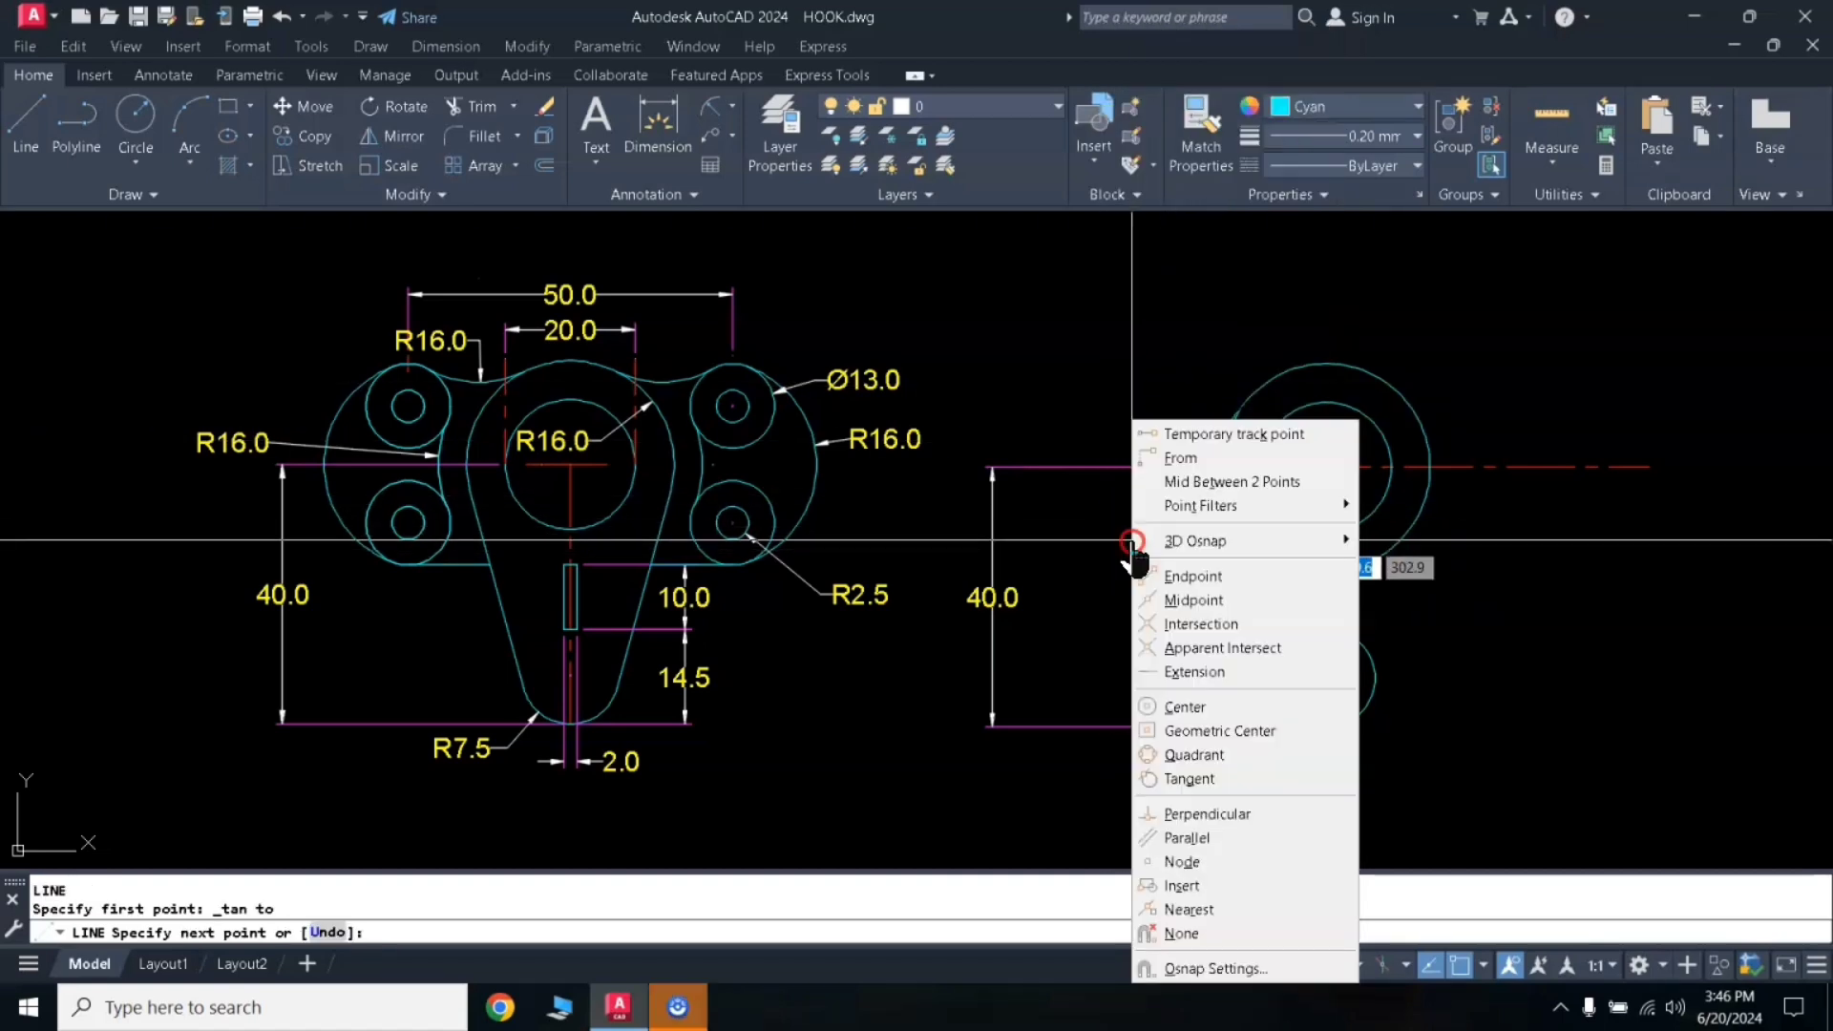
{"action": "left_click", "coordinate": [1184, 784]}
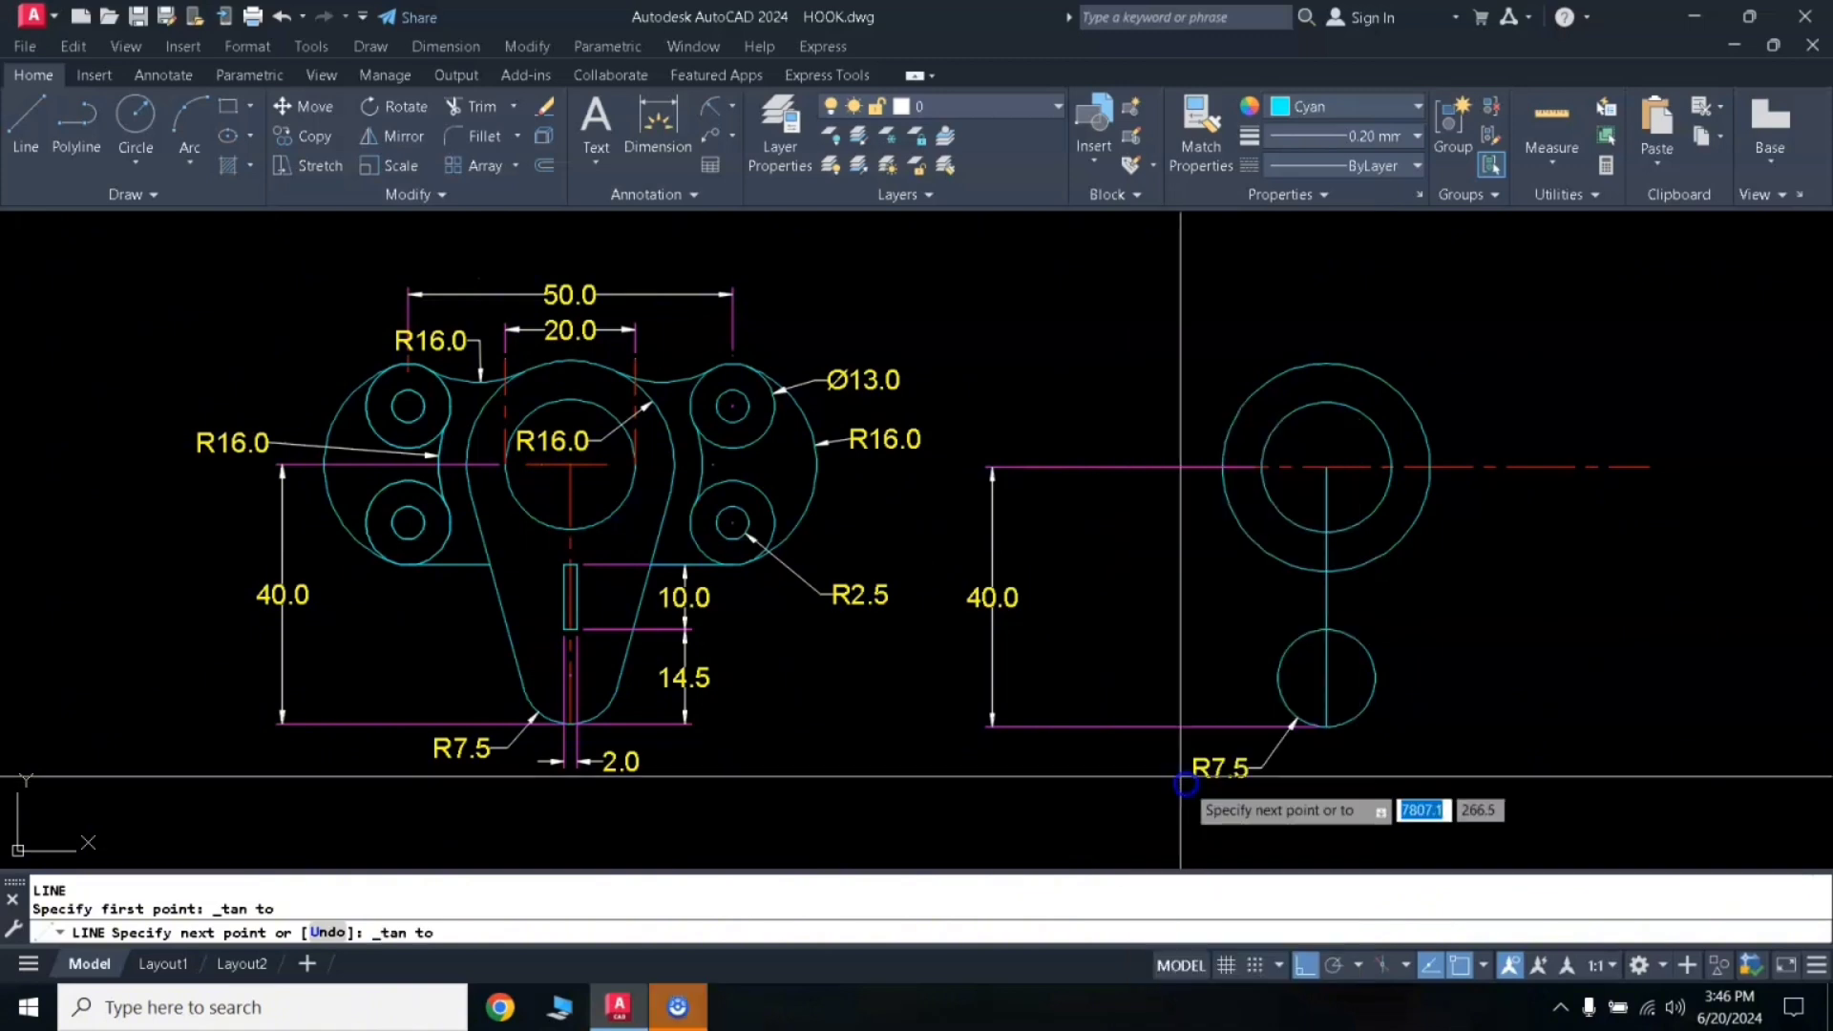
{"action": "left_click", "coordinate": [1279, 689]}
{"action": "key", "text": "Return"}
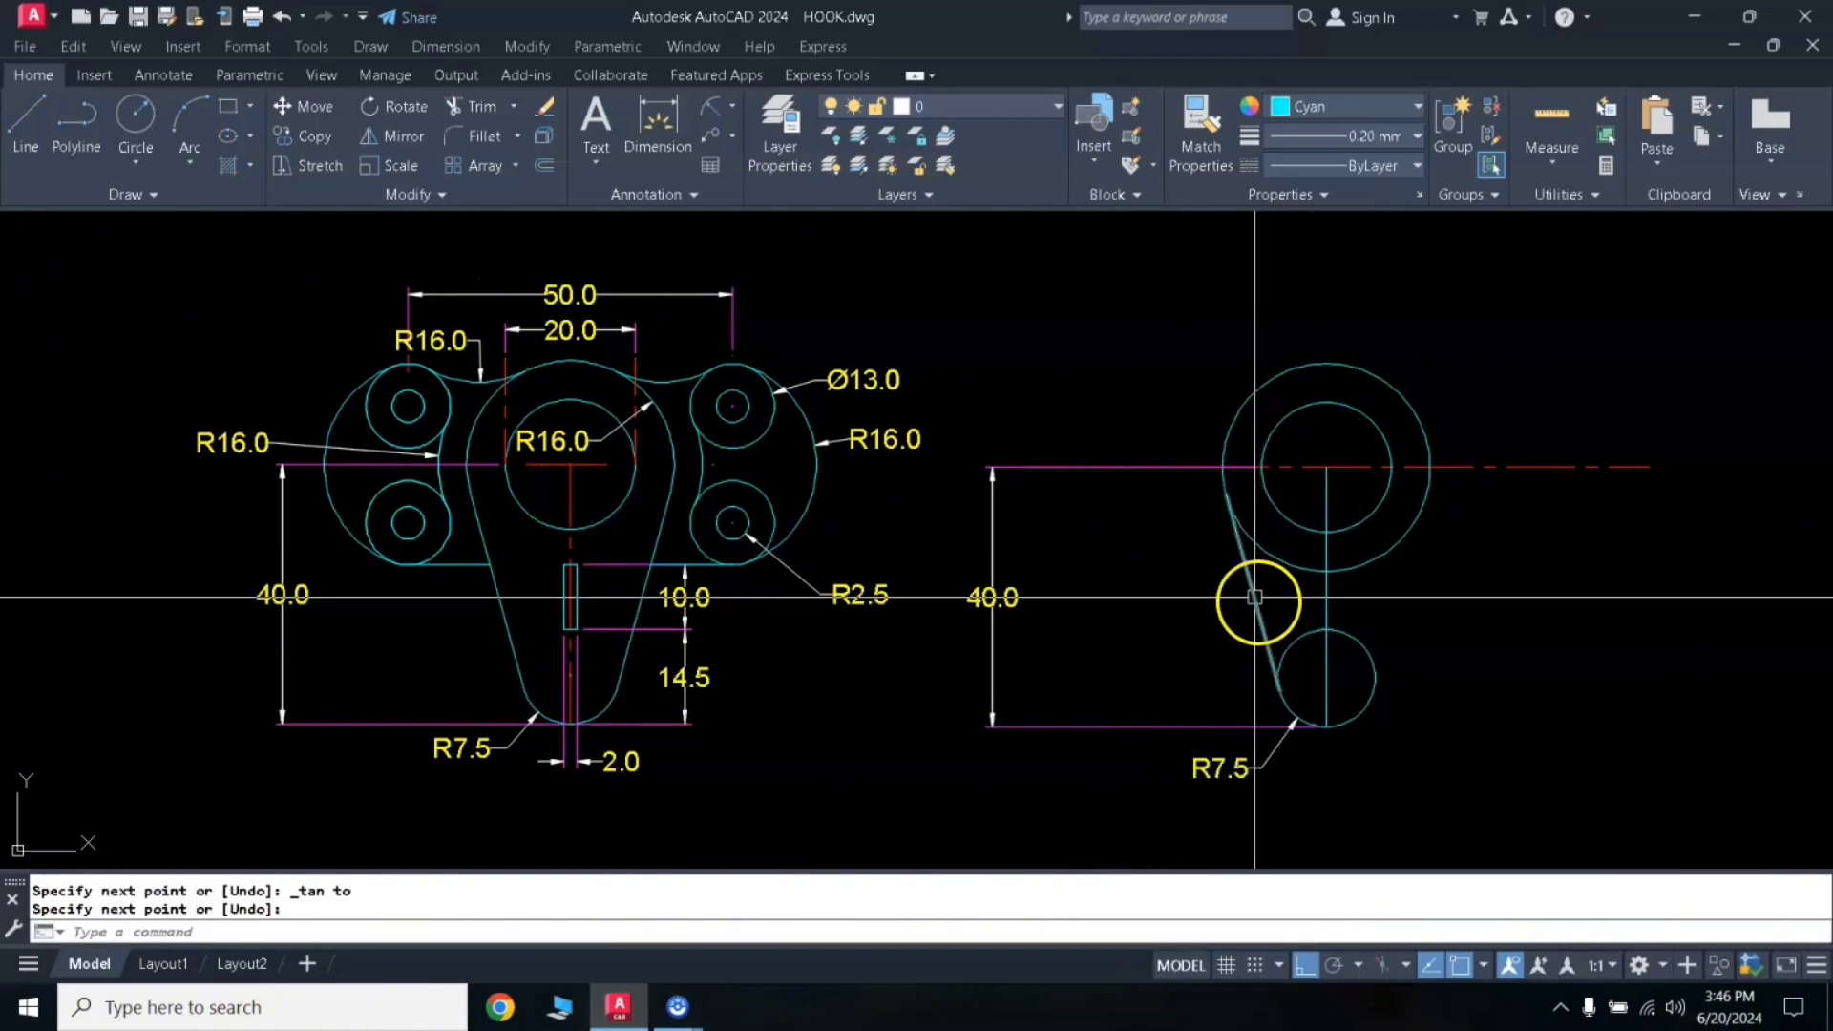
Step: Mirror the tangent line about the vertical line through the circle centres, keeping the original
{"action": "left_click", "coordinate": [1256, 599]}
{"action": "type", "text": "MI"}
{"action": "key", "text": "Return"}
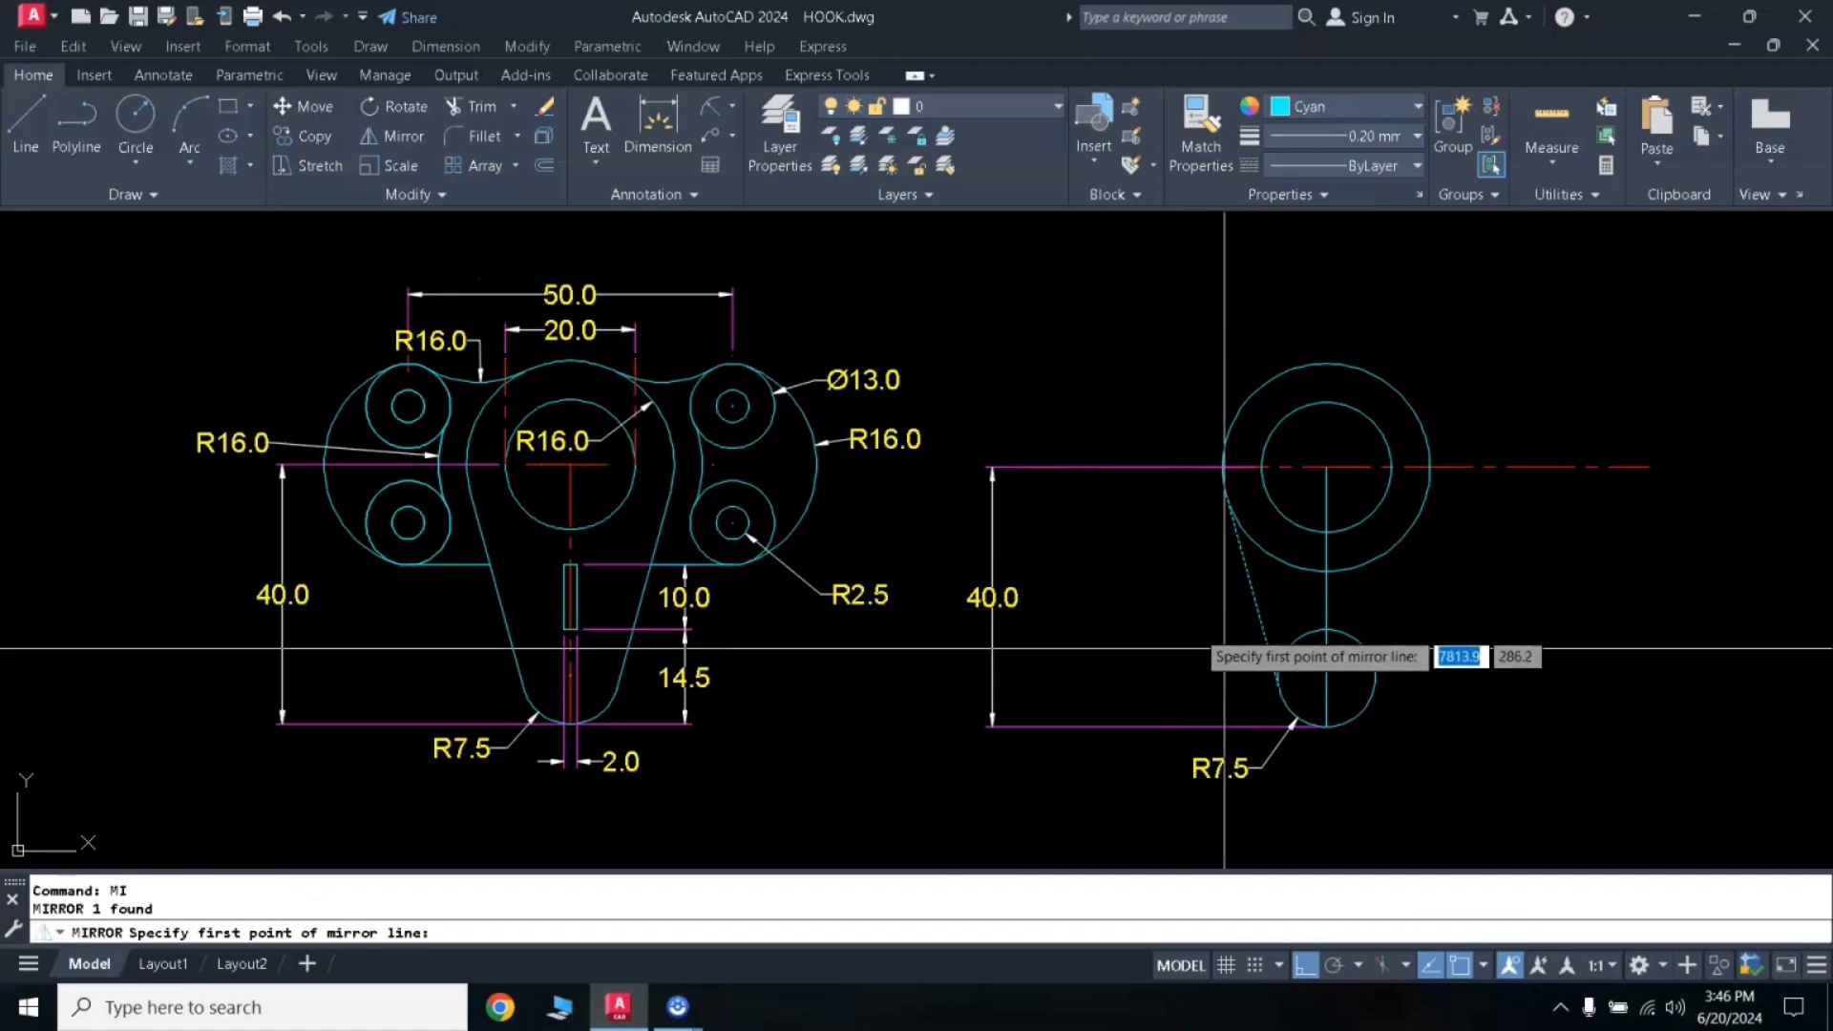
{"action": "left_click", "coordinate": [1326, 633]}
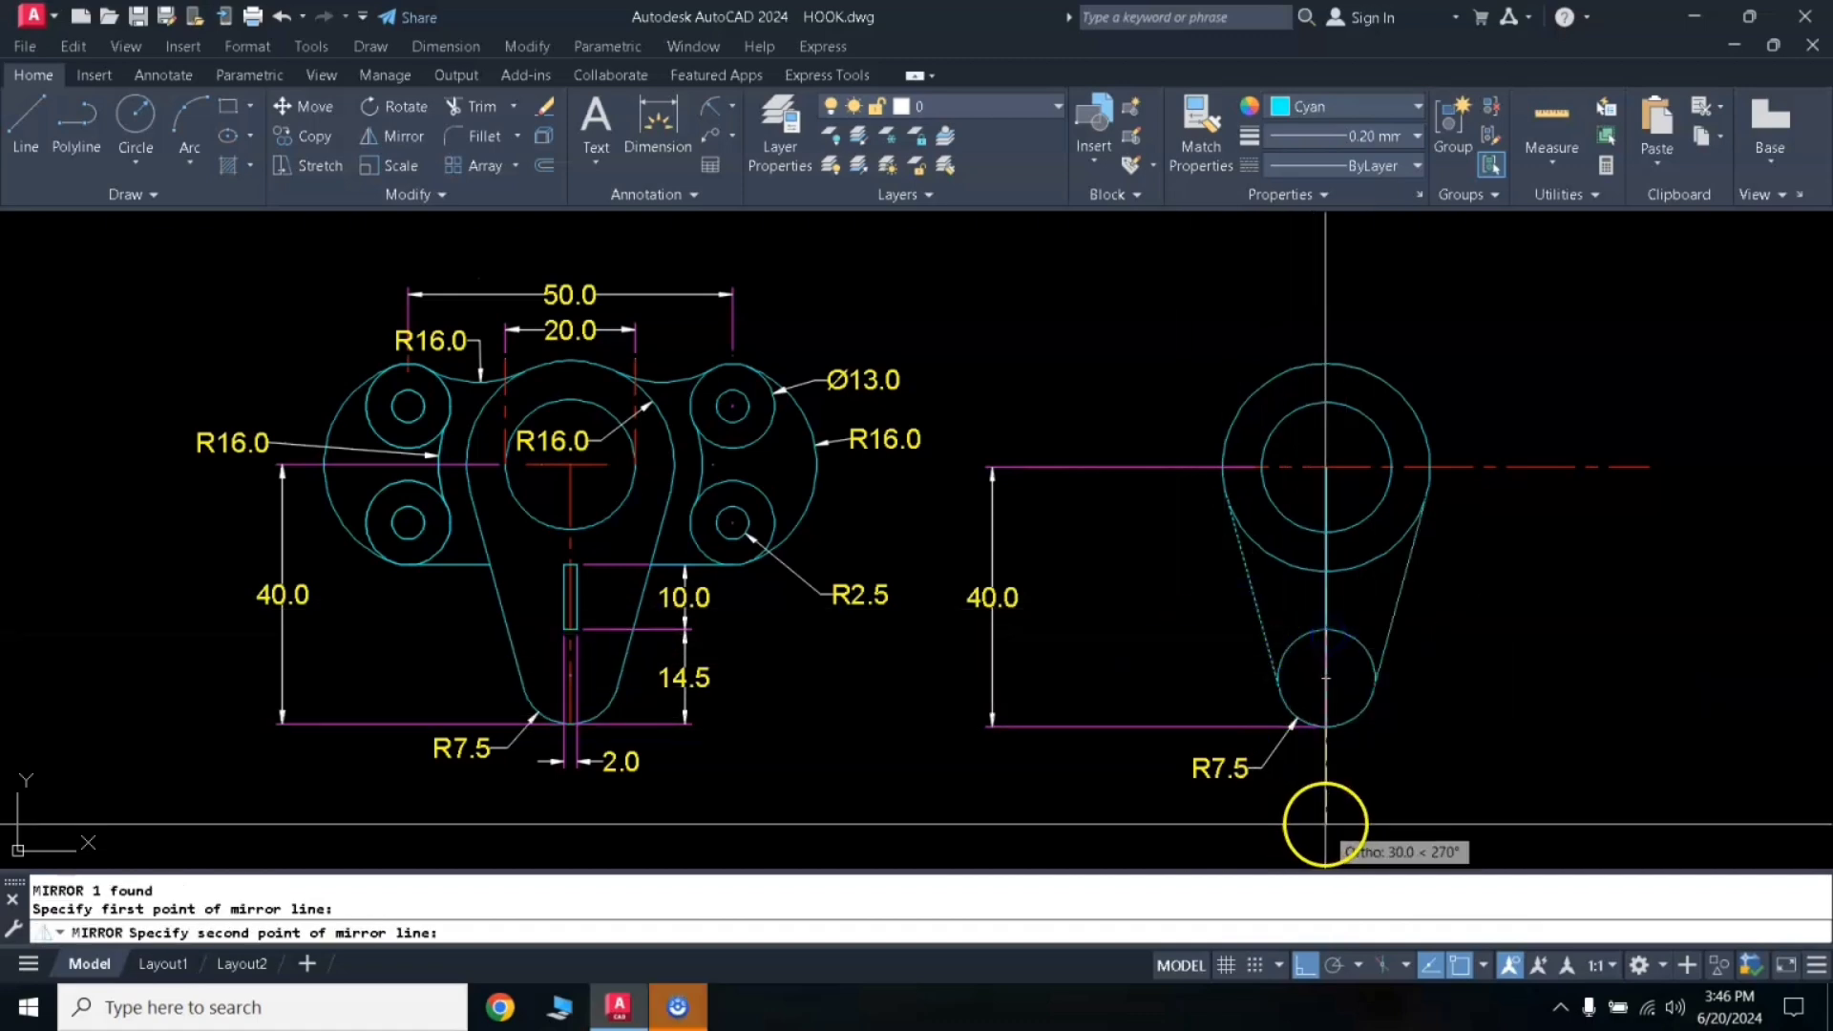
{"action": "key", "text": "Return"}
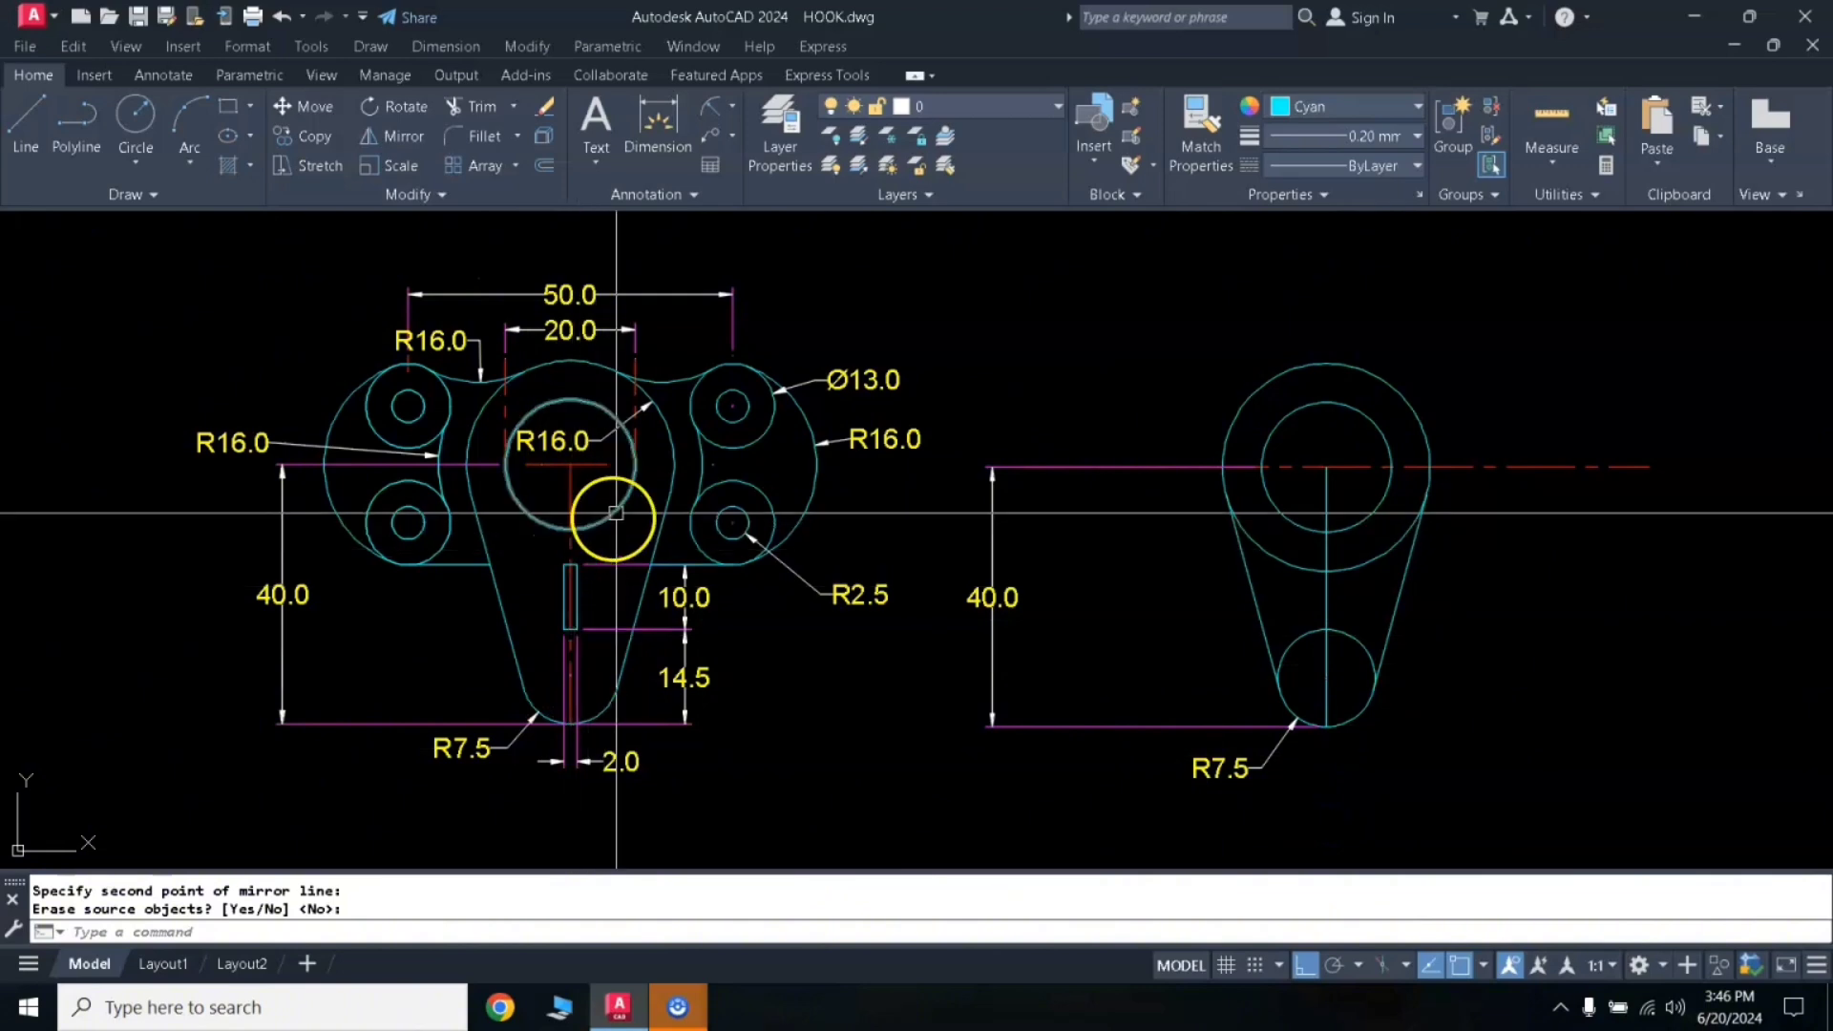
Step: Trim away the inner arcs of the radius 16 circle and the small lower circle between the two tangent lines
{"action": "type", "text": "tr"}
{"action": "key", "text": "Return"}
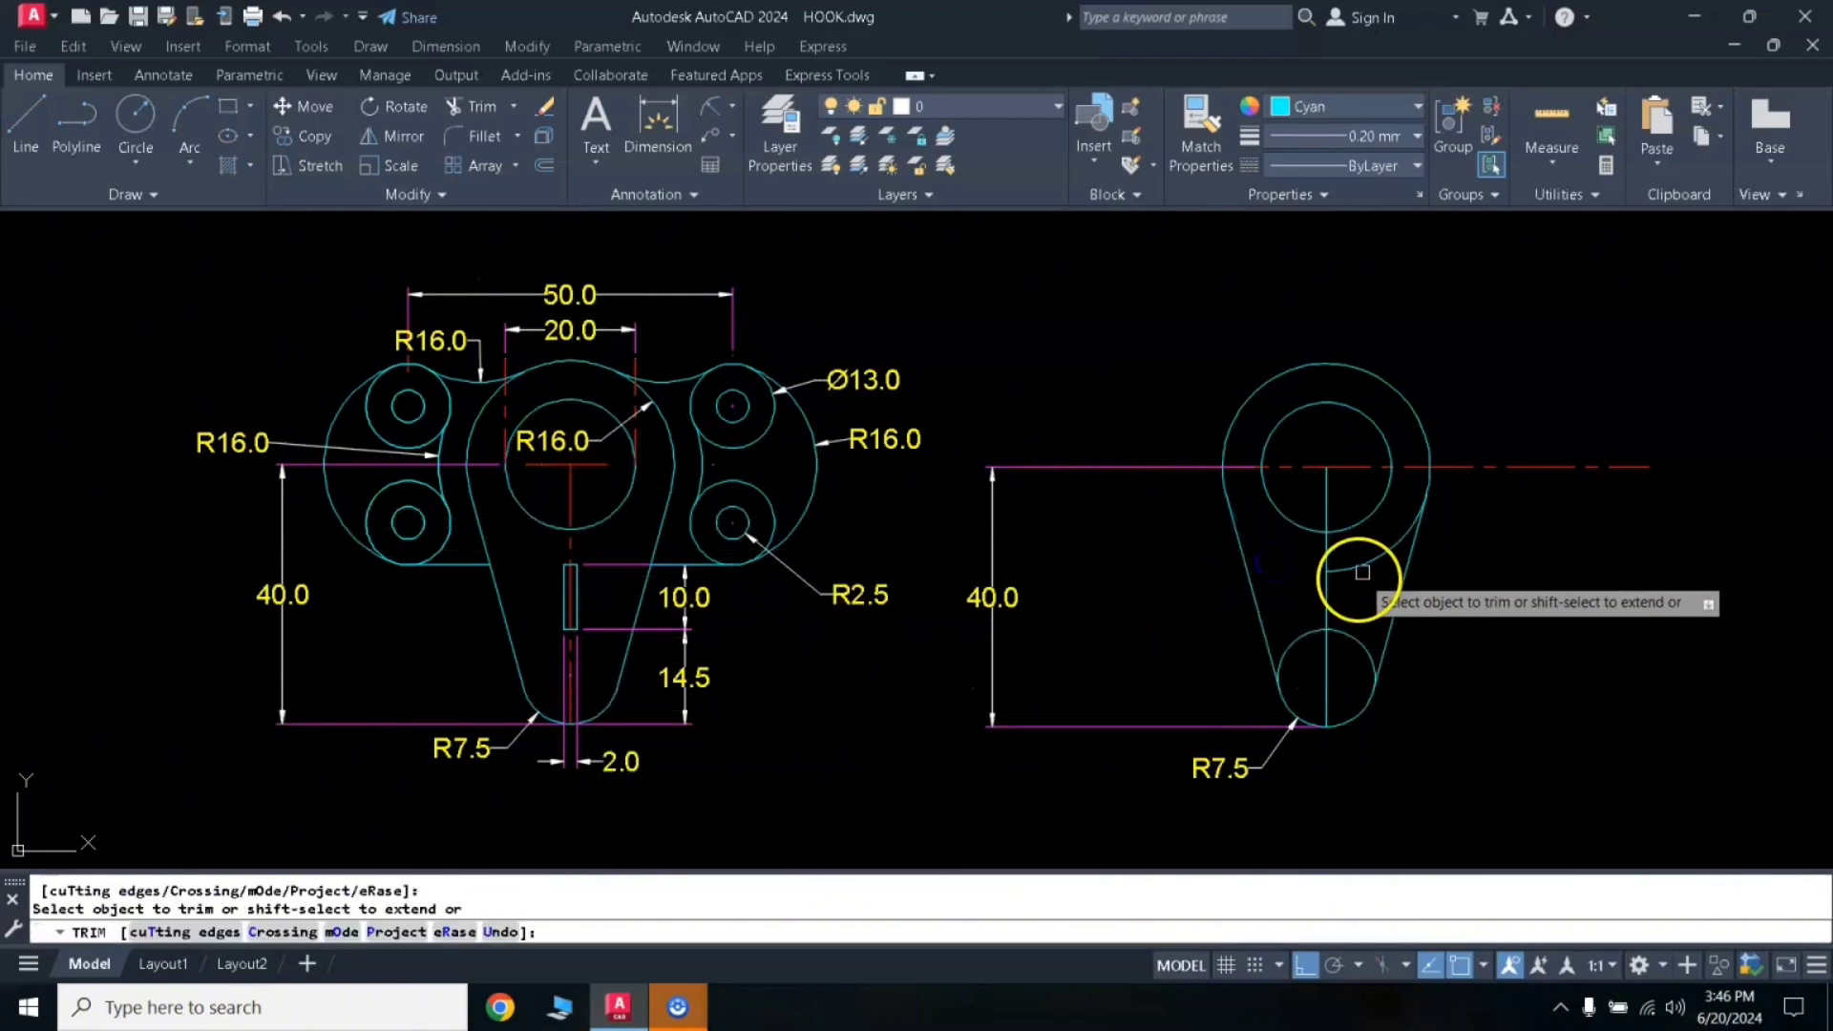
{"action": "left_click", "coordinate": [1353, 633]}
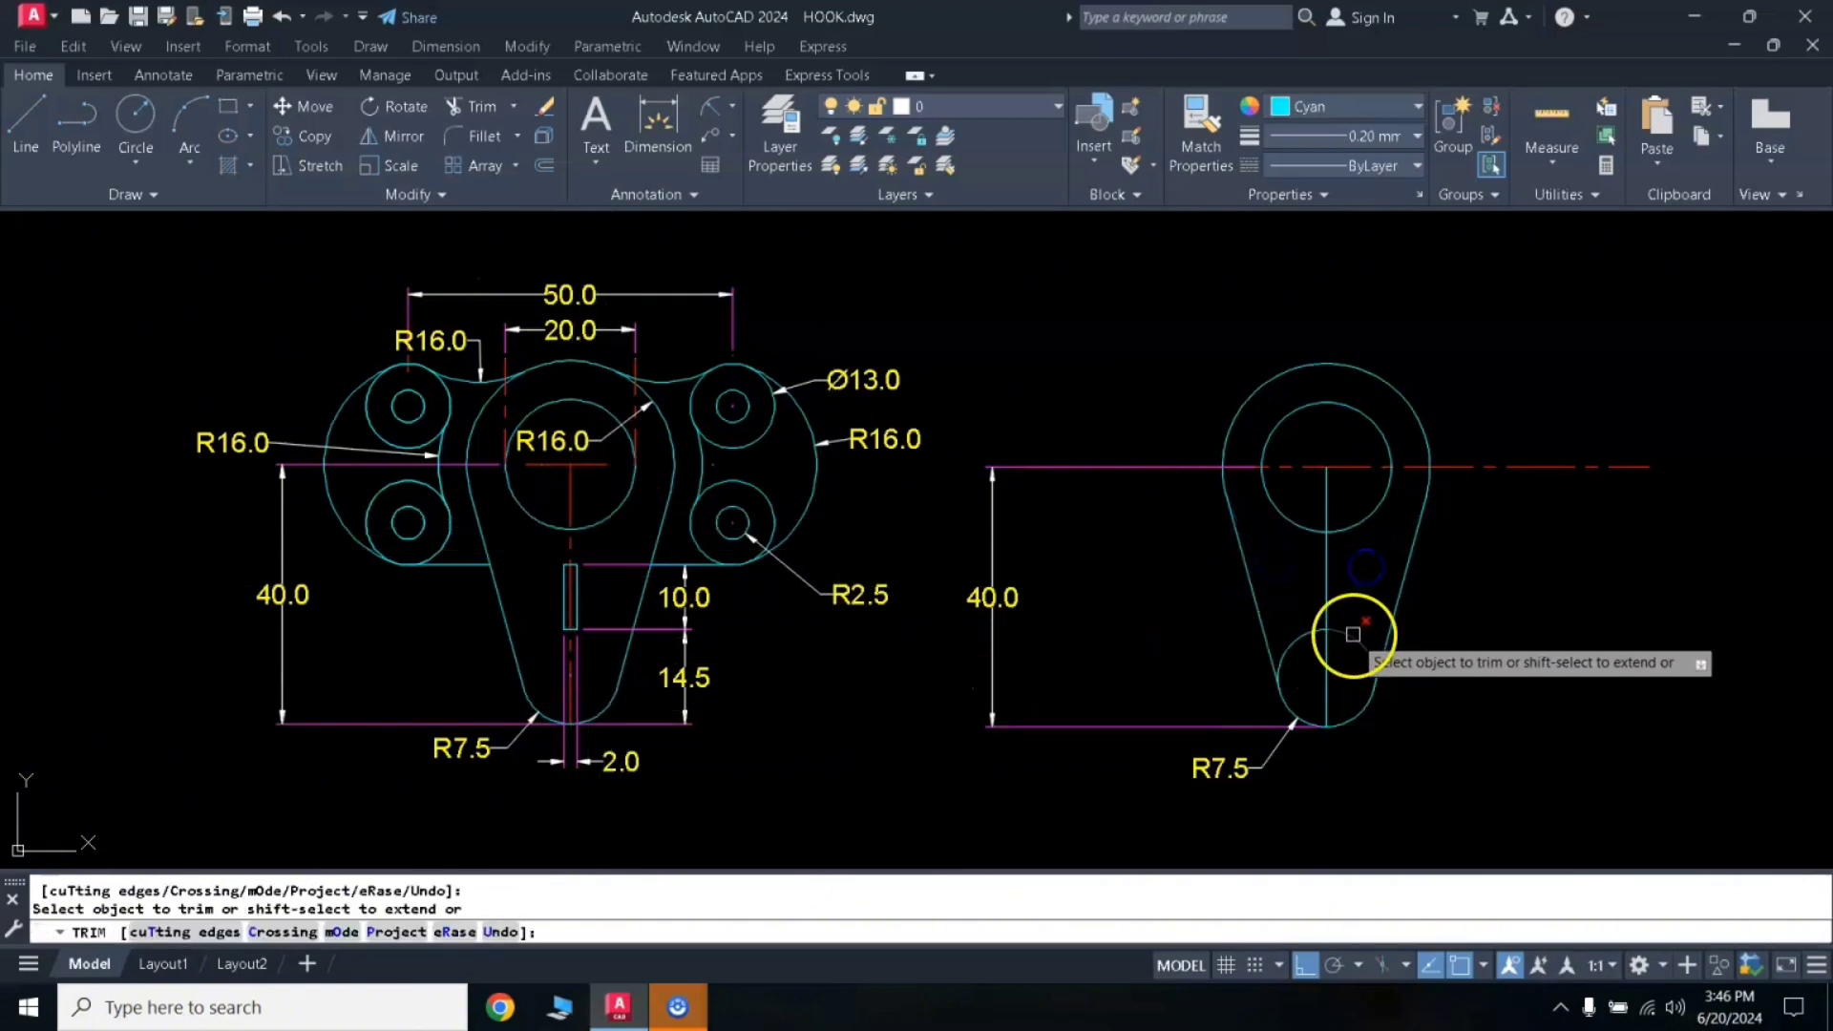
{"action": "left_click", "coordinate": [1303, 646]}
{"action": "right_click", "coordinate": [1096, 696]}
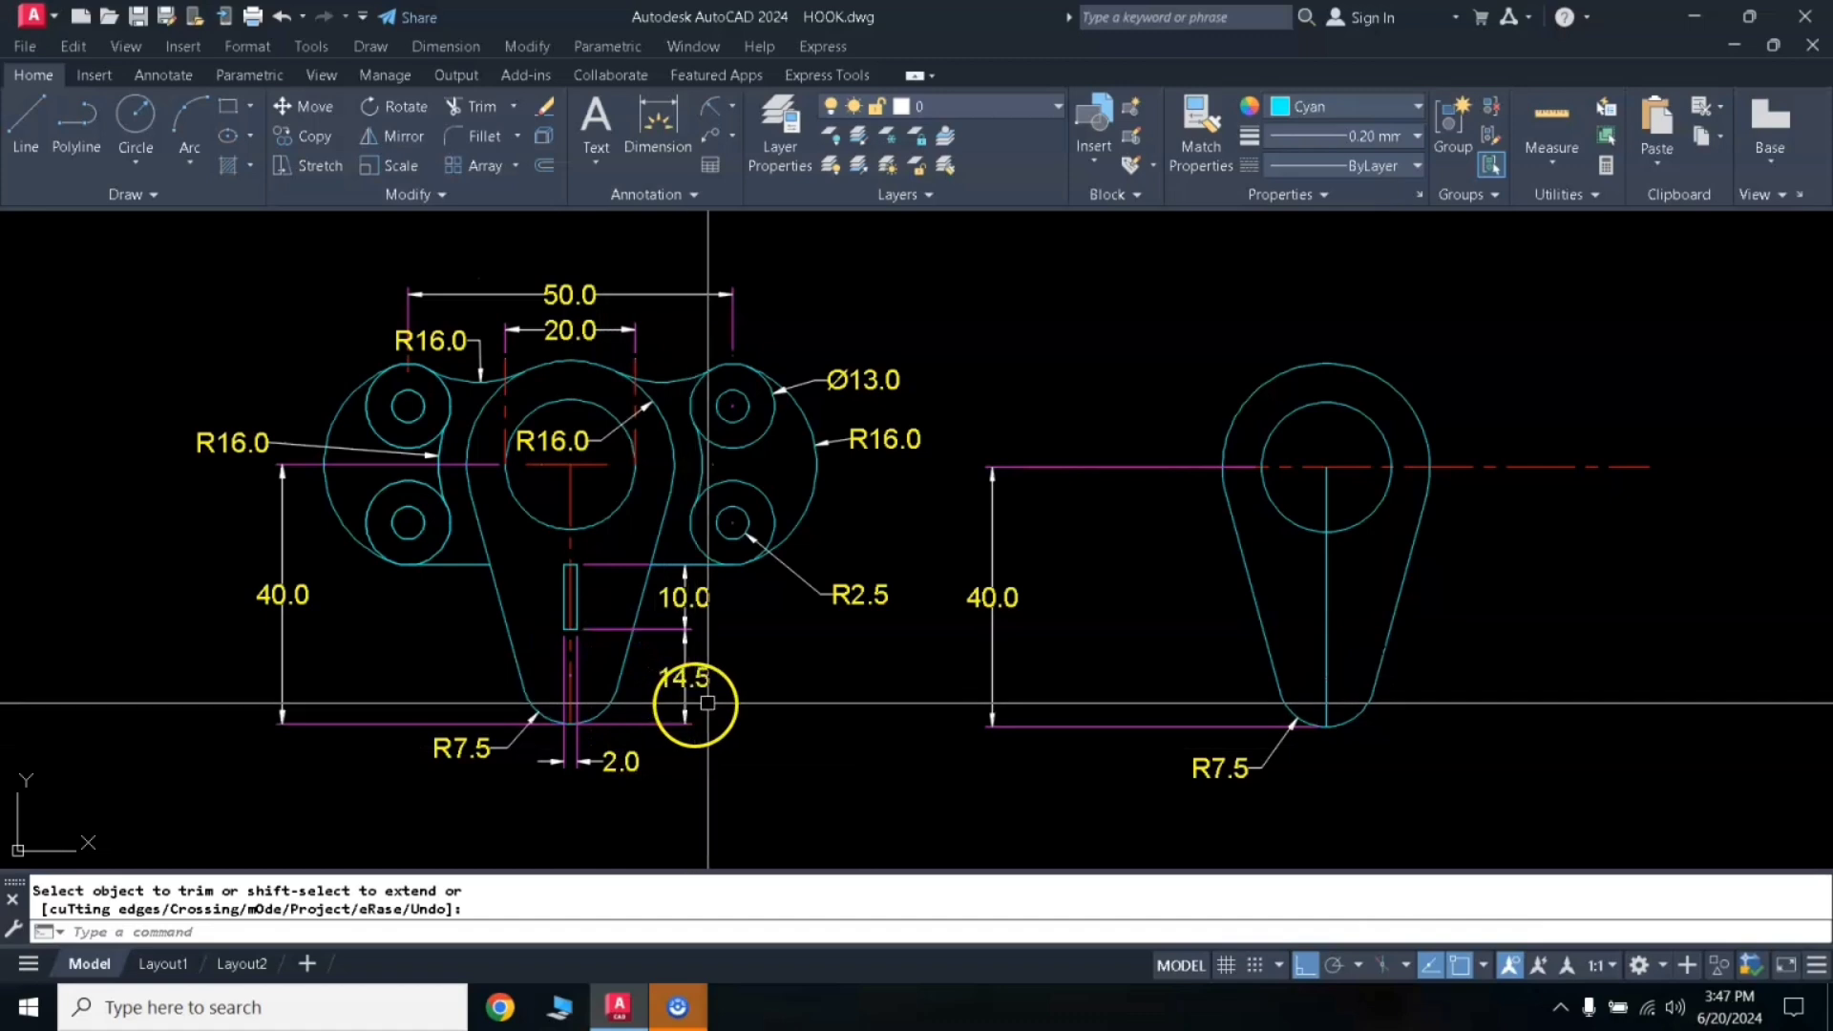
{"action": "key", "text": "Escape"}
Step: Draw a short horizontal line extending right from the lowest point of the new figure's arm
{"action": "type", "text": "l"}
{"action": "key", "text": "Return"}
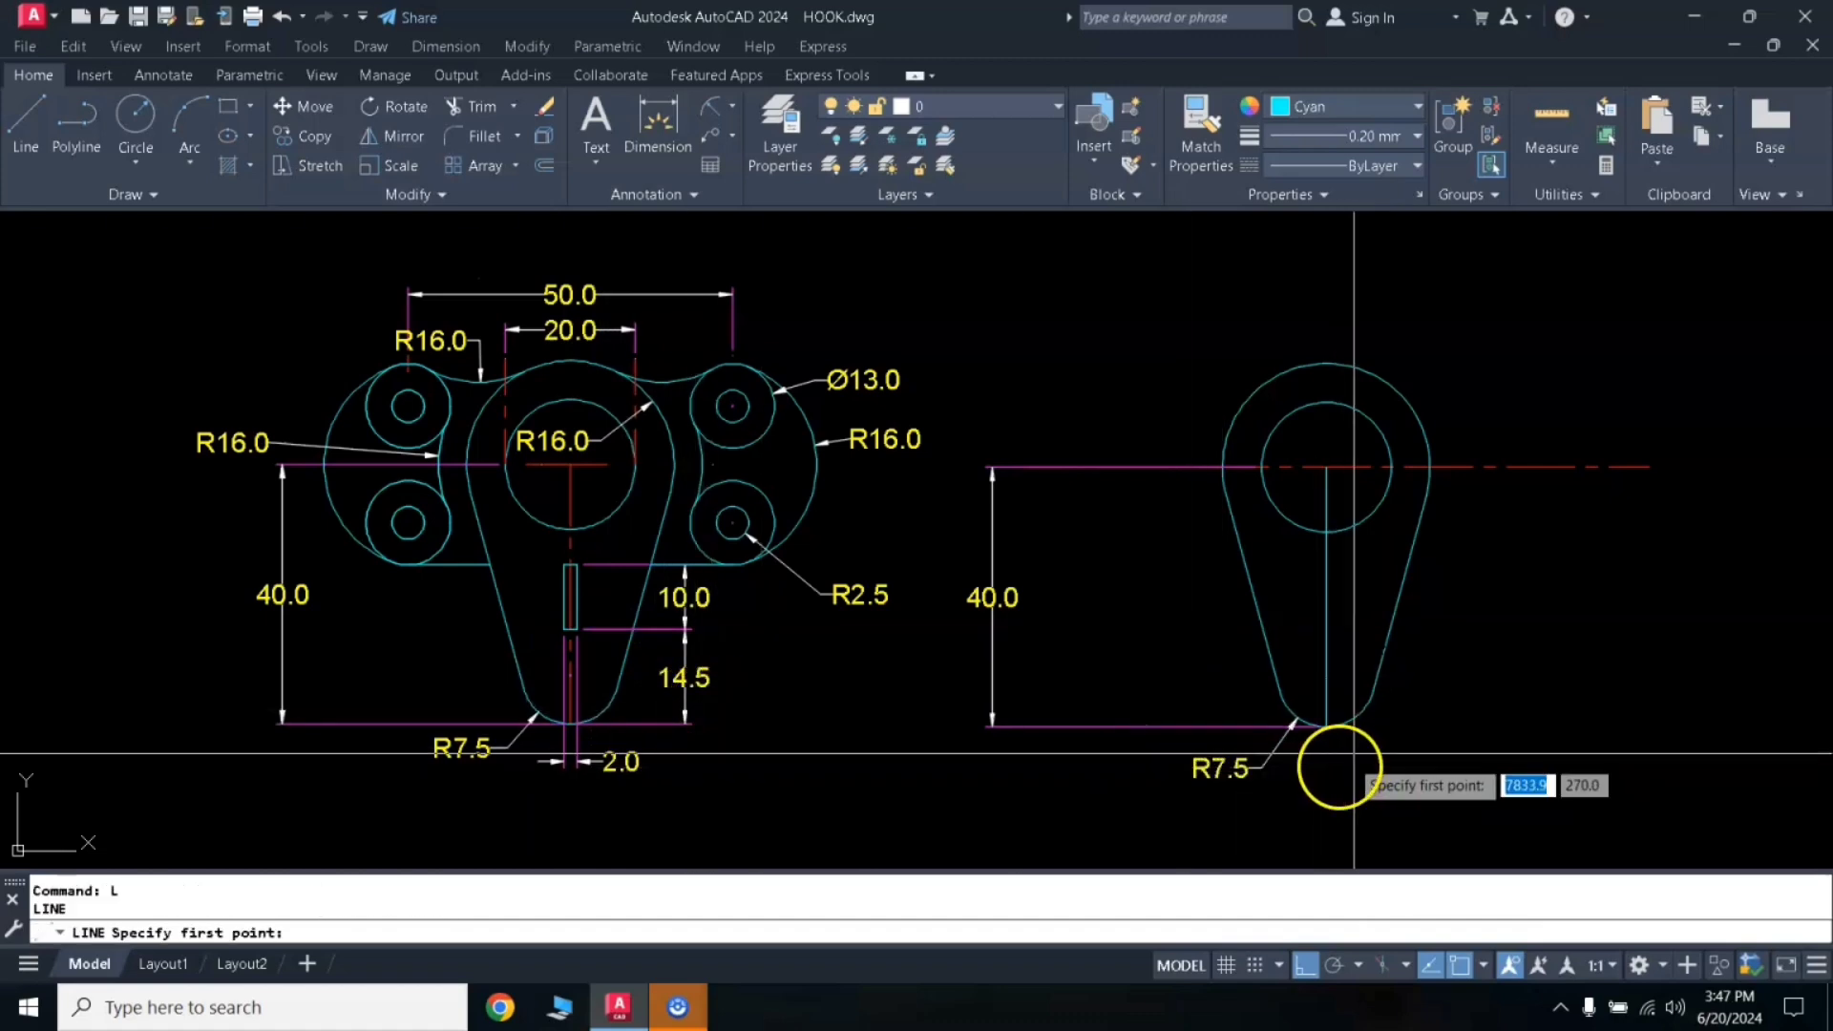
{"action": "left_click", "coordinate": [1326, 725]}
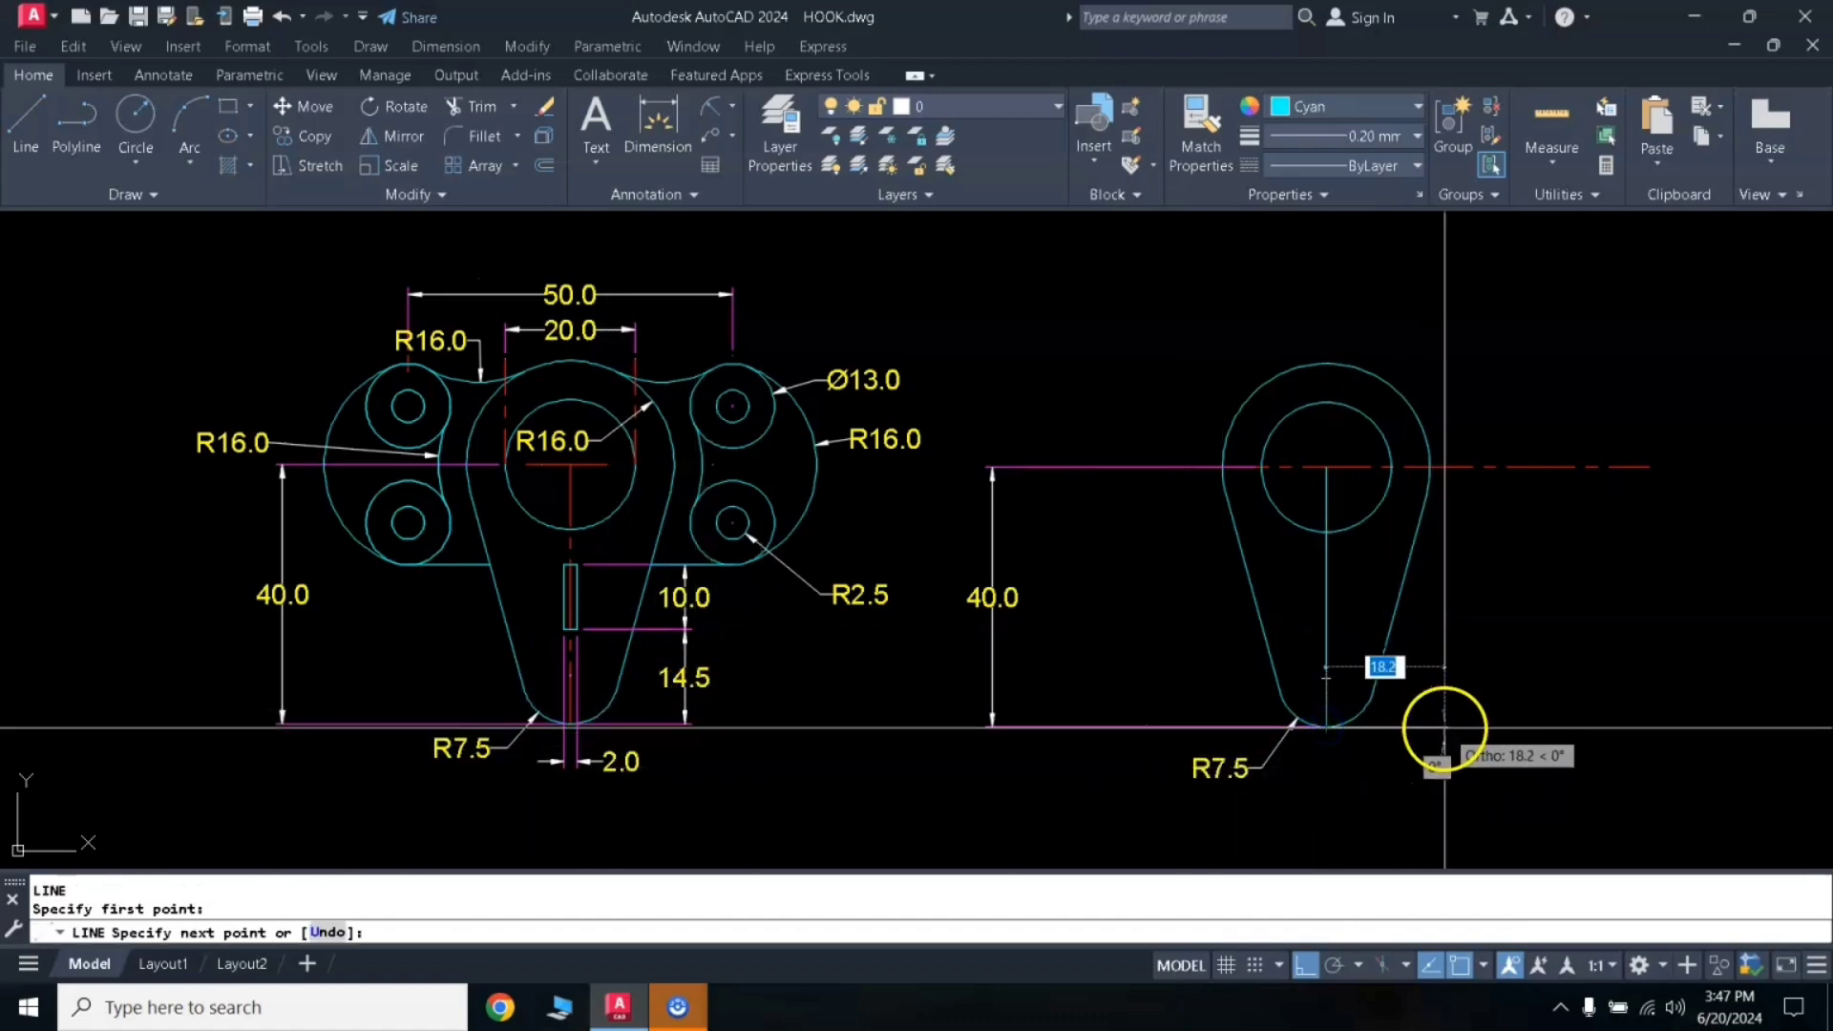
{"action": "left_click", "coordinate": [1418, 727]}
{"action": "key", "text": "Return"}
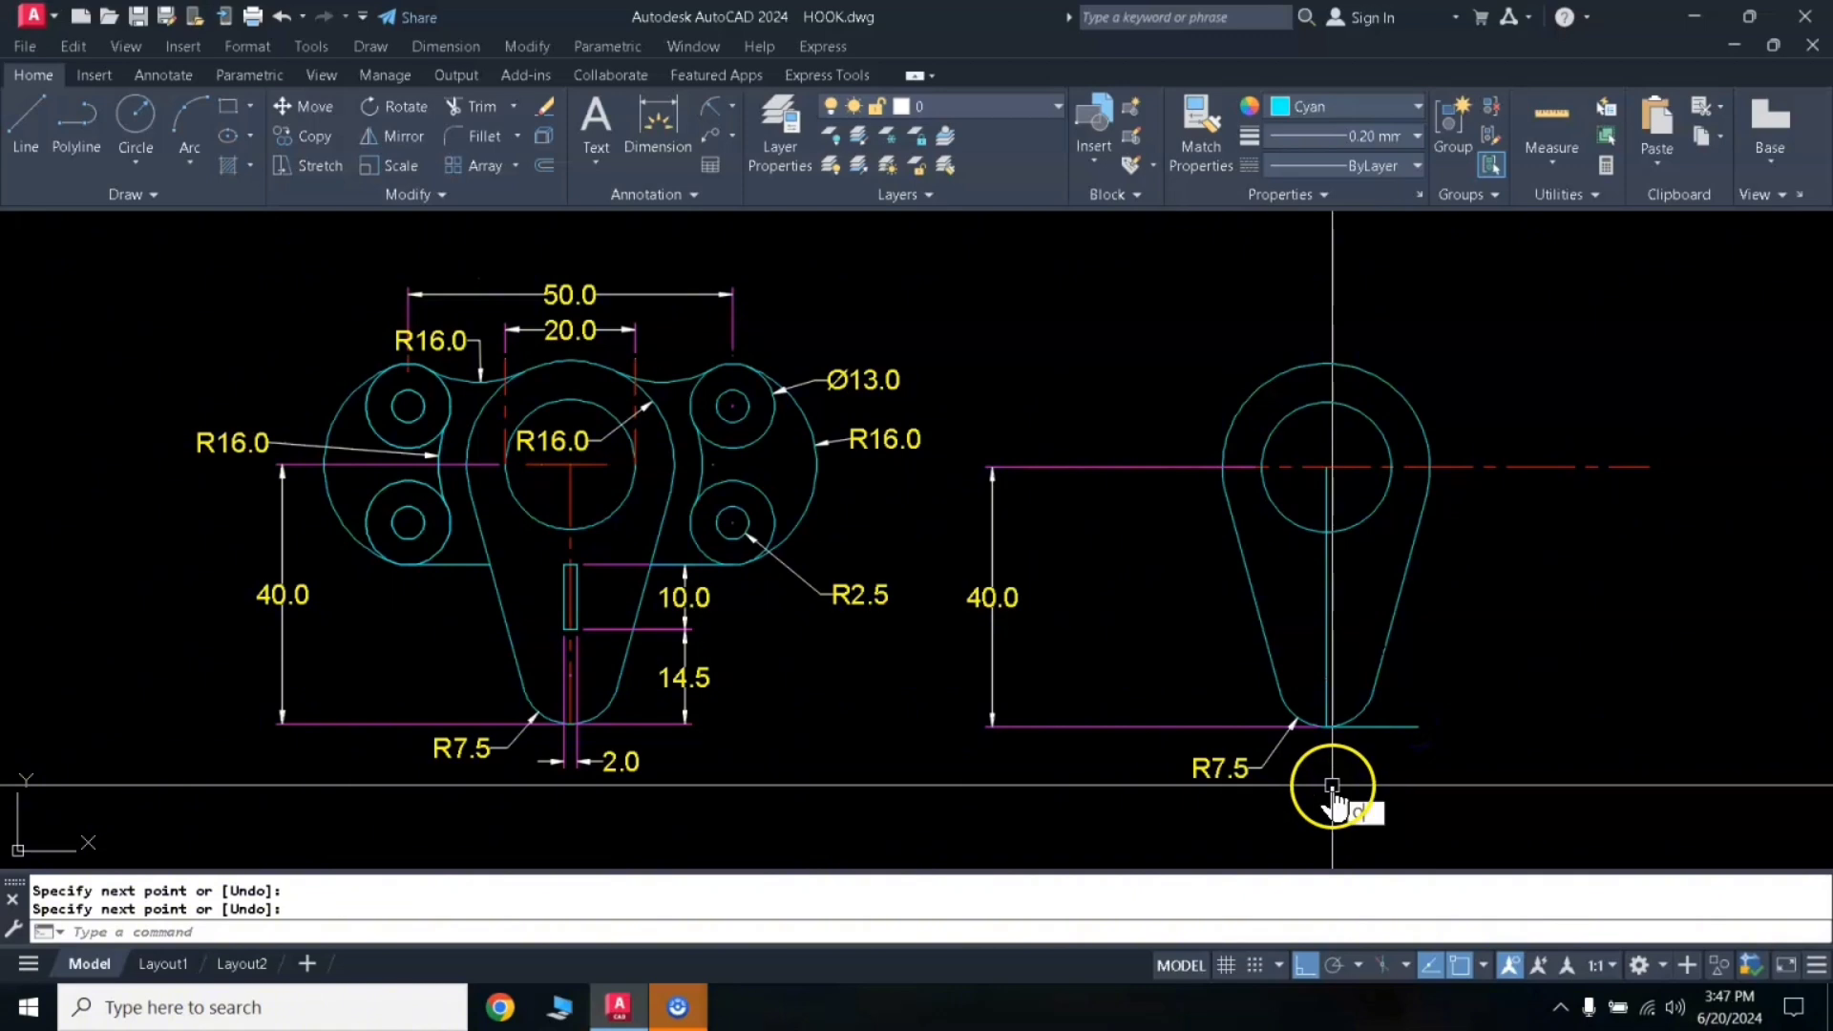
Step: Offset the short horizontal line at the arm's lowest point upward by 14.5
{"action": "type", "text": "o"}
{"action": "key", "text": "Return"}
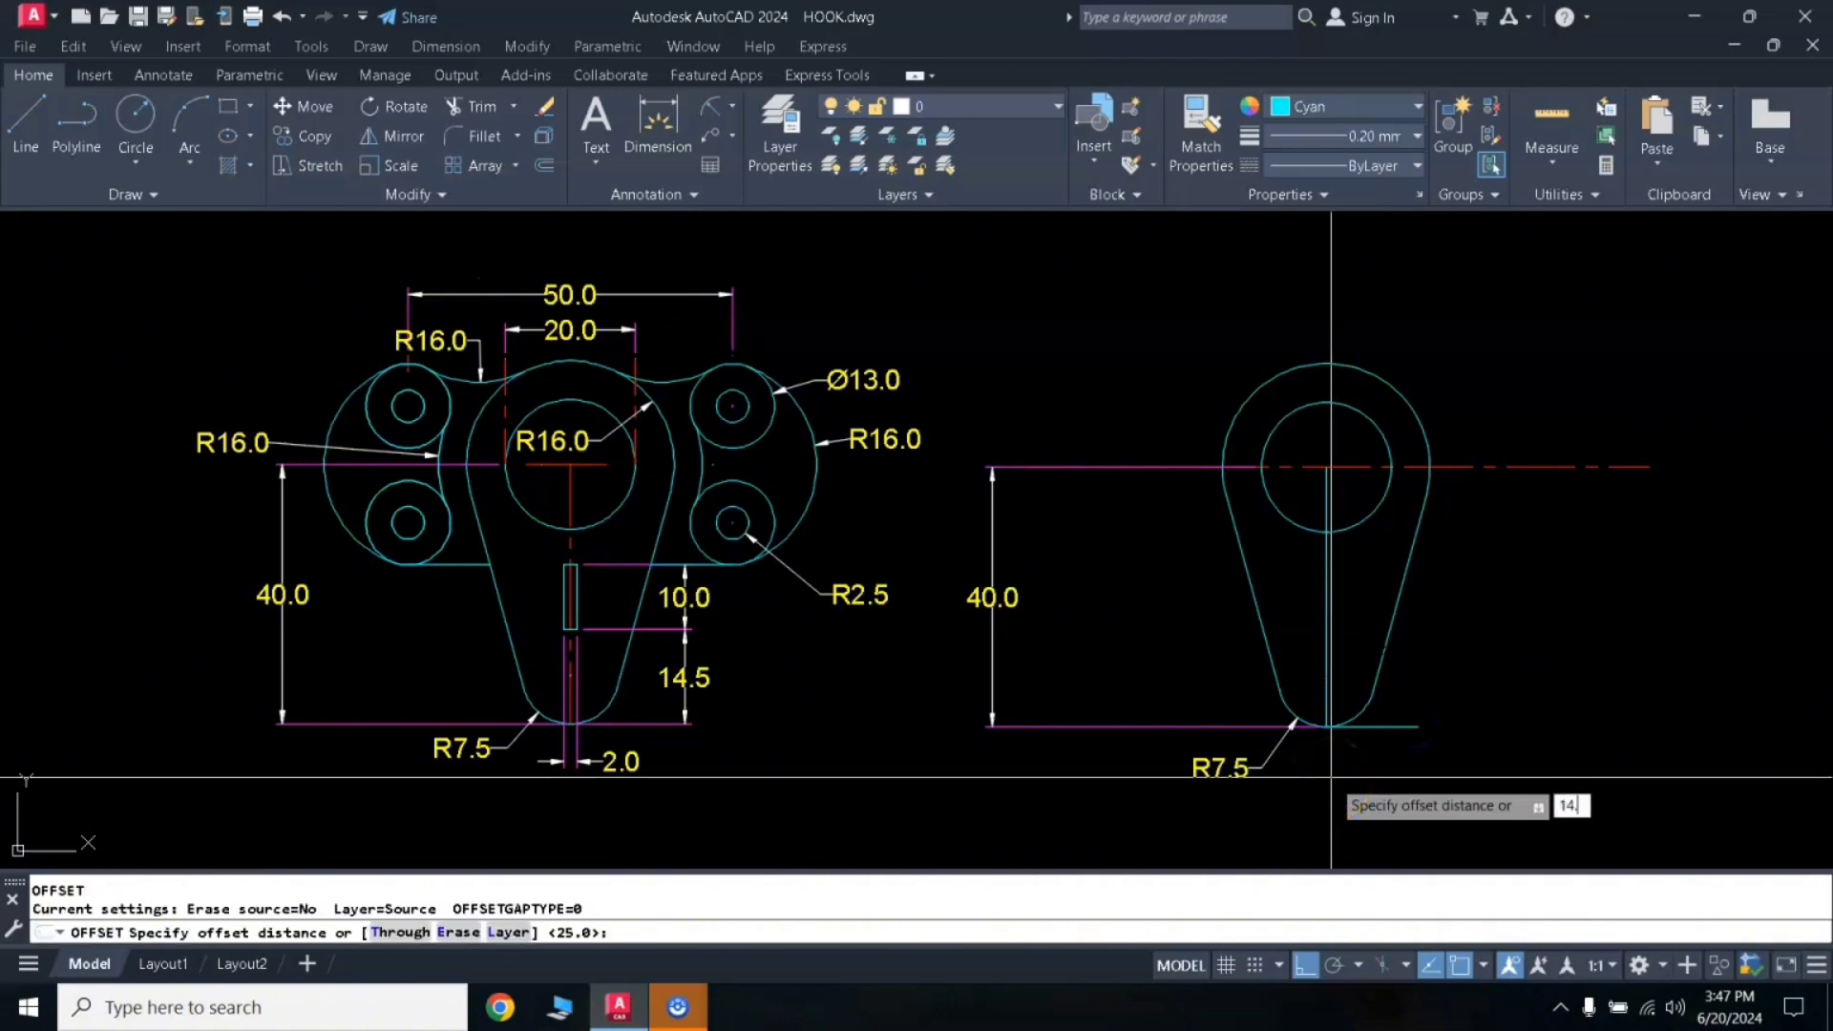
{"action": "type", "text": "5"}
{"action": "key", "text": "Return"}
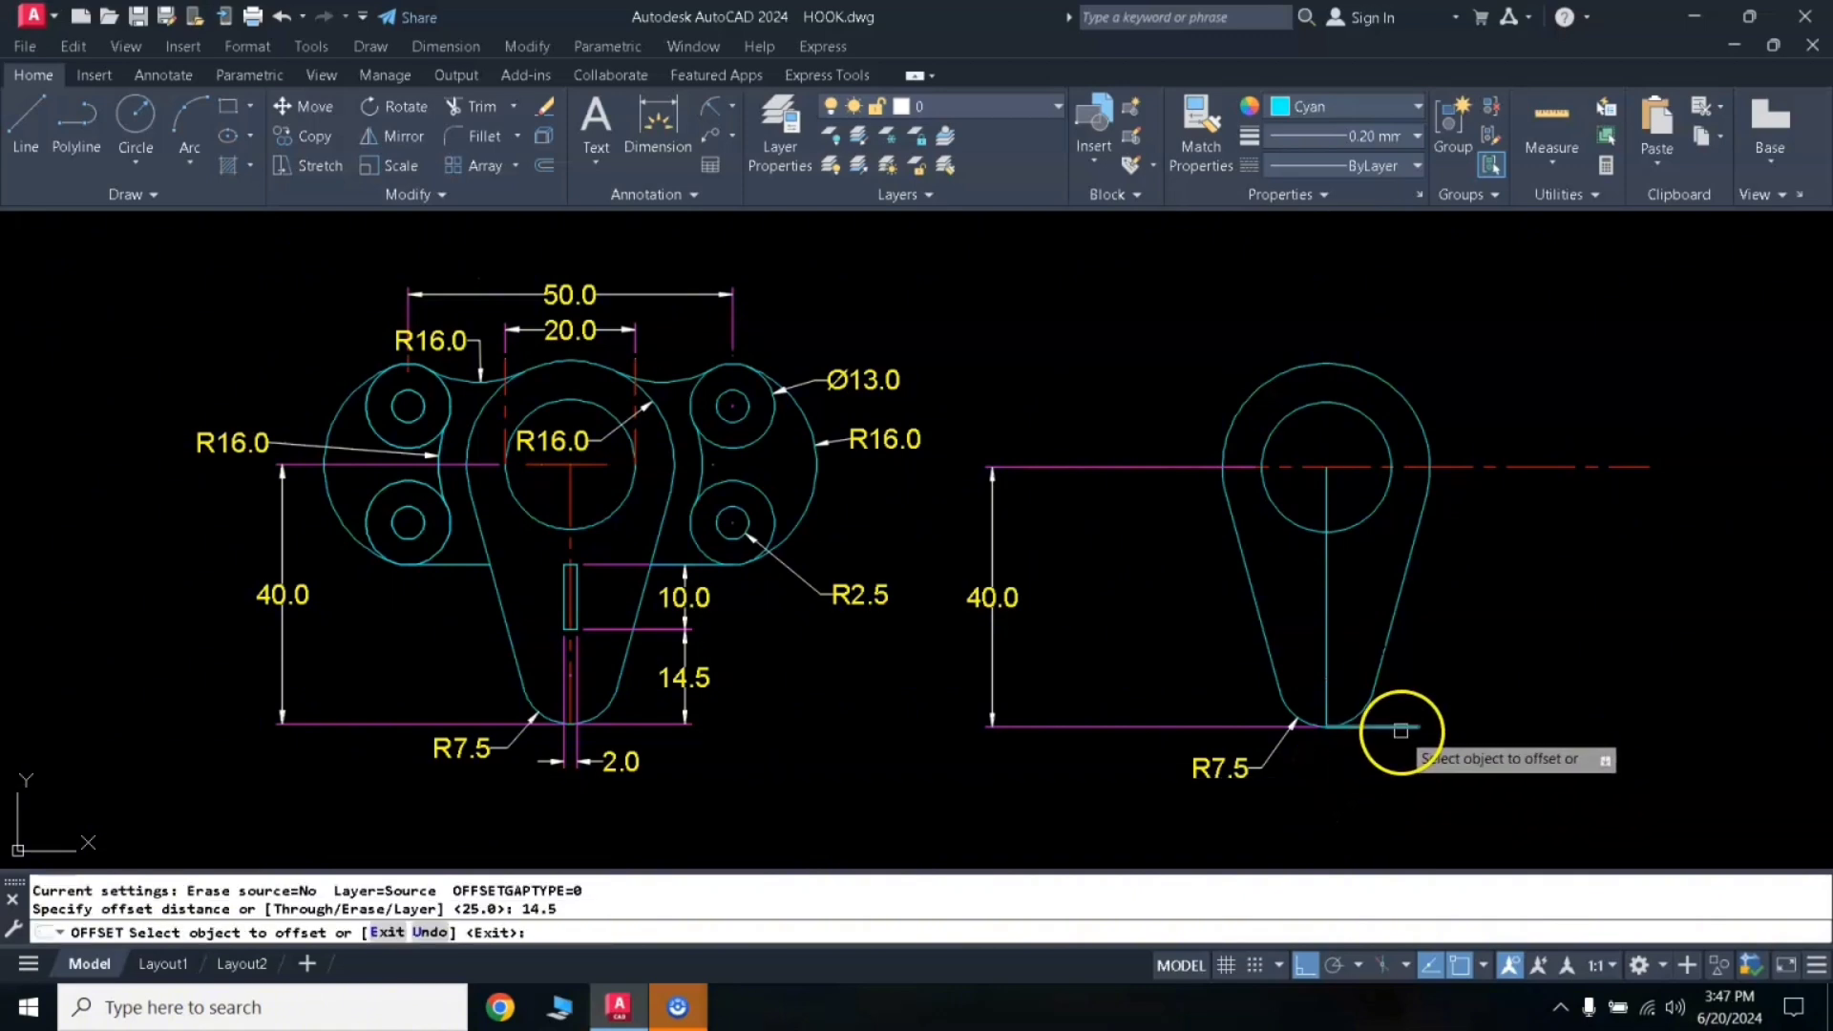
{"action": "left_click", "coordinate": [1401, 730]}
{"action": "left_click", "coordinate": [1411, 673]}
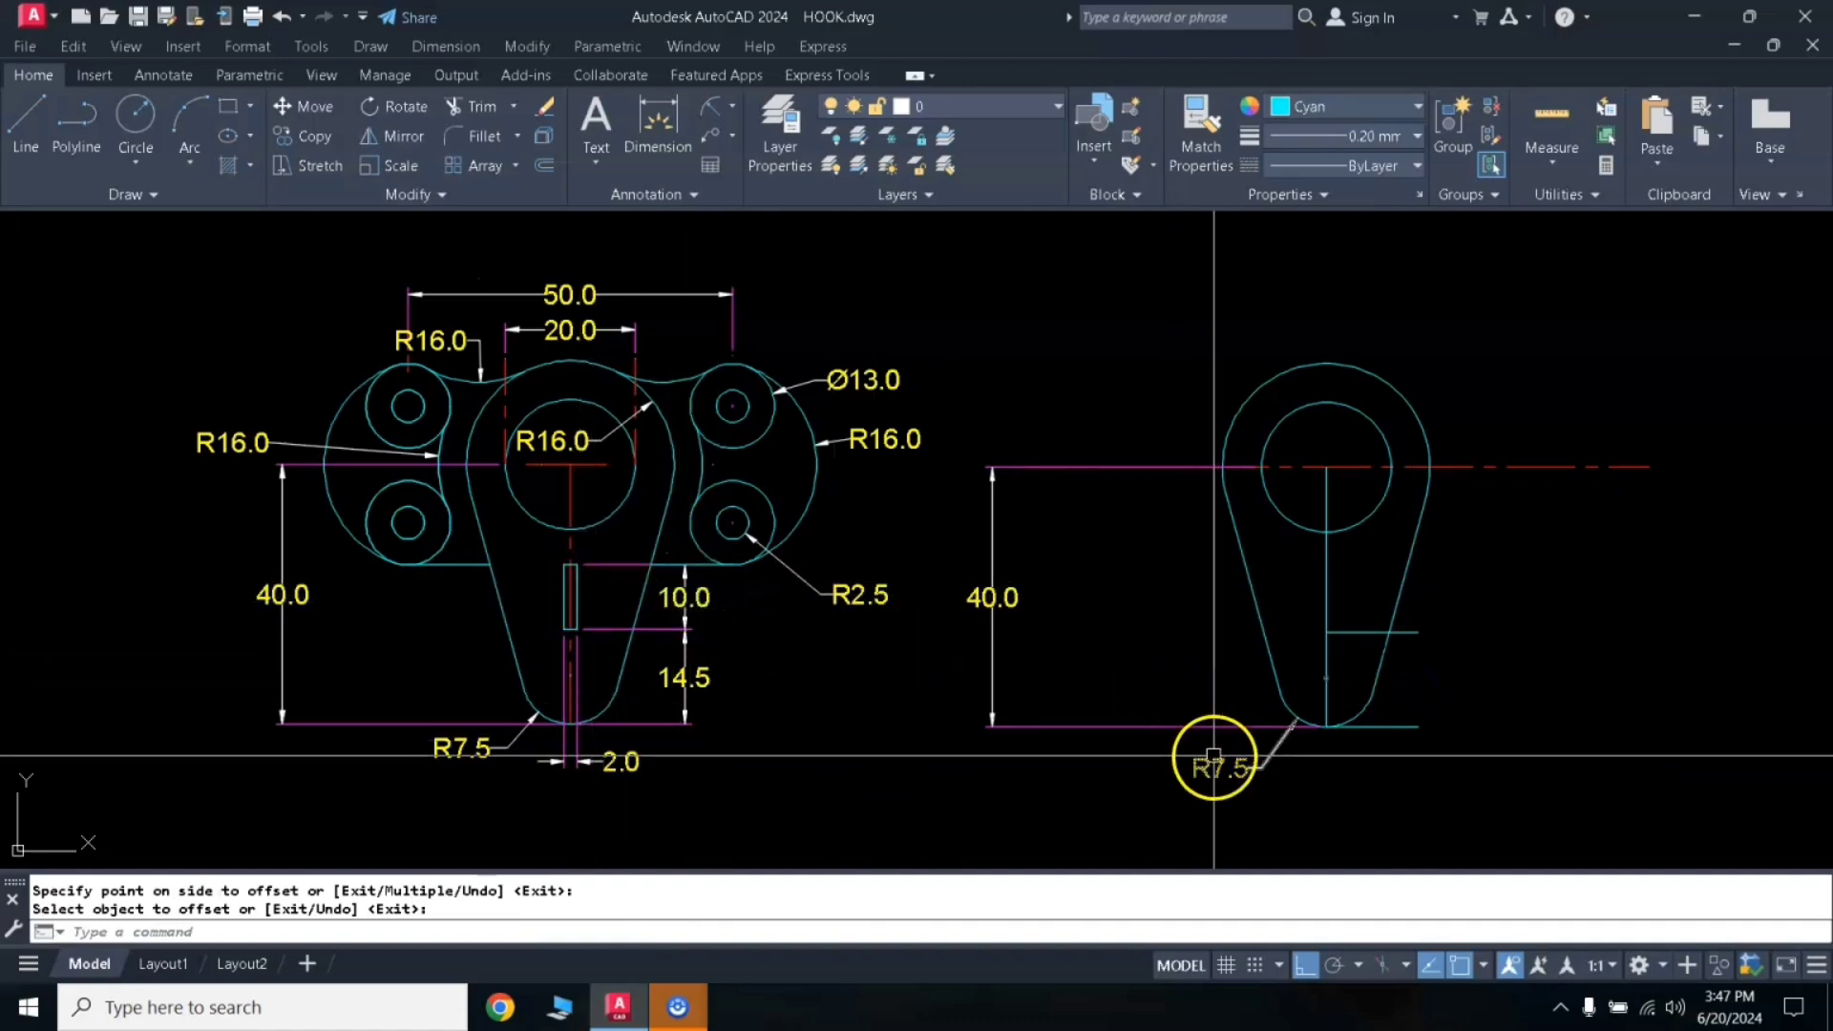
{"action": "key", "text": "Return"}
Step: Offset the upper horizontal line of the arm upward by 10 to mark the slot's other end
{"action": "key", "text": "Return"}
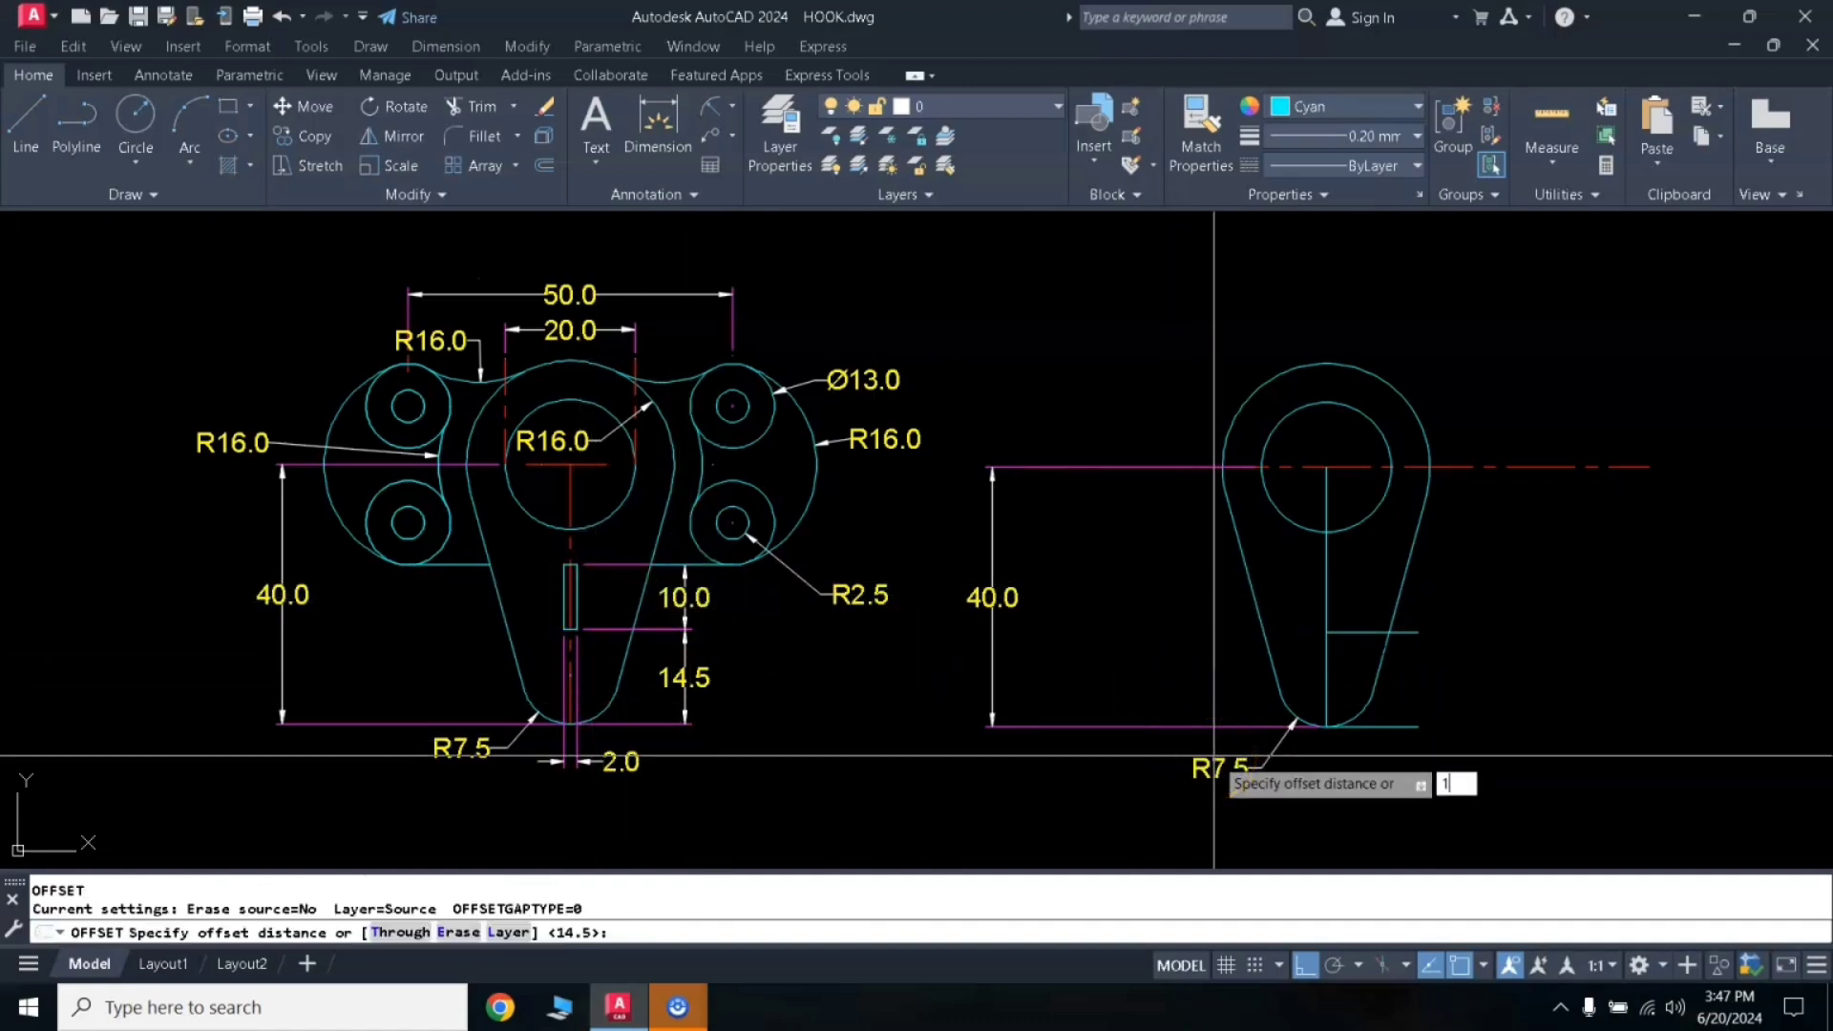
{"action": "type", "text": "10"}
{"action": "key", "text": "Return"}
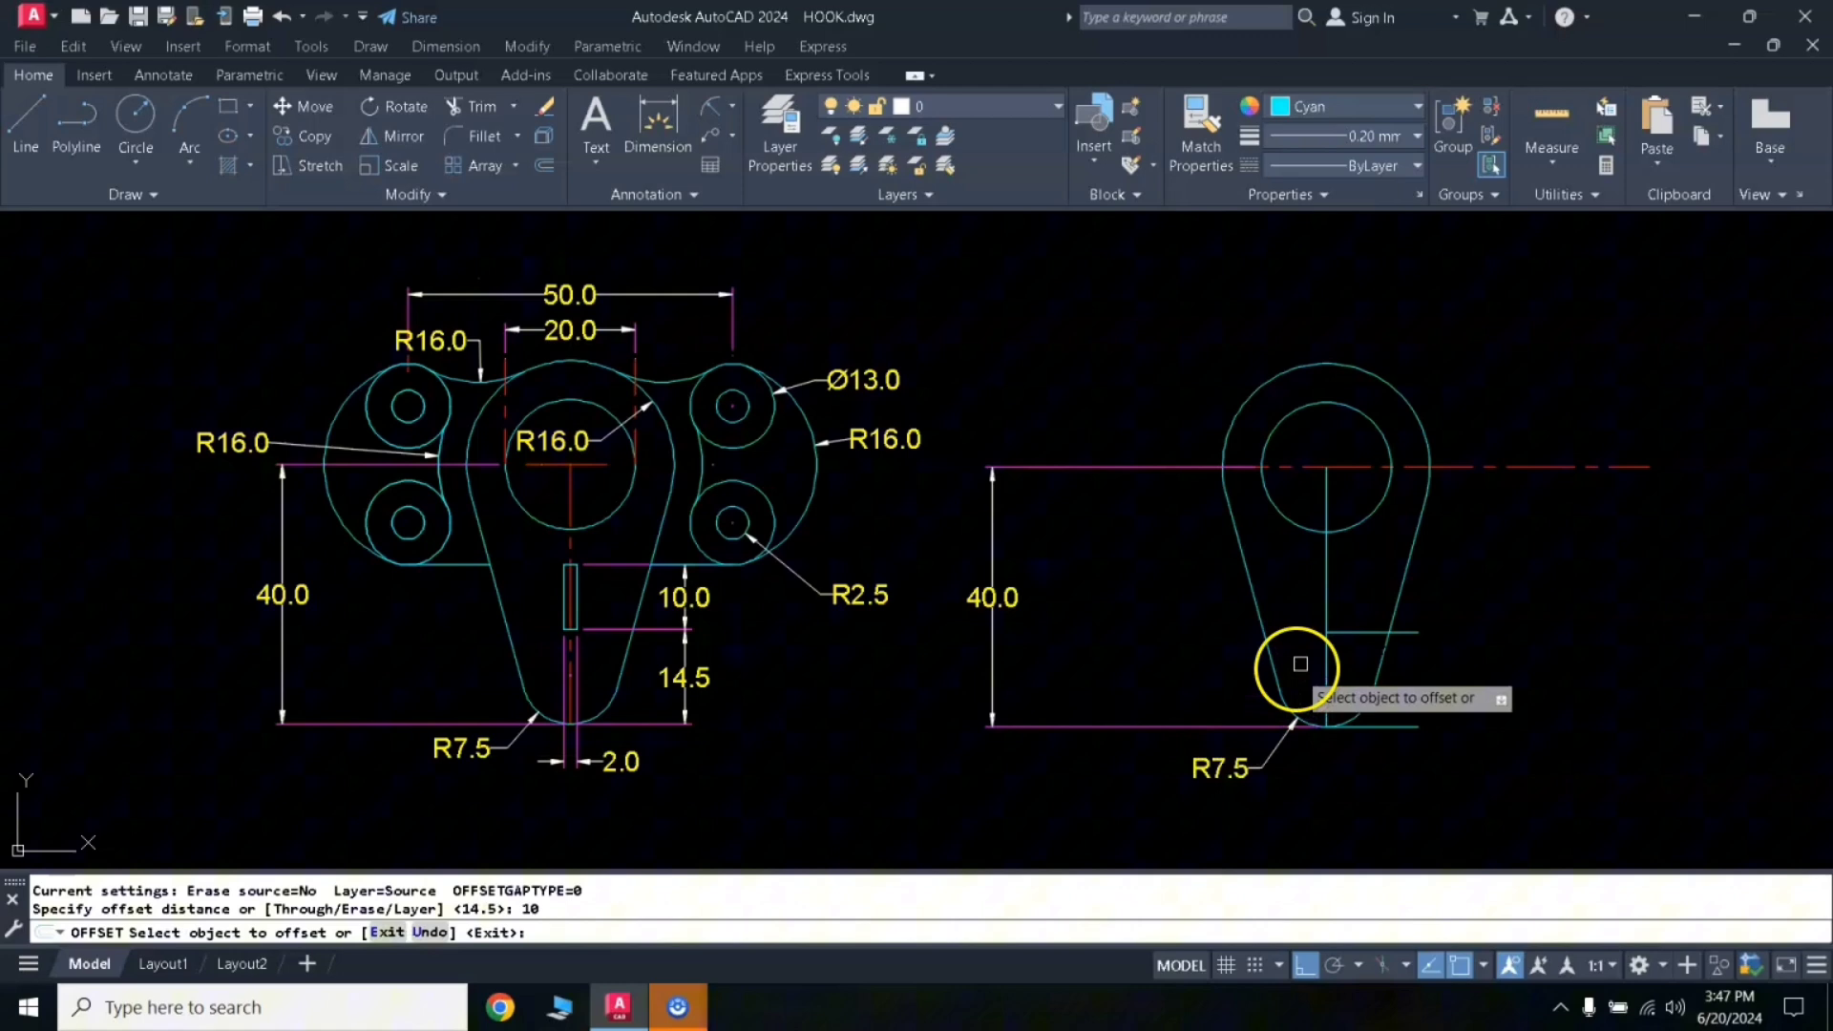
{"action": "left_click", "coordinate": [1346, 632]}
{"action": "left_click", "coordinate": [1347, 610]}
{"action": "key", "text": "Return"}
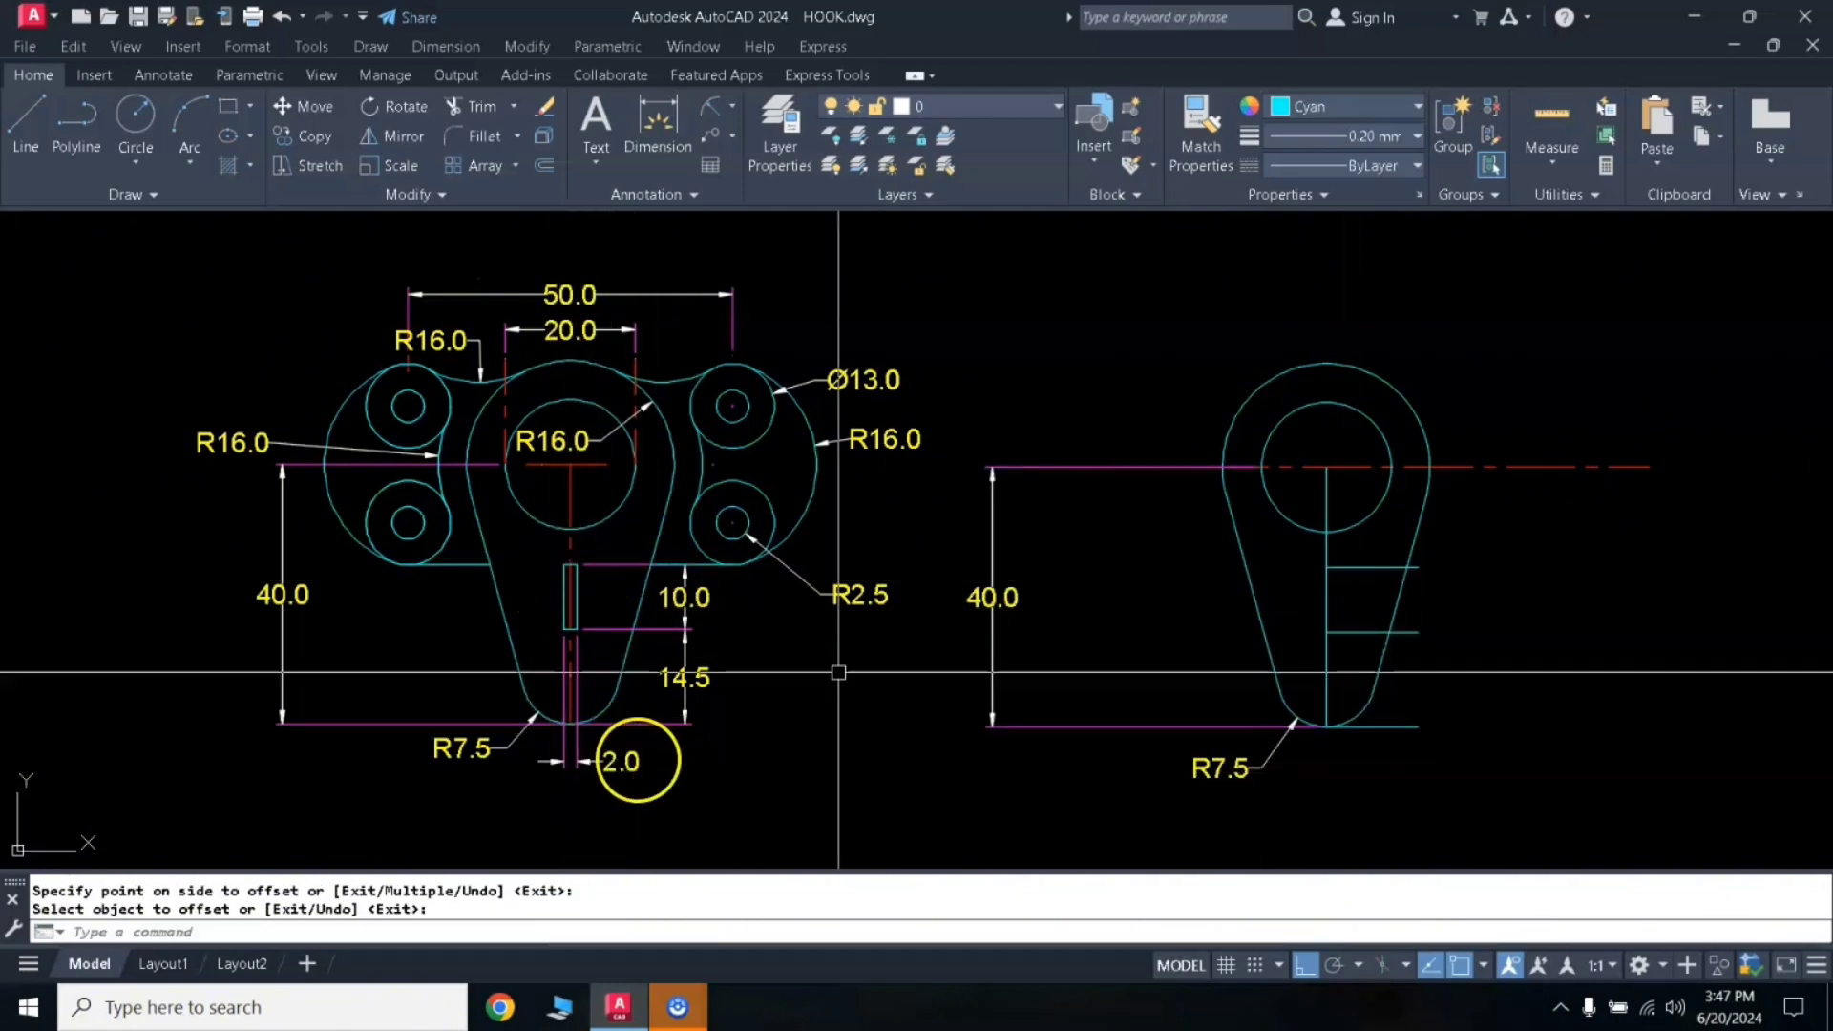
Step: Offset the arm's vertical line by 1 to each side to form the slot's long edges
{"action": "key", "text": "Return"}
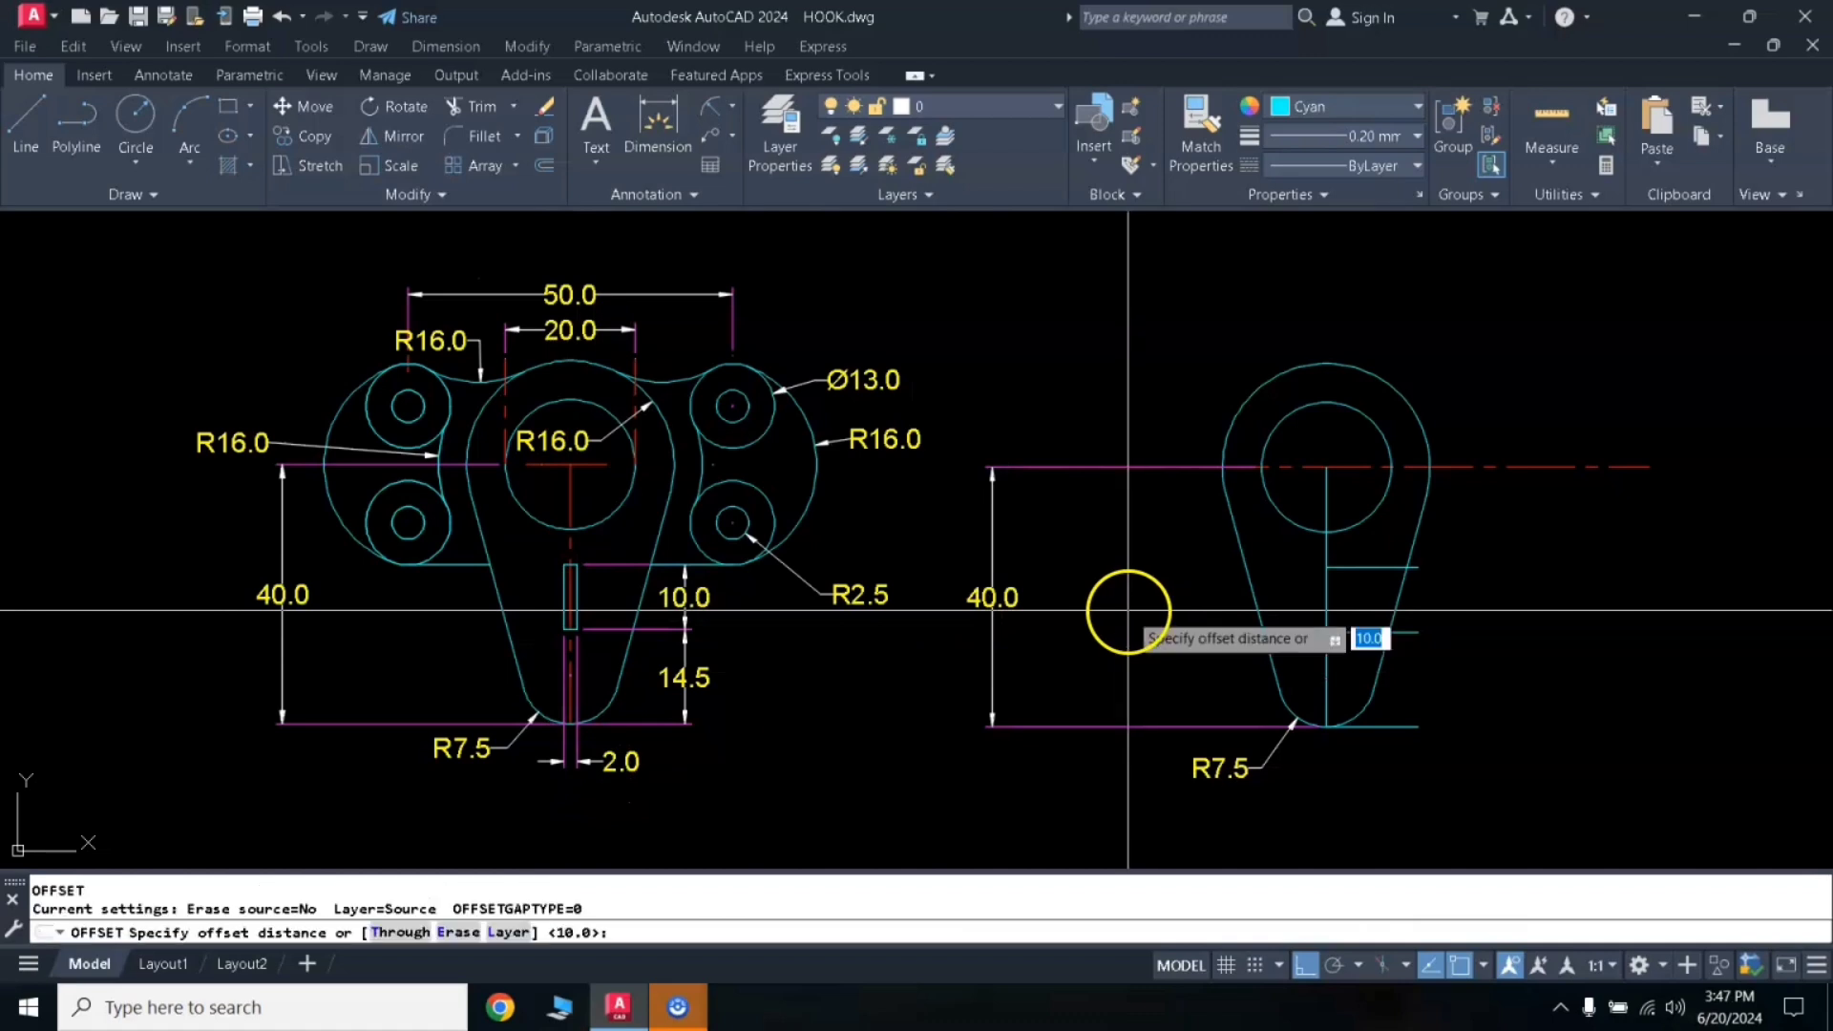
{"action": "key", "text": "Return"}
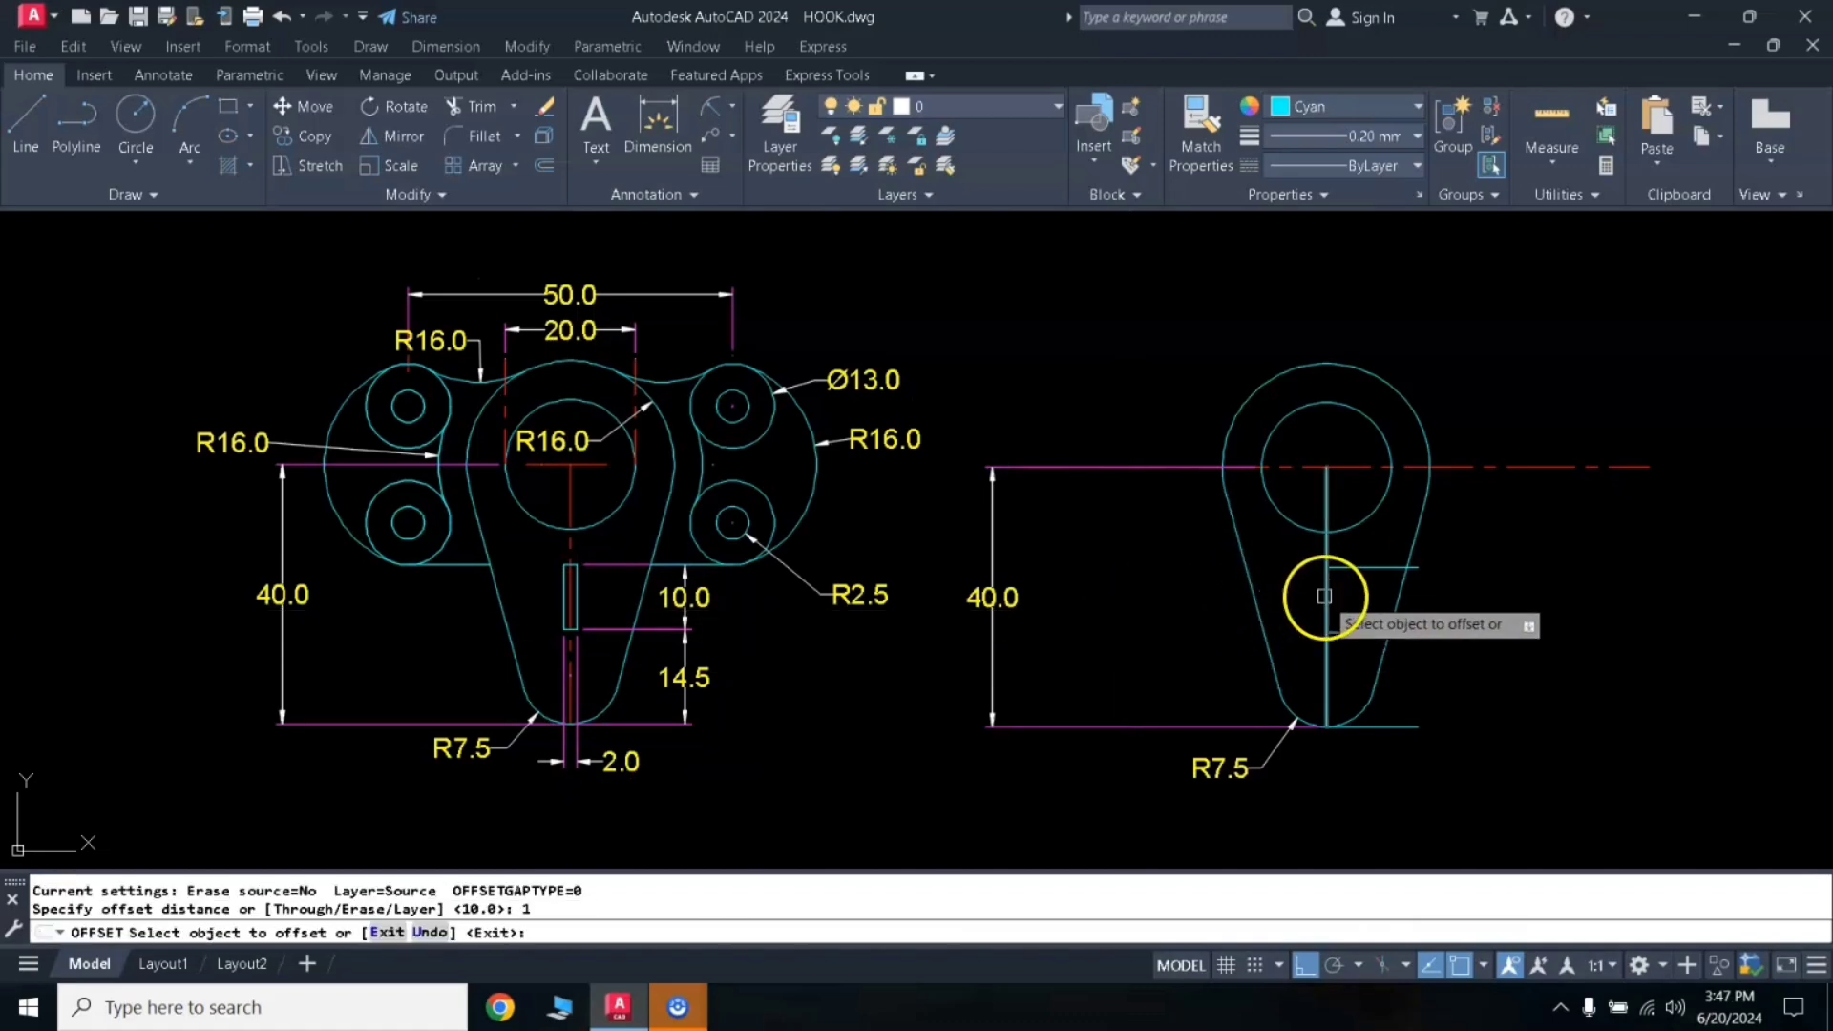
{"action": "left_click", "coordinate": [1326, 578]}
{"action": "left_click", "coordinate": [1354, 600]}
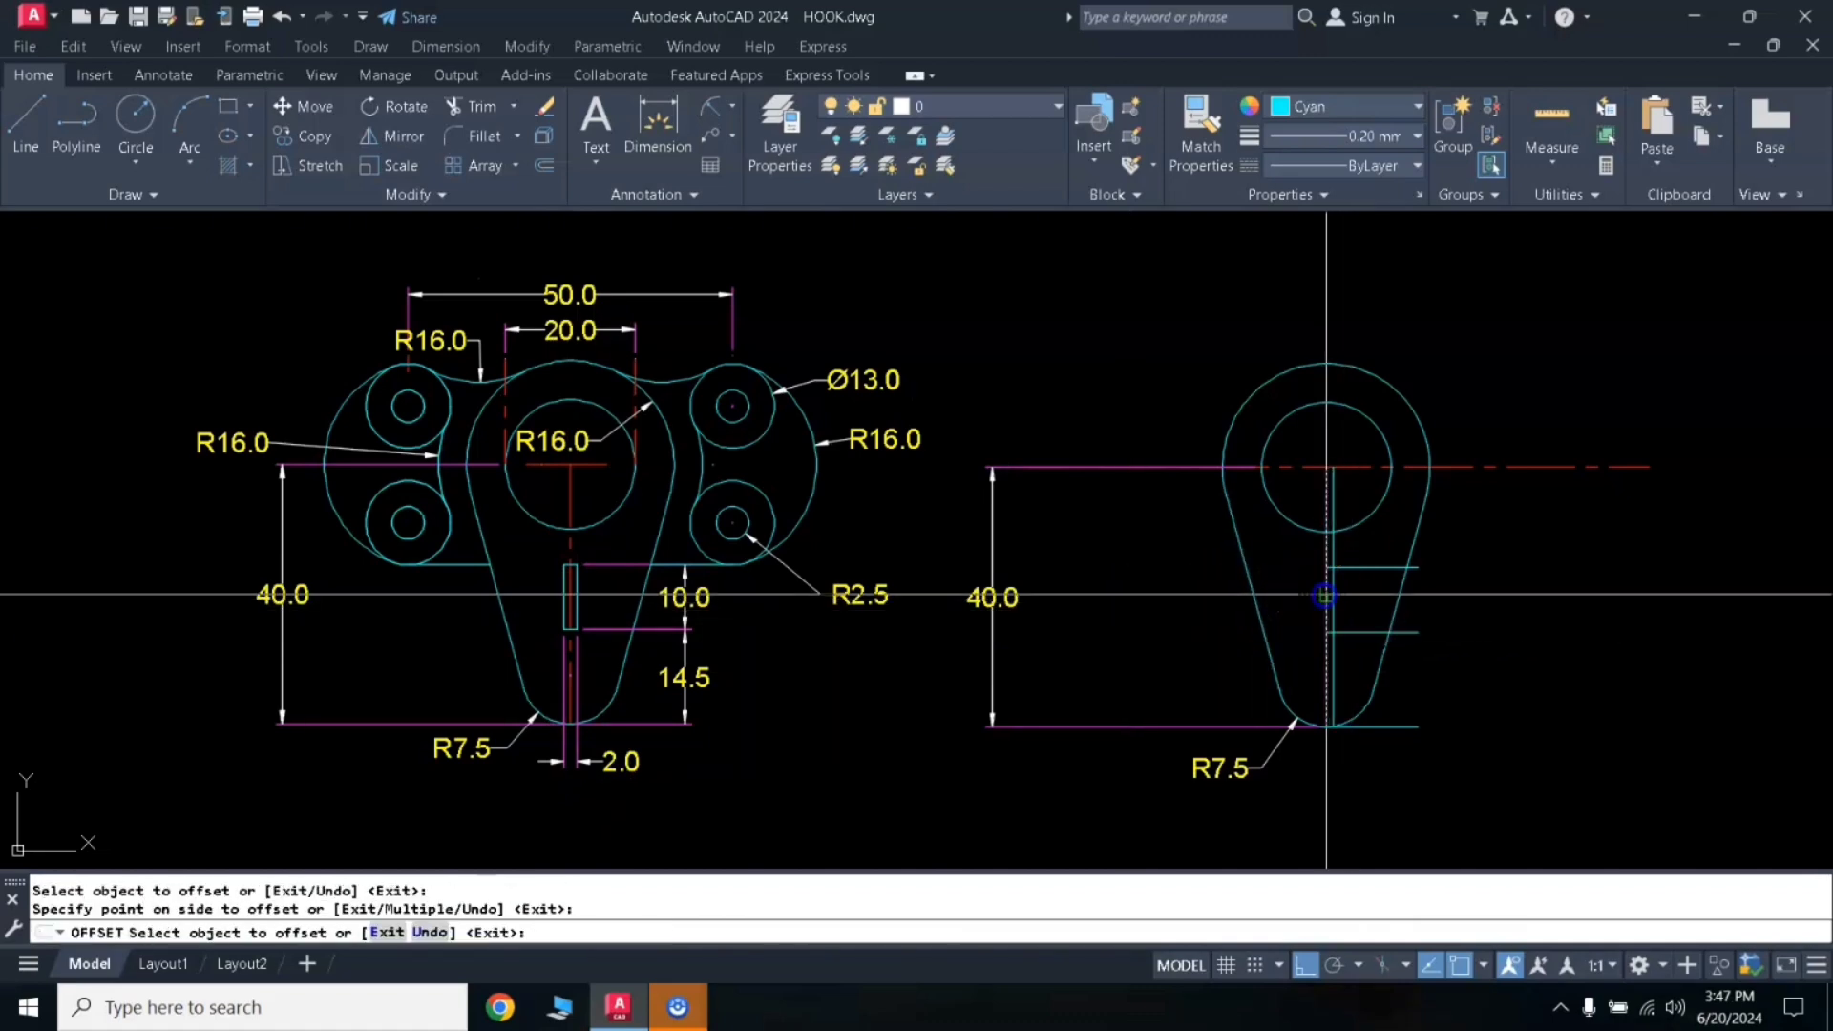
{"action": "left_click", "coordinate": [1326, 595]}
{"action": "left_click", "coordinate": [1288, 603]}
{"action": "key", "text": "Return"}
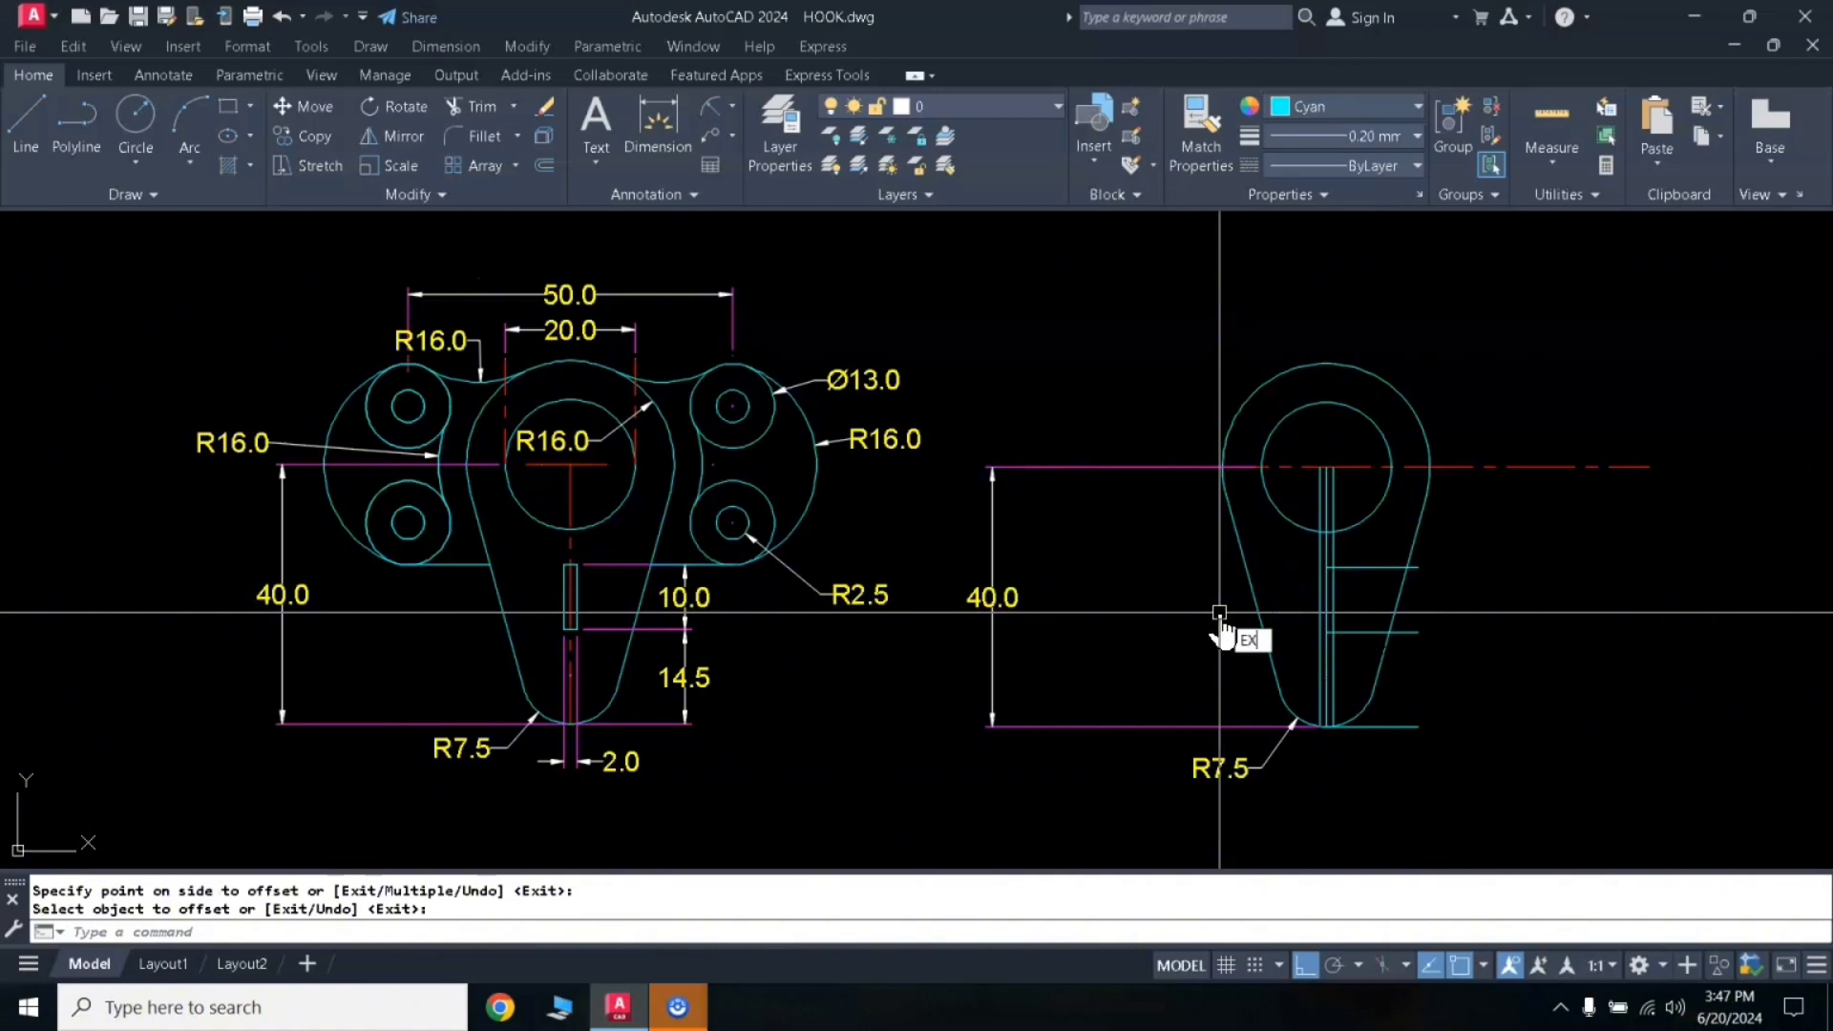
Step: Extend the horizontal slot end lines to the vertical line on the far side of the slot
{"action": "type", "text": "EX"}
{"action": "key", "text": "Return"}
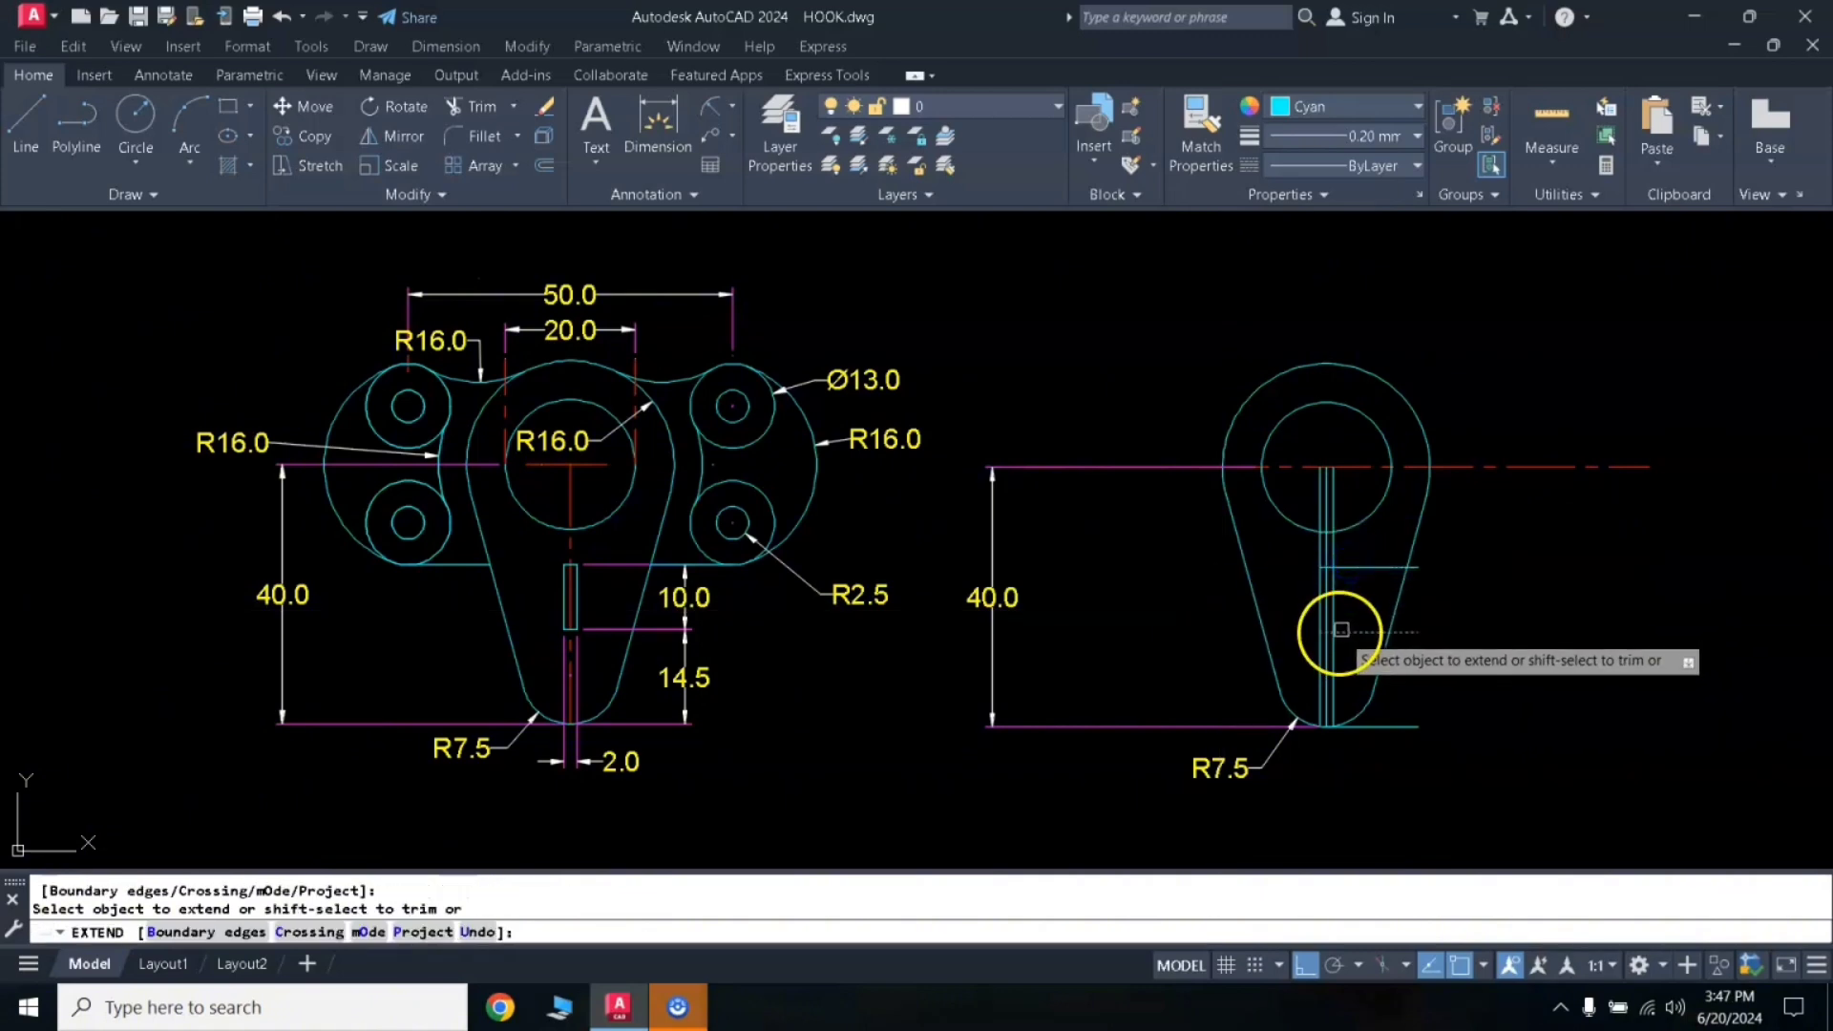
{"action": "left_click", "coordinate": [1344, 630]}
{"action": "key", "text": "Return"}
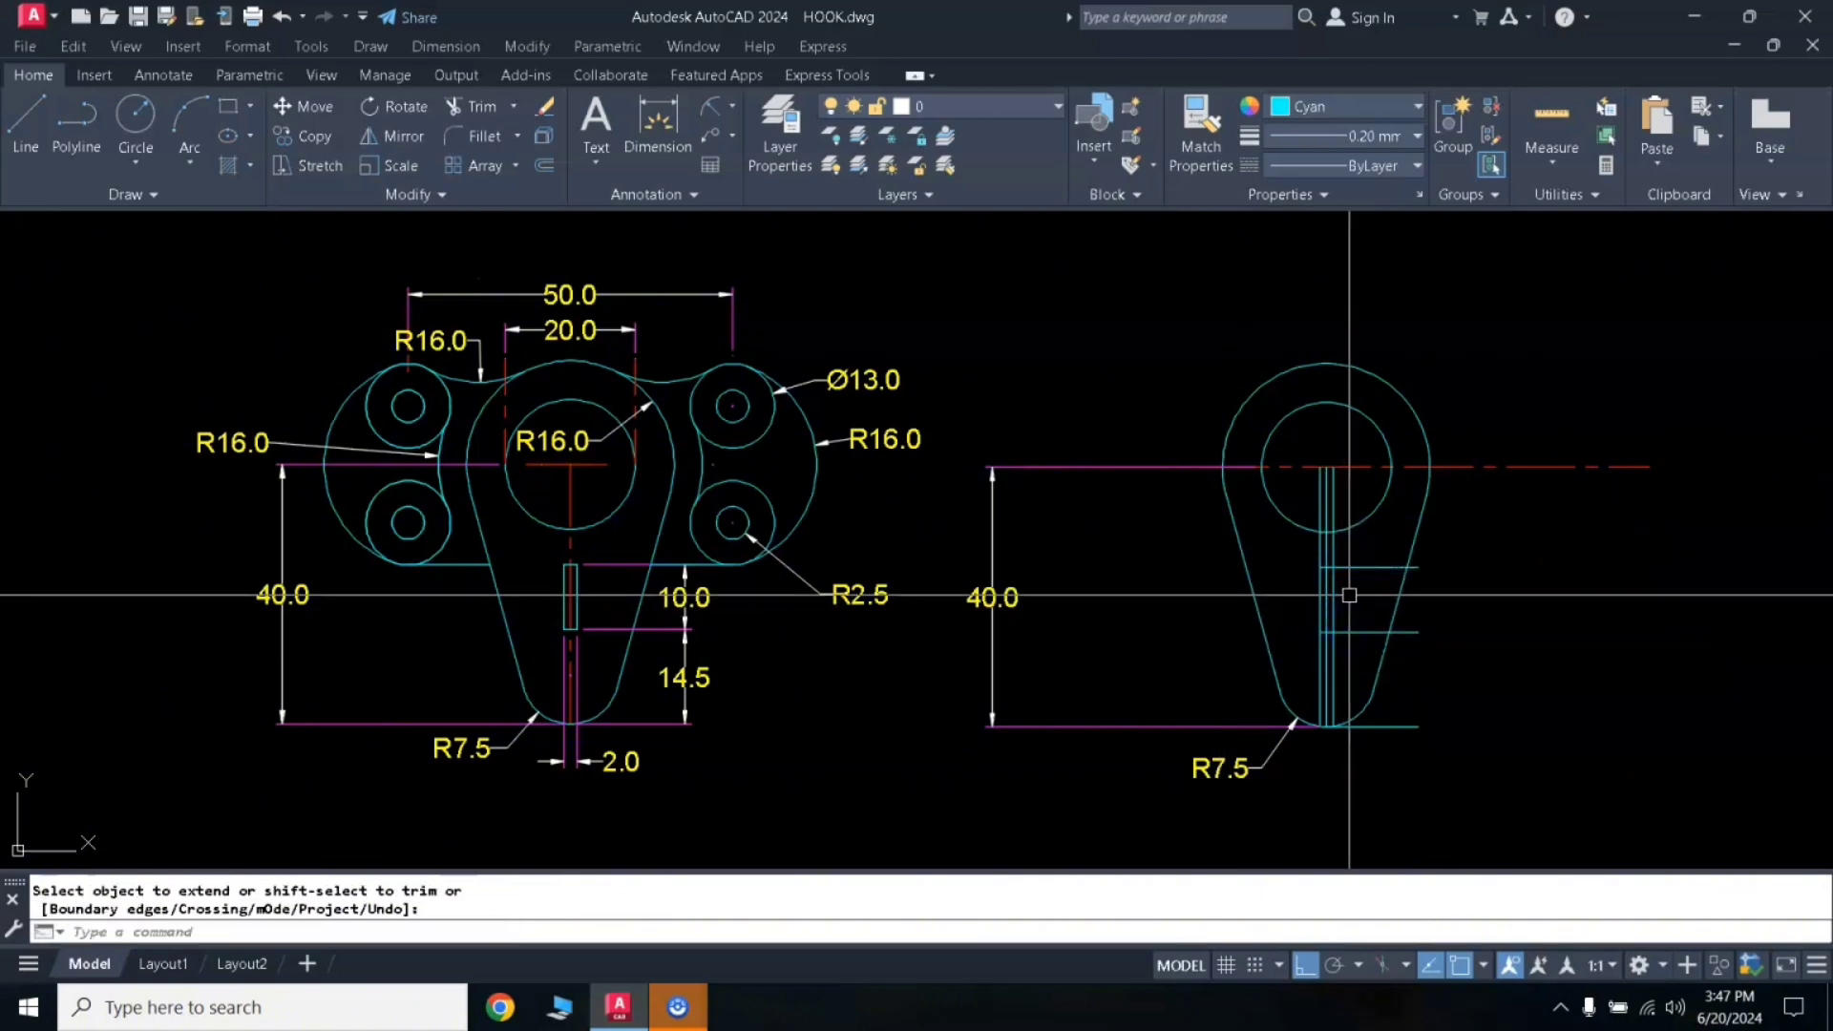
Step: Trim the excess horizontal and offset vertical lines around the slot, leaving a narrow rectangle in the arm
{"action": "type", "text": "TR"}
{"action": "key", "text": "Return"}
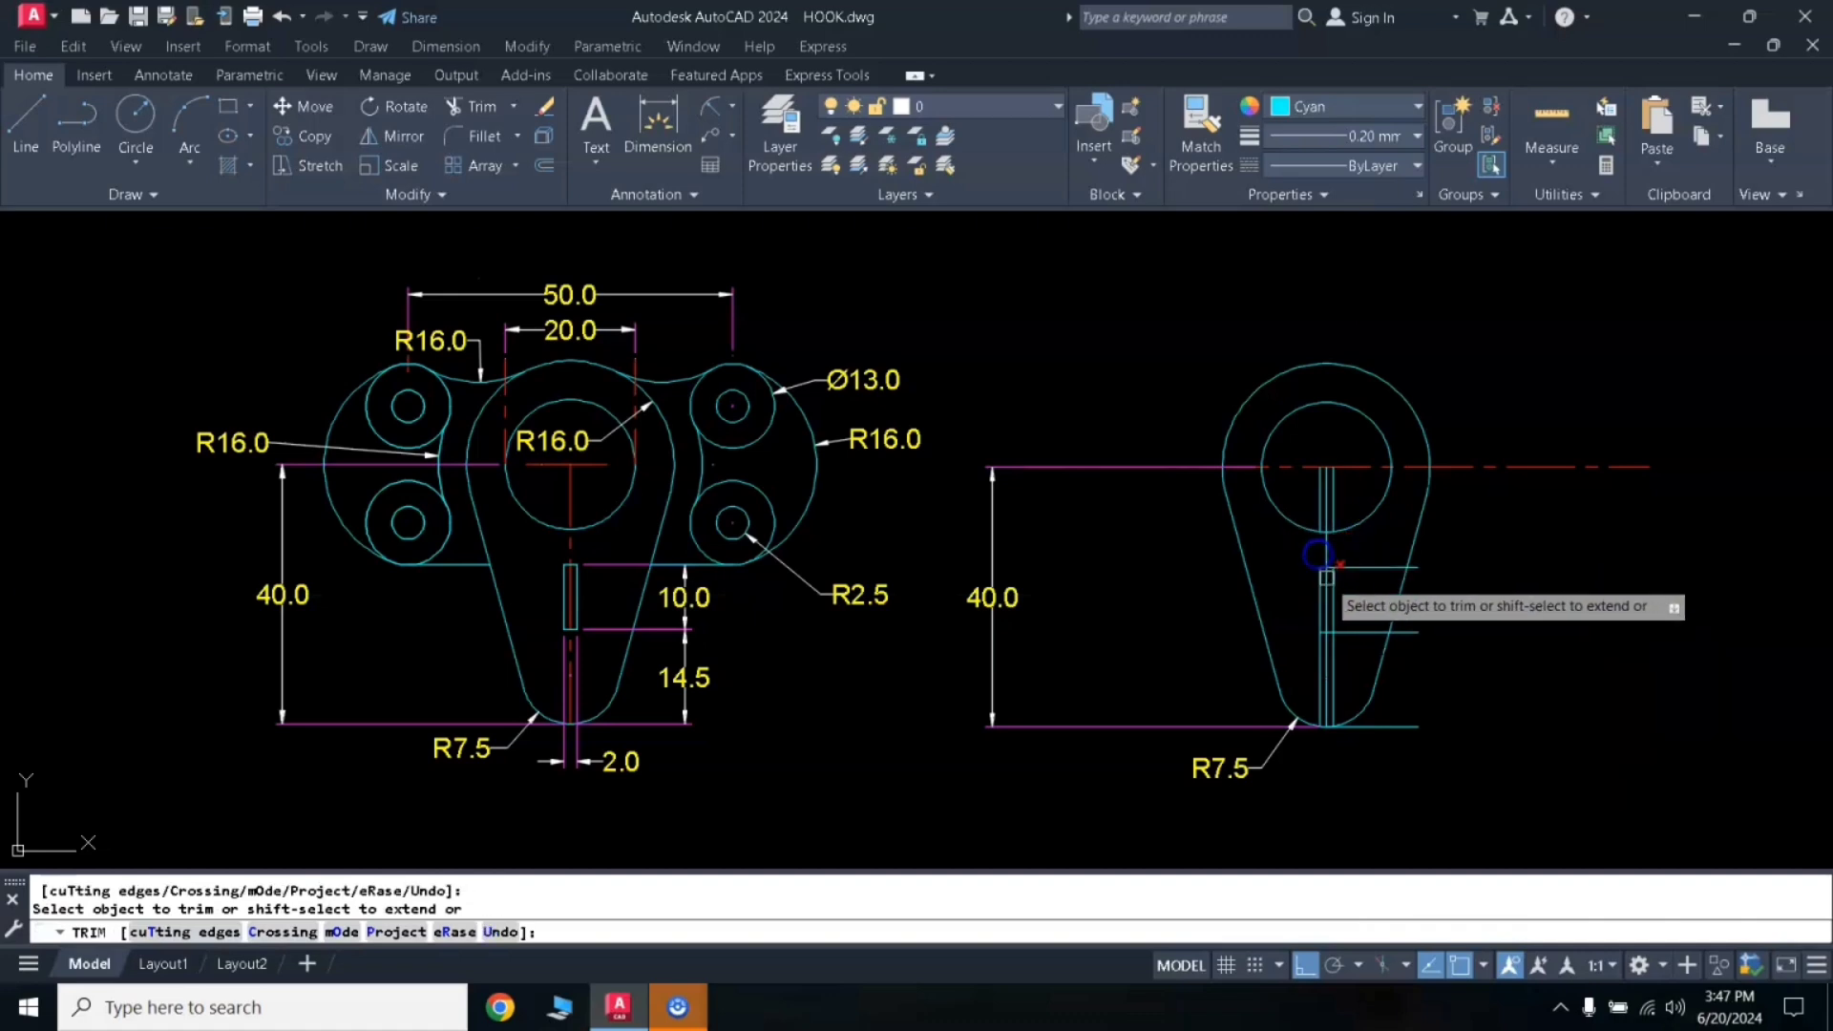
{"action": "left_click", "coordinate": [1353, 567]}
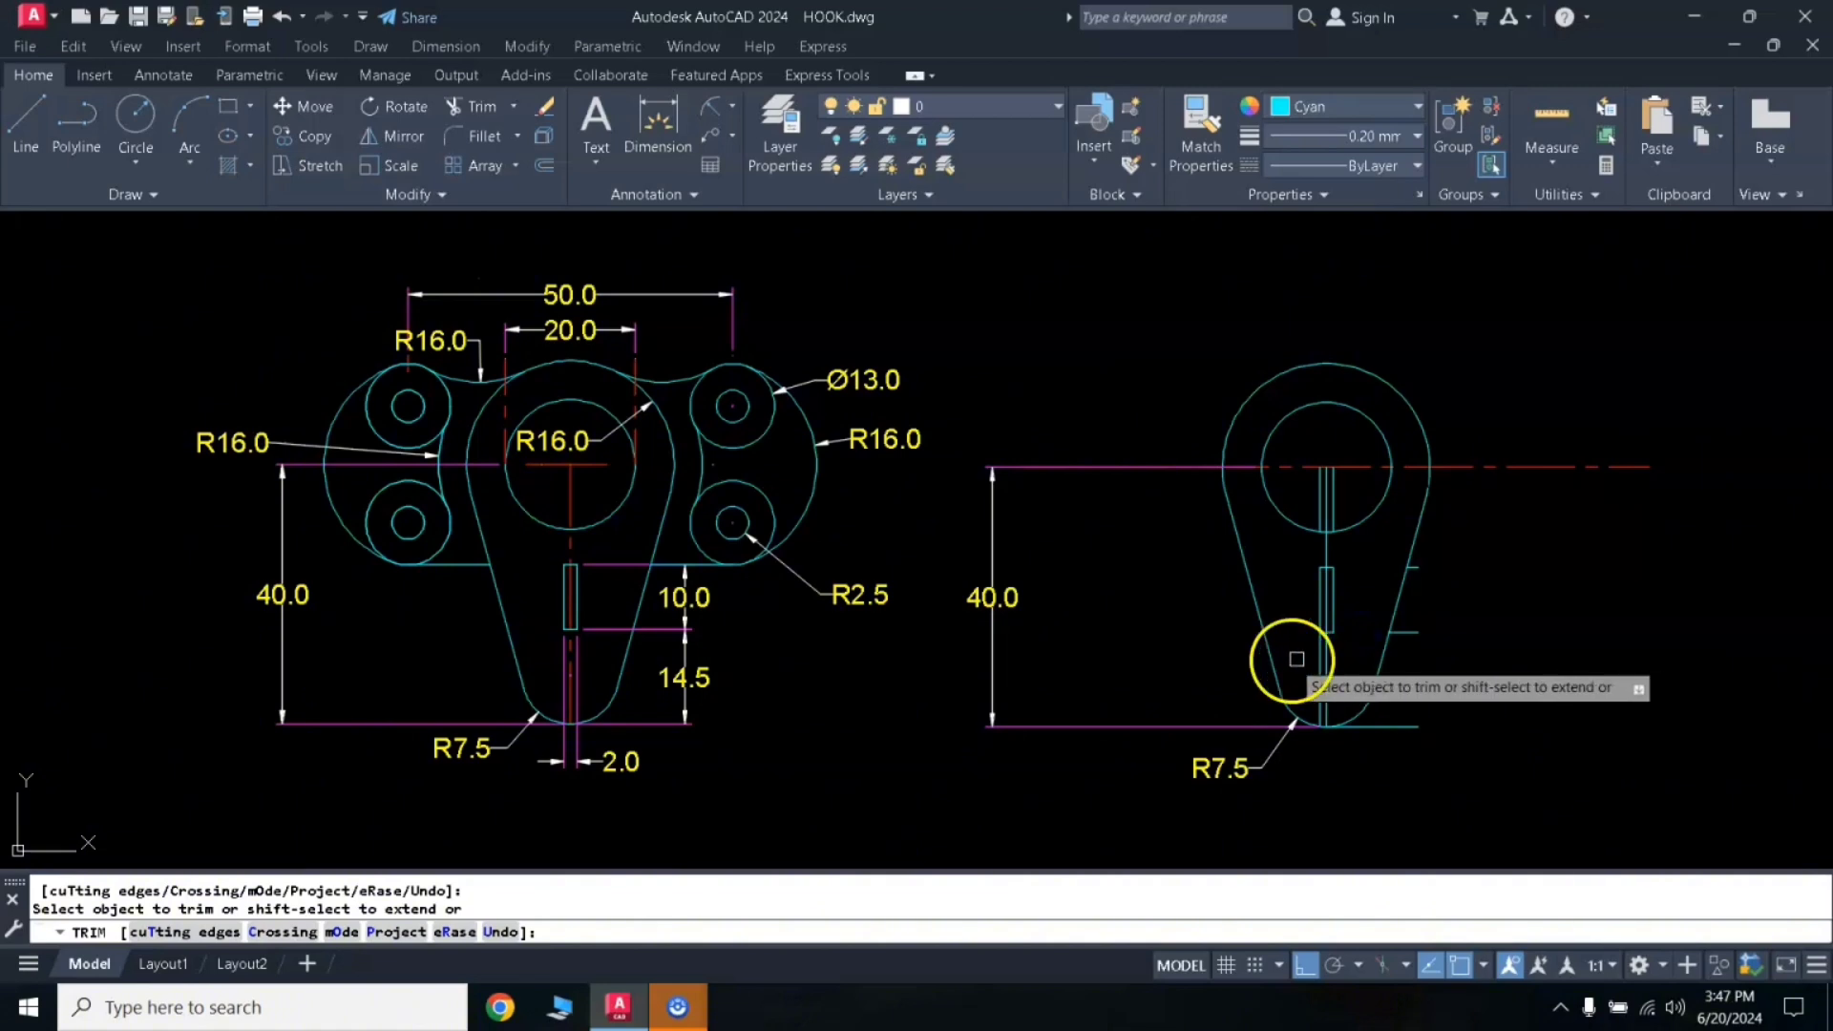
{"action": "key", "text": "Return"}
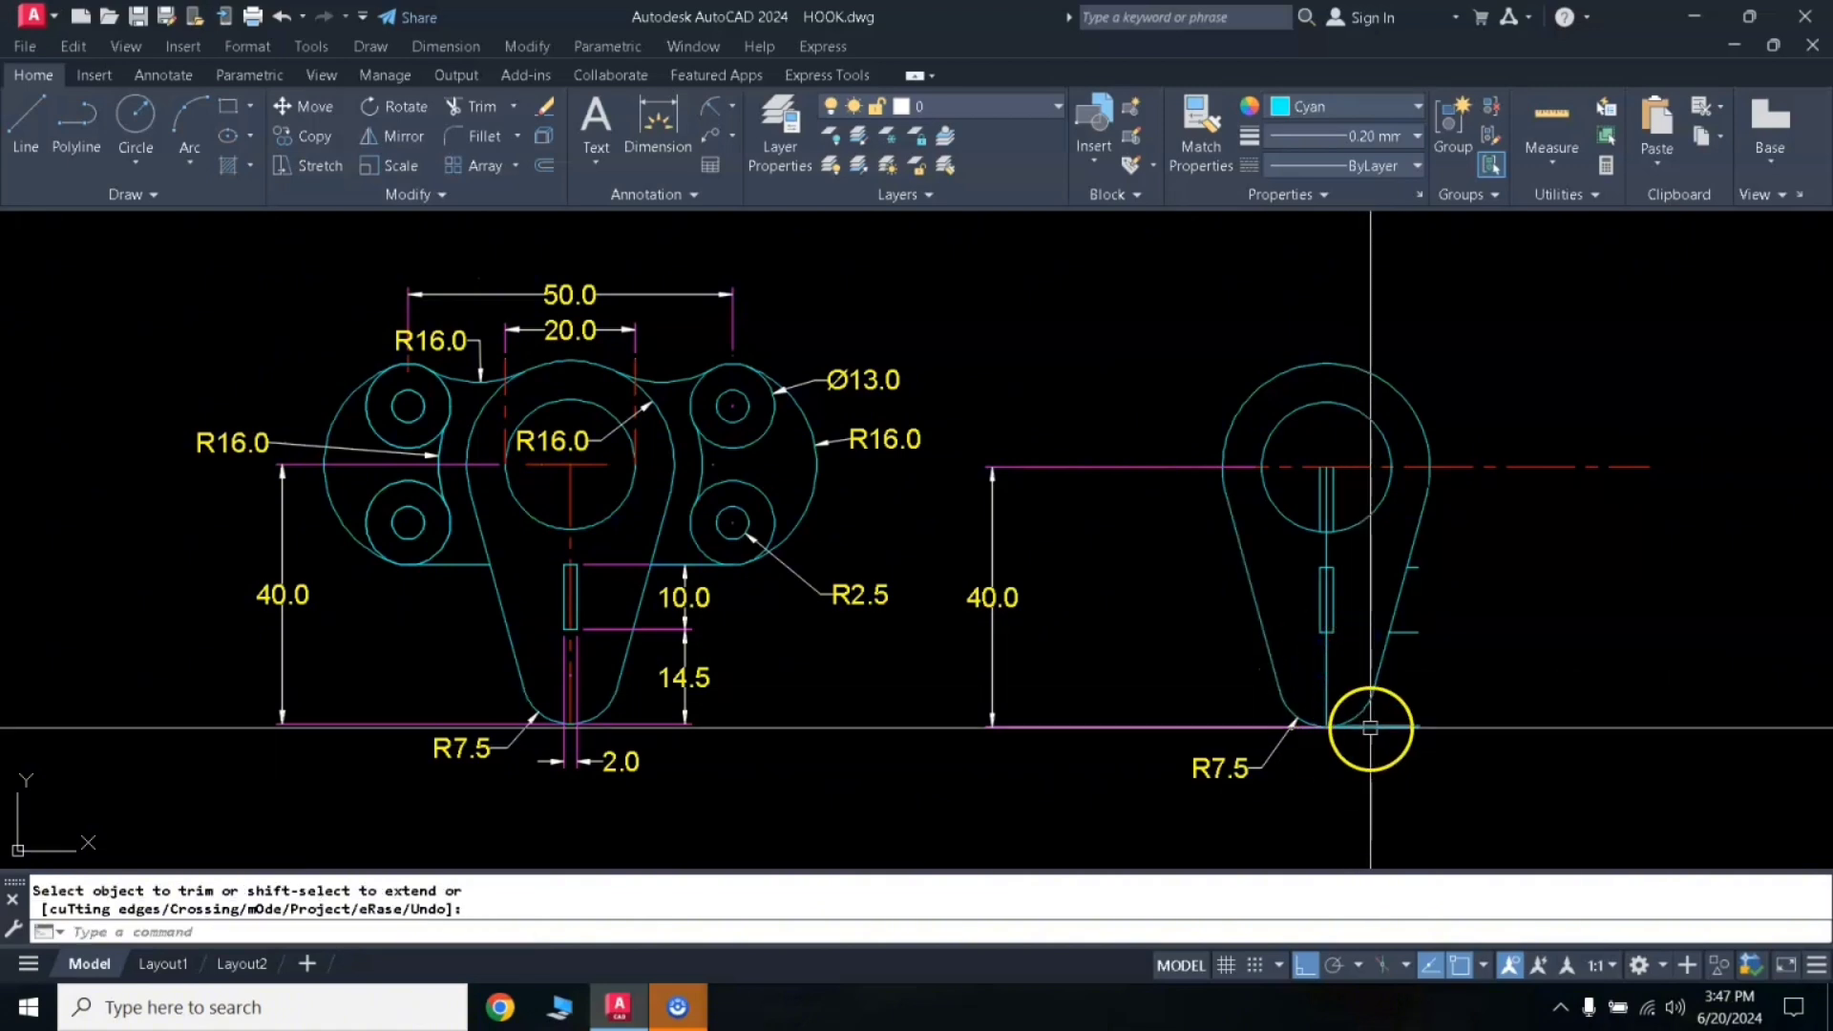
Step: Erase the two leftover horizontal segments at the right edge of the arm
{"action": "left_click", "coordinate": [1403, 631]}
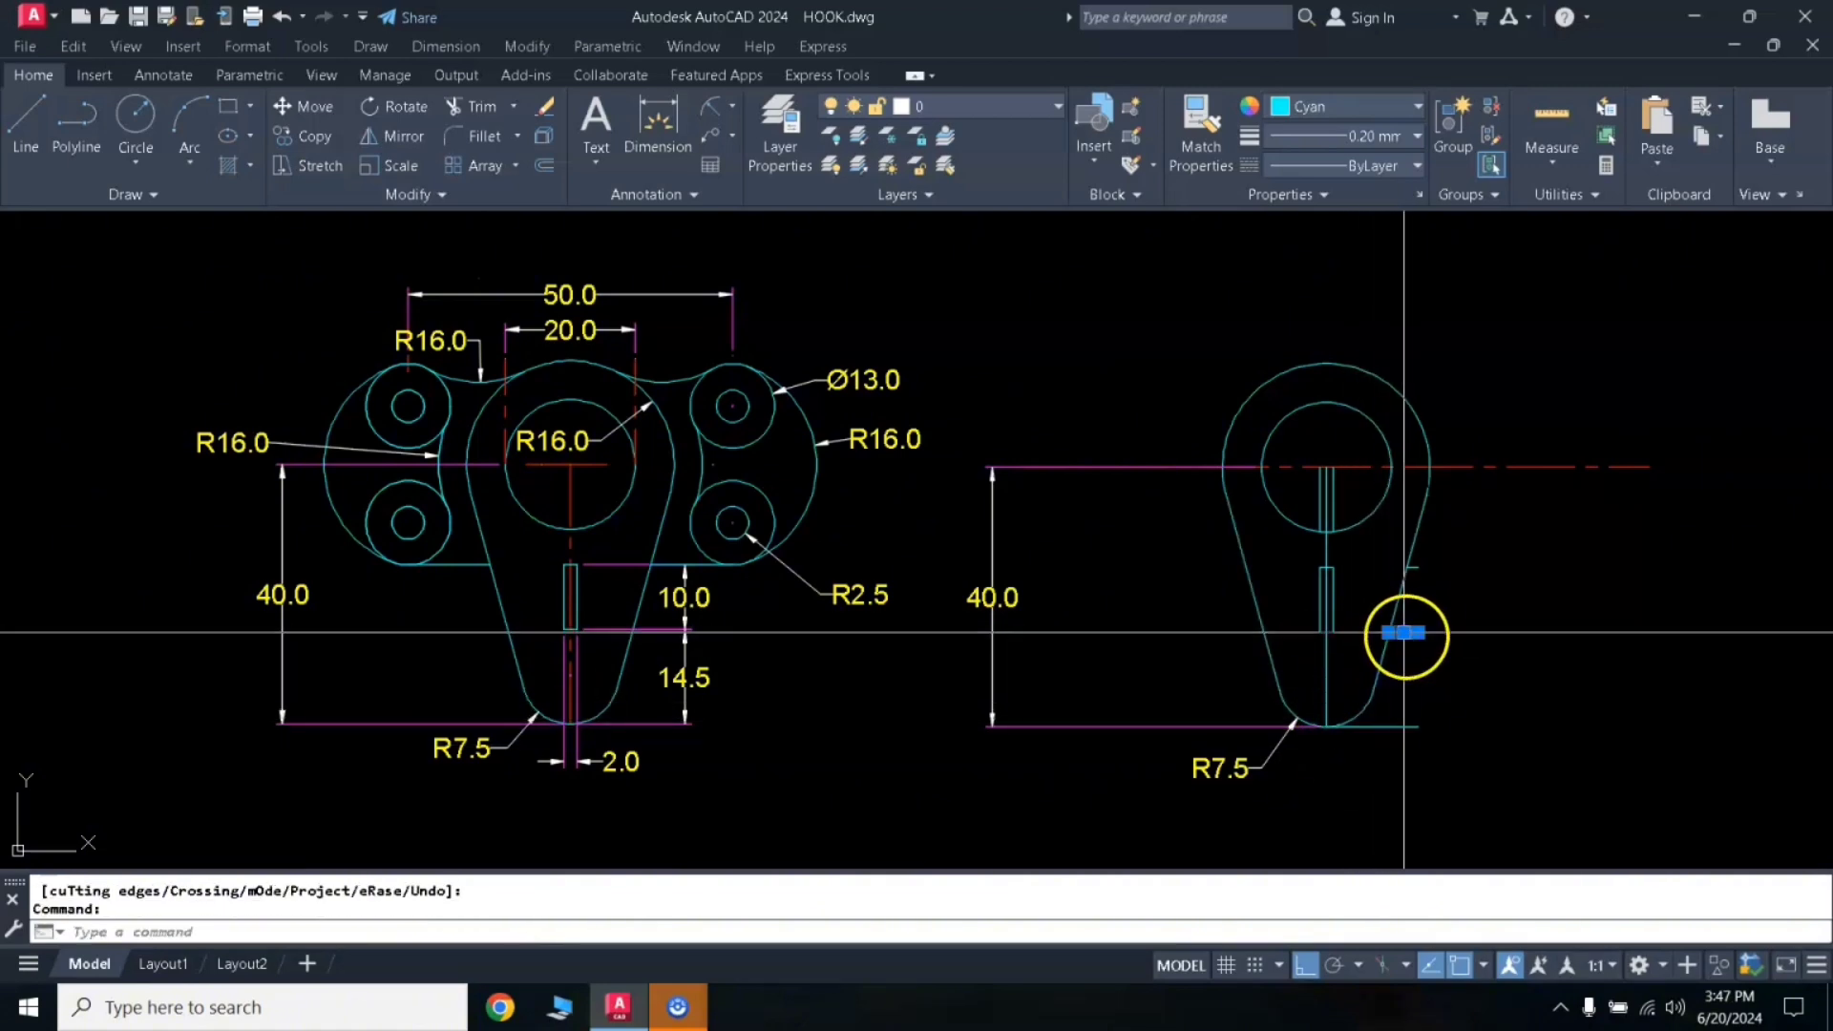
{"action": "left_click", "coordinate": [1419, 566]}
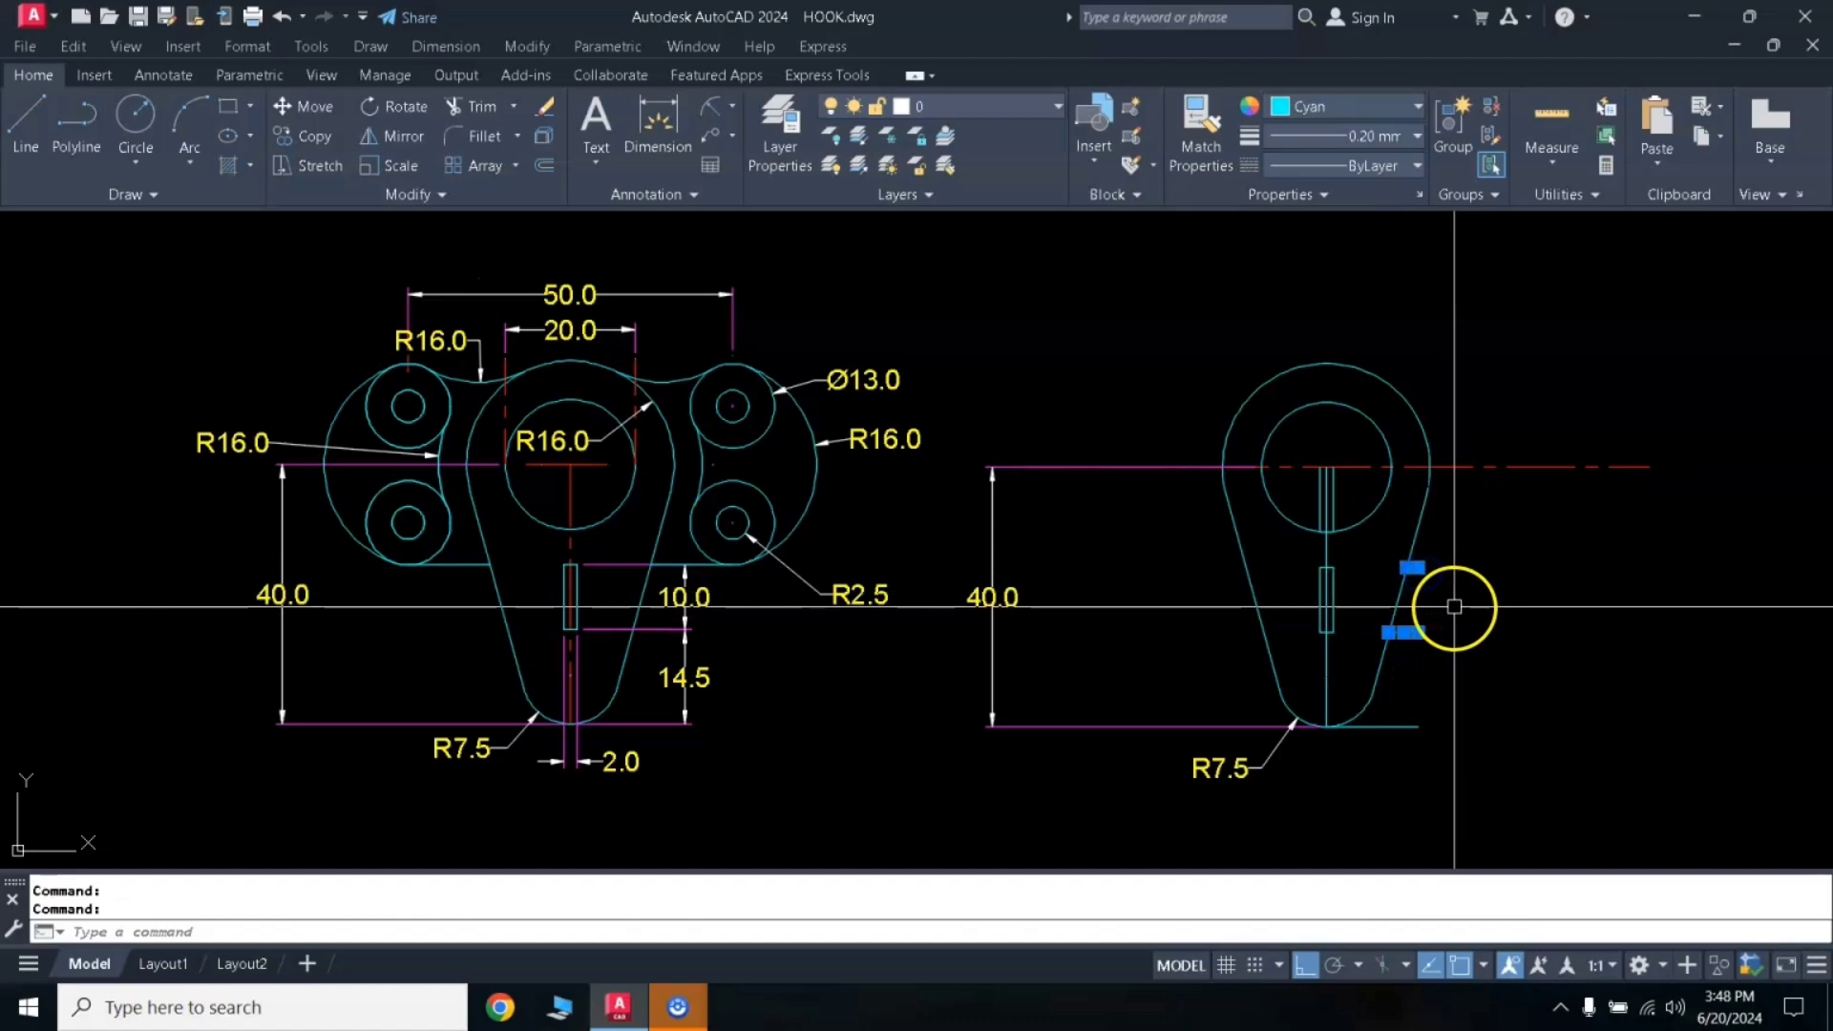
{"action": "type", "text": "e"}
{"action": "key", "text": "Return"}
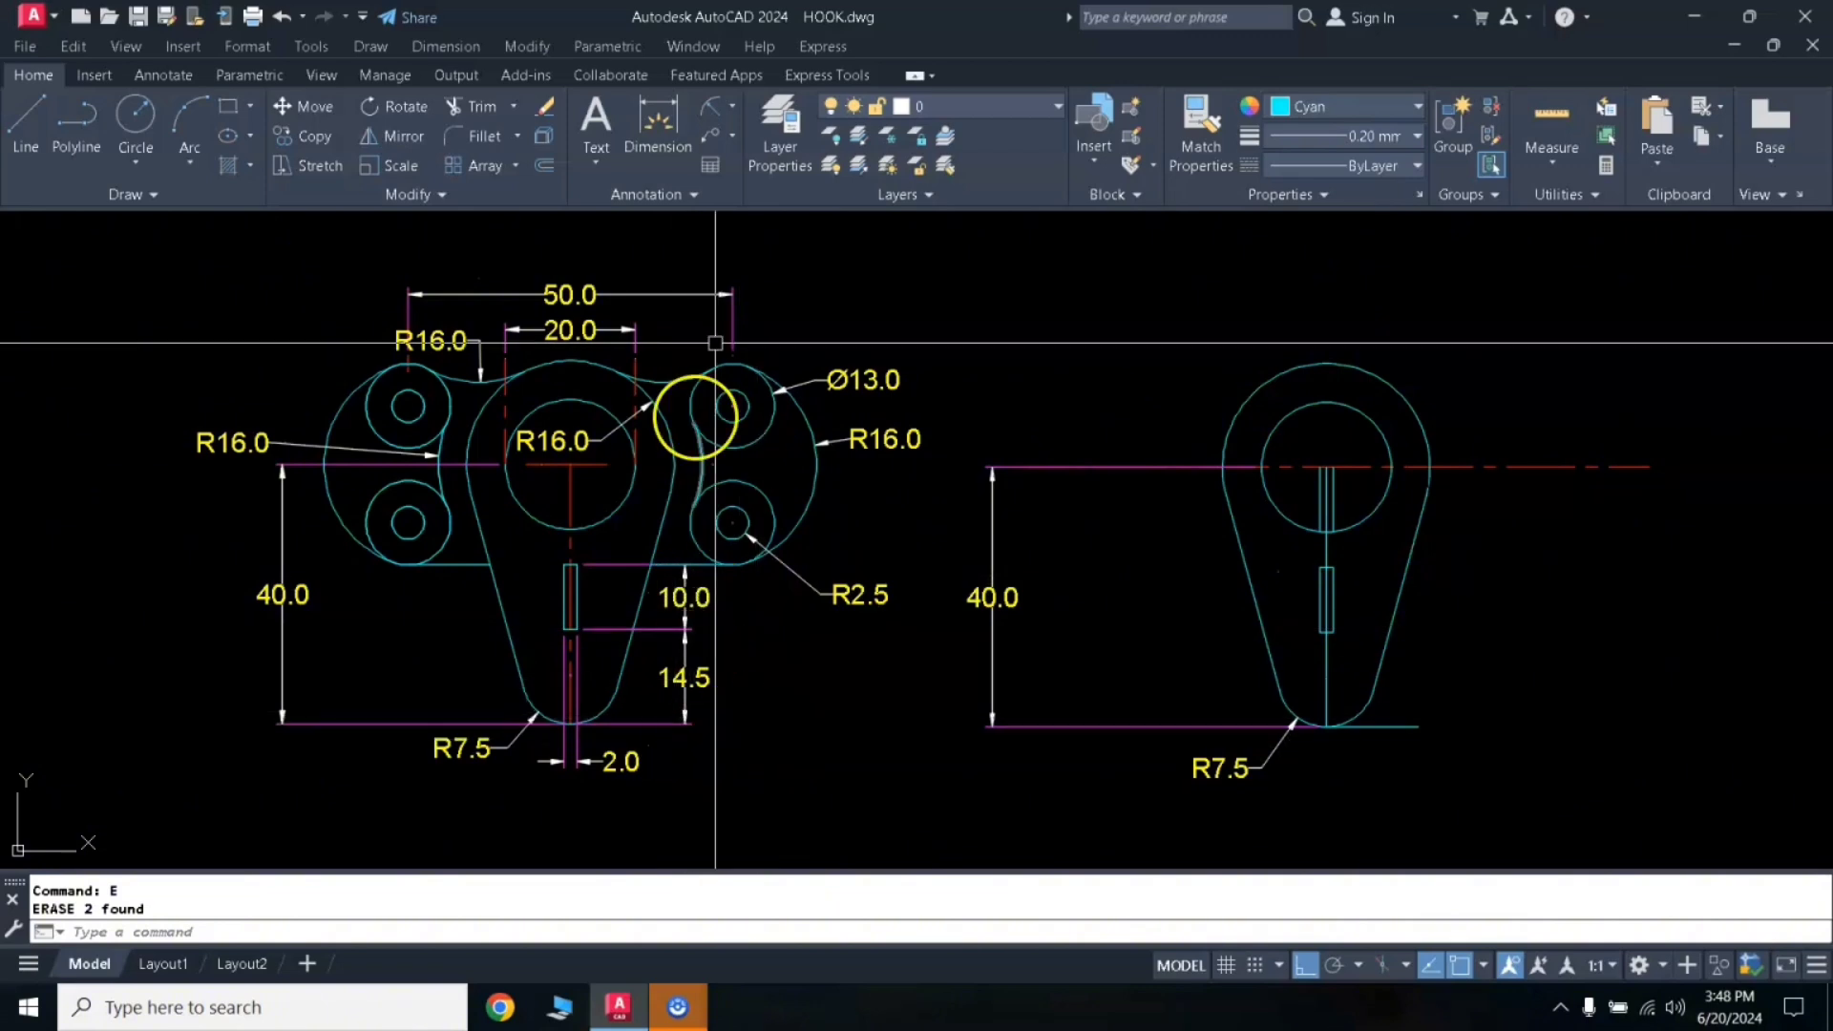
Step: Add a vertical linear dimension from the arm's lowest line to the slot's lower end, placed right of the arm
{"action": "left_click", "coordinate": [734, 107]}
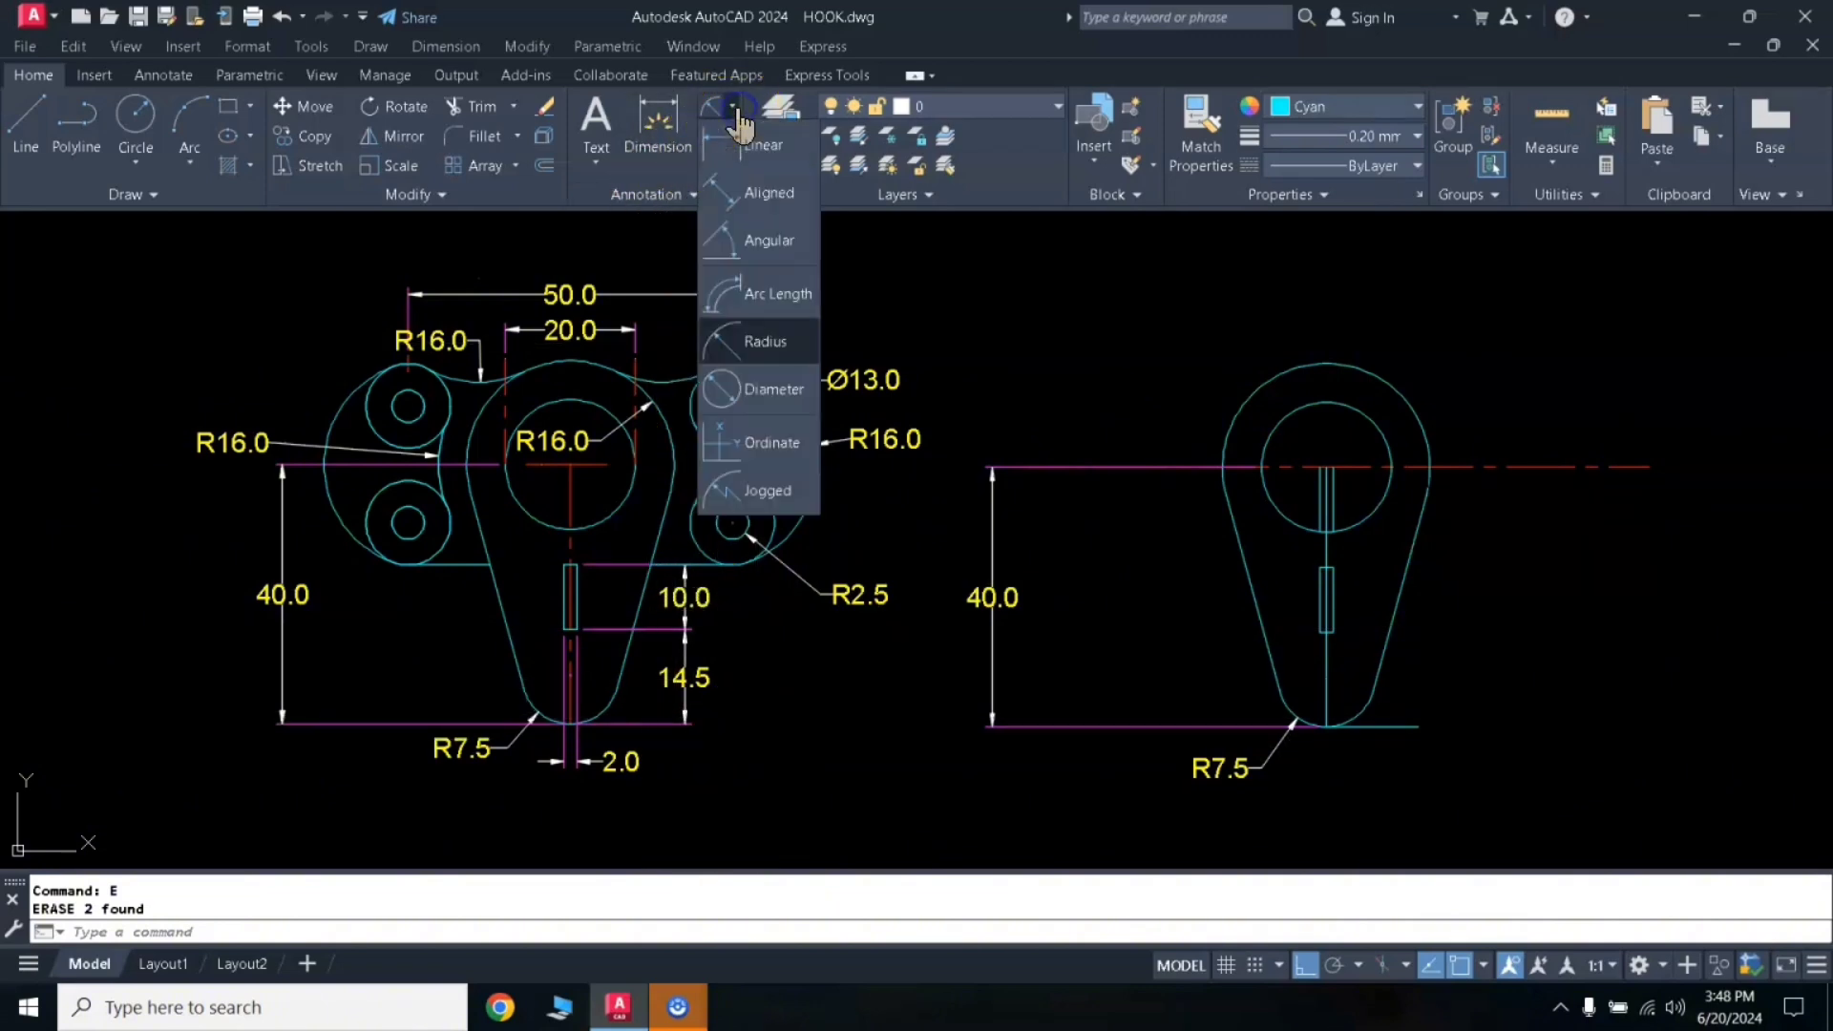
{"action": "left_click", "coordinate": [732, 157]}
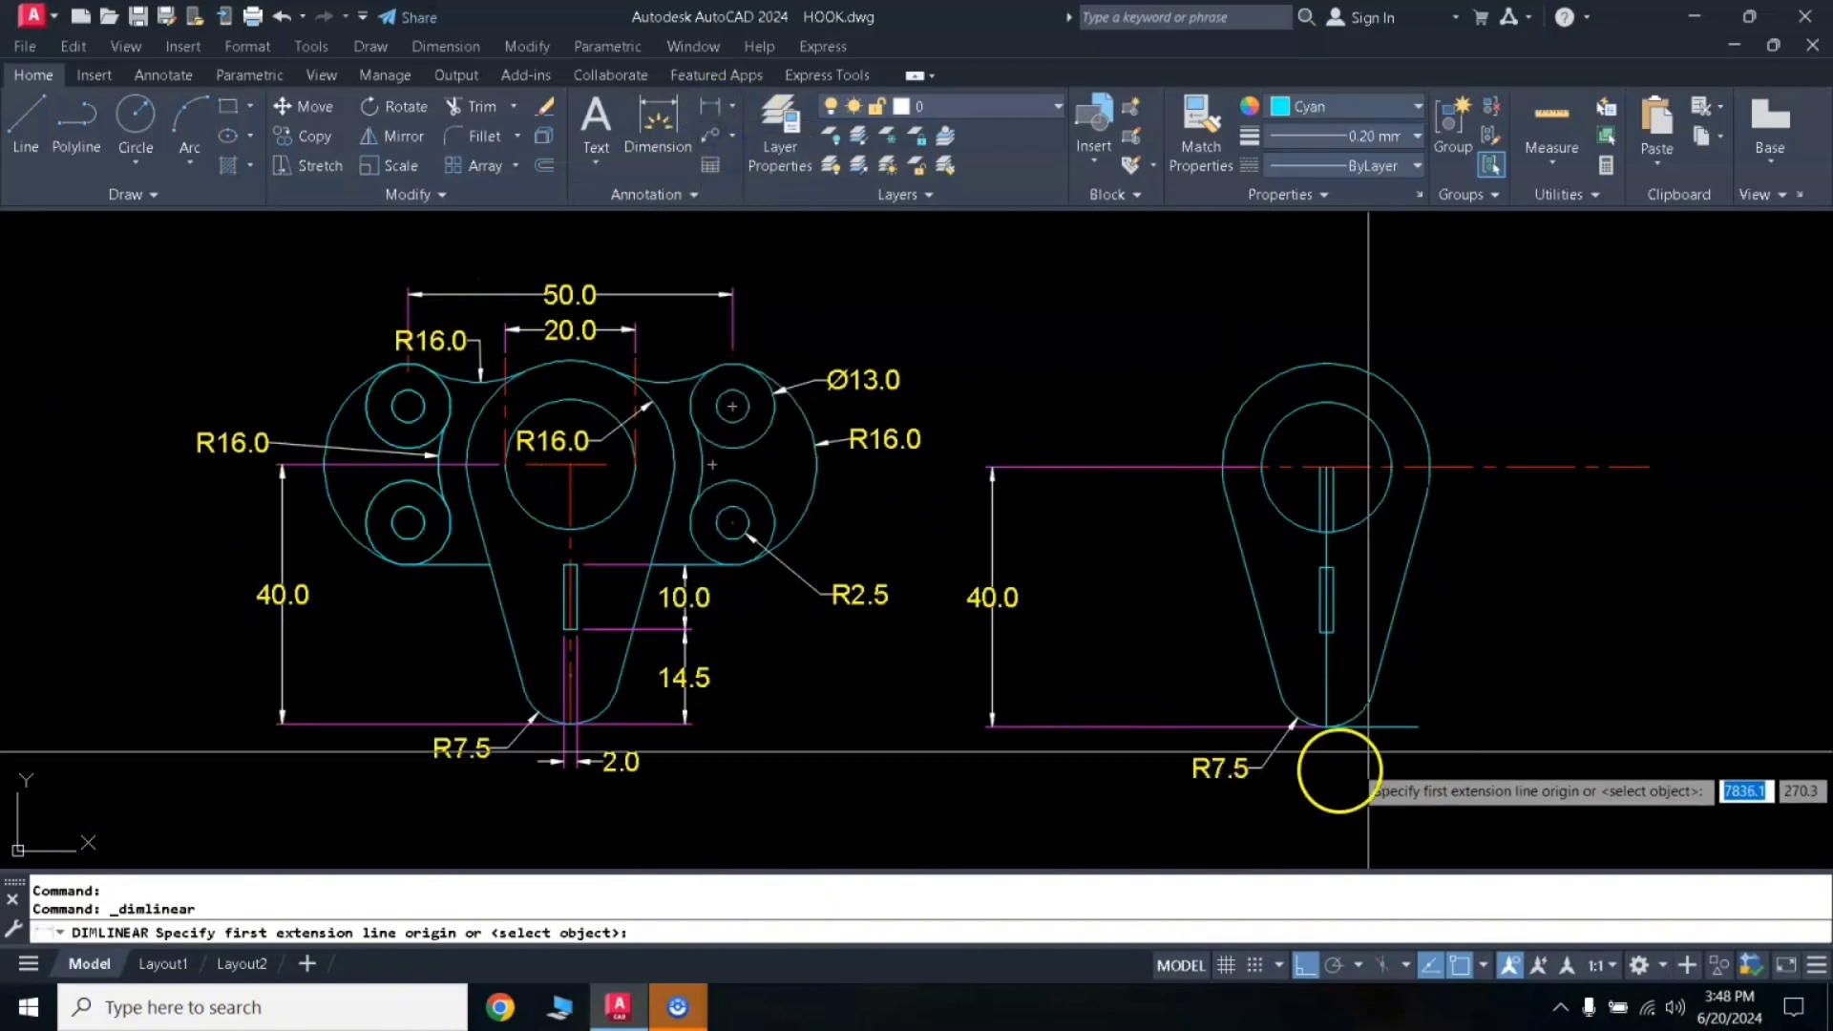
{"action": "left_click", "coordinate": [1415, 727]}
{"action": "left_click", "coordinate": [1330, 631]}
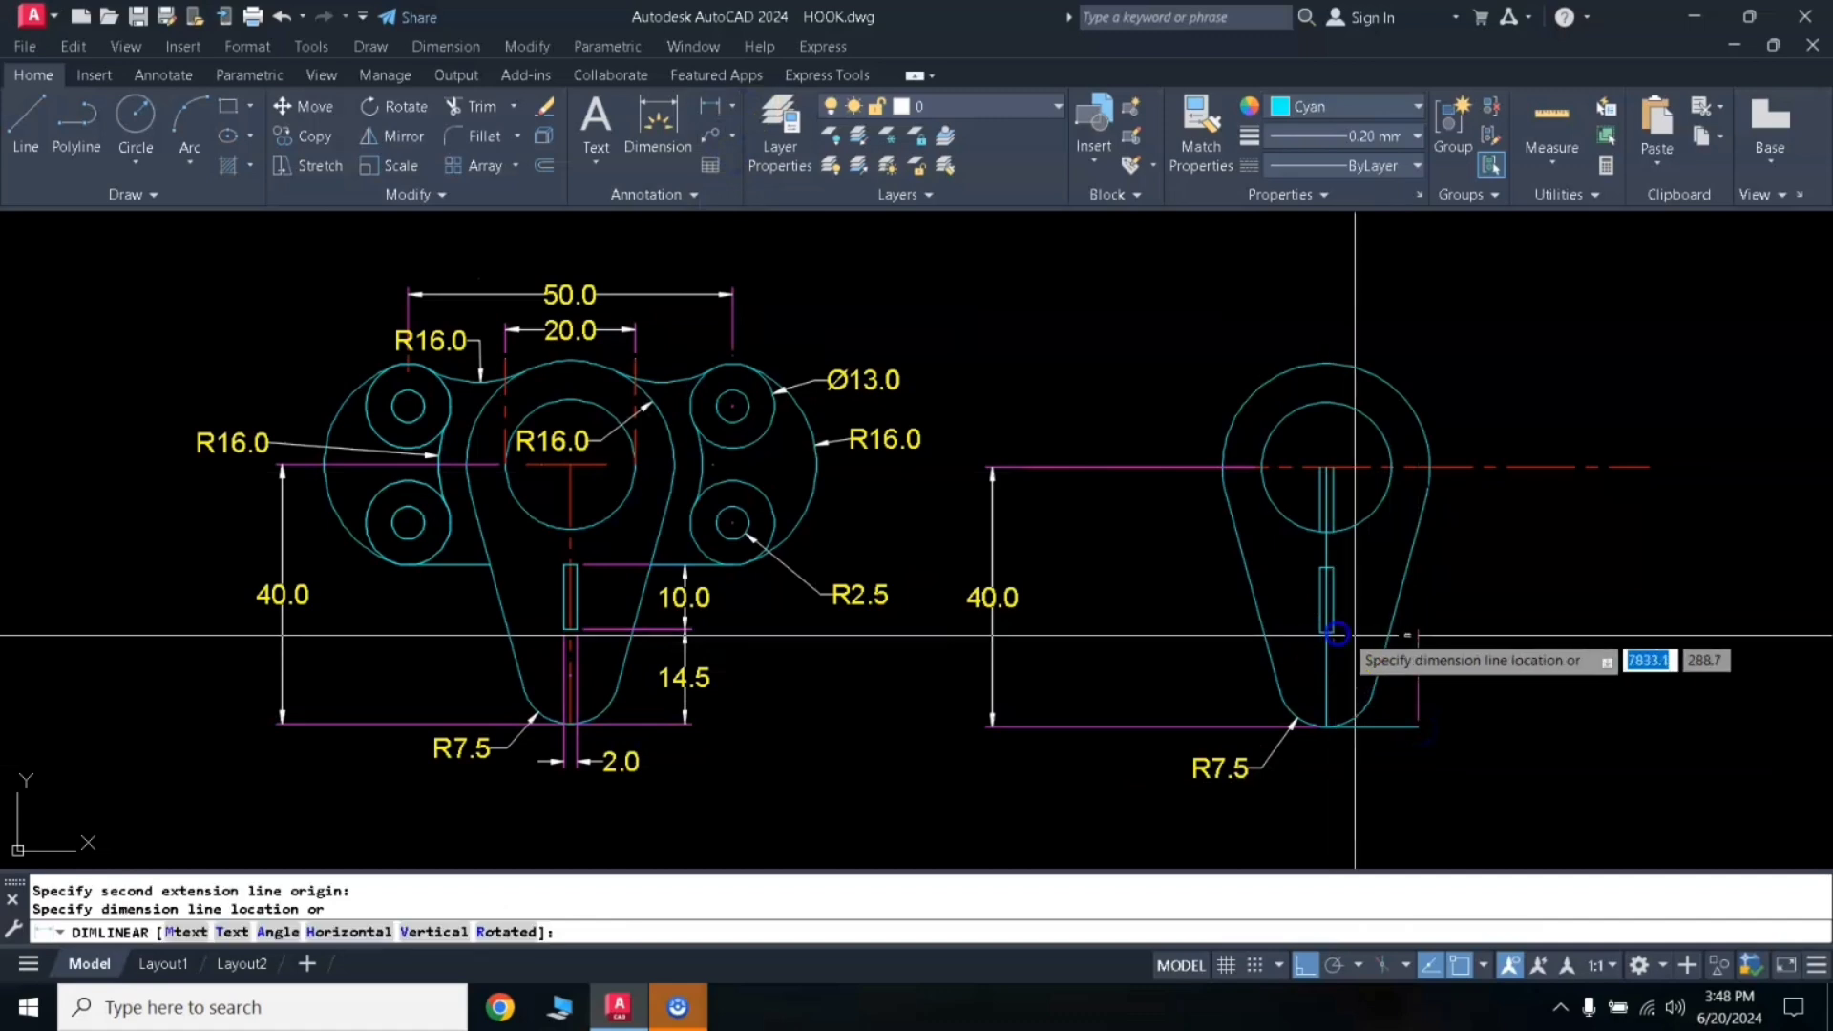
{"action": "left_click", "coordinate": [1429, 685]}
Step: Add a vertical linear dimension for the slot's height, aligned above the previous dimension
{"action": "key", "text": "Return"}
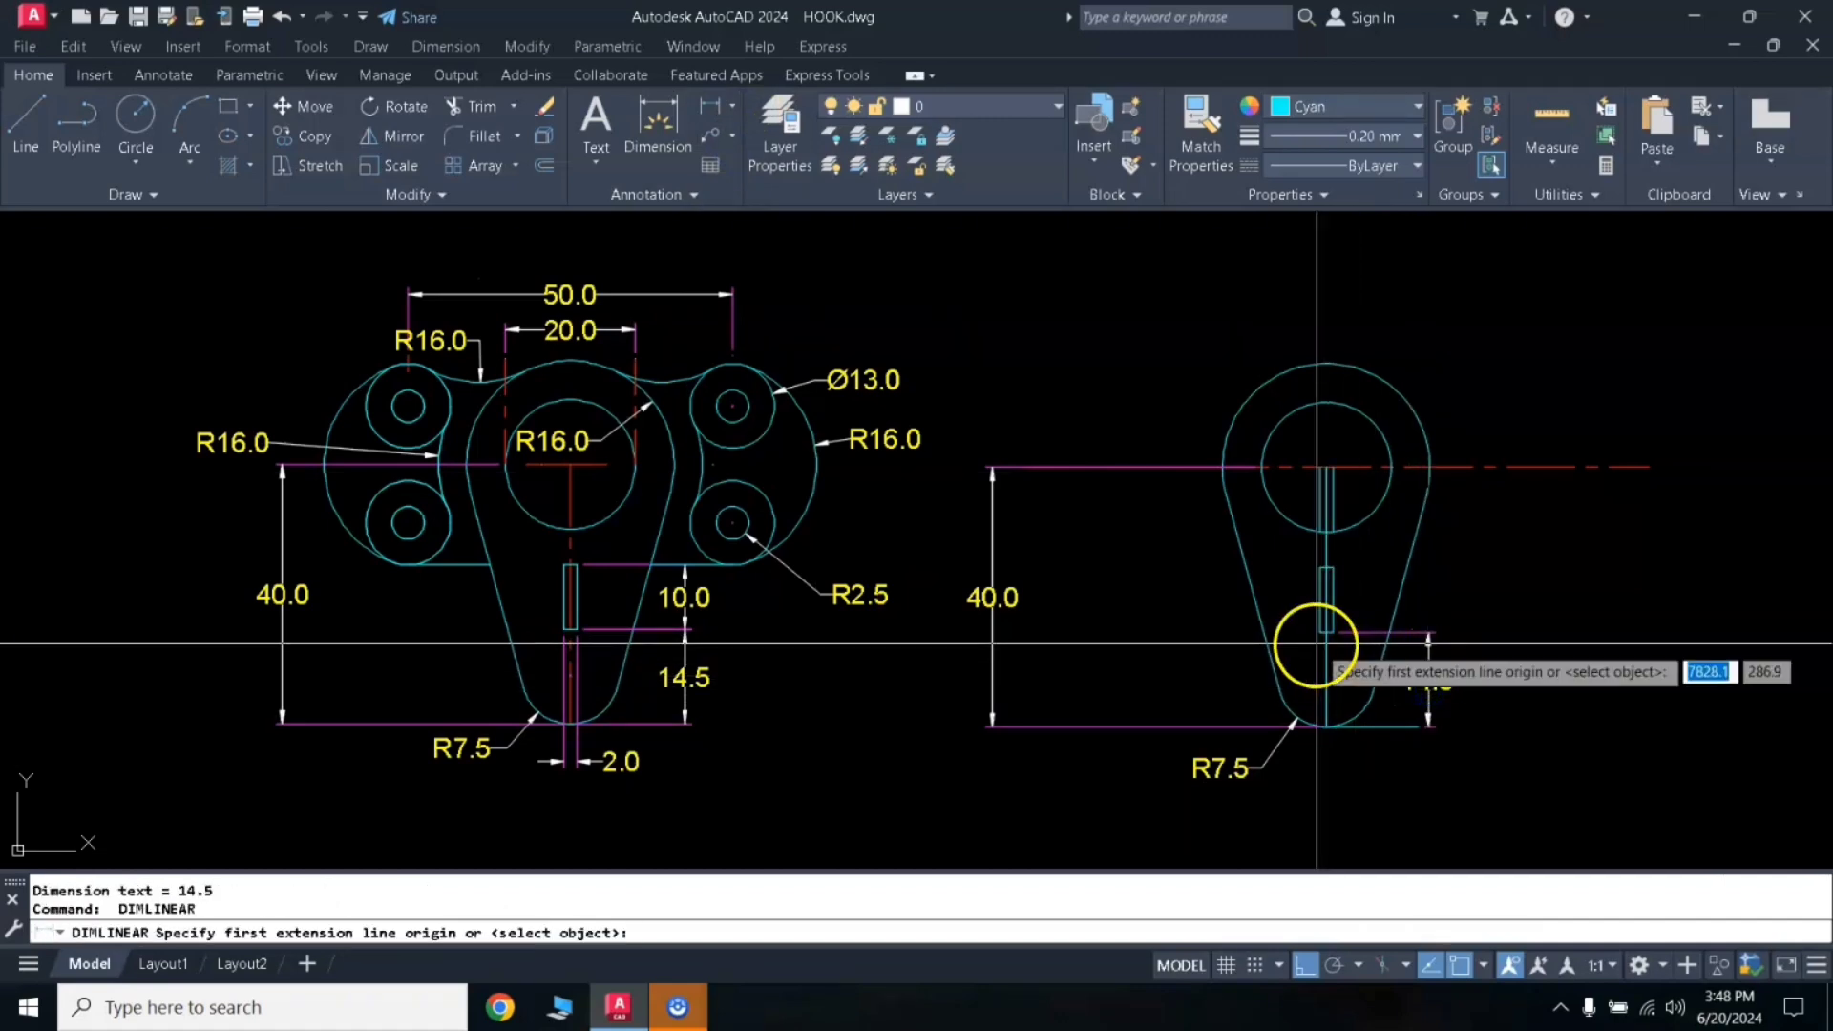
{"action": "left_click", "coordinate": [1334, 632]}
{"action": "left_click", "coordinate": [1328, 569]}
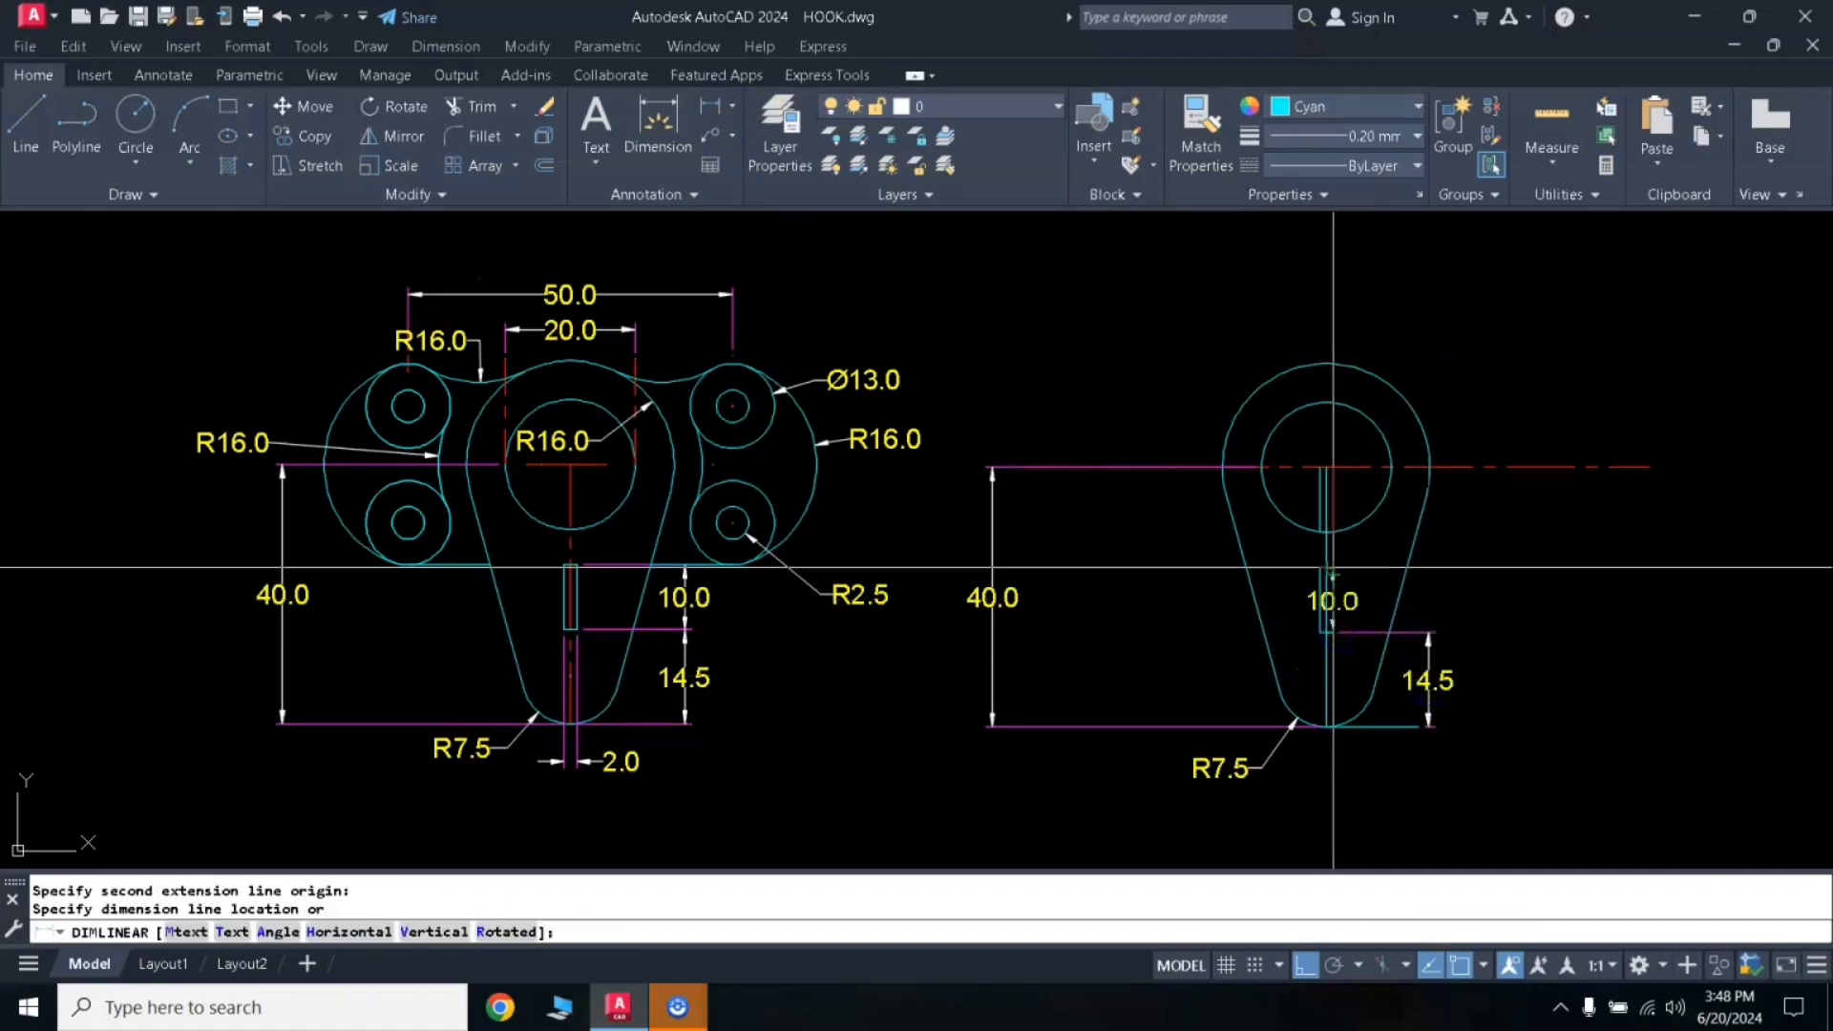
{"action": "left_click", "coordinate": [1429, 630]}
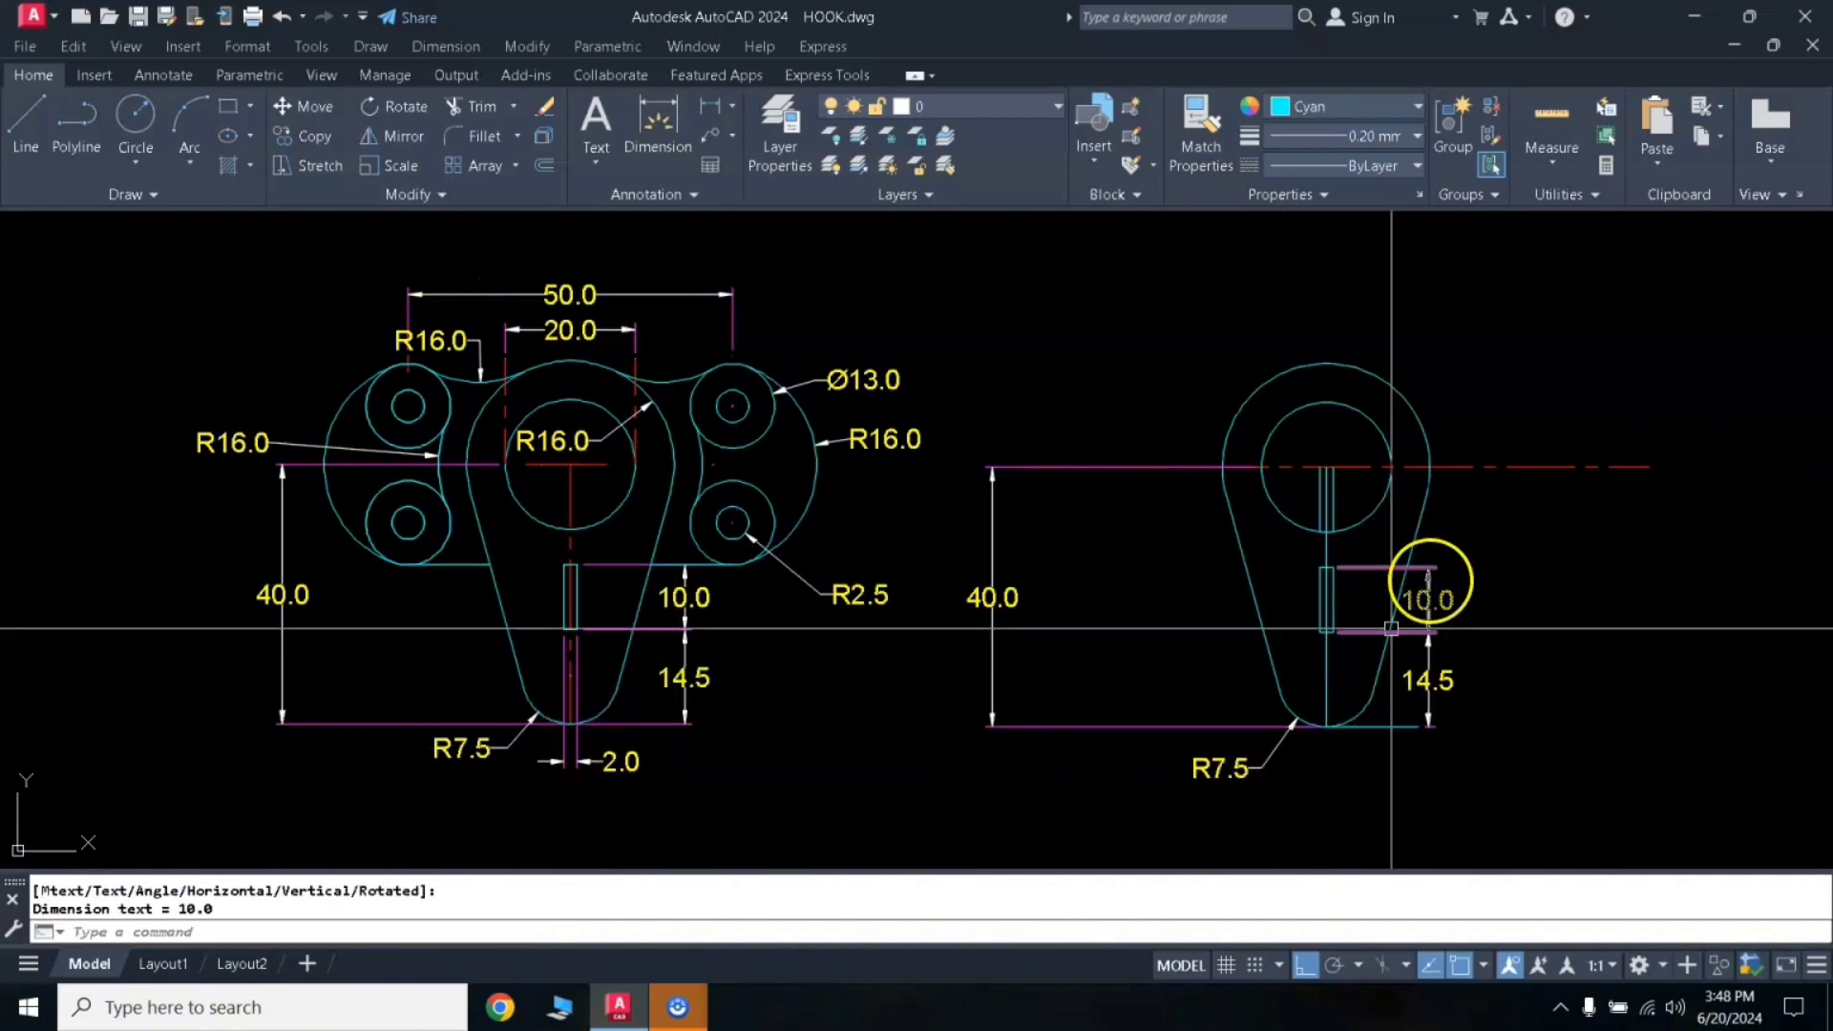
Step: Erase the two leftover offset vertical segments inside the inner circle
{"action": "left_click", "coordinate": [1326, 498]}
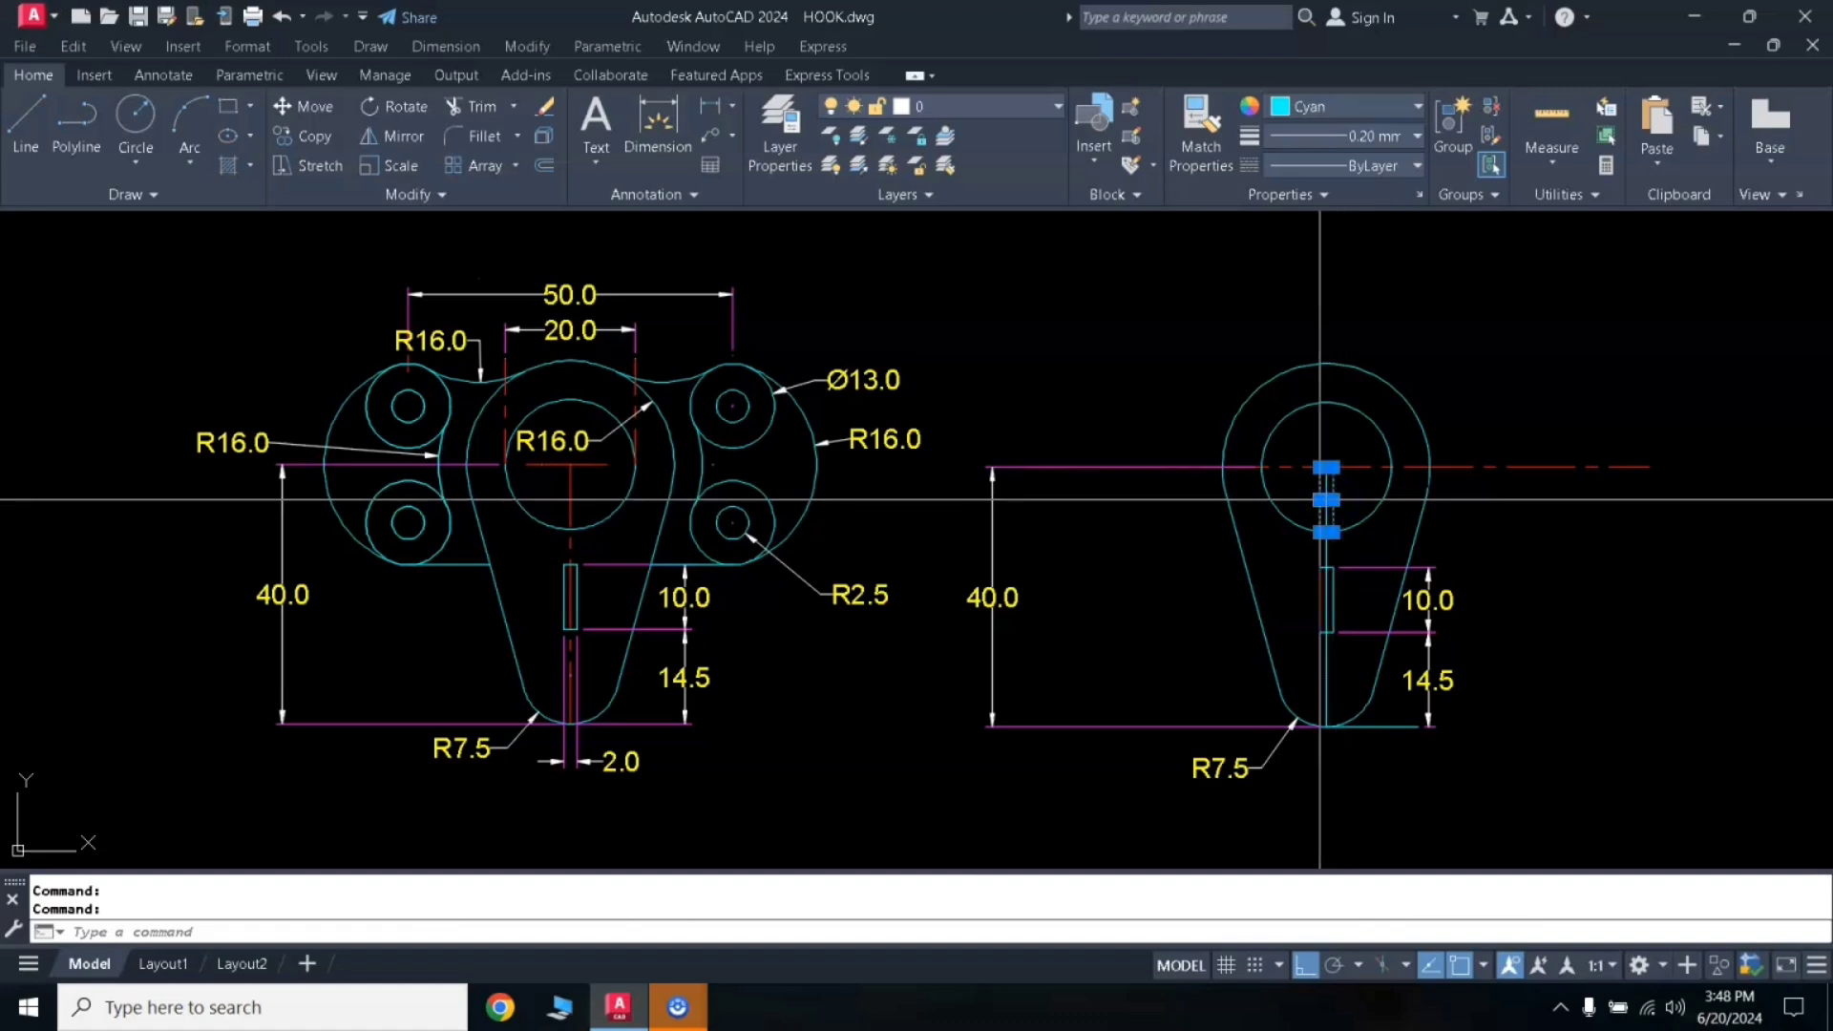
{"action": "type", "text": "E"}
{"action": "key", "text": "Return"}
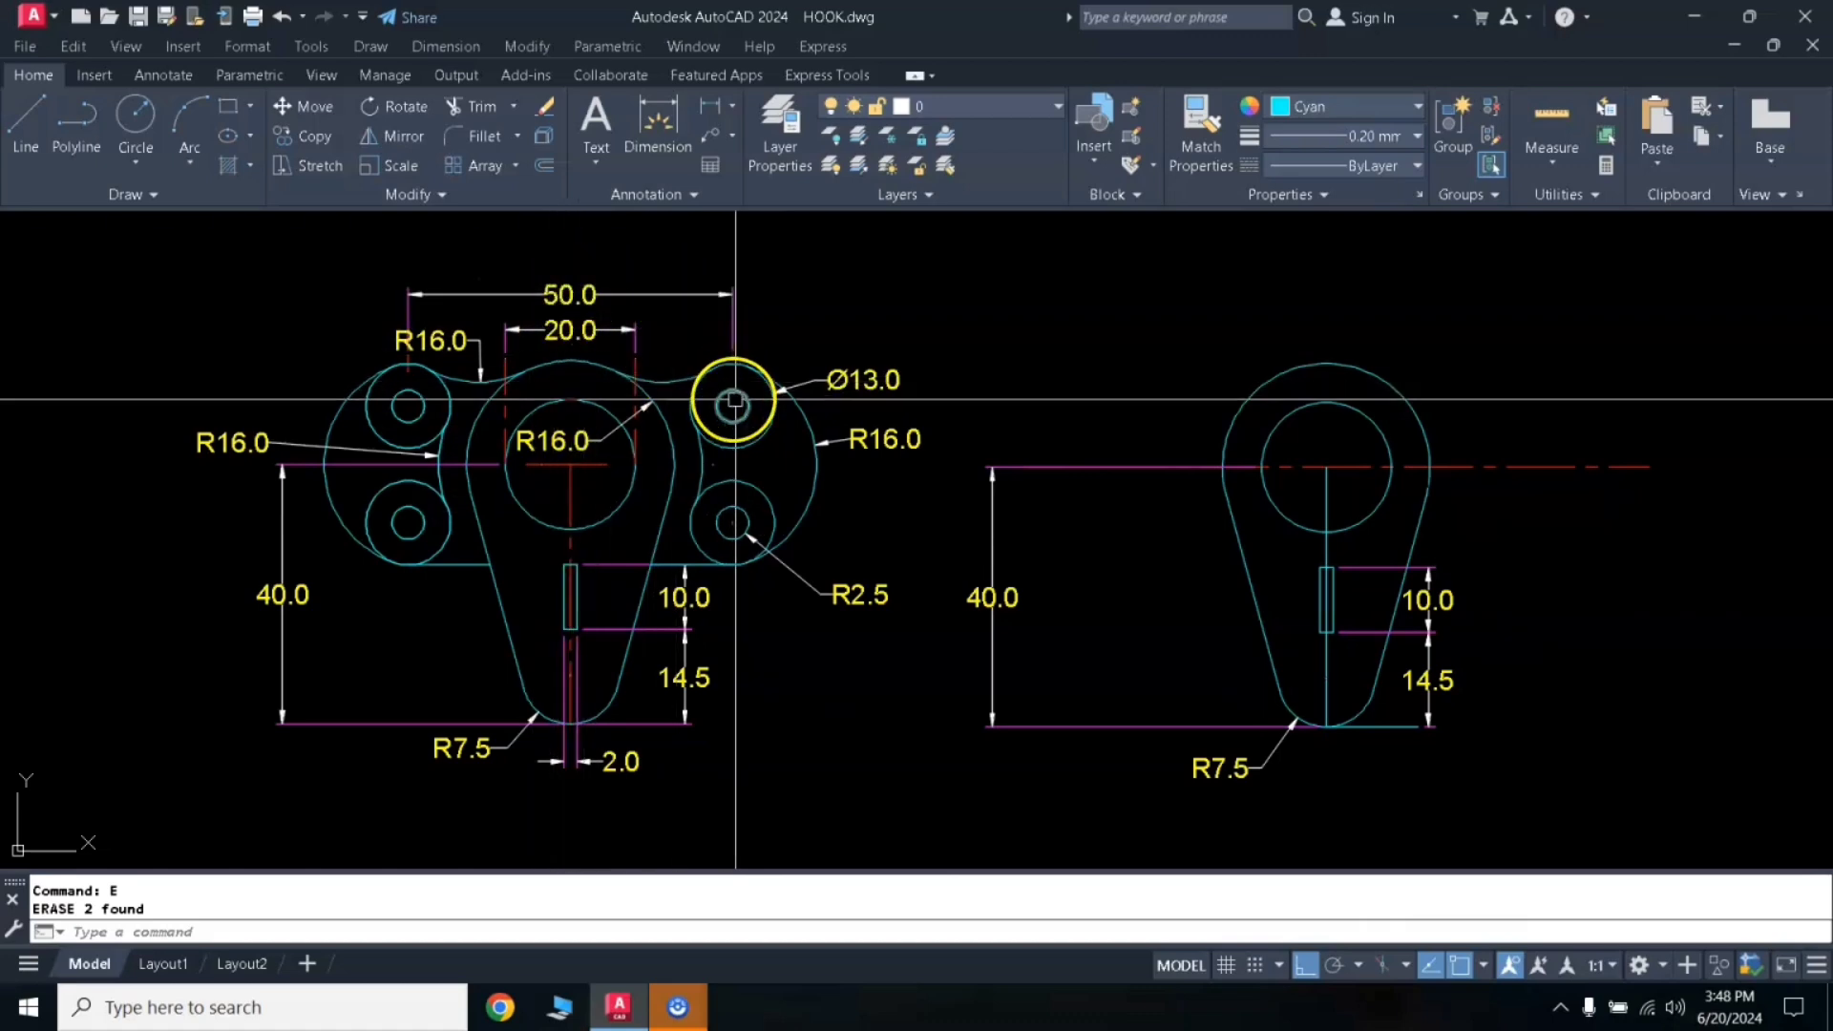
Step: Draw a short vertical line straight up from the top of the radius 16 circle
{"action": "type", "text": "l"}
{"action": "key", "text": "Return"}
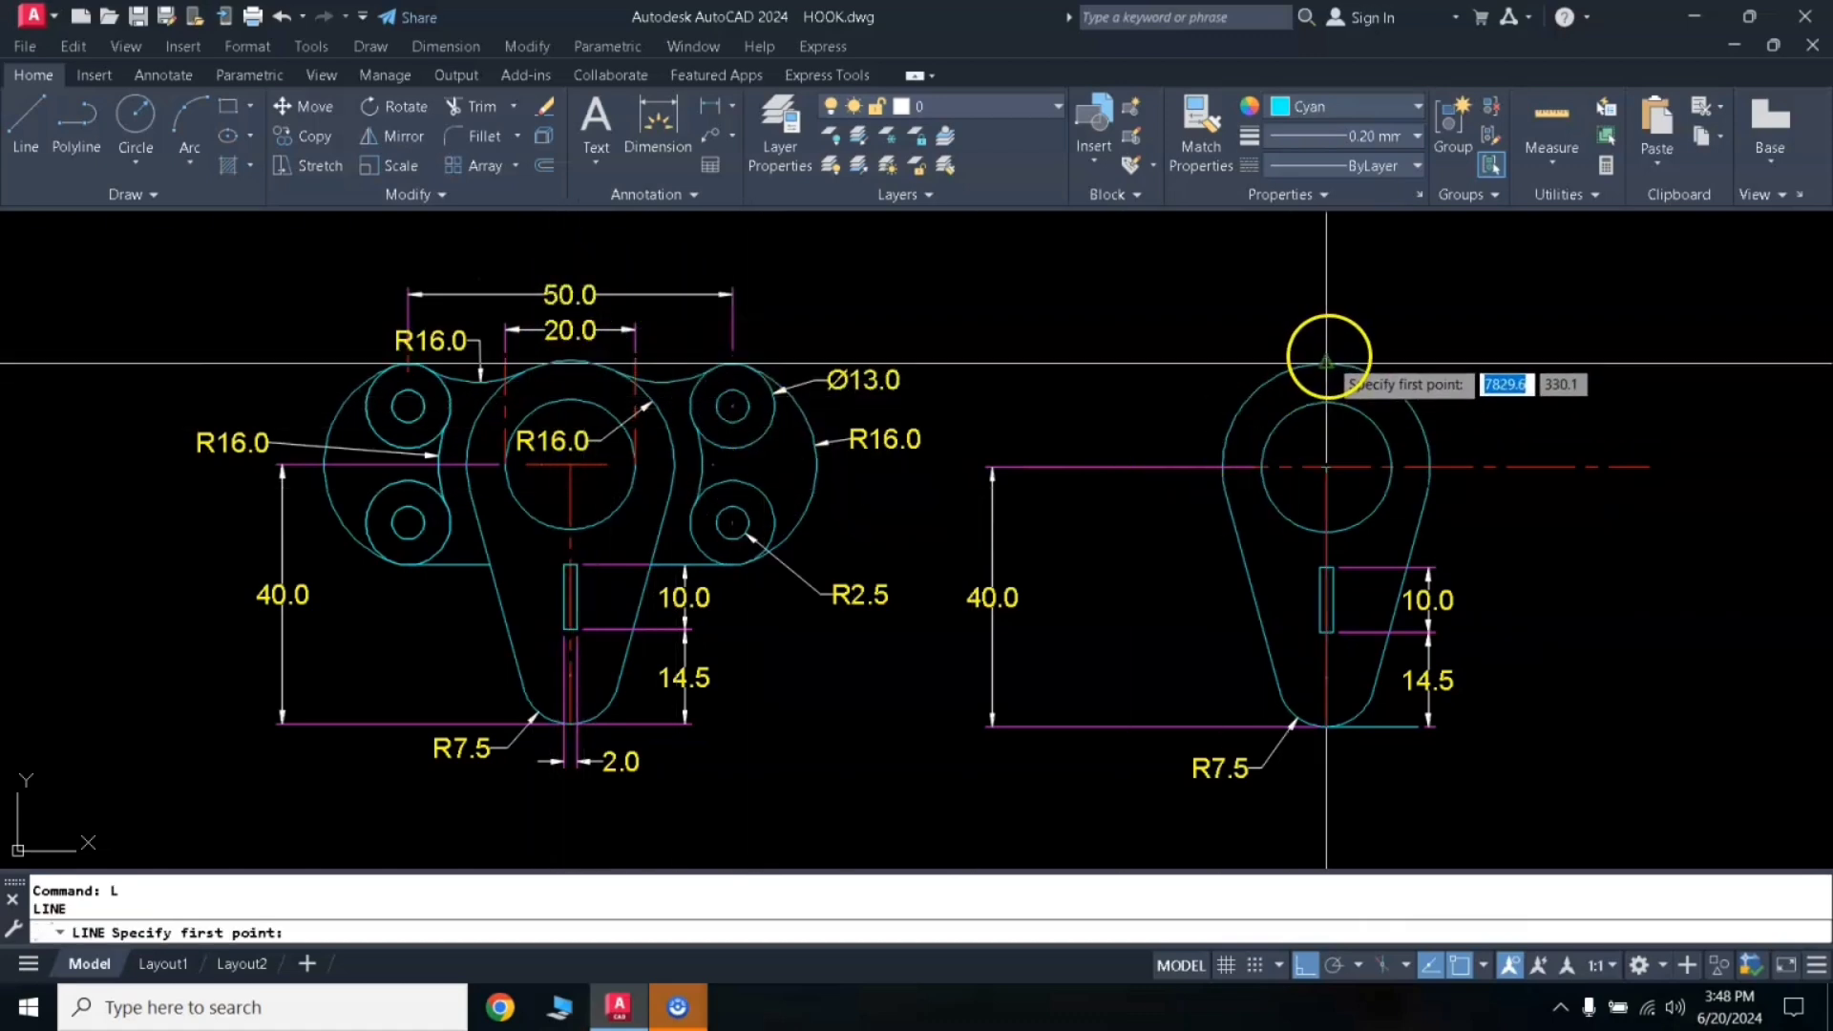
{"action": "left_click", "coordinate": [1326, 349]}
{"action": "left_click", "coordinate": [1326, 299]}
{"action": "key", "text": "Return"}
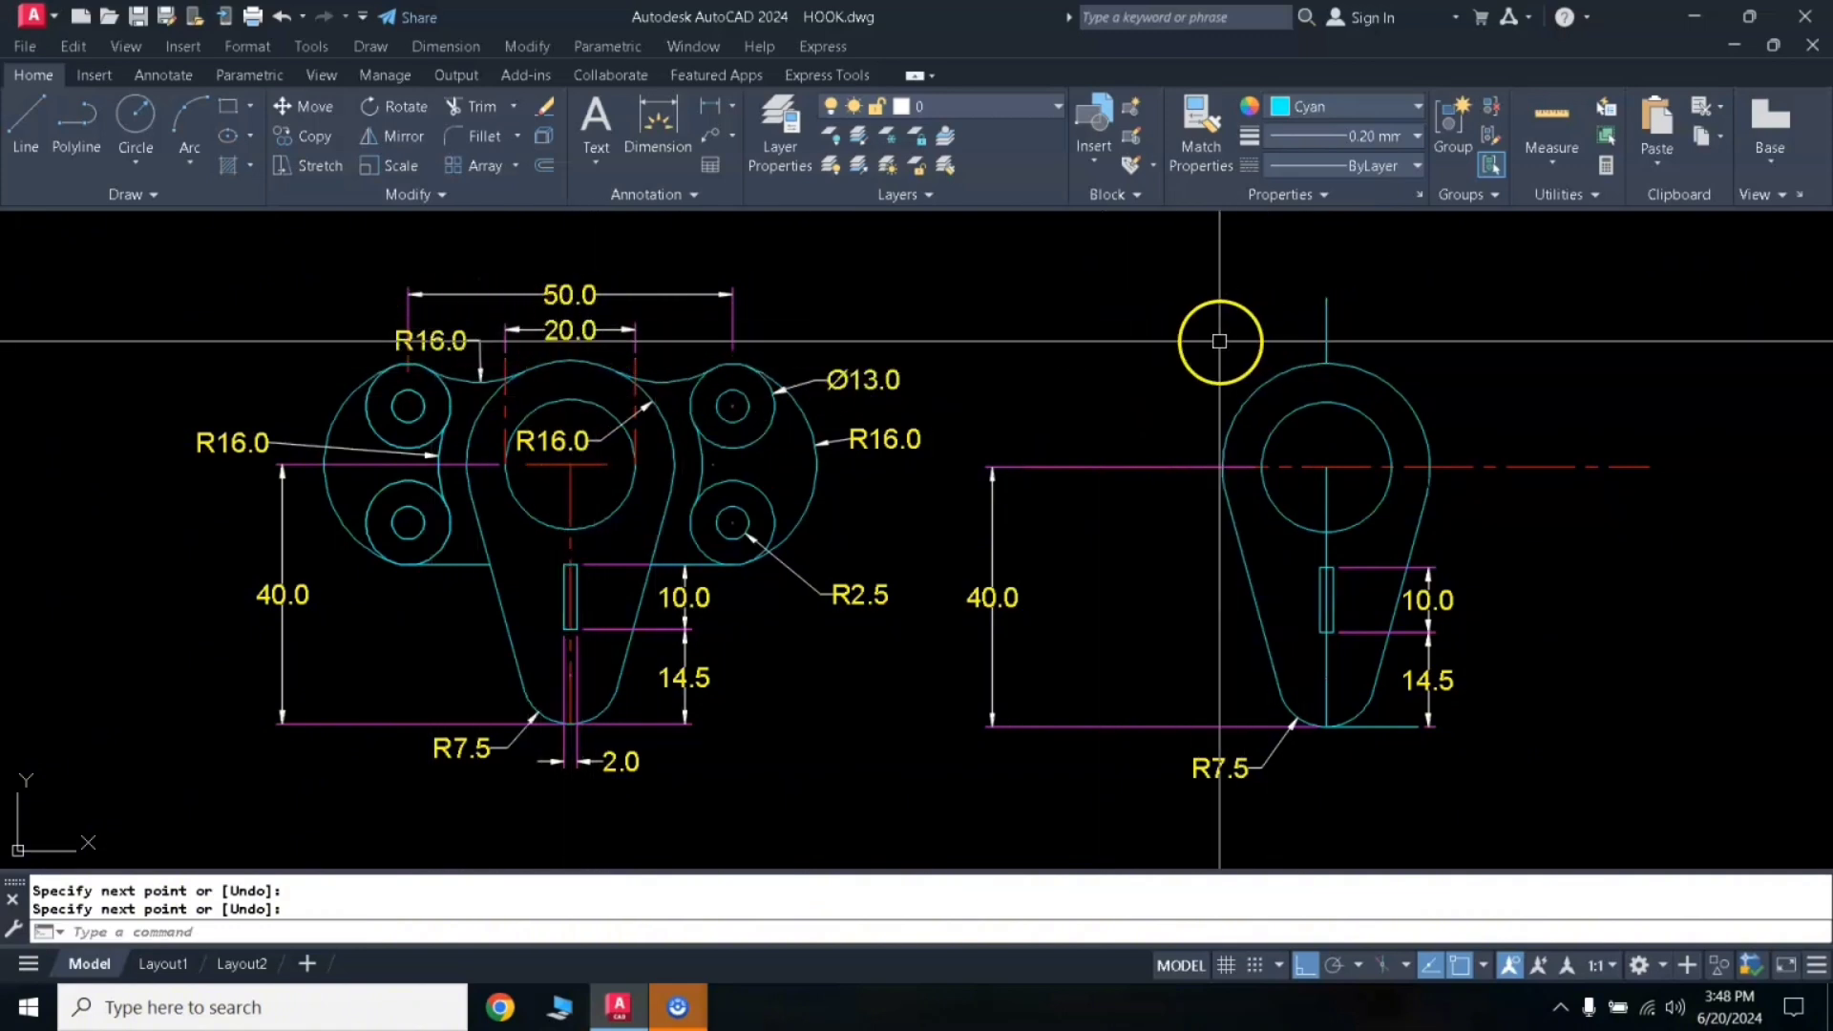
Step: Offset the short vertical line above the radius 16 circle by 25 to both sides
{"action": "type", "text": "o"}
{"action": "key", "text": "Return"}
{"action": "type", "text": "25"}
{"action": "key", "text": "Return"}
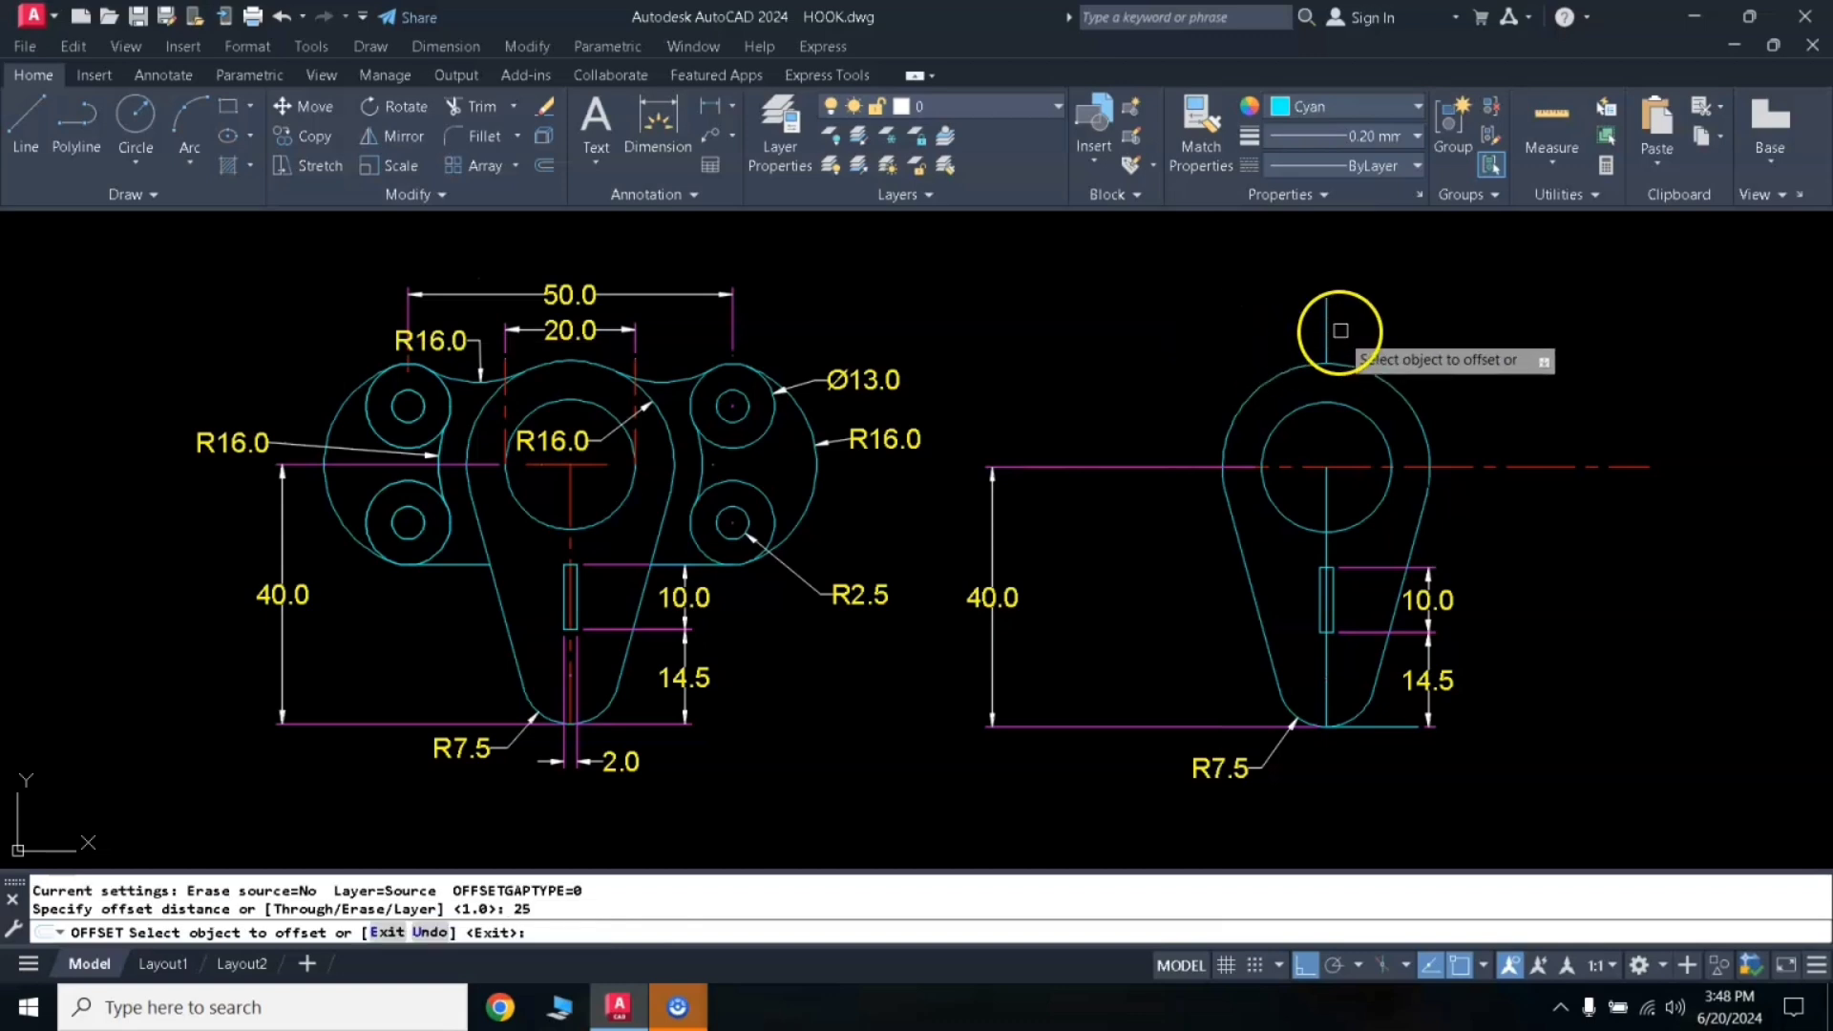
{"action": "left_click", "coordinate": [1329, 320]}
{"action": "left_click", "coordinate": [1381, 323]}
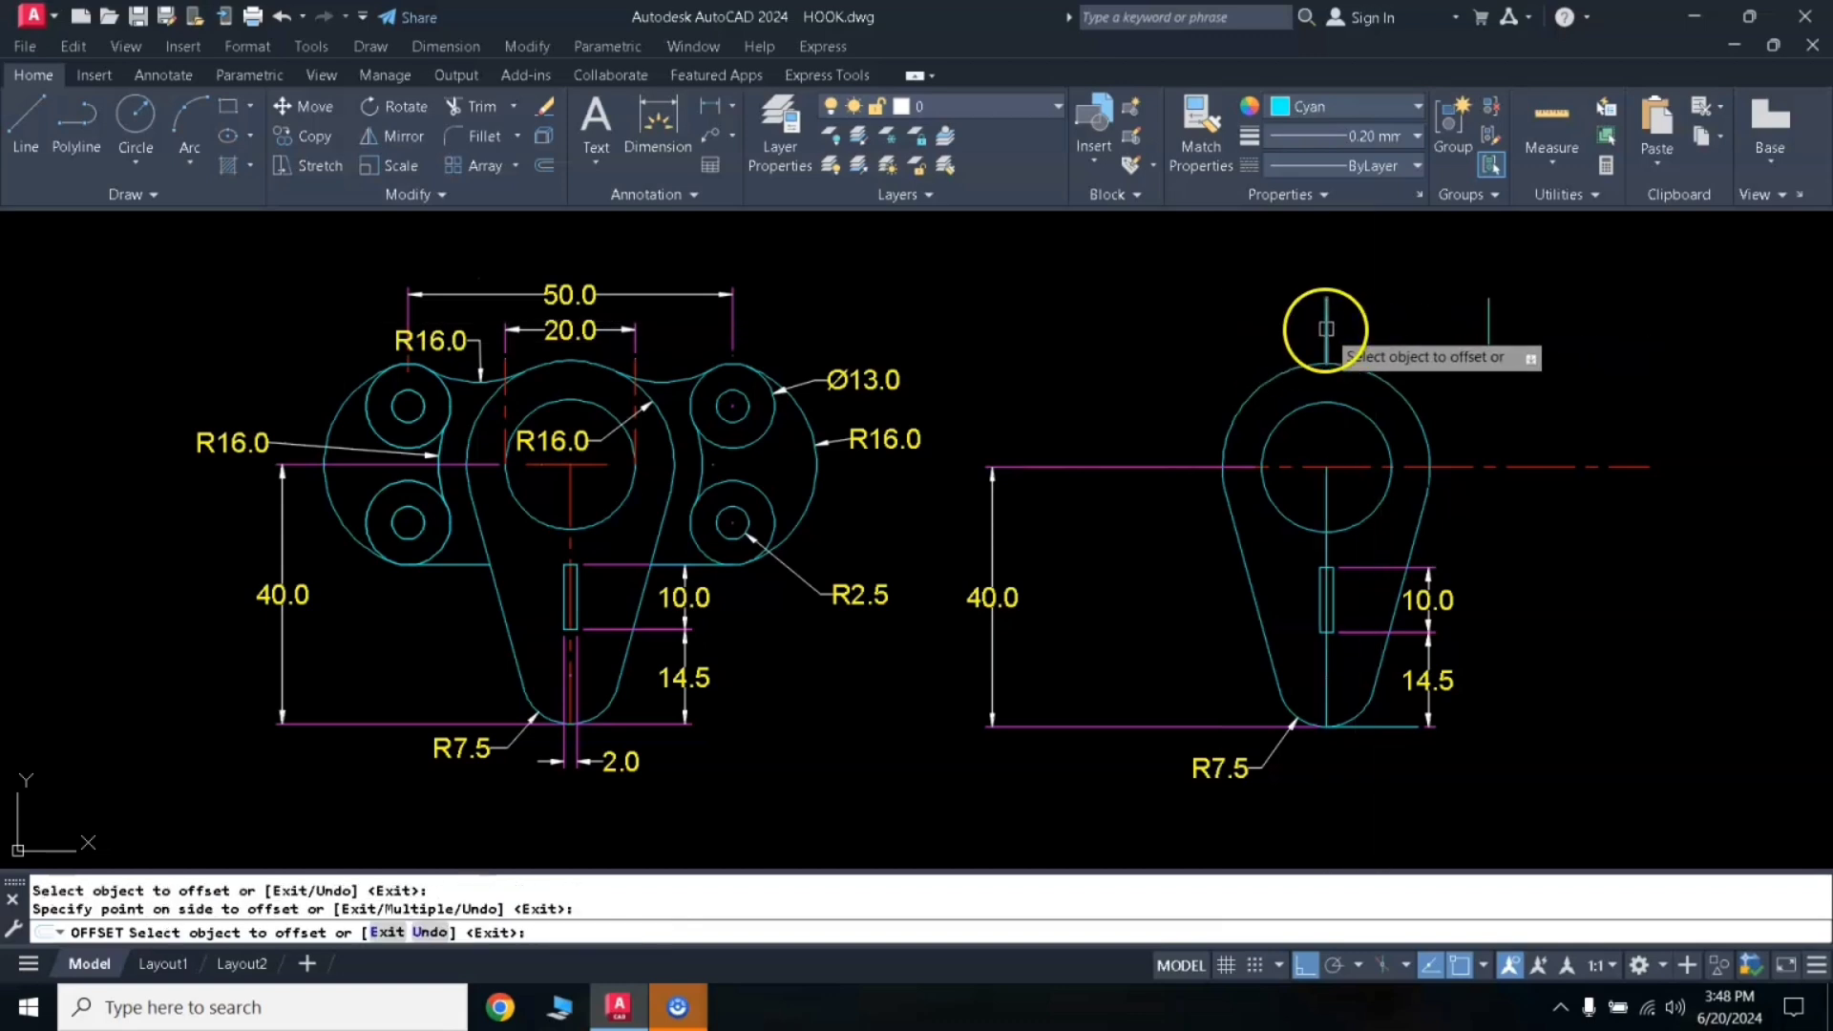
{"action": "left_click", "coordinate": [1326, 329]}
{"action": "left_click", "coordinate": [1219, 307]}
{"action": "key", "text": "Return"}
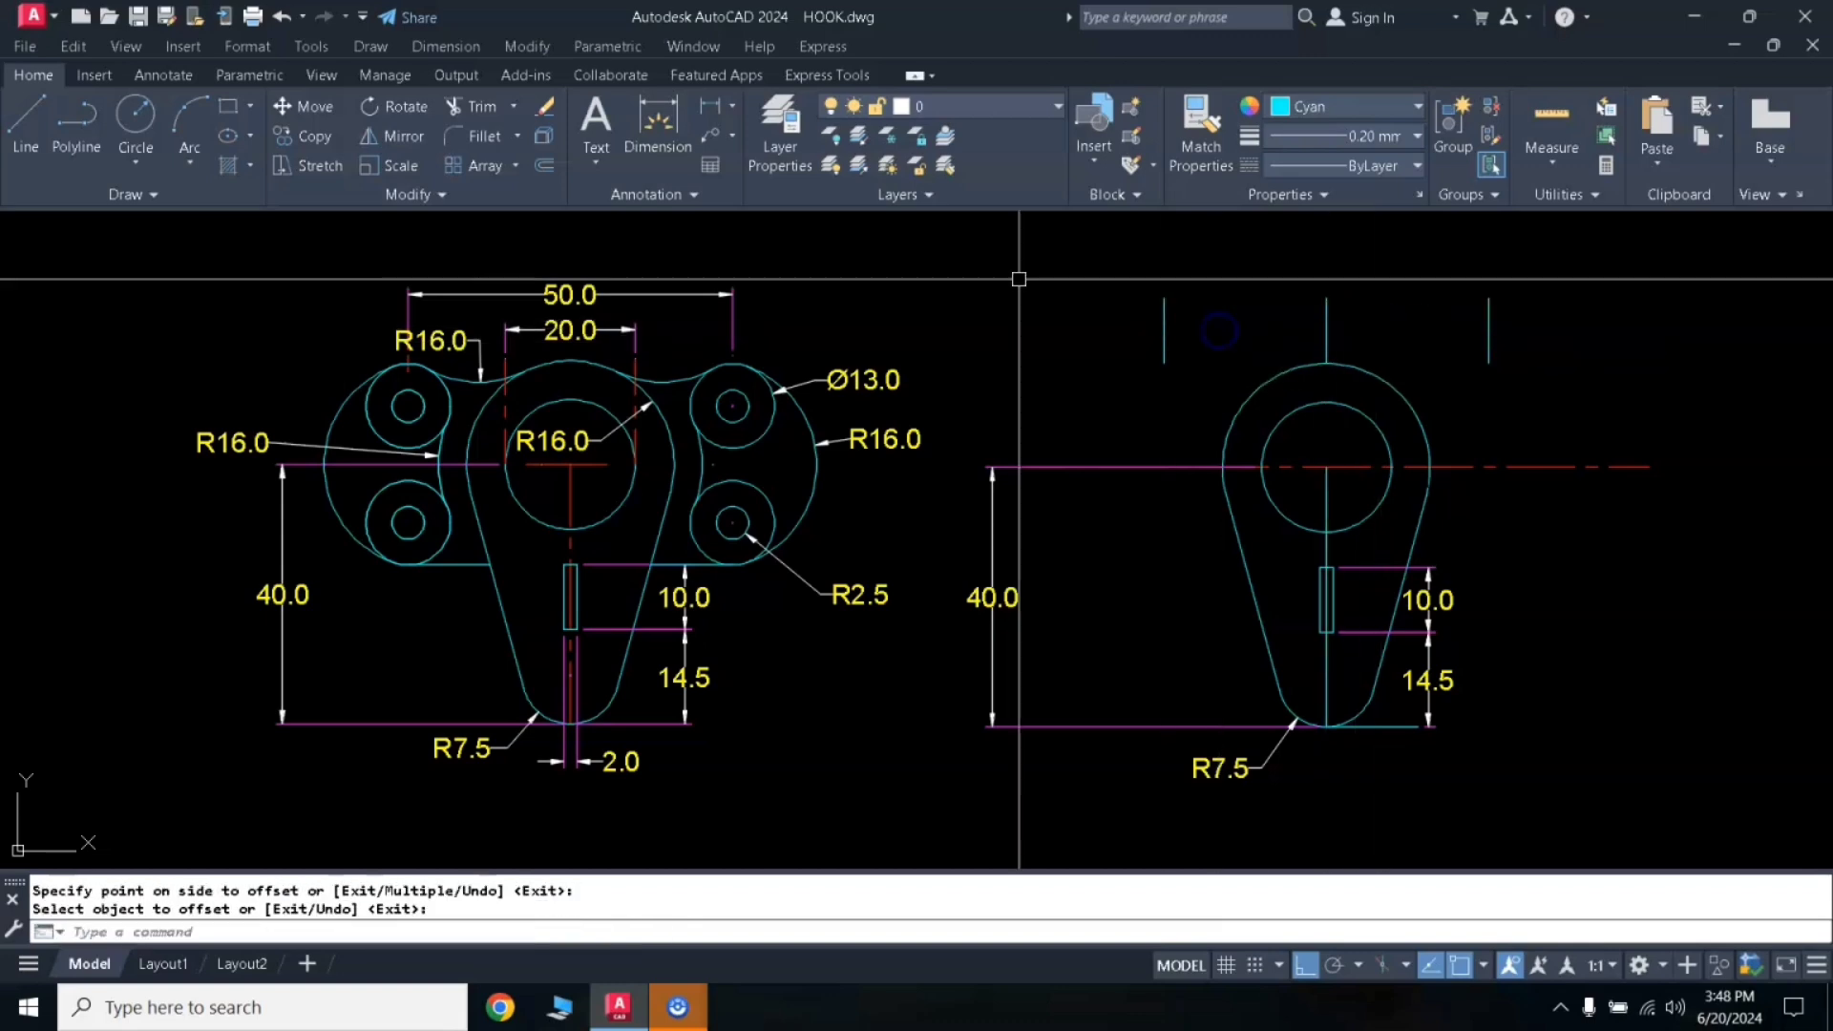
Step: Add a horizontal linear dimension between the upper ends of the two offset vertical lines, placed above them
{"action": "left_click", "coordinate": [708, 113]}
{"action": "left_click", "coordinate": [1163, 300]}
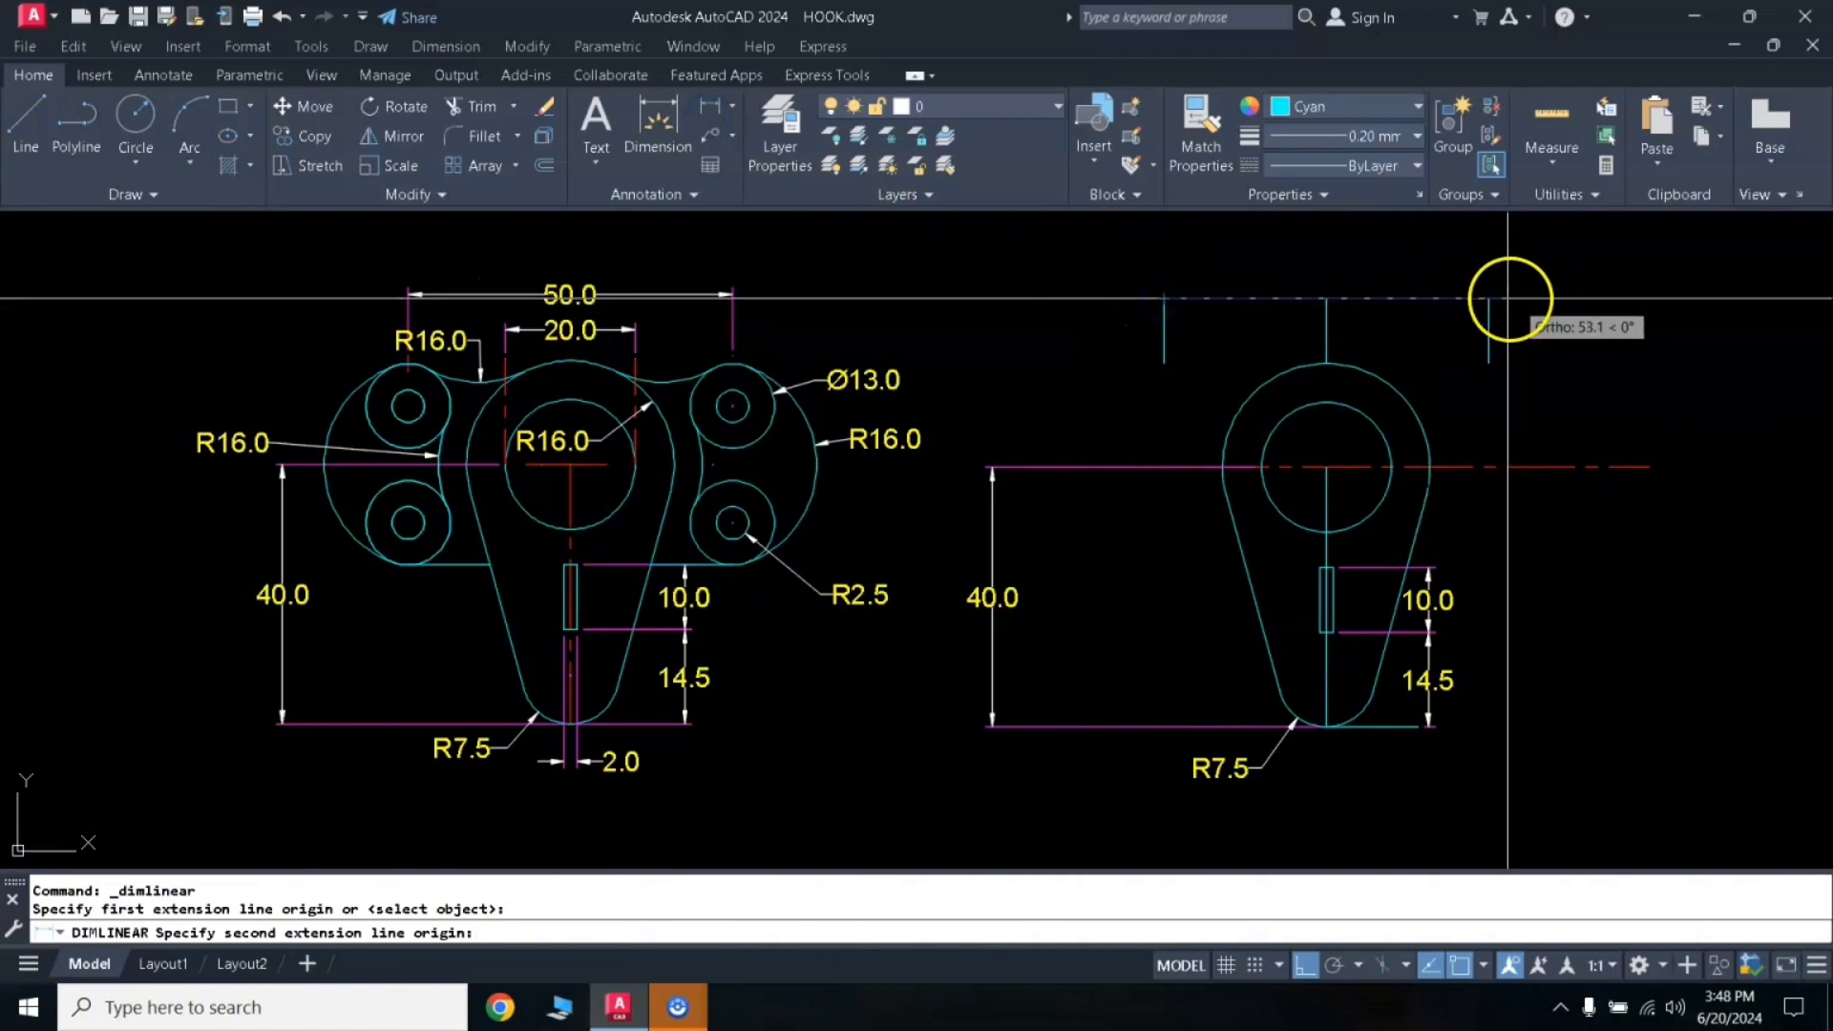
{"action": "left_click", "coordinate": [1488, 299]}
{"action": "left_click", "coordinate": [1518, 259]}
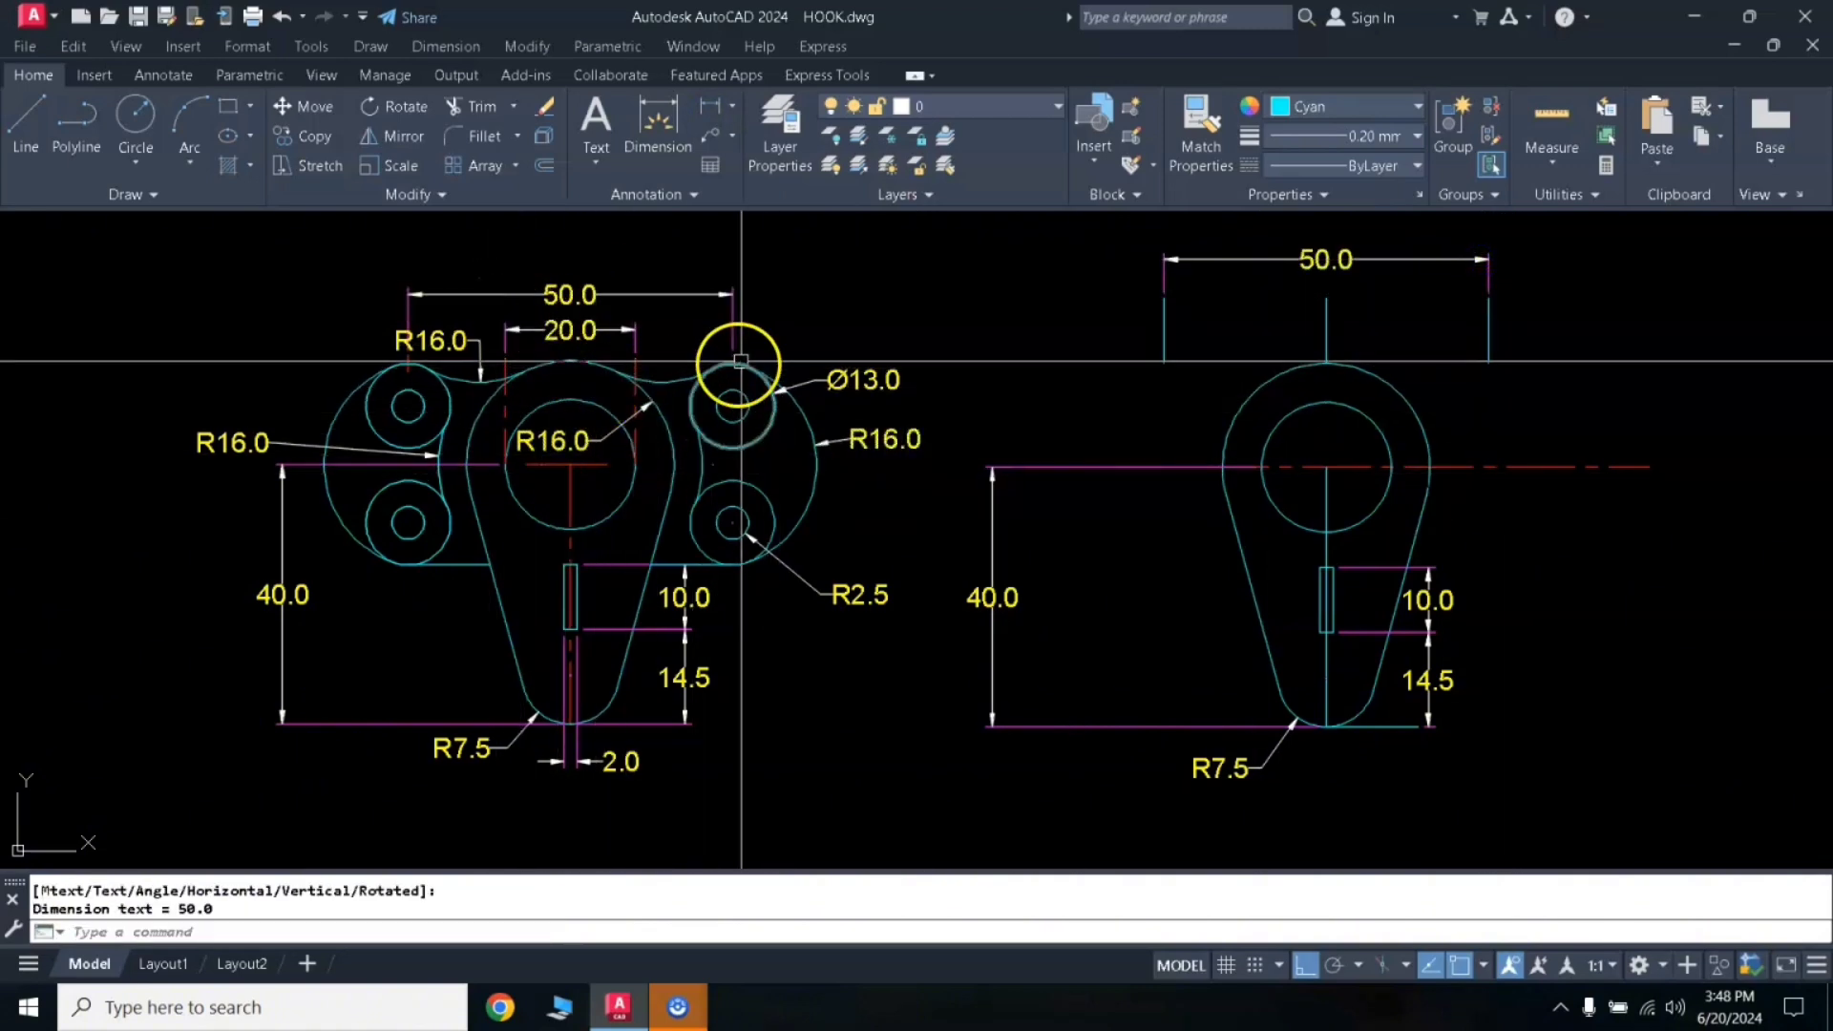
Step: Stretch the lower end of the right offset line straight down to just below the level of the slot's upper edge
{"action": "left_click", "coordinate": [1486, 356]}
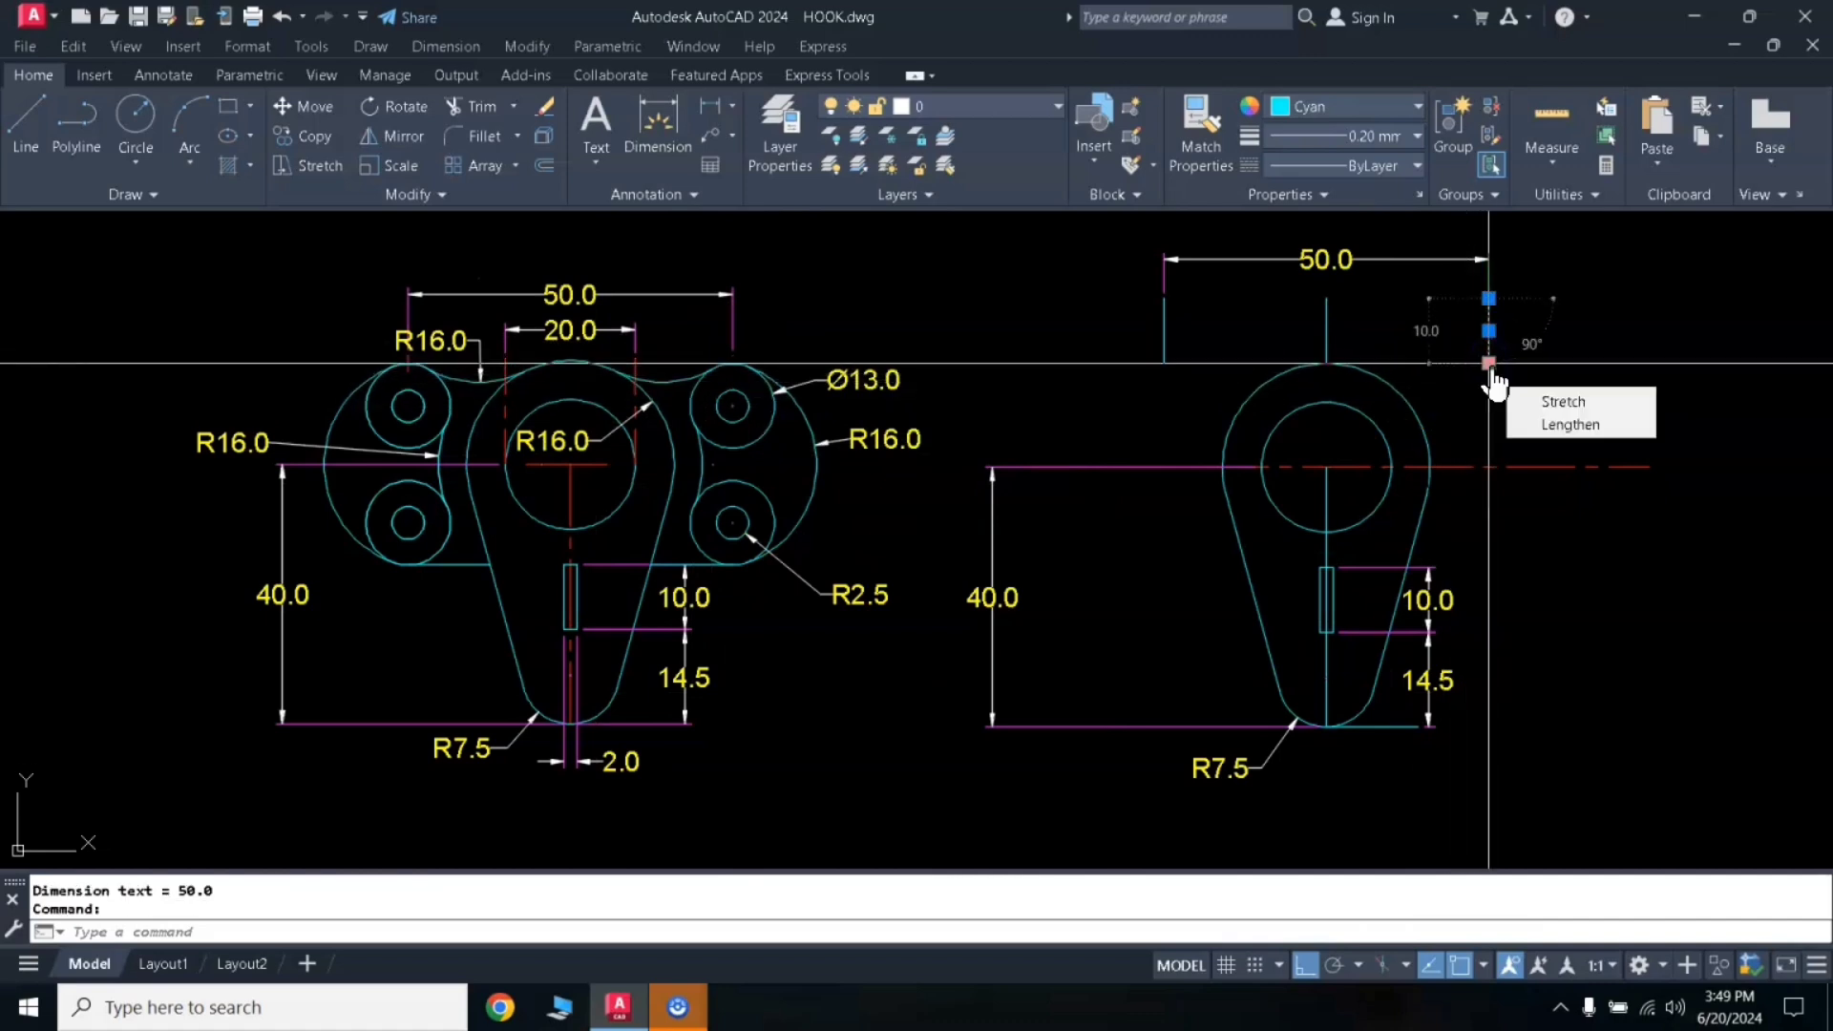
{"action": "left_click", "coordinate": [1488, 362]}
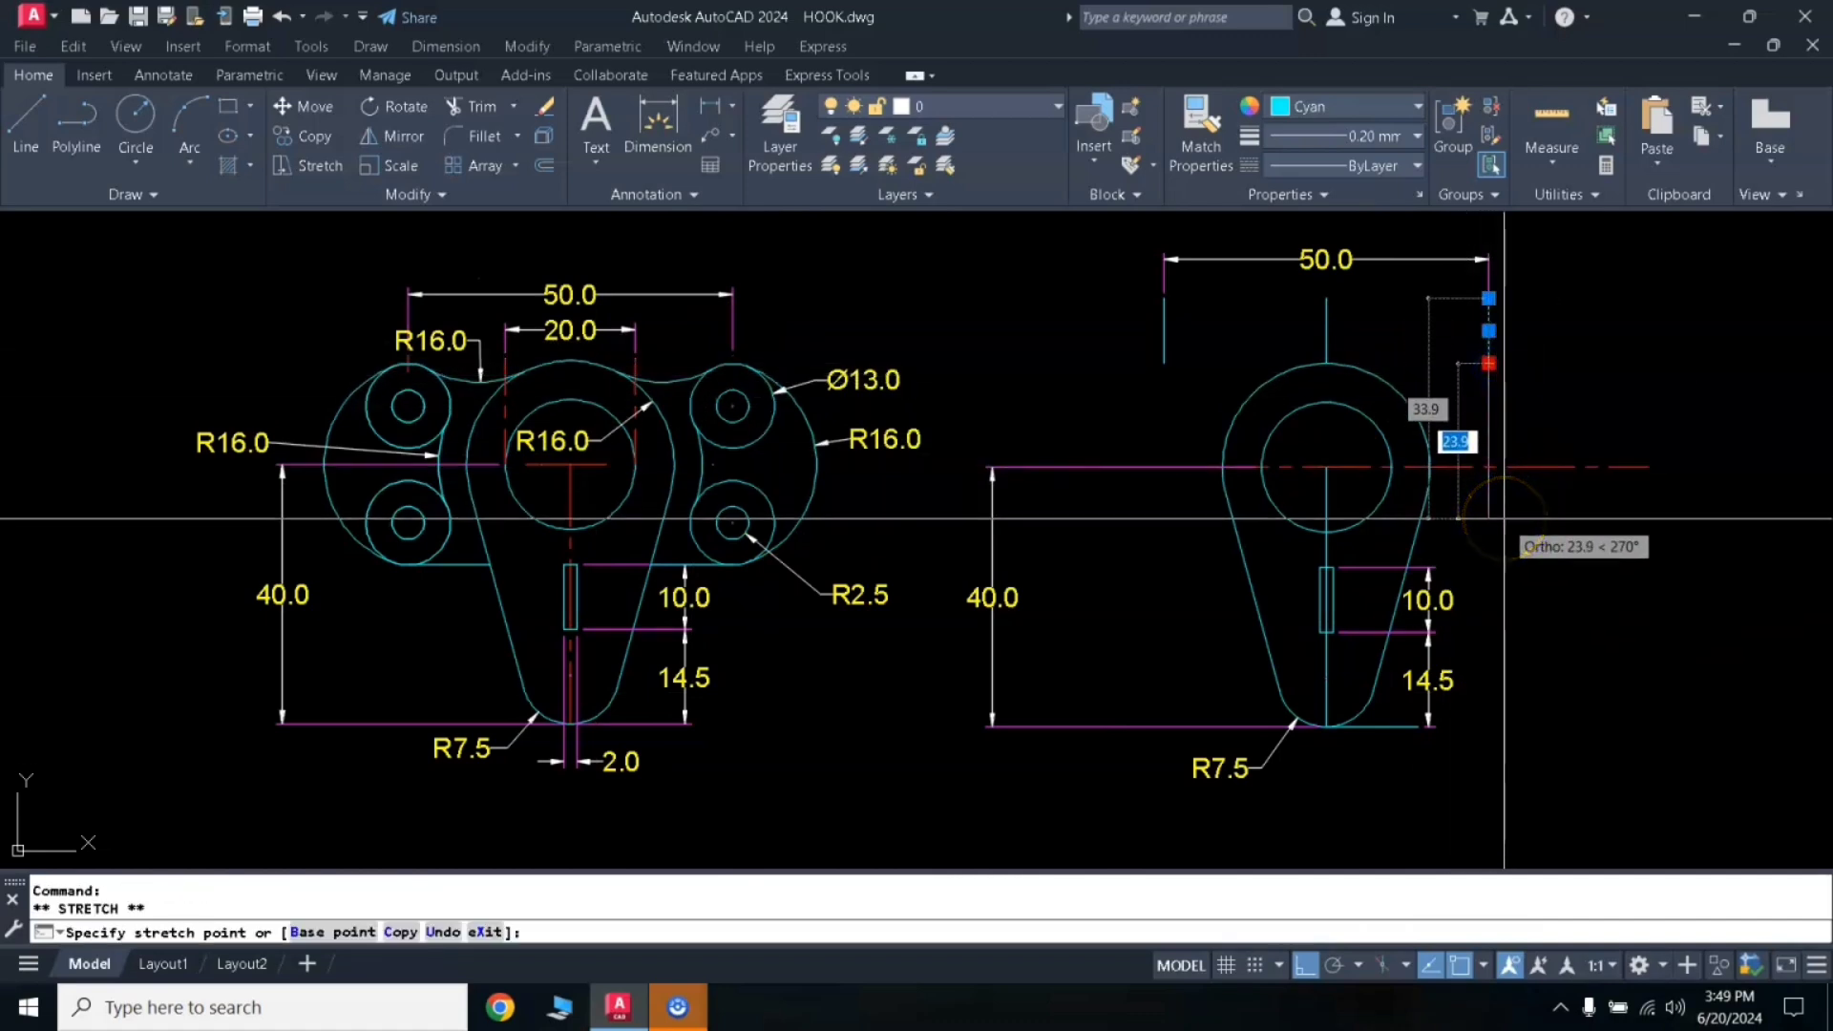
{"action": "left_click", "coordinate": [1517, 589]}
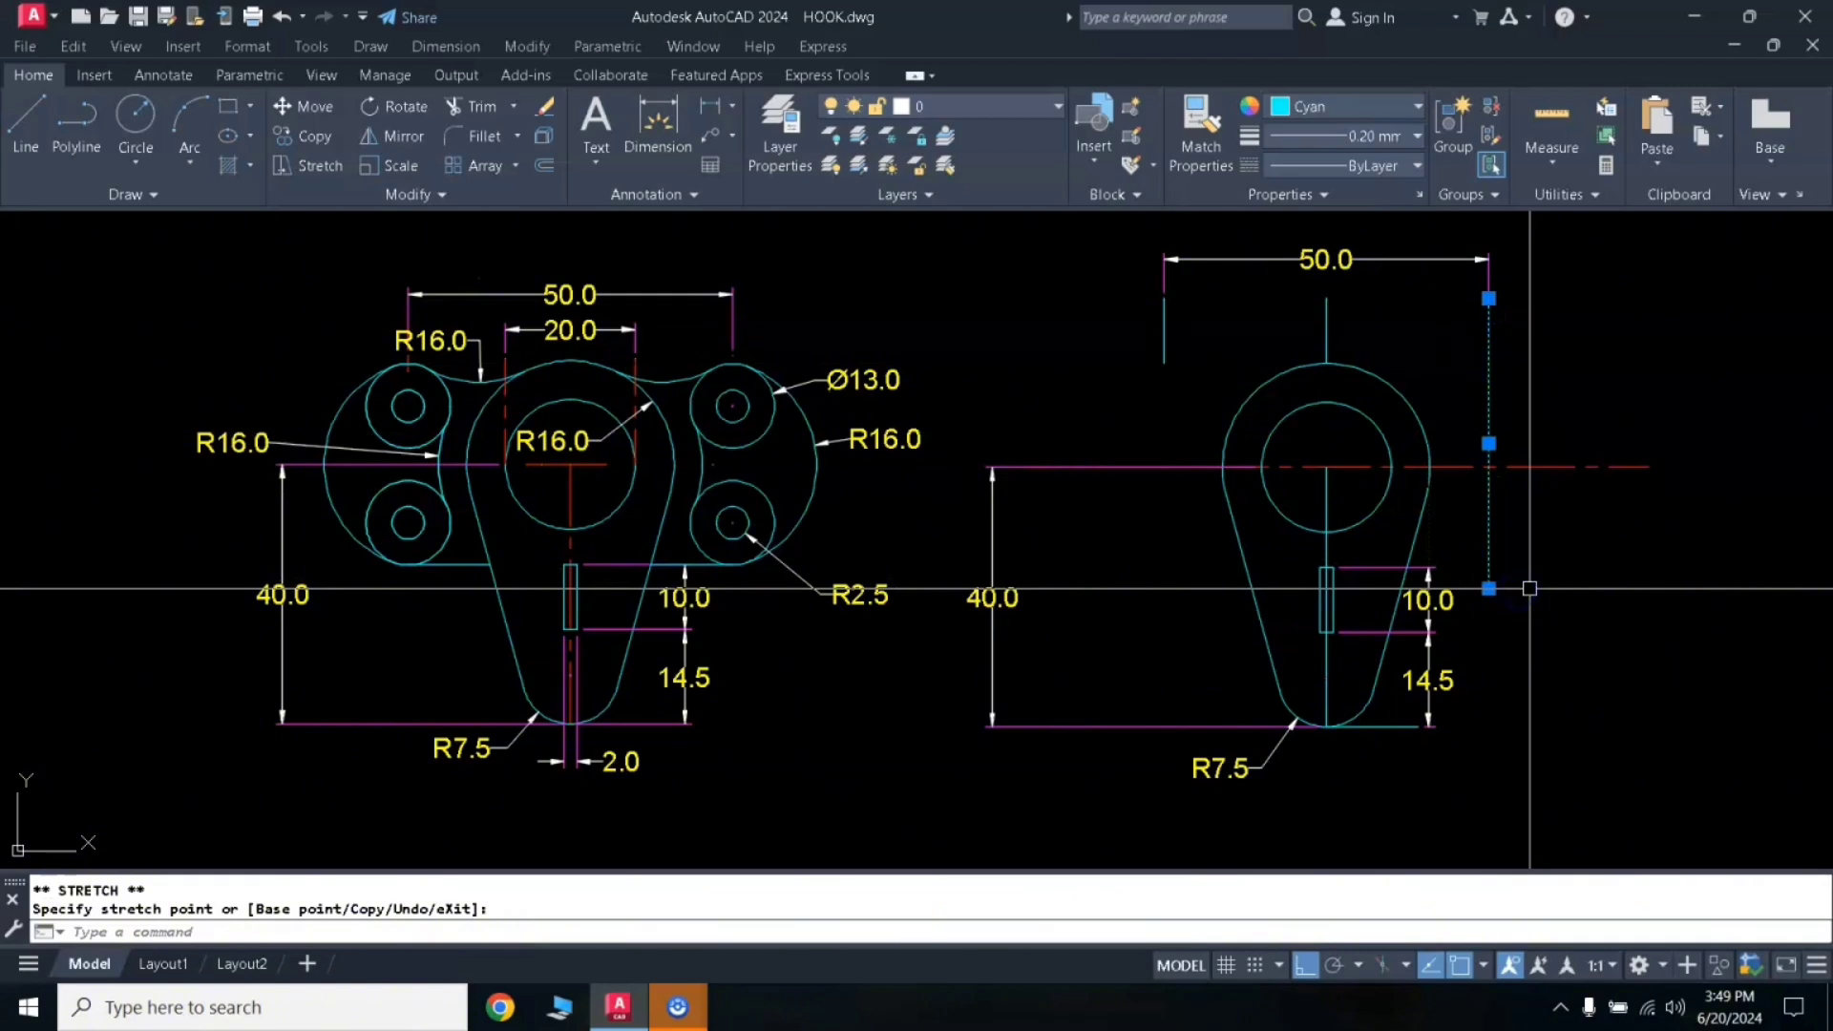
{"action": "key", "text": "Escape"}
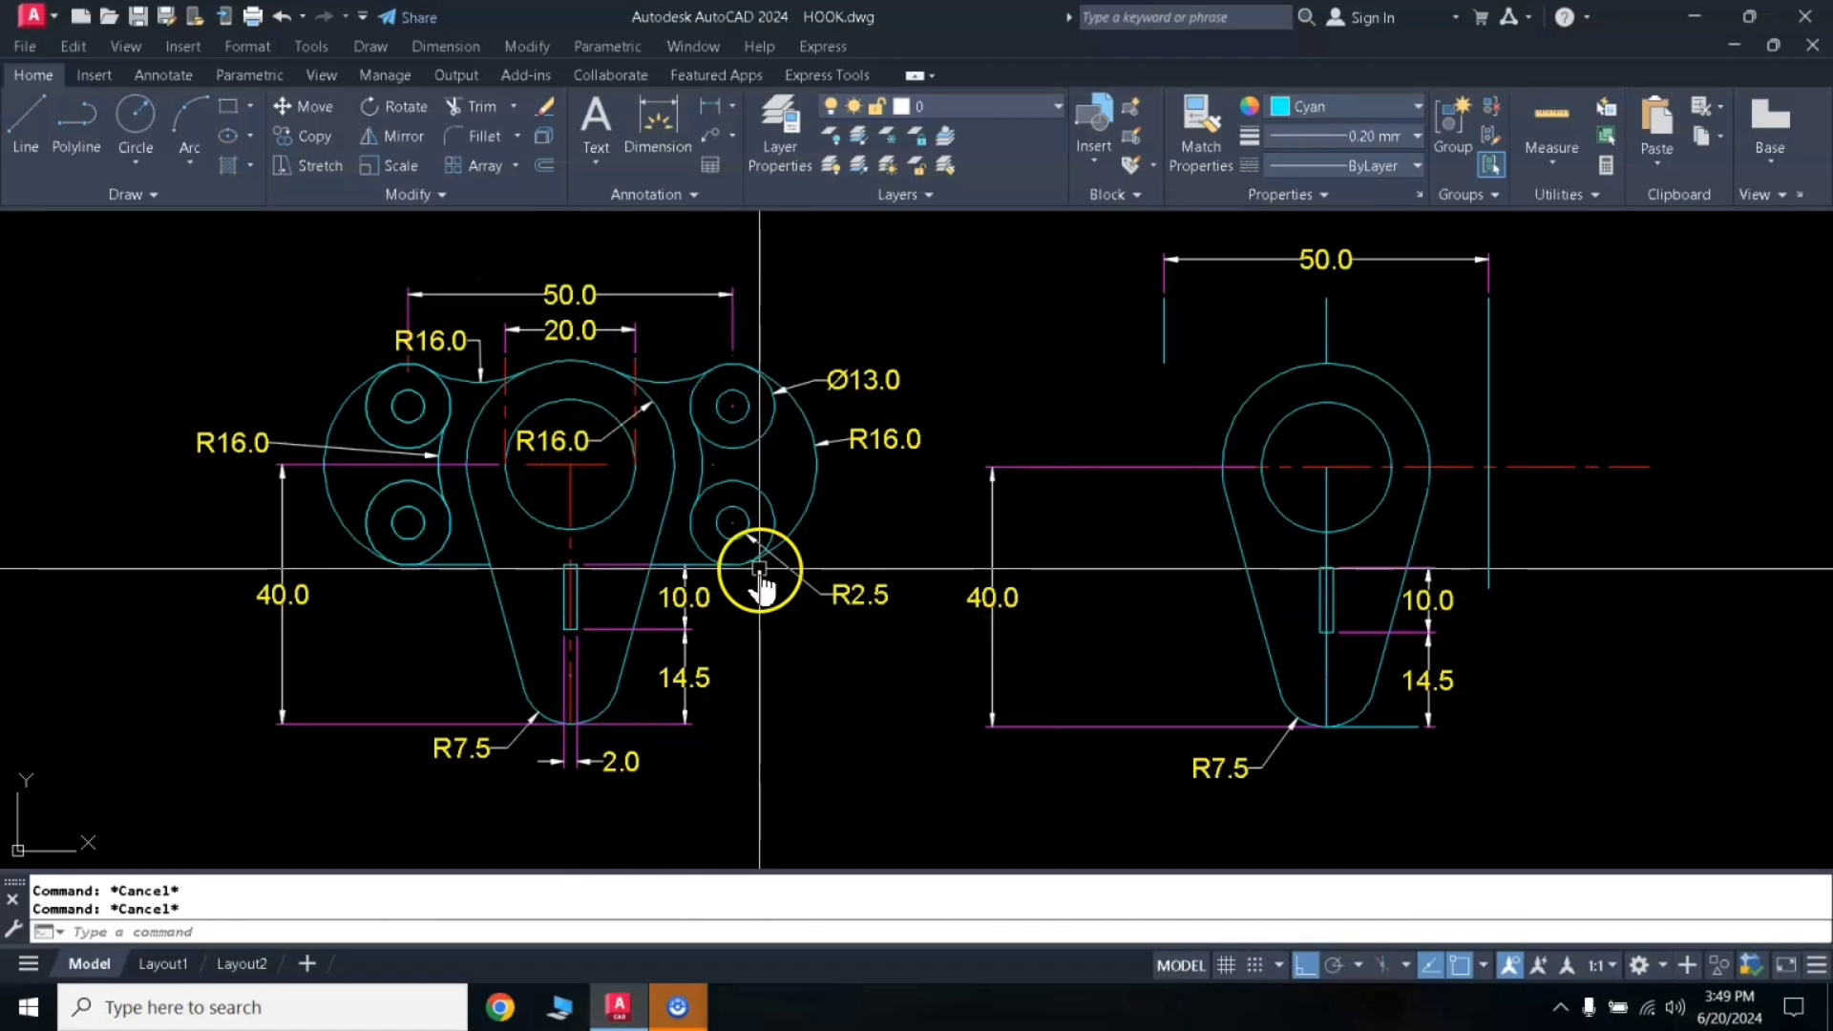
Step: Draw a horizontal line from the slot's upper edge past the right offset line, and trim the offset line's excess below it
{"action": "type", "text": "tr"}
{"action": "key", "text": "Return"}
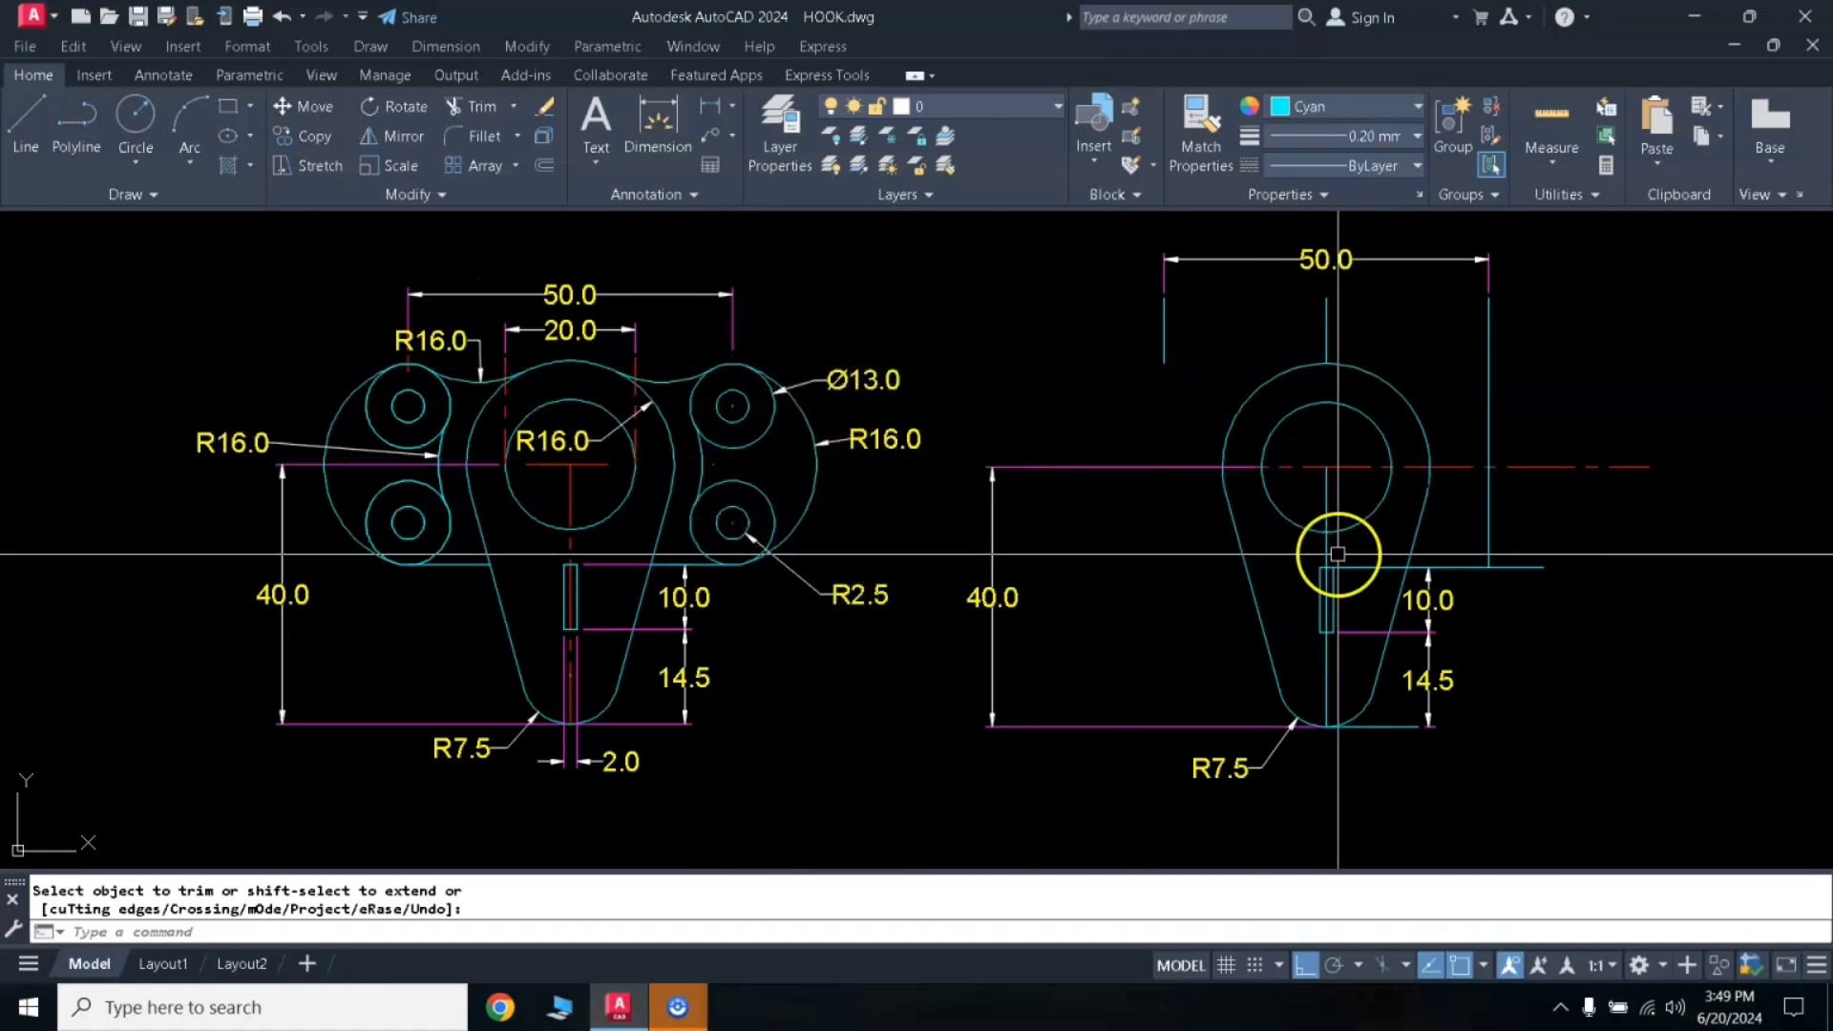
{"action": "key", "text": "Escape"}
Step: Draw a two-point circle of diameter 13 upward from the intersection of the right vertical and the horizontal line
{"action": "type", "text": "c"}
{"action": "key", "text": "Return"}
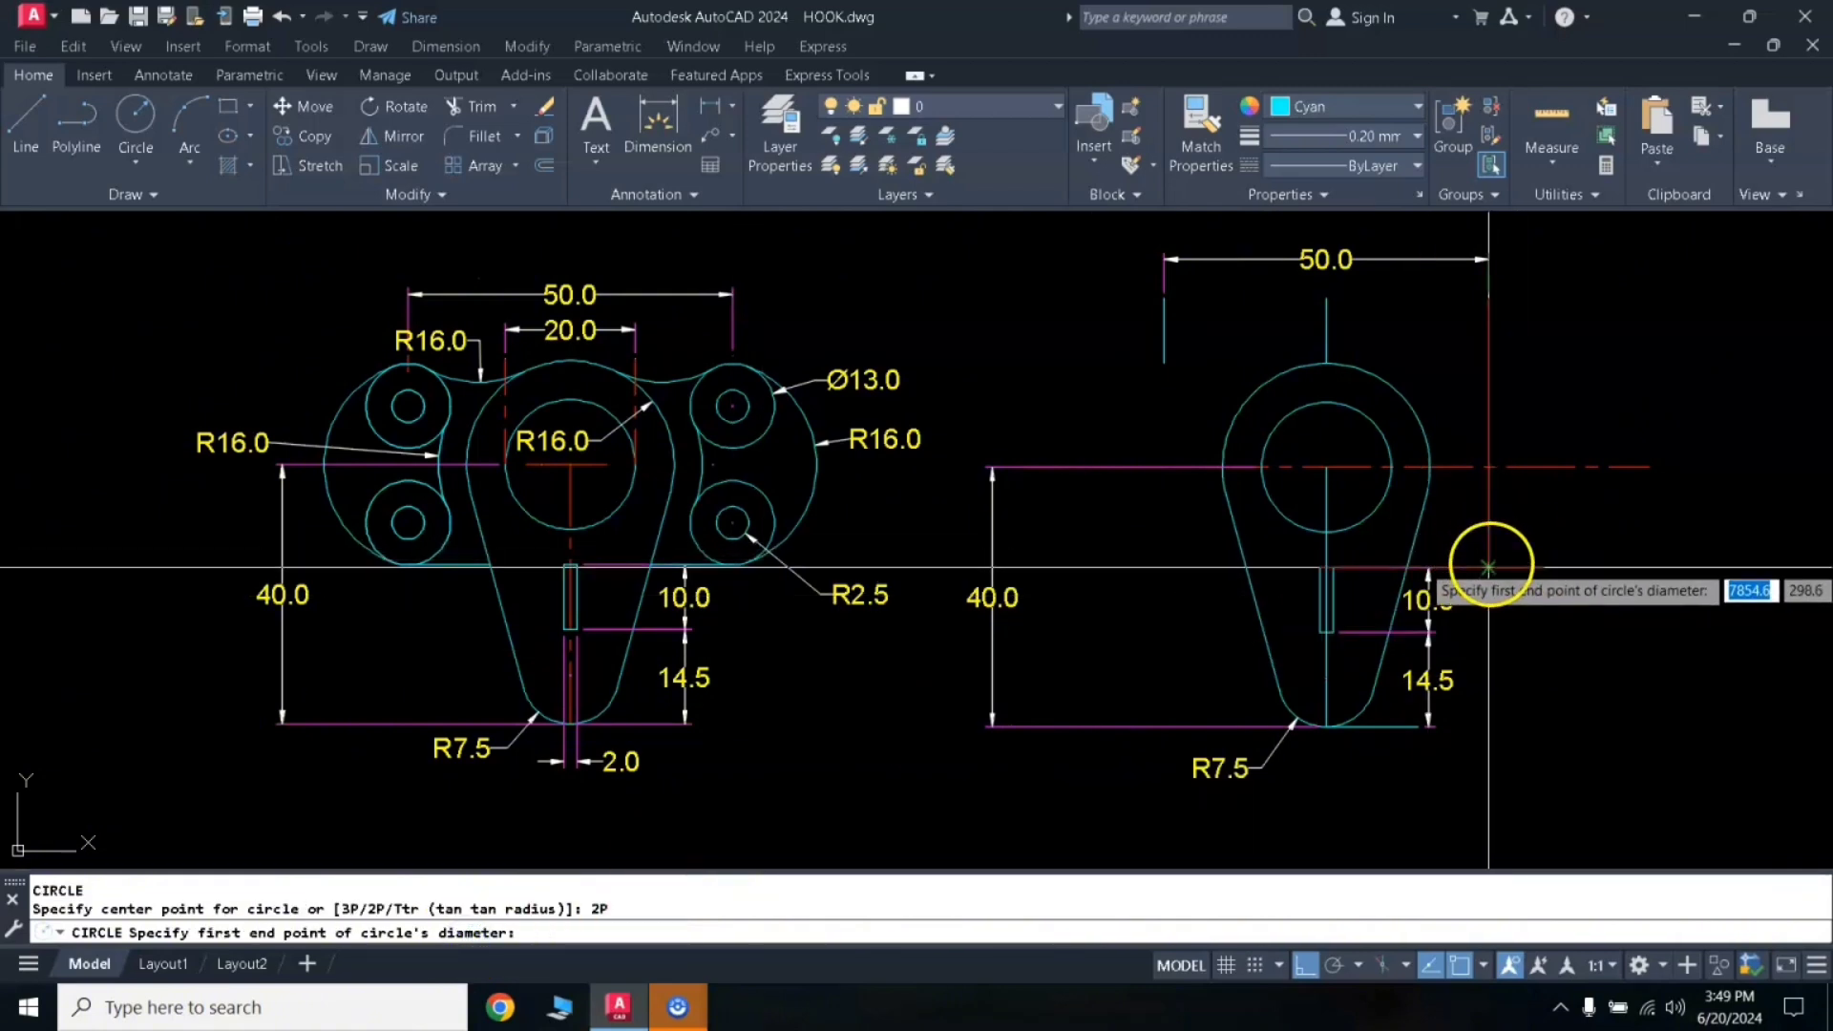
{"action": "left_click", "coordinate": [1487, 567]}
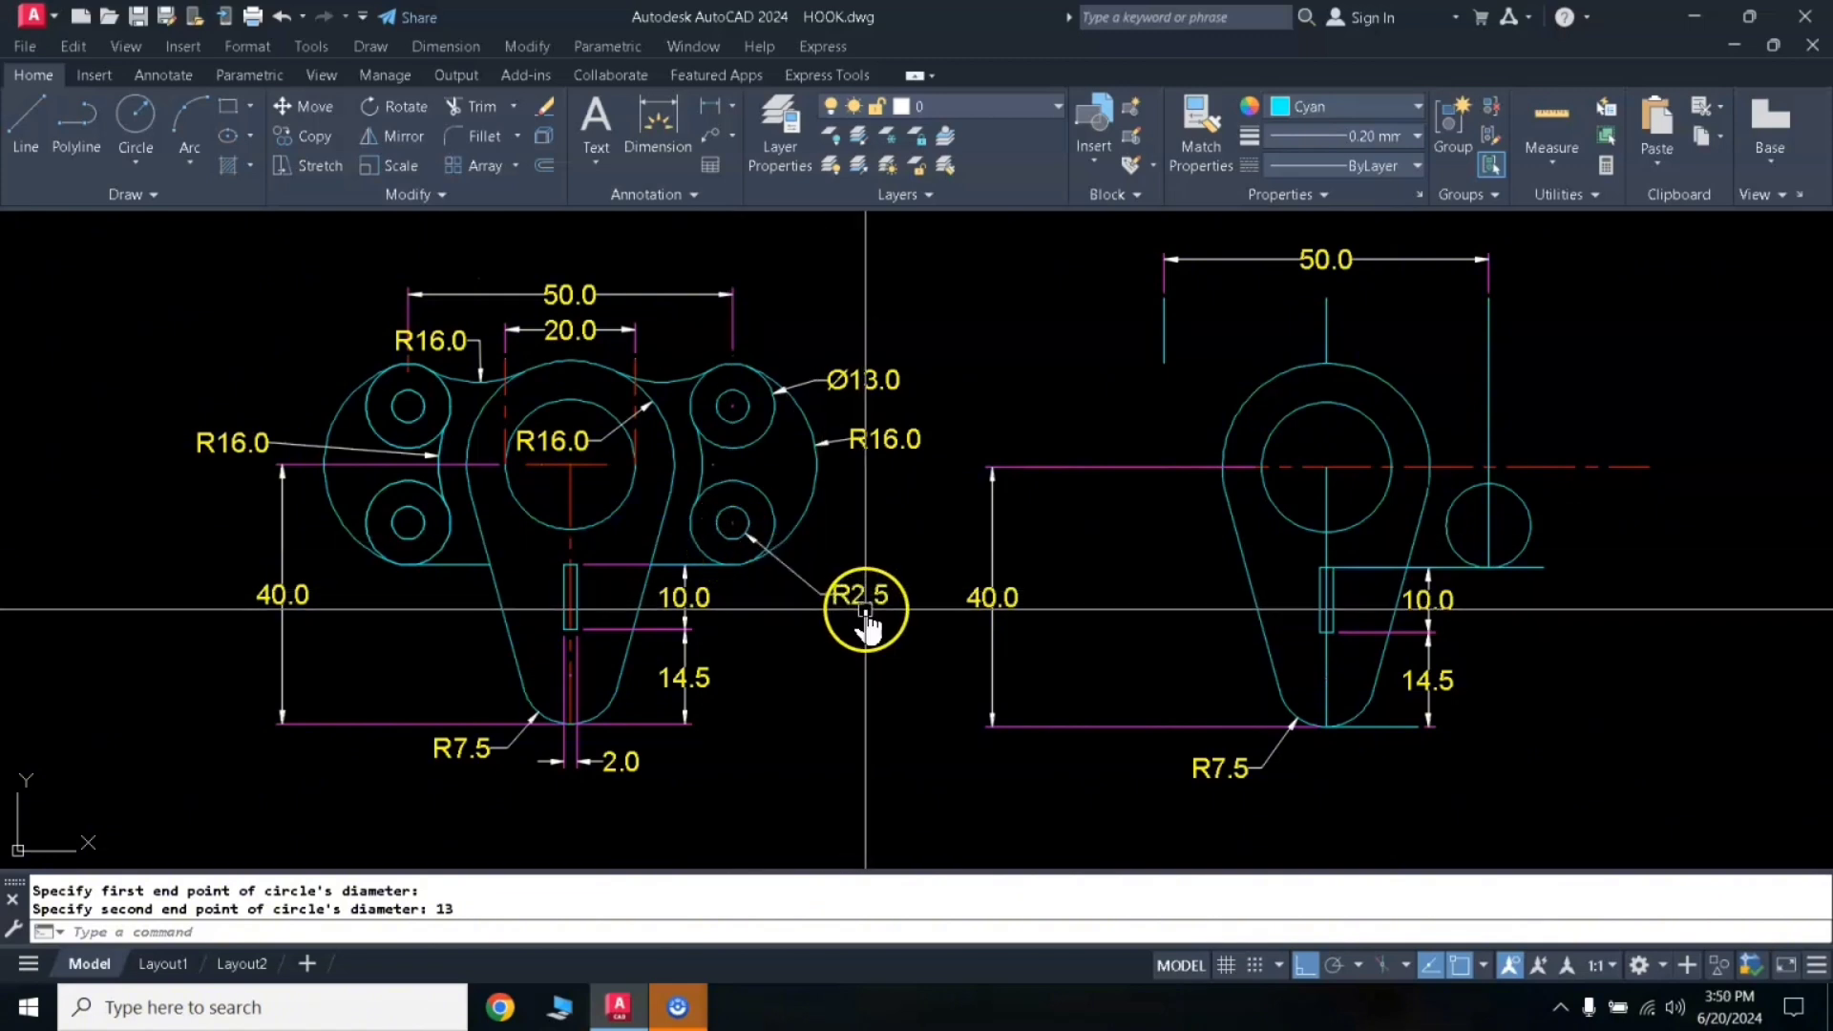
Step: Draw a concentric circle of radius 2.5 inside the diameter 13 circle
{"action": "type", "text": "c"}
{"action": "key", "text": "Return"}
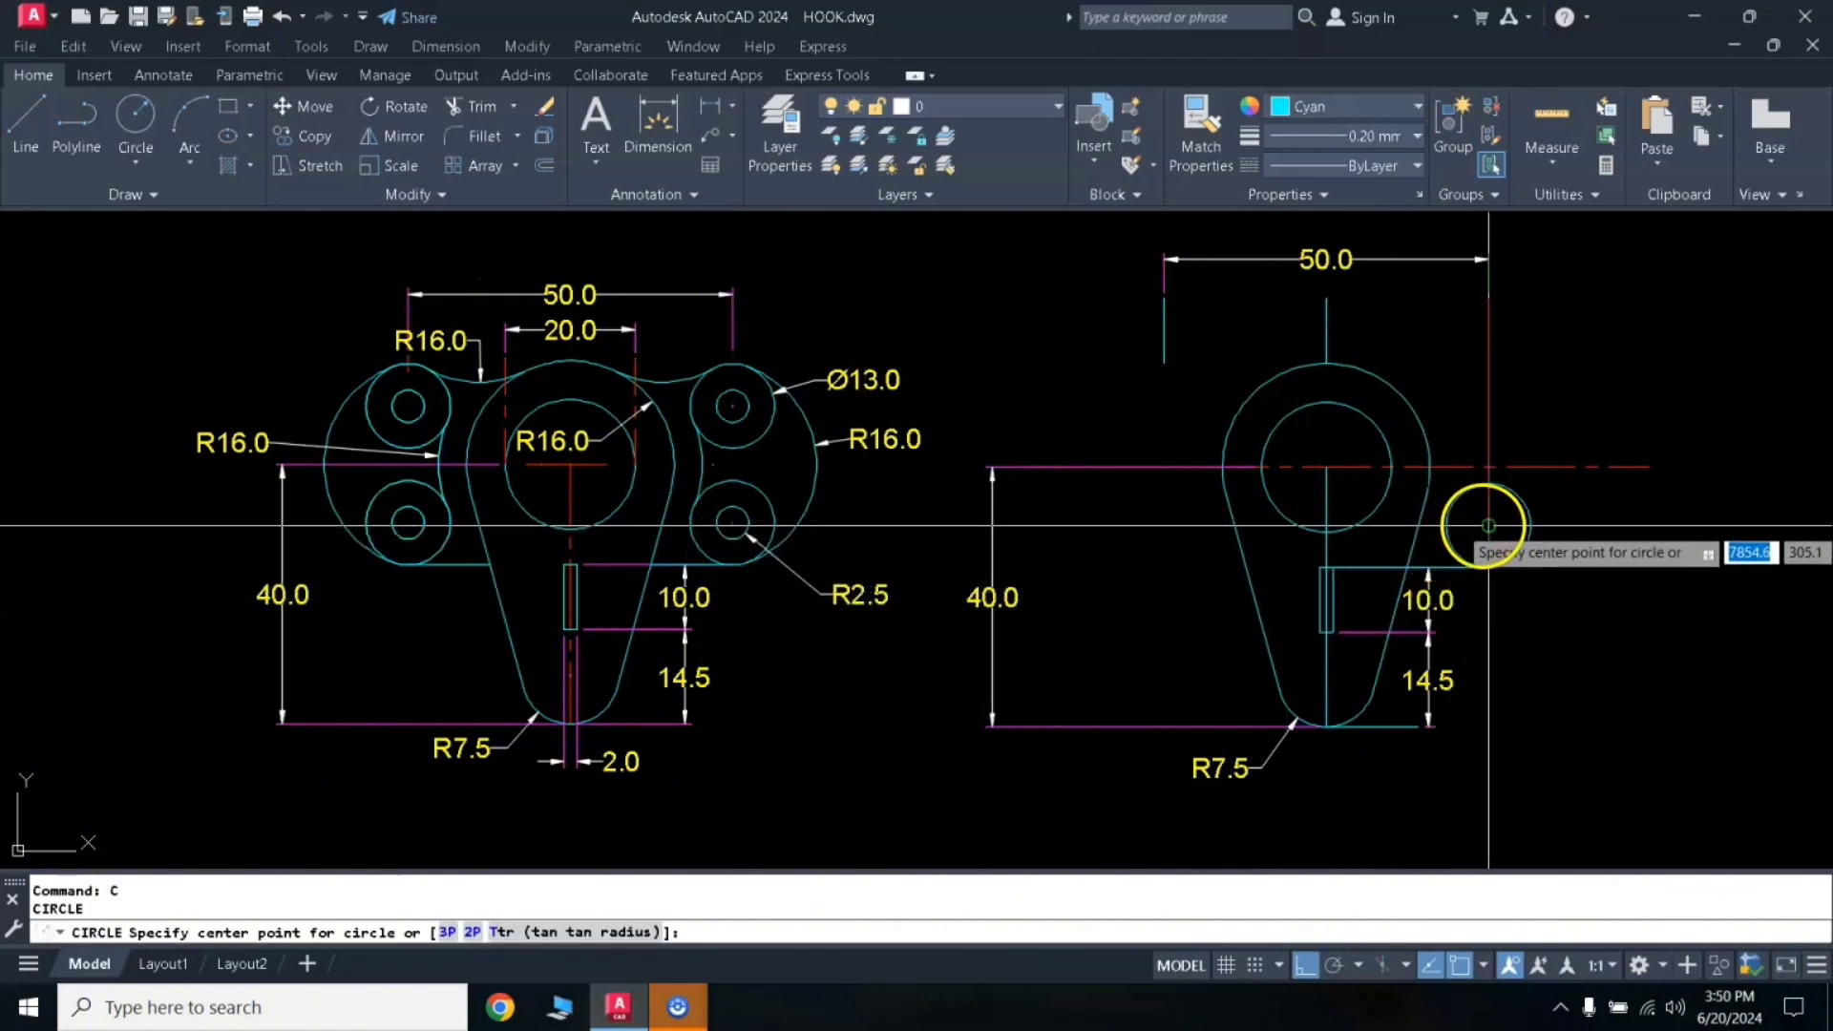
{"action": "left_click", "coordinate": [1488, 525]}
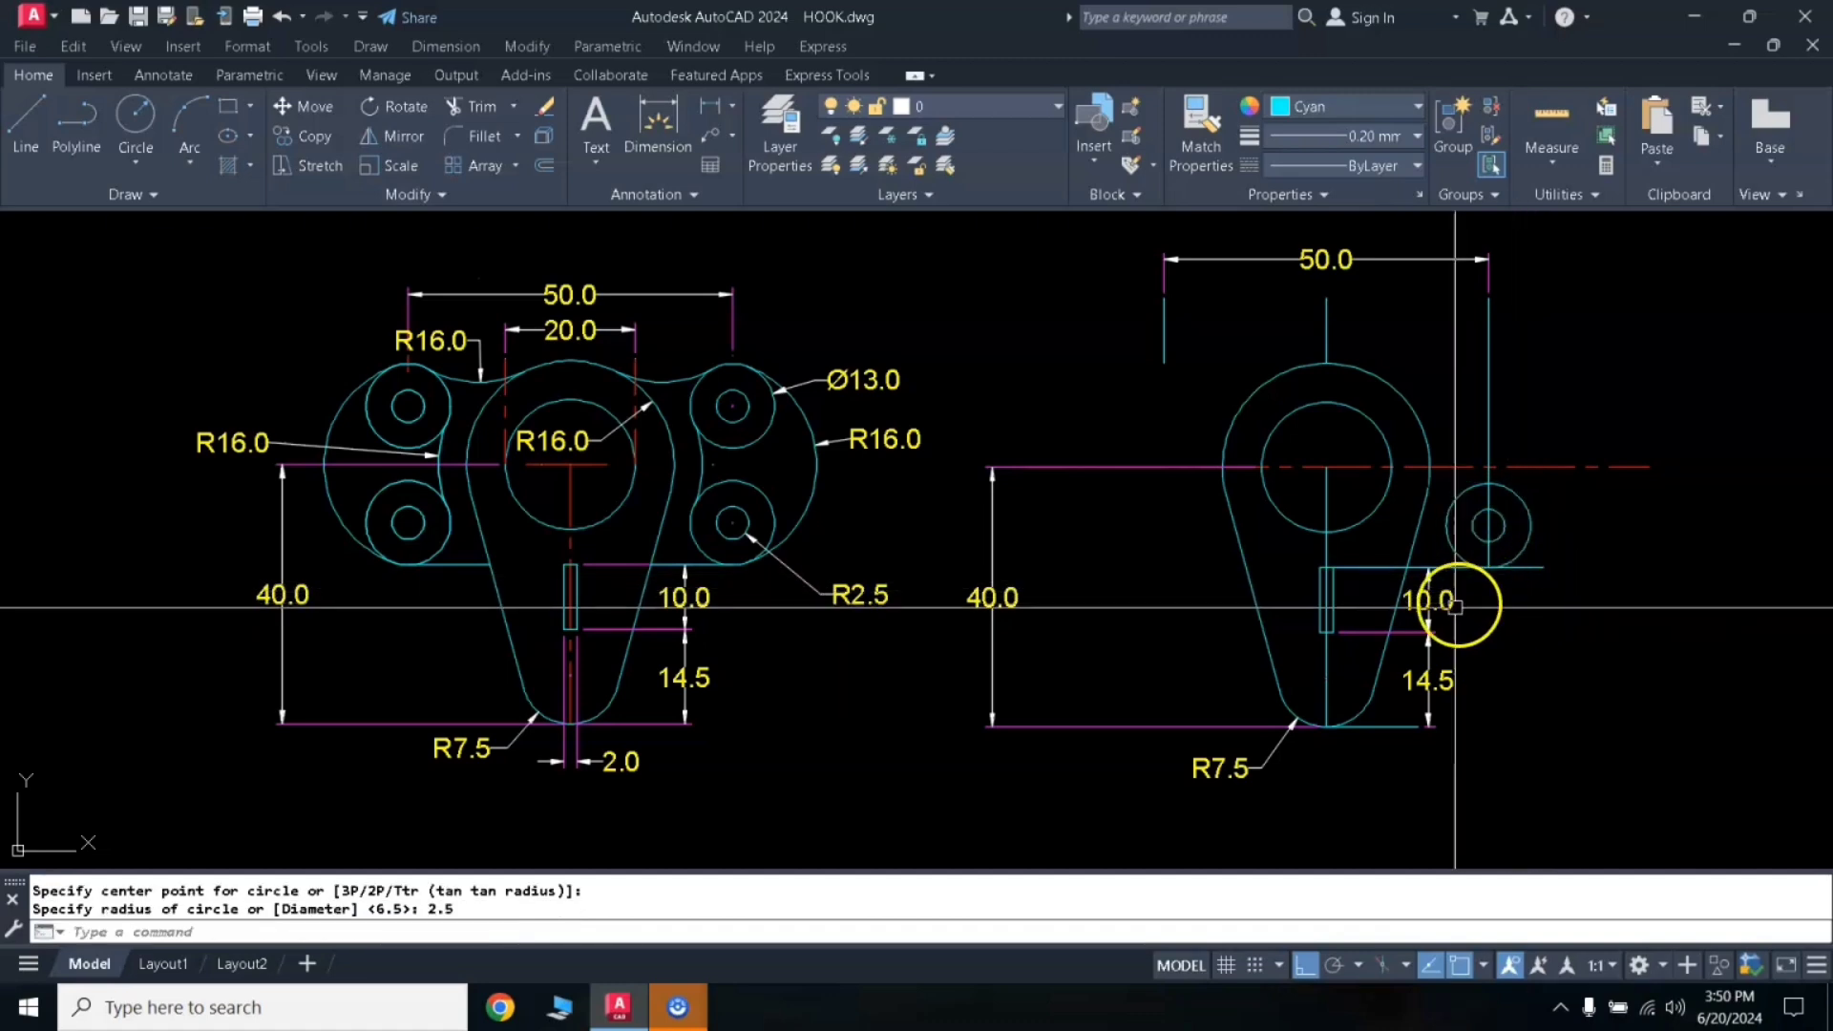
Step: Trim the horizontal line to run only from the arm's right edge to the lowest point of the diameter 13 circle
{"action": "left_click", "coordinate": [1411, 540]}
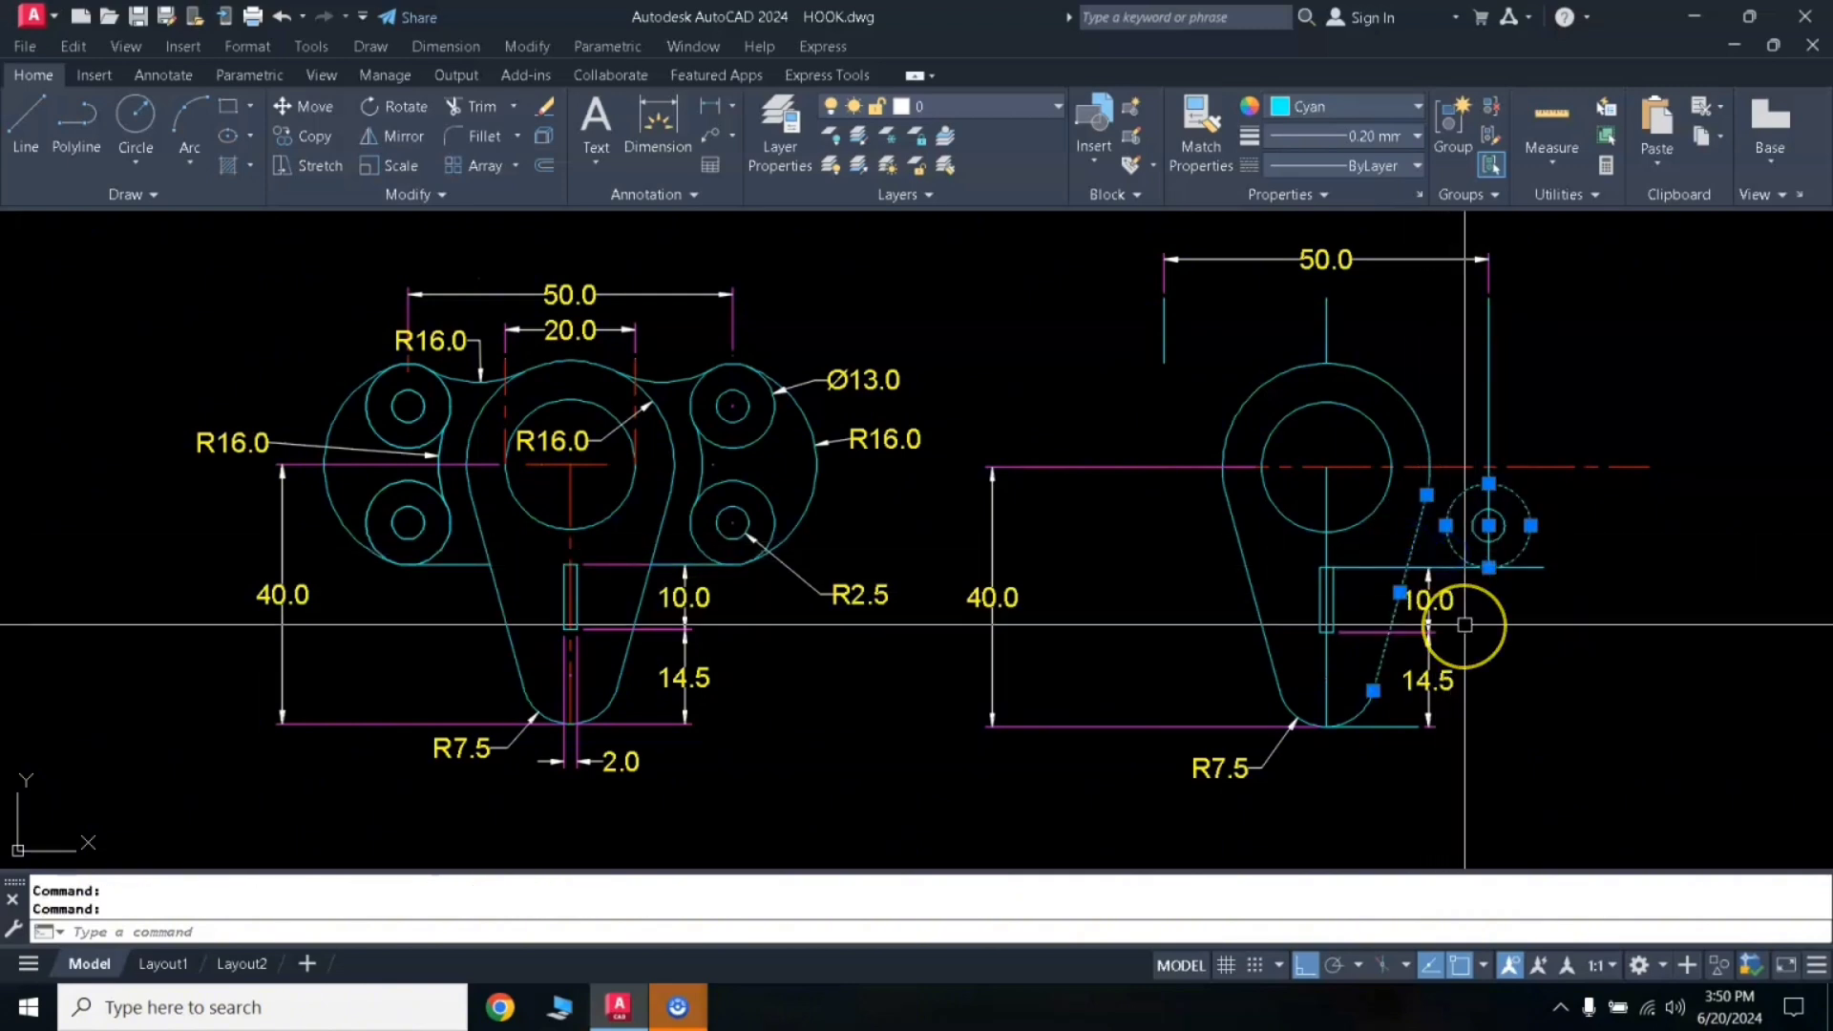
{"action": "type", "text": "r"}
{"action": "key", "text": "Return"}
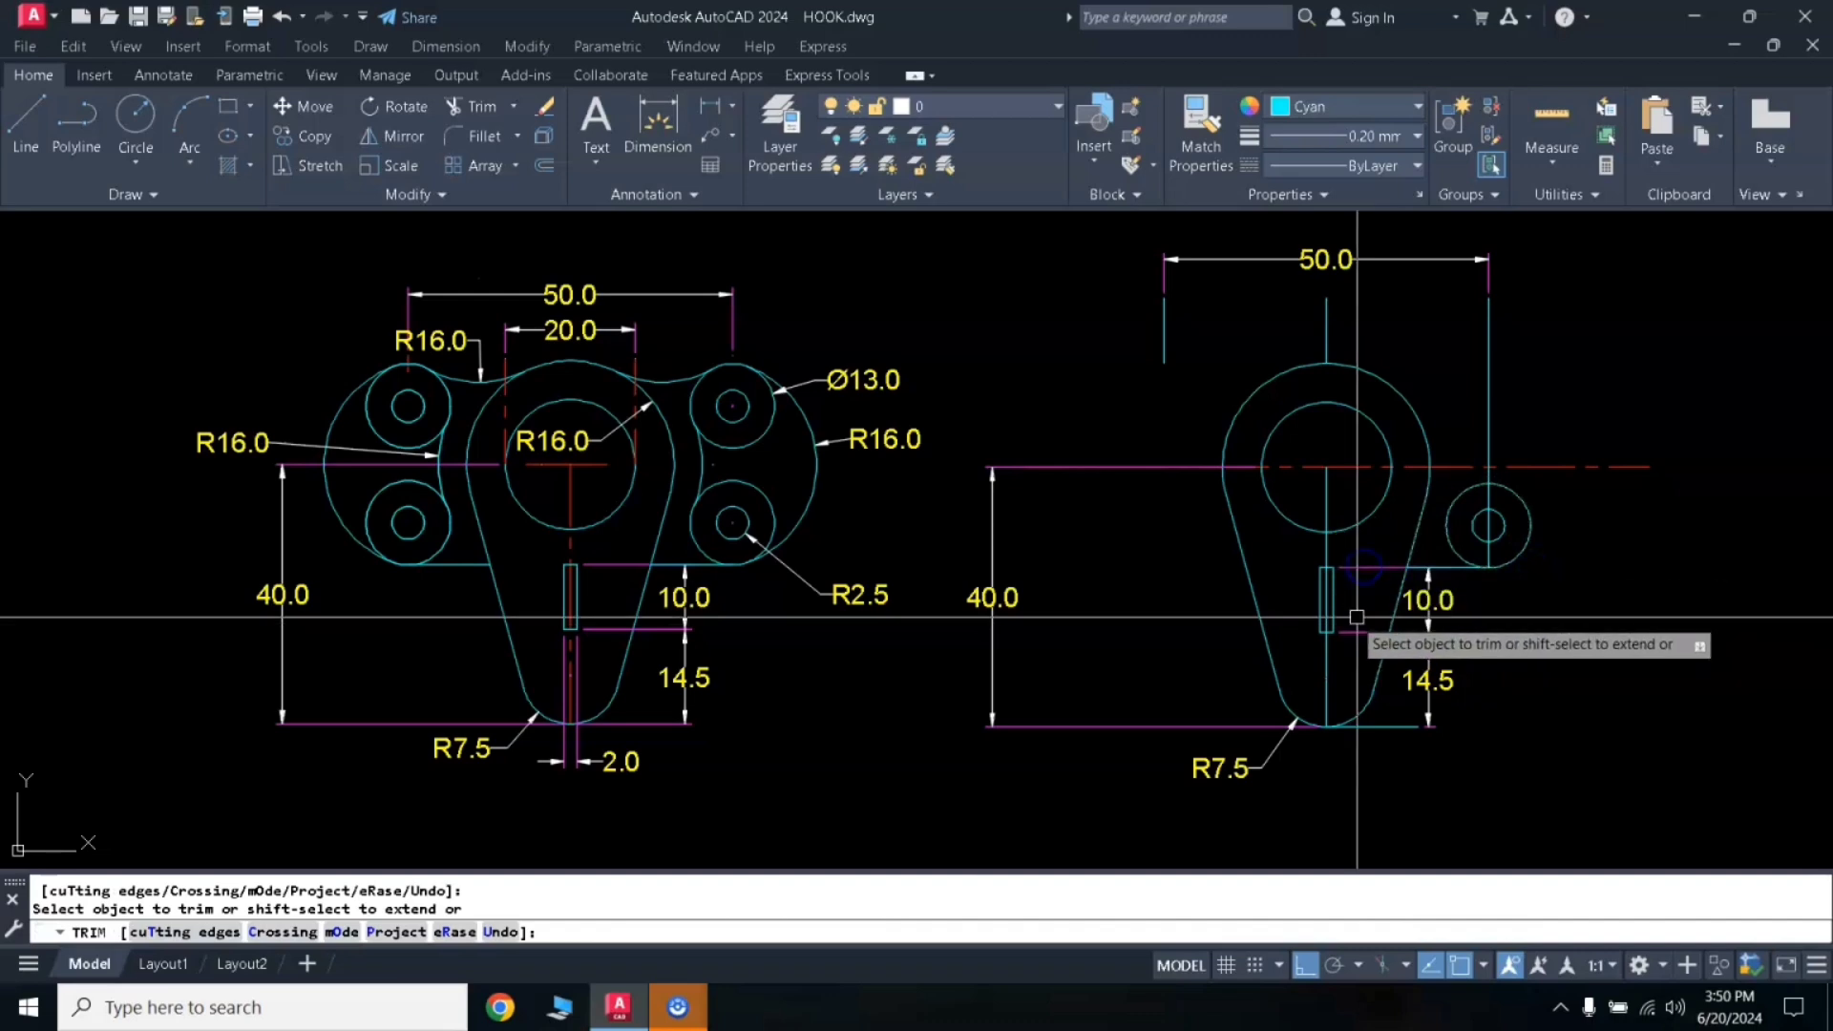
{"action": "key", "text": "Return"}
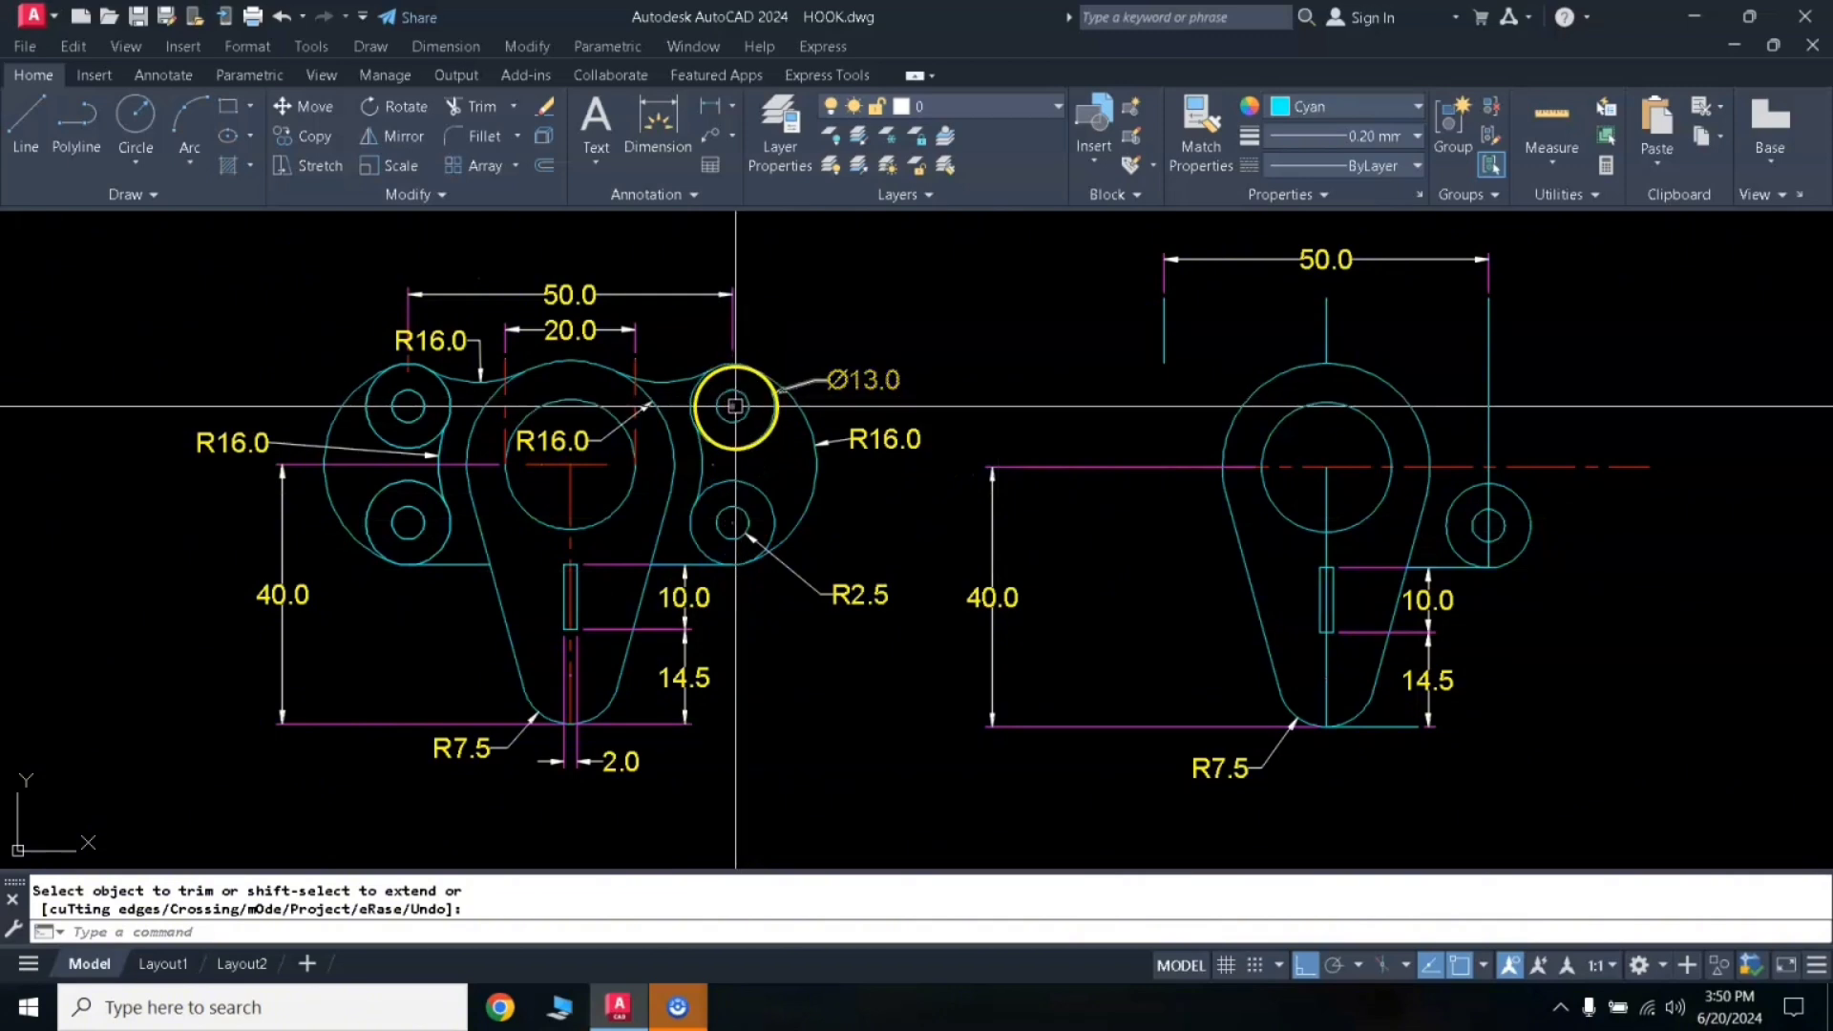
Step: Mirror the two concentric circles upward about the horizontal centre line, keeping the originals
{"action": "left_click", "coordinate": [1554, 509]}
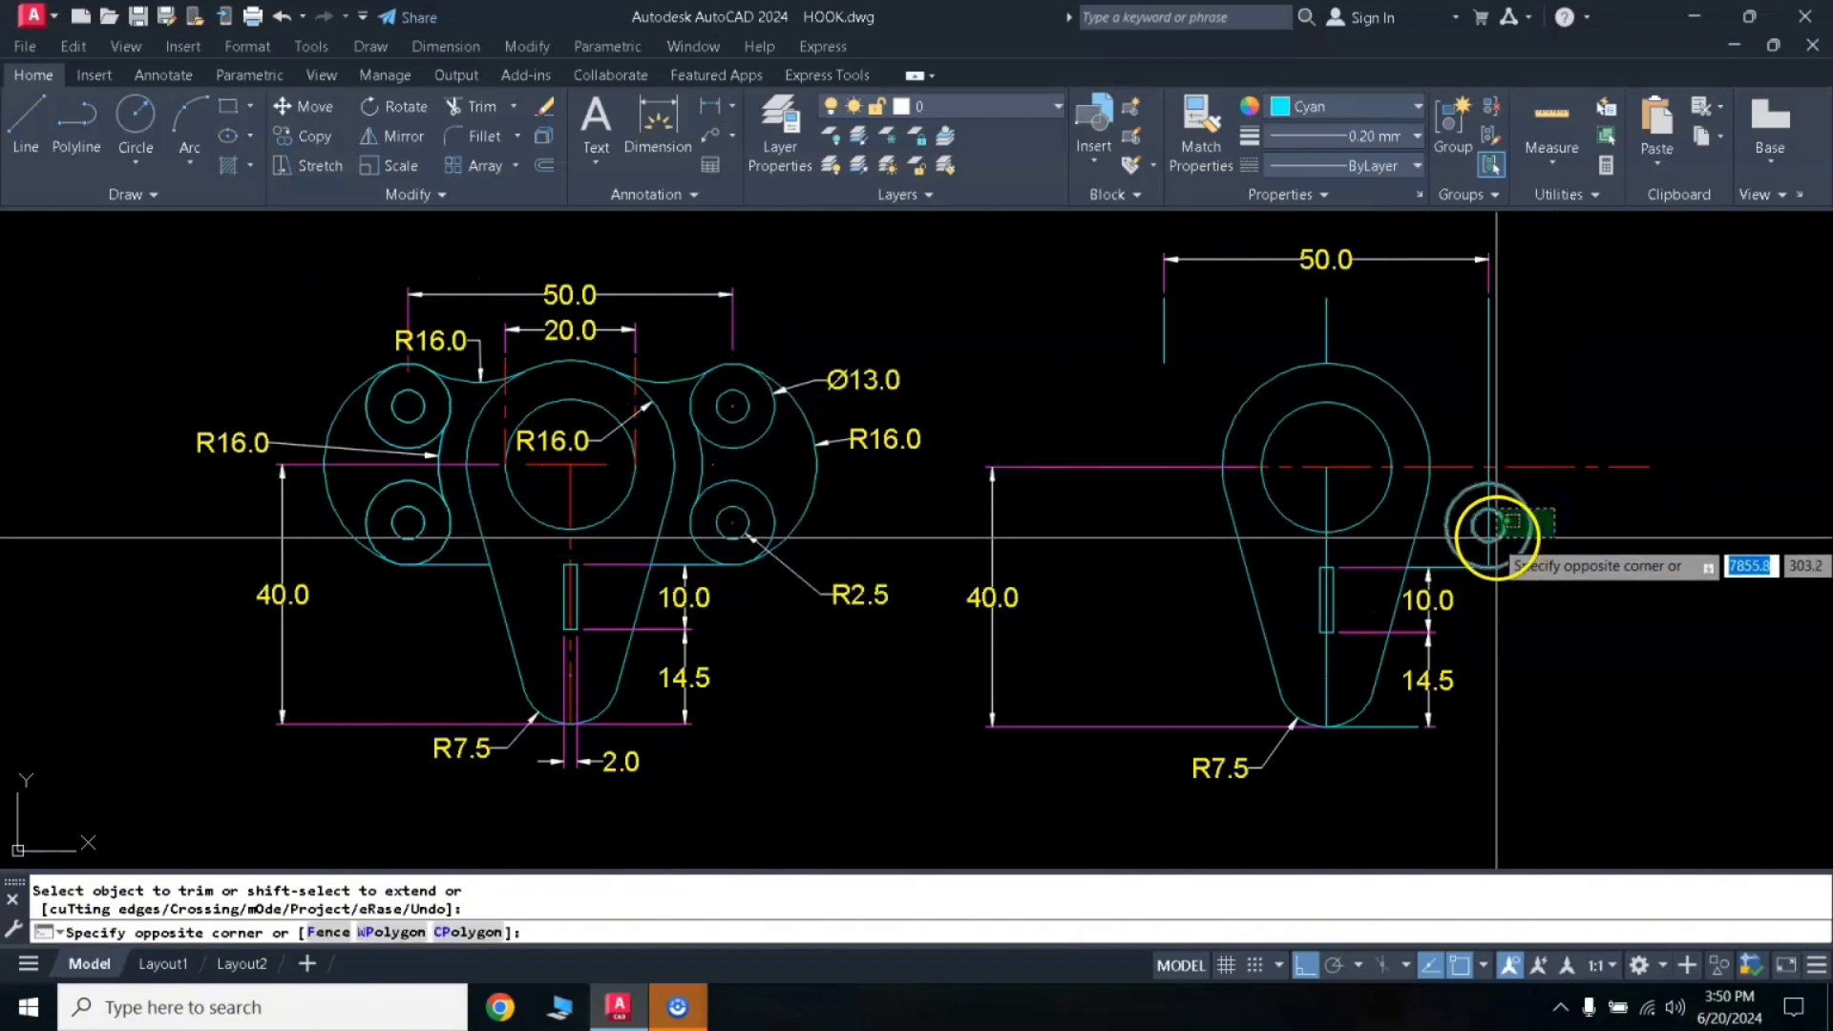
{"action": "left_click", "coordinate": [1495, 523]}
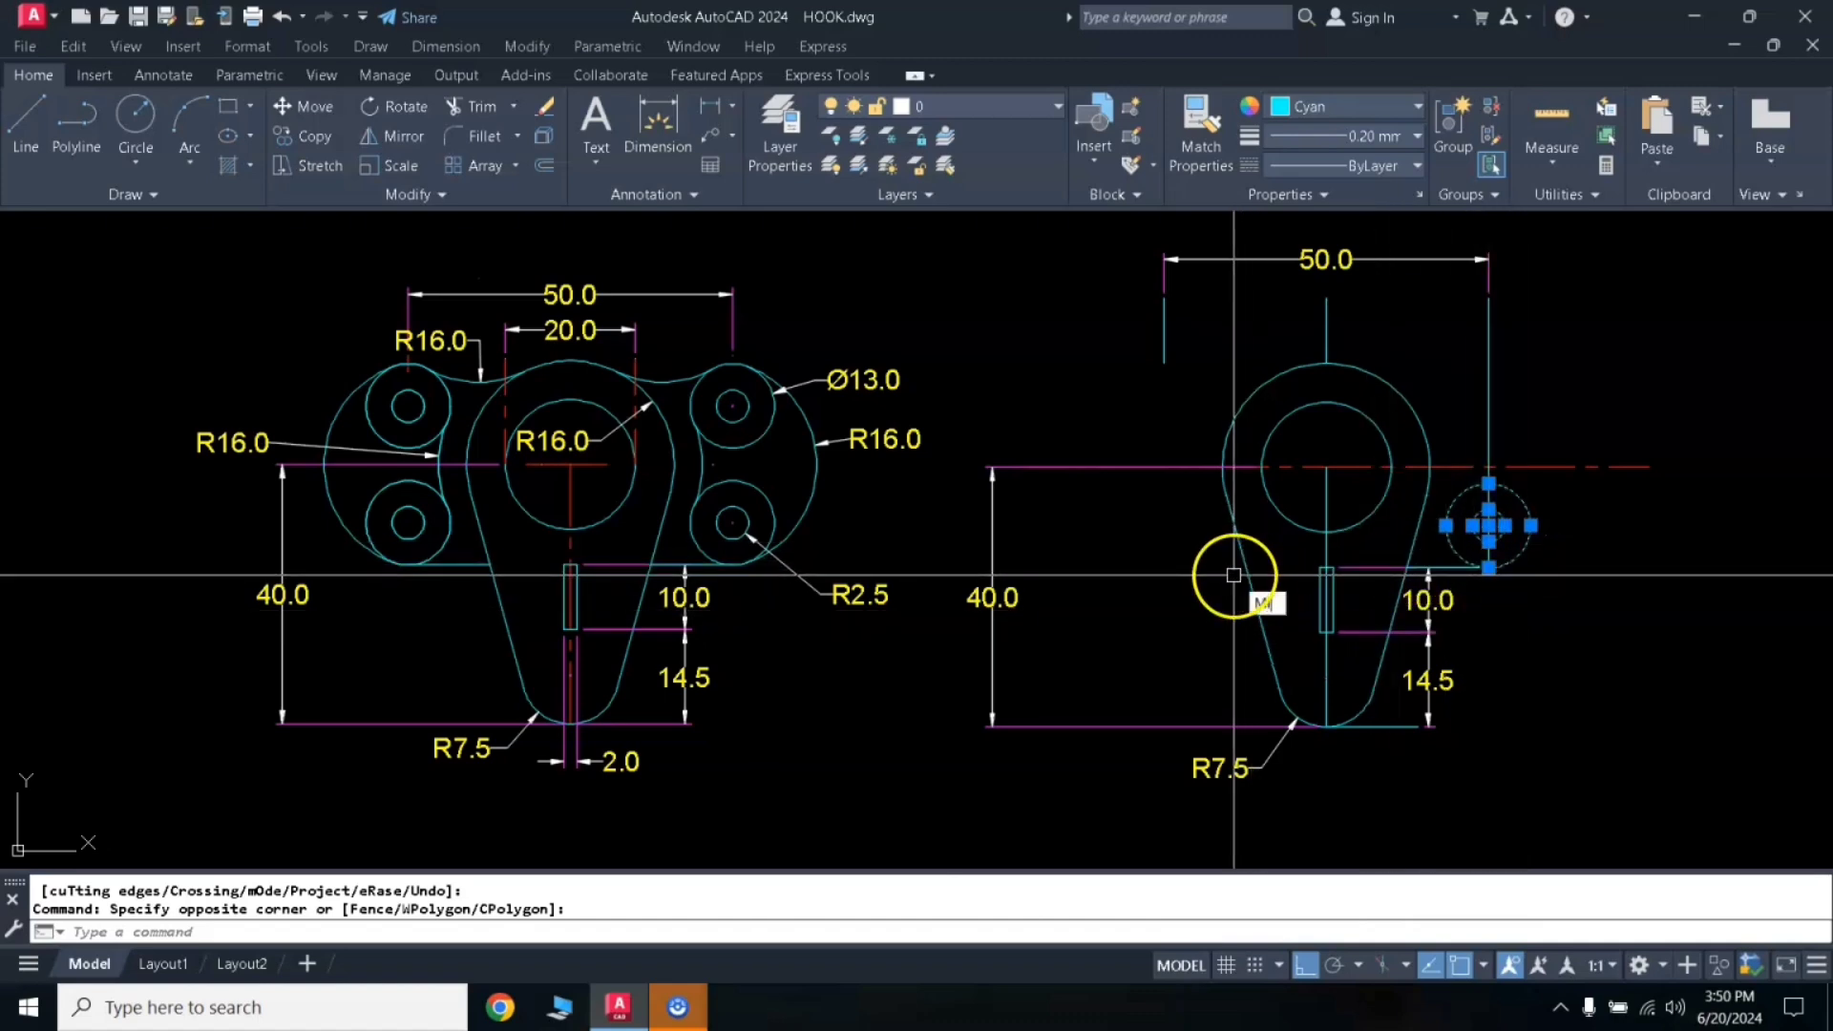
{"action": "key", "text": "Return"}
{"action": "left_click", "coordinate": [1326, 466]}
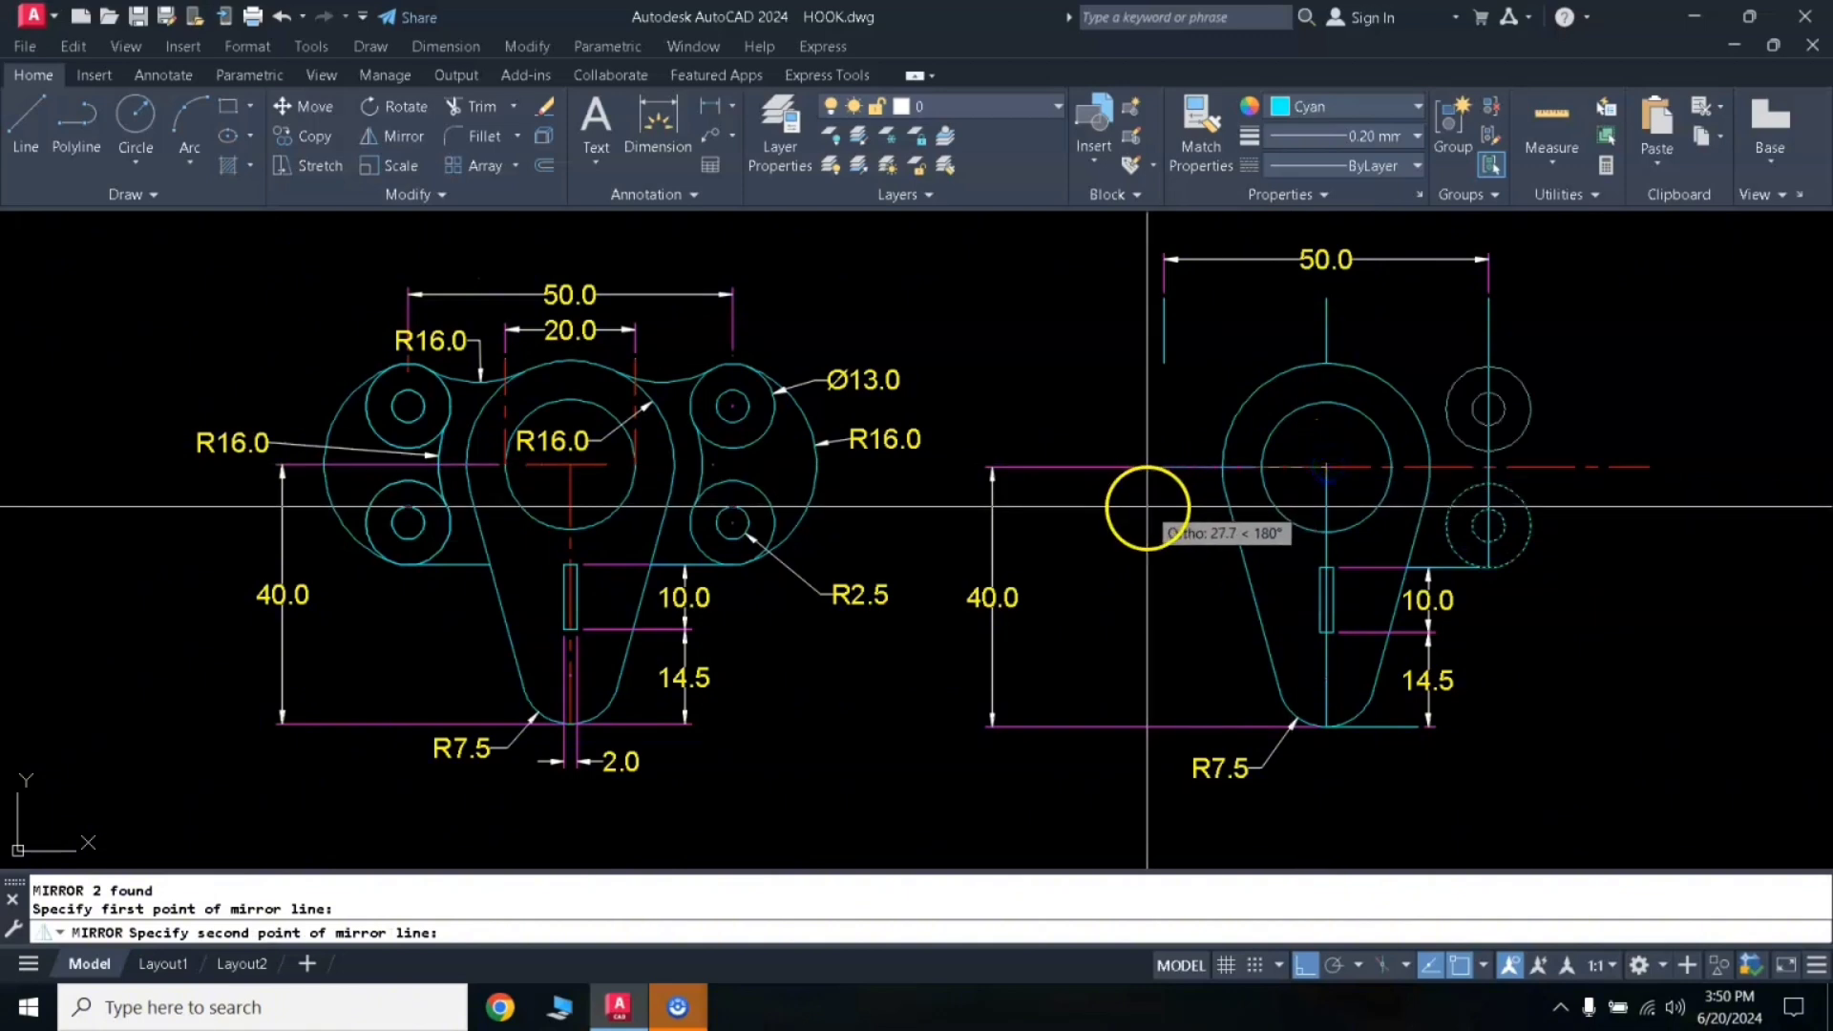
{"action": "left_click", "coordinate": [1147, 507]}
{"action": "key", "text": "Return"}
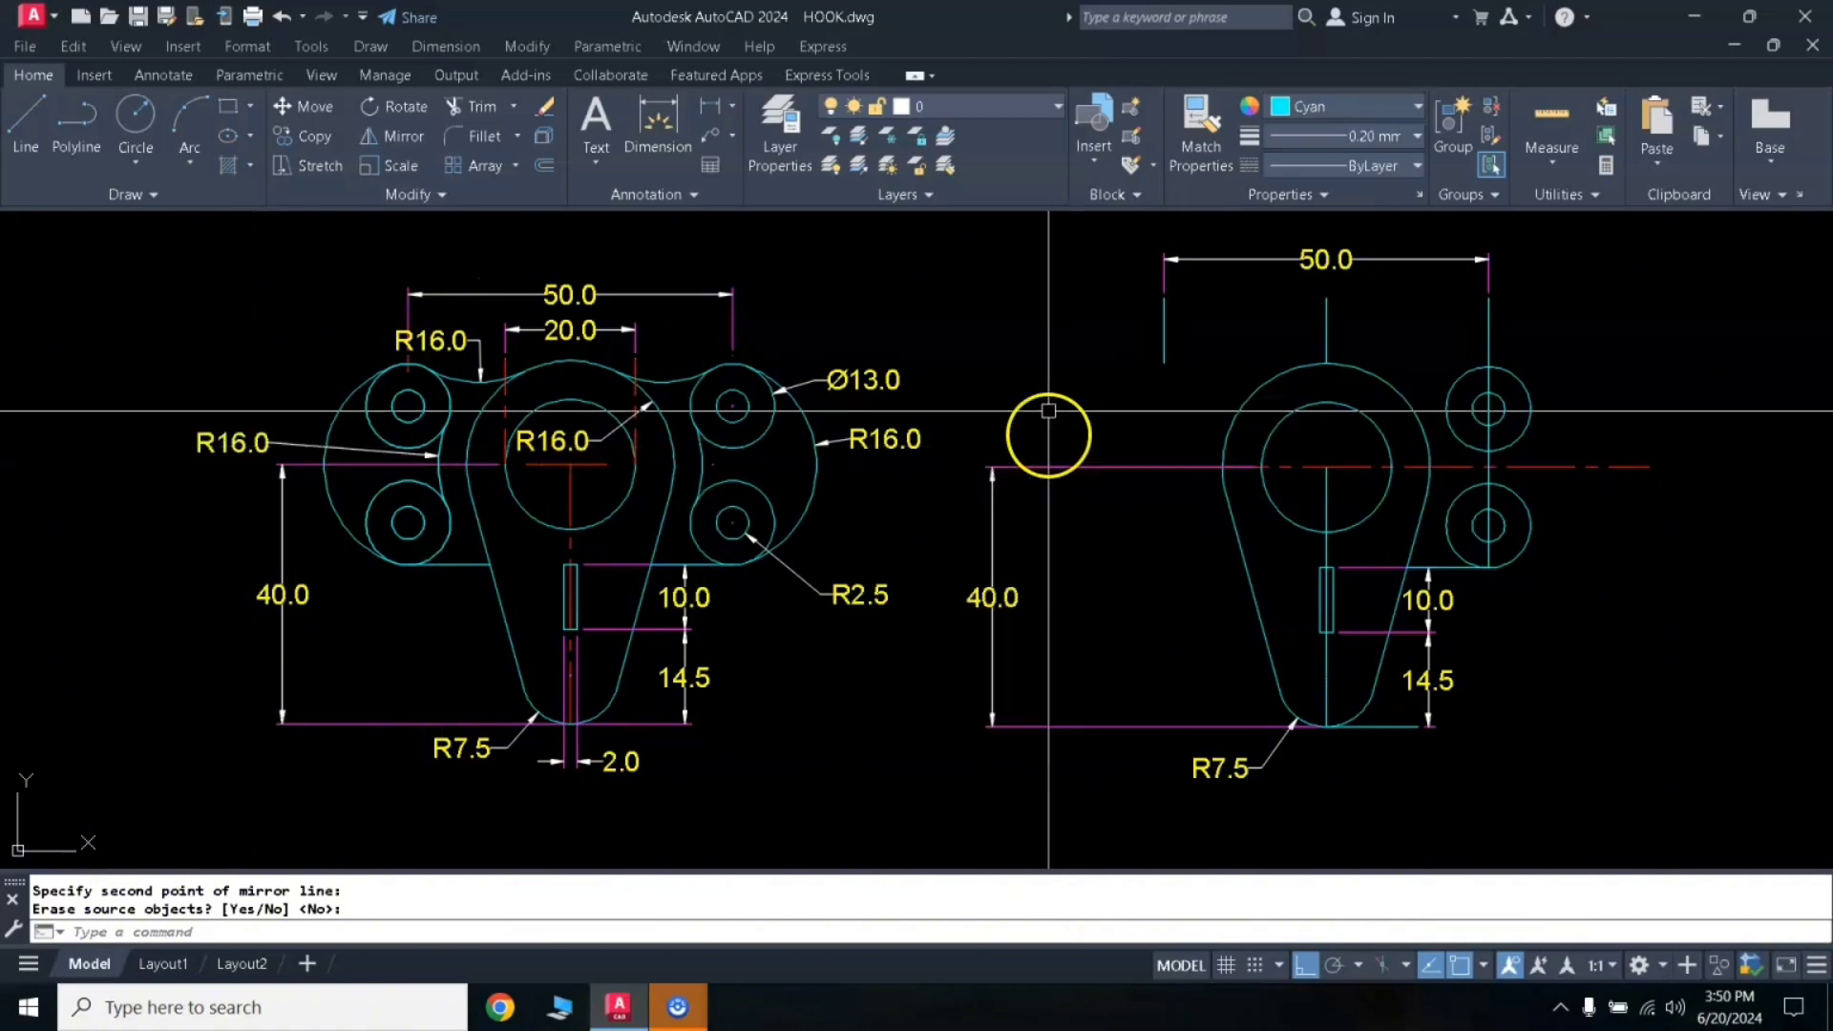
Step: Draw a radius 16 tan-tan-radius circle touching the arm-facing sides of the two diameter 13 circles
{"action": "key", "text": "Return"}
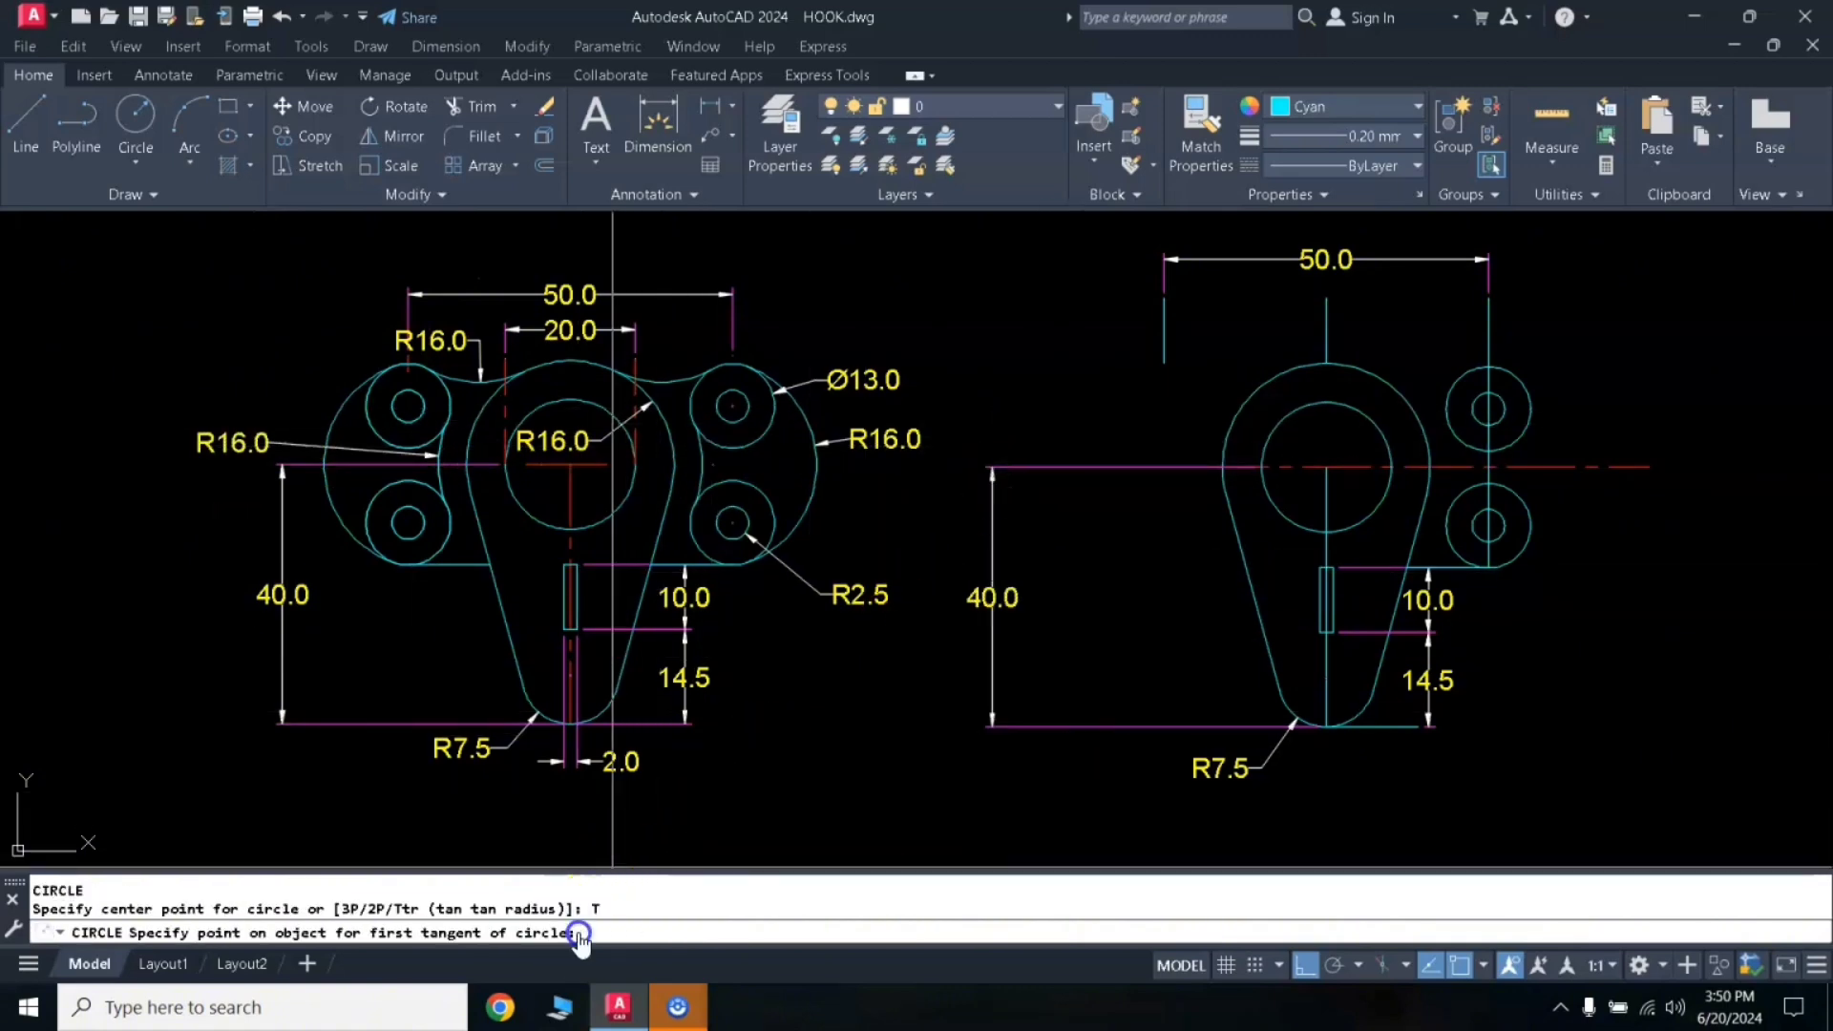
{"action": "left_click", "coordinate": [1460, 440]}
{"action": "left_click", "coordinate": [1454, 495]}
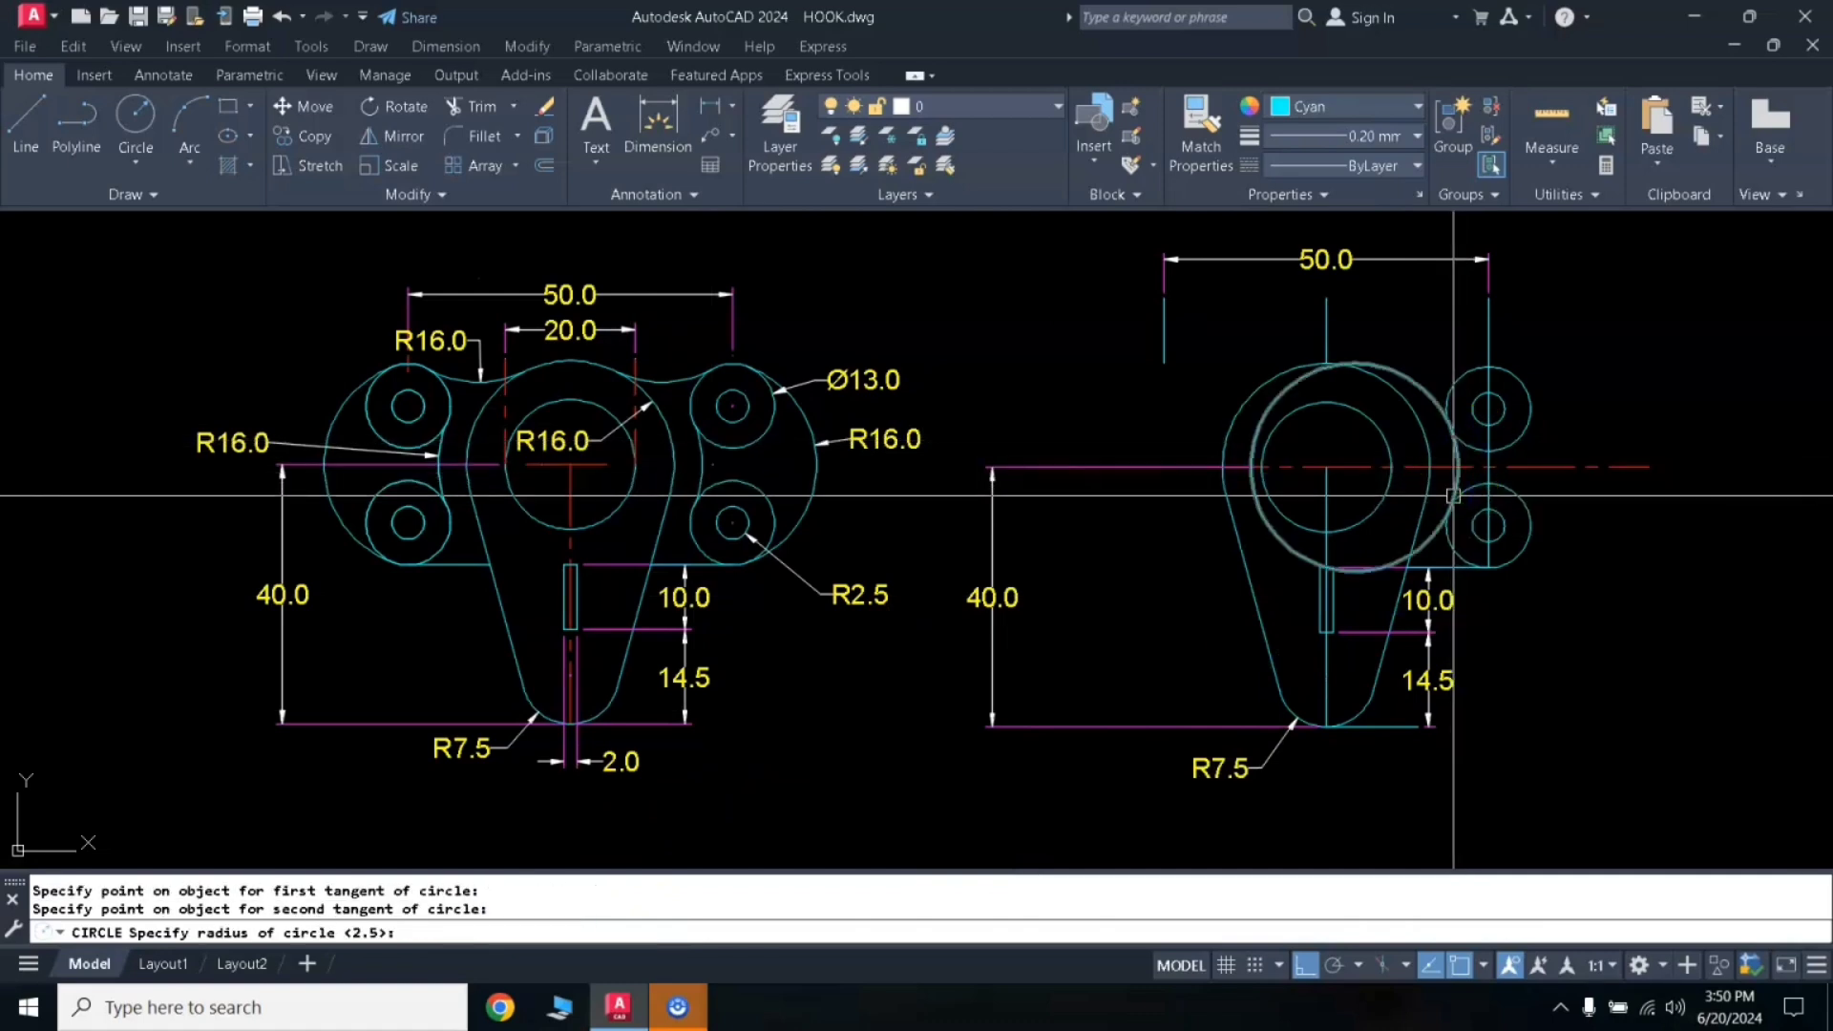
{"action": "type", "text": "16"}
{"action": "key", "text": "Return"}
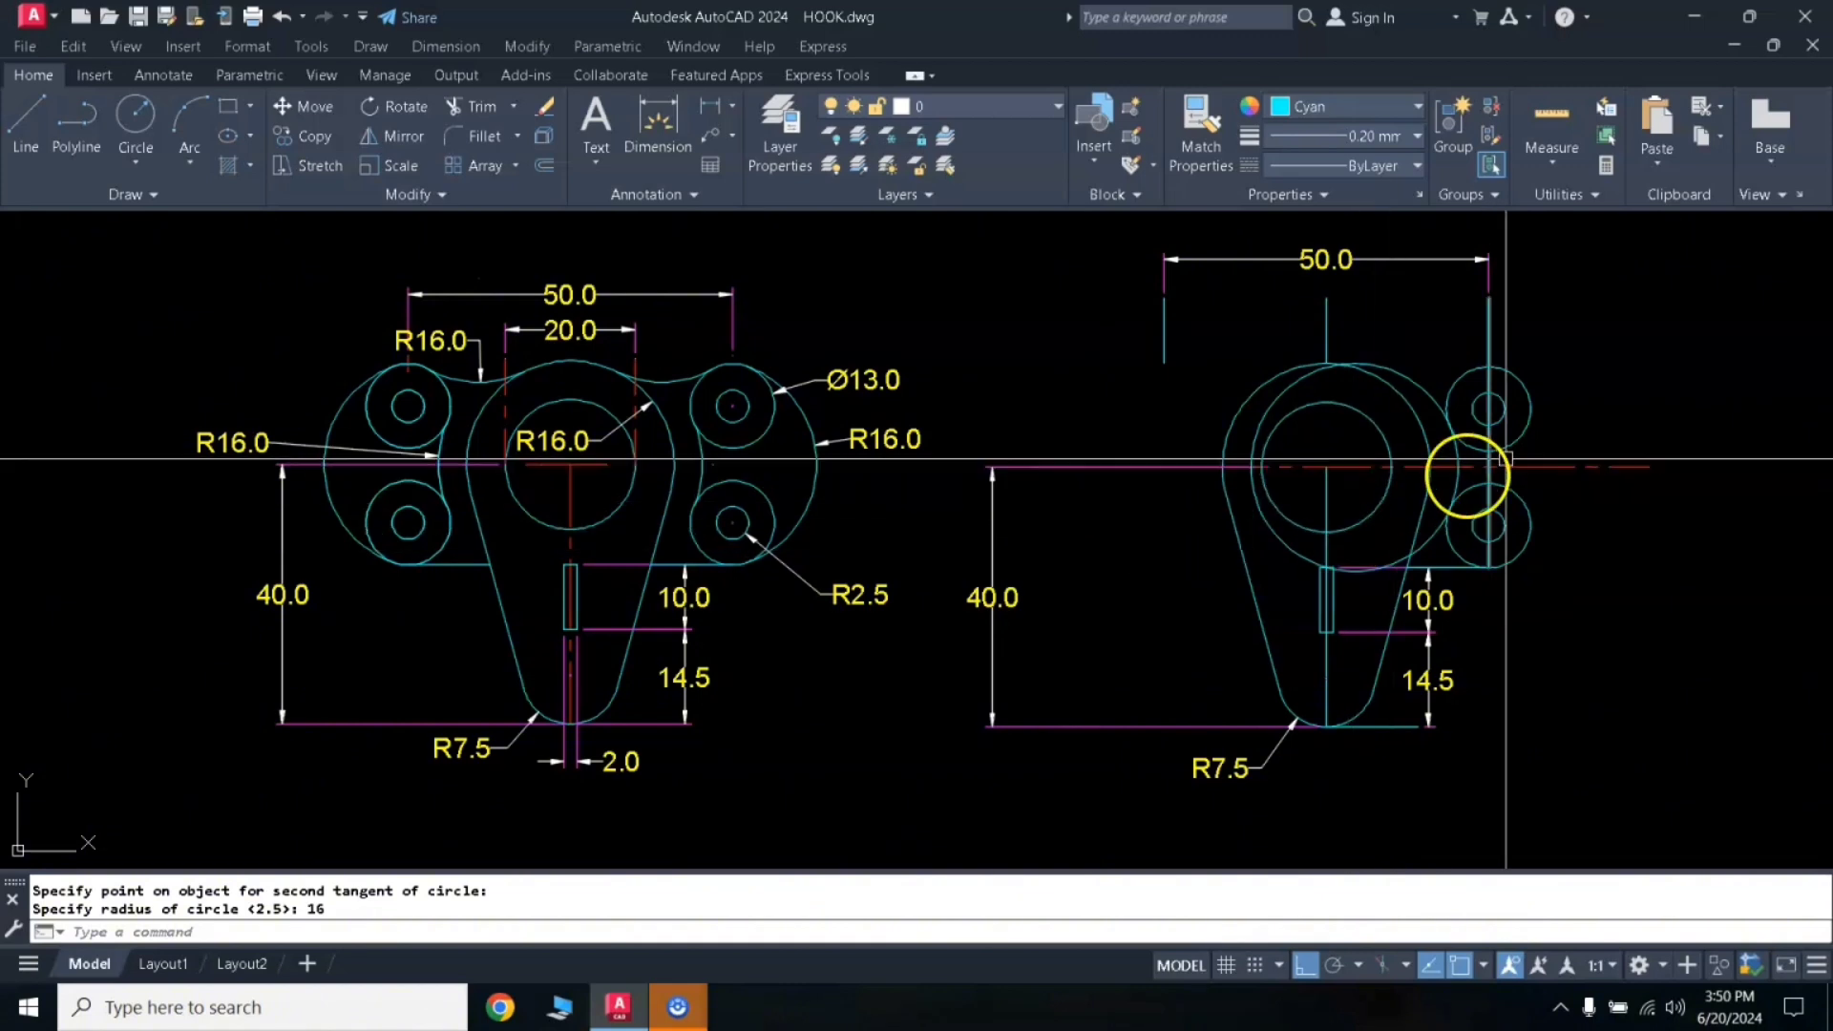
Step: Trim the new radius 16 circle against both diameter 13 circles, keeping only the short inner arc joining them
{"action": "left_click", "coordinate": [1473, 444]}
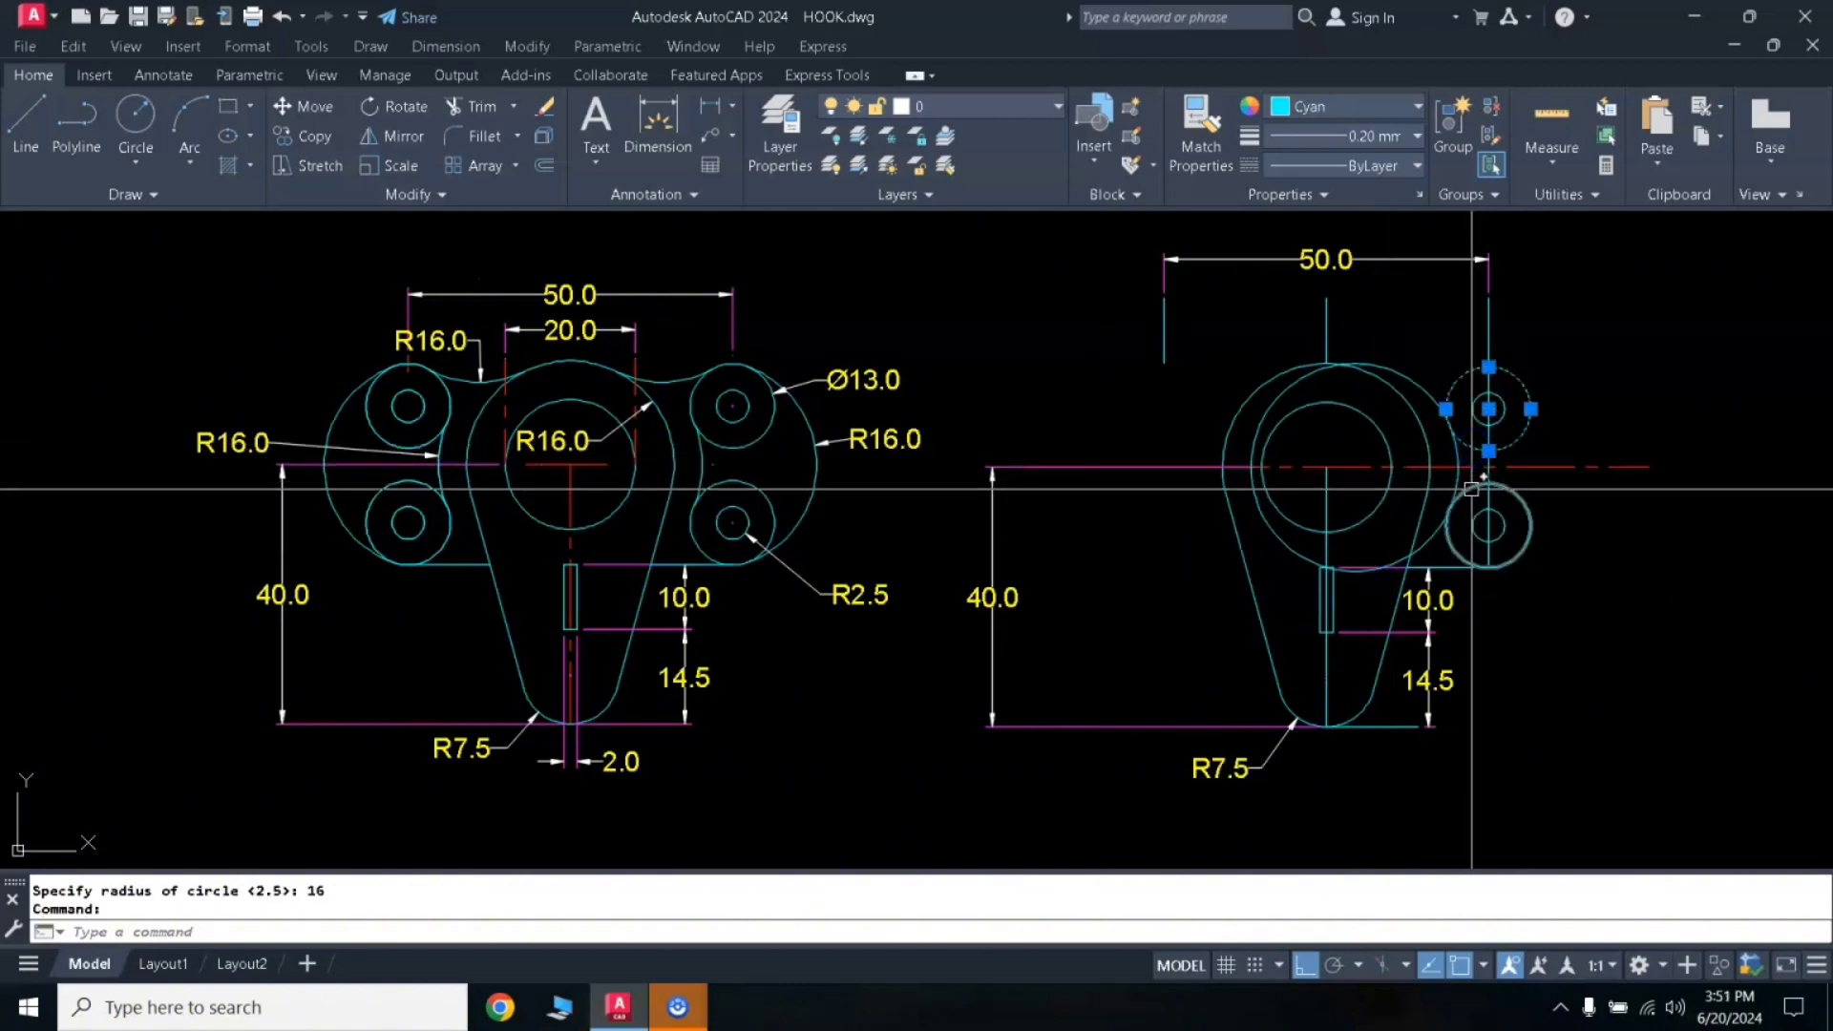
{"action": "type", "text": "r"}
{"action": "key", "text": "Return"}
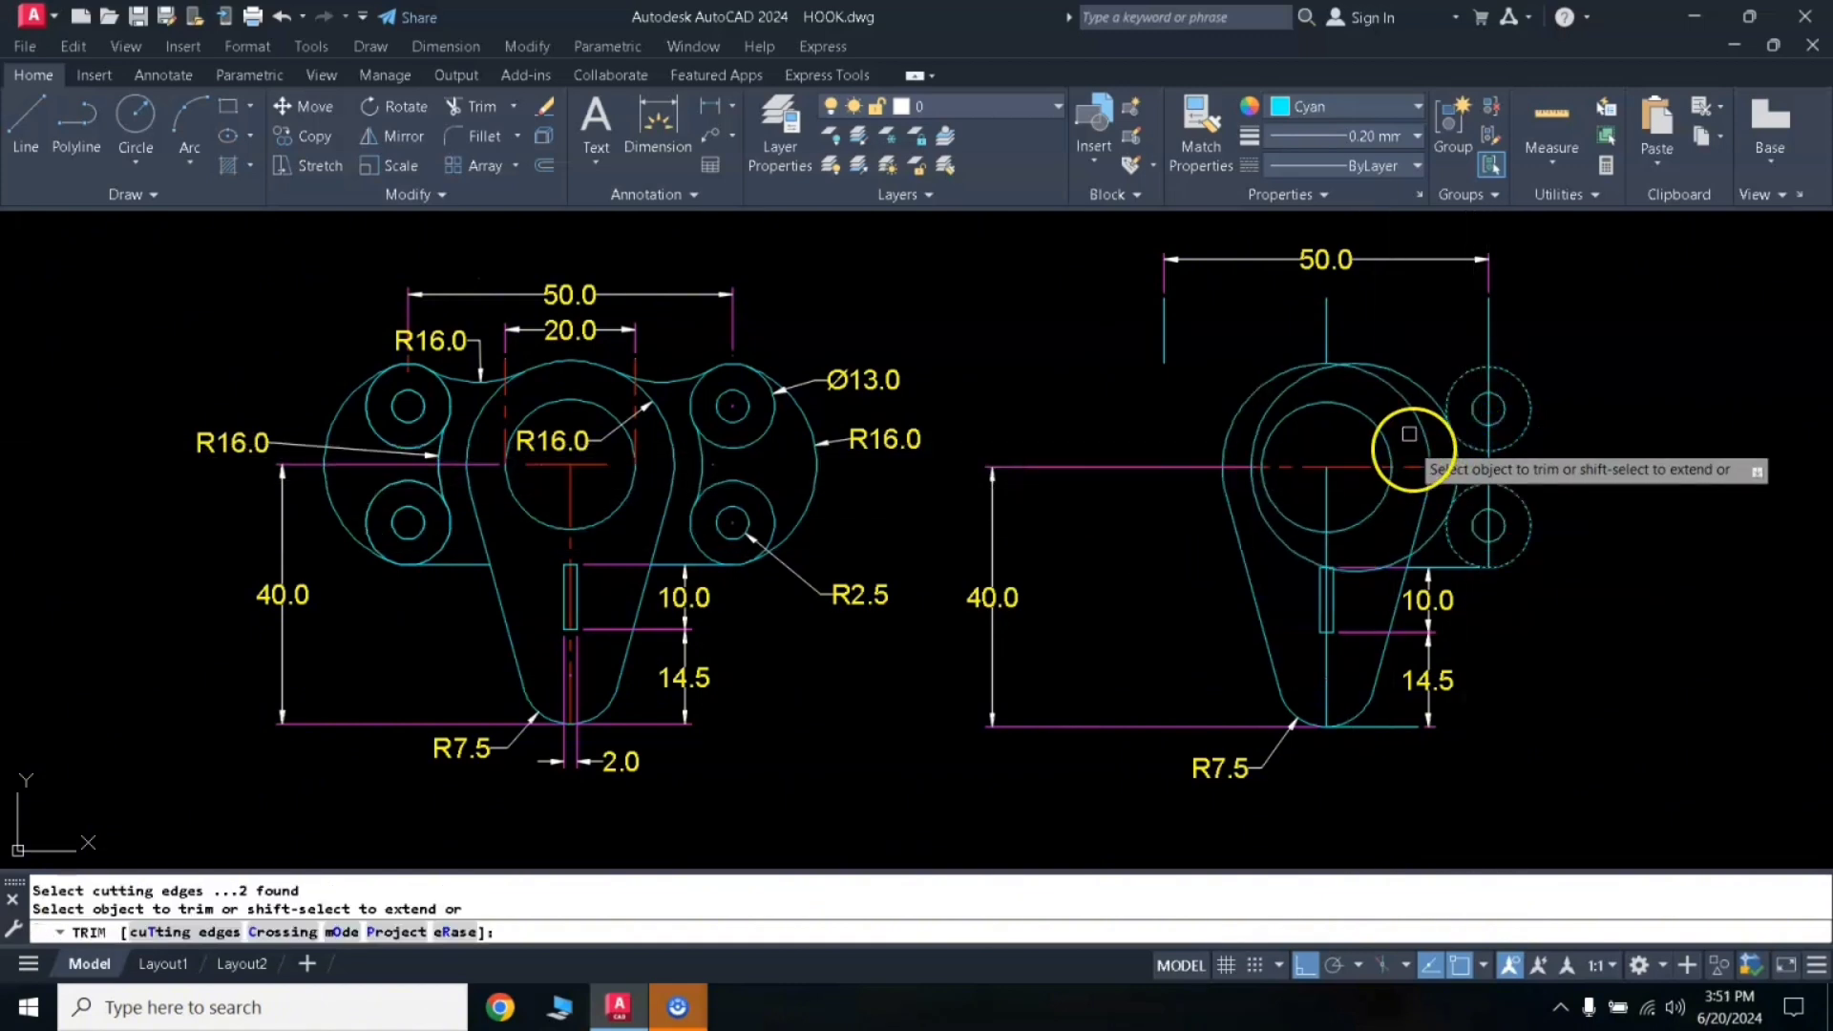
{"action": "key", "text": "Return"}
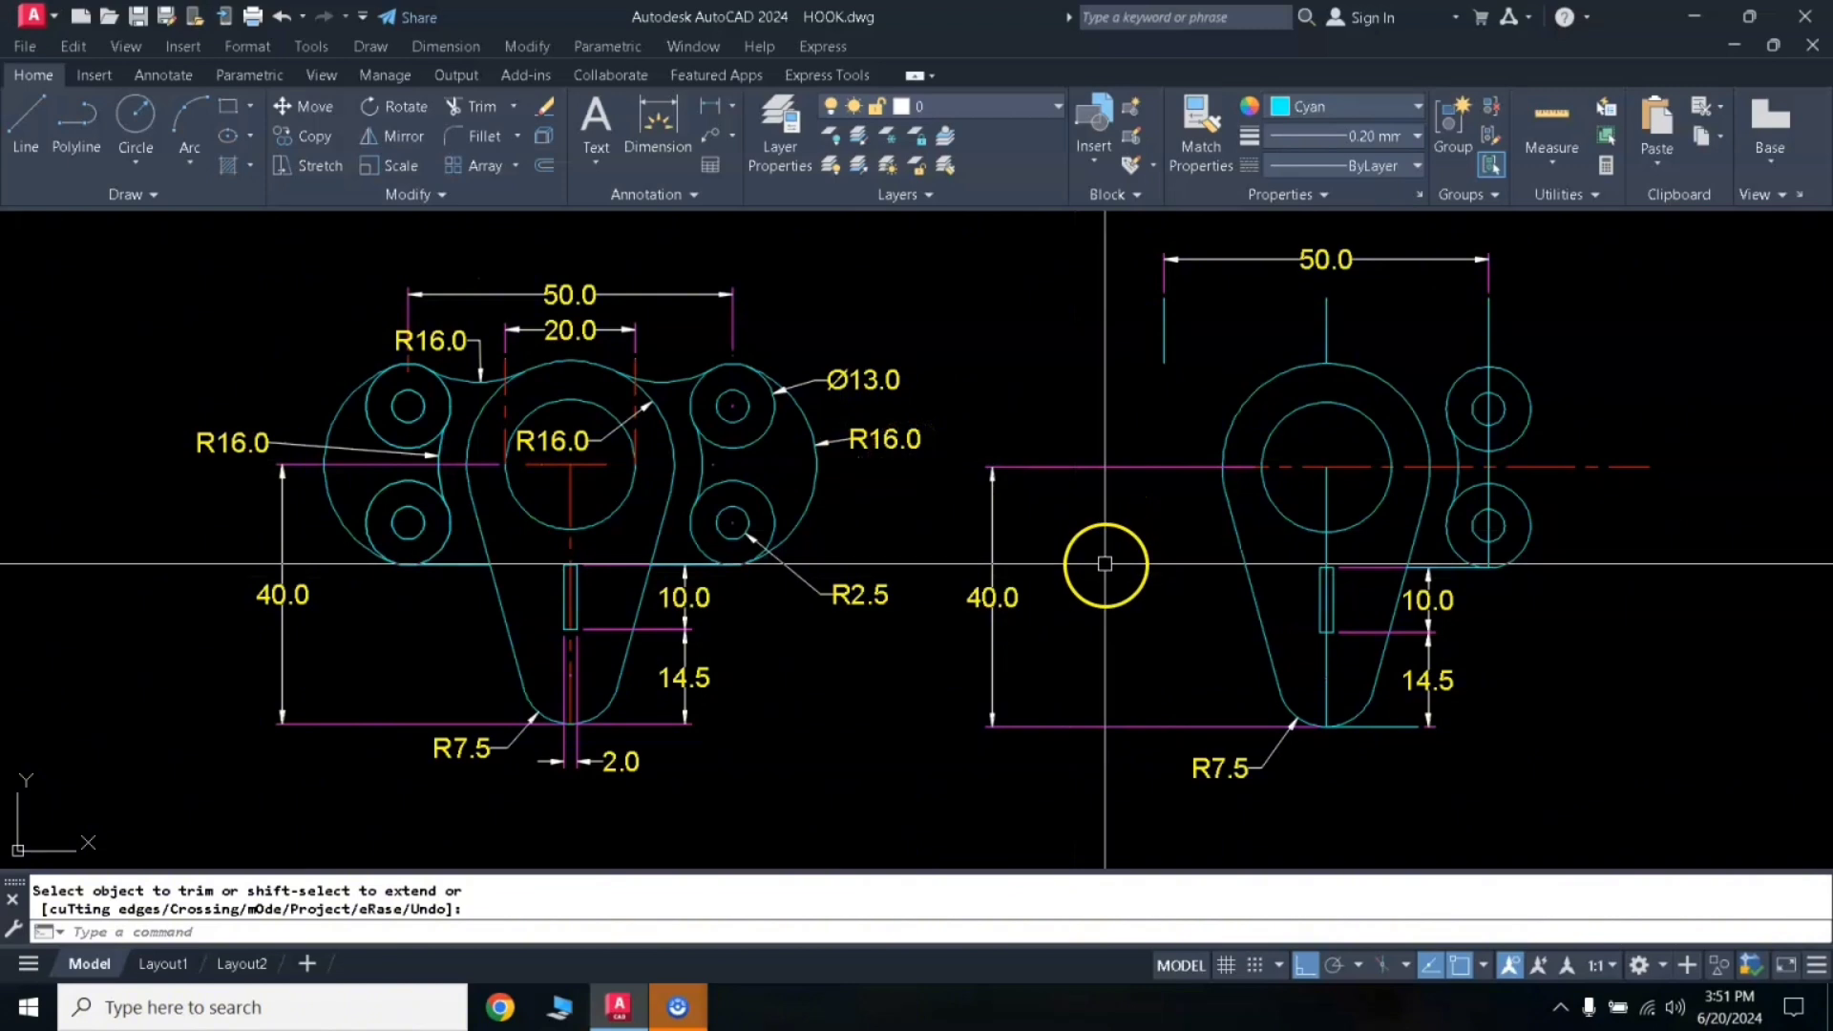
Step: Draw a radius 16 tan-tan-radius circle enclosing the two diameter 13 circles, tangent near their upper and lower outer edges
{"action": "key", "text": "Escape"}
{"action": "type", "text": "c"}
{"action": "key", "text": "Return"}
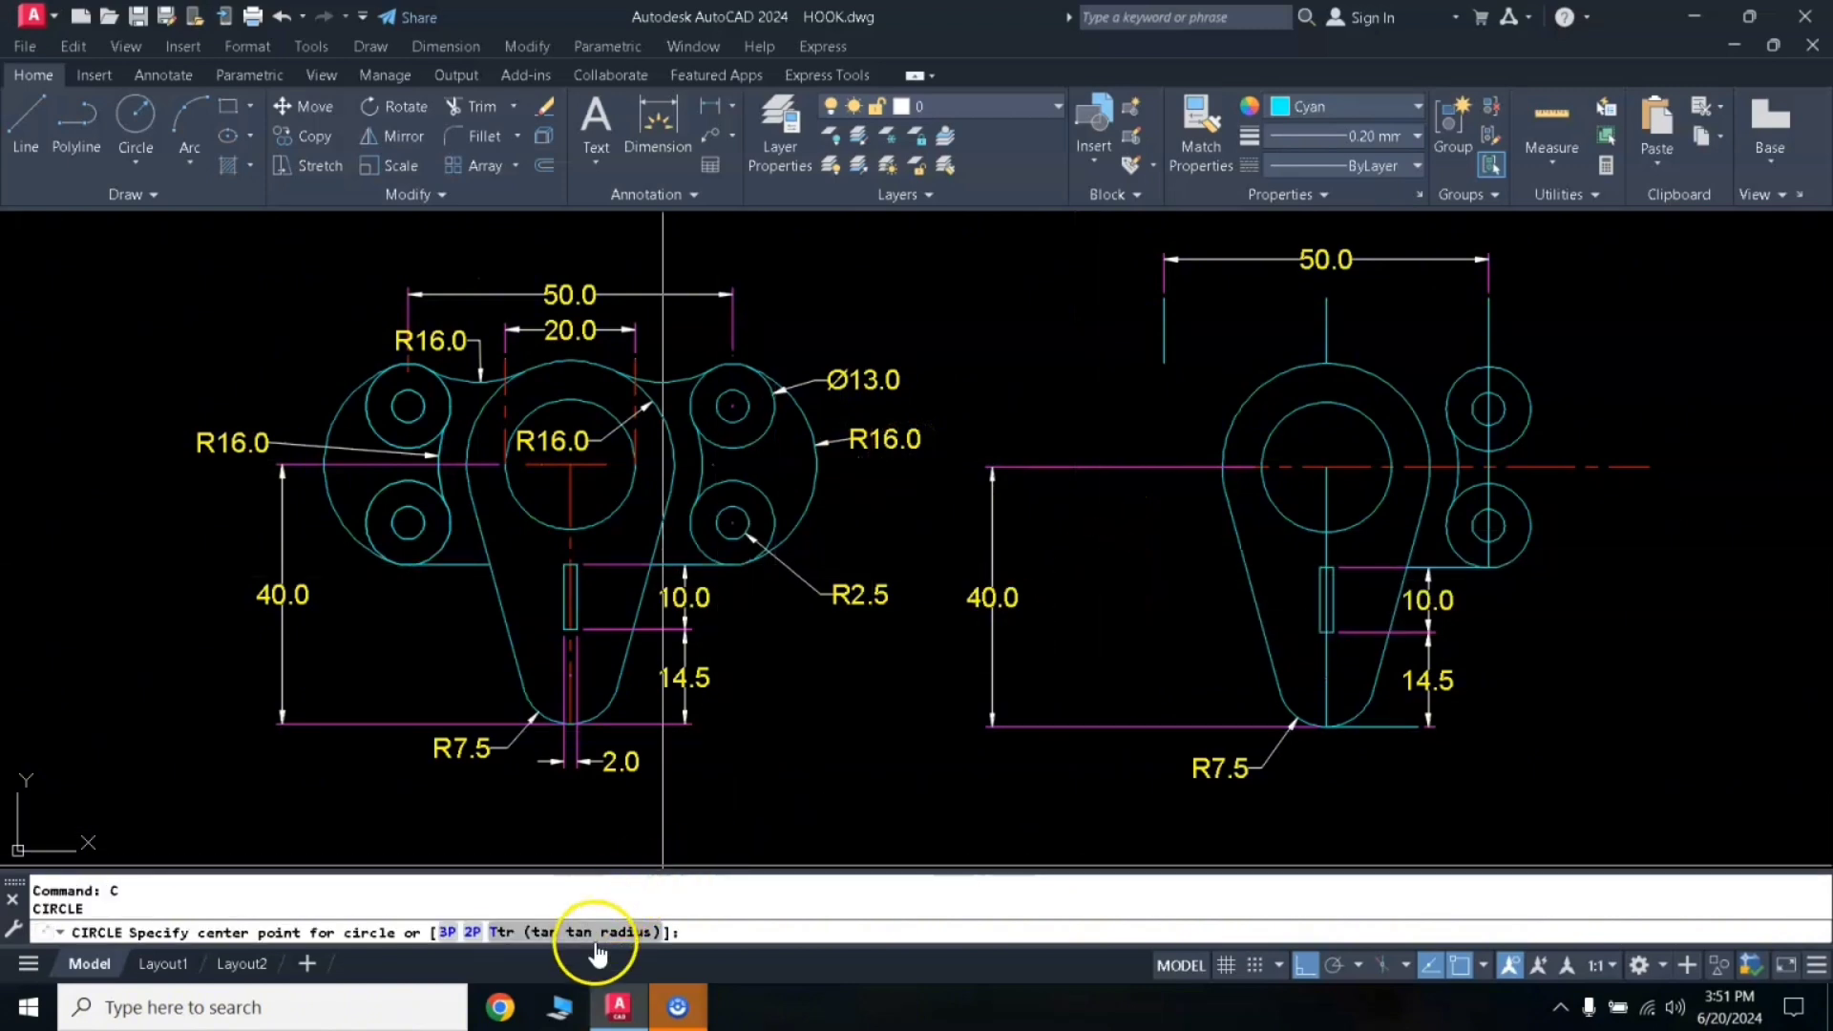
{"action": "left_click", "coordinate": [1504, 366]}
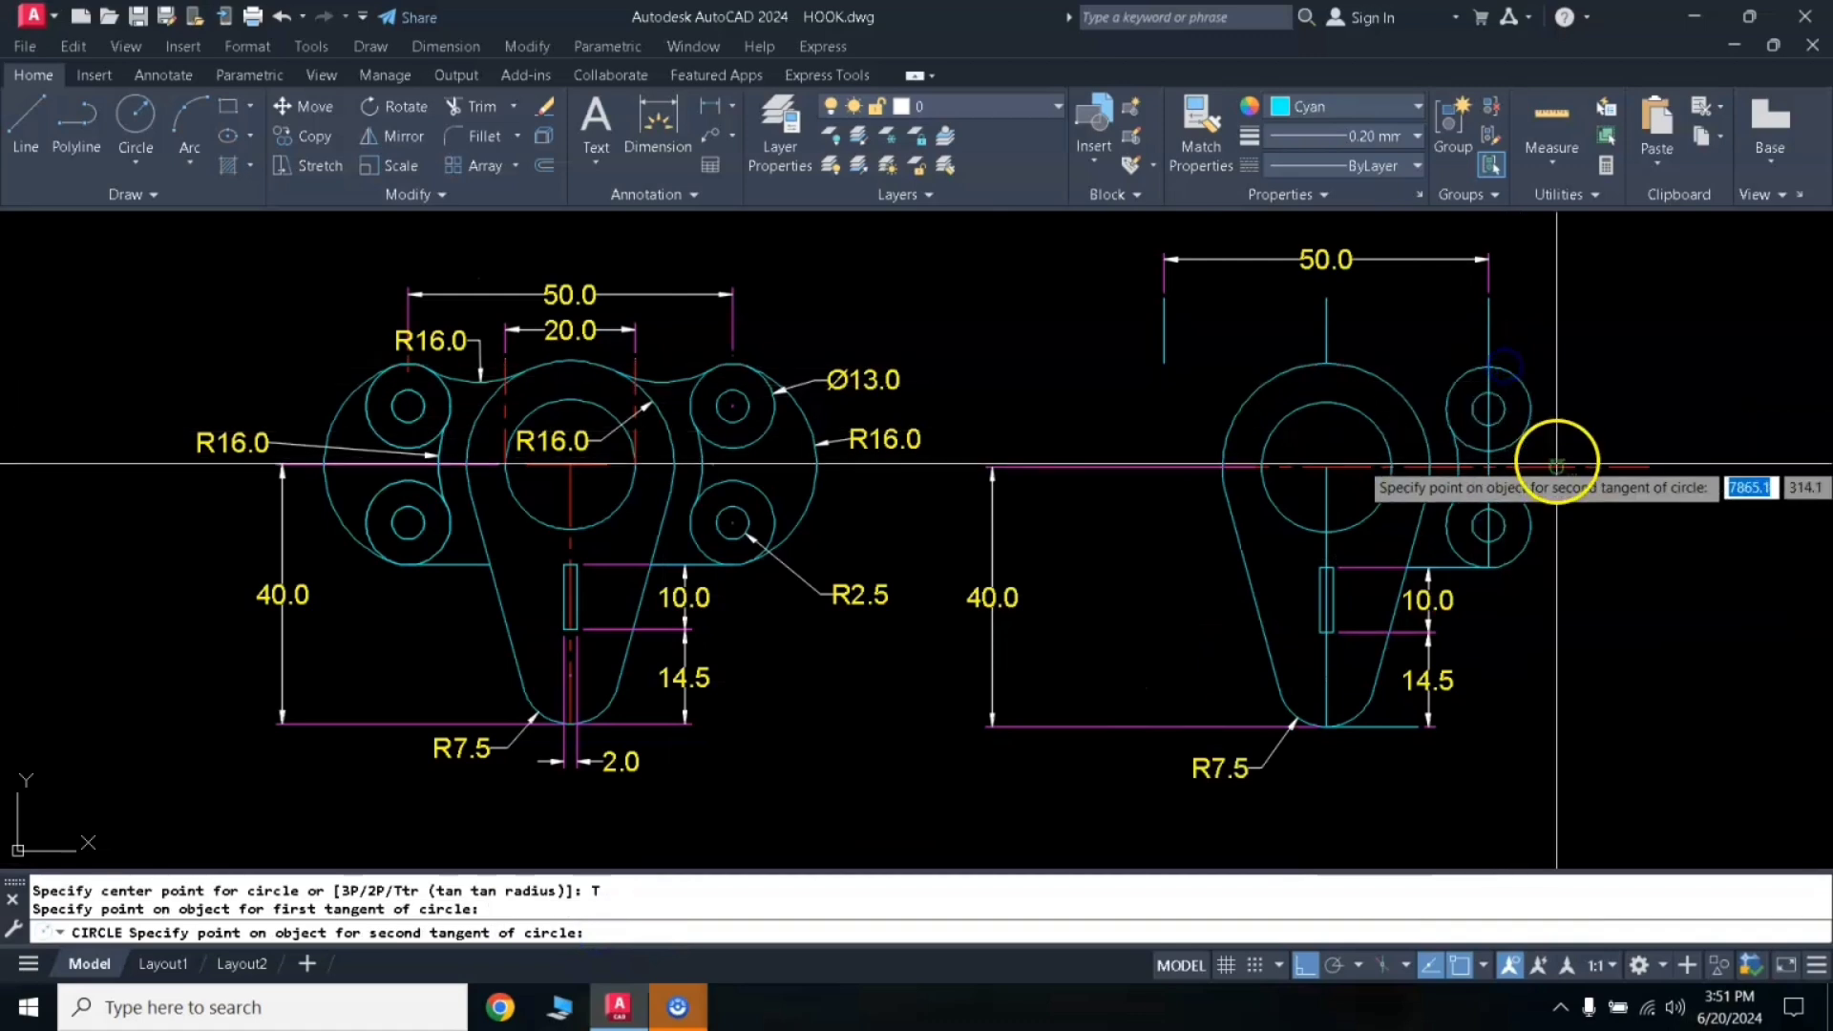
{"action": "left_click", "coordinate": [1507, 560]}
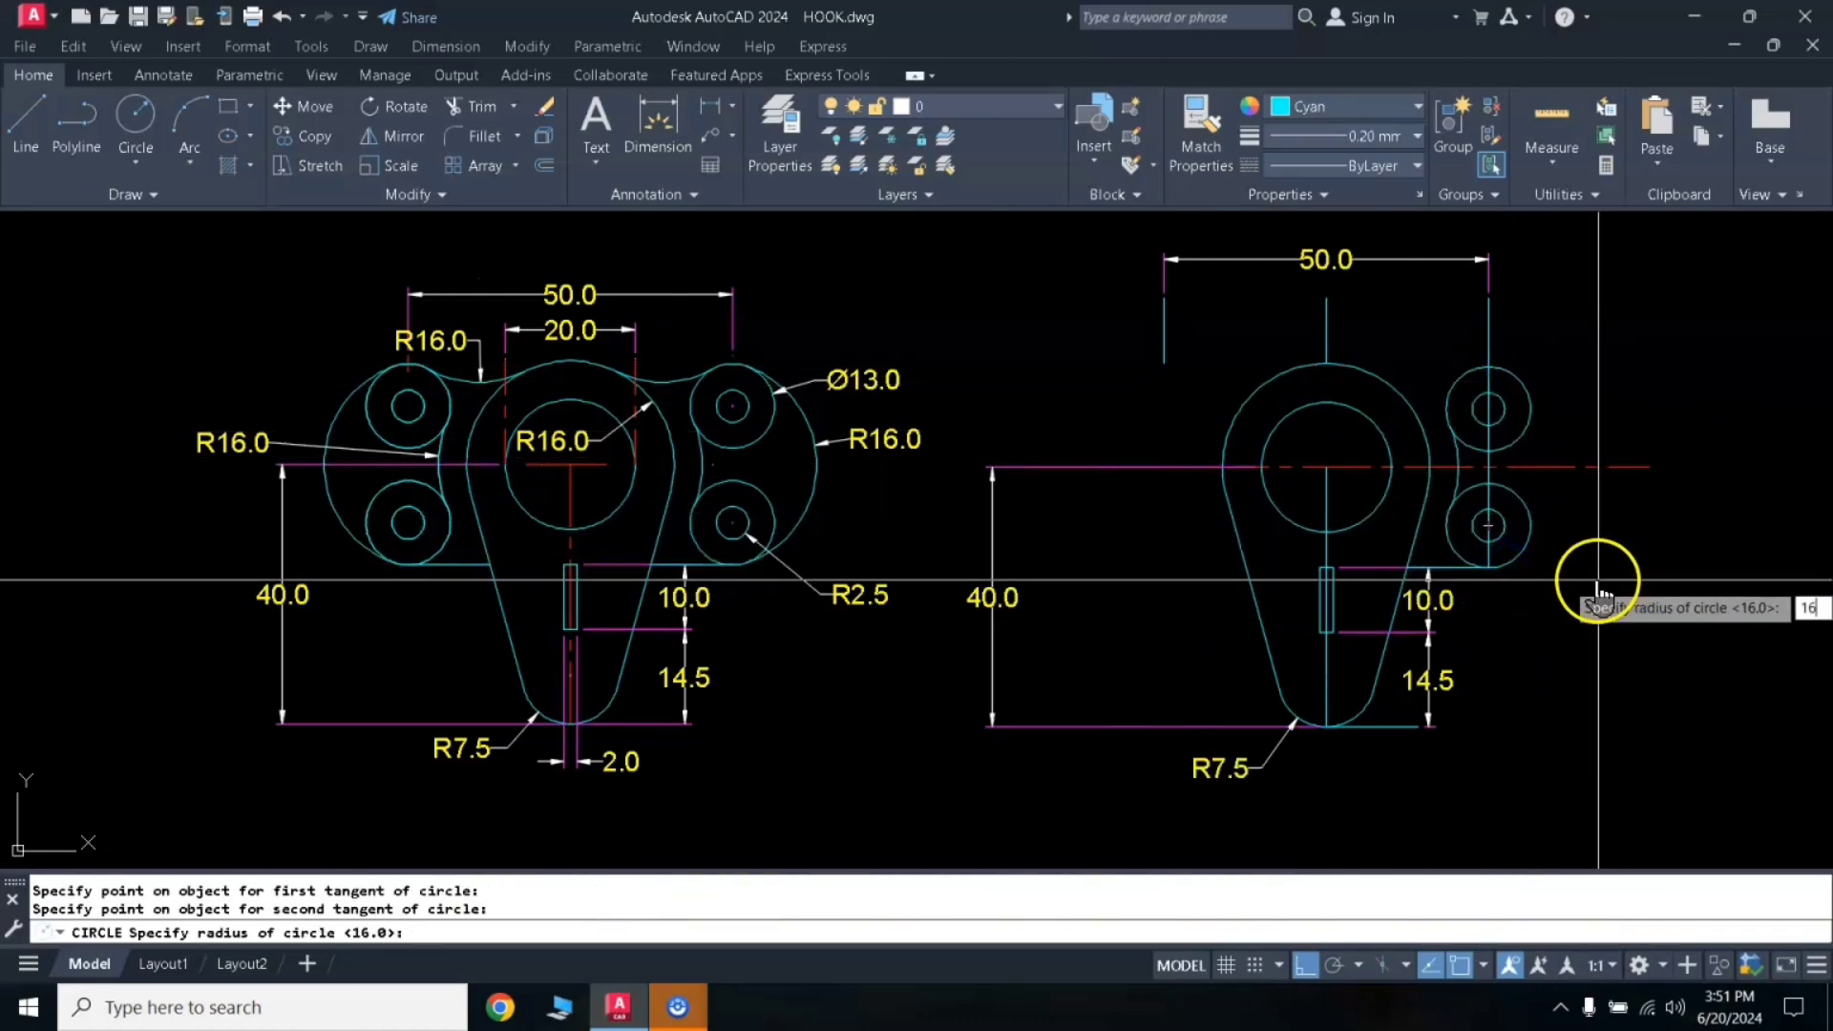
{"action": "key", "text": "Return"}
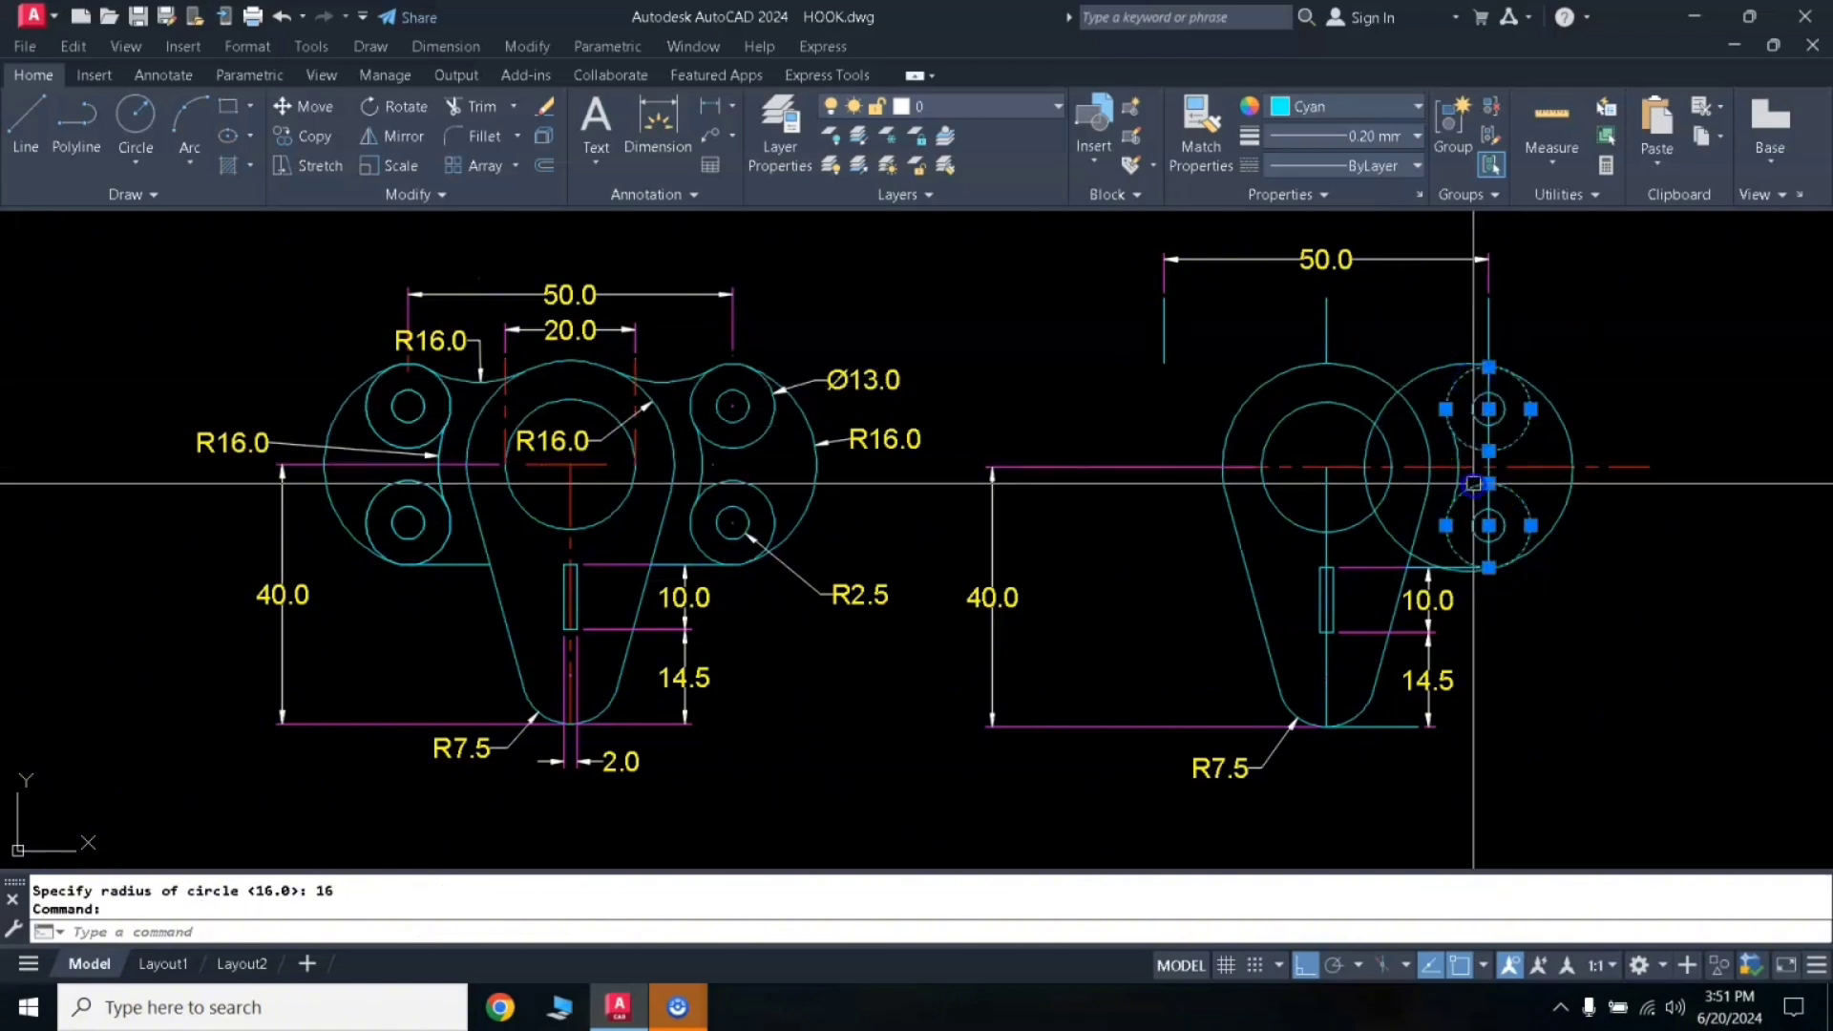
Step: Trim the enclosing radius 16 circle against both diameter 13 circles, keeping only the outer right arc
{"action": "key", "text": "Return"}
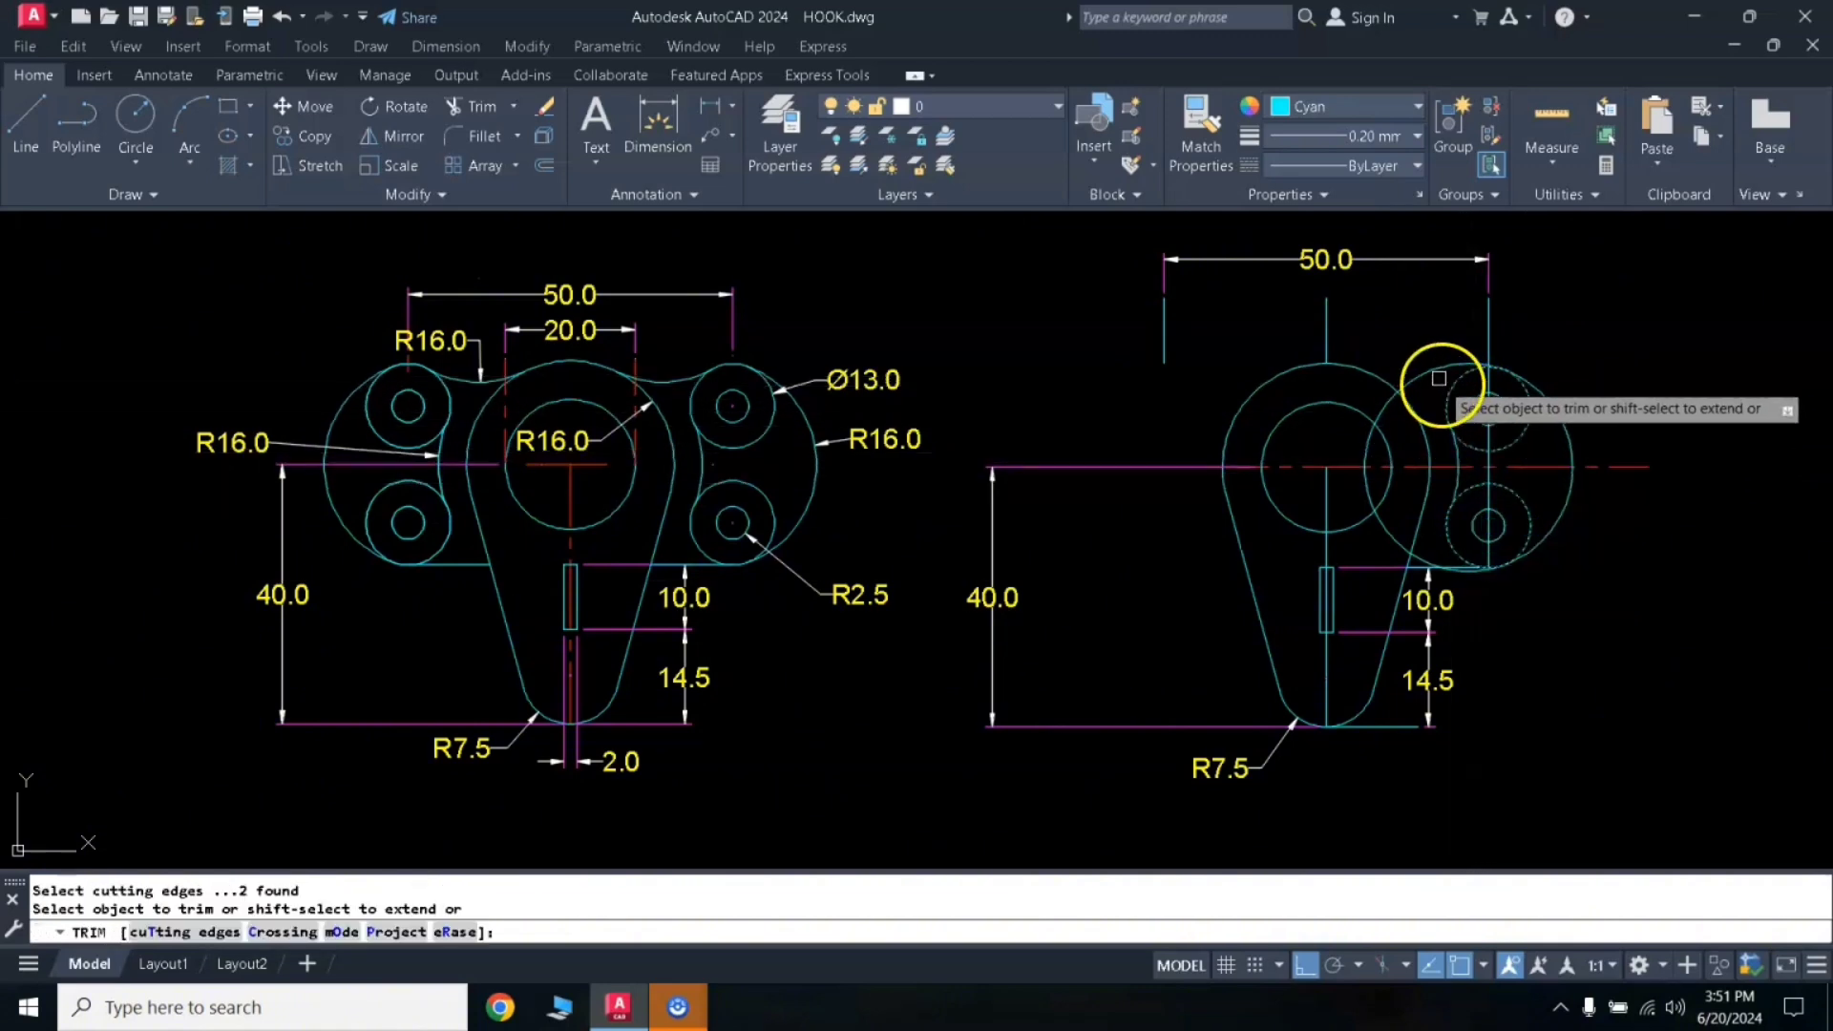
{"action": "right_click", "coordinate": [1650, 620]}
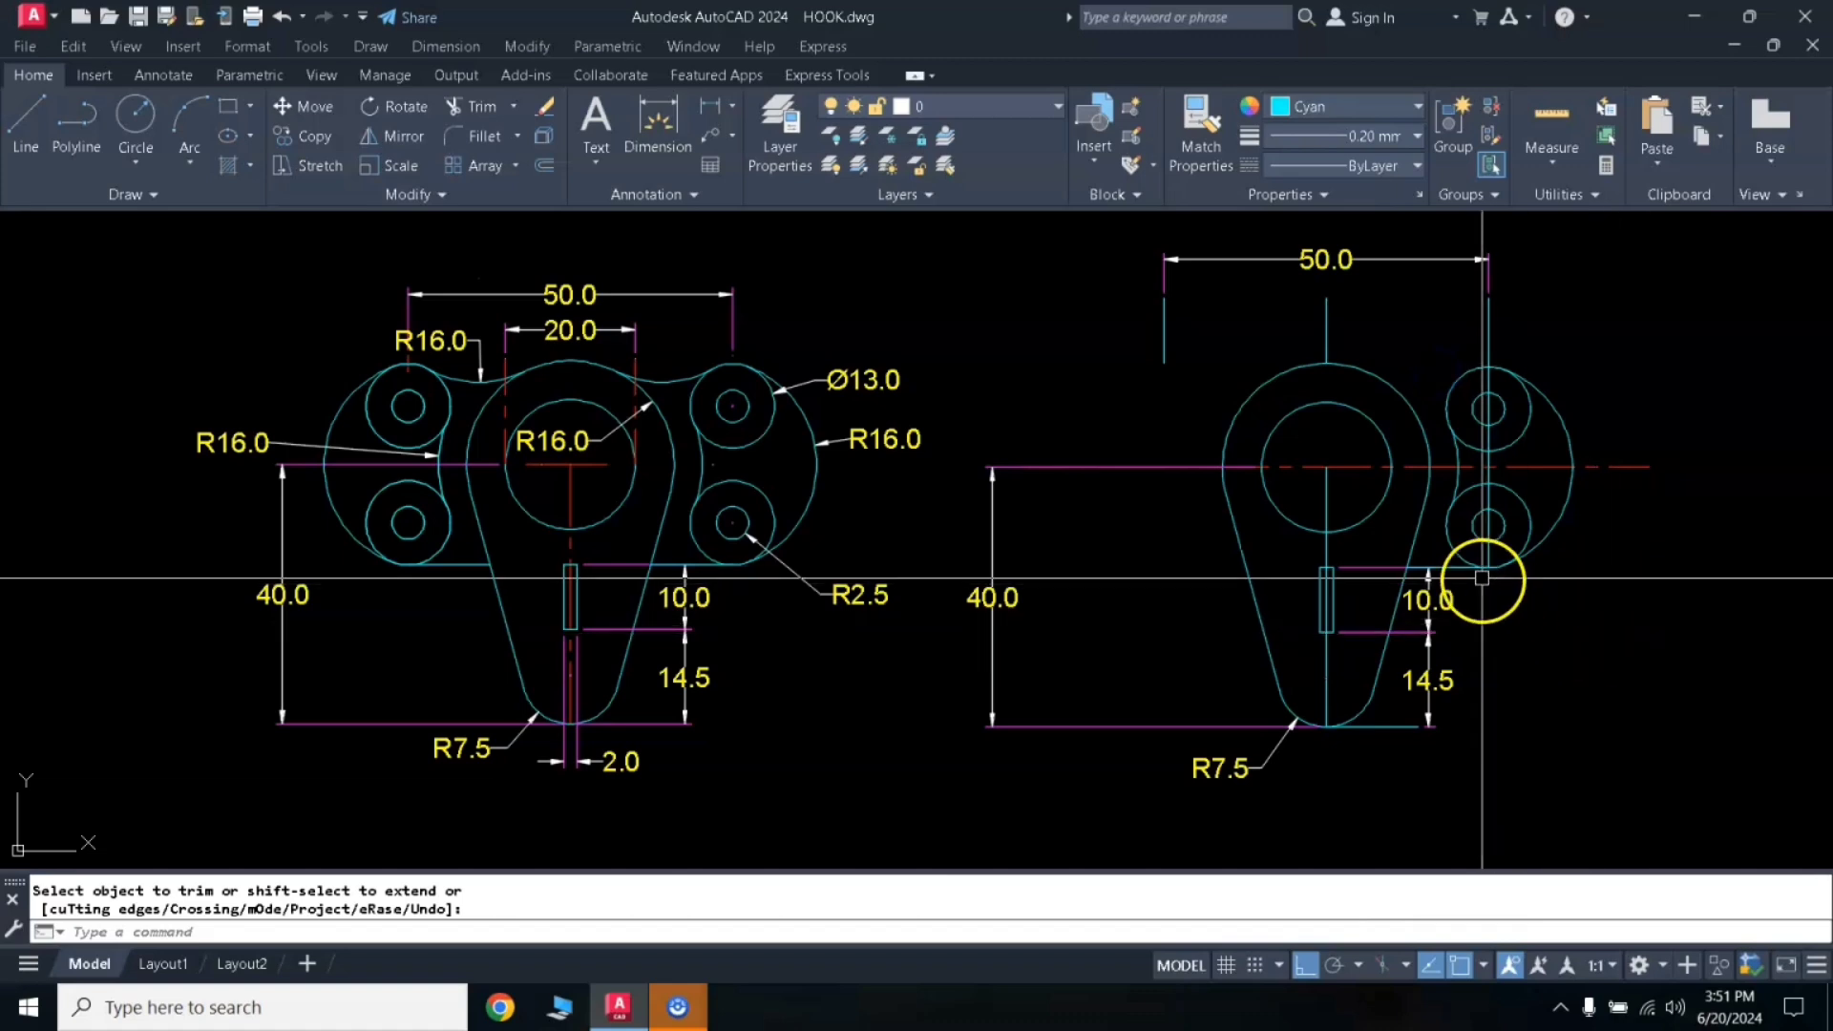
Step: Shorten the vertical construction line through the right lobe's circles so its lower end stops at the top of the upper circle
{"action": "left_click", "coordinate": [1451, 411]}
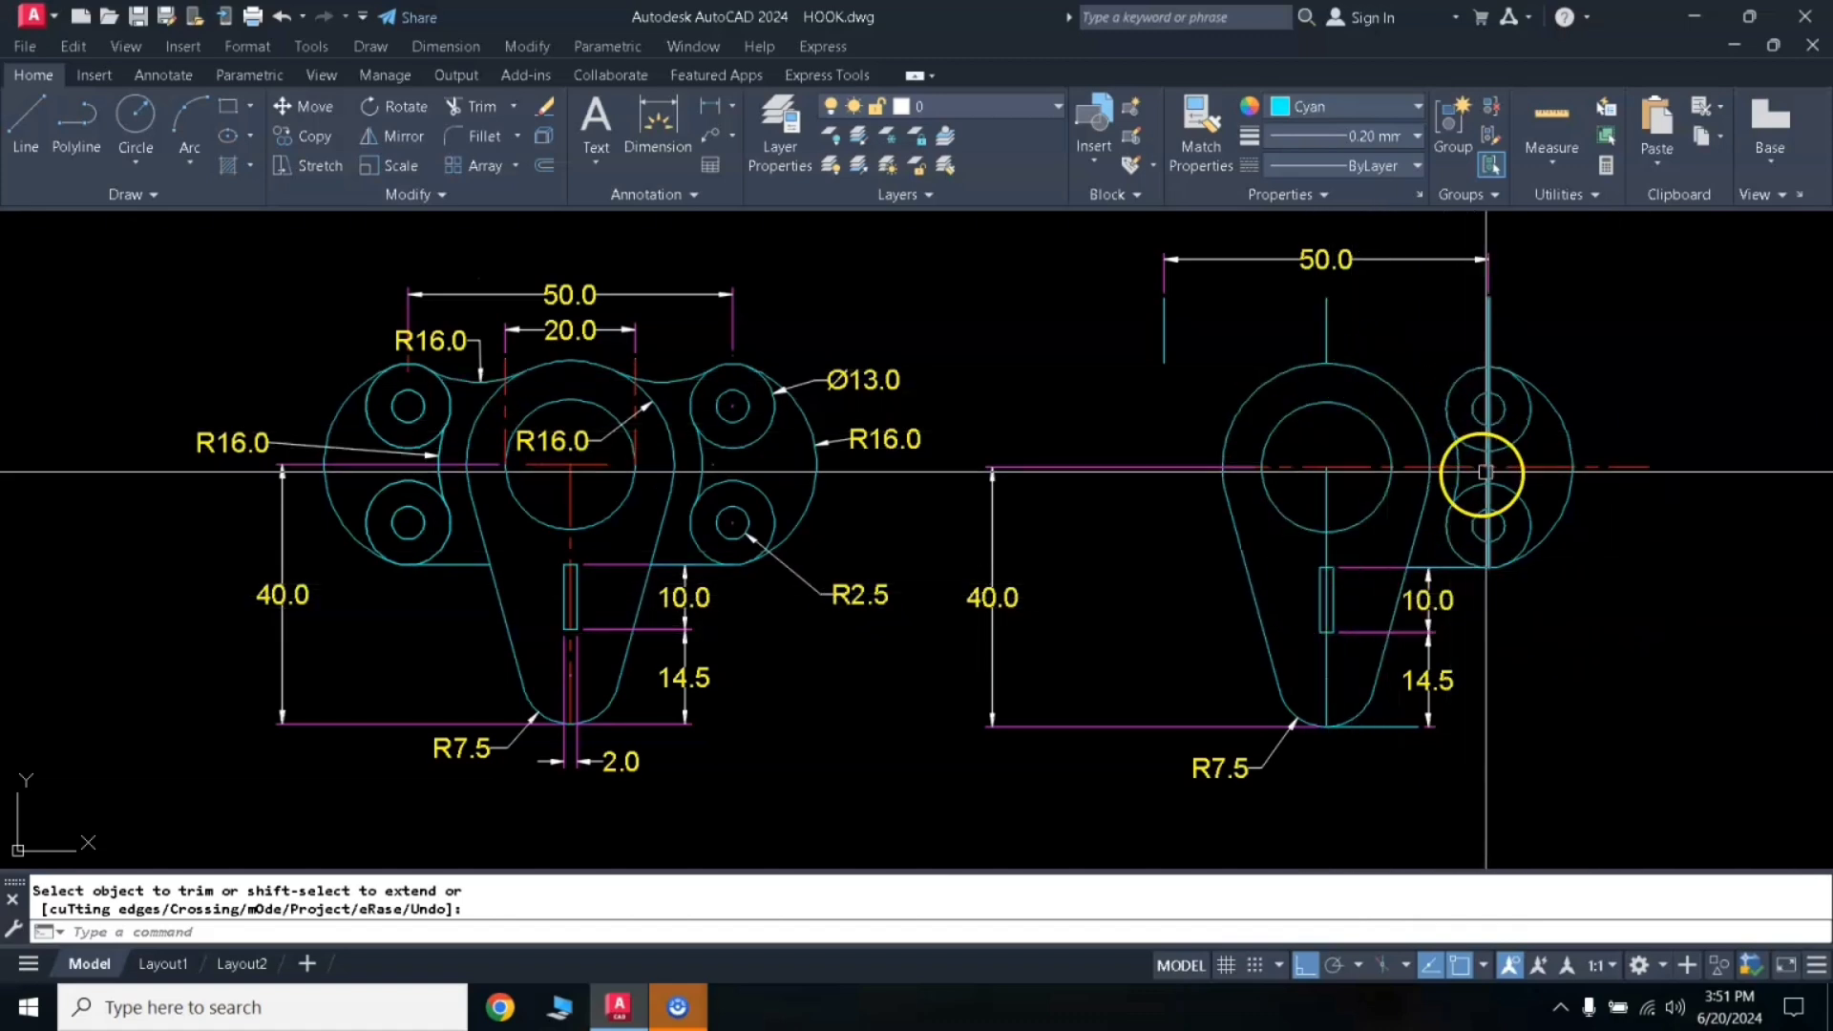
{"action": "left_click", "coordinate": [1487, 341]}
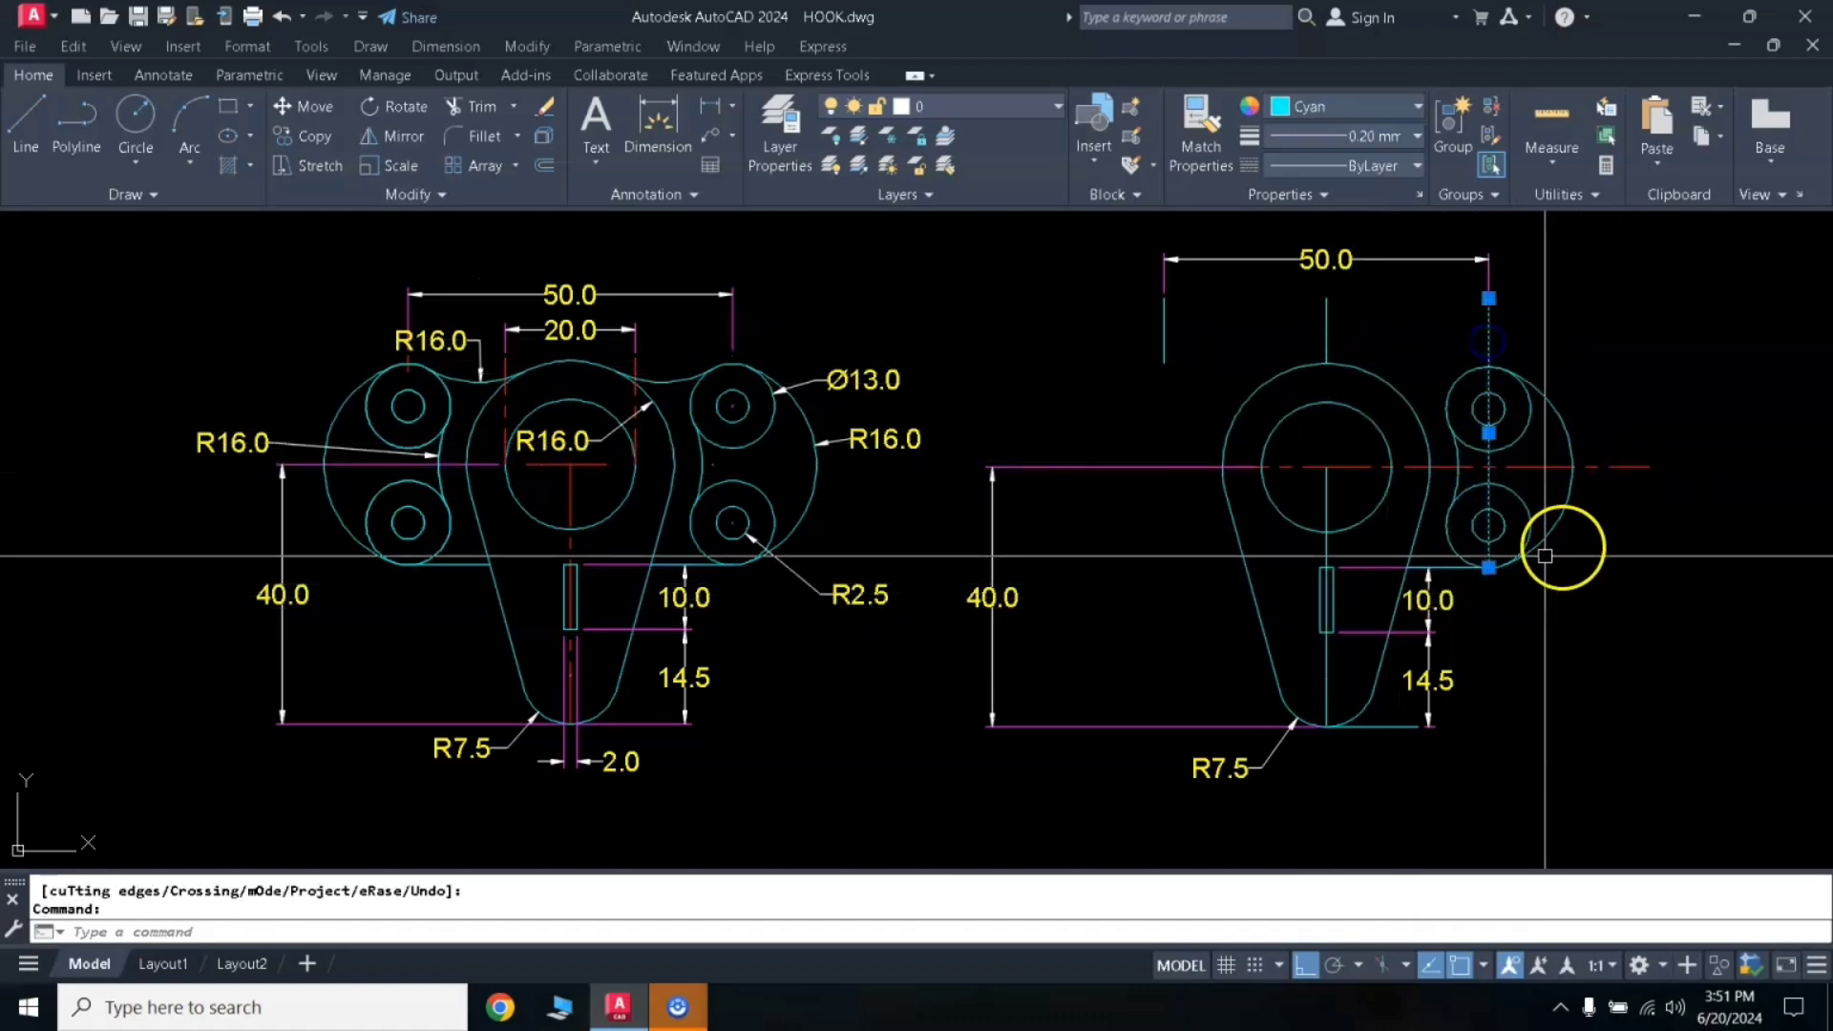
{"action": "left_click", "coordinate": [1488, 567]}
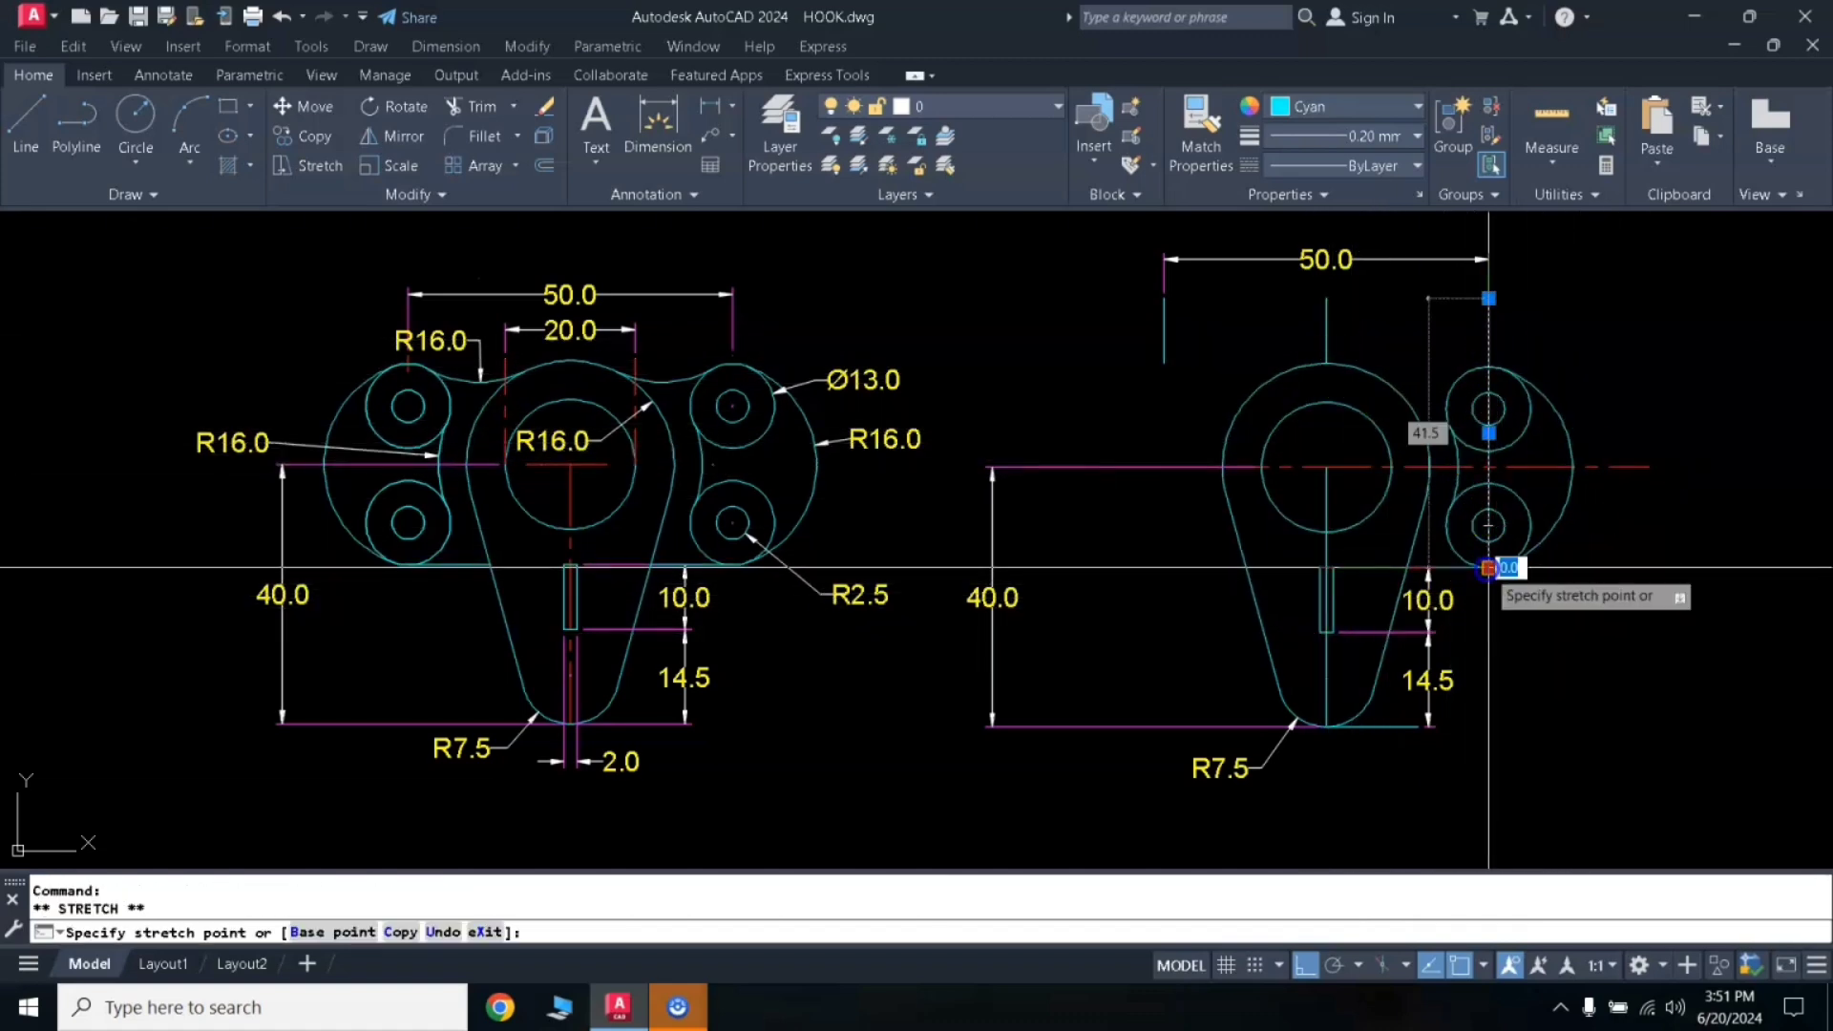
{"action": "left_click", "coordinate": [1489, 363]}
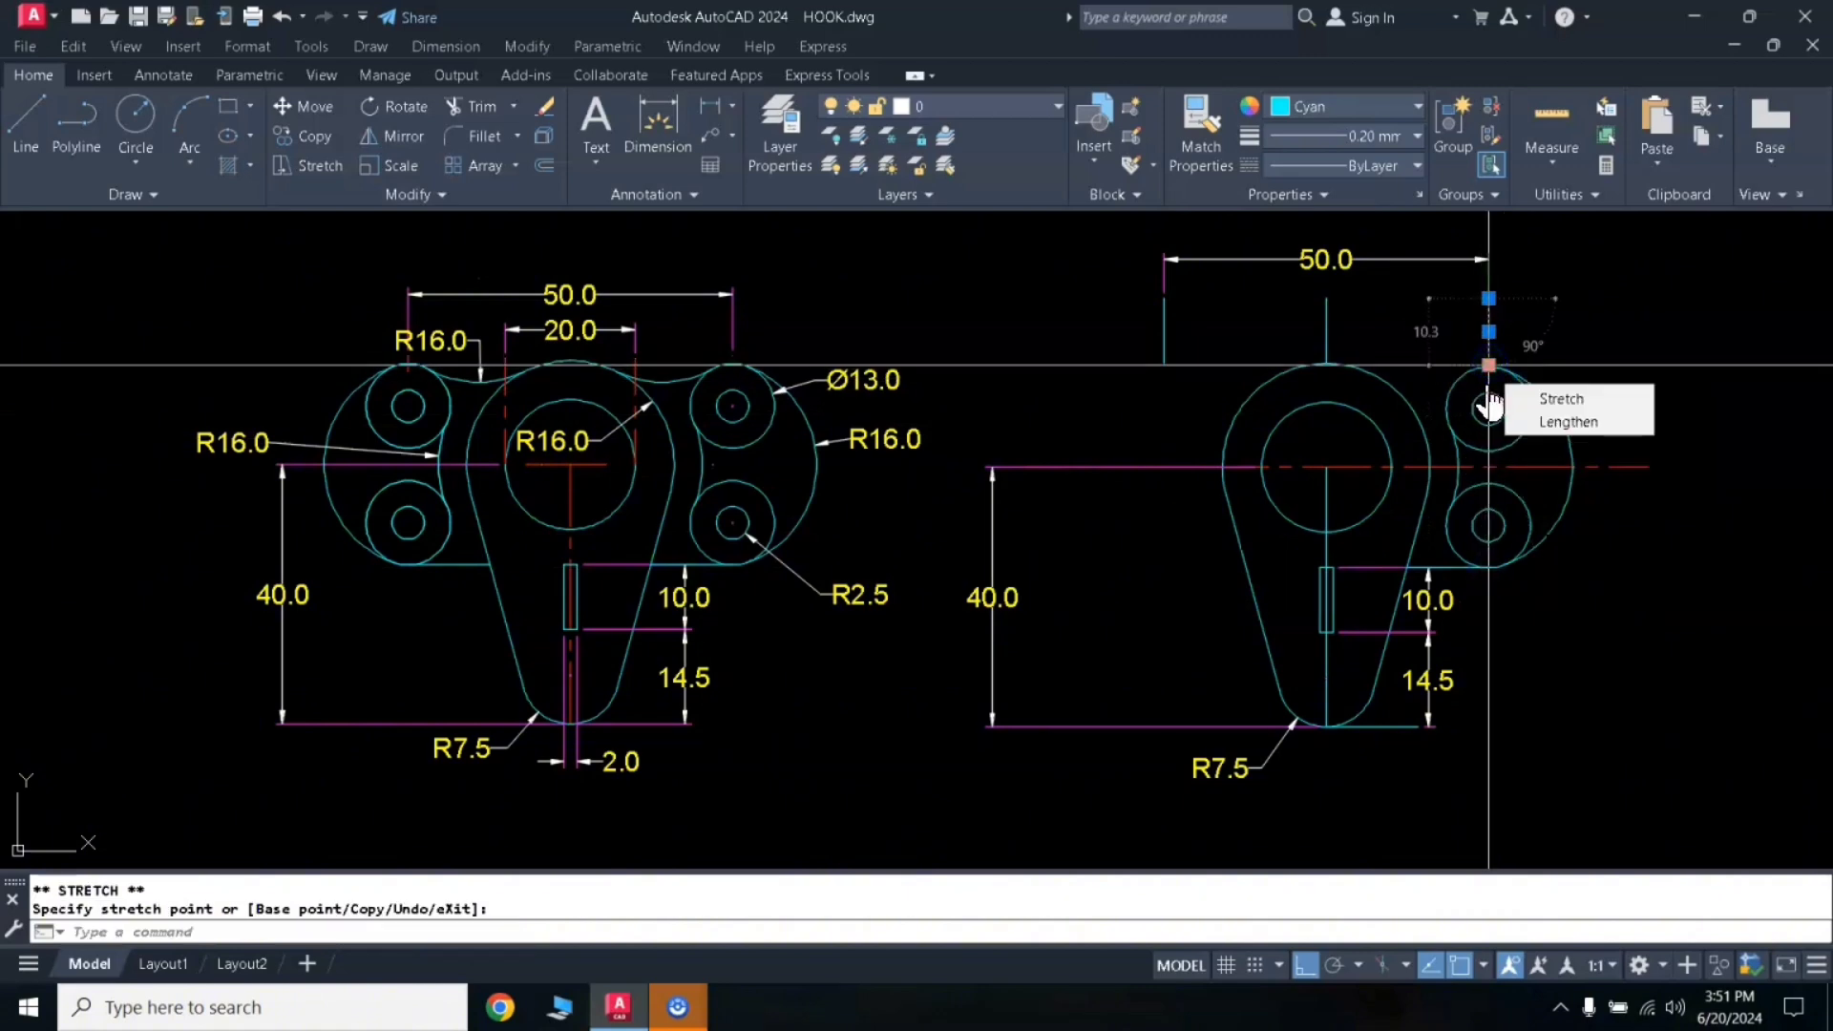
{"action": "key", "text": "Escape"}
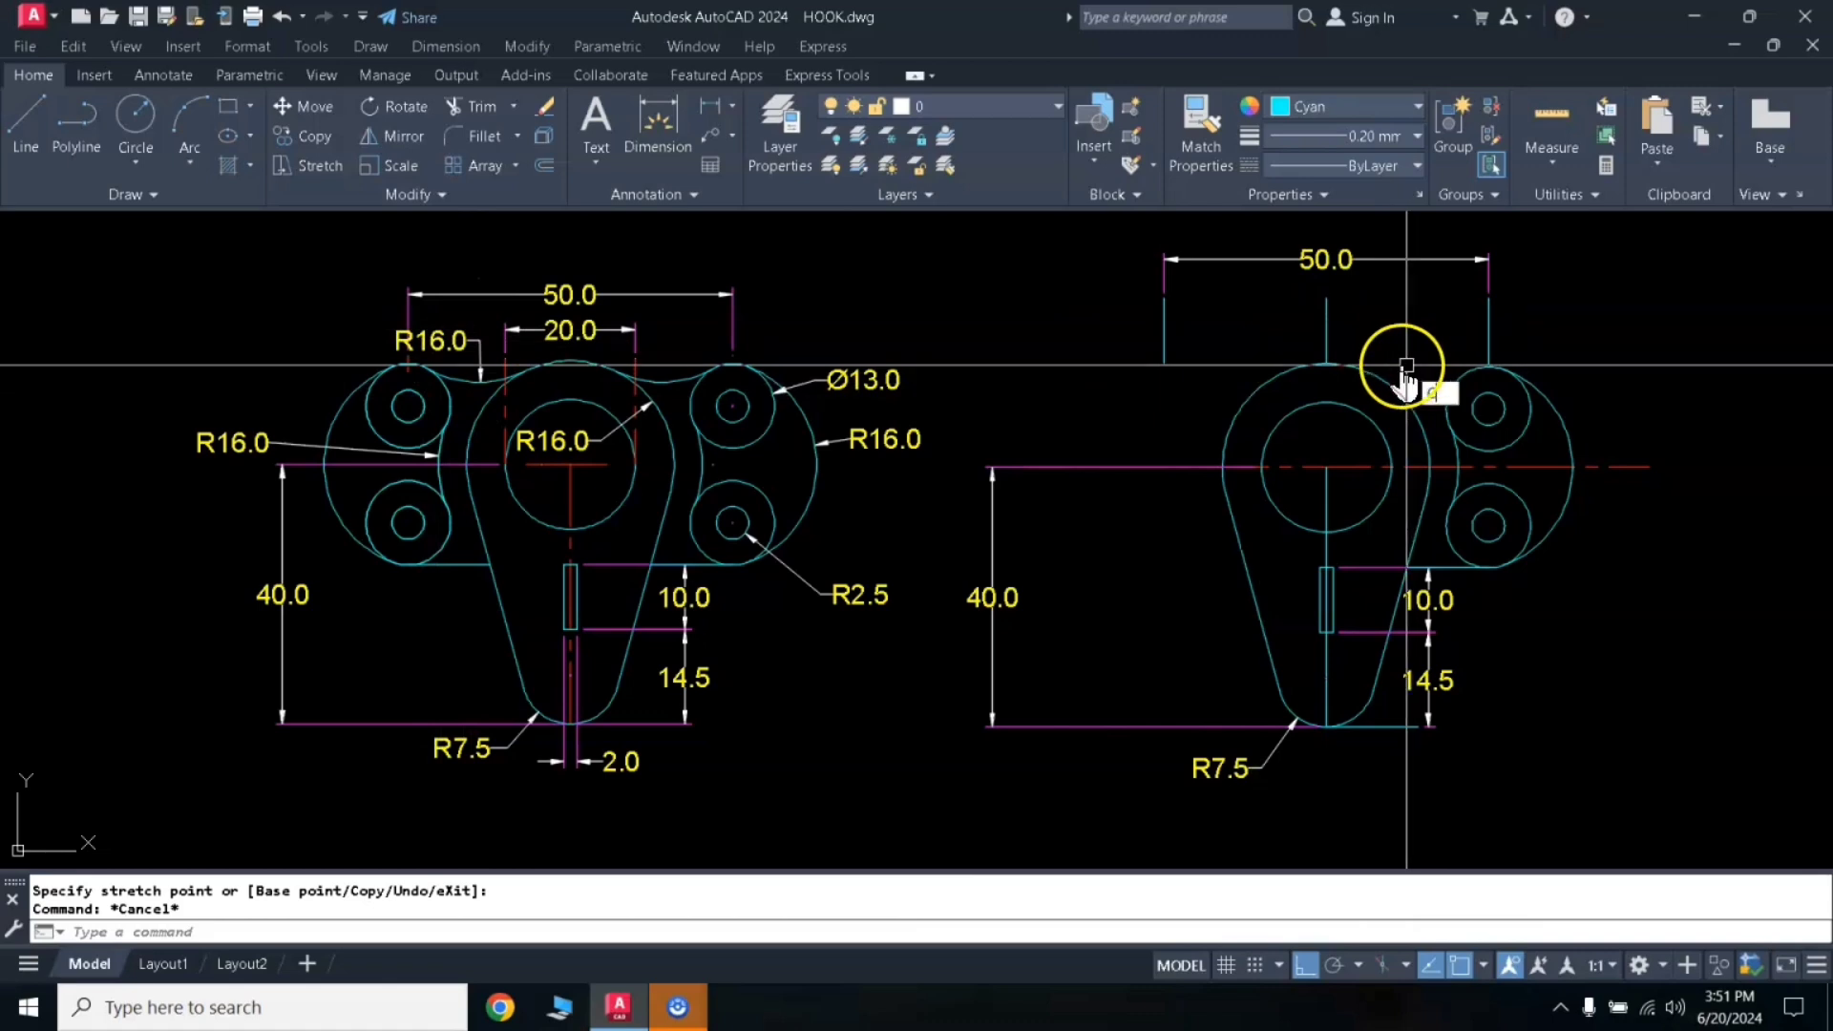
Step: Draw a radius 16 tan-tan-radius circle tangent to the upper right diameter 13 circle and the large central arc
{"action": "type", "text": "C"}
{"action": "key", "text": "Return"}
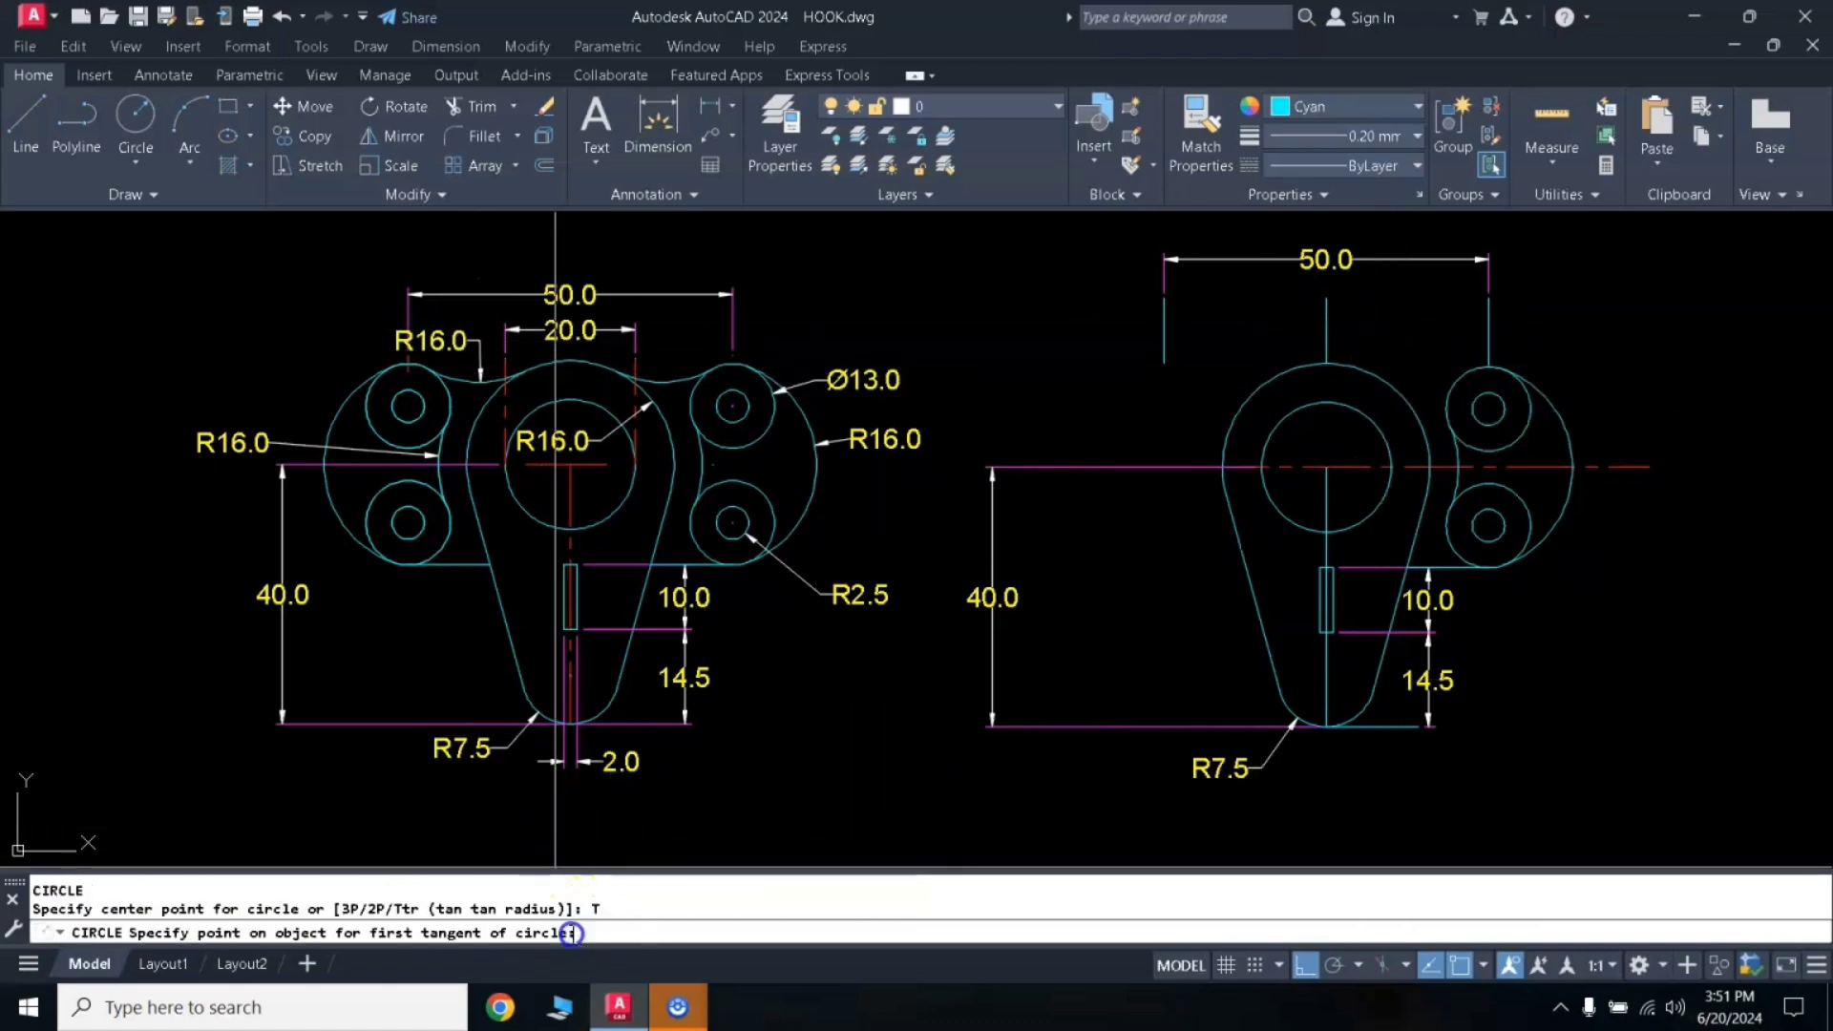
{"action": "left_click", "coordinate": [1448, 361]}
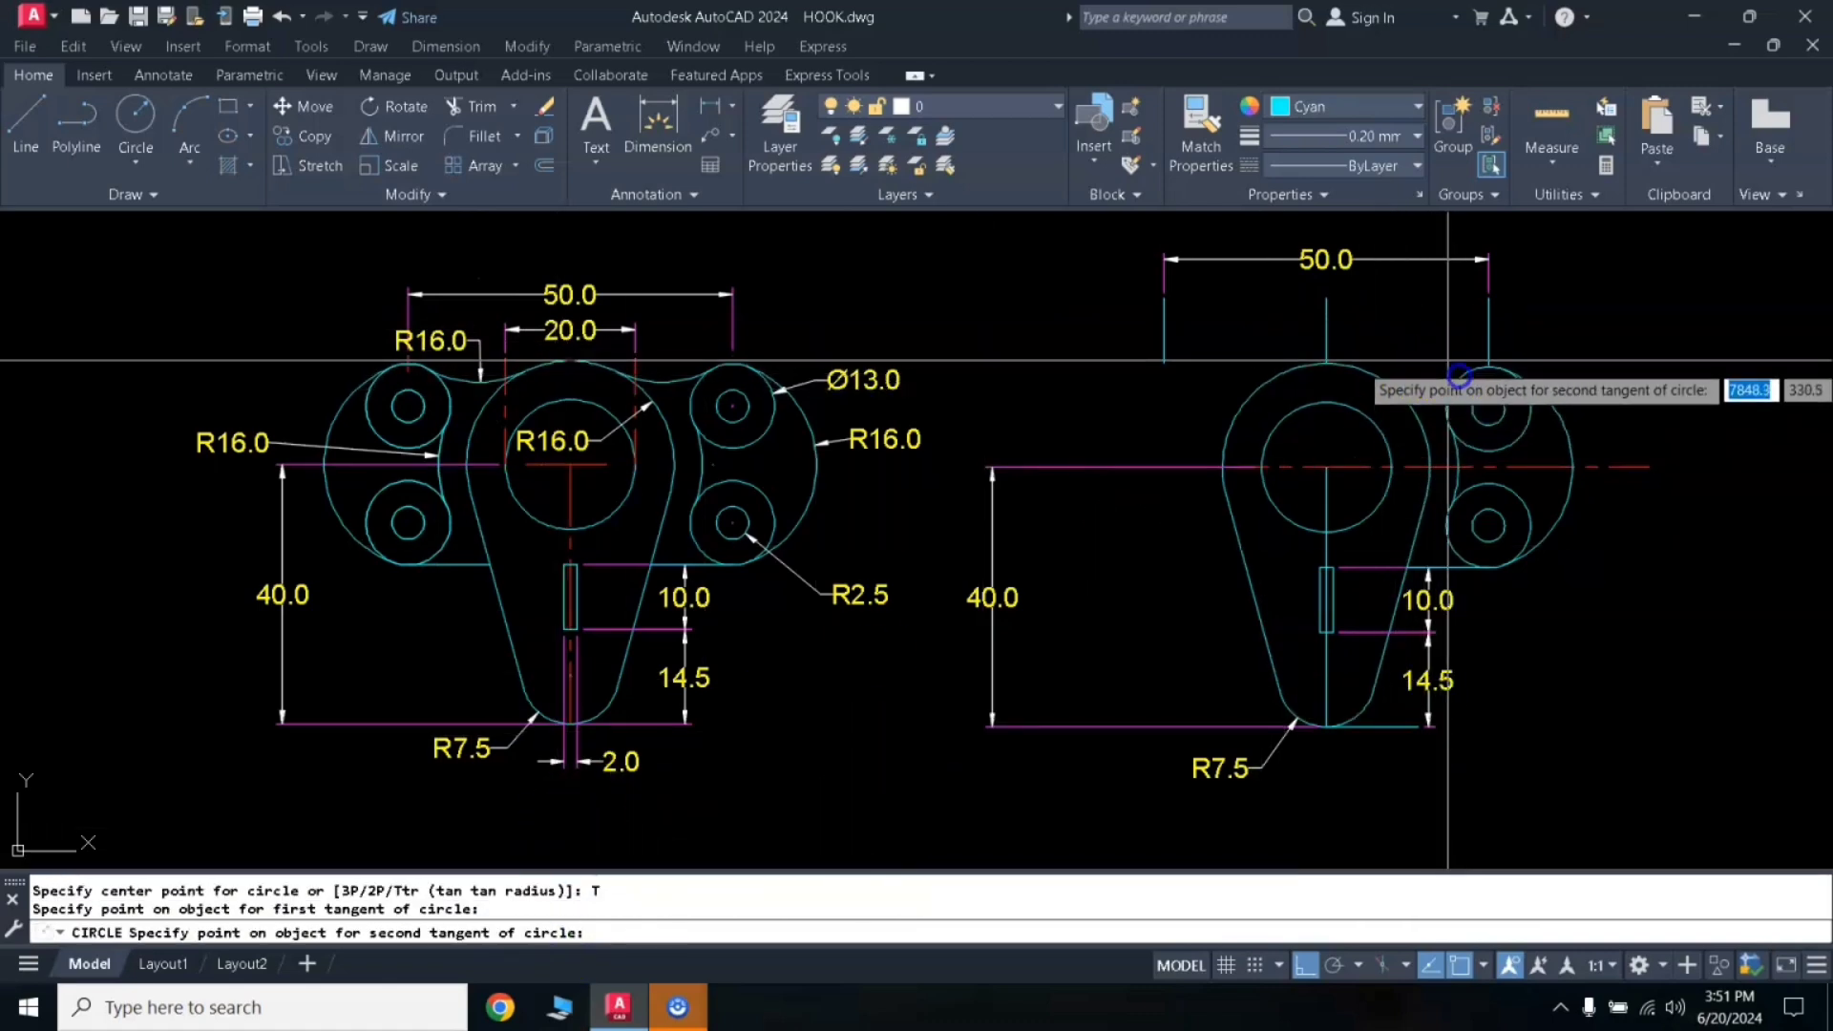
{"action": "left_click", "coordinate": [1403, 376]}
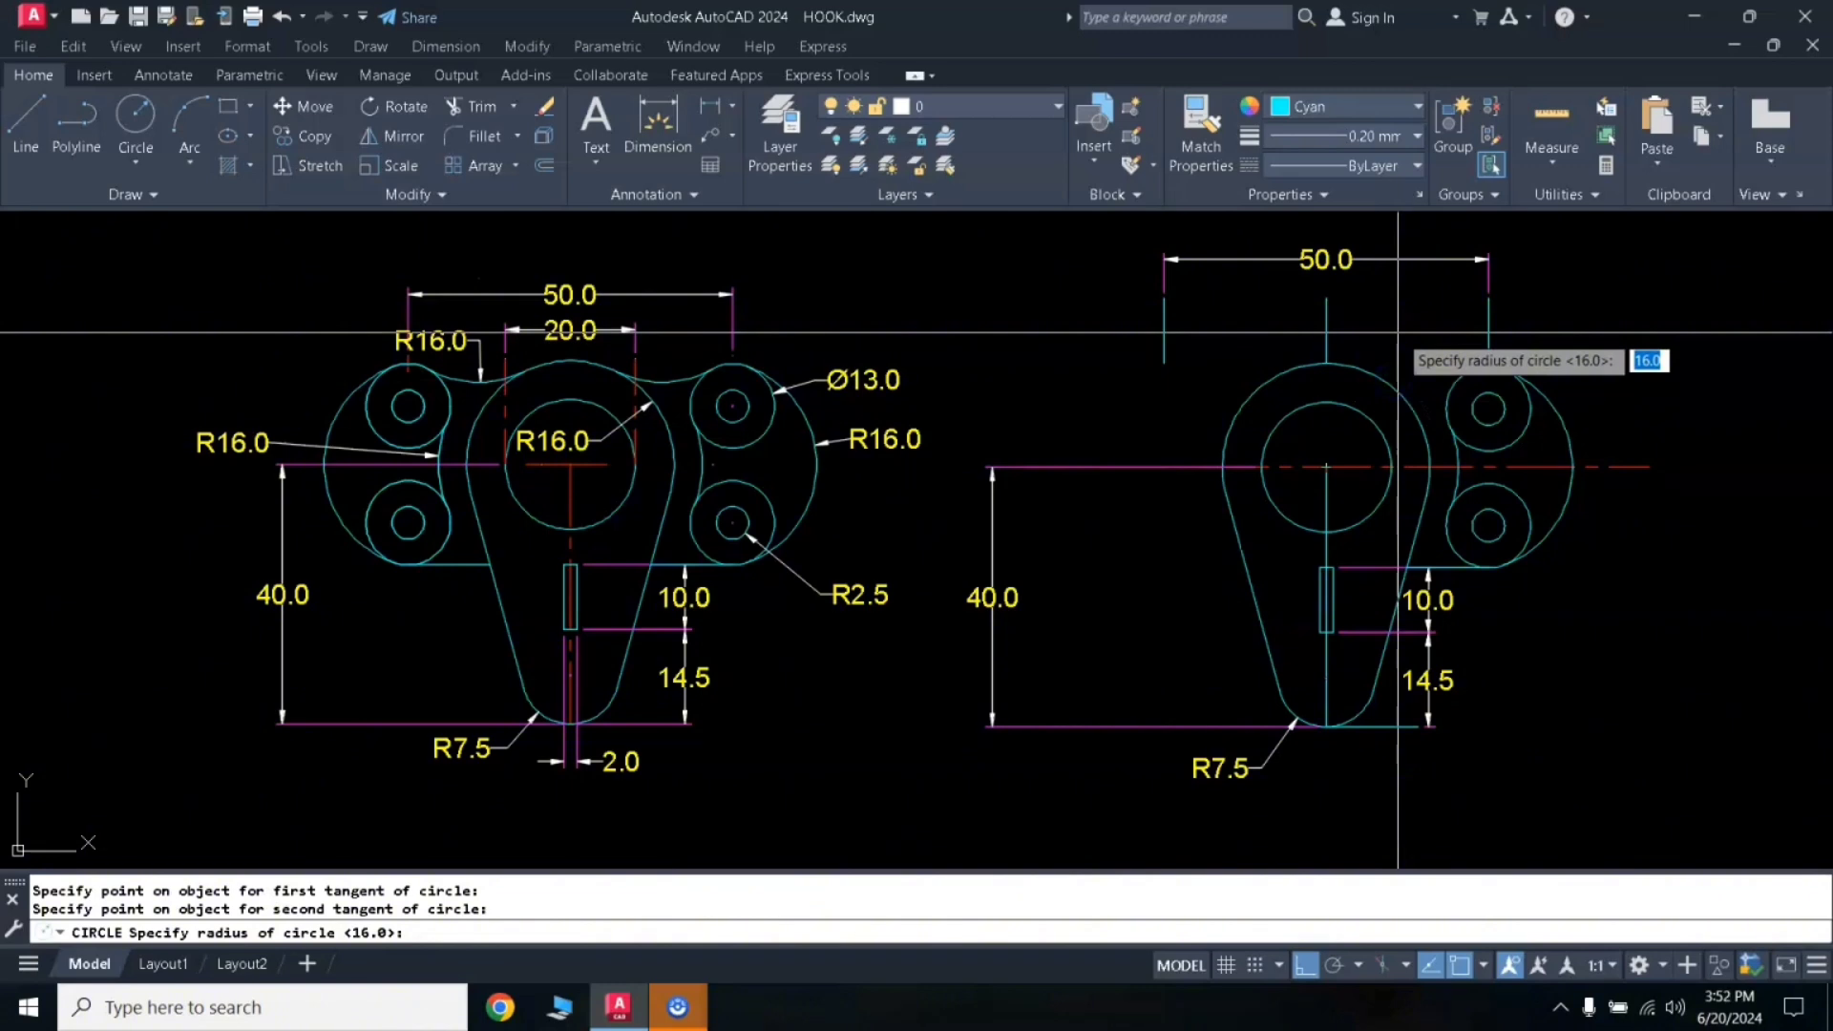
{"action": "type", "text": "16"}
{"action": "key", "text": "Return"}
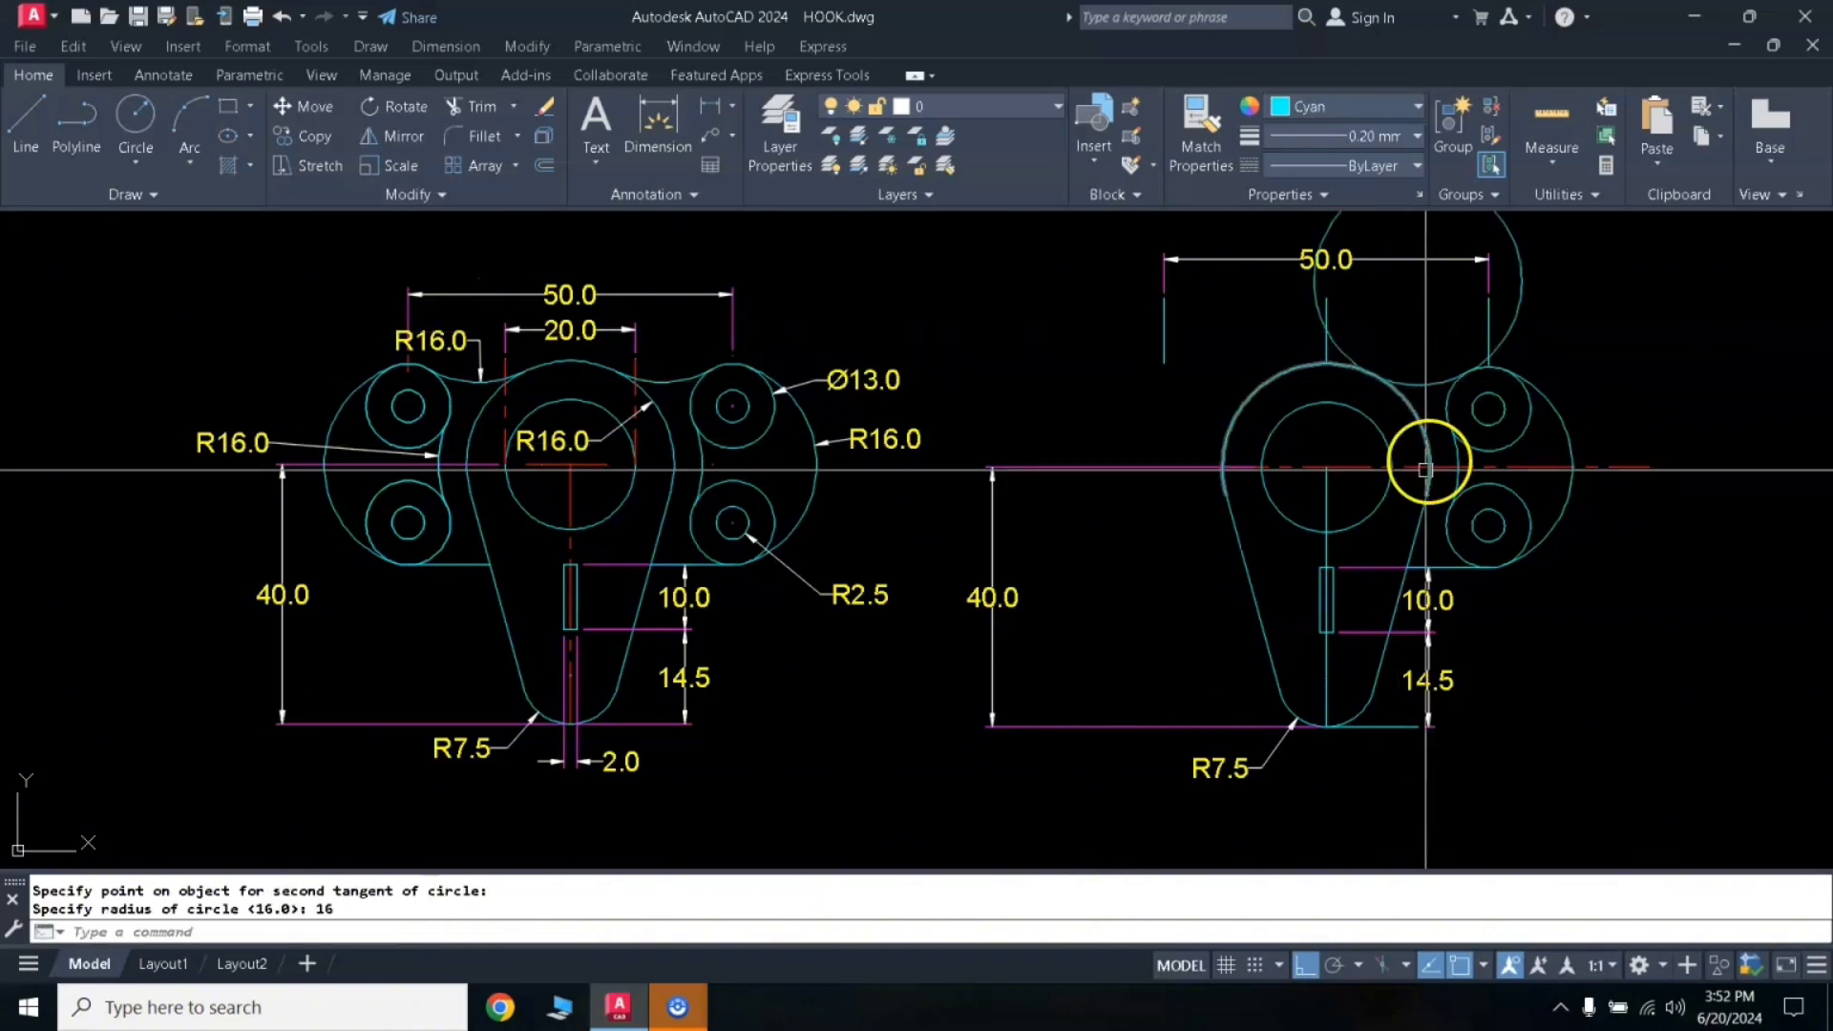
Step: Trim the new radius 16 circle against the upper right diameter 13 circle and central arc, keeping only the short concave arc between them
{"action": "left_click", "coordinate": [1451, 398]}
{"action": "left_click", "coordinate": [1400, 399]}
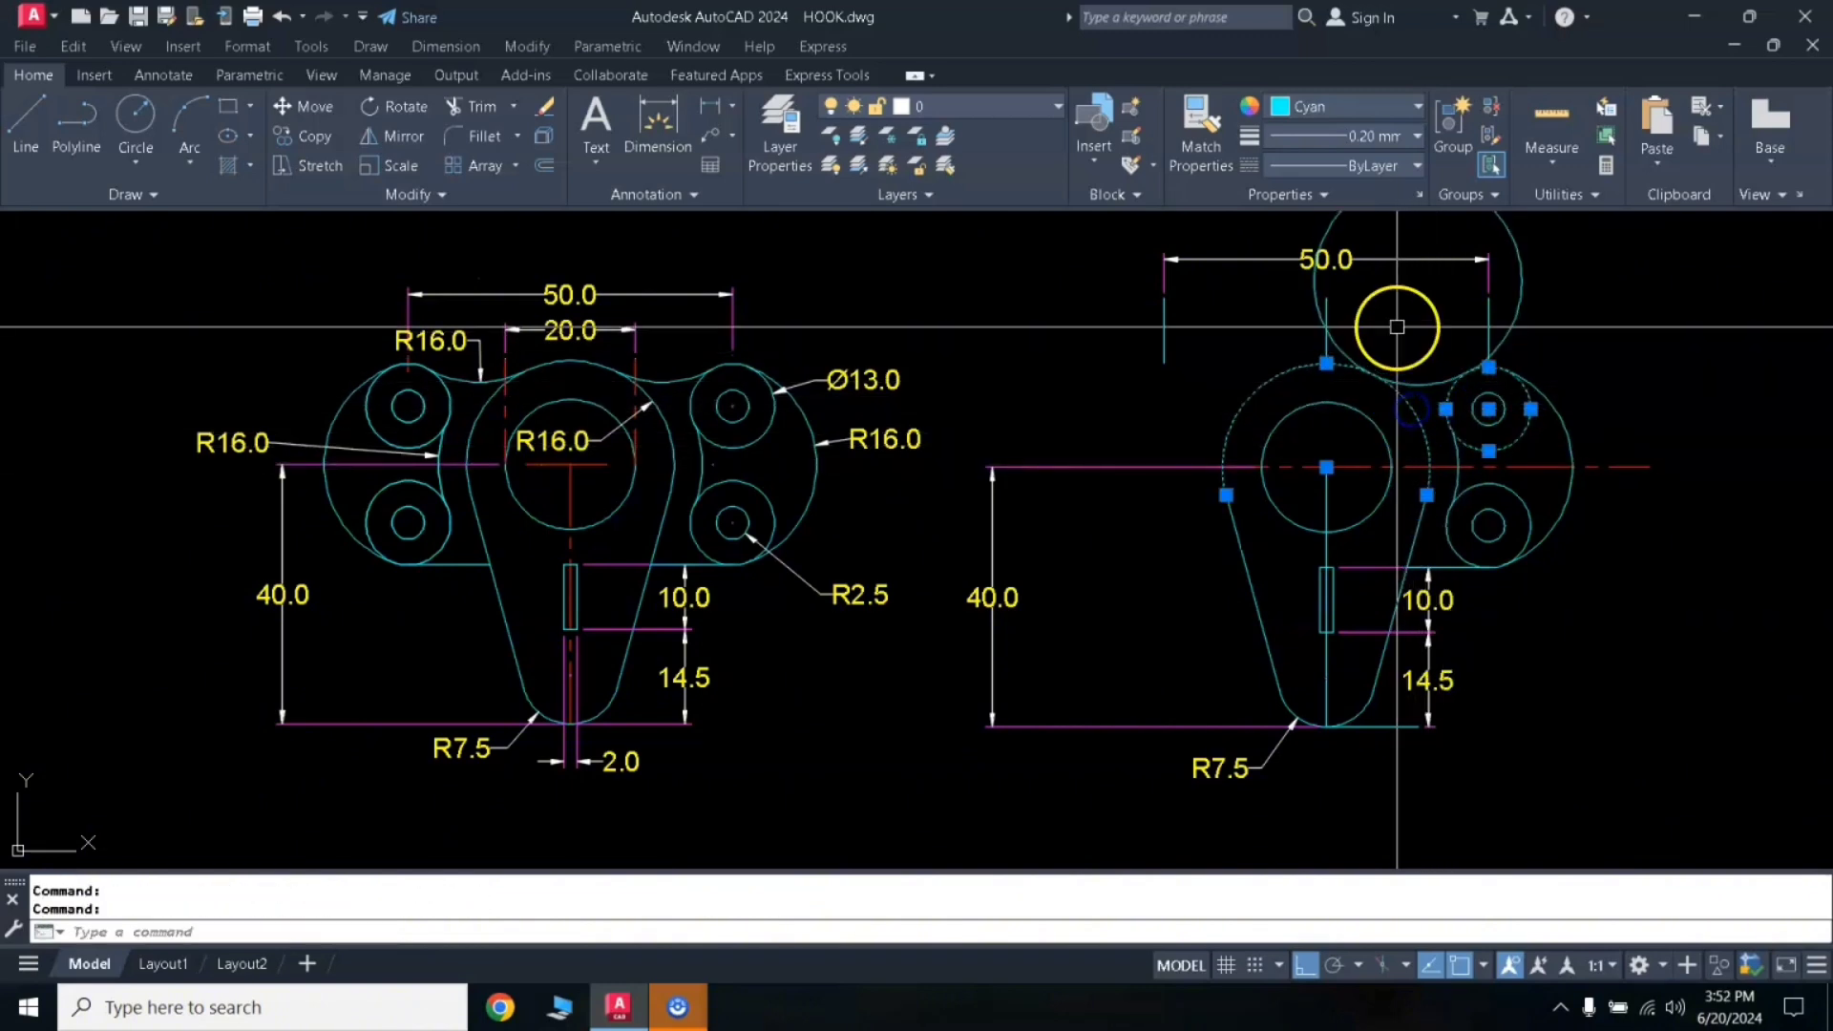
{"action": "type", "text": "tr"}
{"action": "key", "text": "Return"}
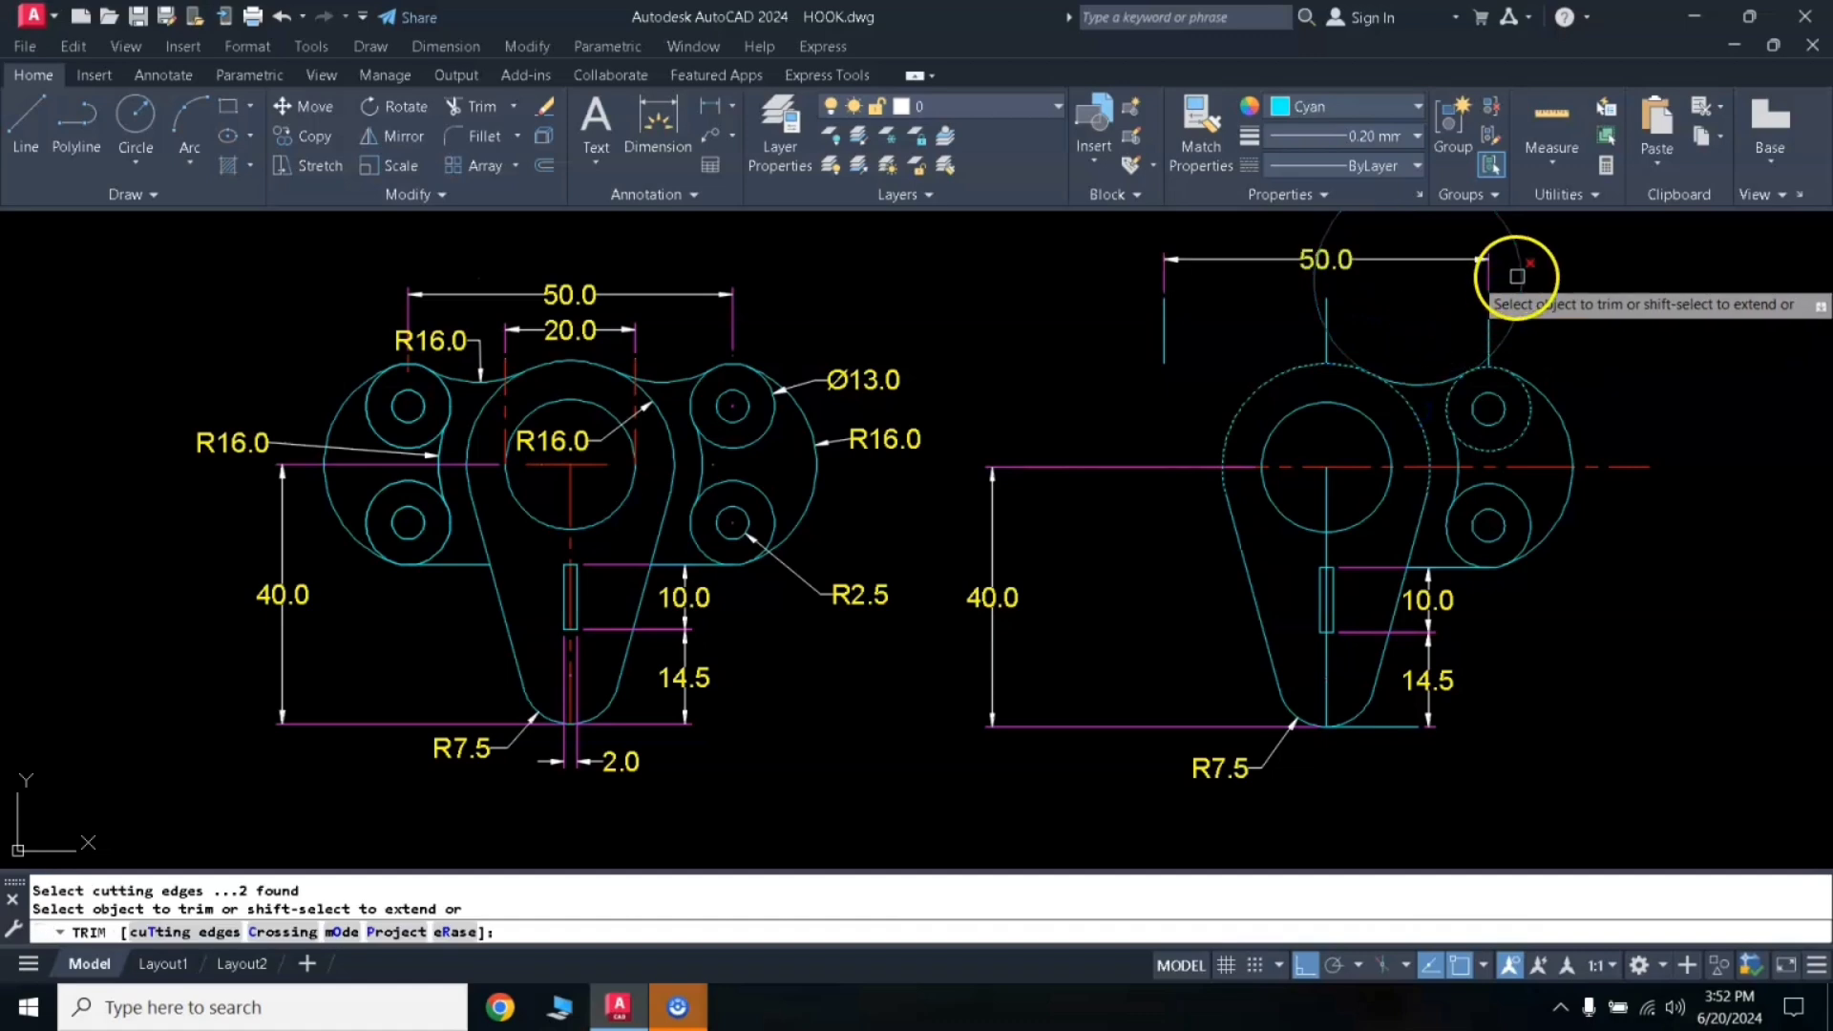
{"action": "left_click", "coordinate": [1517, 276]}
{"action": "key", "text": "Escape"}
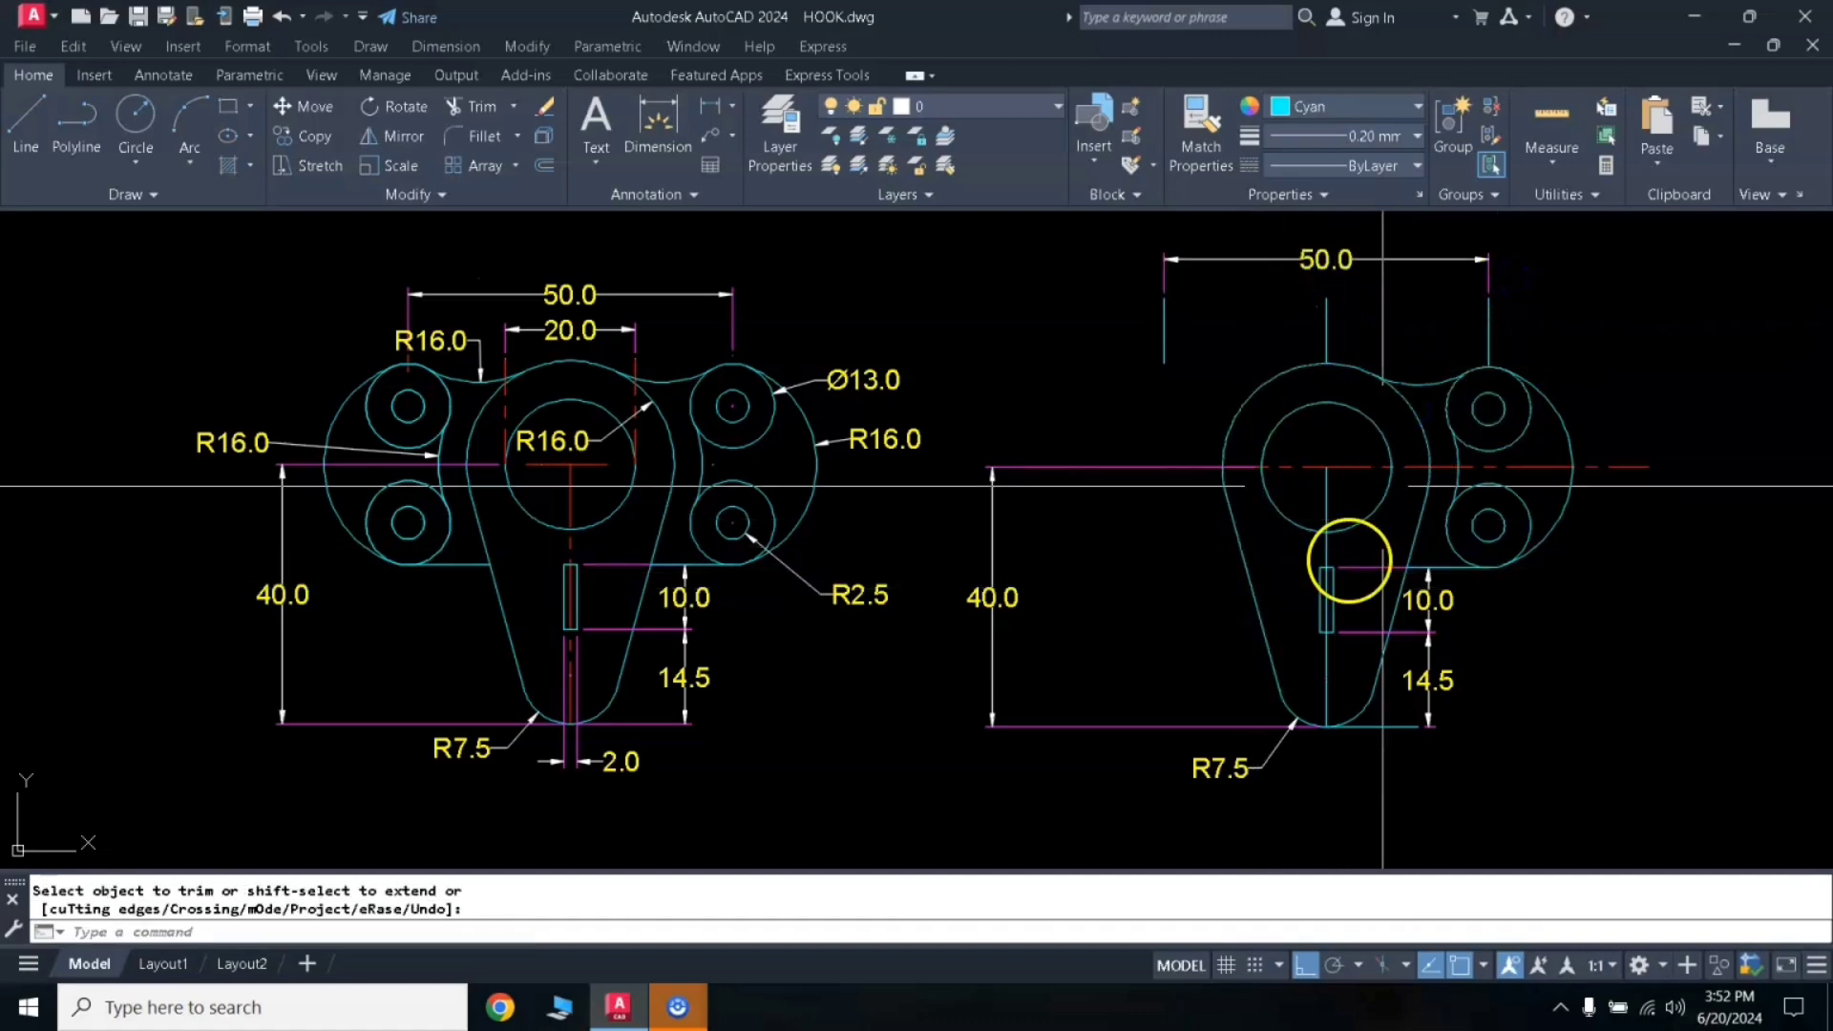
Step: Mirror the complete right lobe with its concave connecting arc about the vertical centre line, keeping the source objects
{"action": "left_click", "coordinate": [1352, 309]}
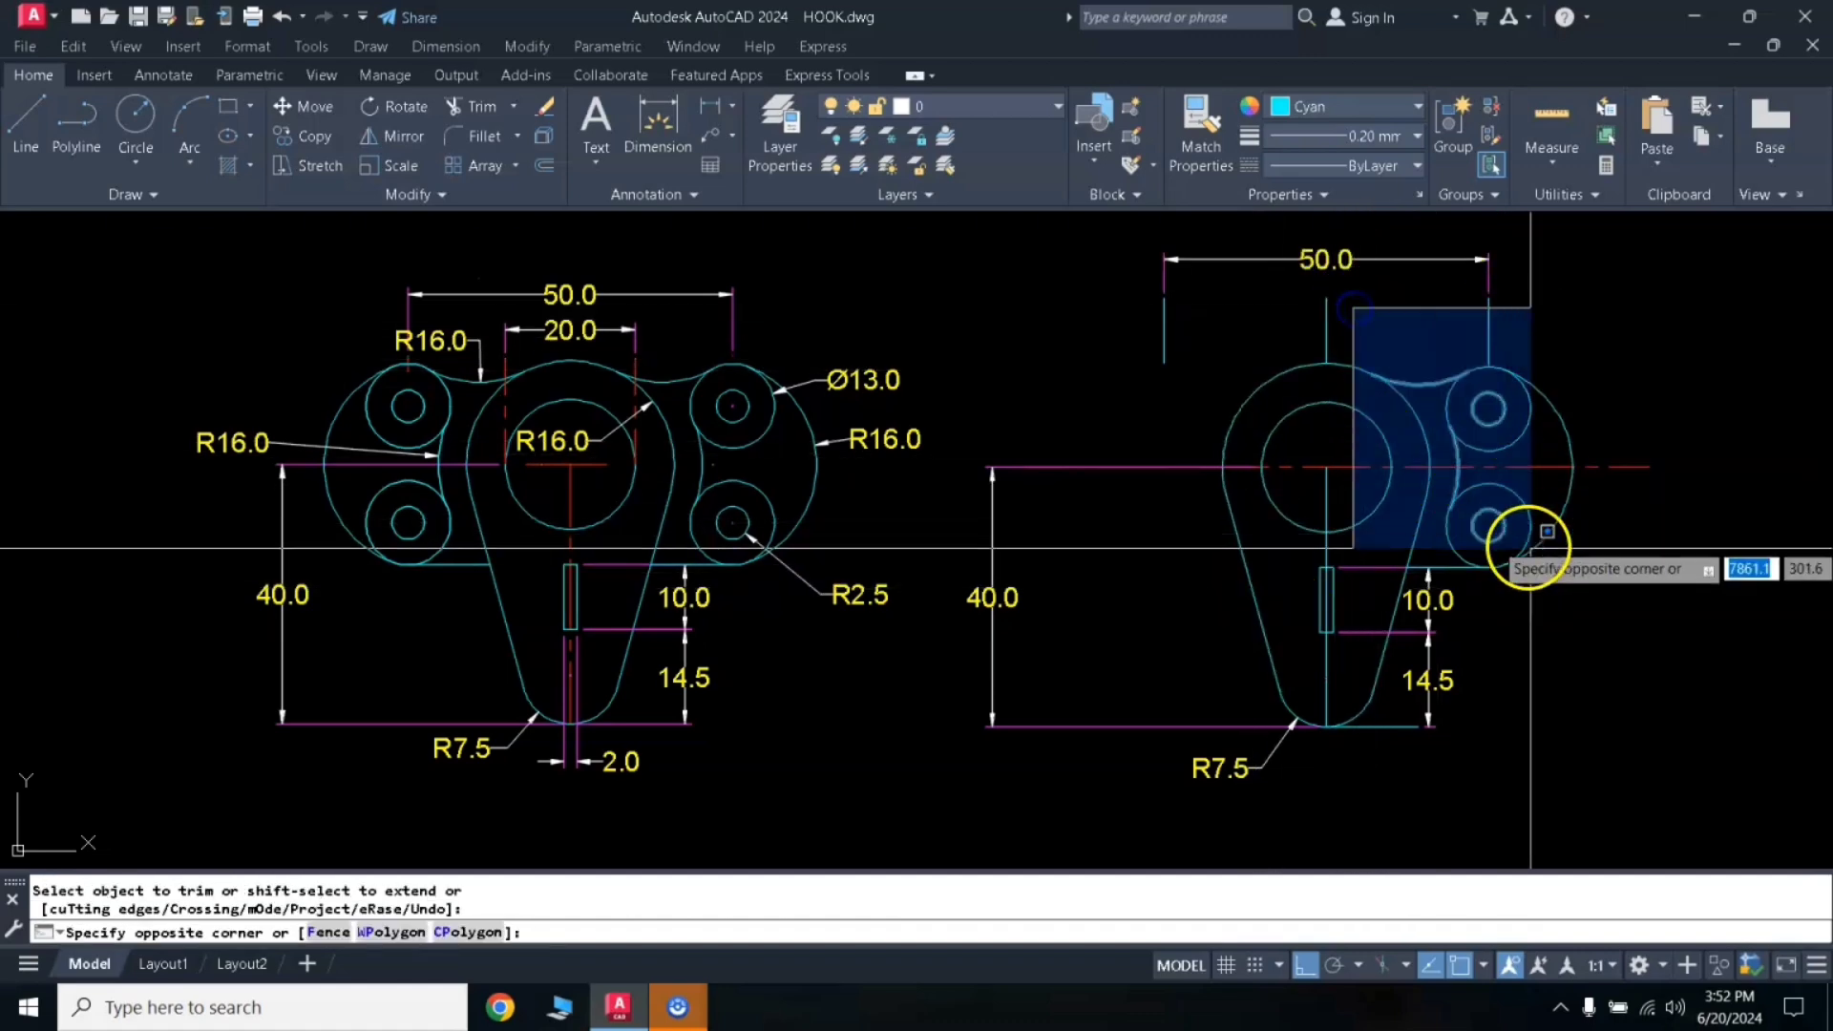
{"action": "left_click", "coordinate": [1607, 567]}
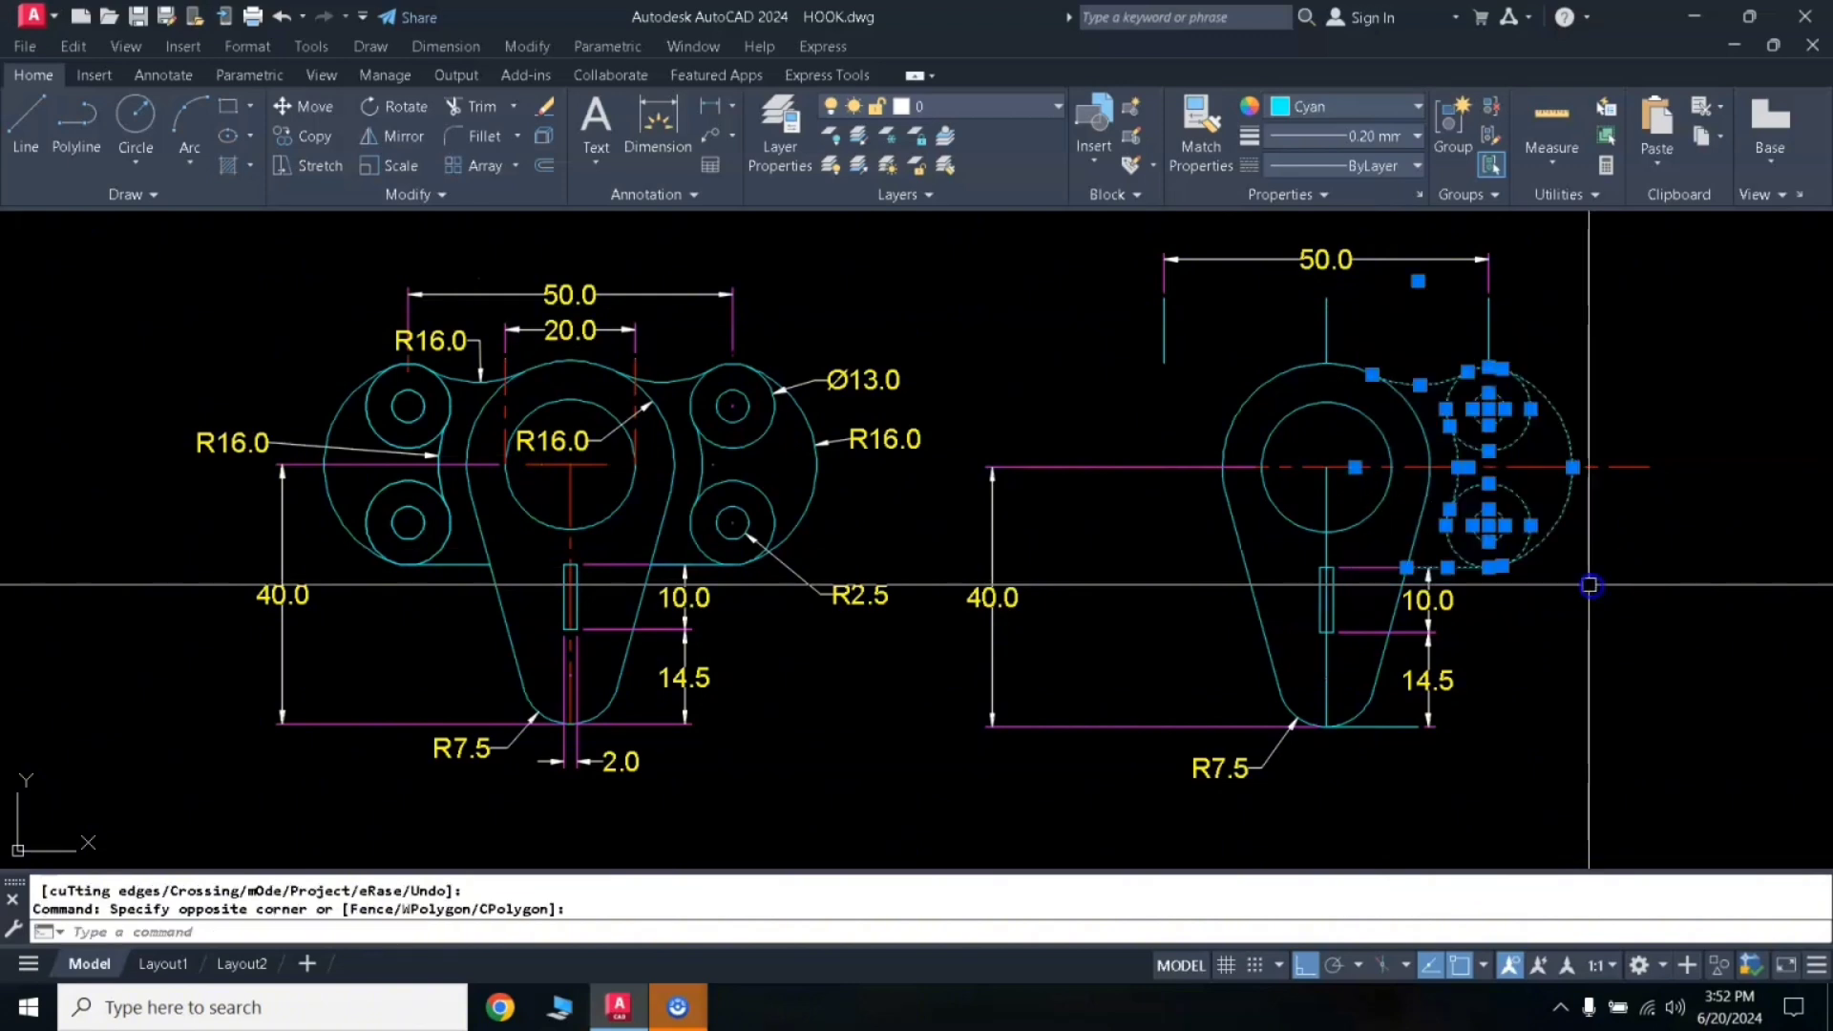
{"action": "type", "text": "MI"}
{"action": "key", "text": "Return"}
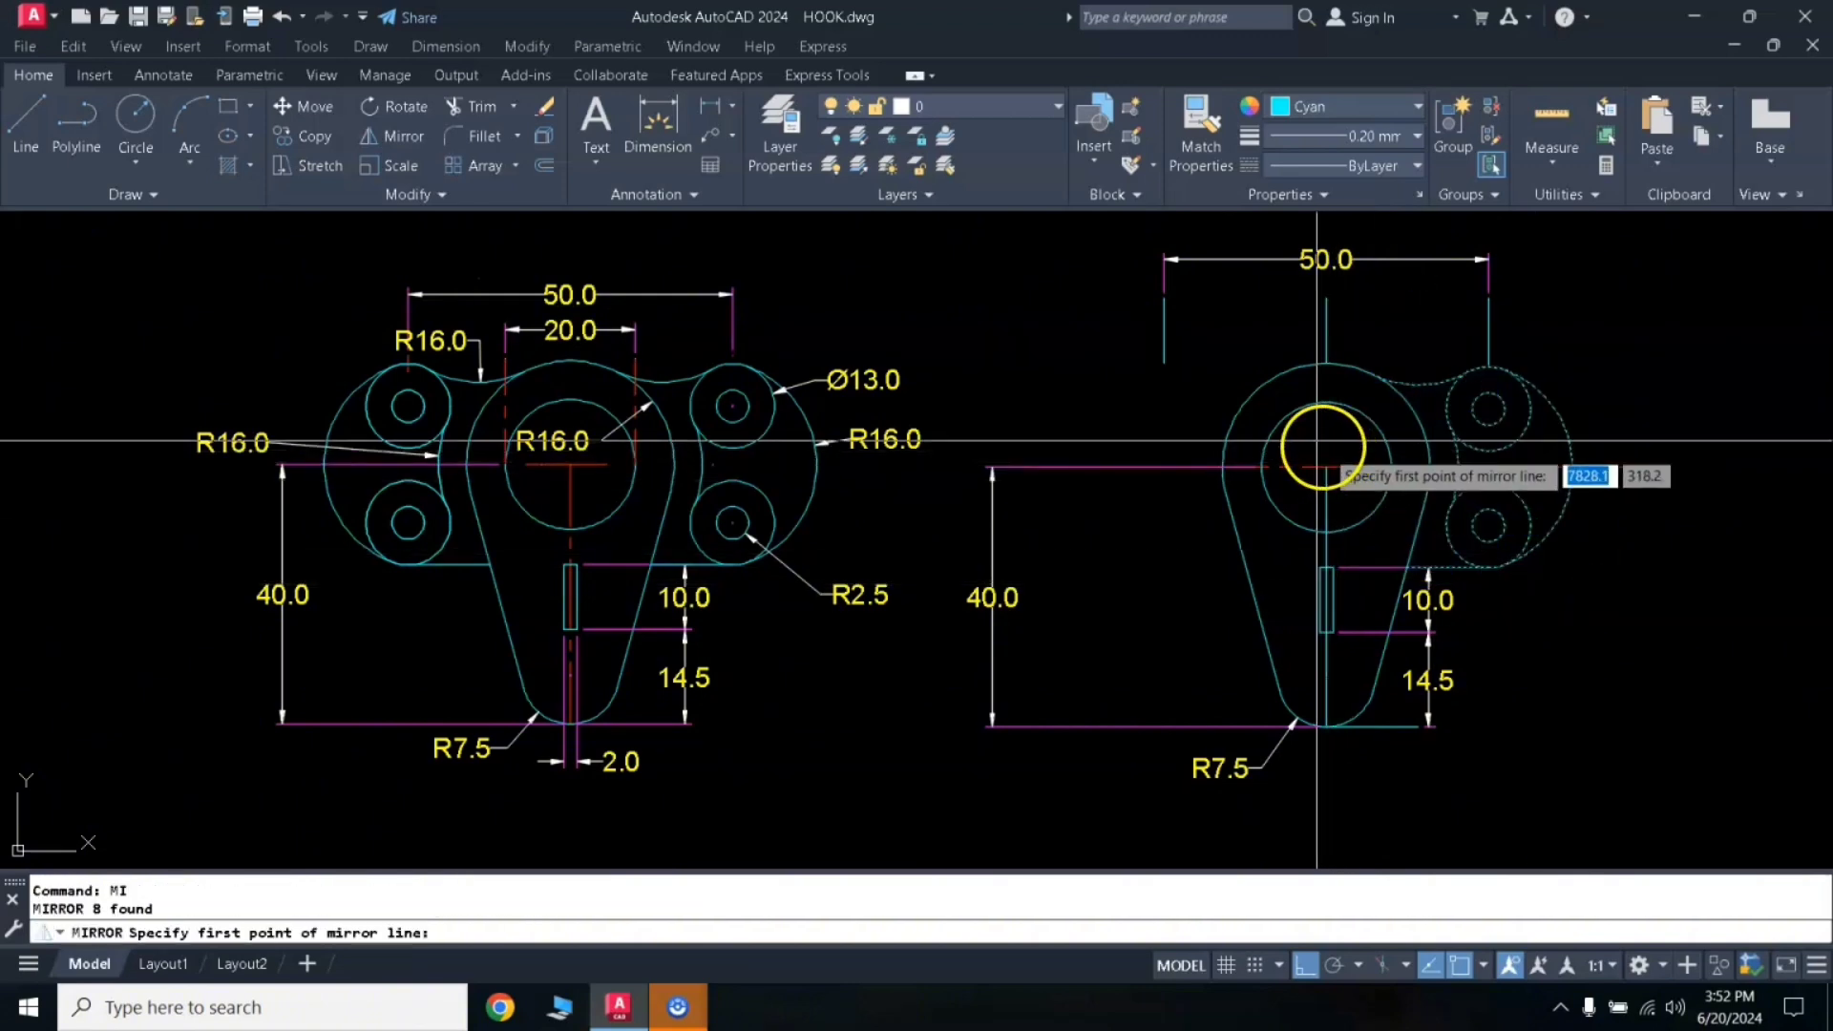
{"action": "left_click", "coordinate": [1326, 298]}
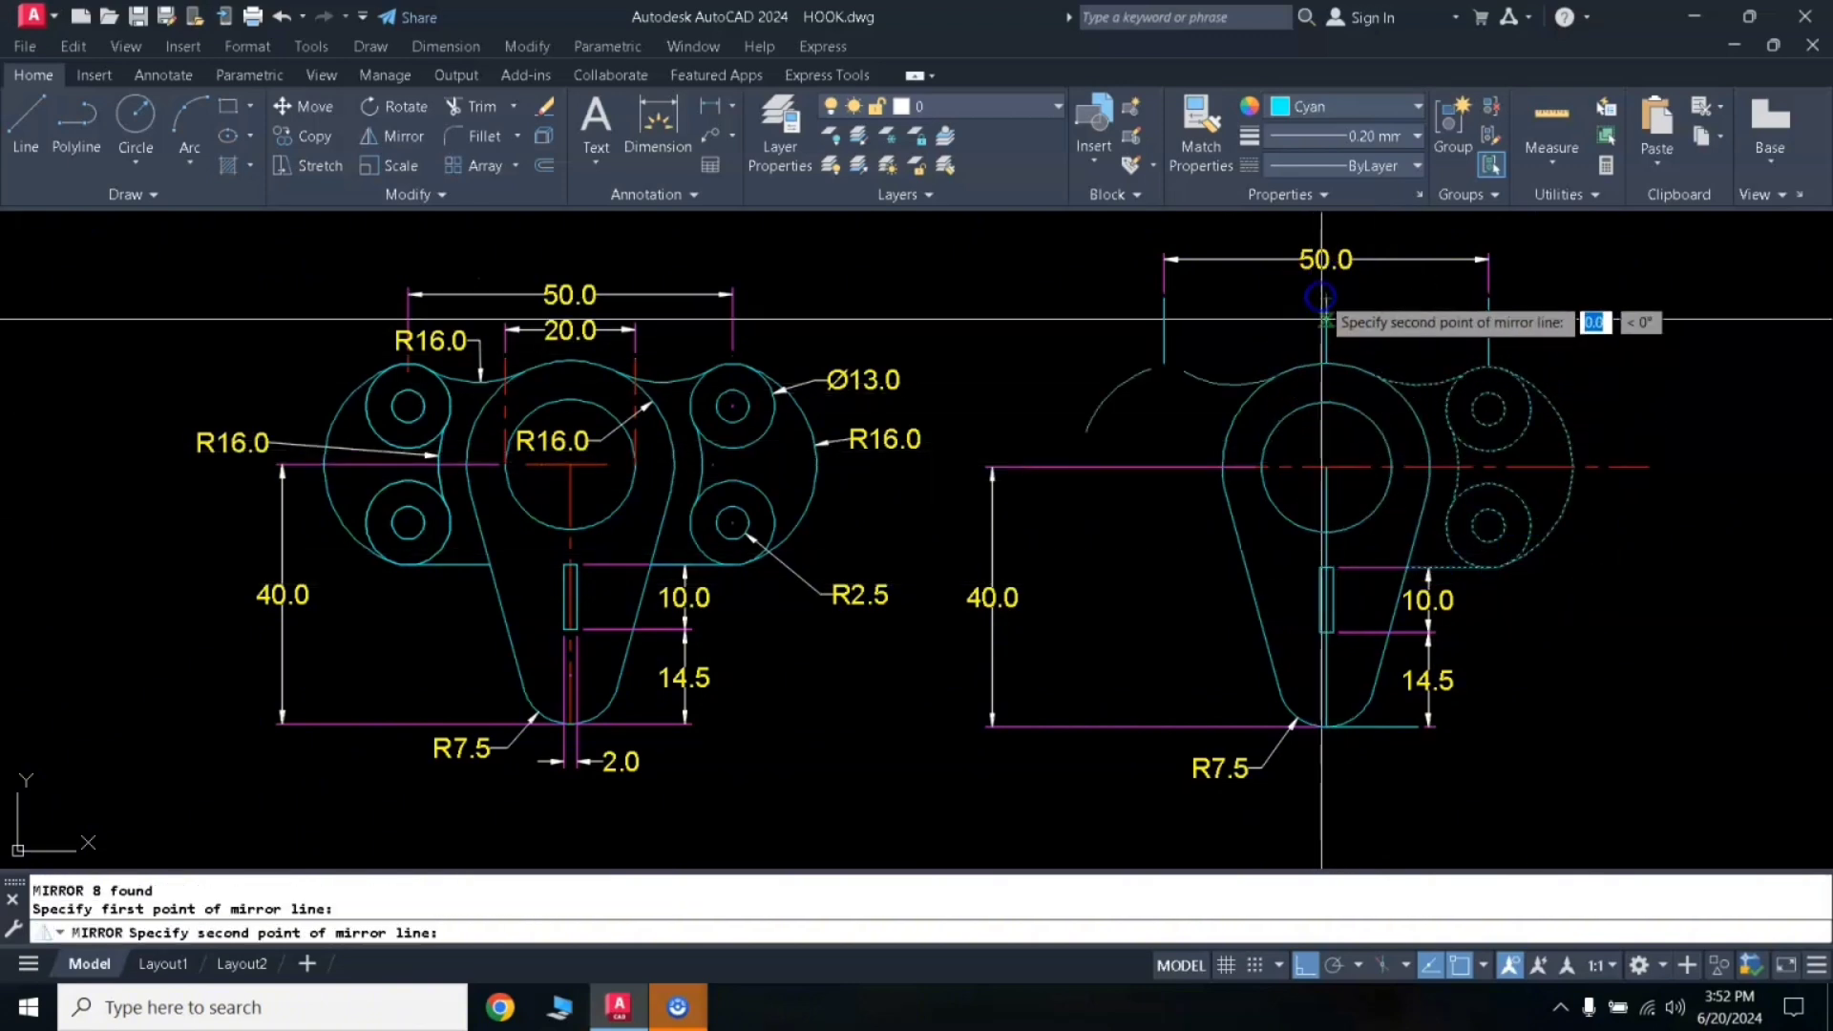
{"action": "left_click", "coordinate": [1327, 468]}
{"action": "key", "text": "Return"}
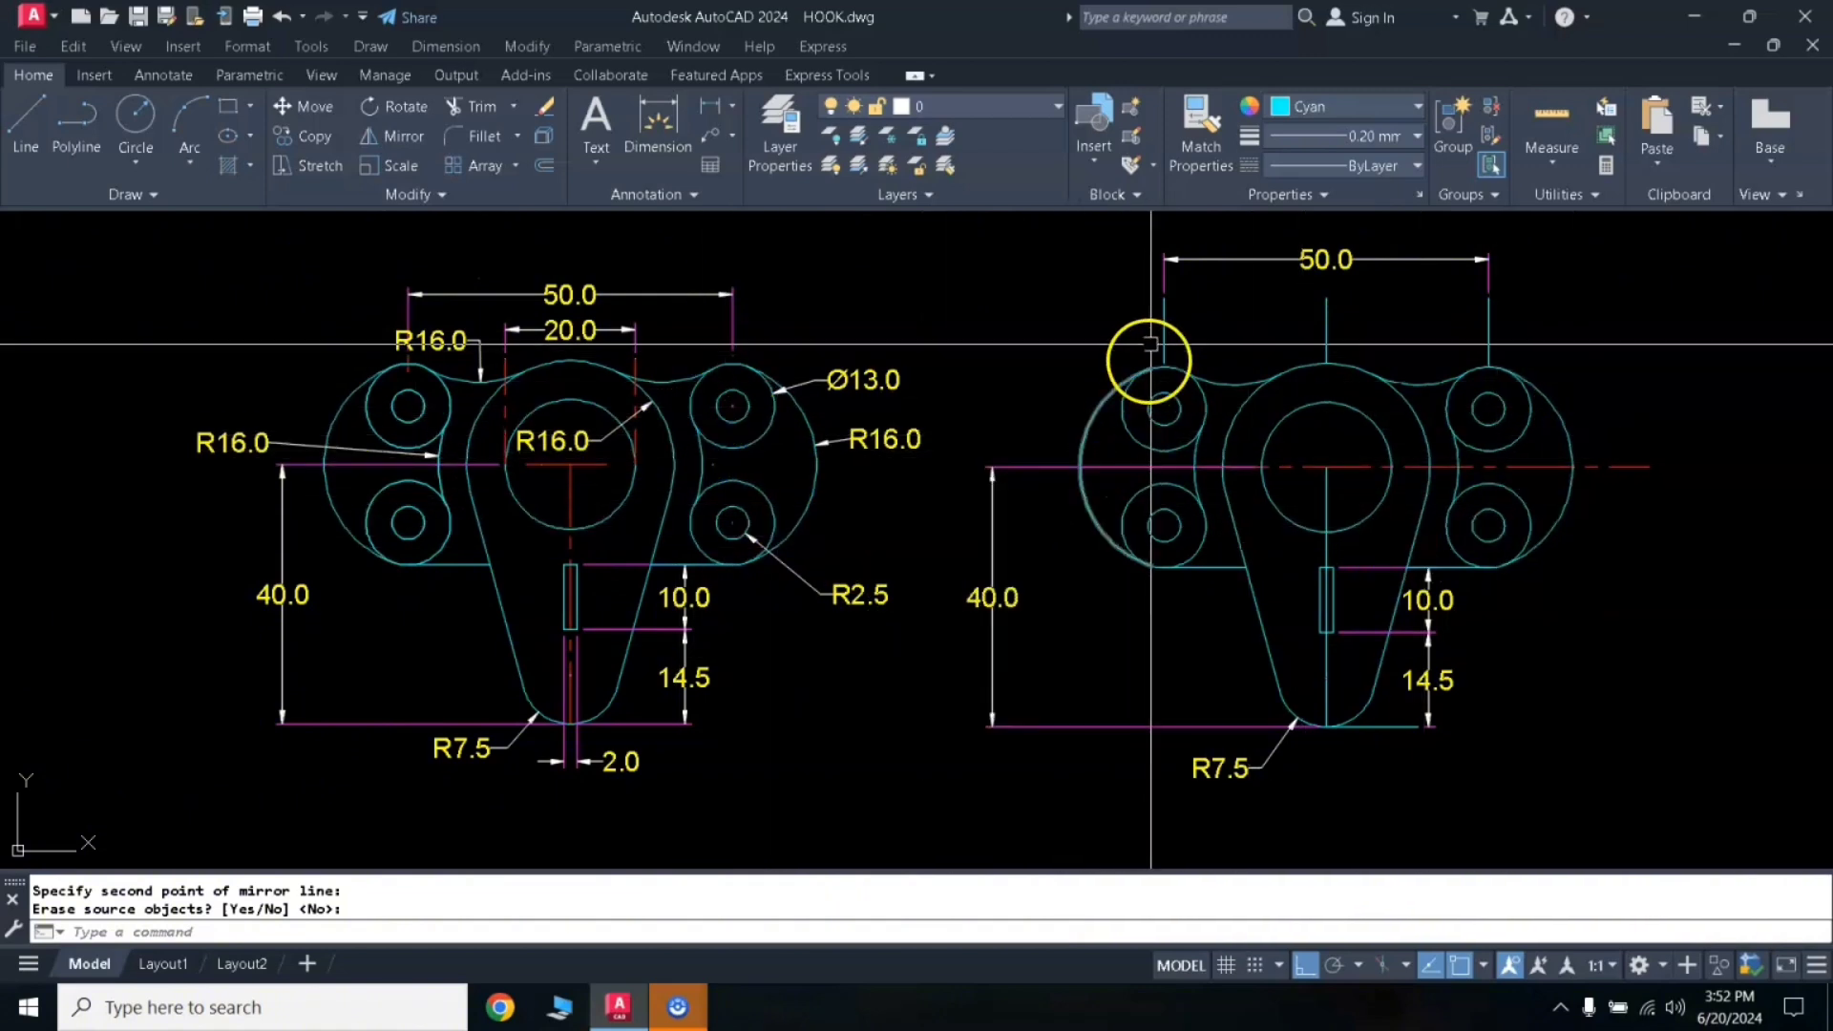
{"action": "key", "text": "Return"}
Step: Erase the short vertical construction line above the large central arc
{"action": "left_click", "coordinate": [1332, 311]}
{"action": "type", "text": "e"}
{"action": "key", "text": "Return"}
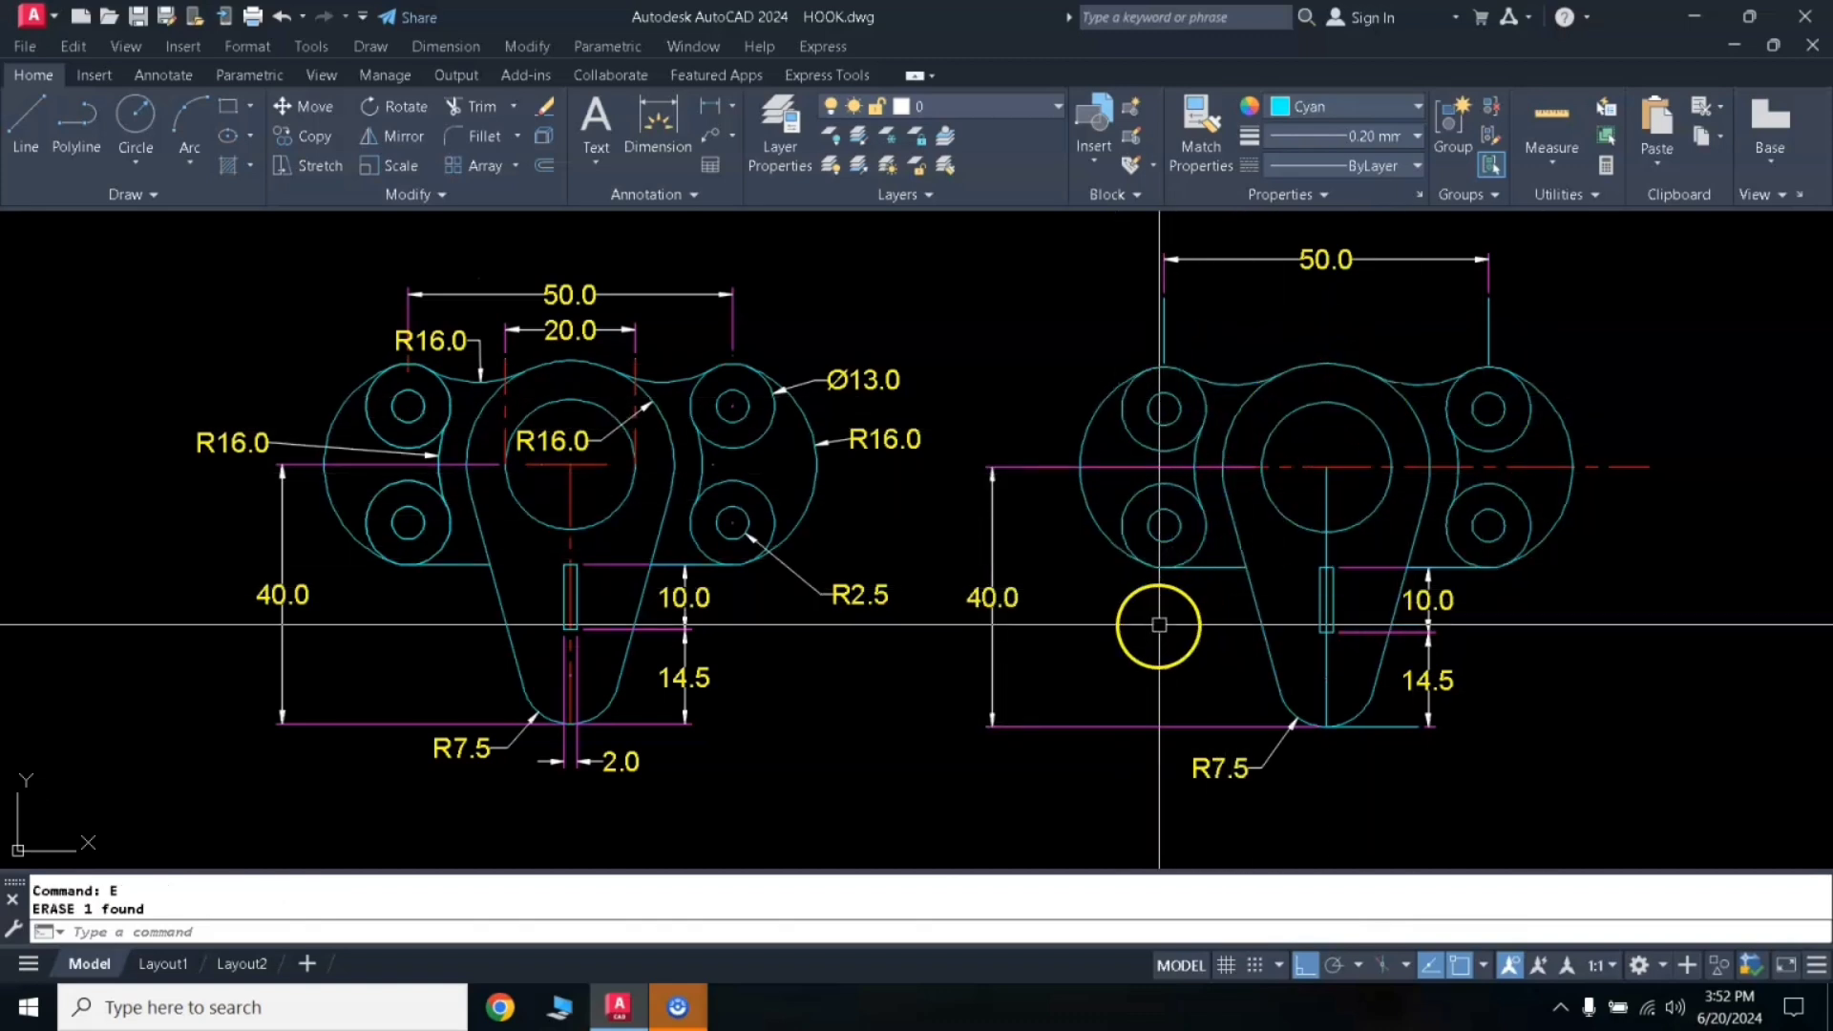
Step: Shorten the horizontal centre line by pulling its right end back to just inside the central diameter 20 circle
{"action": "left_click", "coordinate": [1638, 469]}
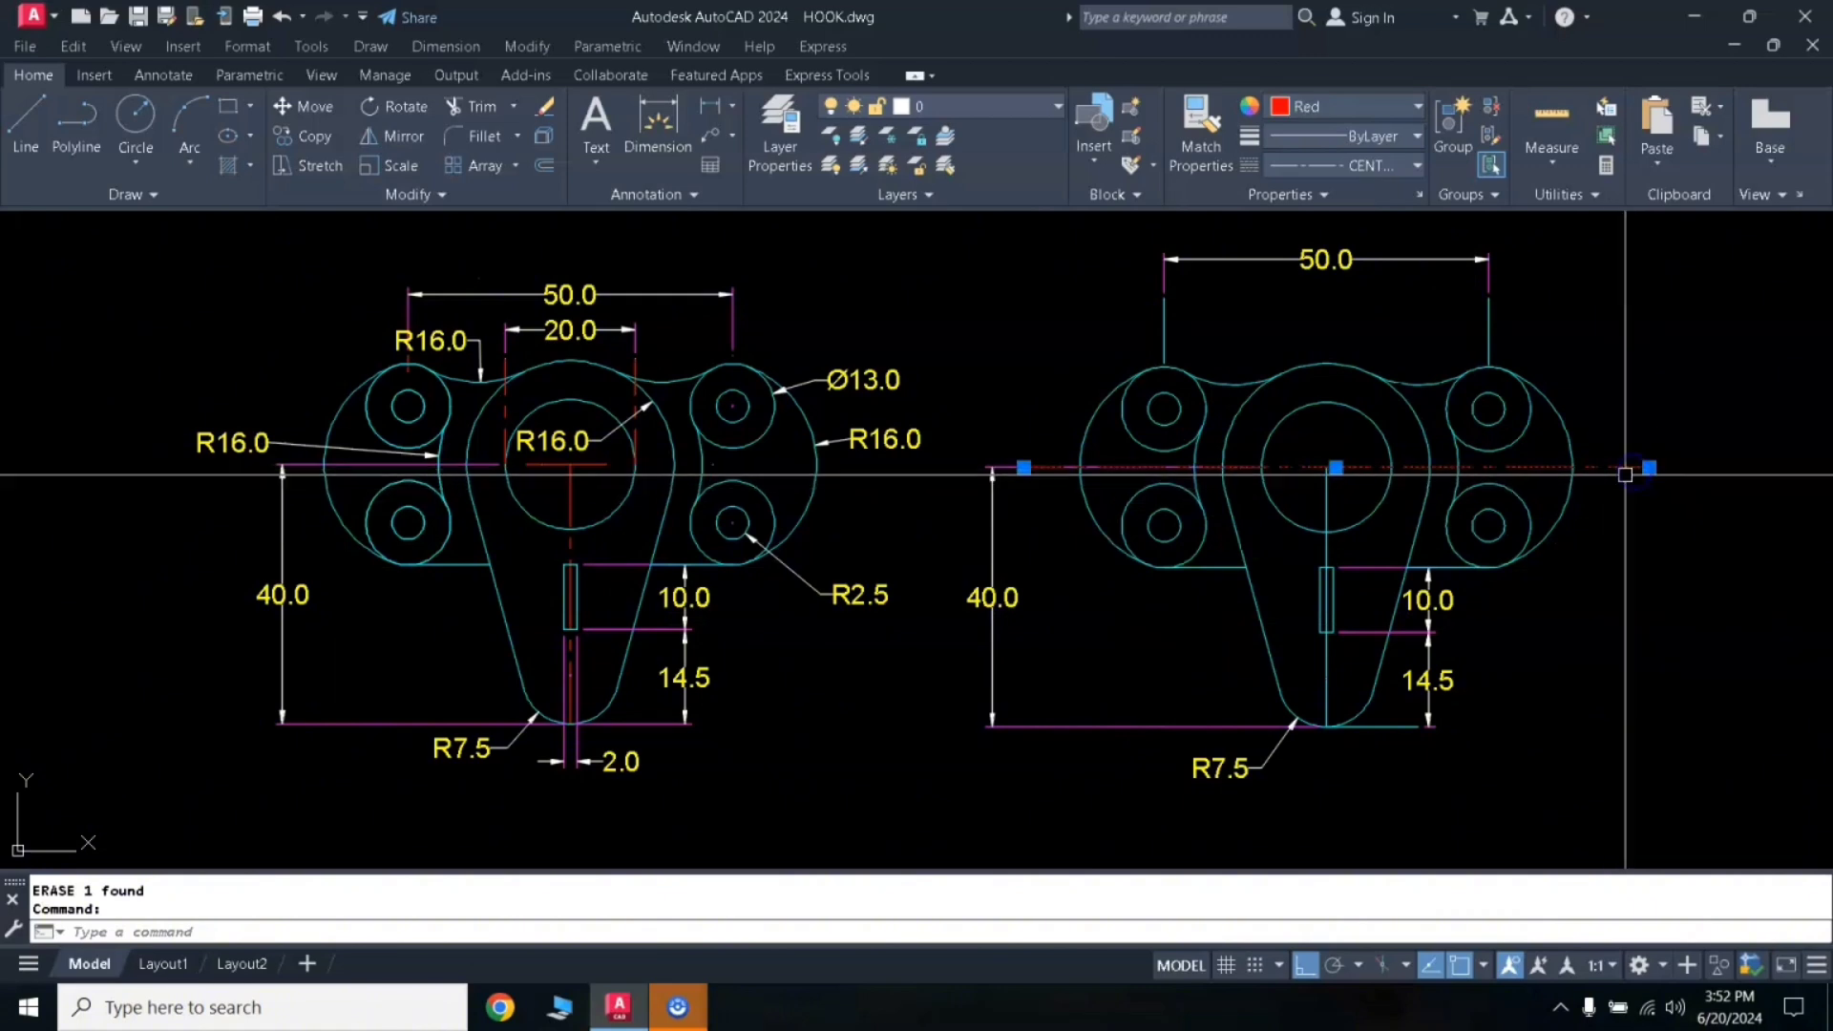
{"action": "left_click", "coordinate": [1648, 468]}
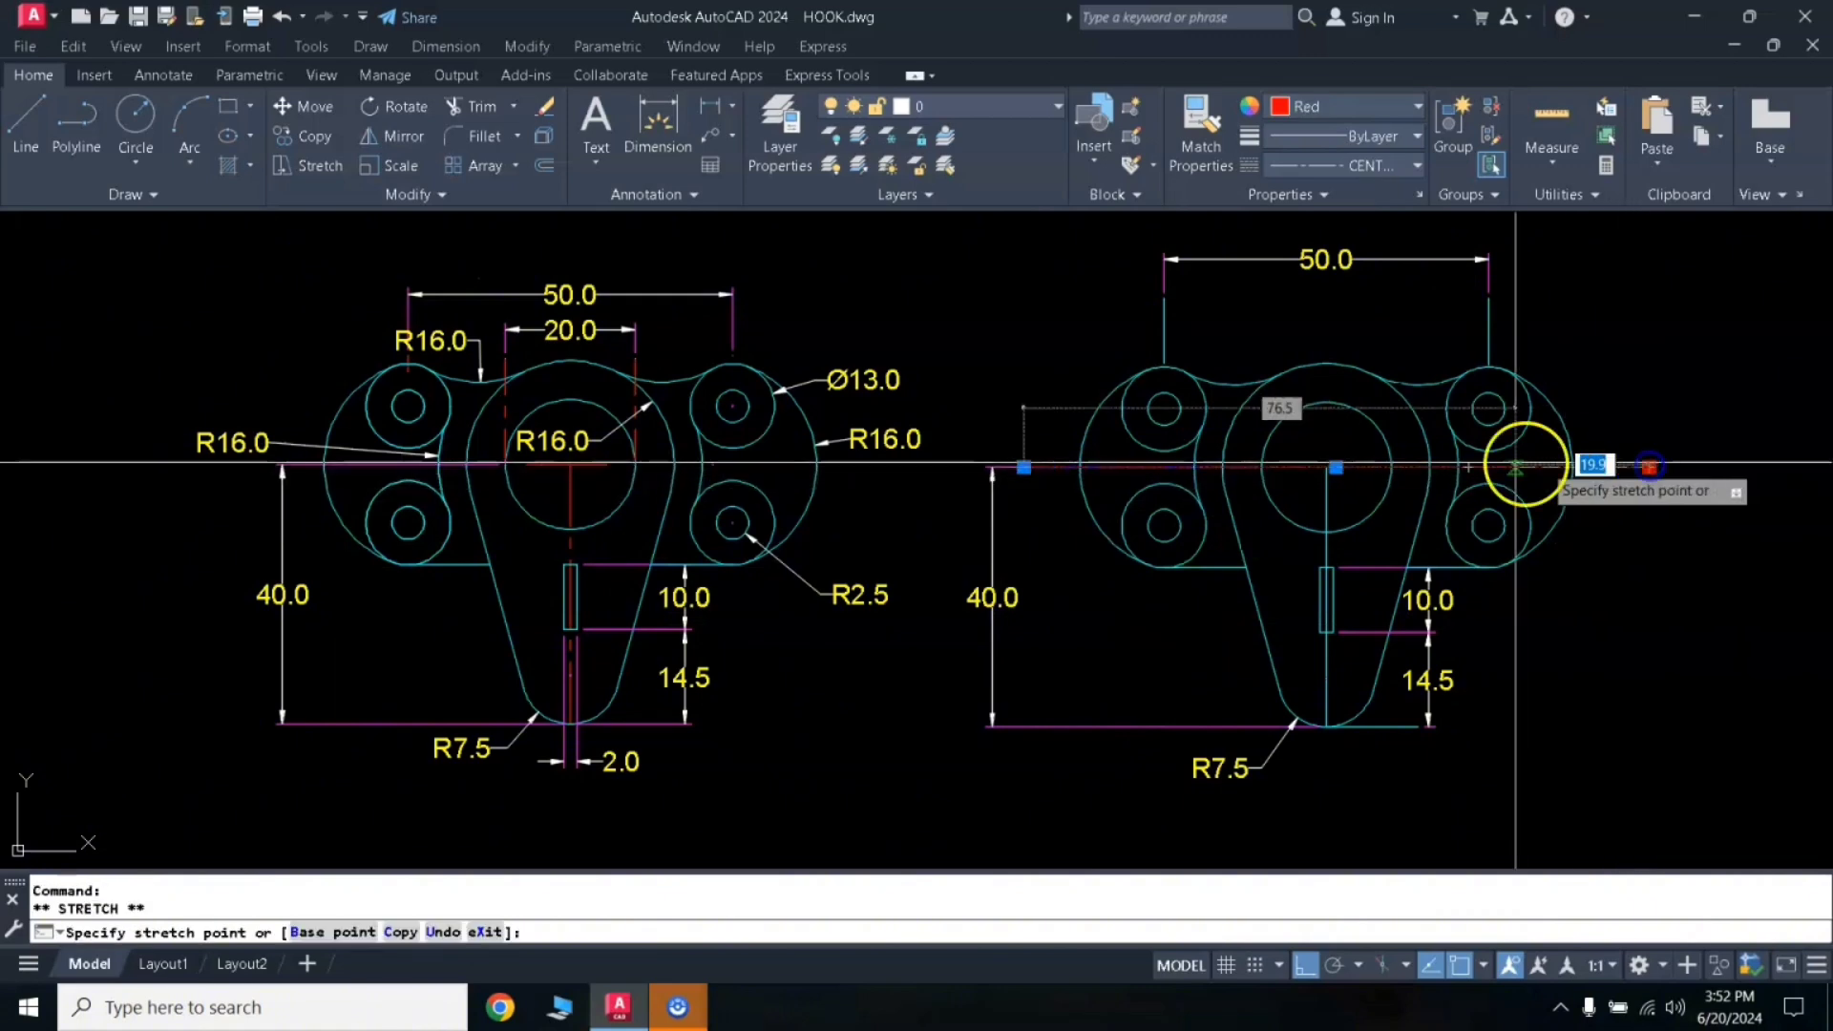
{"action": "left_click", "coordinate": [1371, 468]}
{"action": "key", "text": "Escape"}
{"action": "key", "text": "Escape"}
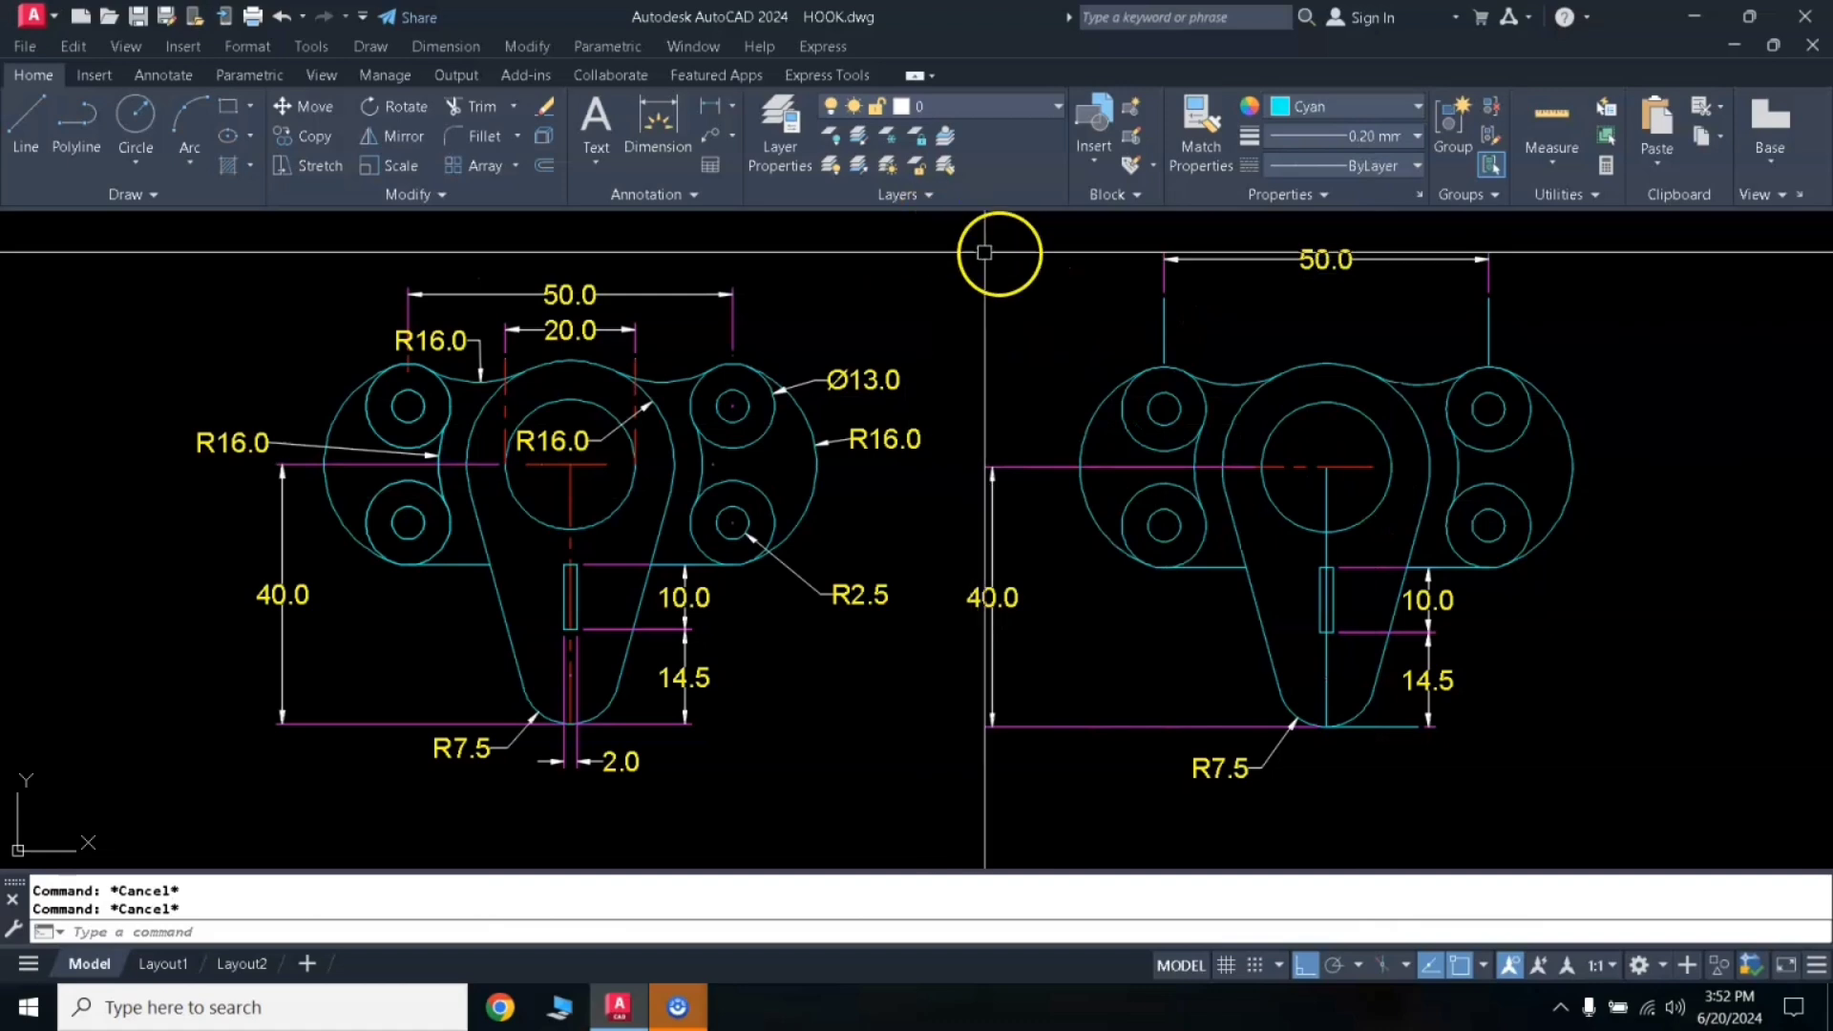
Step: Add a horizontal linear dimension across the central circle, placed above the plate and below the 50 mm dimension
{"action": "left_click", "coordinate": [700, 113]}
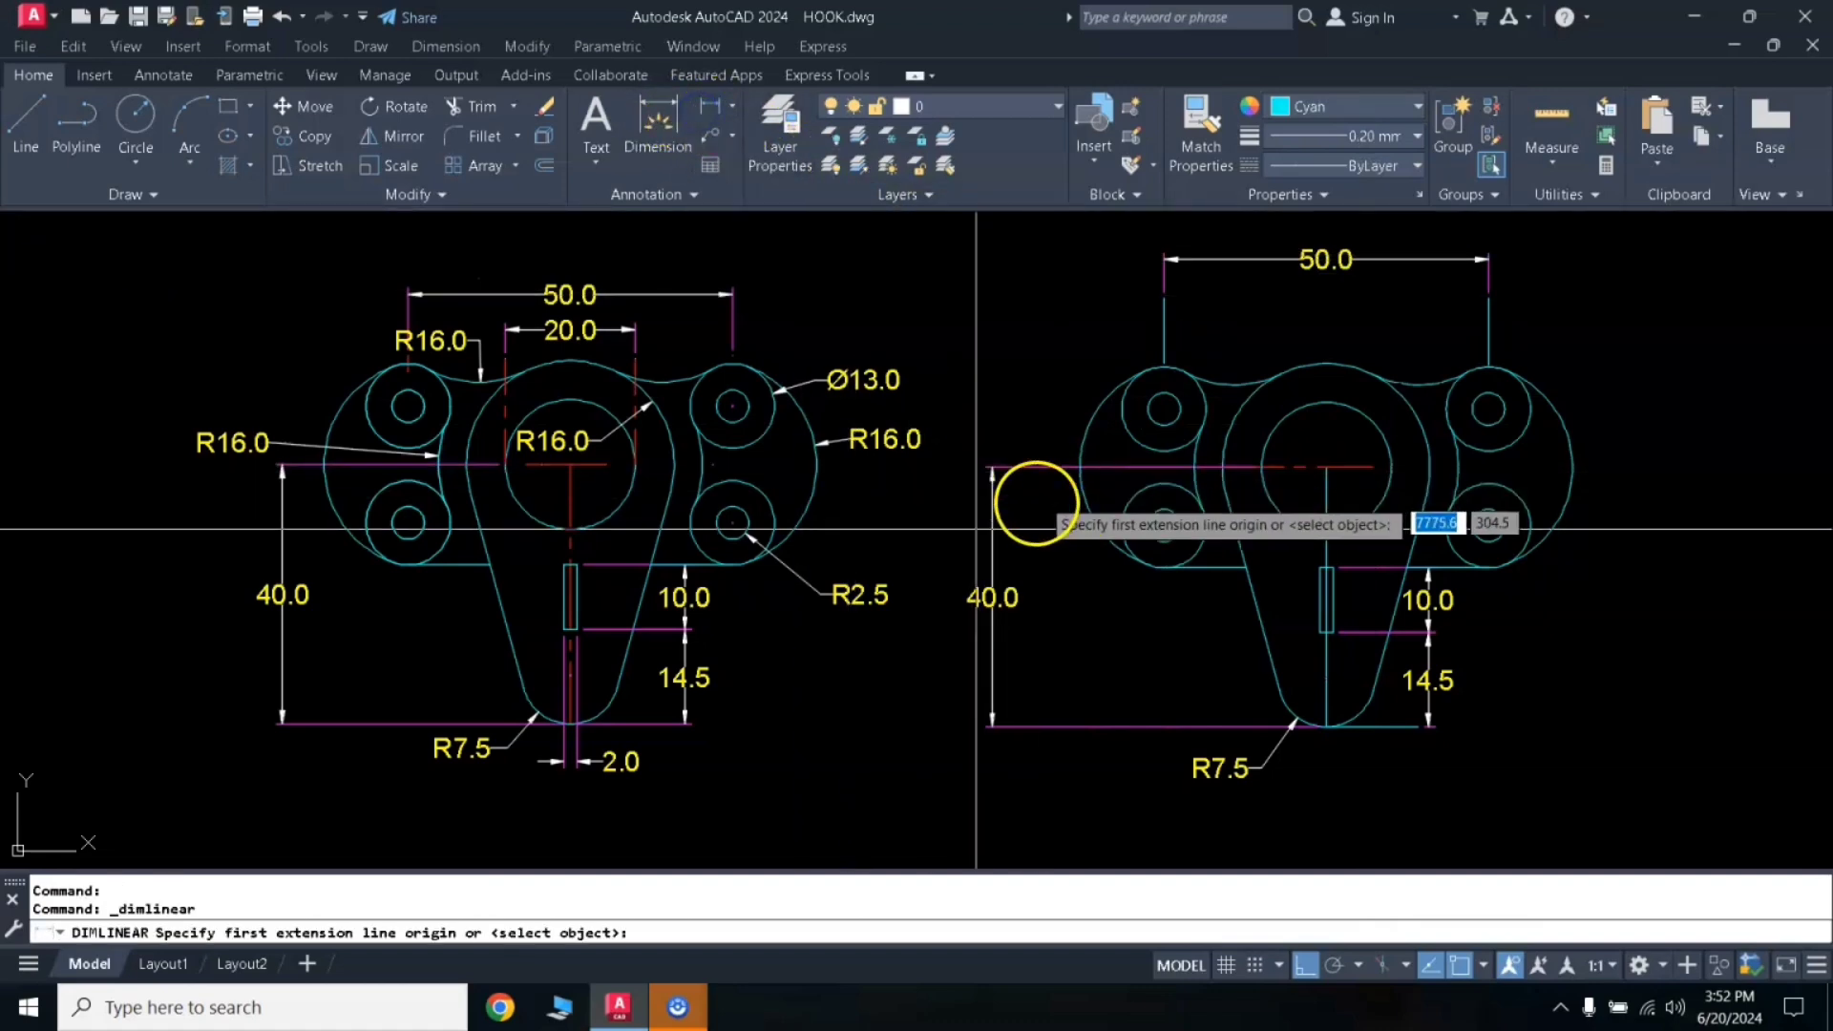
{"action": "left_click", "coordinate": [1391, 467]}
{"action": "left_click", "coordinate": [1262, 467]}
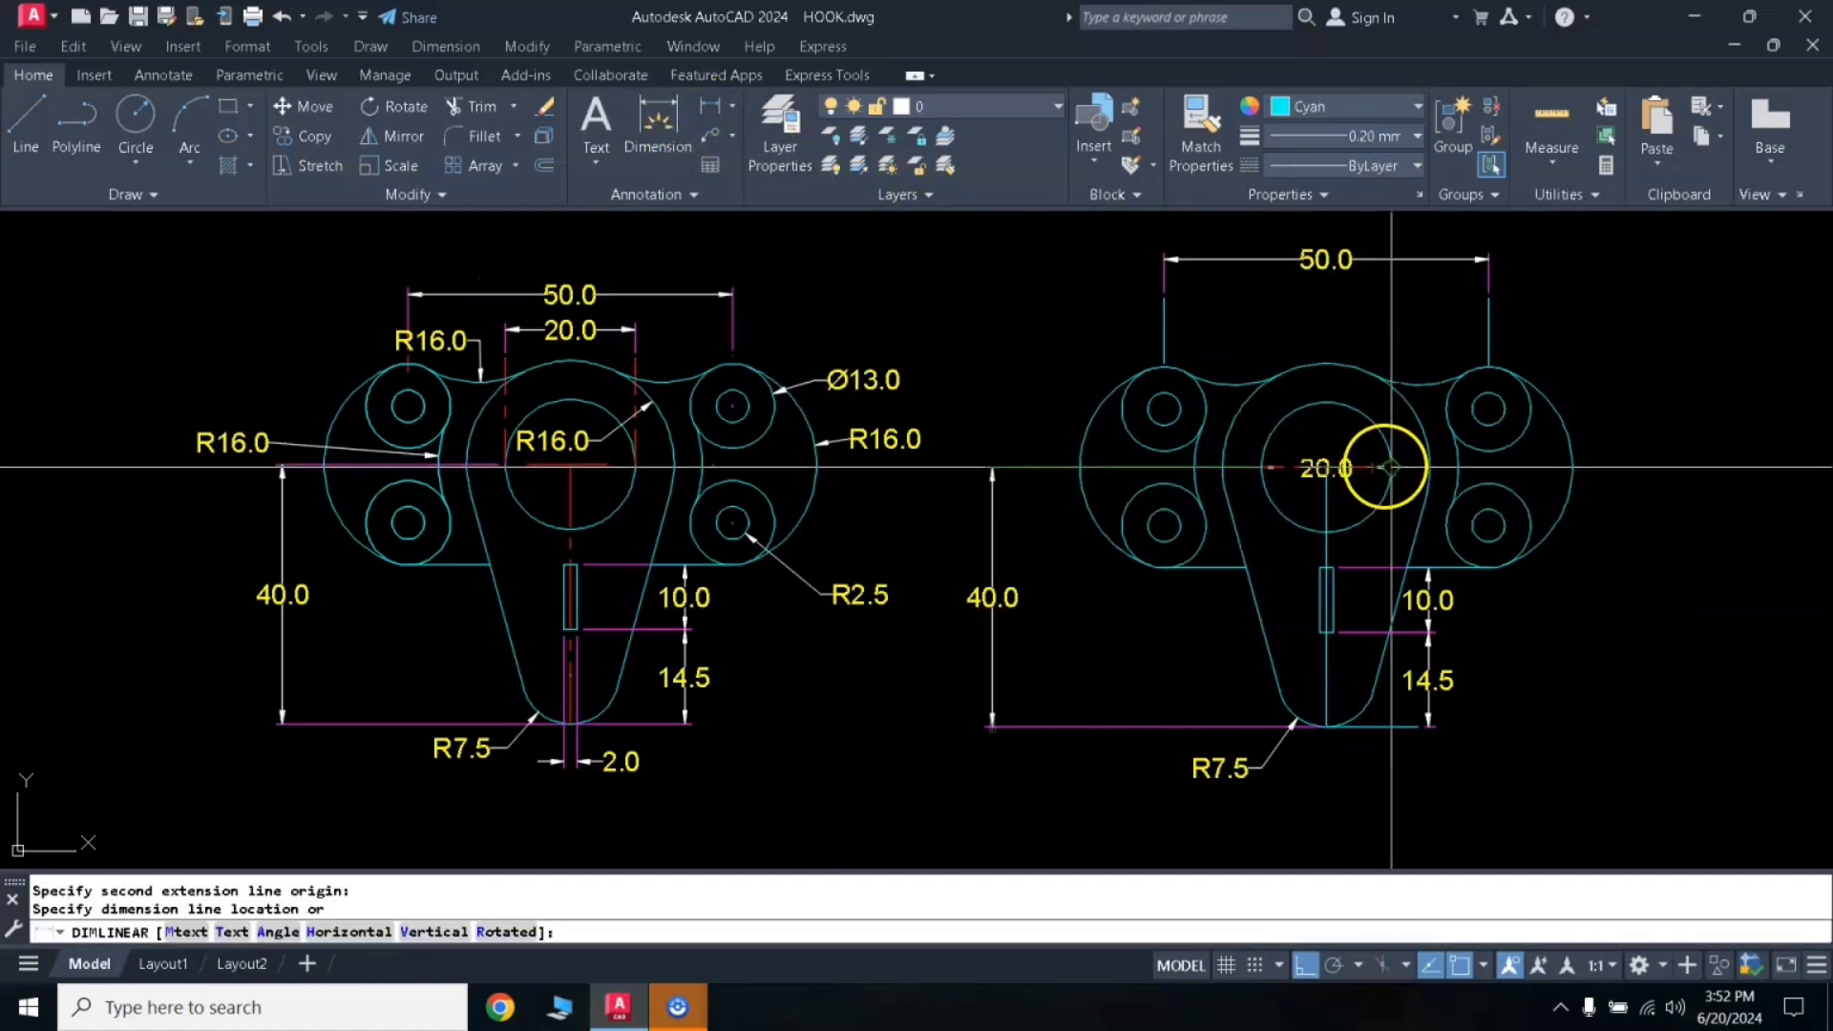
{"action": "left_click", "coordinate": [1383, 323]}
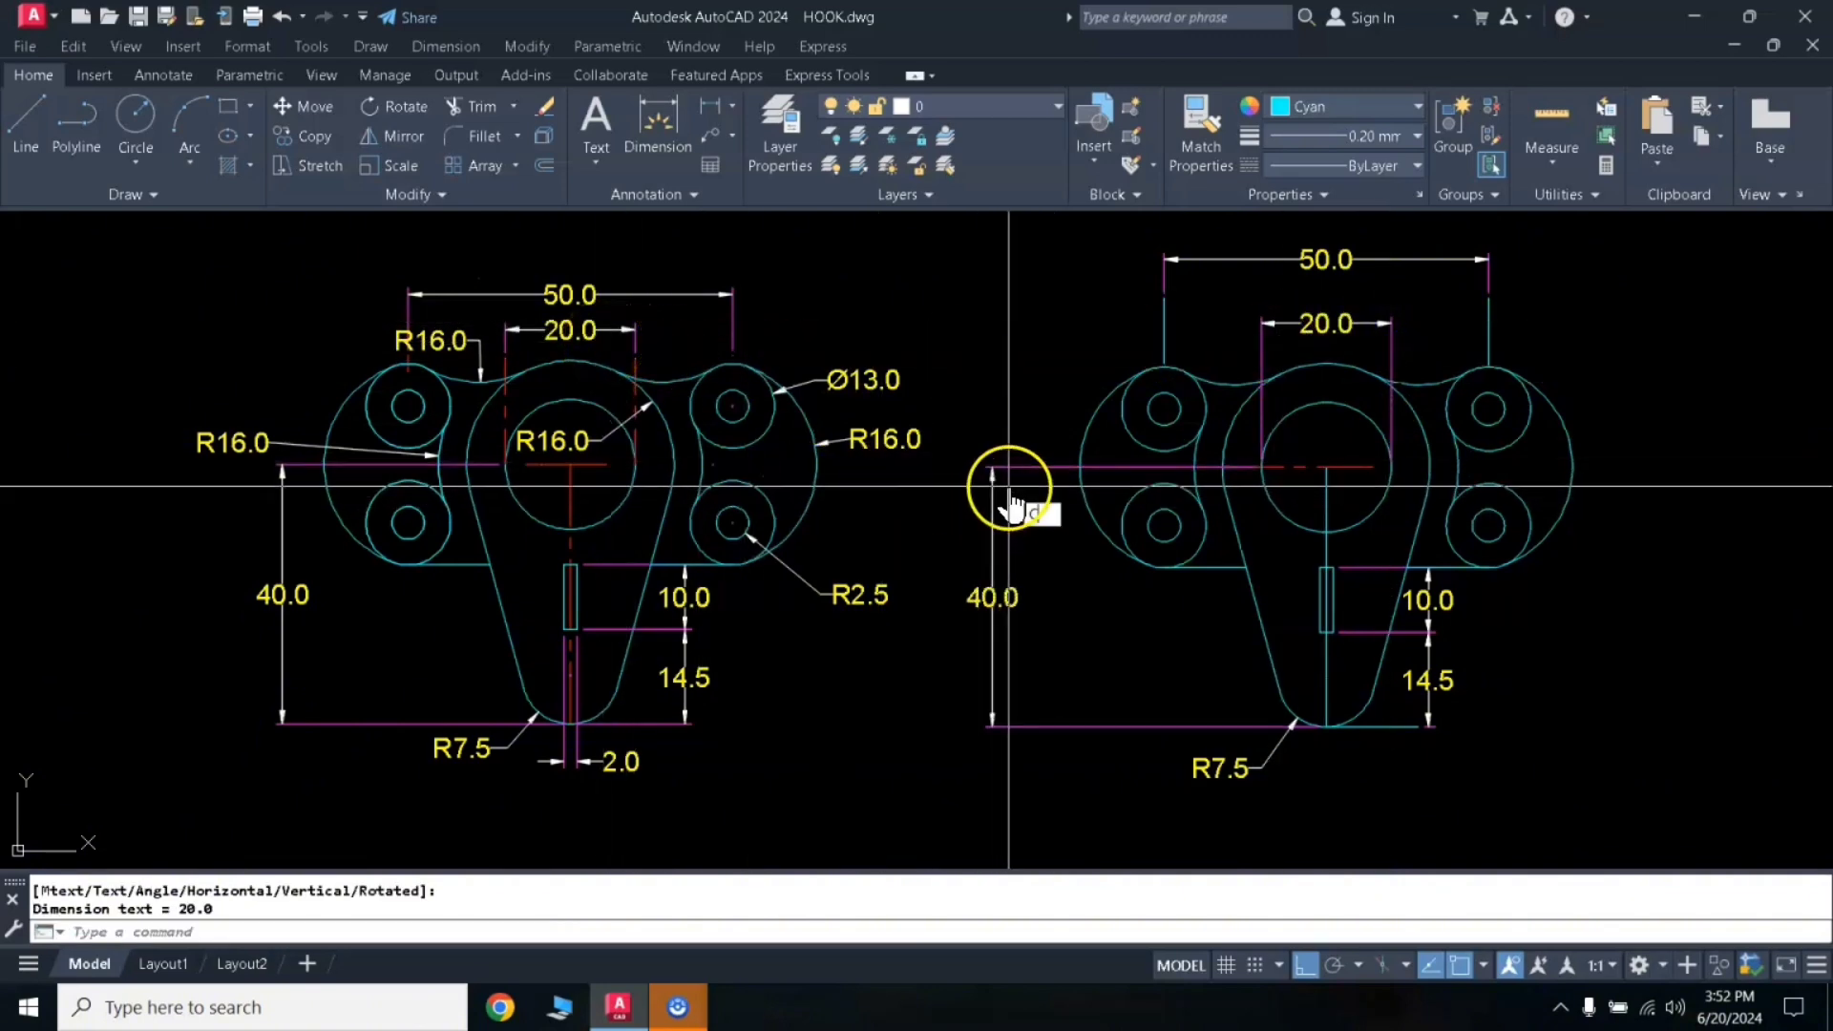
Step: Add a radius dimension to the large central arc, with its text inside the central circle
{"action": "type", "text": "c"}
{"action": "key", "text": "Return"}
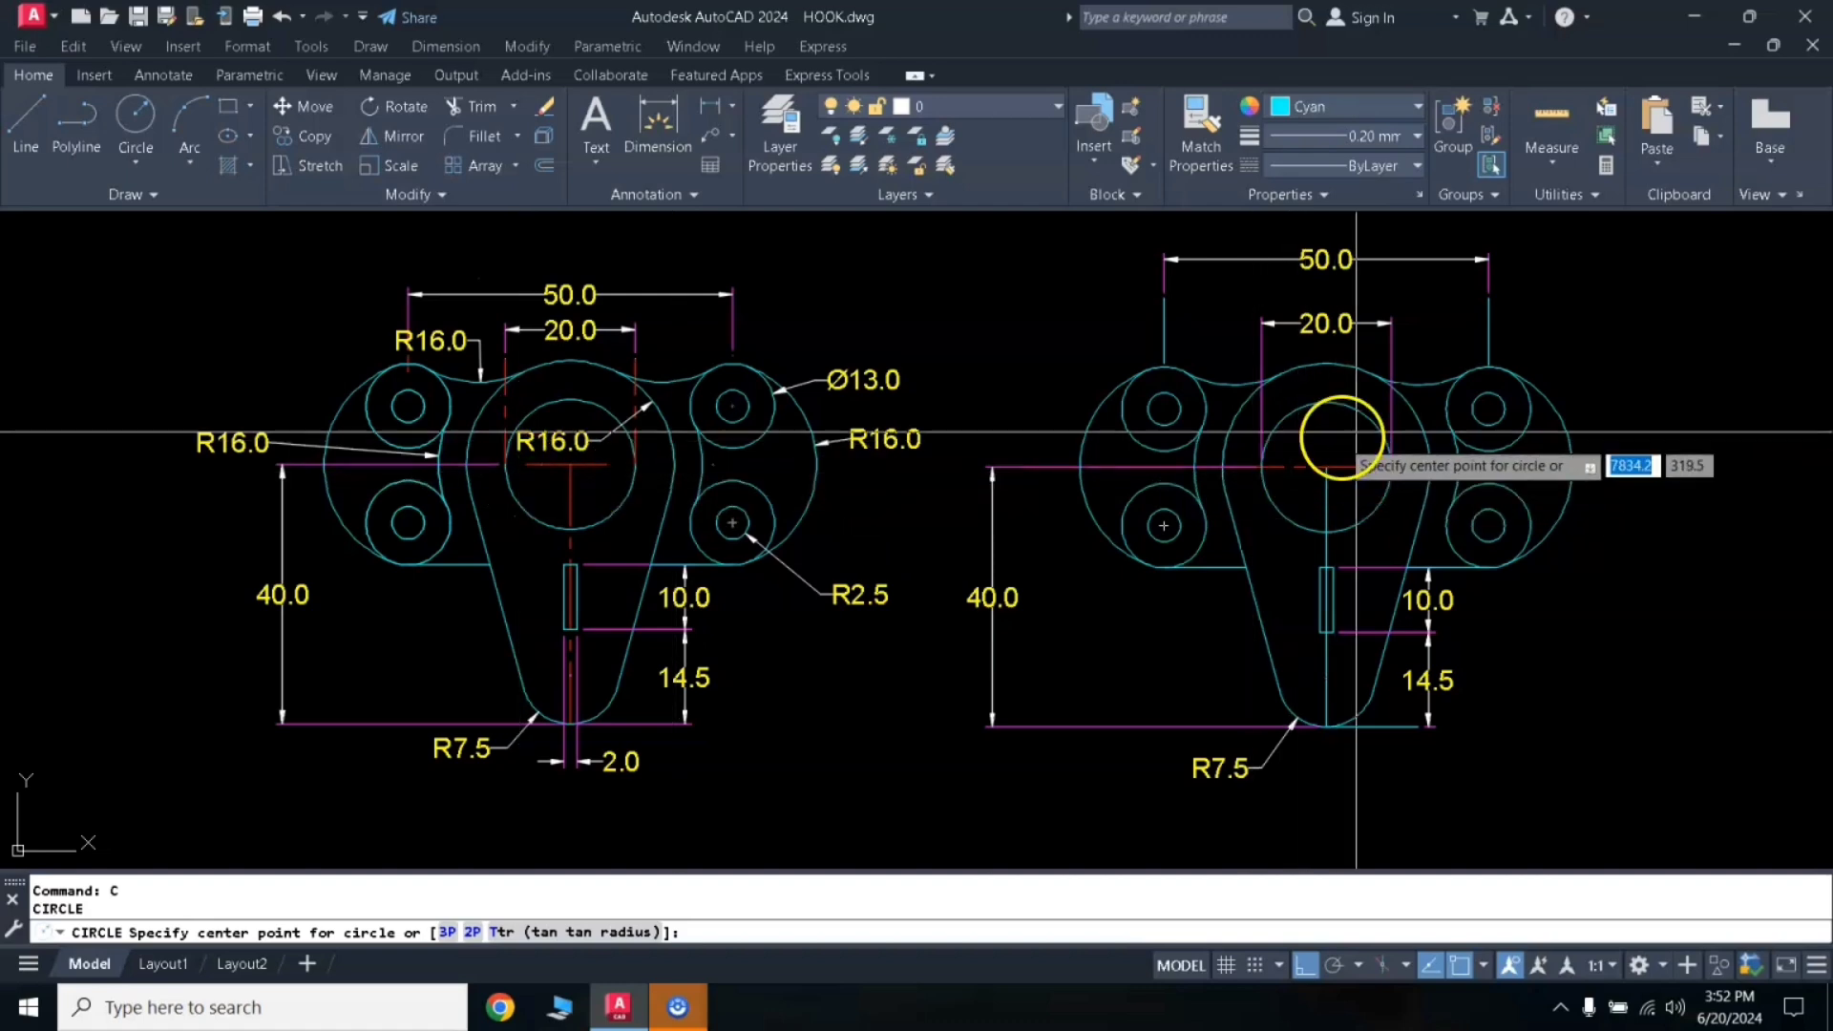
{"action": "left_click", "coordinate": [730, 107]}
{"action": "left_click", "coordinate": [764, 343]}
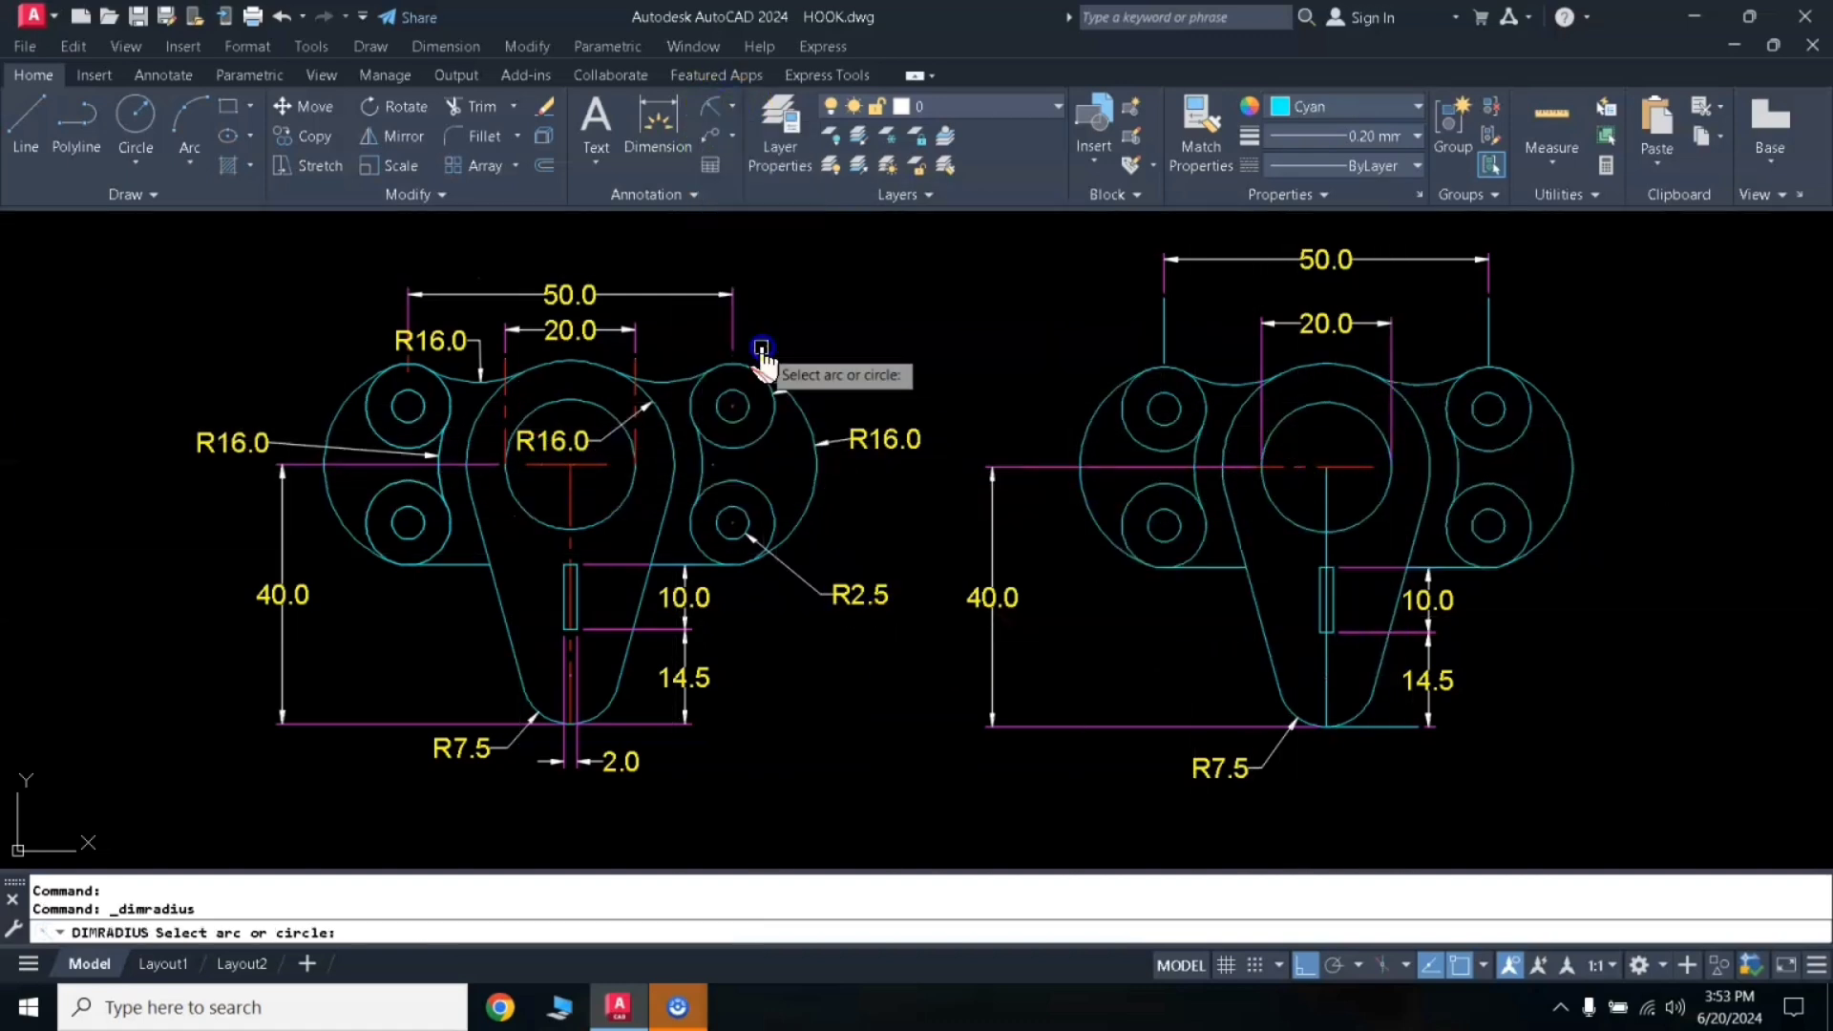
{"action": "left_click", "coordinate": [1422, 421]}
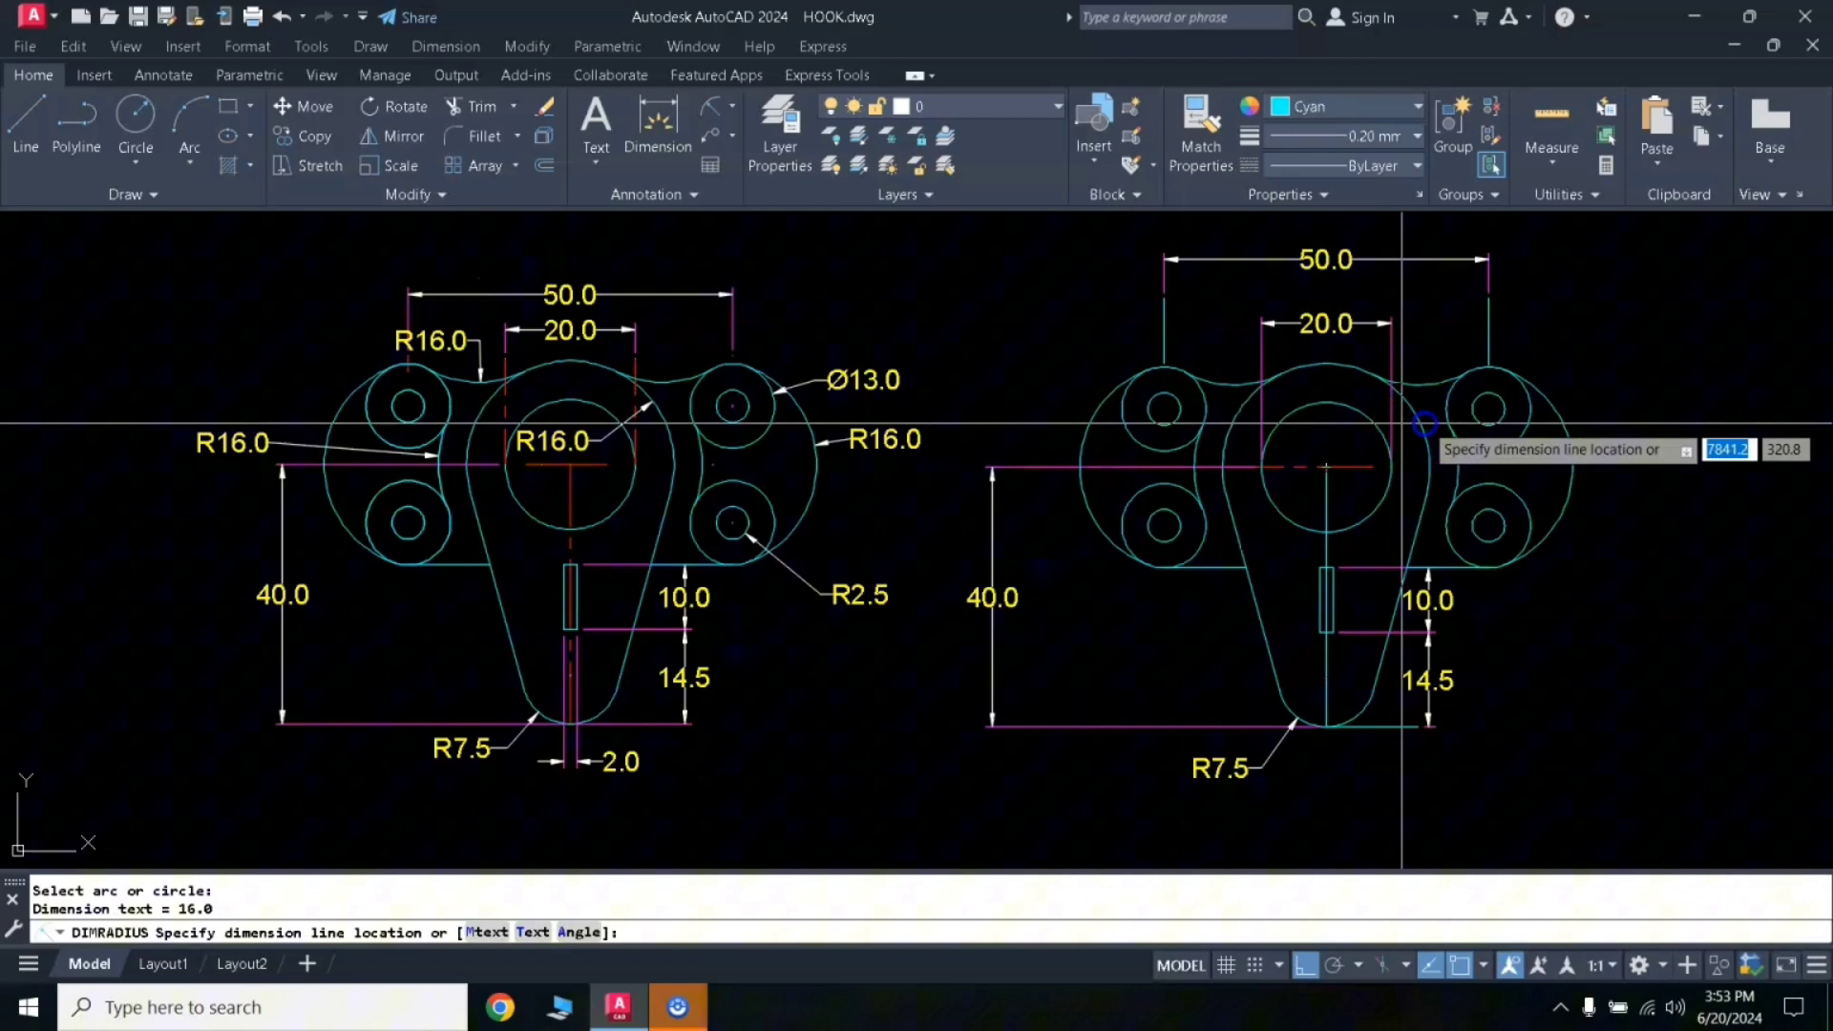
{"action": "left_click", "coordinate": [1360, 443]}
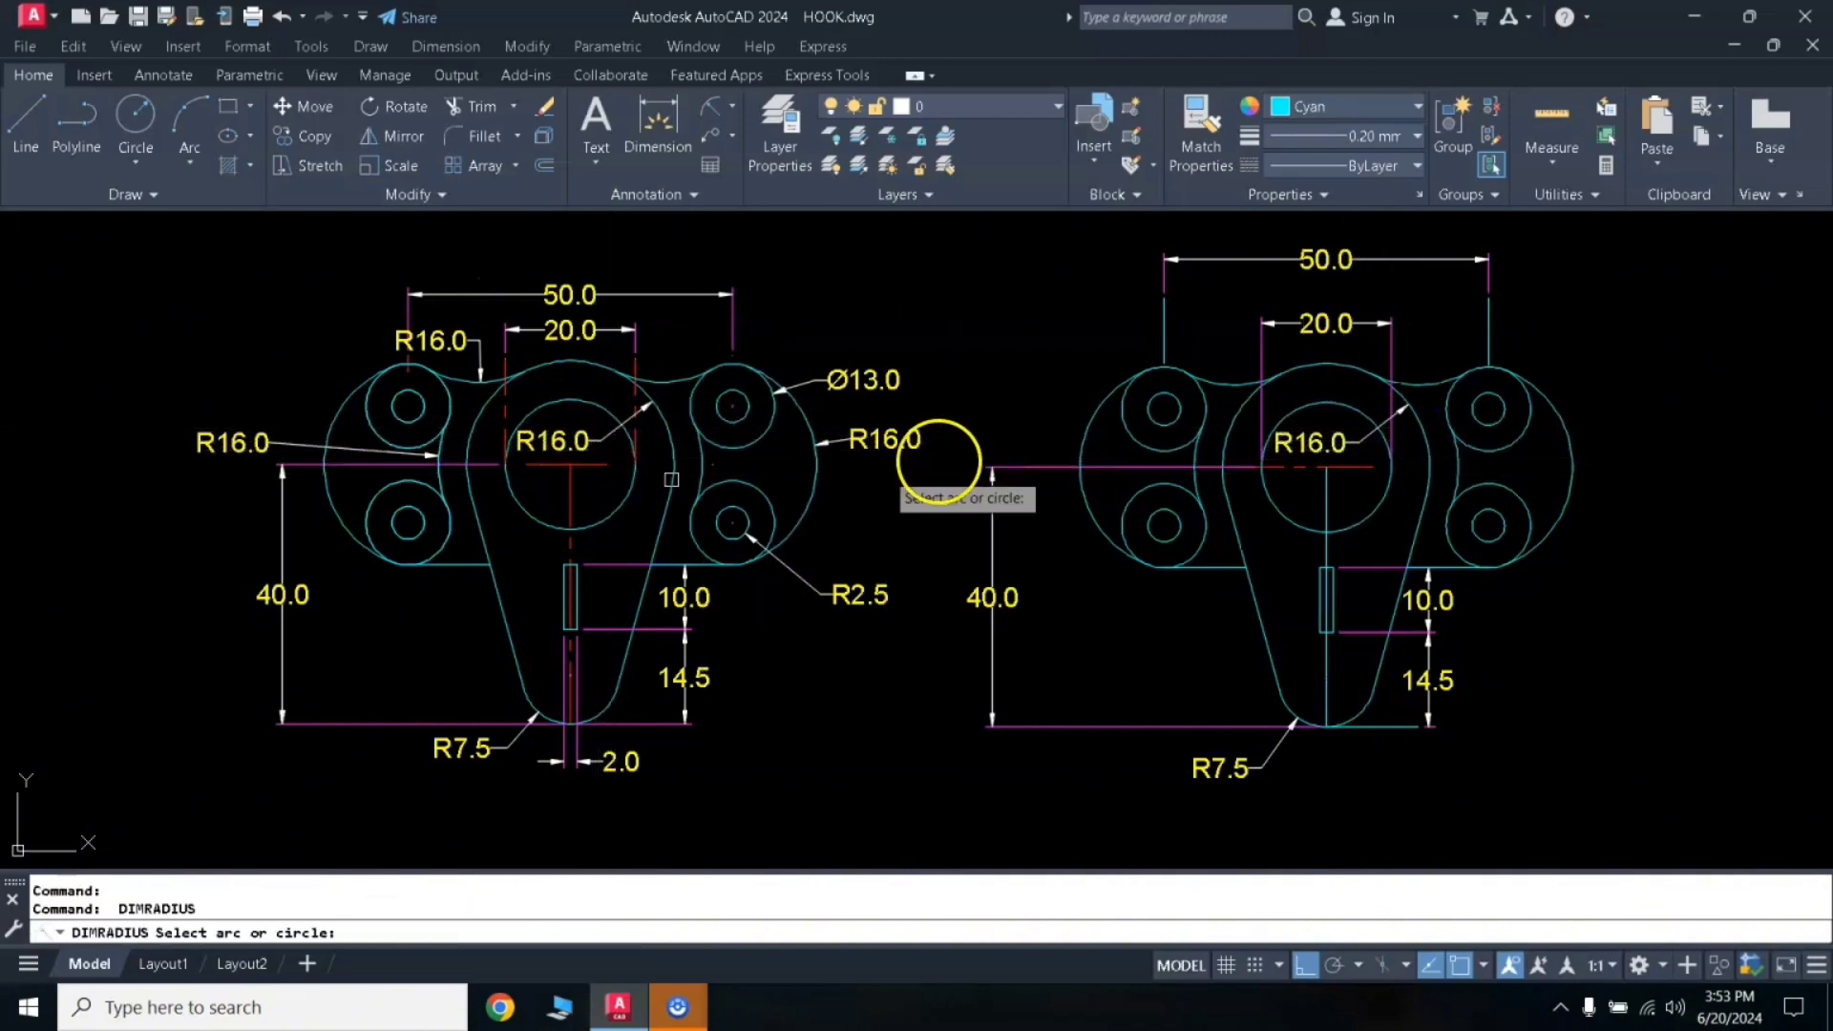
Step: Add radius dimensions to the upper left concave connecting arc and the left lobe's inner arc, placing the latter's text outside the lobe
{"action": "left_click", "coordinate": [1226, 380]}
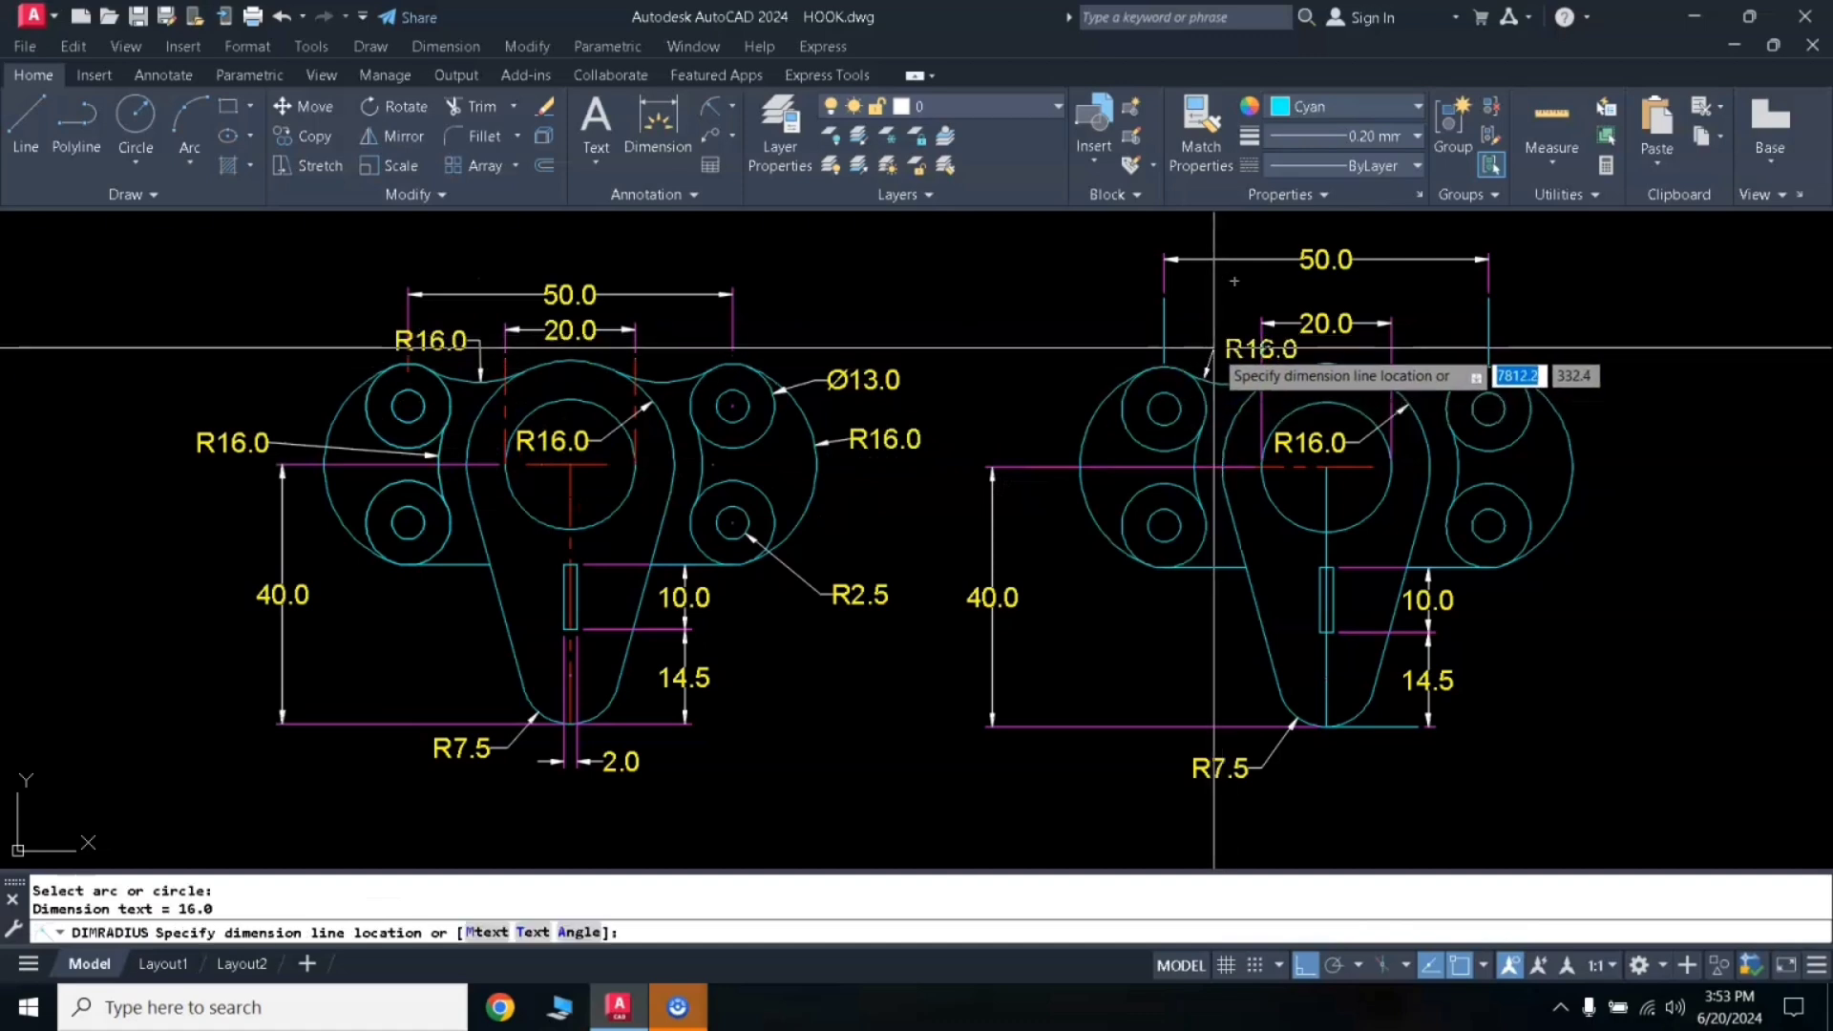
{"action": "left_click", "coordinate": [1213, 347]}
{"action": "key", "text": "Return"}
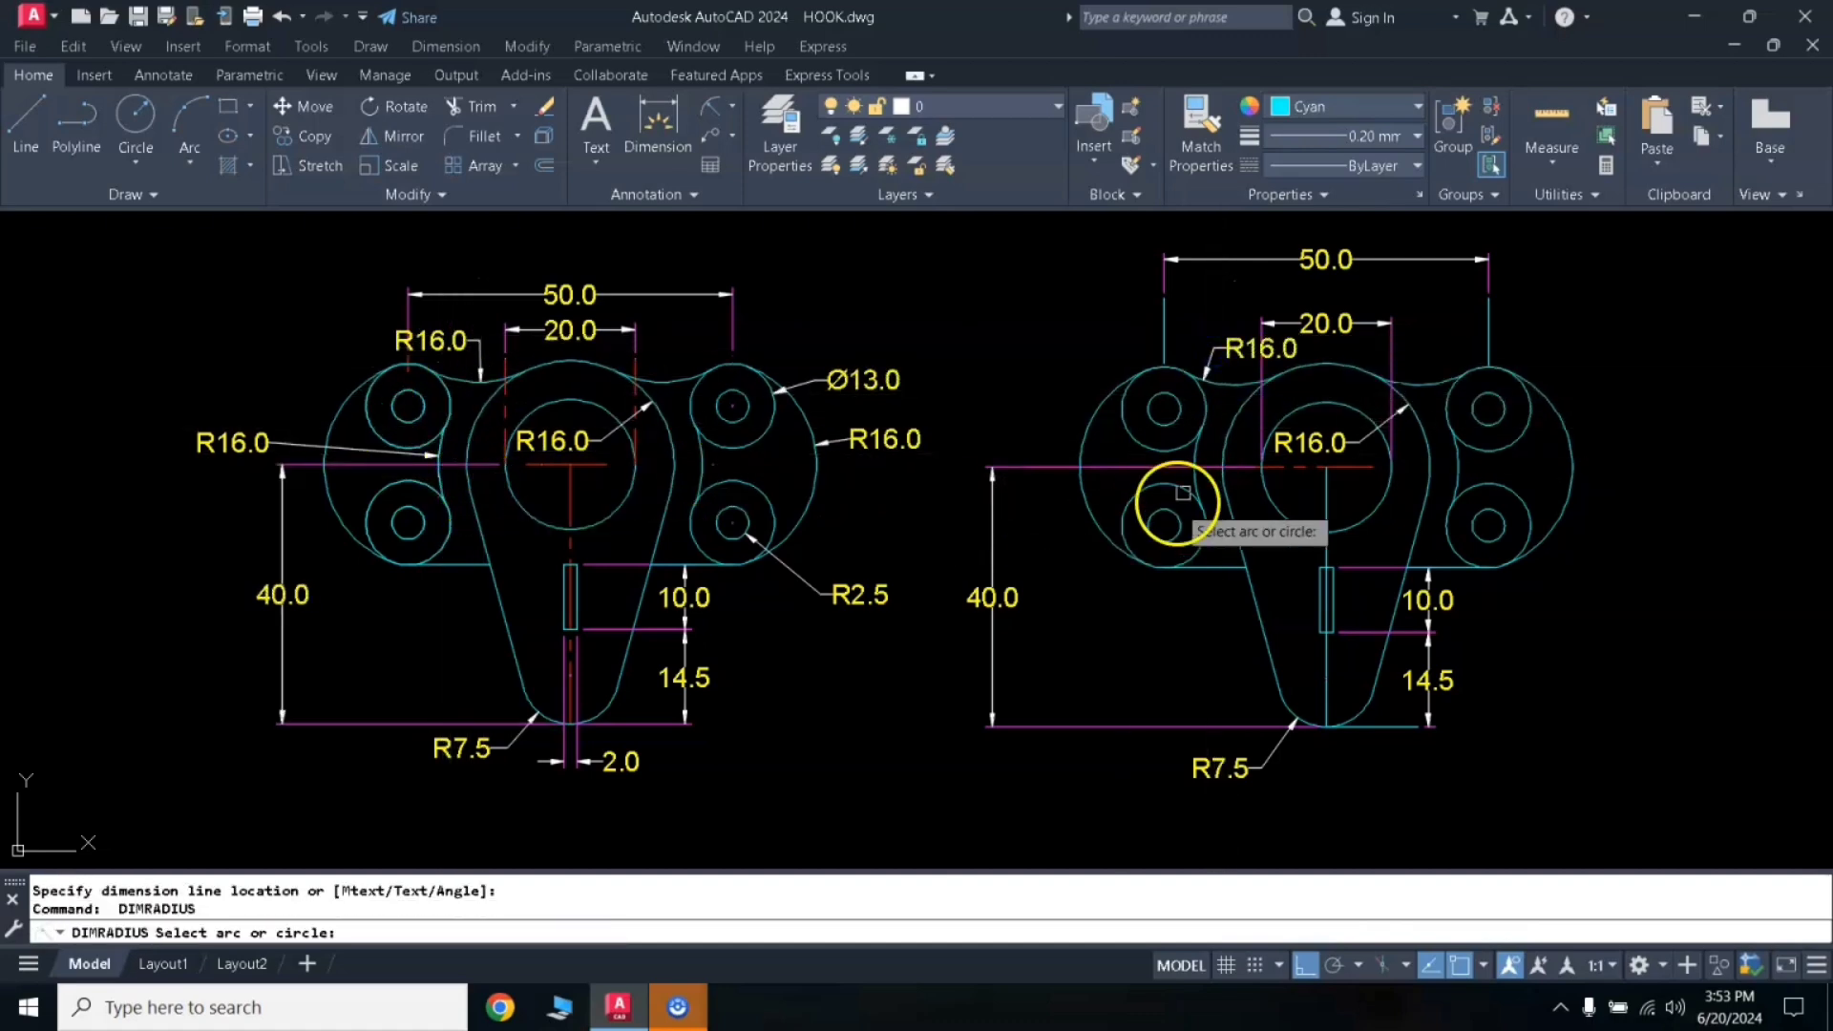
{"action": "left_click", "coordinate": [1030, 445]}
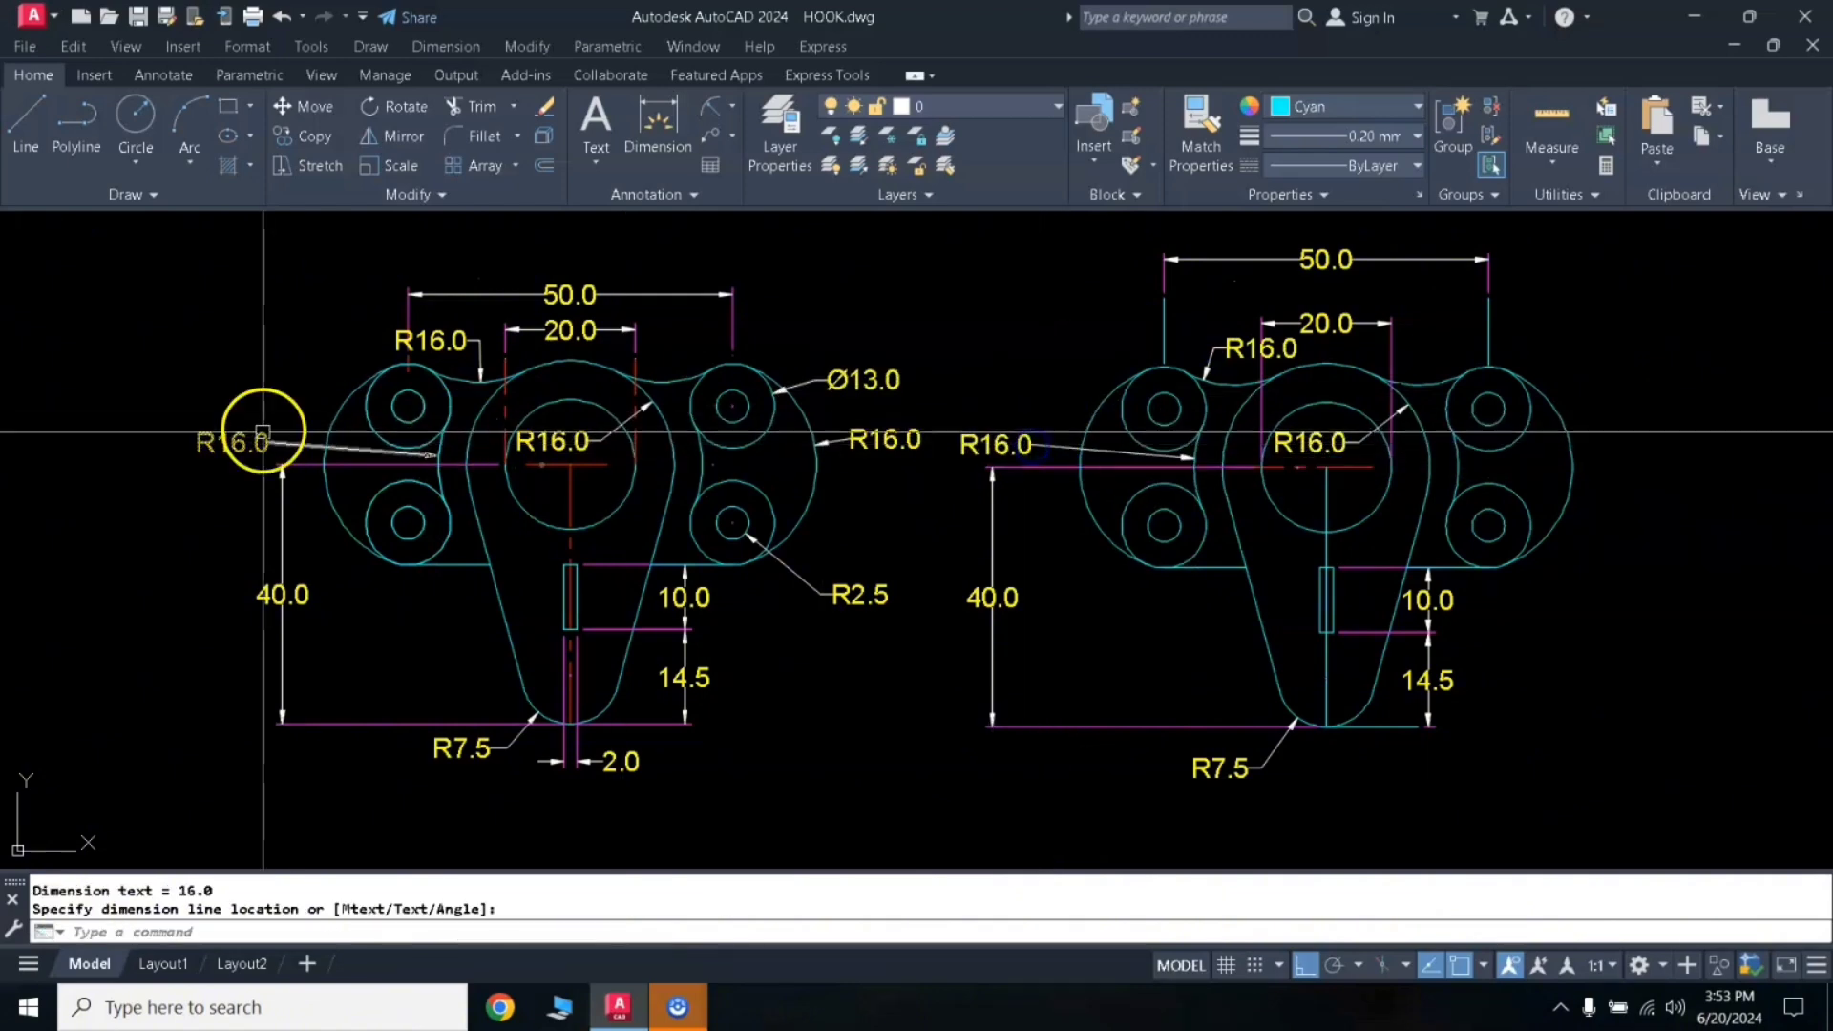
Step: Add a radius dimension to the right lobe's outer arc, with its text to the right of the lobe
{"action": "key", "text": "Return"}
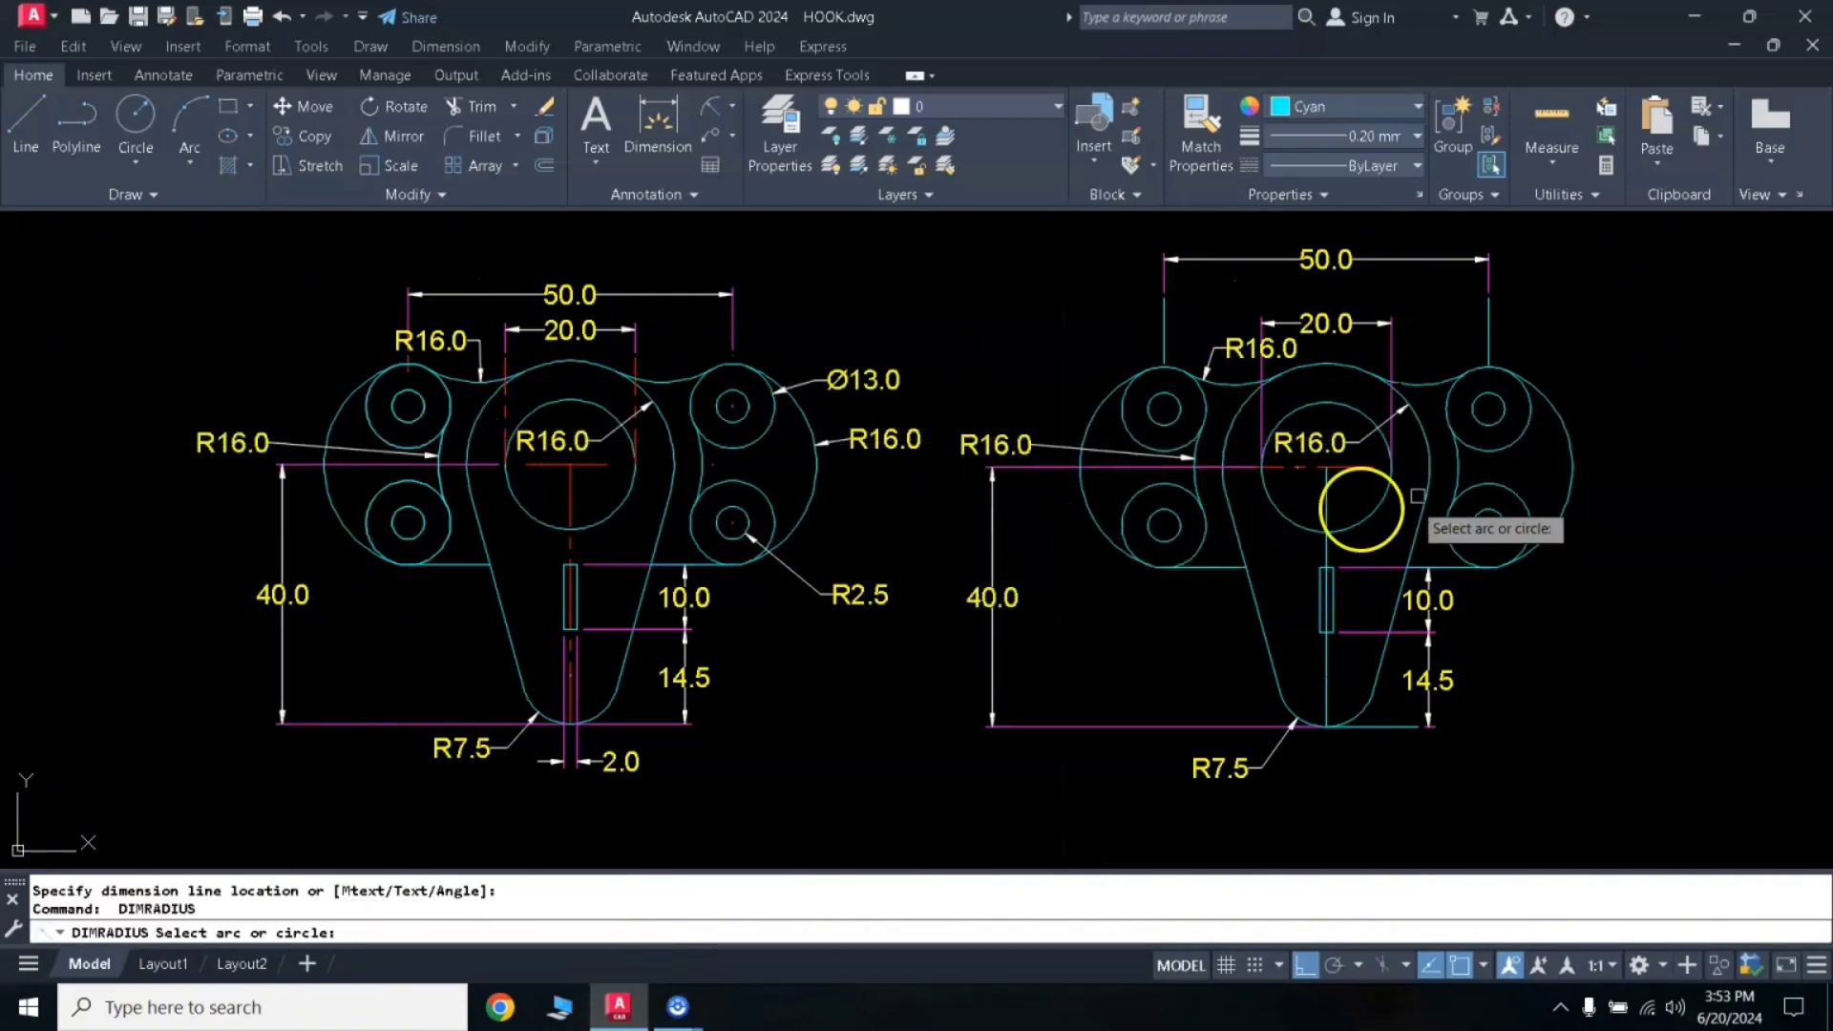
{"action": "left_click", "coordinate": [1570, 472]}
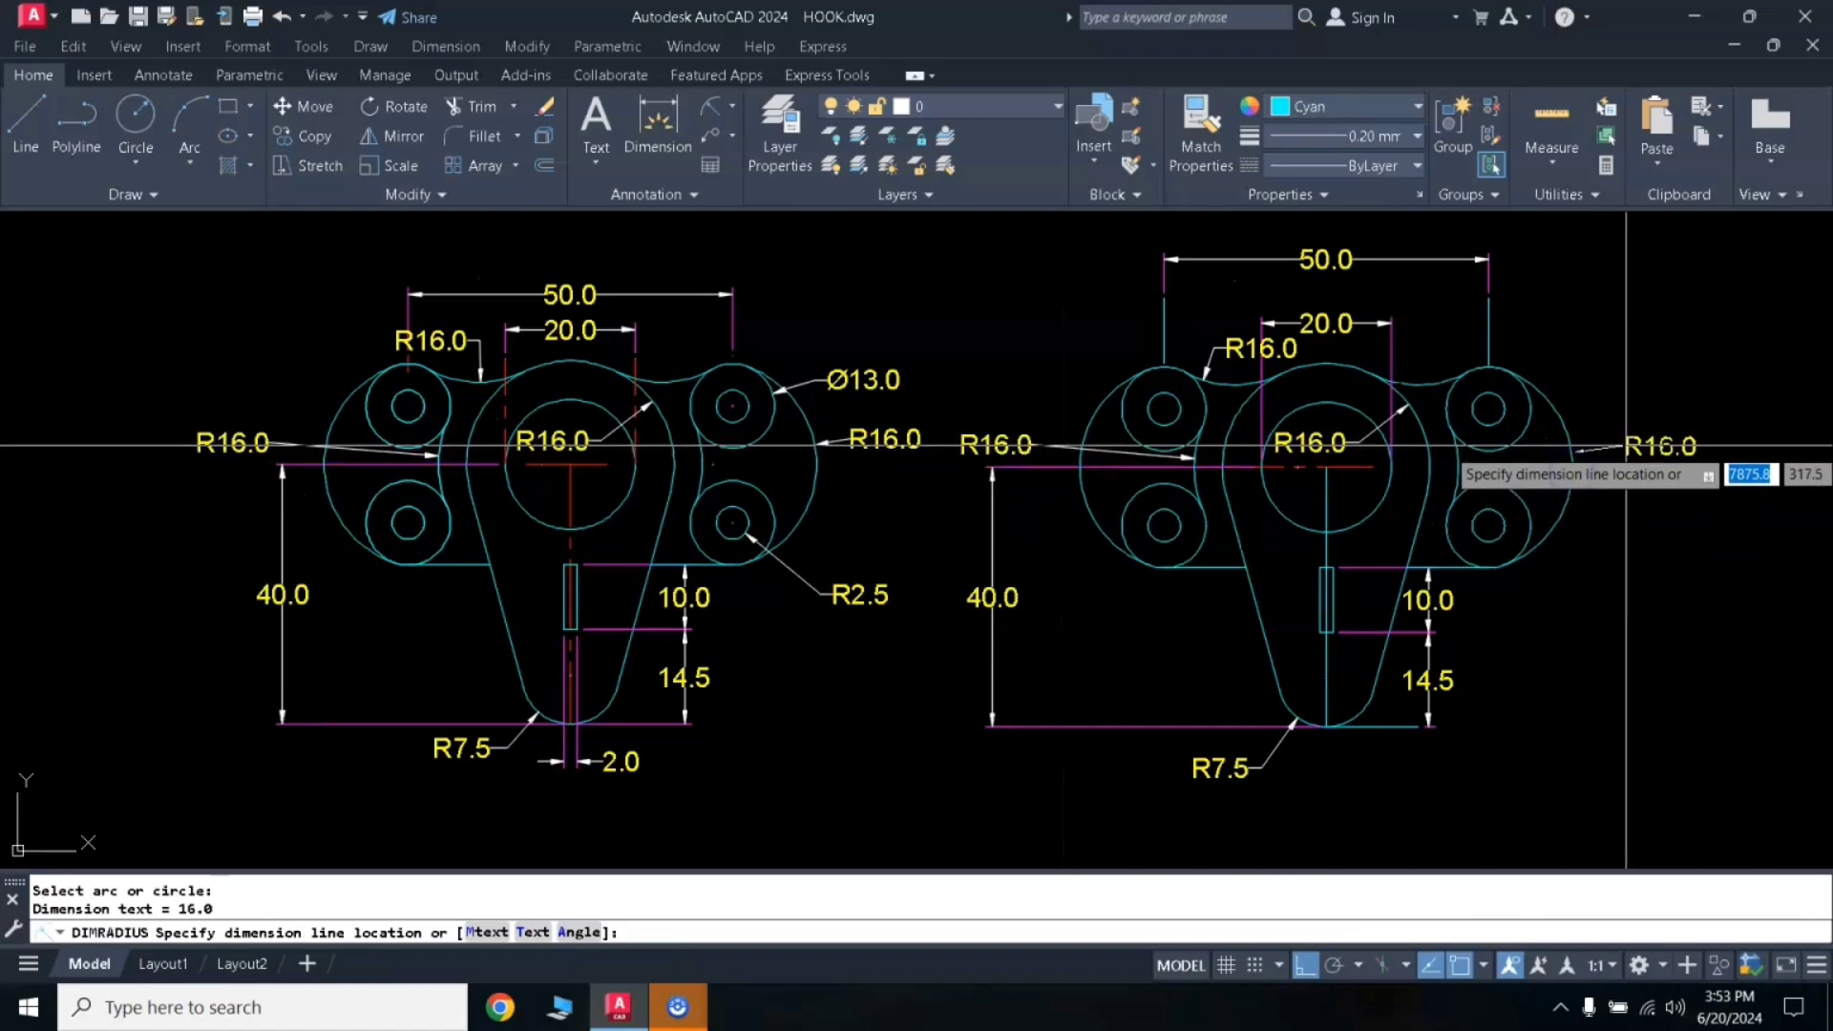
{"action": "left_click", "coordinate": [1632, 443]}
Step: Add a radius dimension to the right lobe's lower small hole and a diameter dimension to its upper outer circle, with both texts outside the lobe
{"action": "key", "text": "Return"}
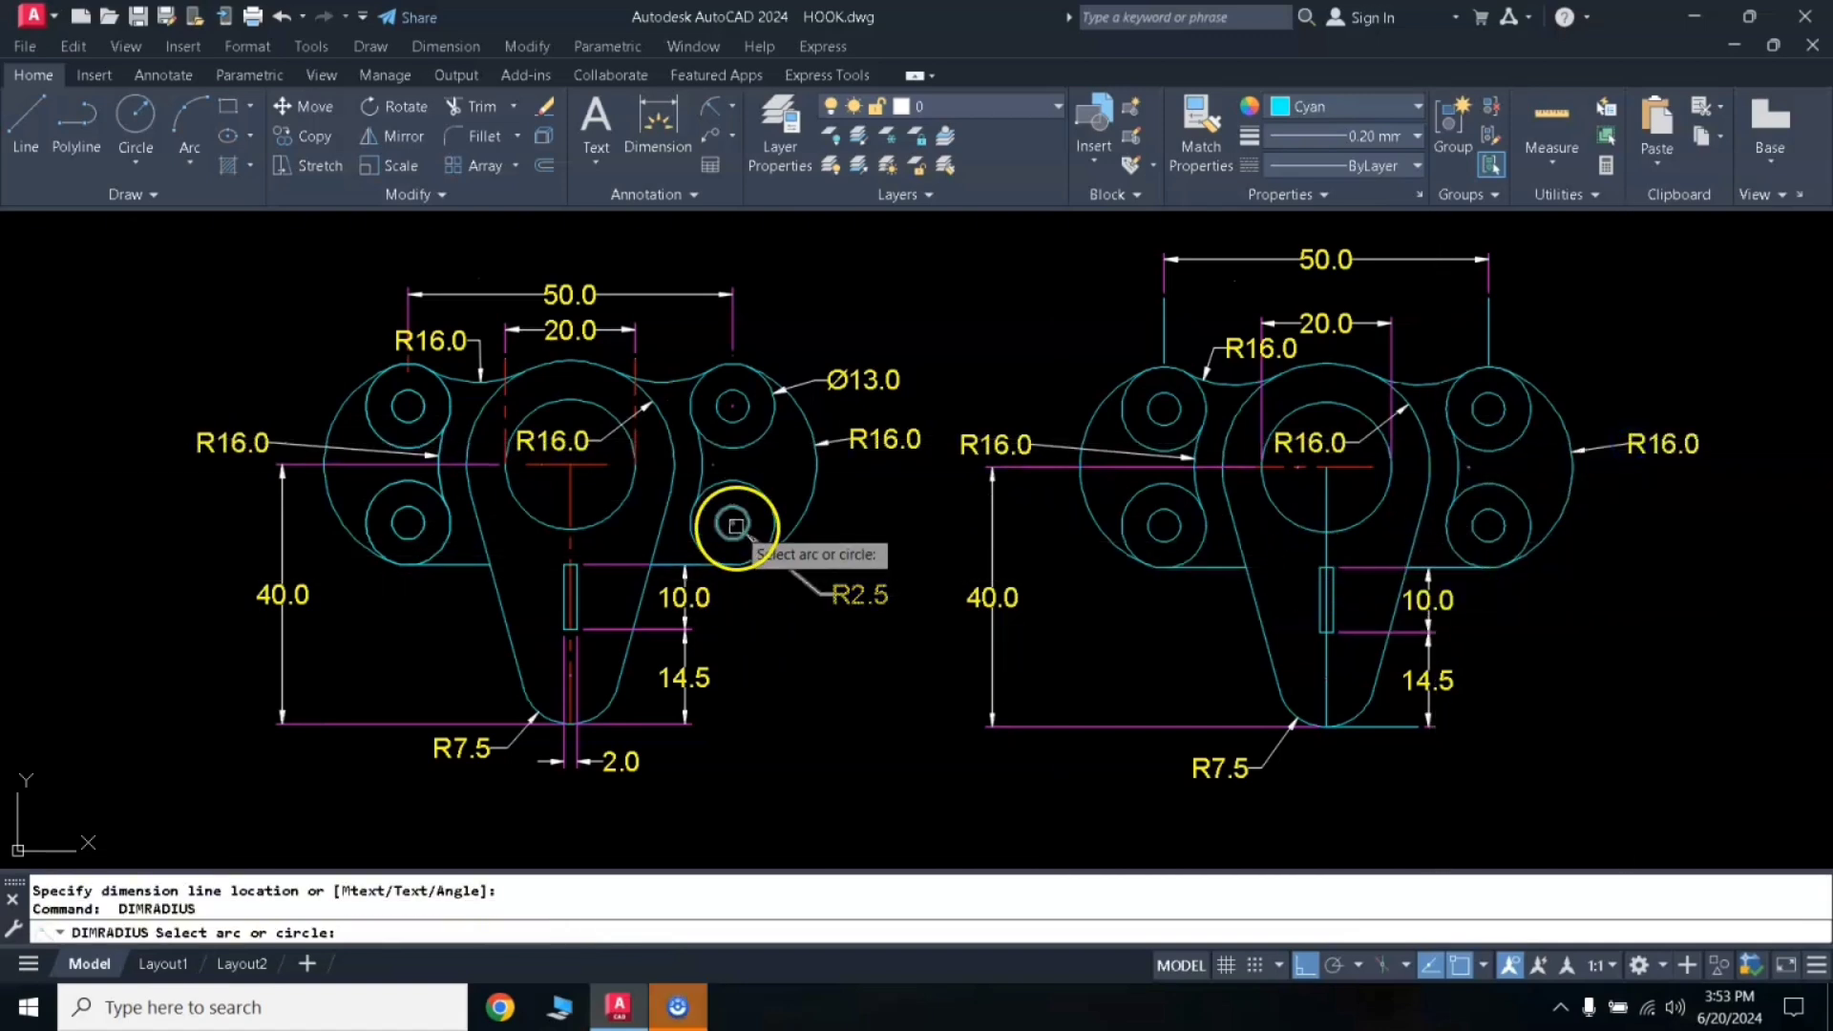
{"action": "left_click", "coordinate": [1497, 535]}
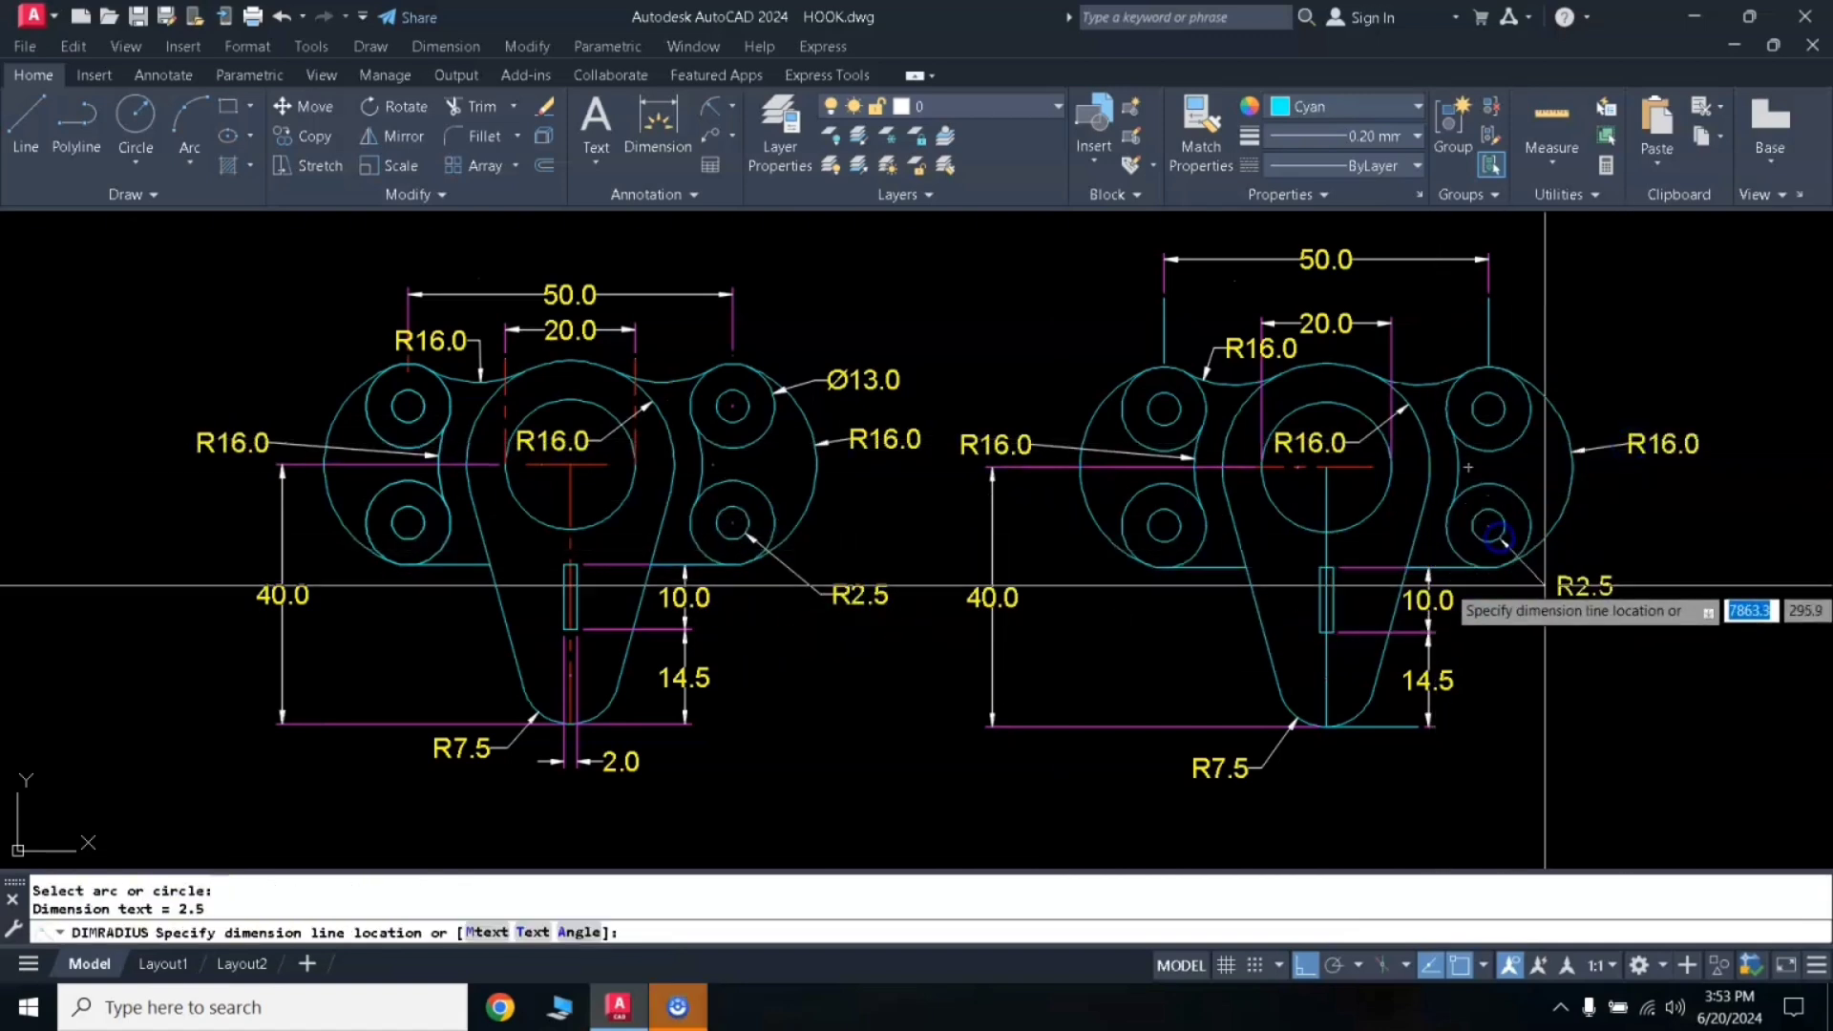
{"action": "left_click", "coordinate": [1554, 584]}
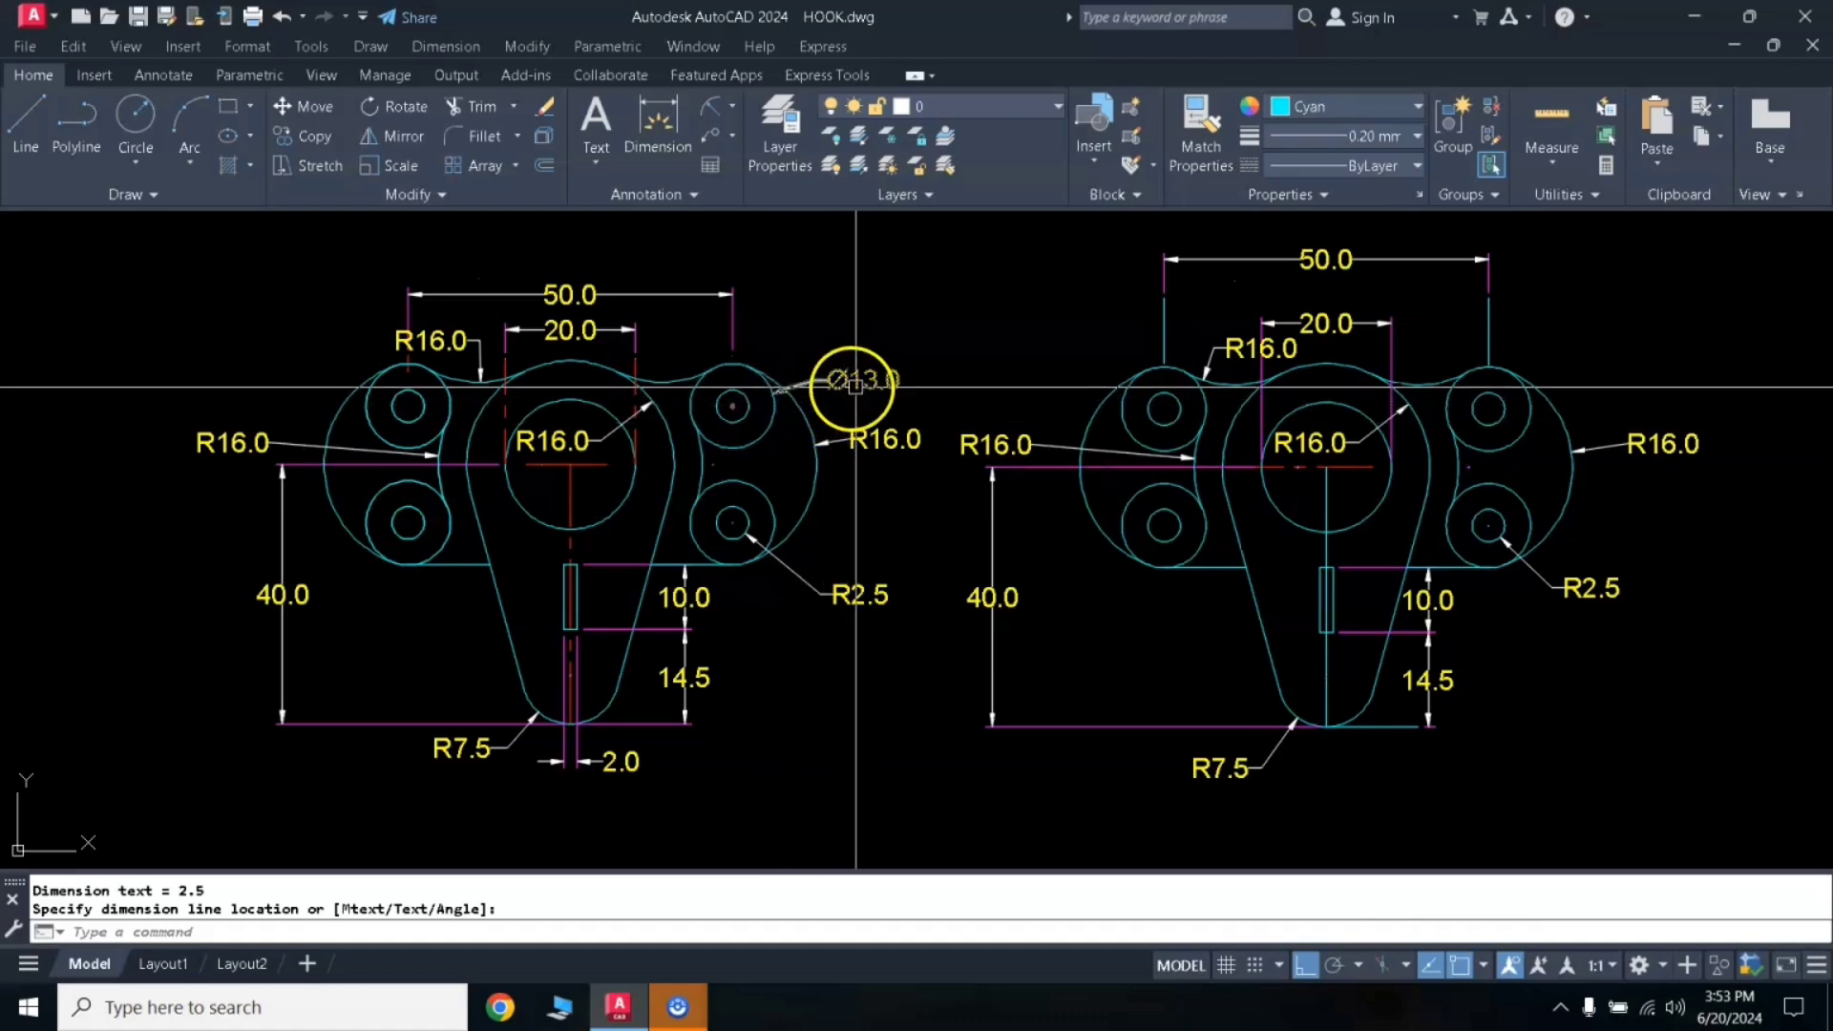
{"action": "left_click", "coordinate": [734, 107]}
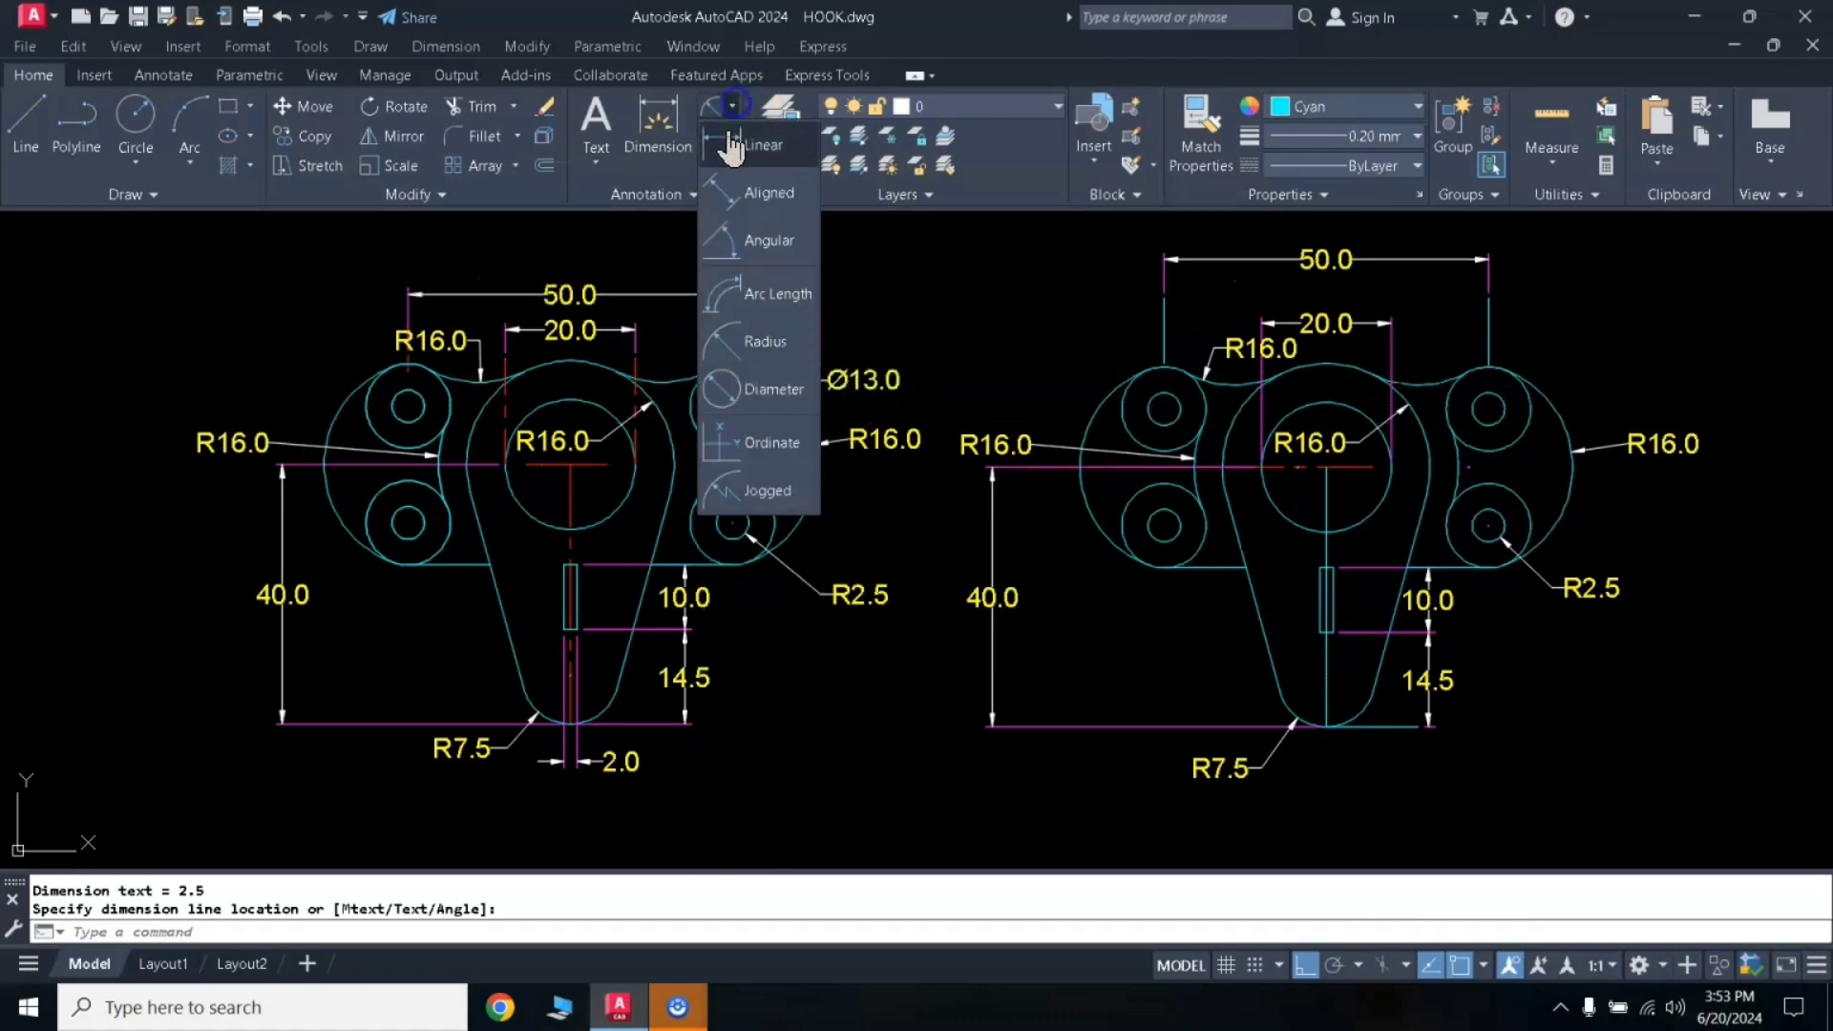
{"action": "left_click", "coordinate": [761, 385]}
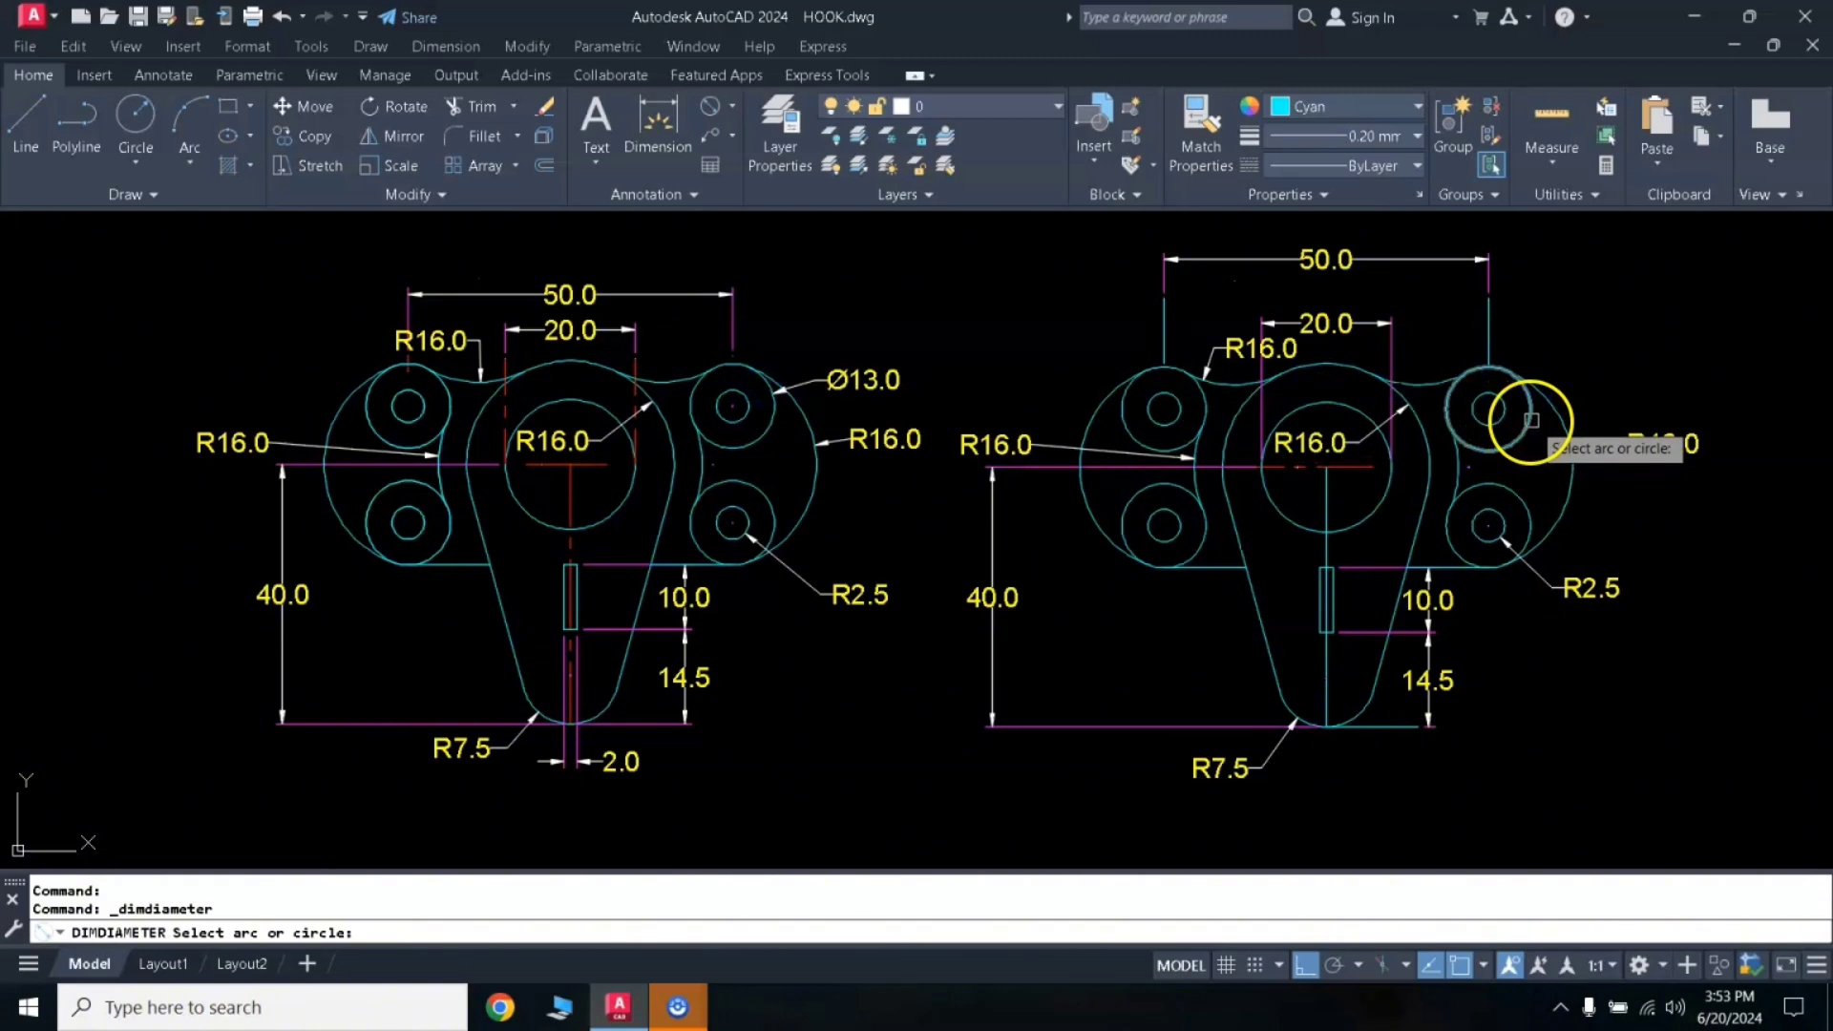
{"action": "left_click", "coordinate": [1531, 420]}
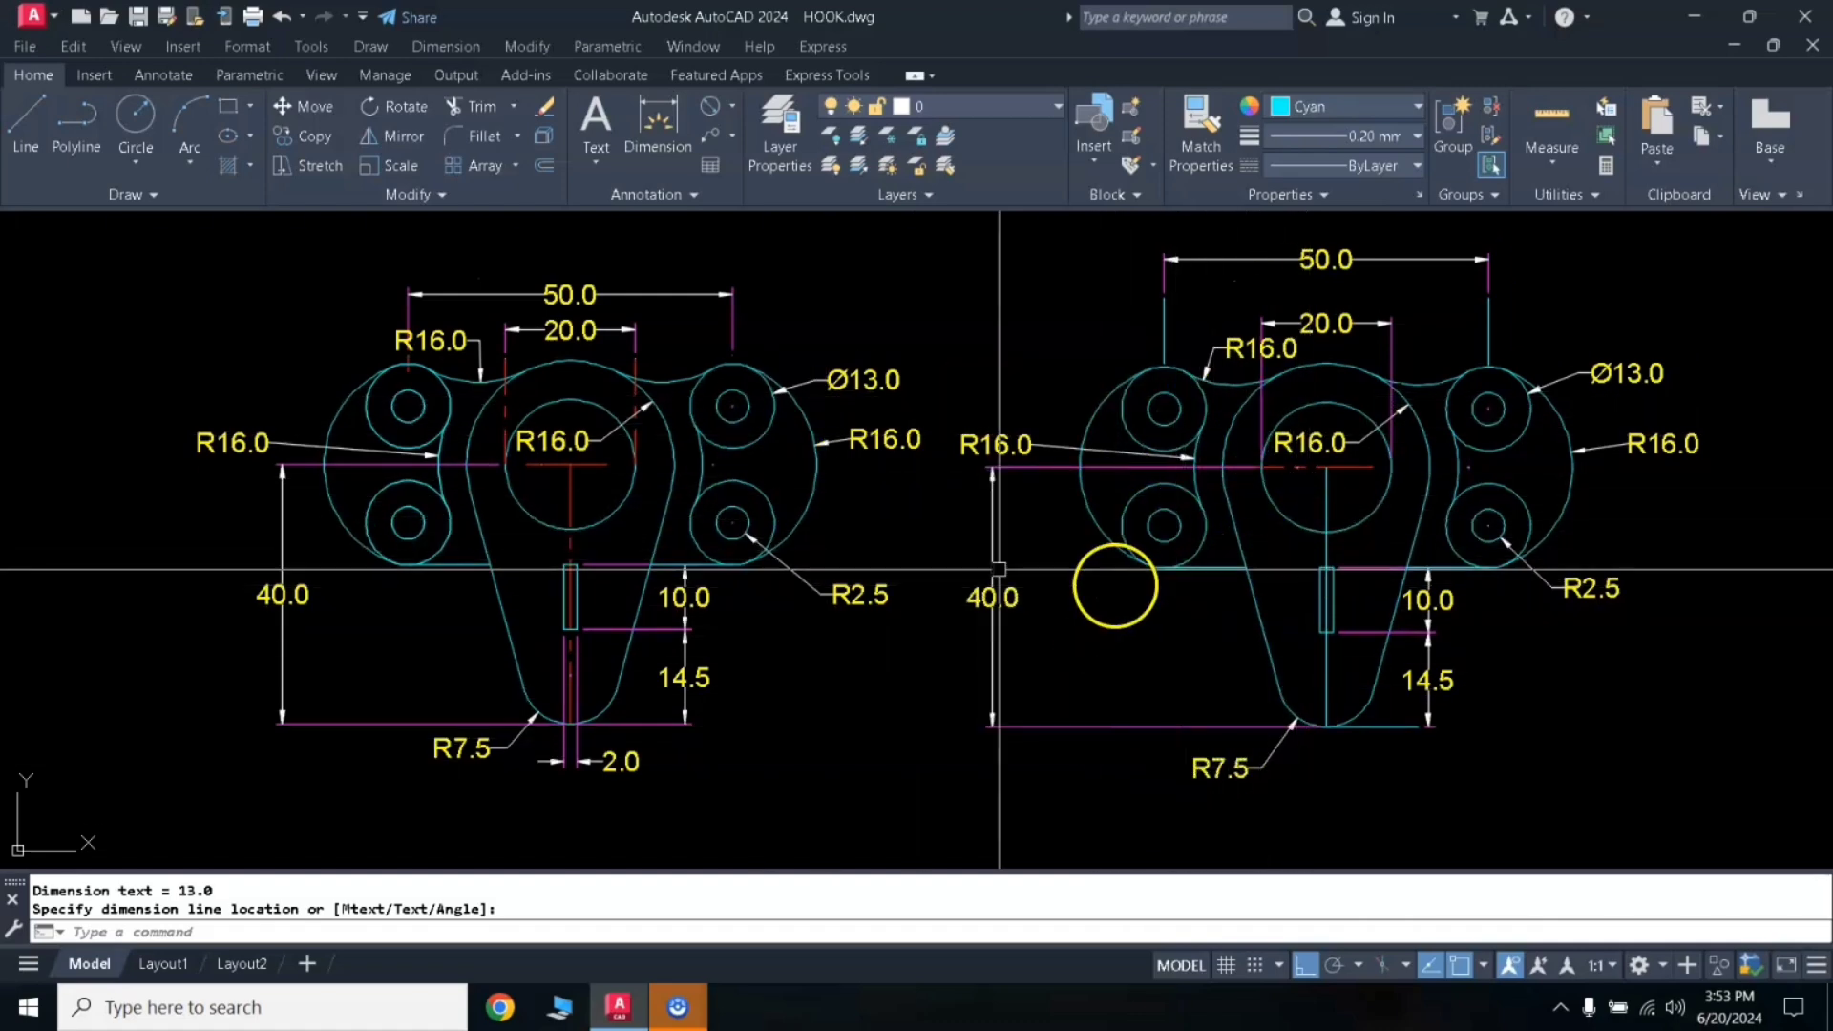
Step: Add a horizontal linear dimension across the narrow slot's width, placed below the plate
{"action": "left_click", "coordinate": [732, 108]}
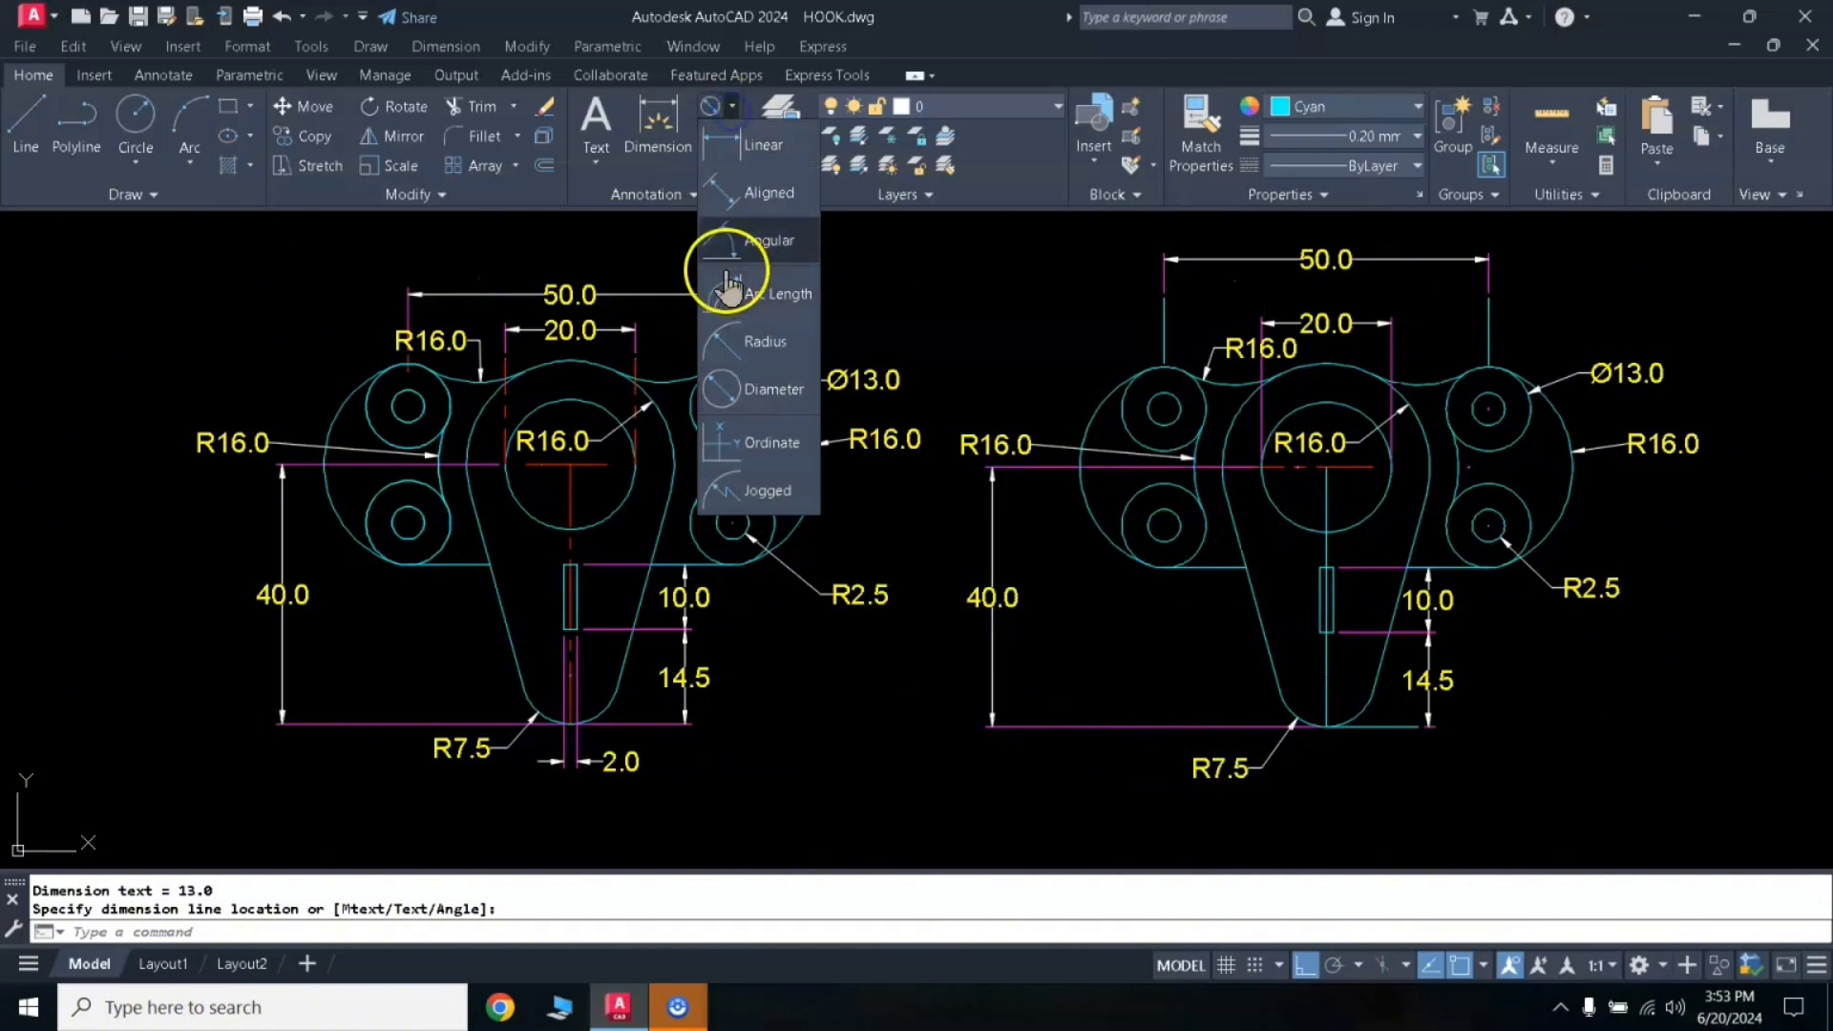
{"action": "left_click", "coordinate": [732, 148]}
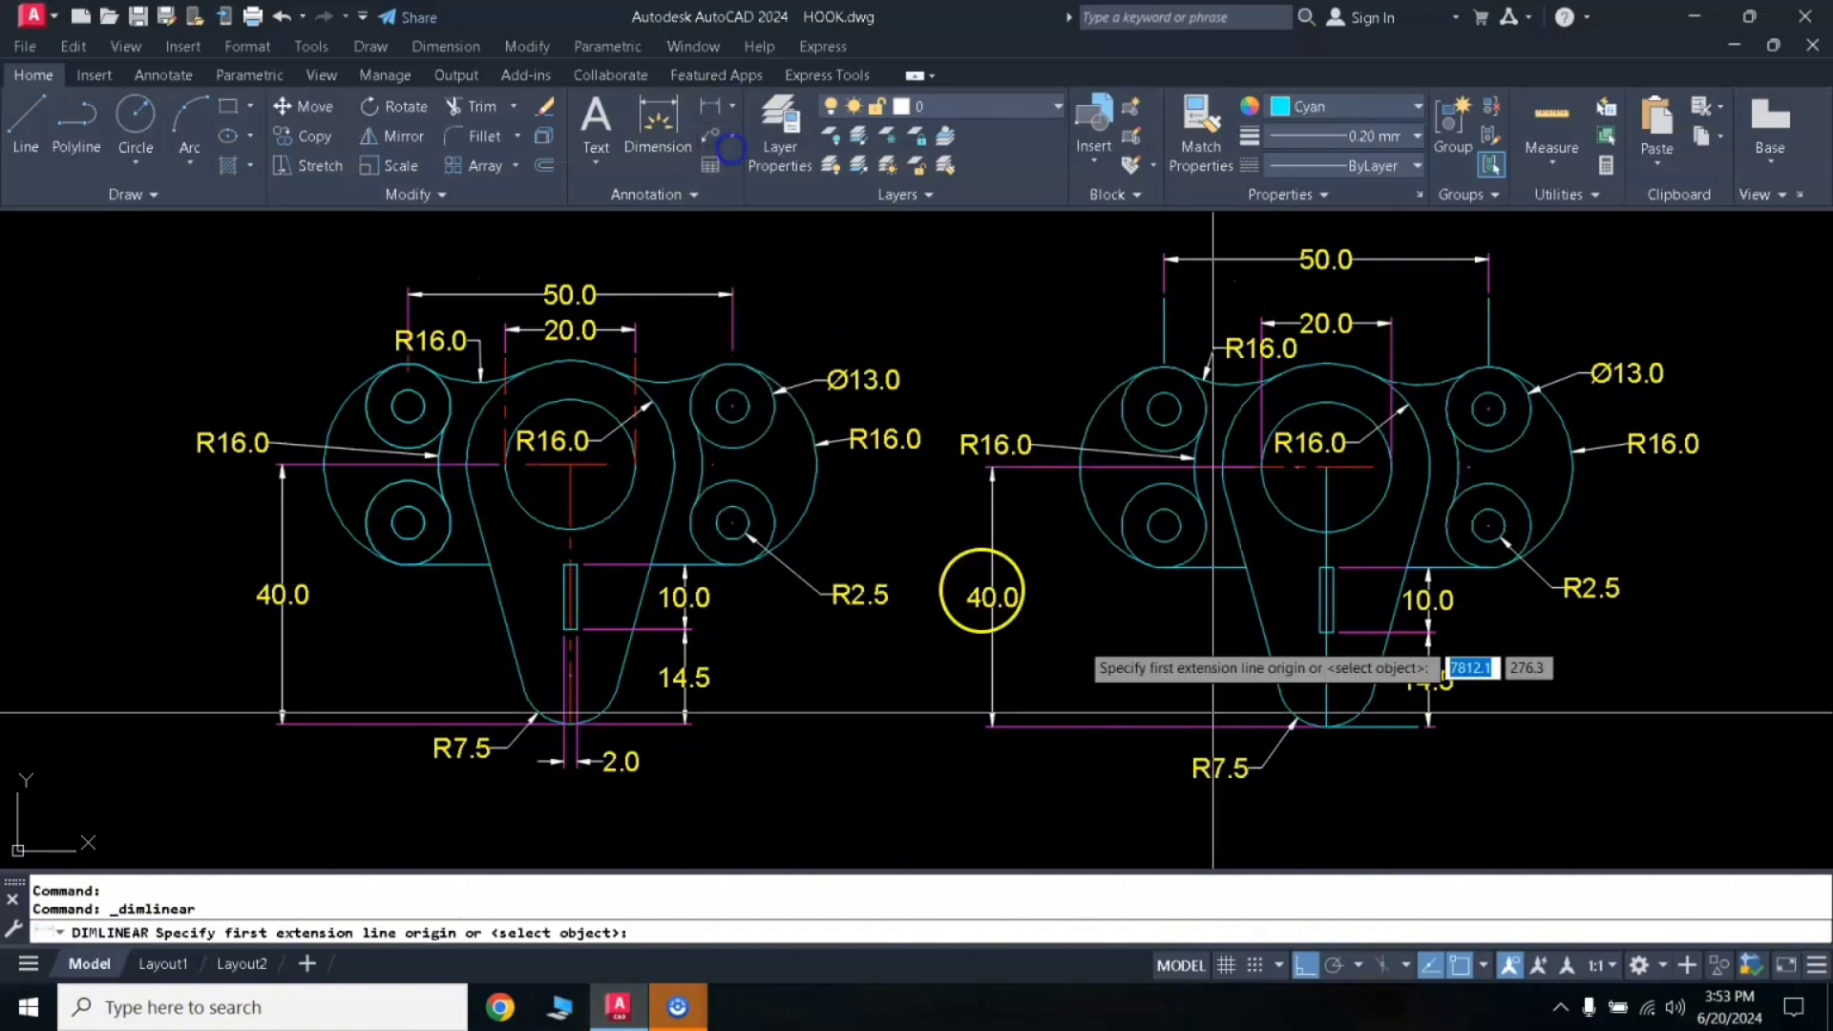
{"action": "left_click", "coordinate": [1325, 634]}
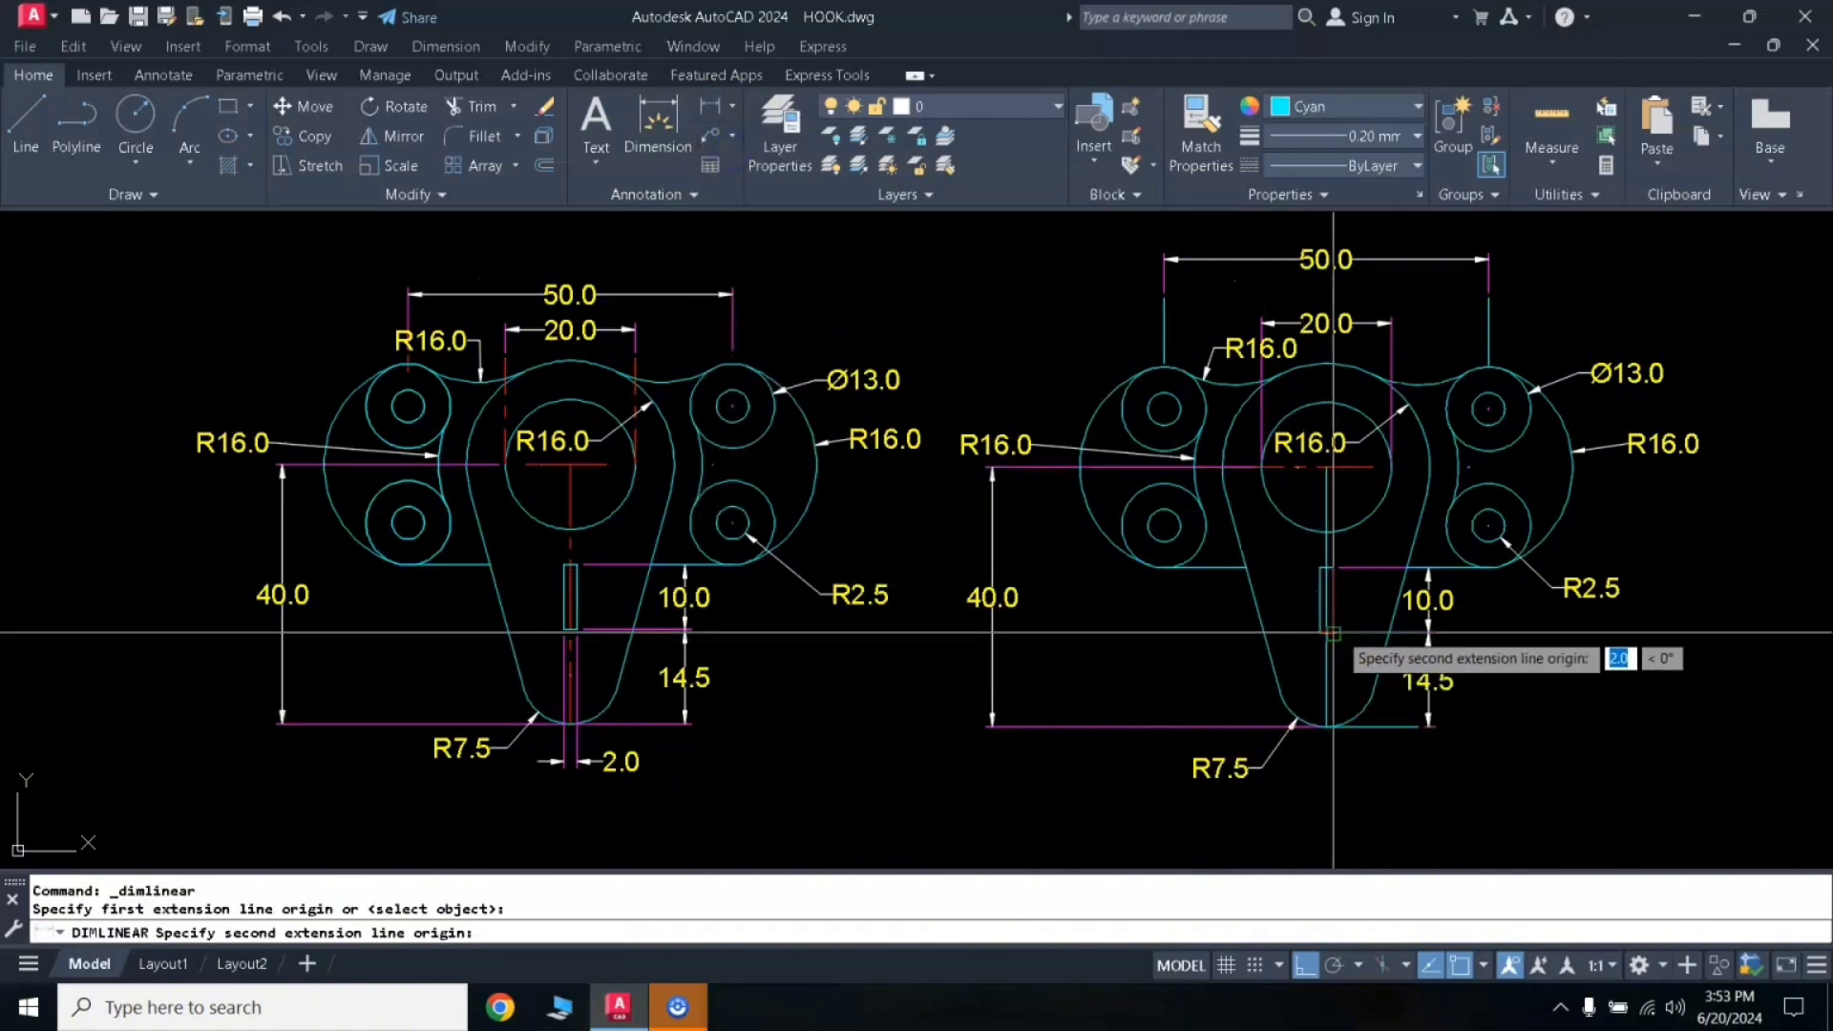
{"action": "left_click", "coordinate": [1333, 633]}
{"action": "left_click", "coordinate": [1348, 774]}
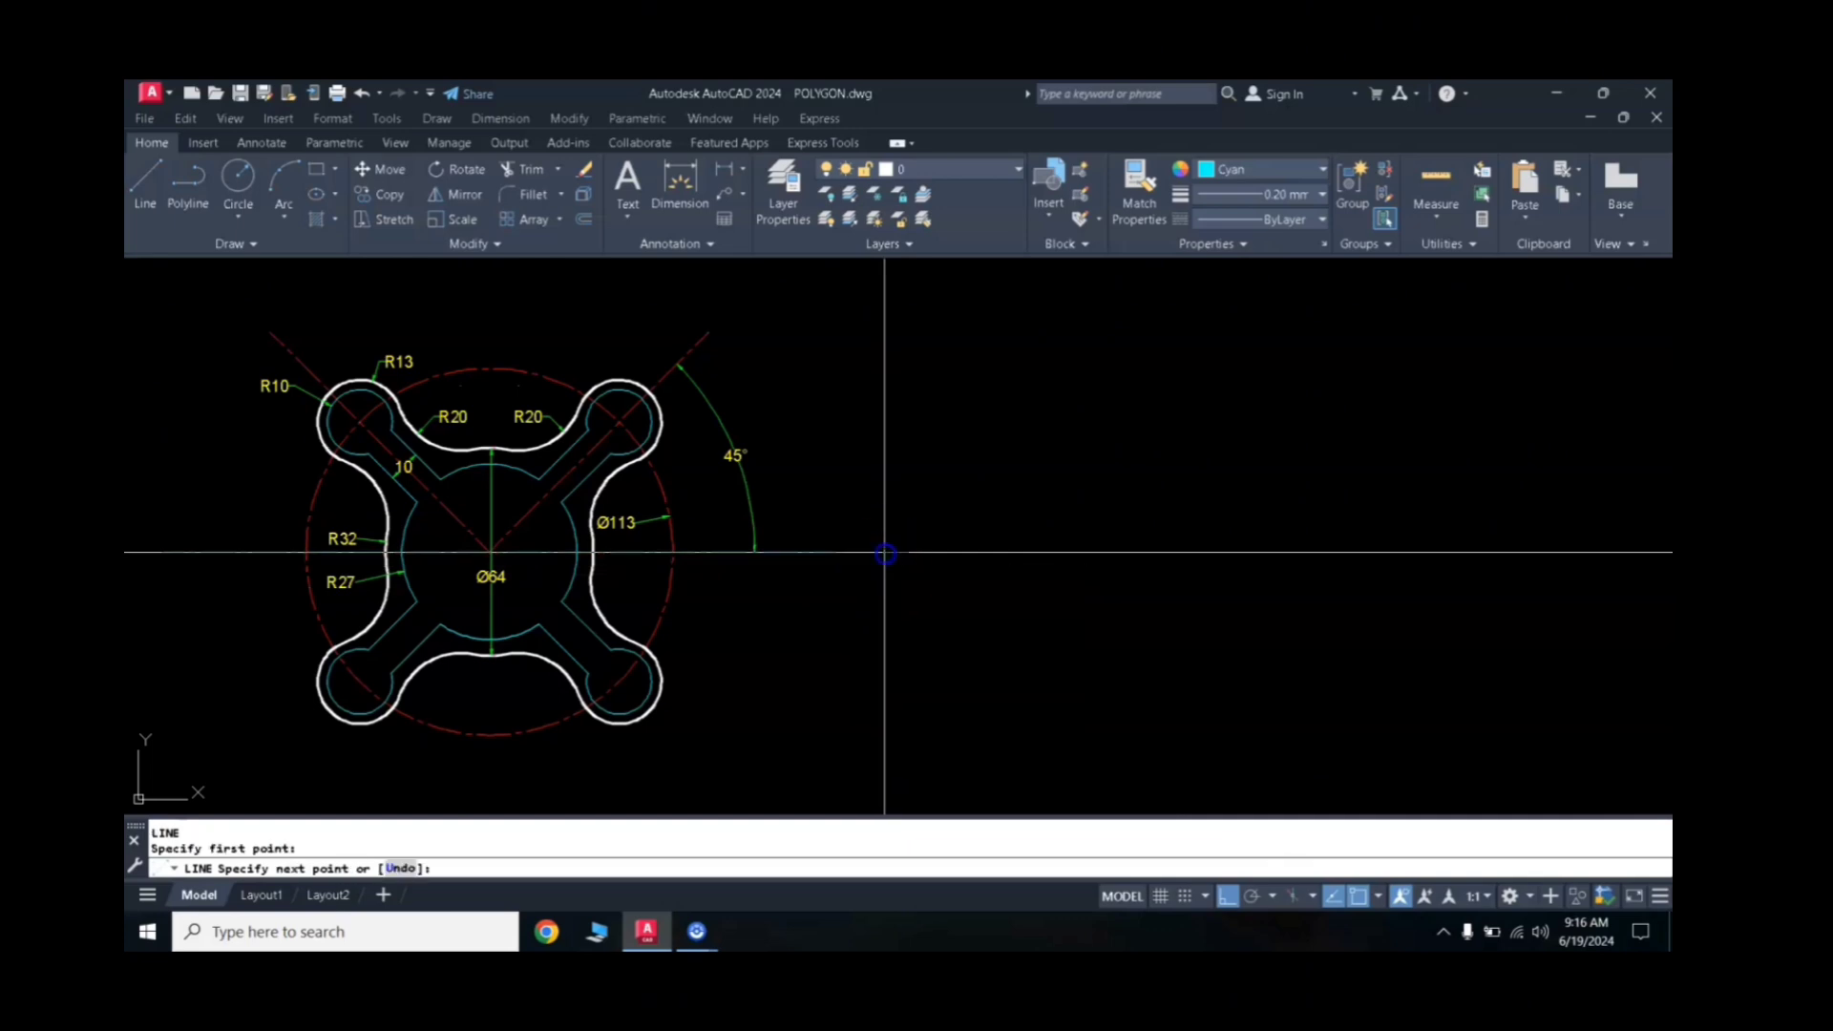
Step: In POLYGON.dwg, draw a horizontal line beside the reference drawing, level with its centre, and match its properties to the reference's horizontal centreline
{"action": "left_click", "coordinate": [1569, 599]}
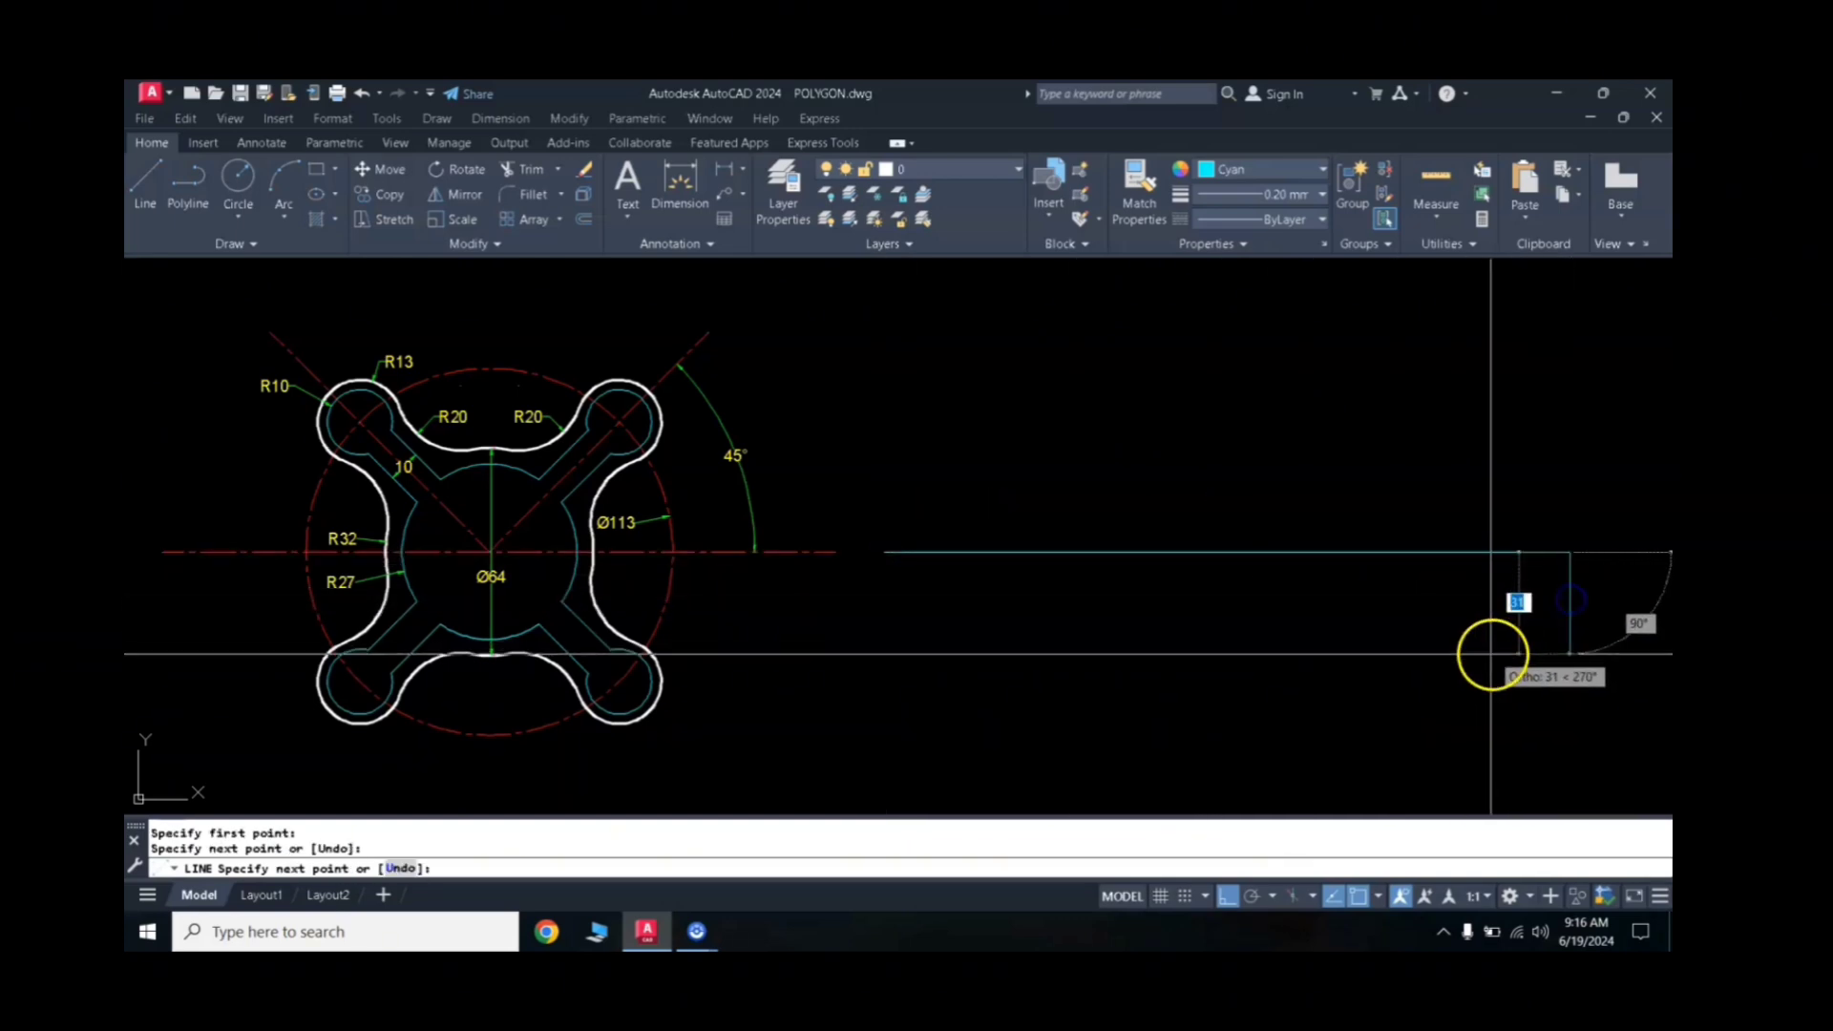
{"action": "key", "text": "Return"}
{"action": "type", "text": "MA"}
{"action": "key", "text": "Return"}
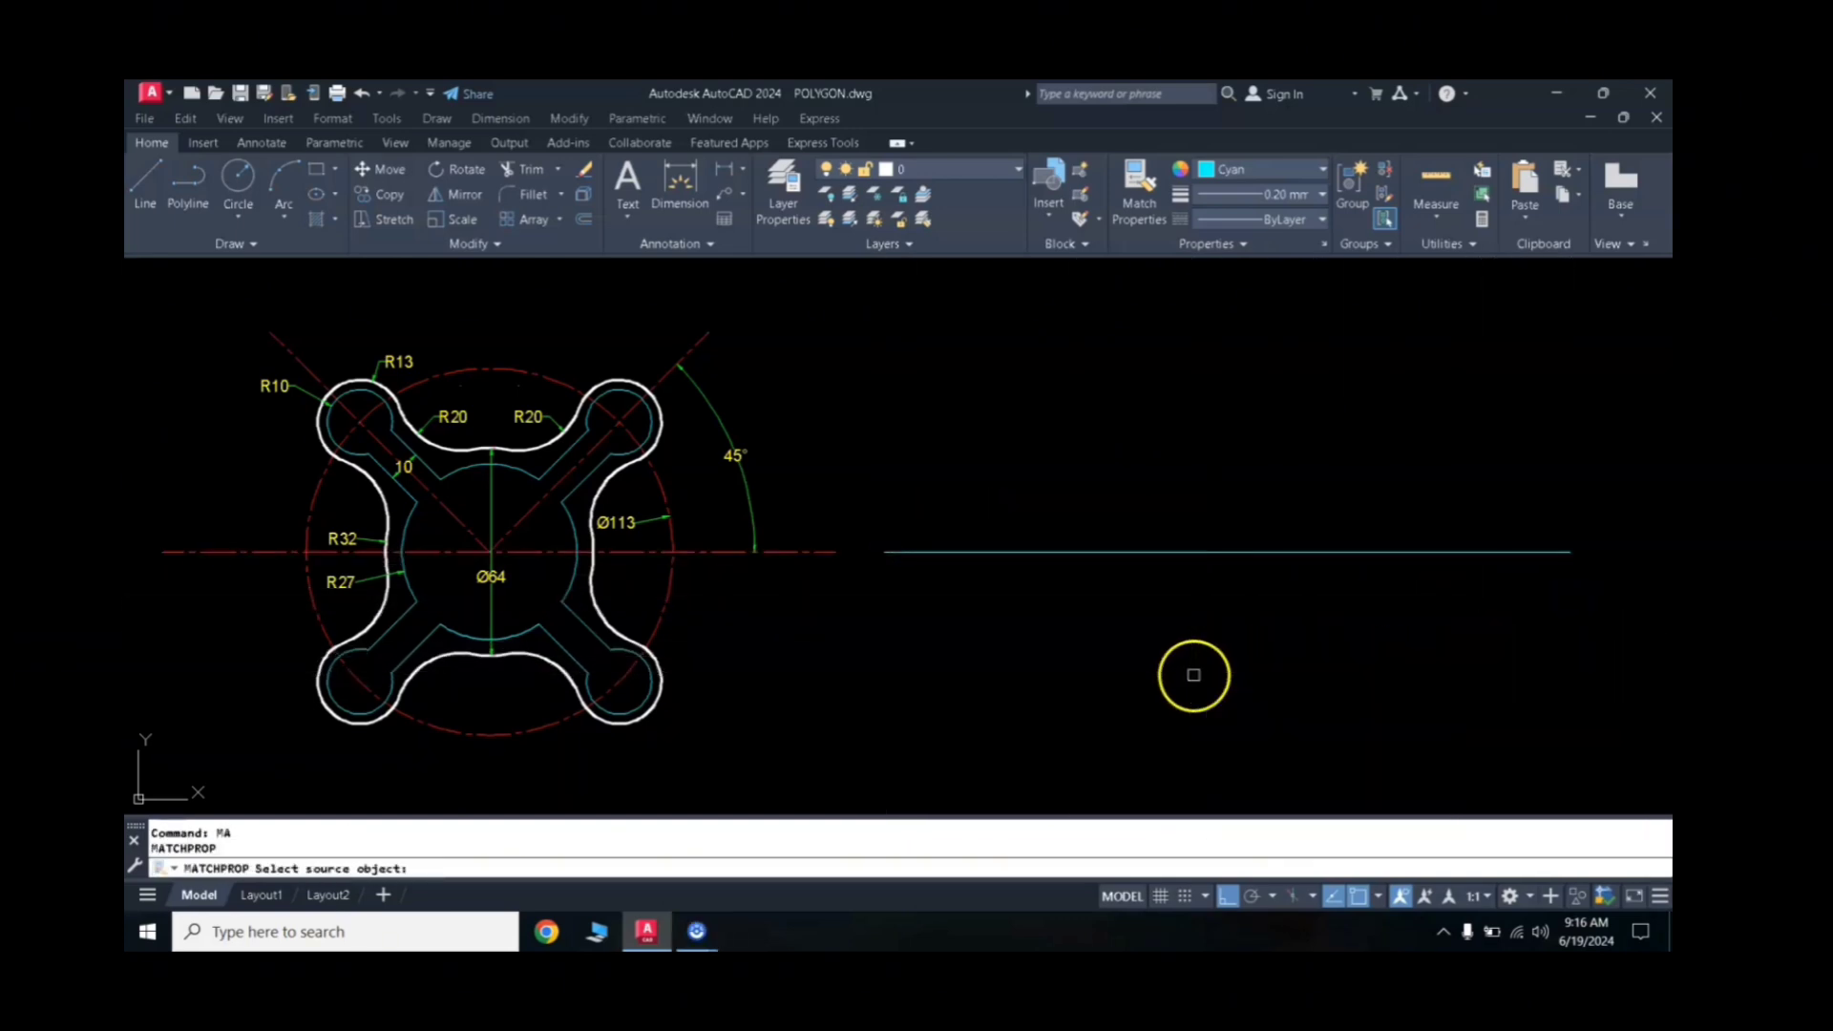
{"action": "left_click", "coordinate": [814, 555]}
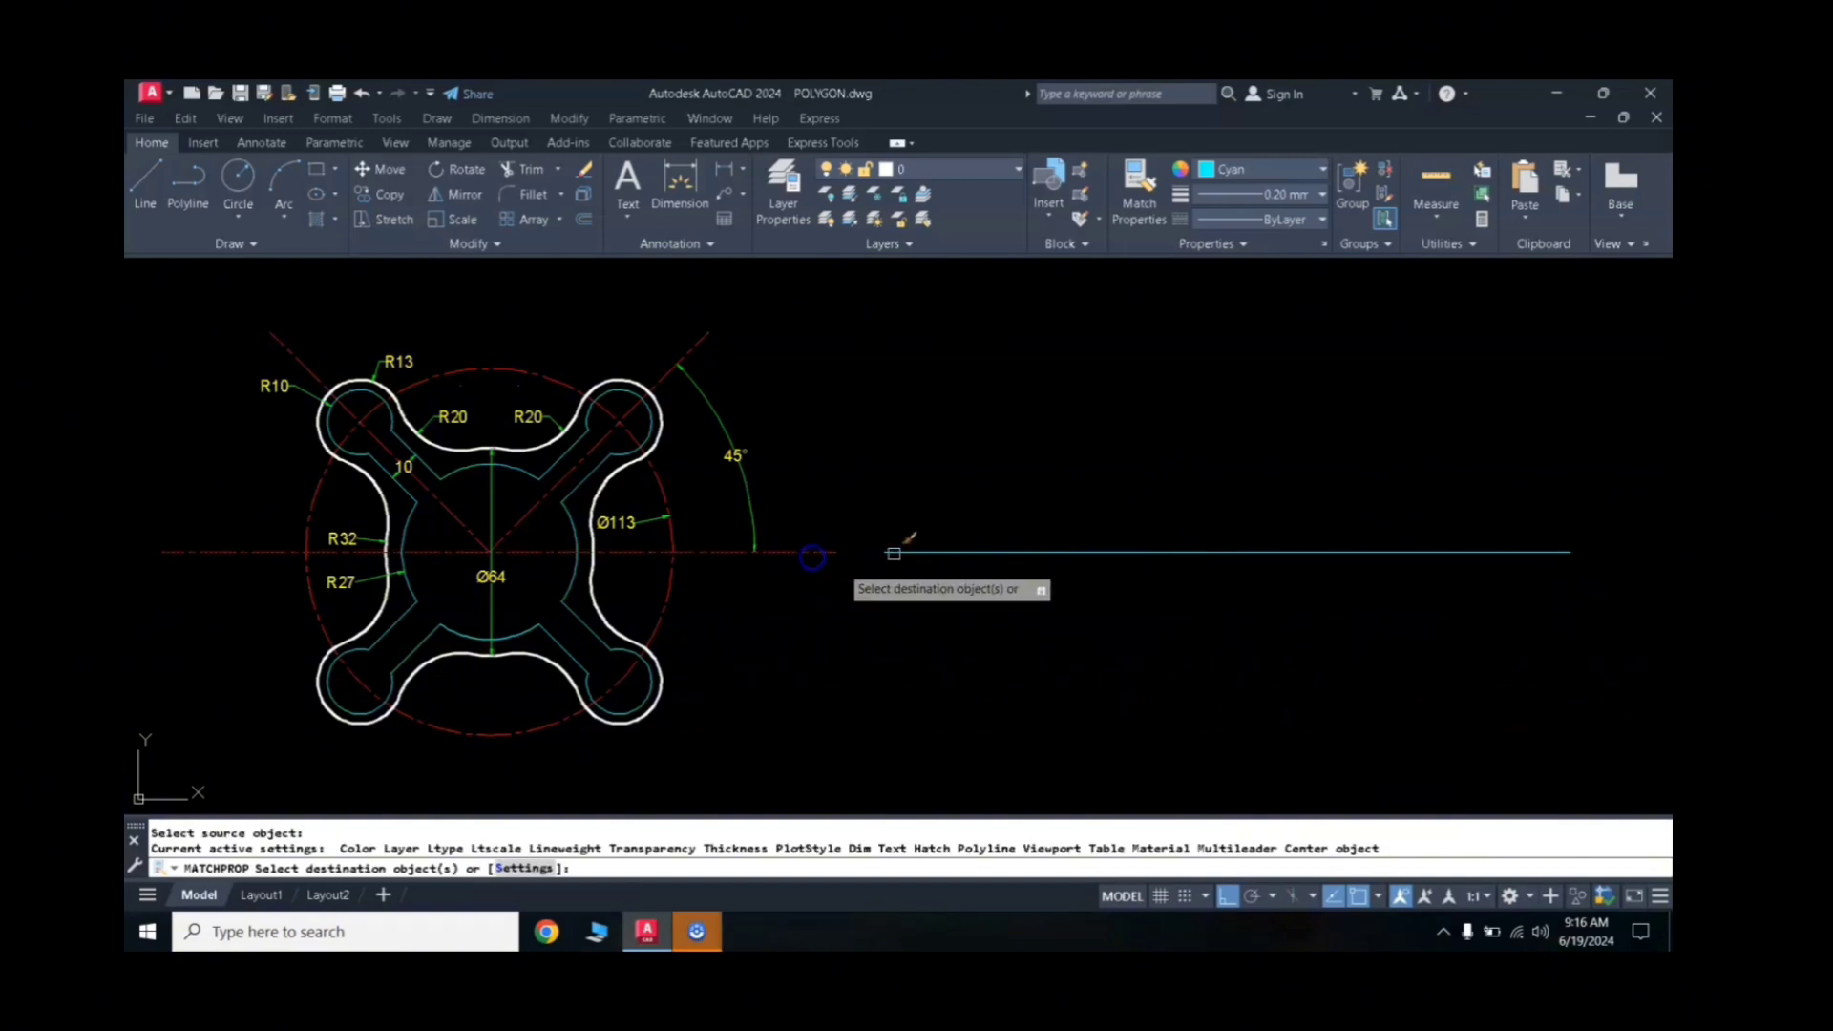
{"action": "left_click", "coordinate": [945, 551]}
{"action": "key", "text": "Return"}
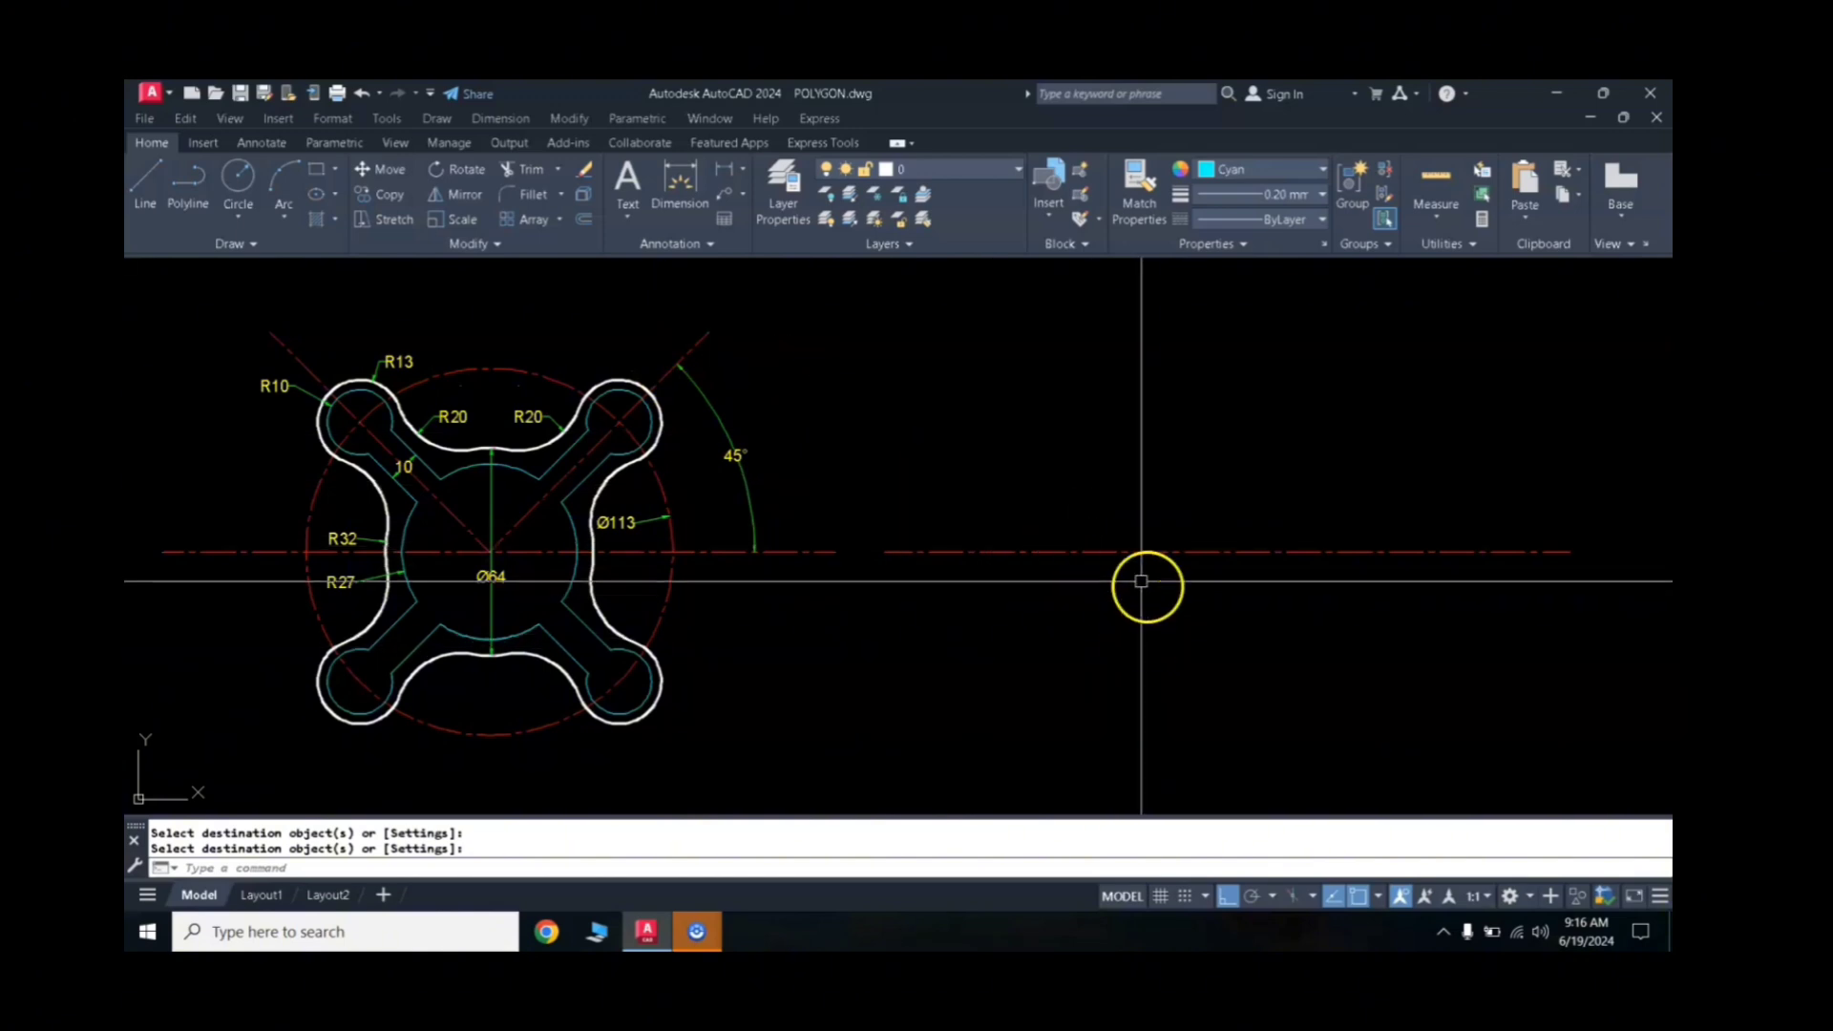
Step: Turn on polar tracking and draw a line rising to the right at 45° from the midpoint of the new horizontal centreline
{"action": "left_click", "coordinate": [1252, 897]}
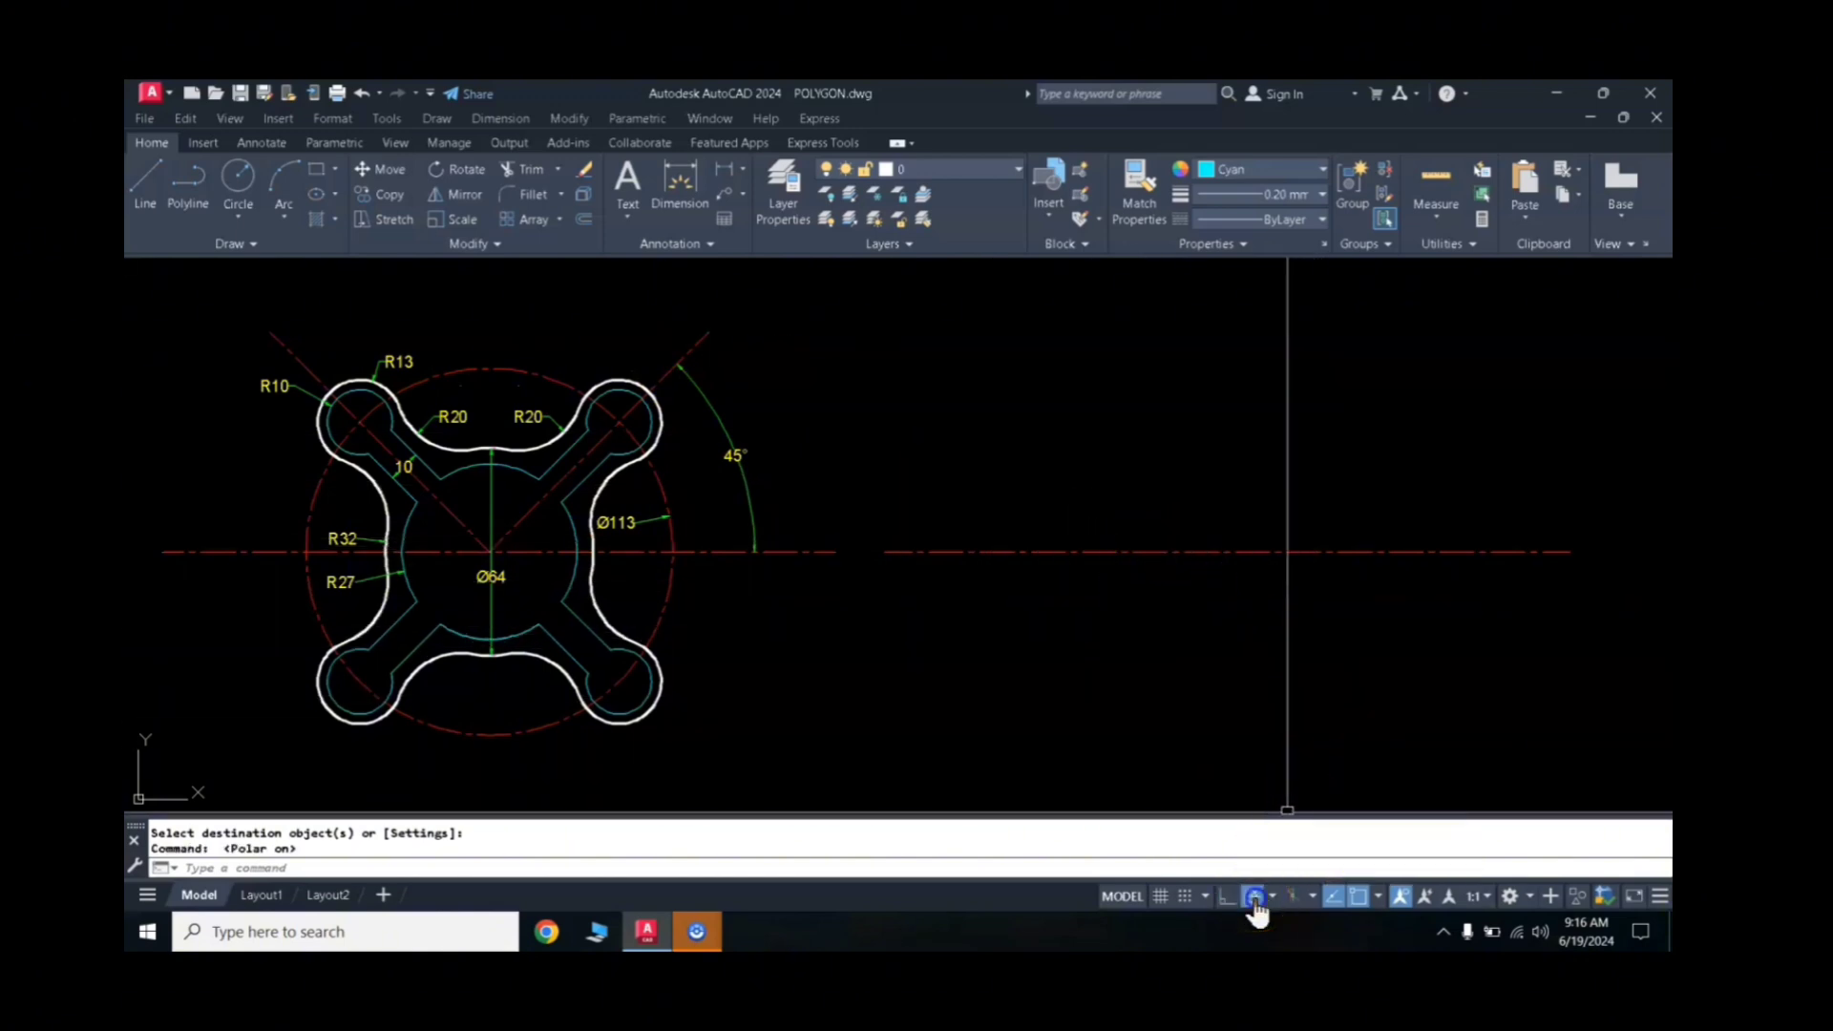
{"action": "left_click", "coordinate": [150, 187]}
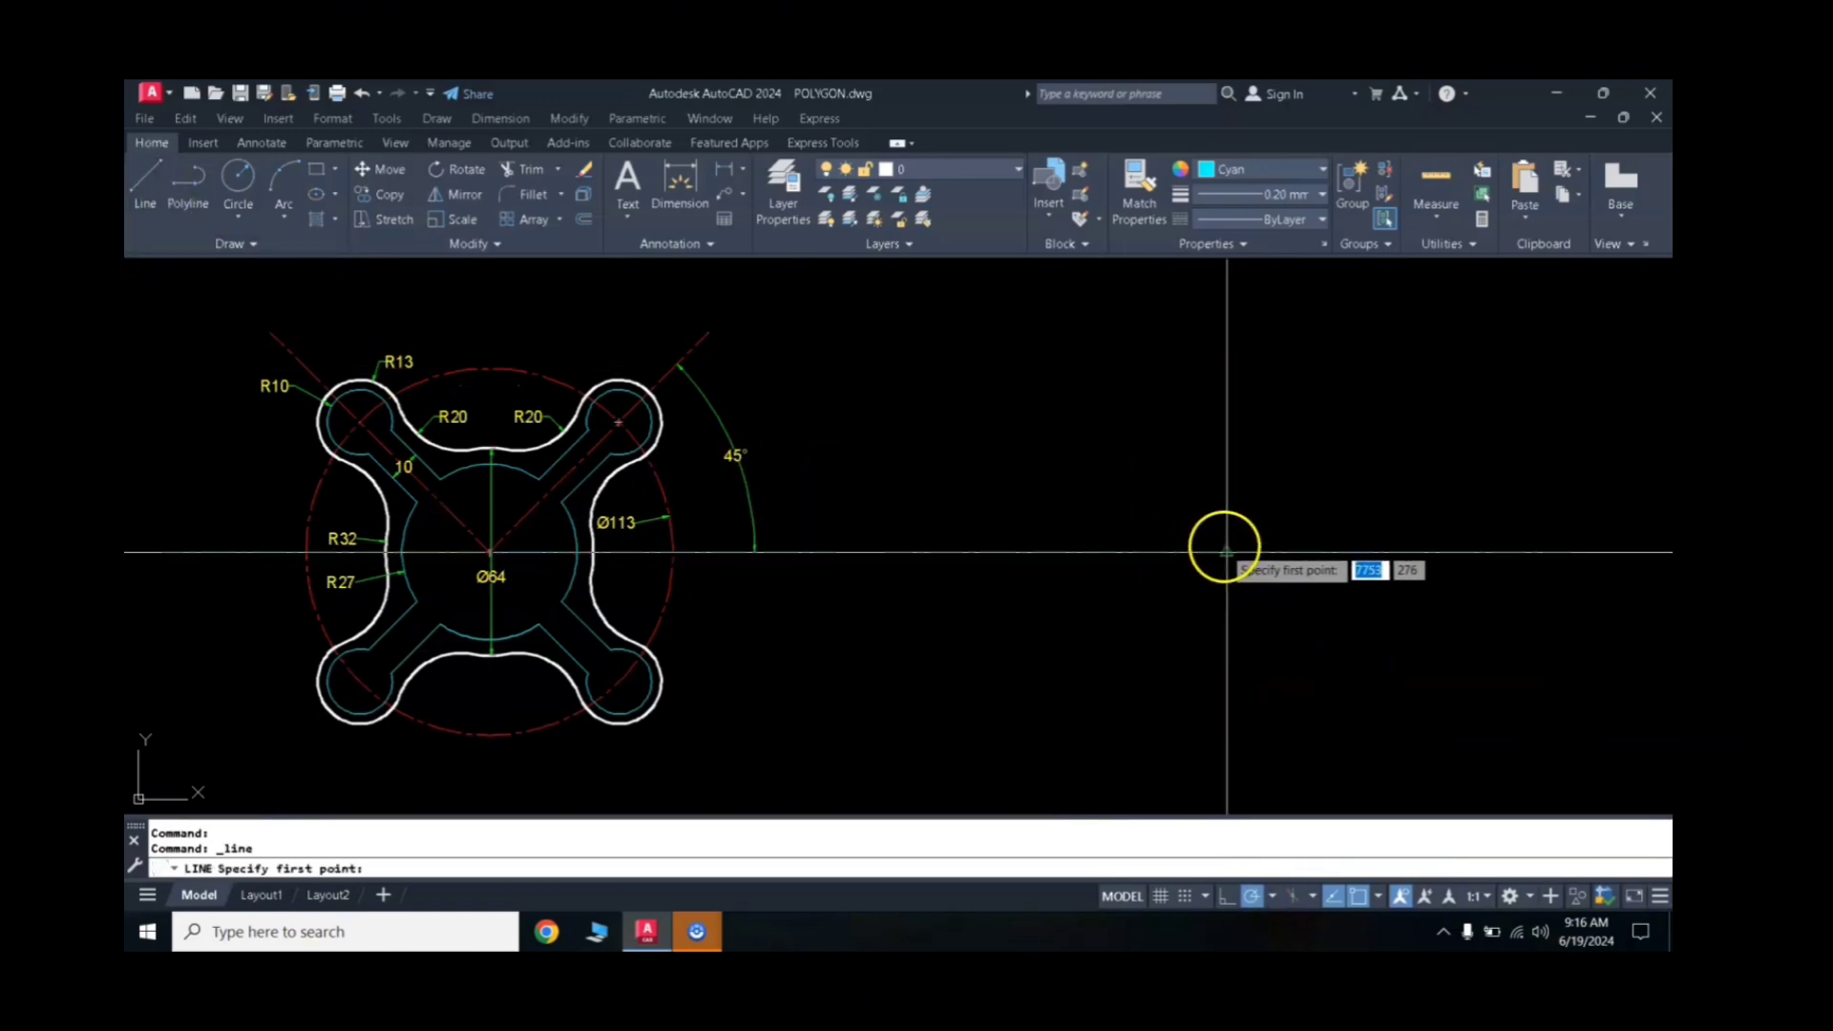
{"action": "left_click", "coordinate": [1238, 551]}
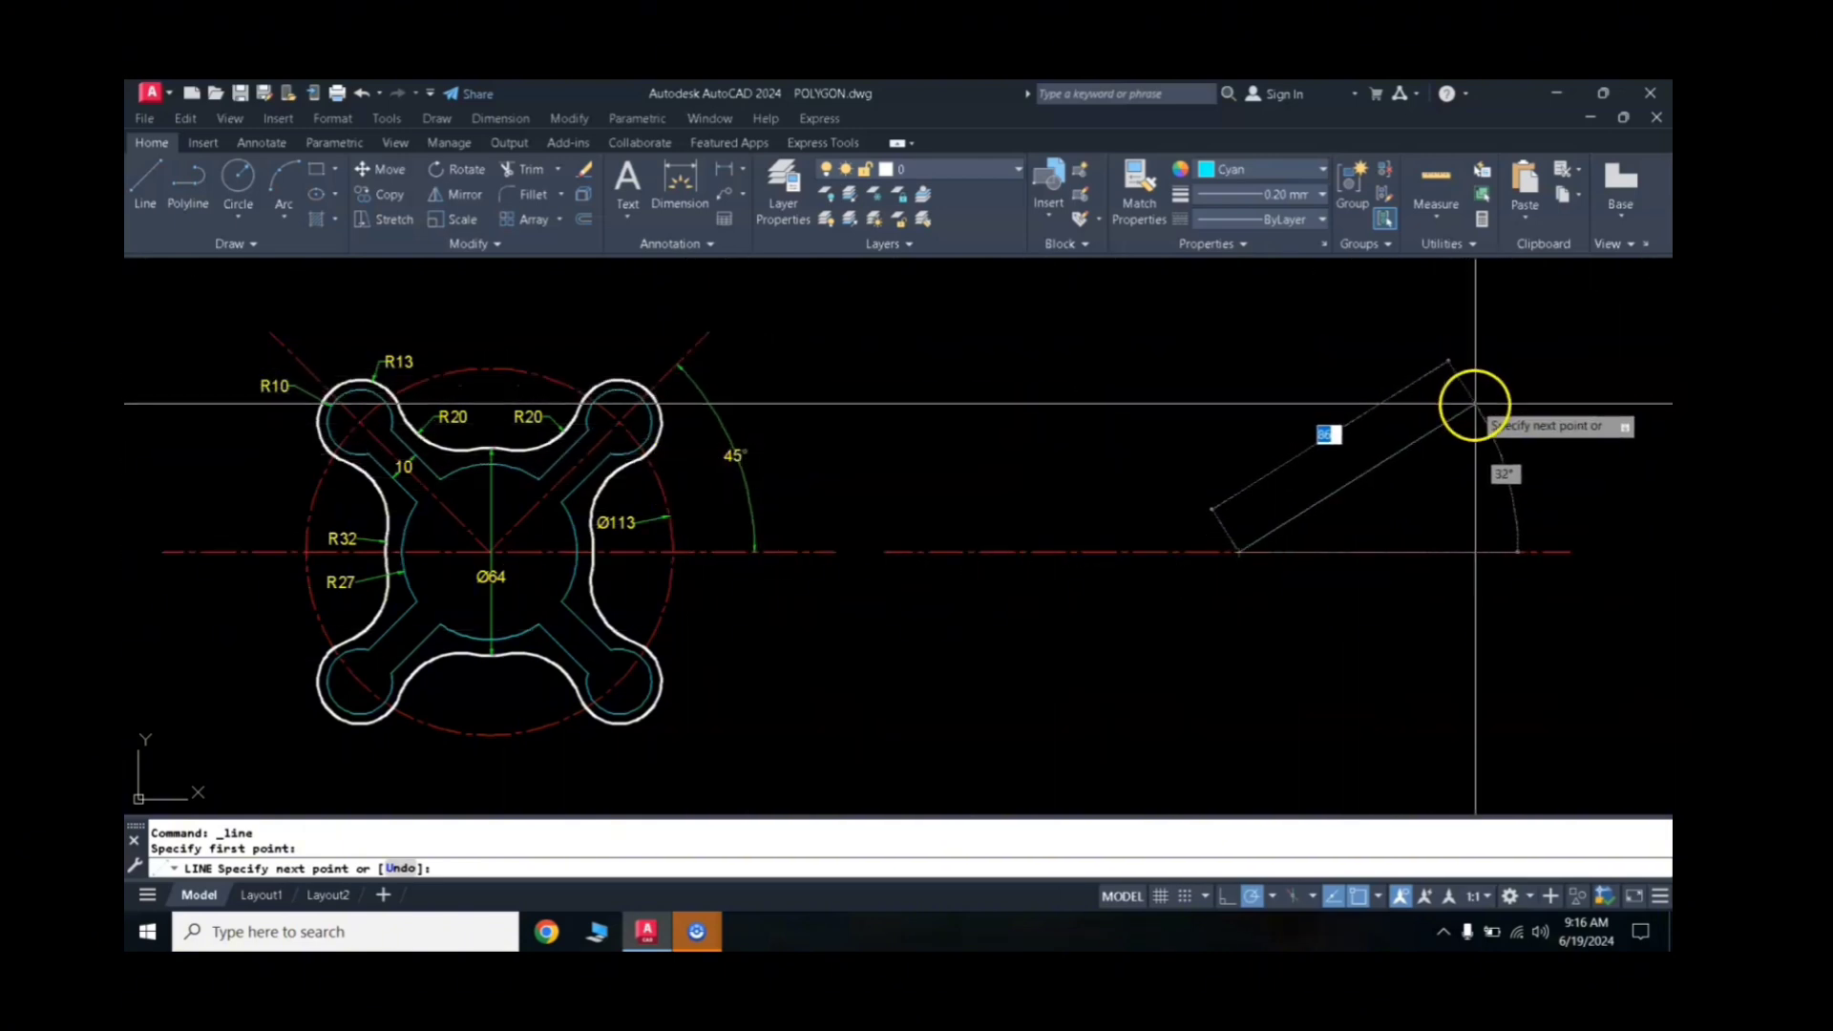
{"action": "left_click", "coordinate": [1489, 304]}
{"action": "key", "text": "Return"}
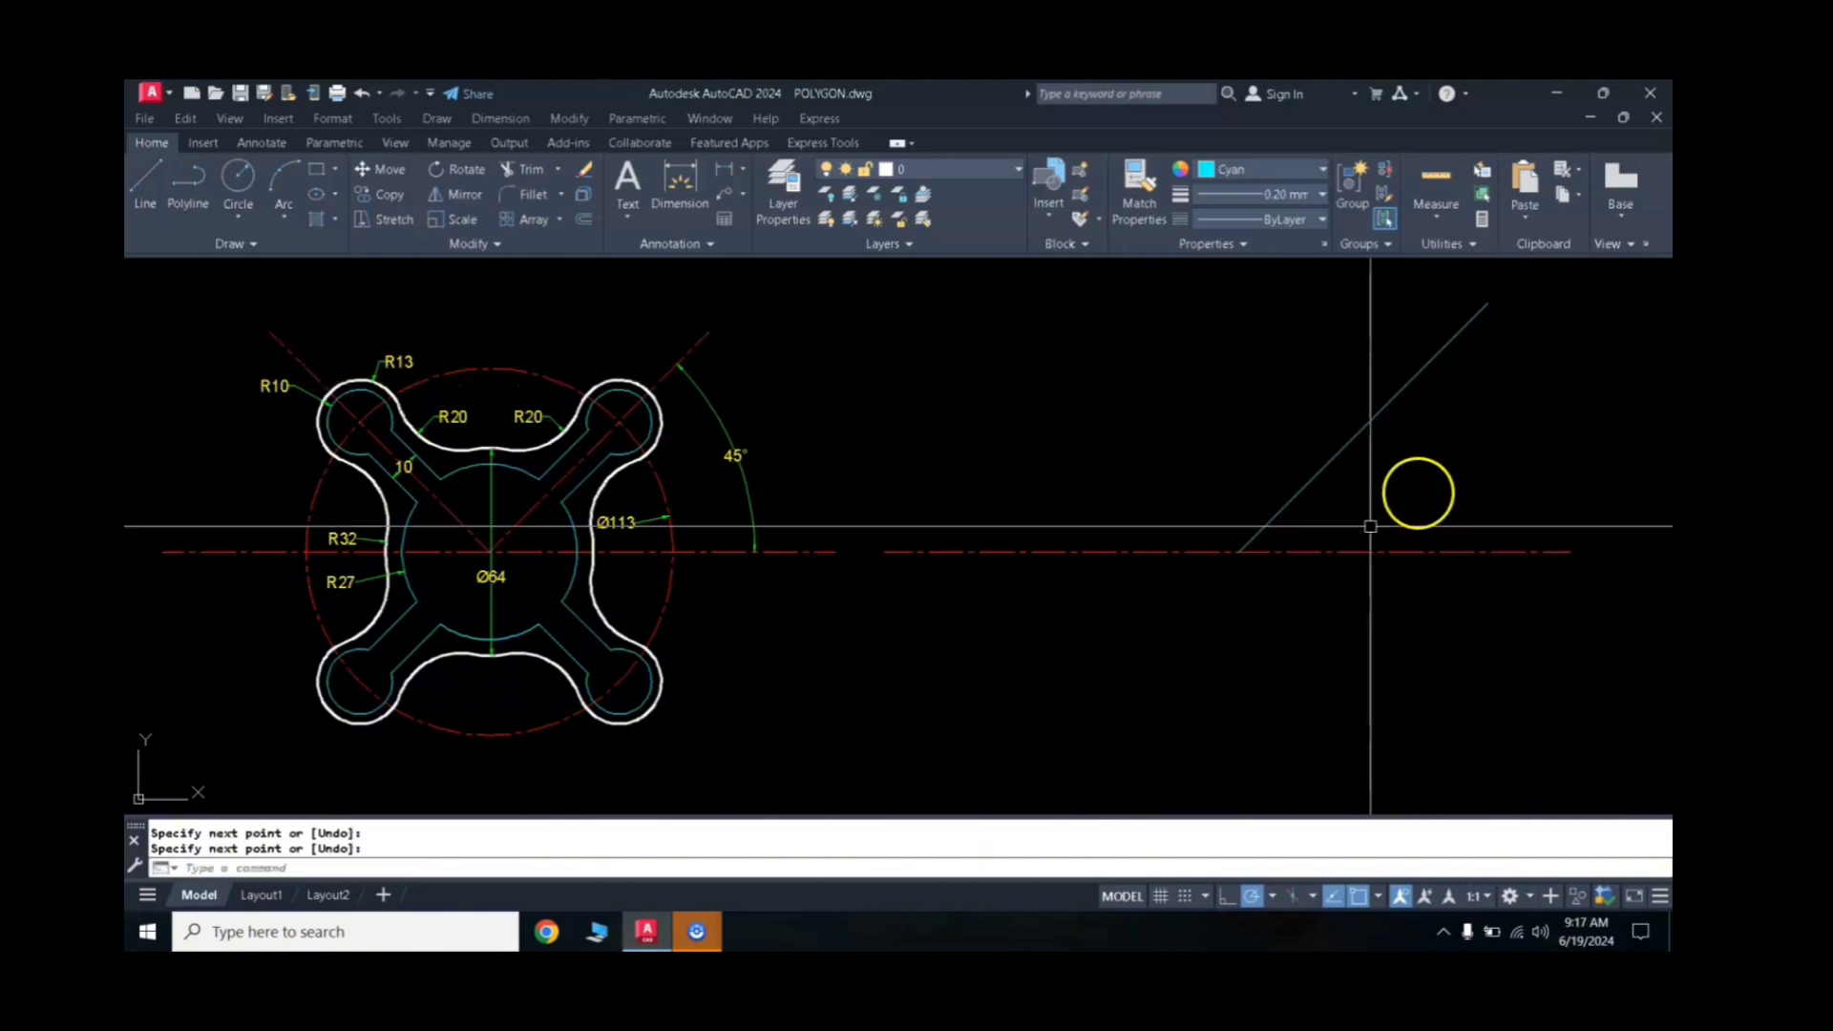
Step: Match the inclined line's properties to the new horizontal centreline
{"action": "type", "text": "MA"}
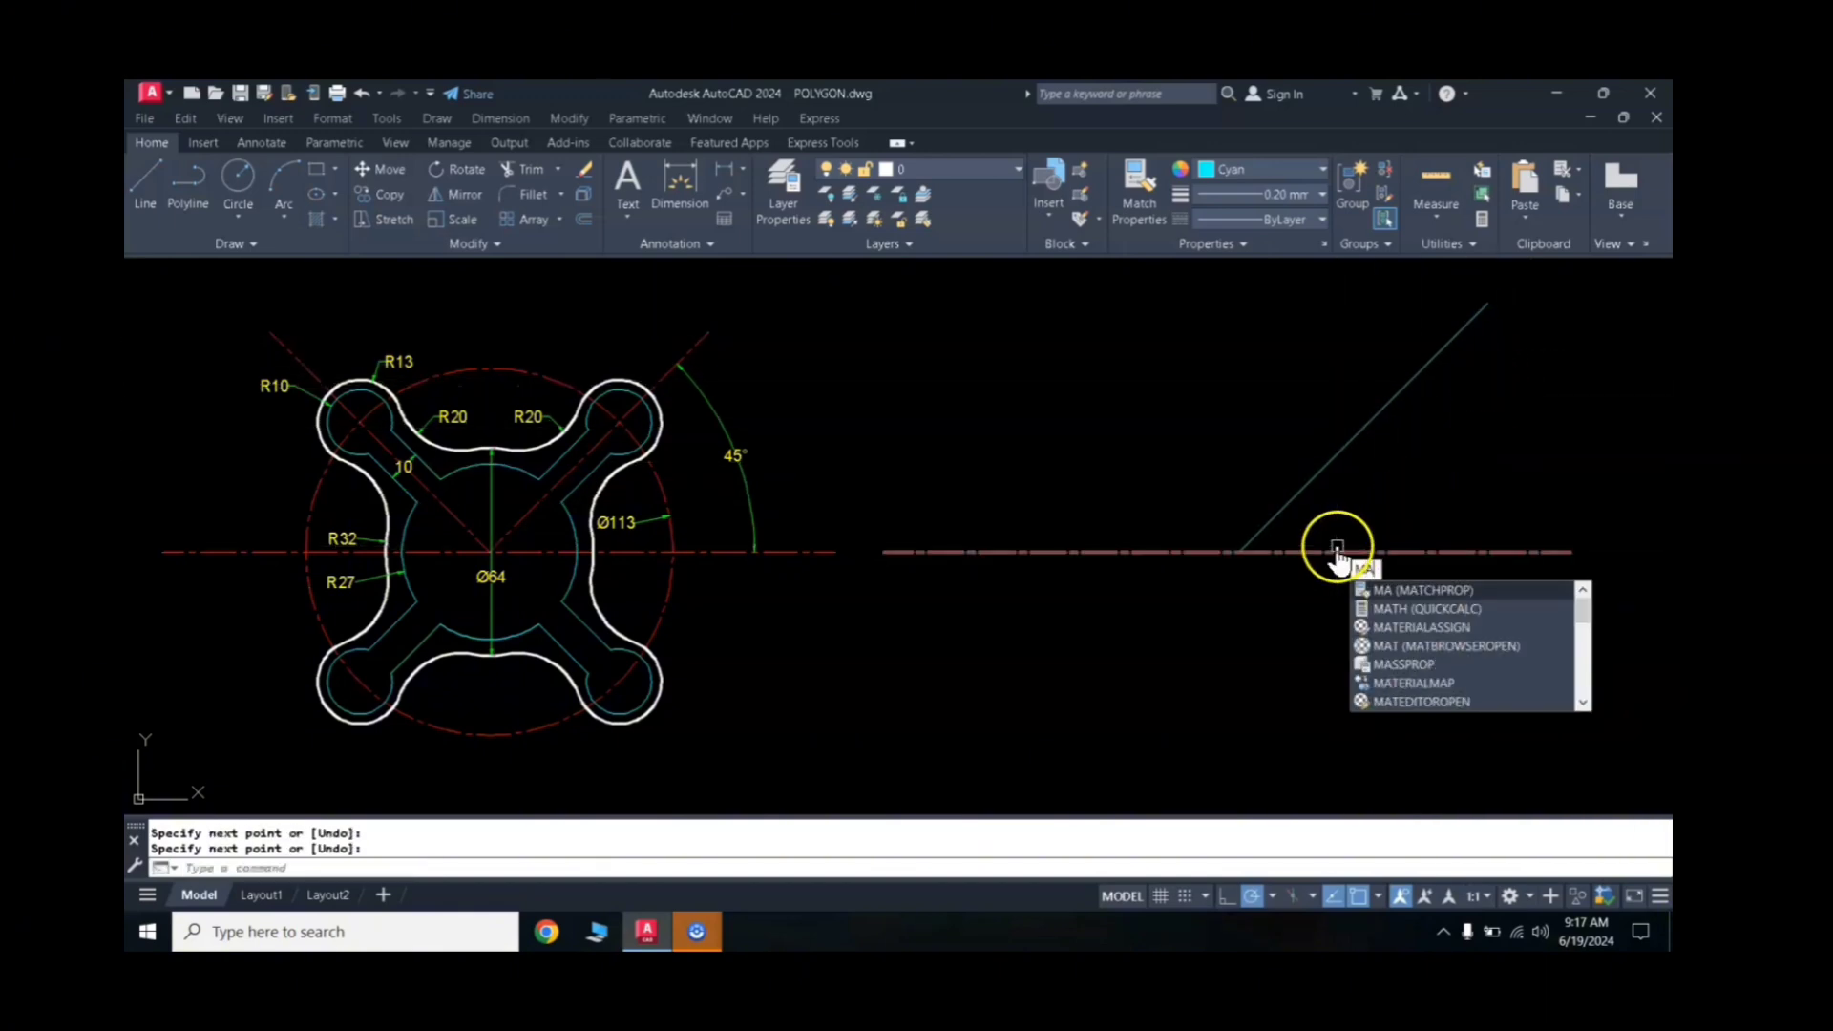
{"action": "key", "text": "Return"}
{"action": "left_click", "coordinate": [1339, 552]}
{"action": "left_click", "coordinate": [1328, 469]}
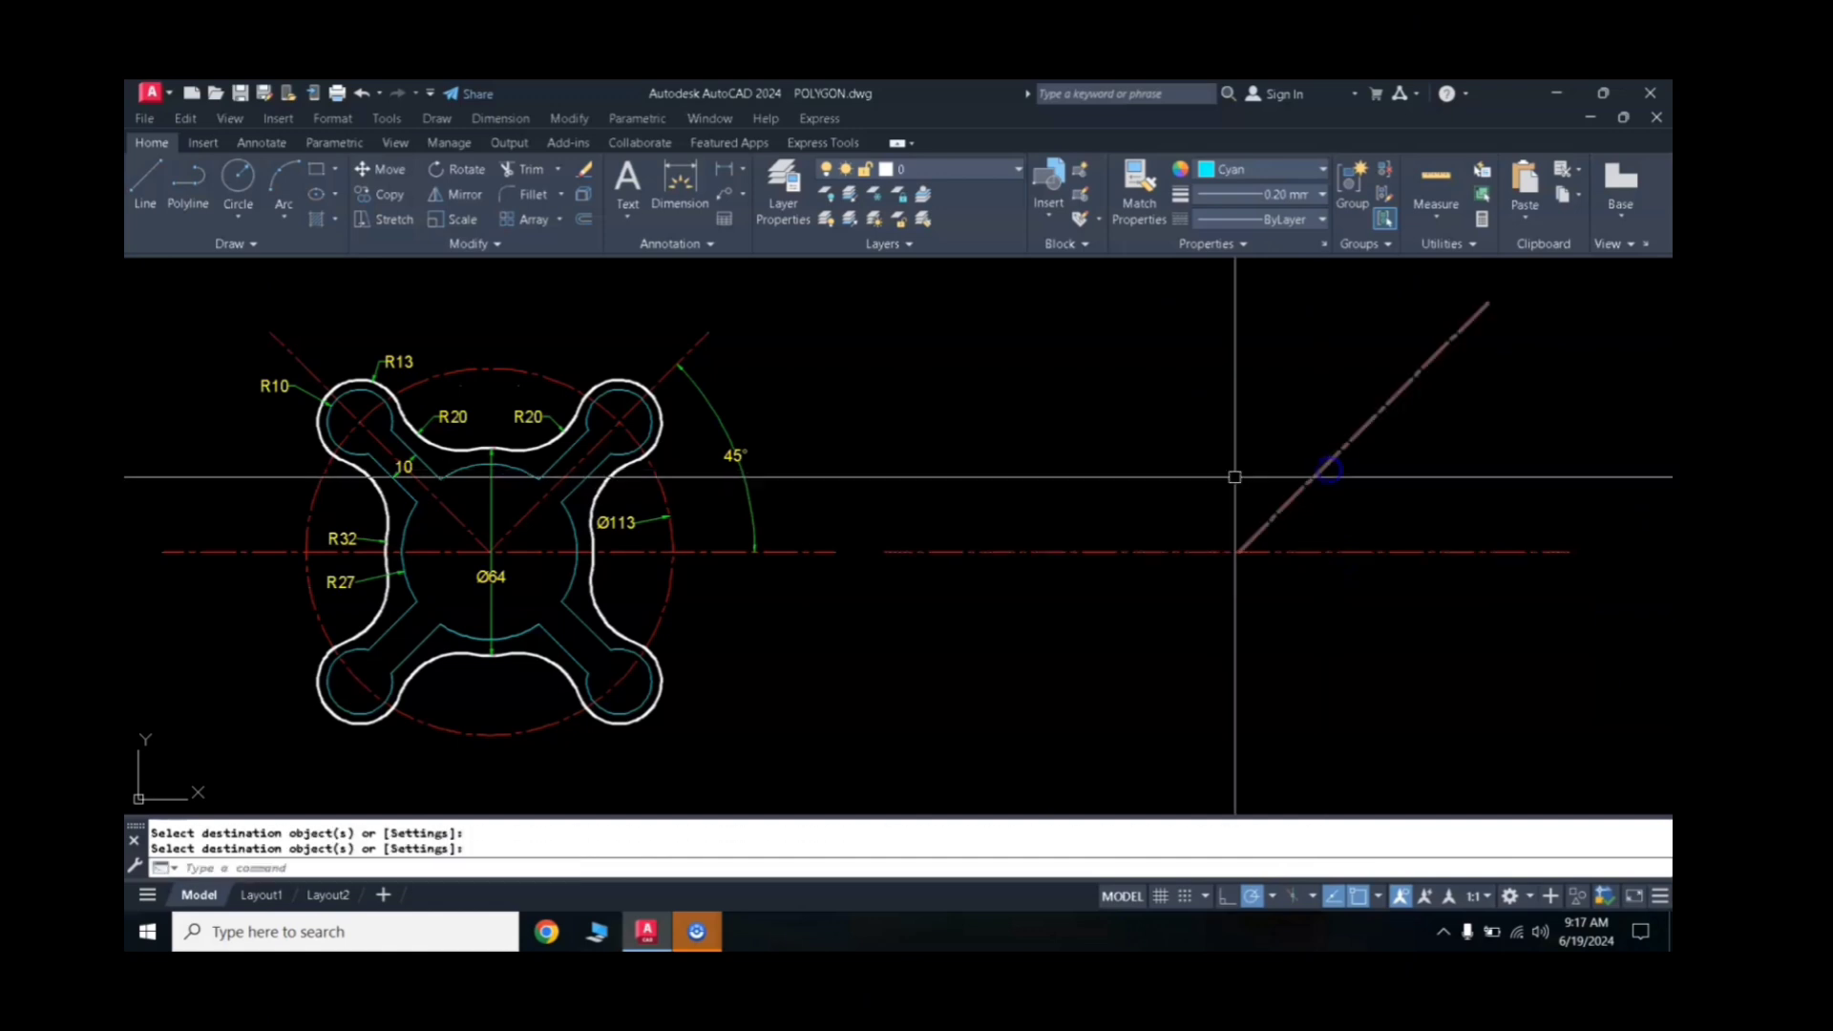
{"action": "left_click", "coordinate": [700, 338]}
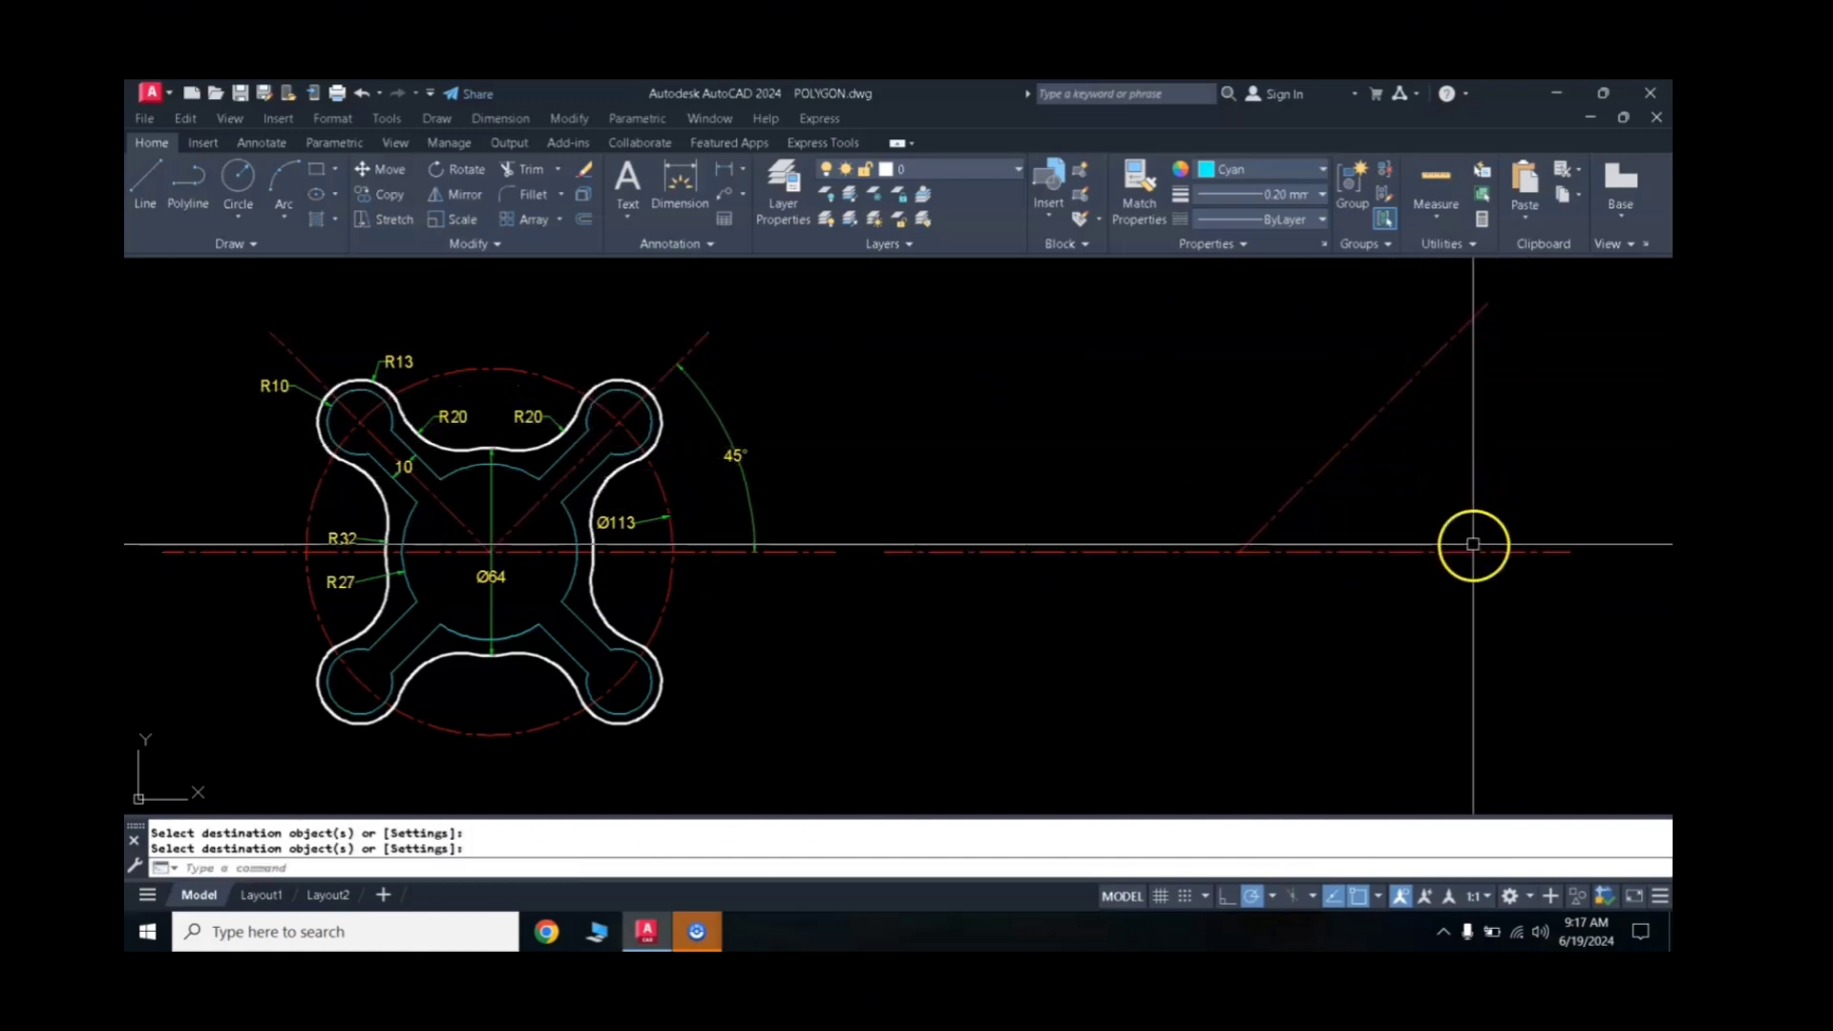
Step: Add an angular dimension between the inclined and horizontal centrelines, placed near the inclined line's outer end
{"action": "left_click", "coordinate": [744, 177]}
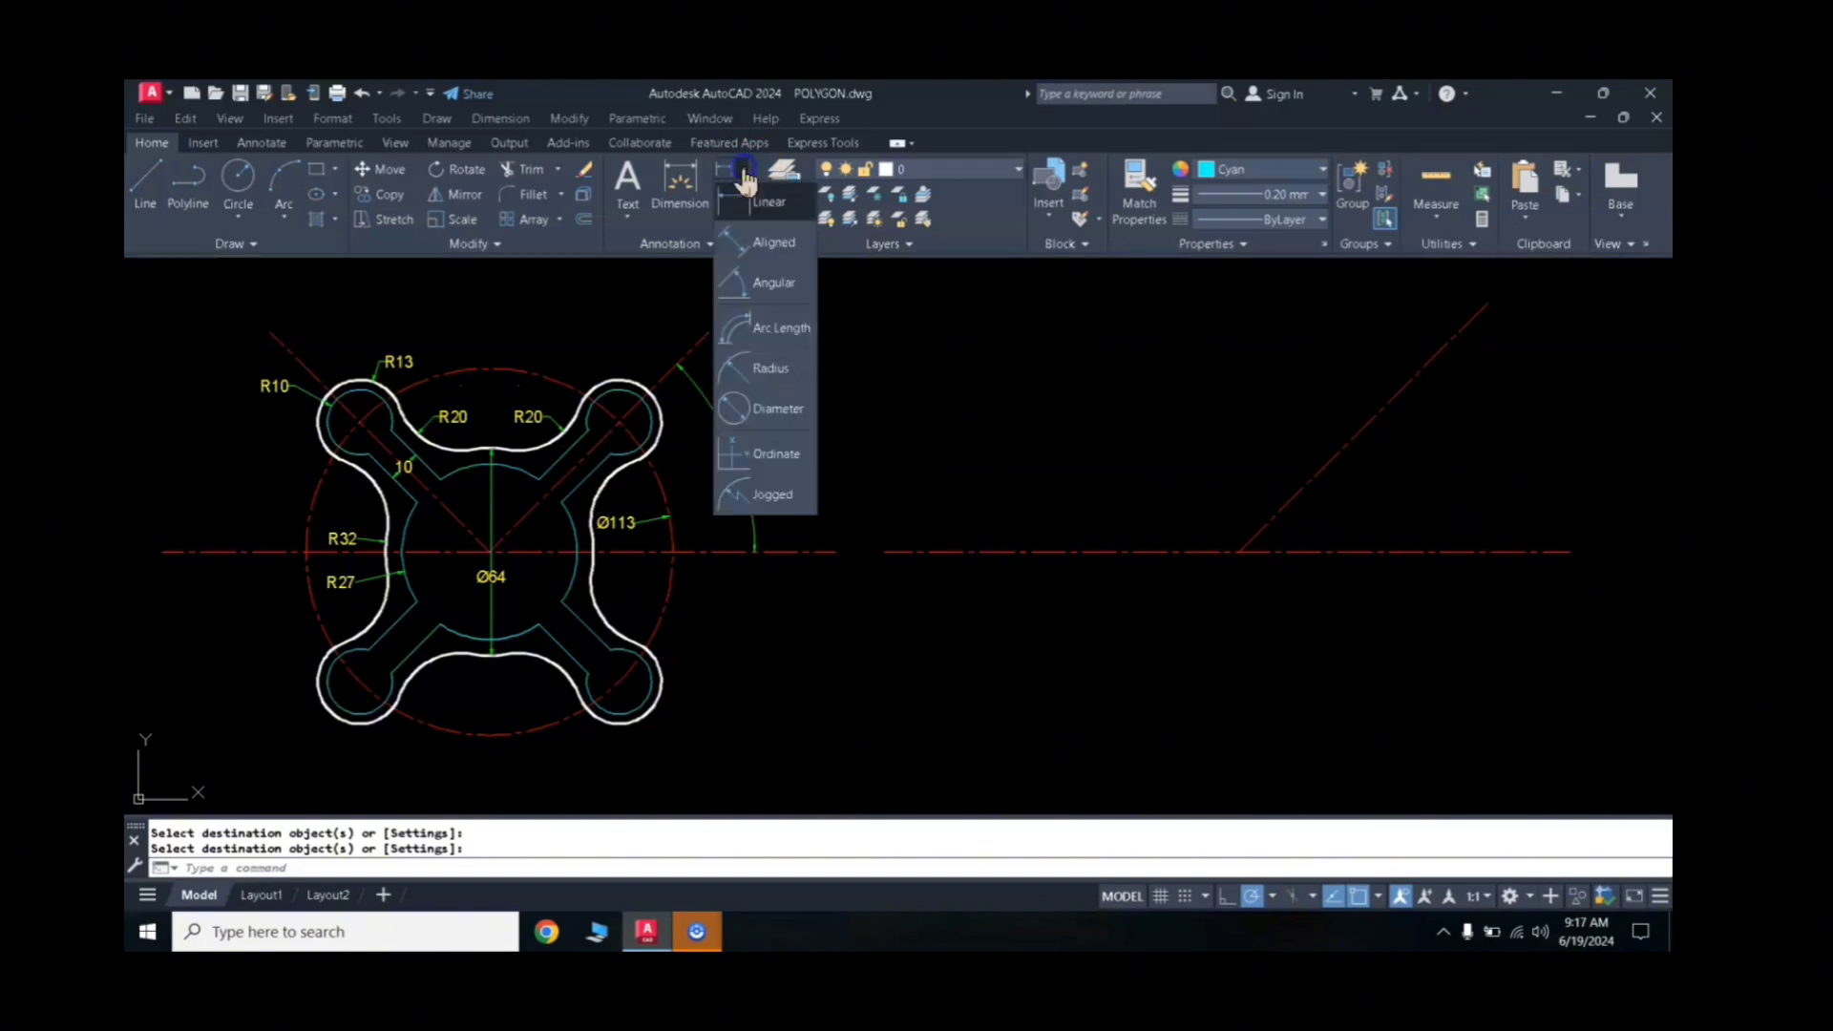
{"action": "left_click", "coordinate": [762, 287]}
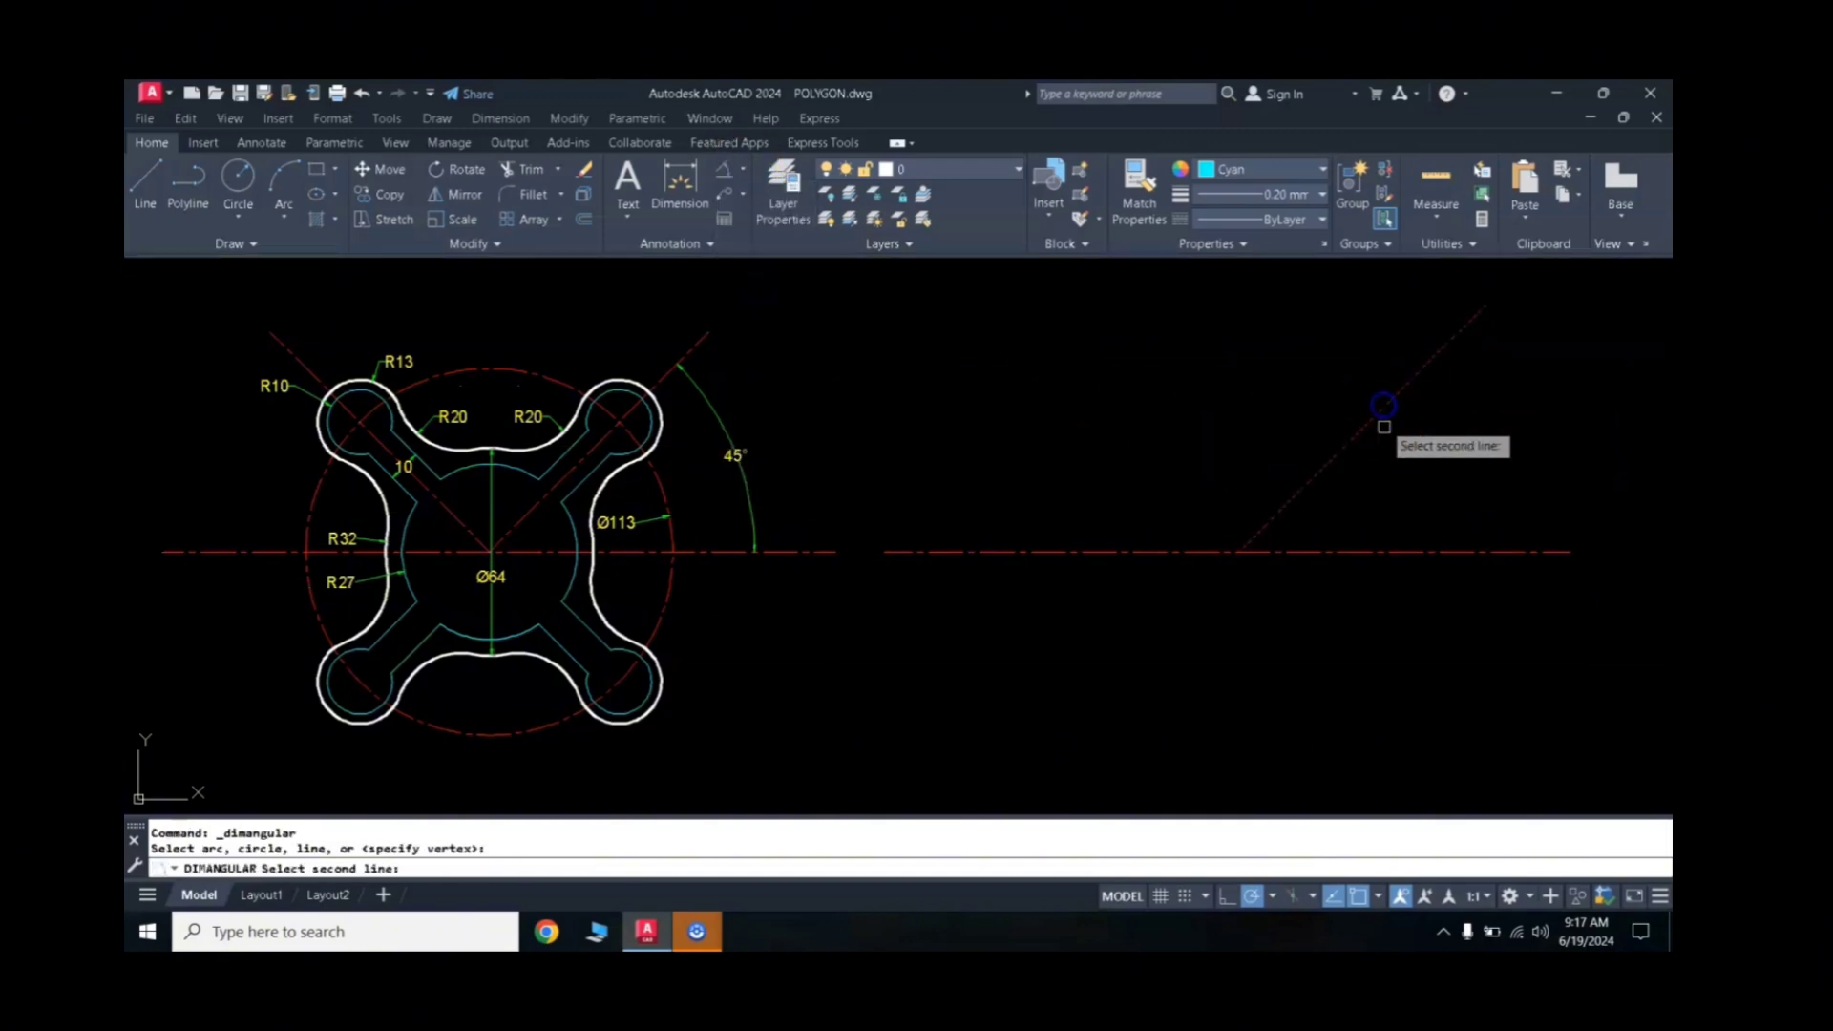
{"action": "left_click", "coordinate": [1410, 546]}
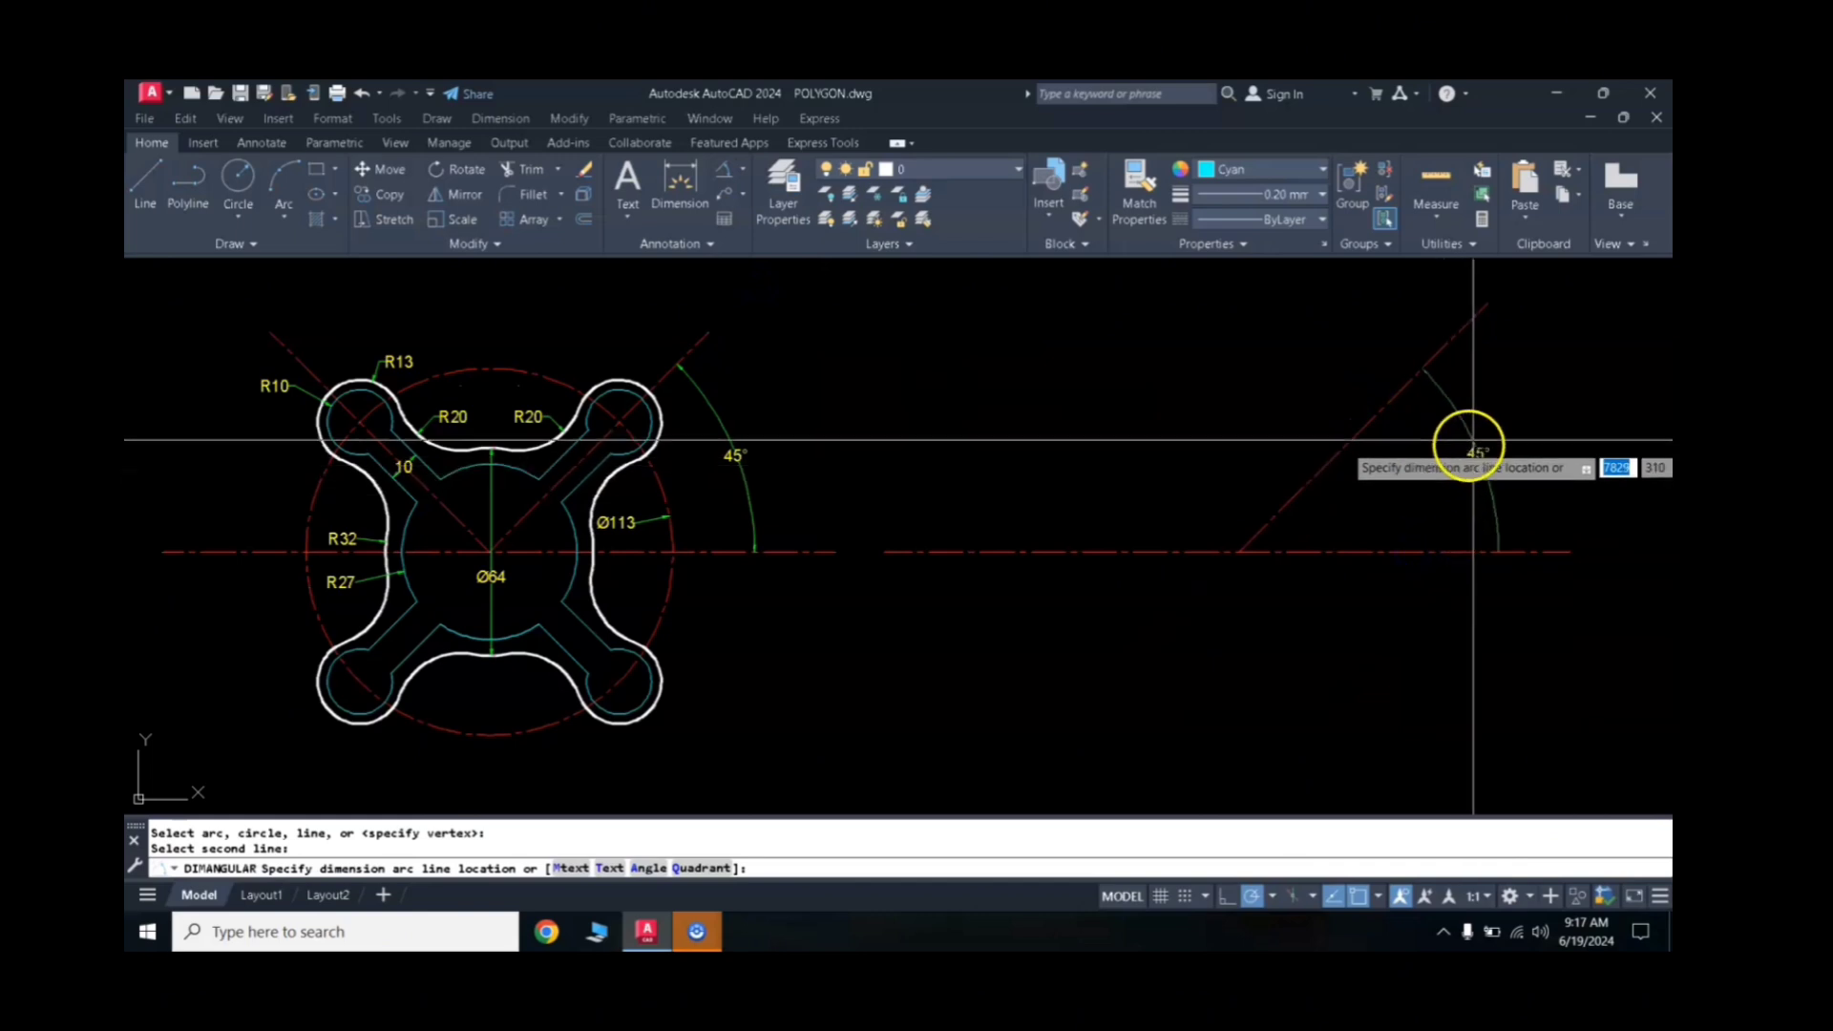
{"action": "left_click", "coordinate": [1510, 401]}
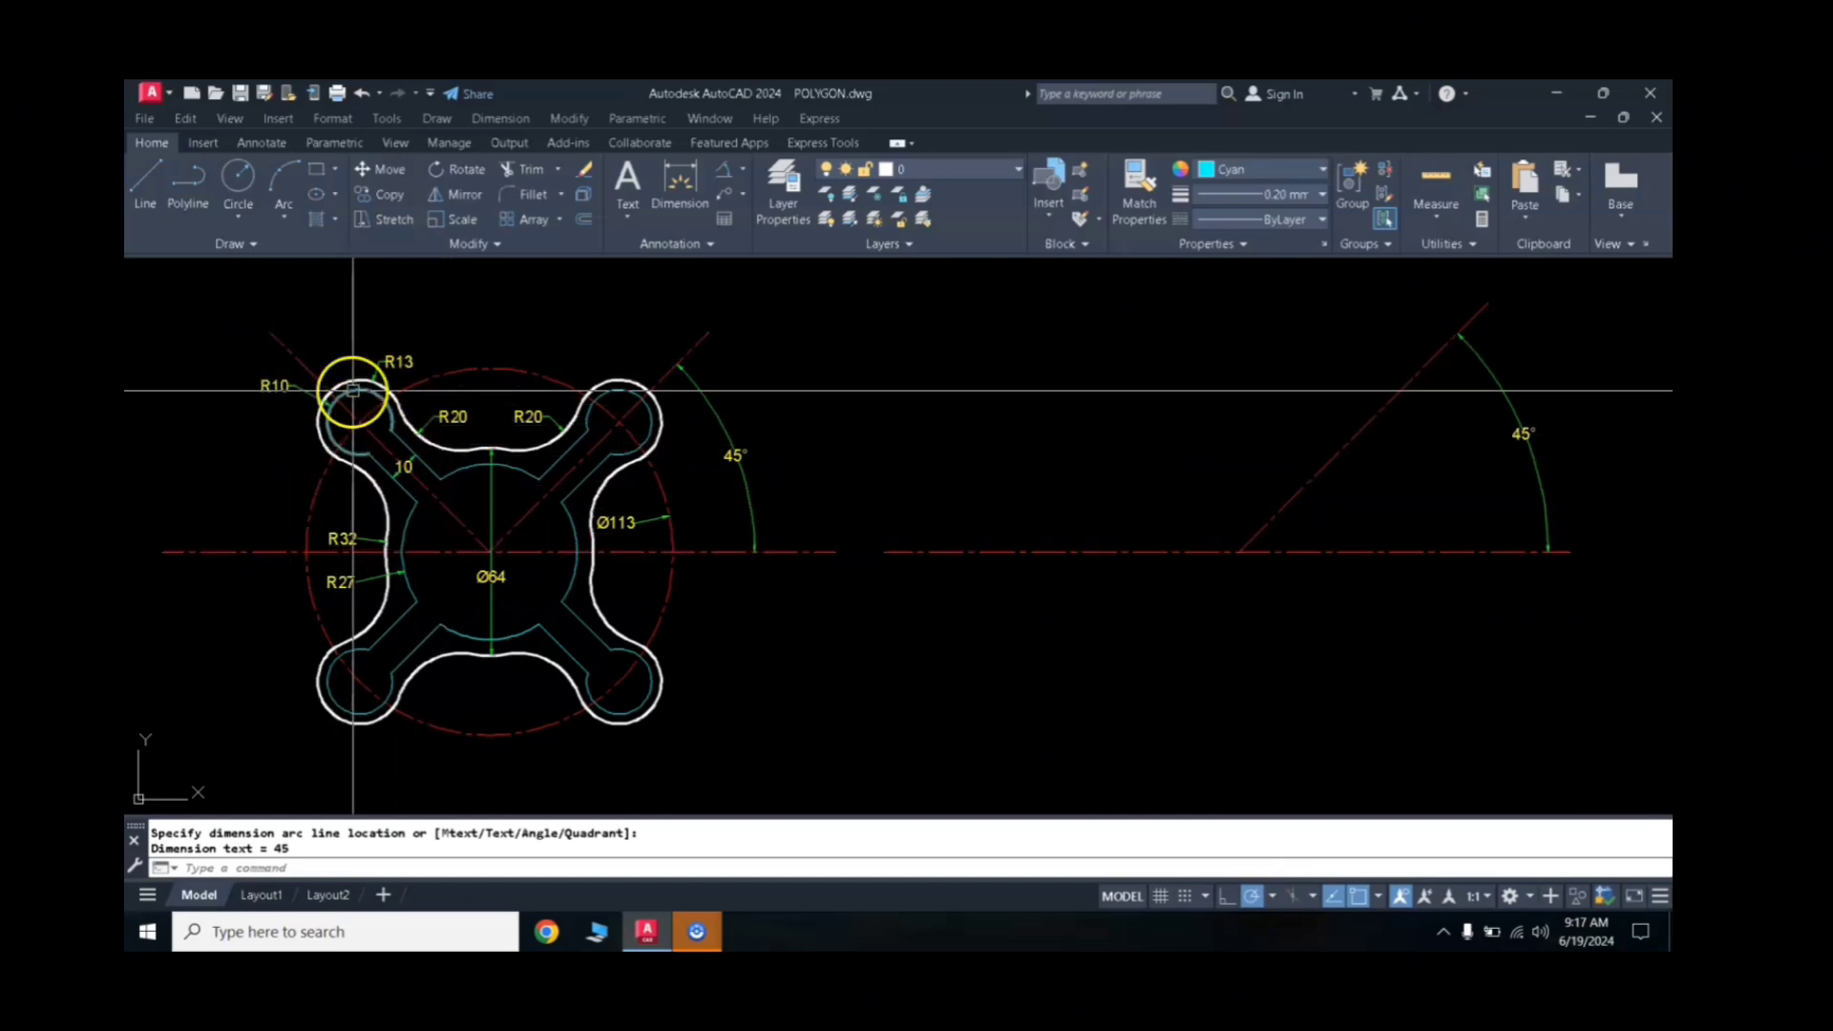
Step: Mirror the inclined centreline about a vertical axis through the horizontal centreline's midpoint, using ortho mode and keeping the original
{"action": "left_click", "coordinate": [1311, 470]}
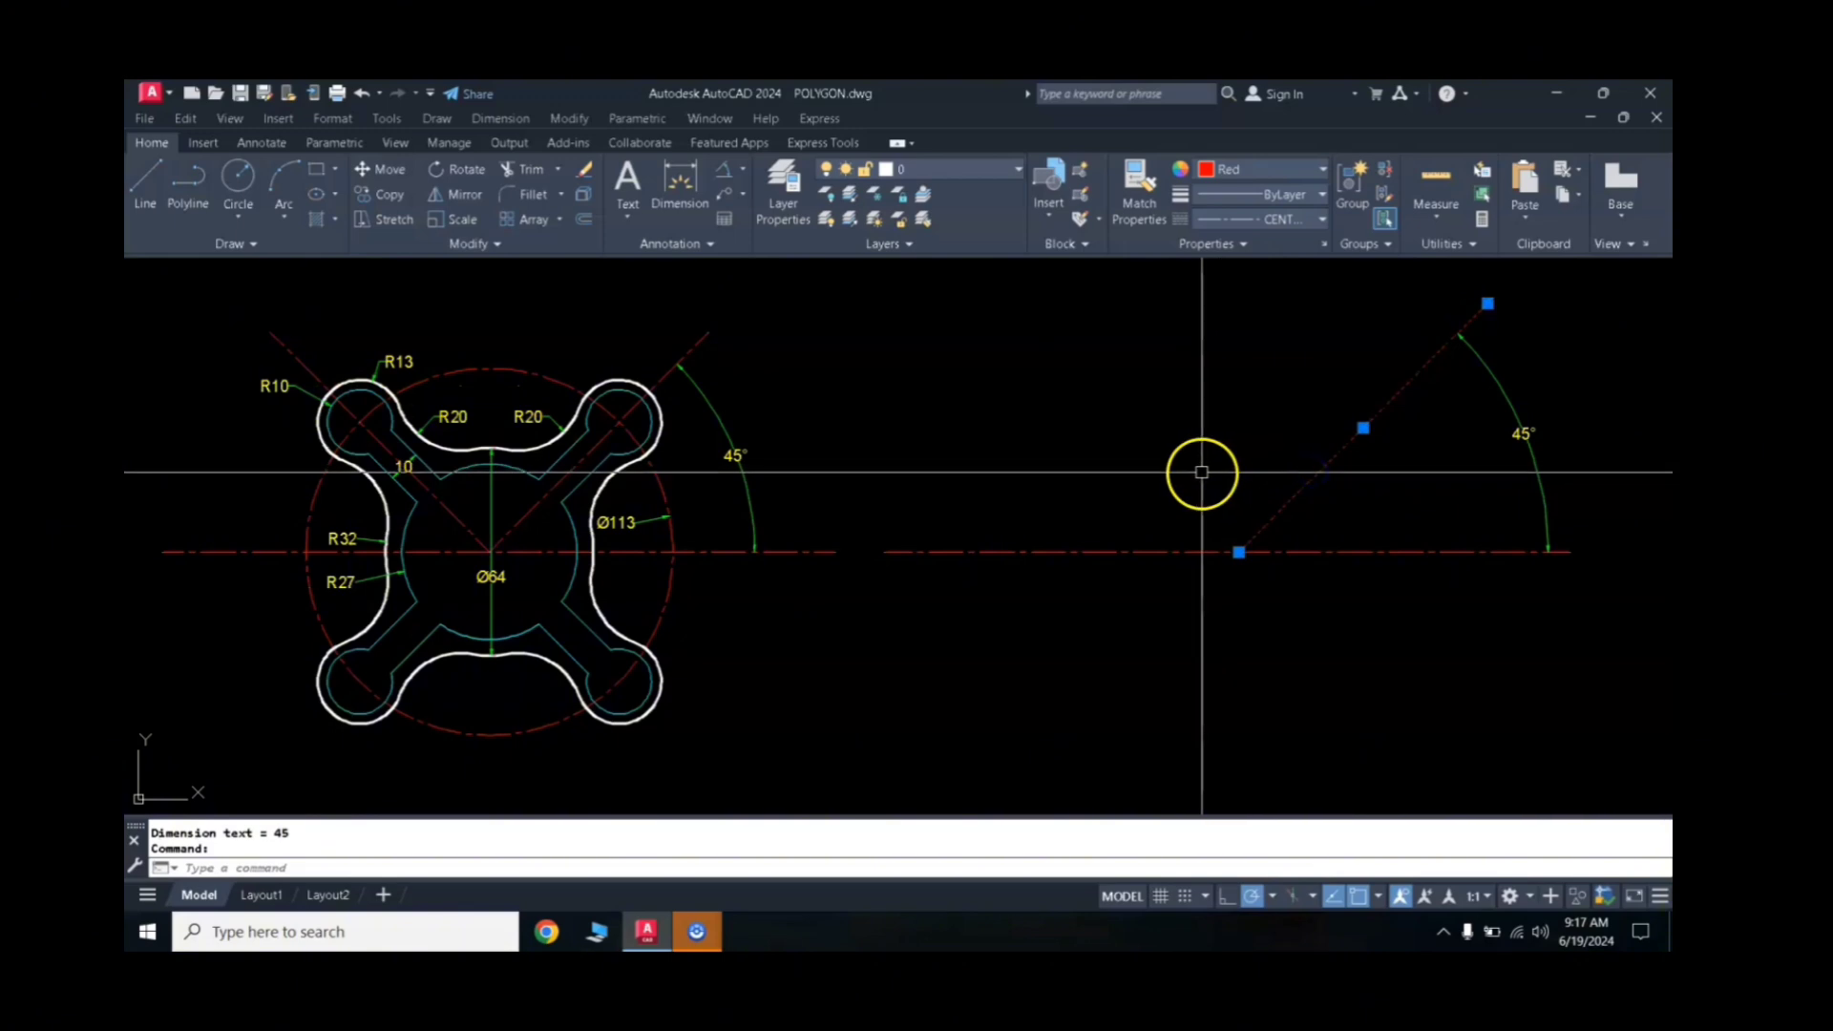
{"action": "key", "text": "Return"}
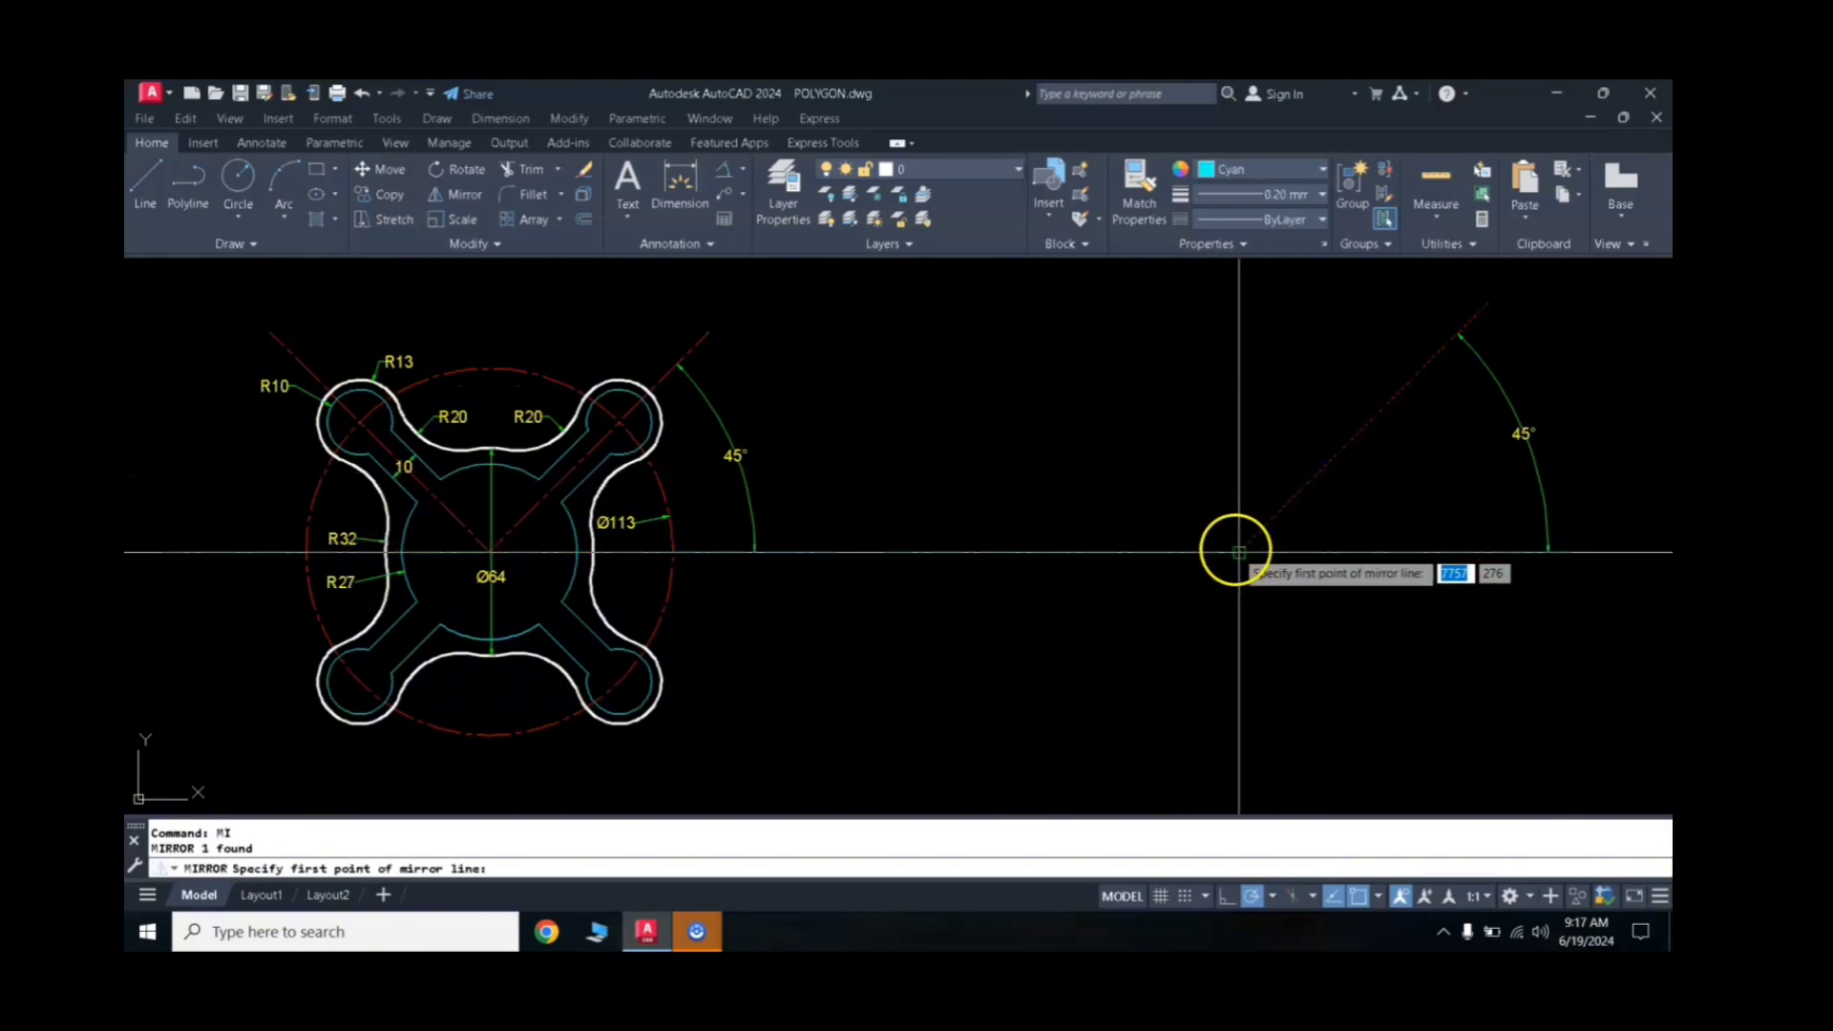
{"action": "left_click", "coordinate": [1236, 554]}
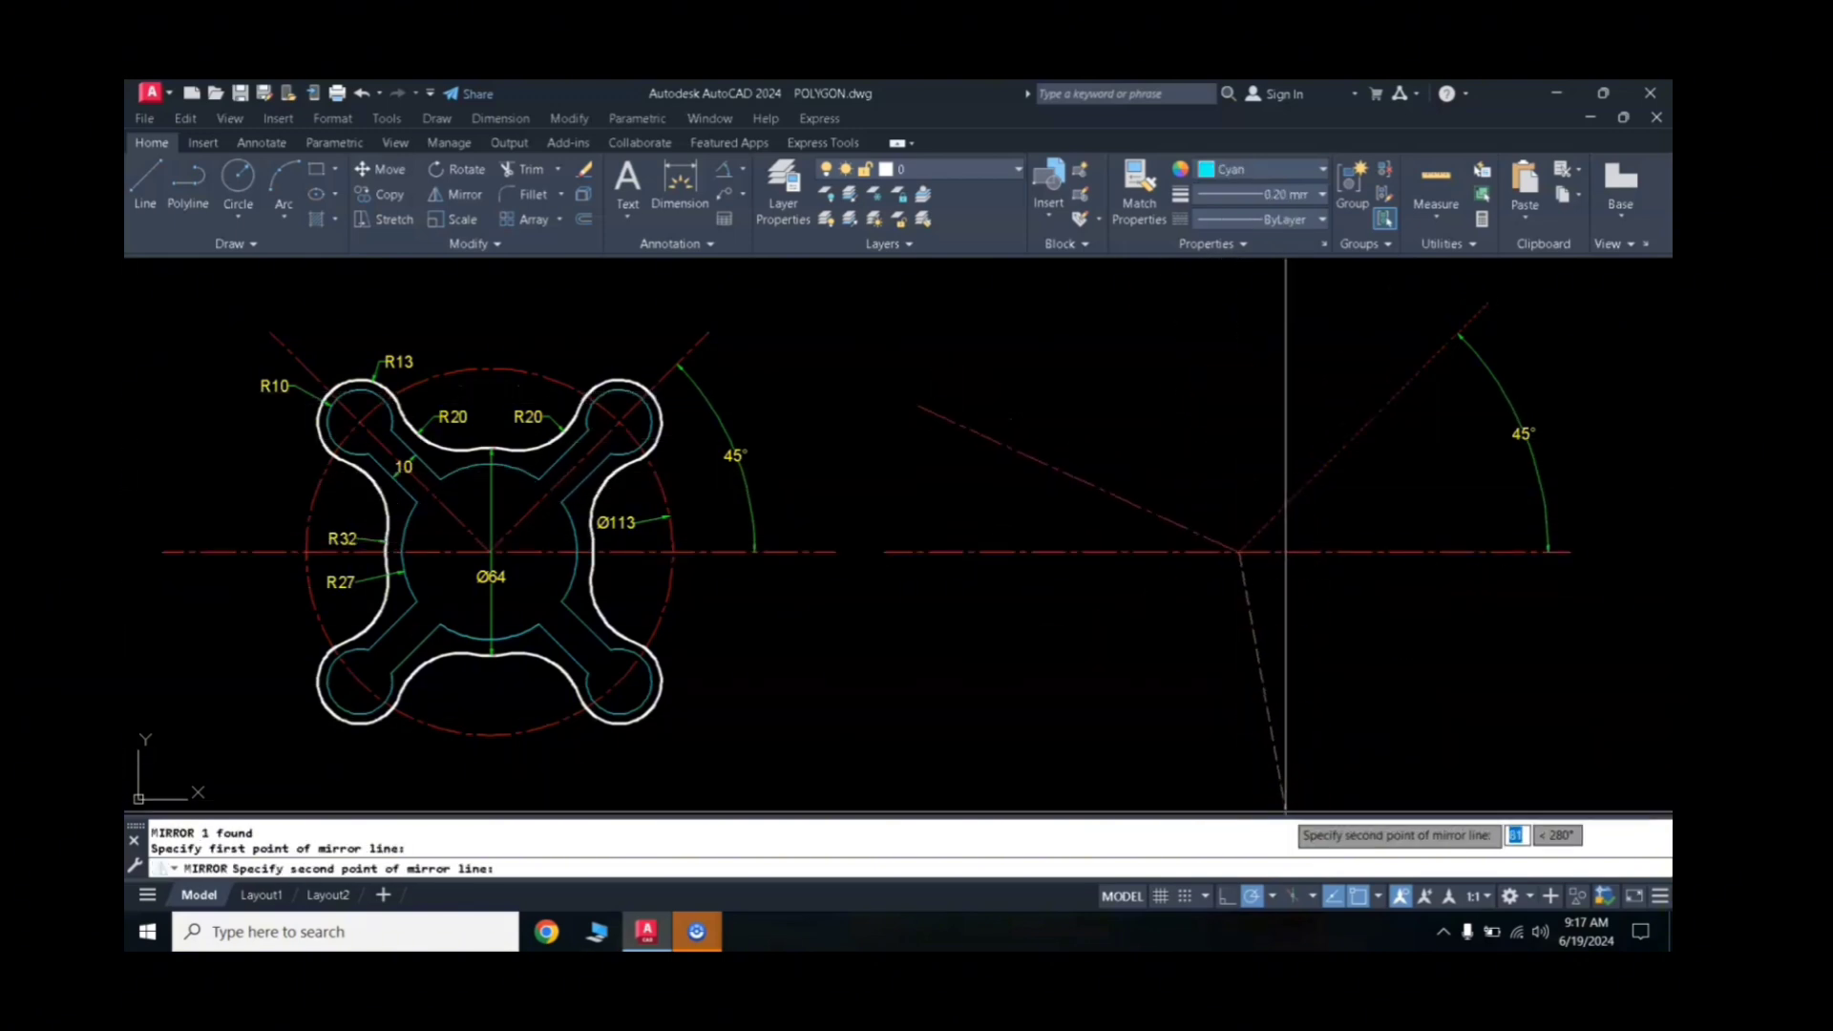
{"action": "left_click", "coordinate": [1223, 895]}
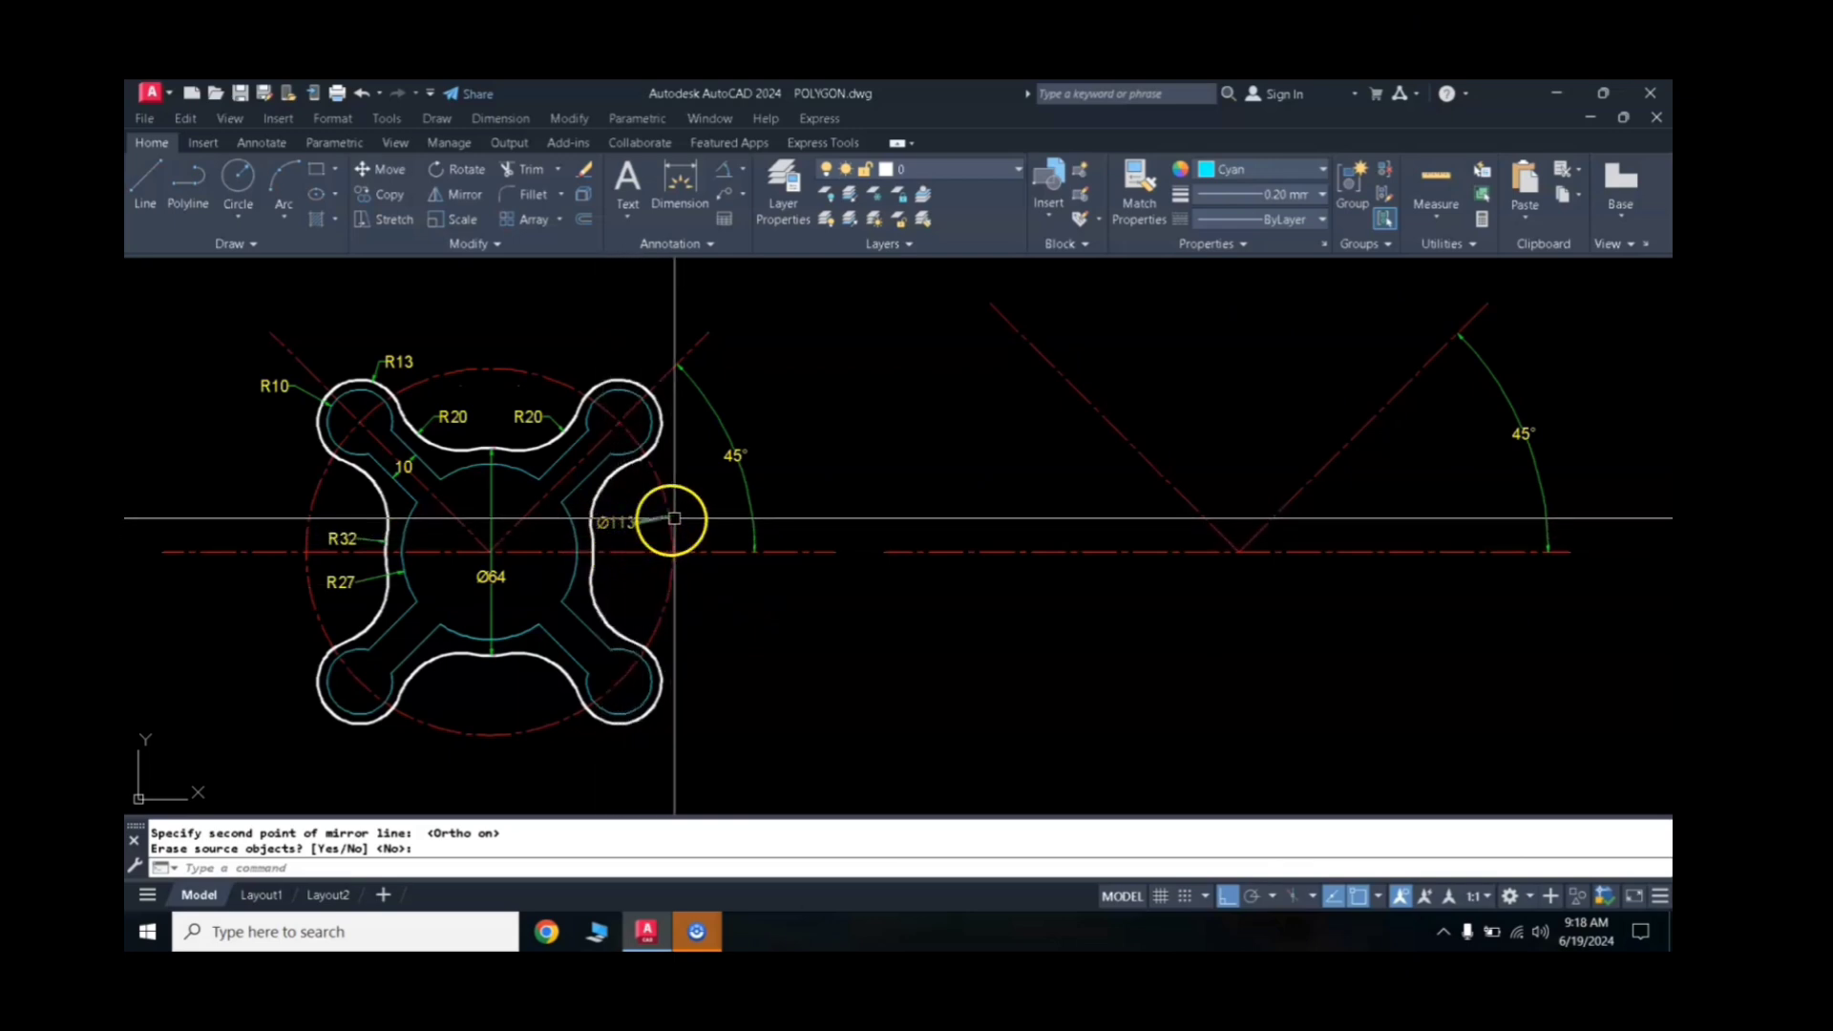
{"action": "key", "text": "Return"}
Step: Draw a circle of diameter 113 centred on the intersection of the centrelines
{"action": "type", "text": "c"}
{"action": "key", "text": "Return"}
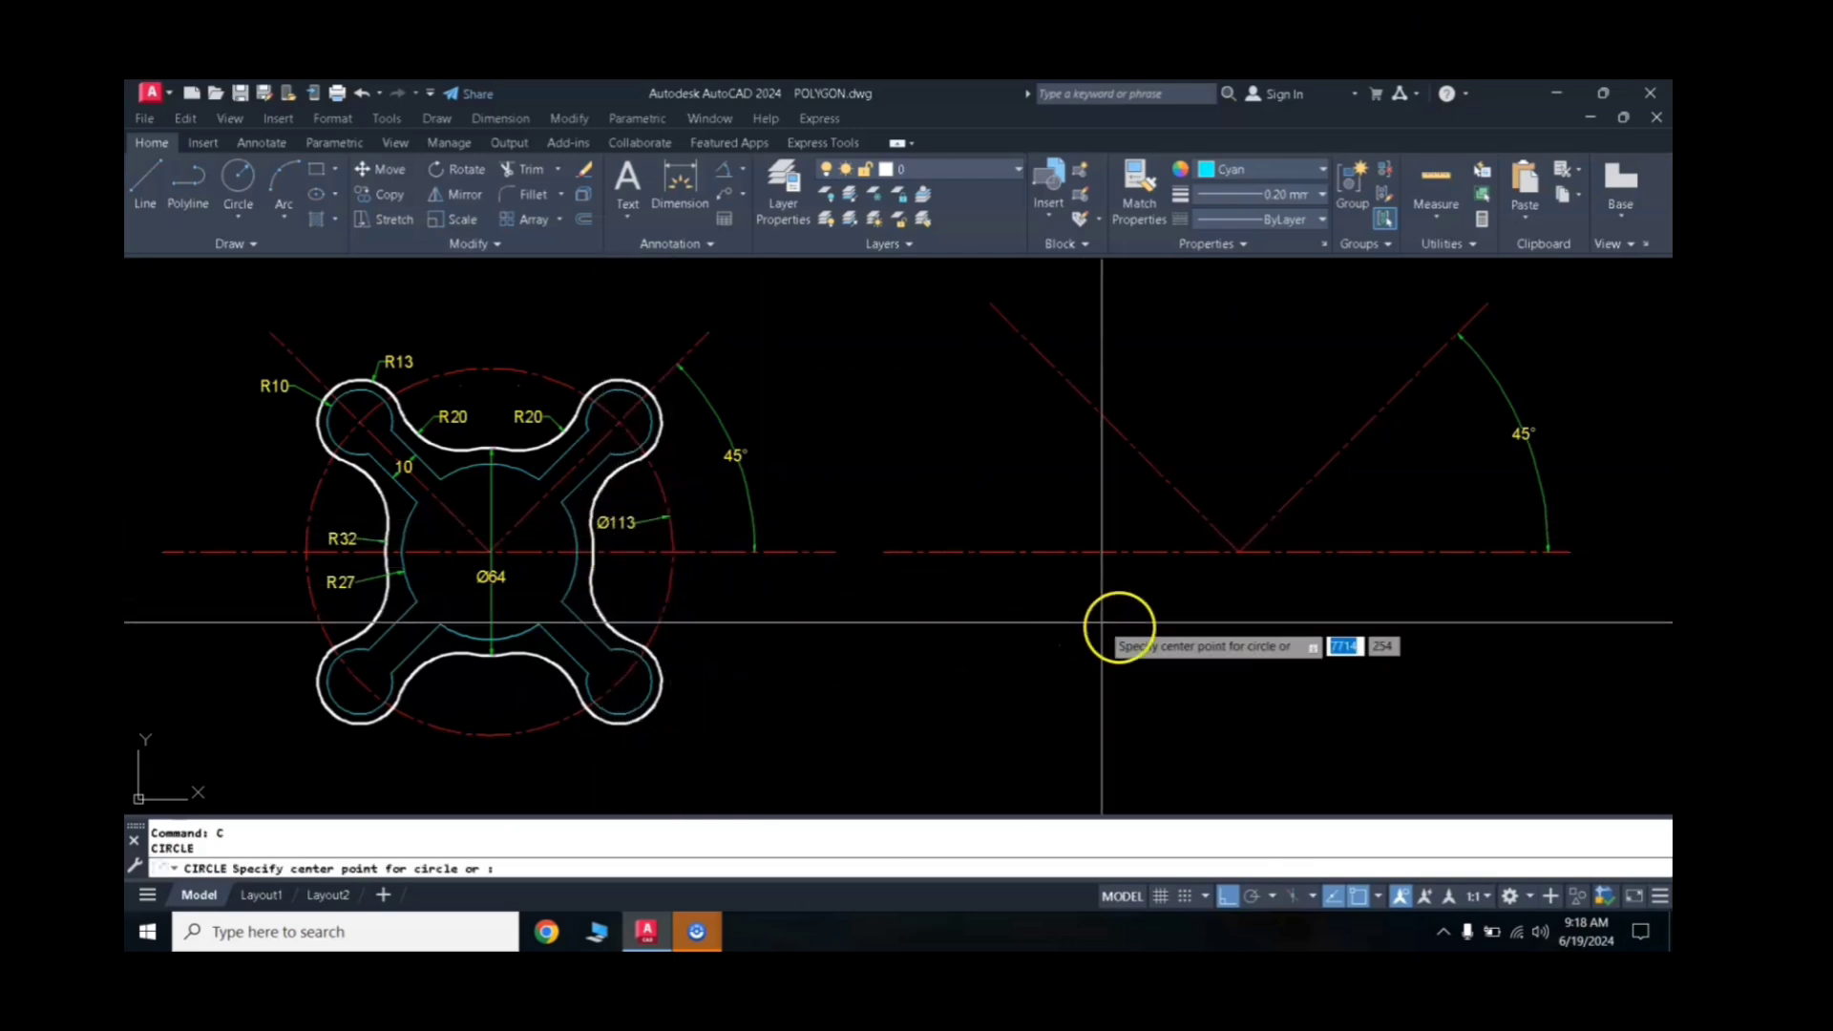
{"action": "left_click", "coordinate": [1239, 553]}
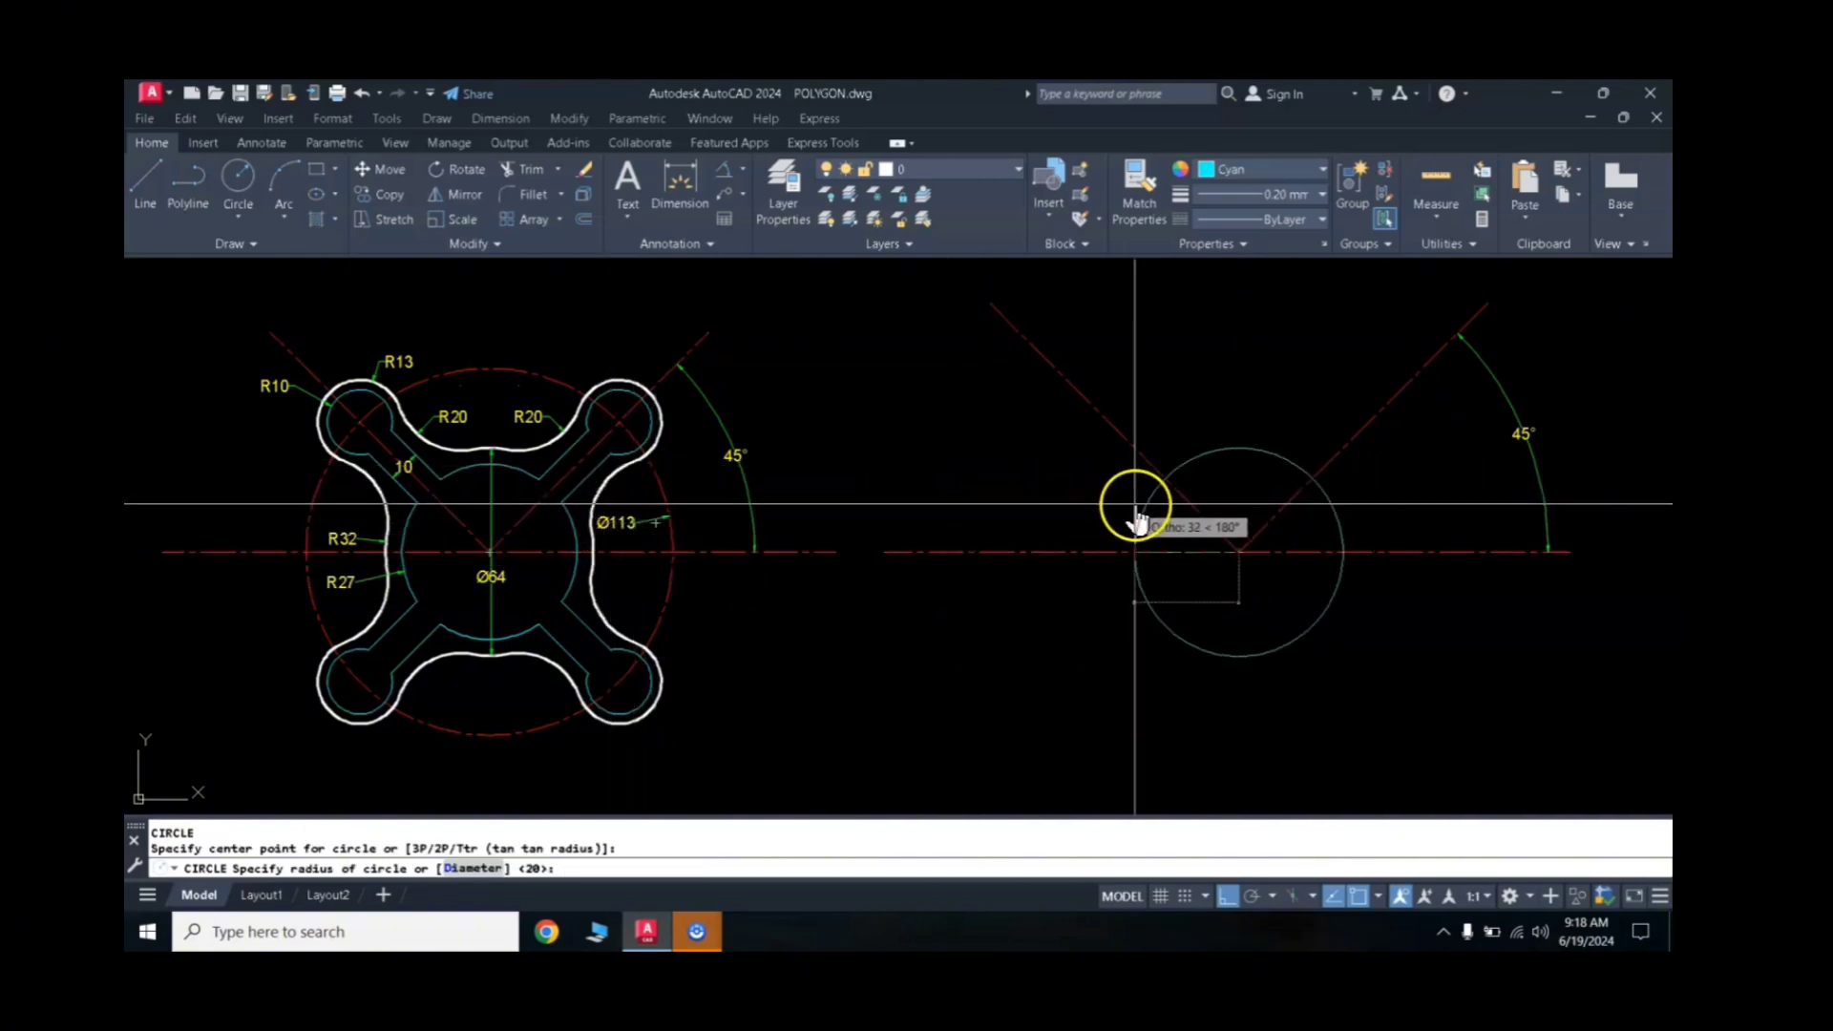
{"action": "type", "text": "D"}
{"action": "key", "text": "Return"}
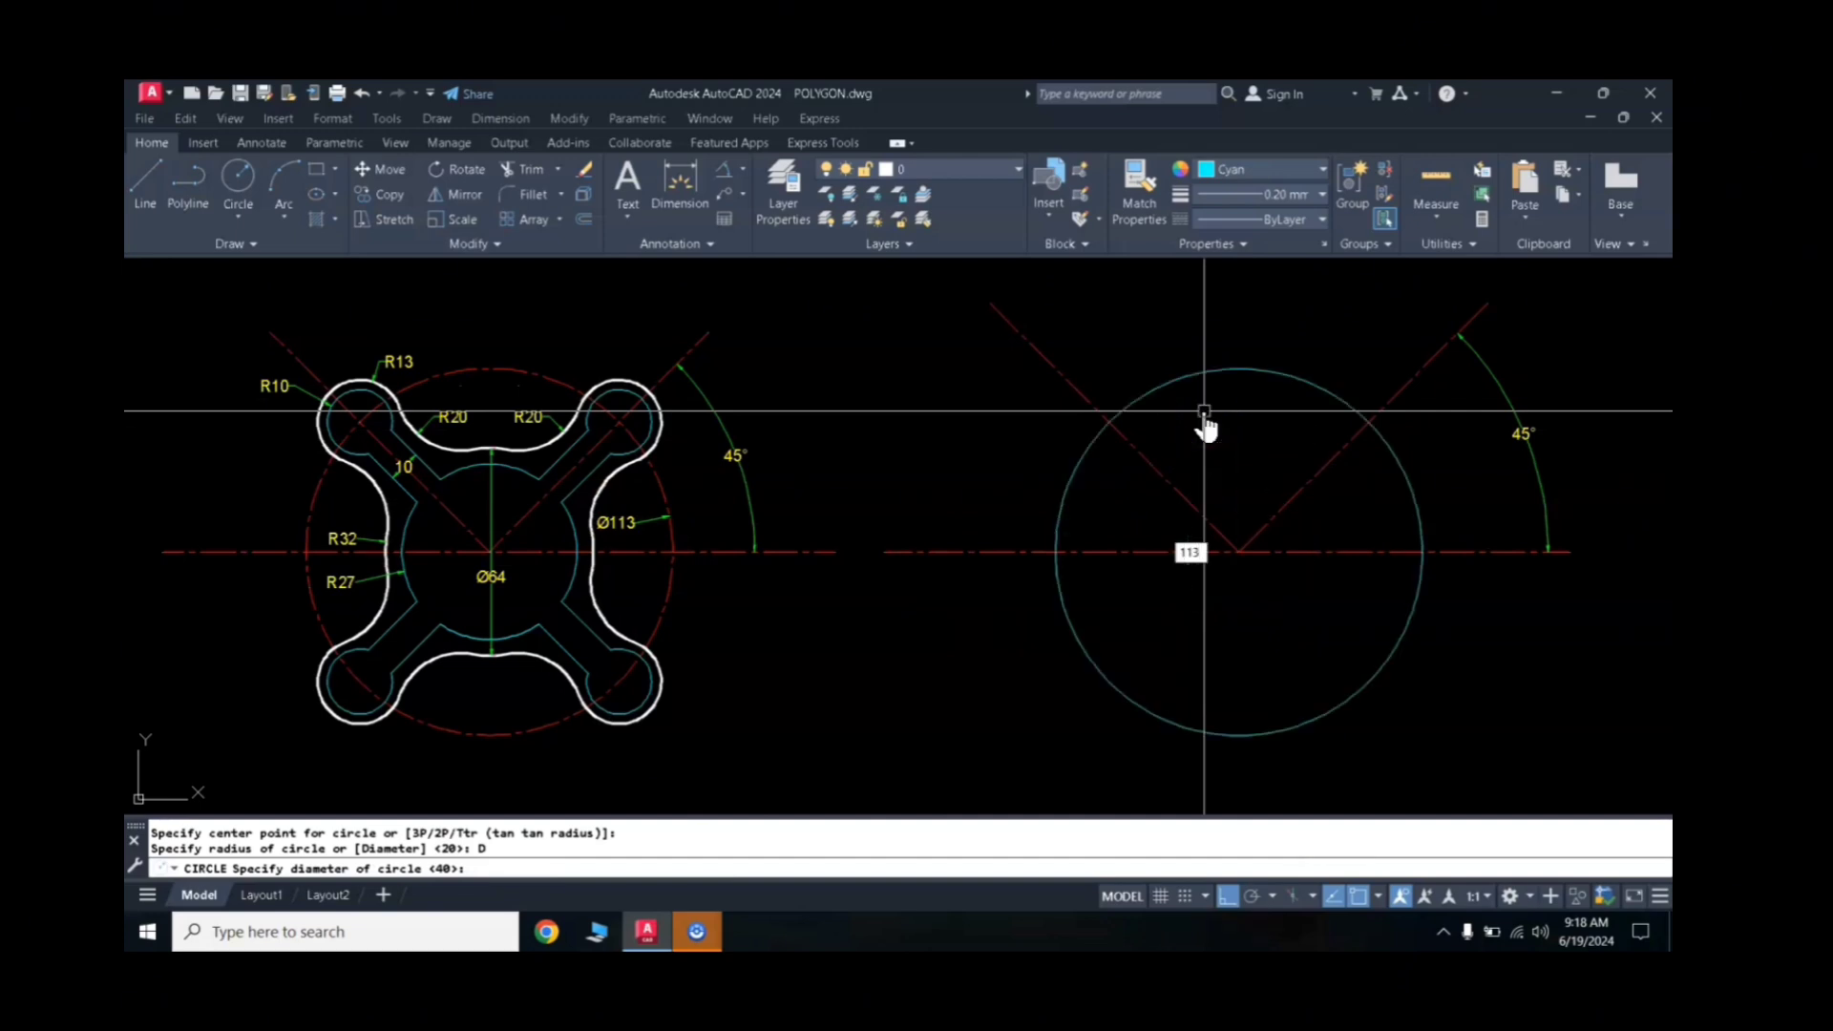
{"action": "key", "text": "Return"}
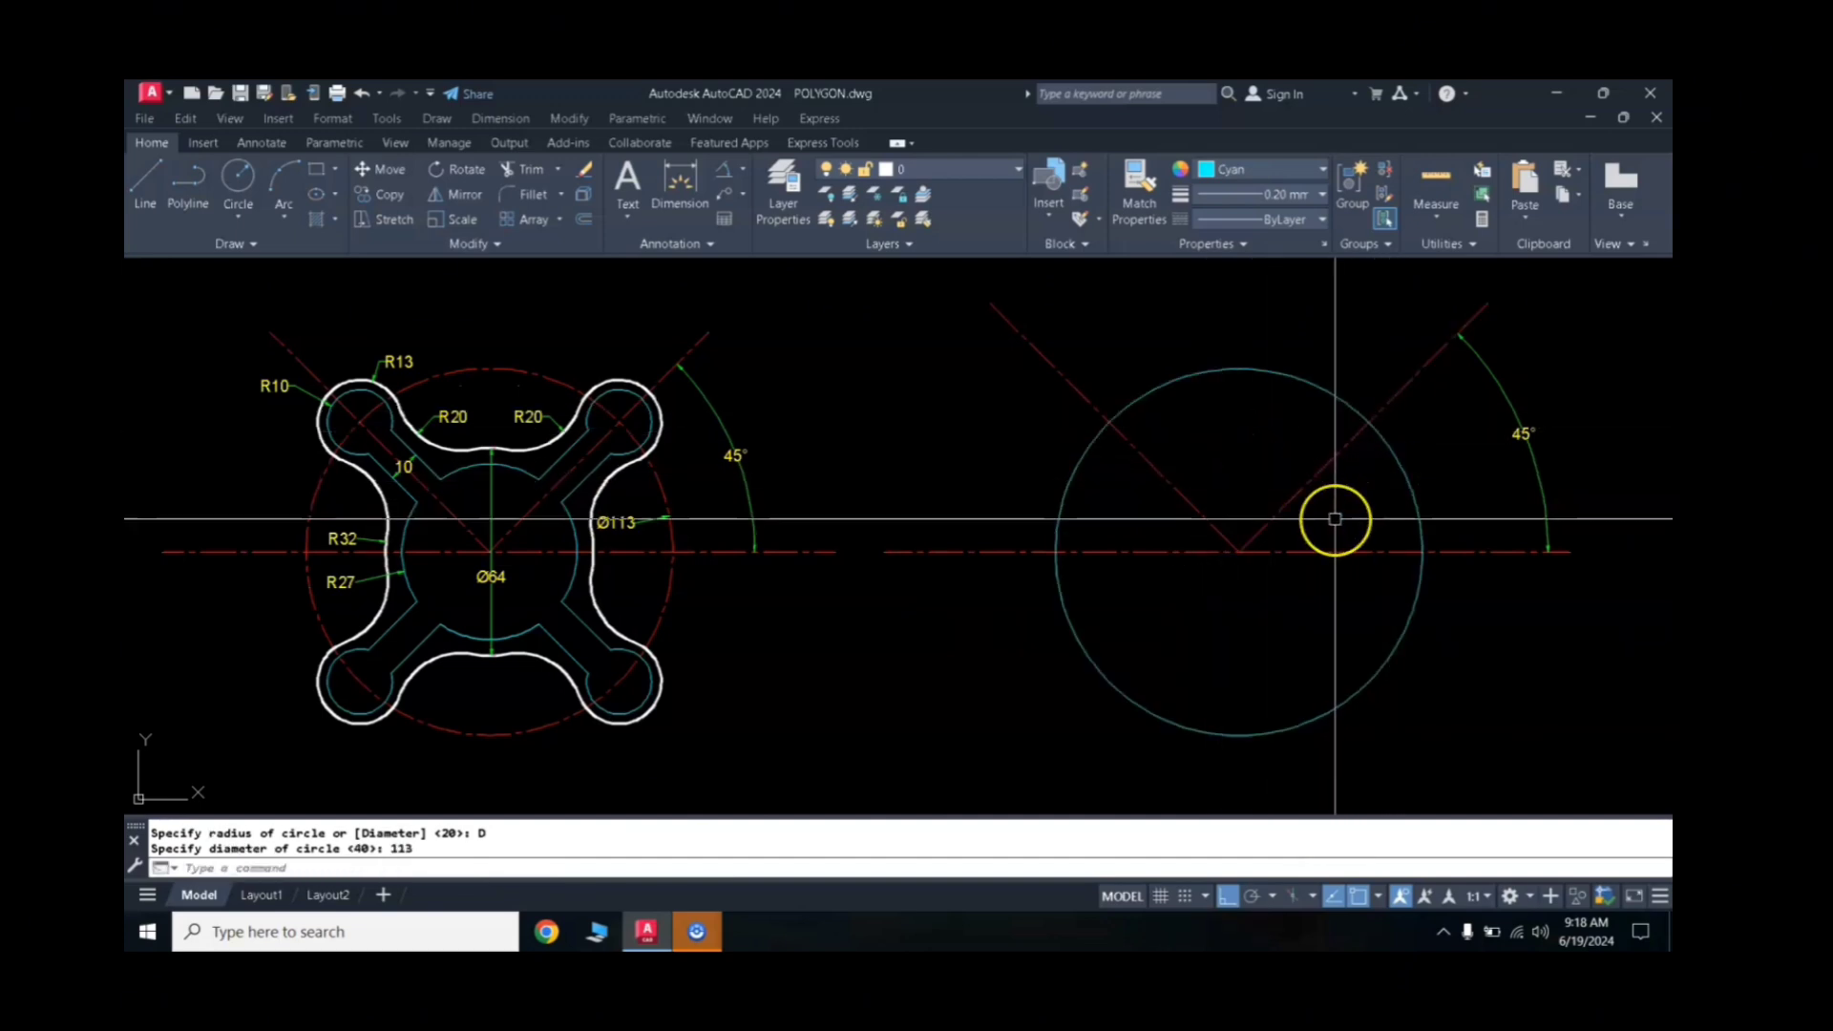
Step: Match the 113-diameter circle's properties to the horizontal centreline
{"action": "type", "text": "MA"}
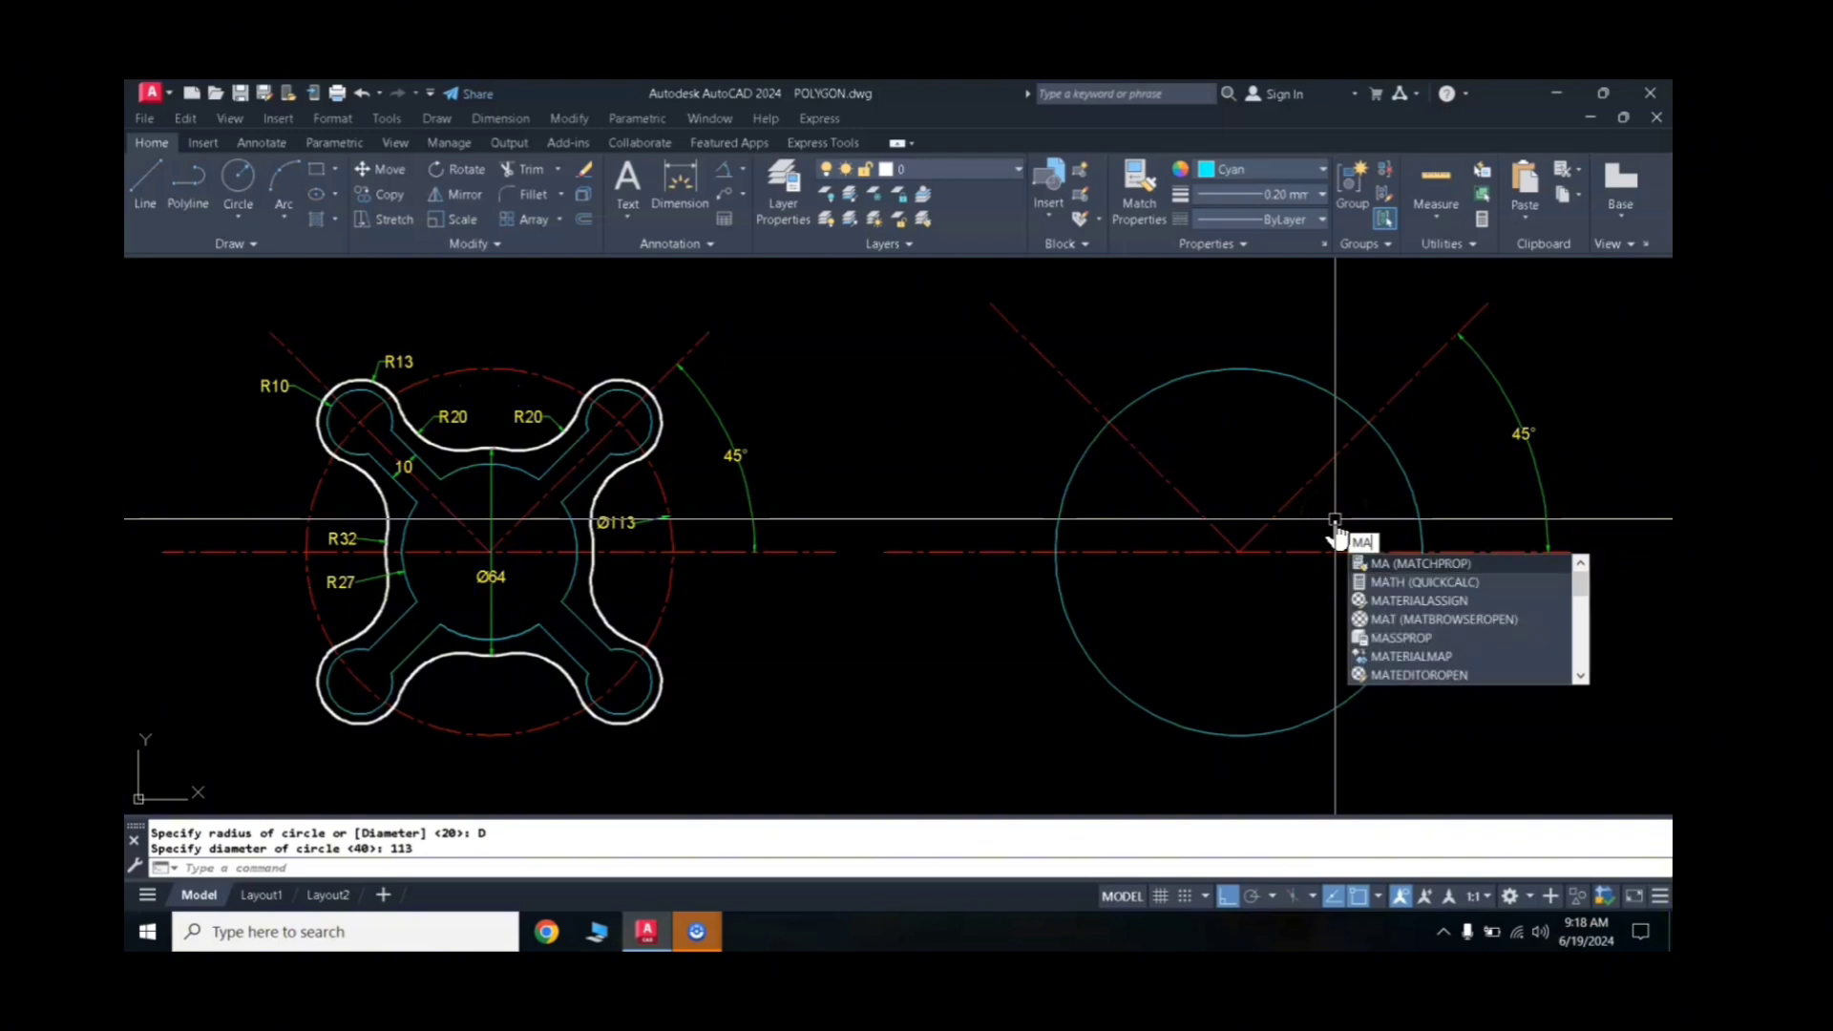
{"action": "key", "text": "Return"}
{"action": "left_click", "coordinate": [1354, 553]}
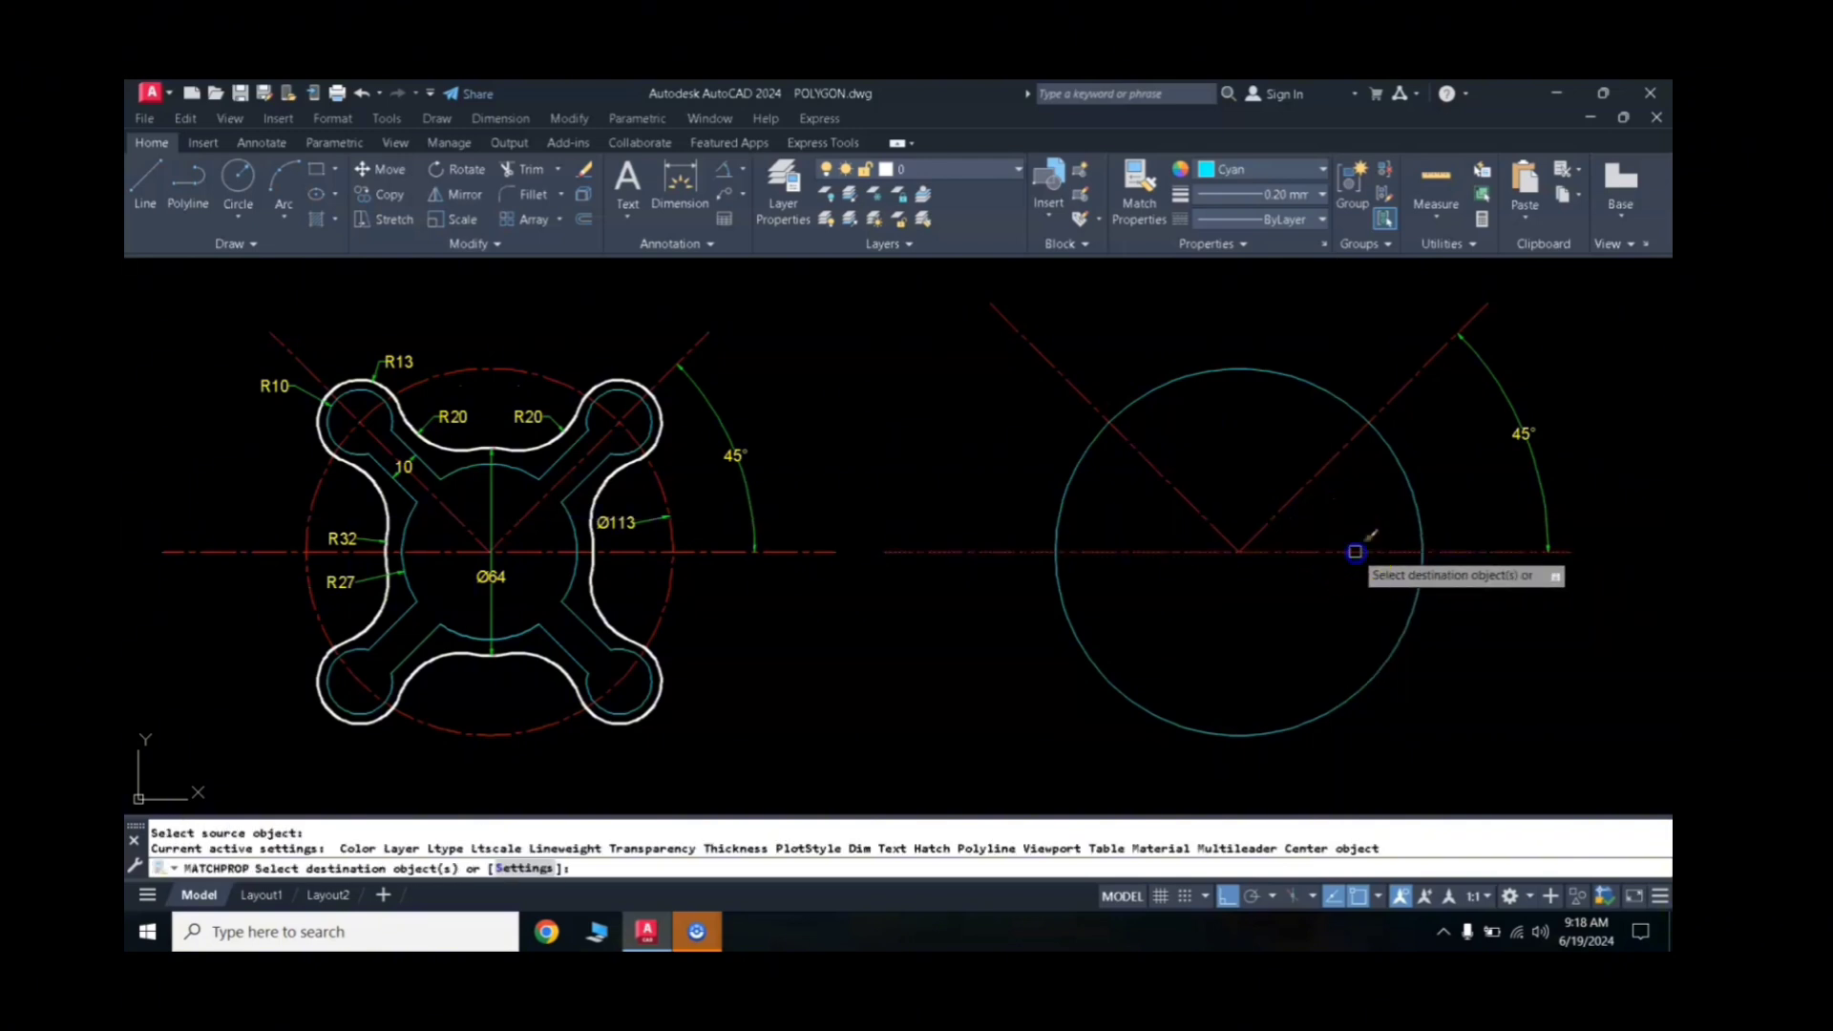
{"action": "left_click", "coordinate": [1408, 470]}
{"action": "key", "text": "Return"}
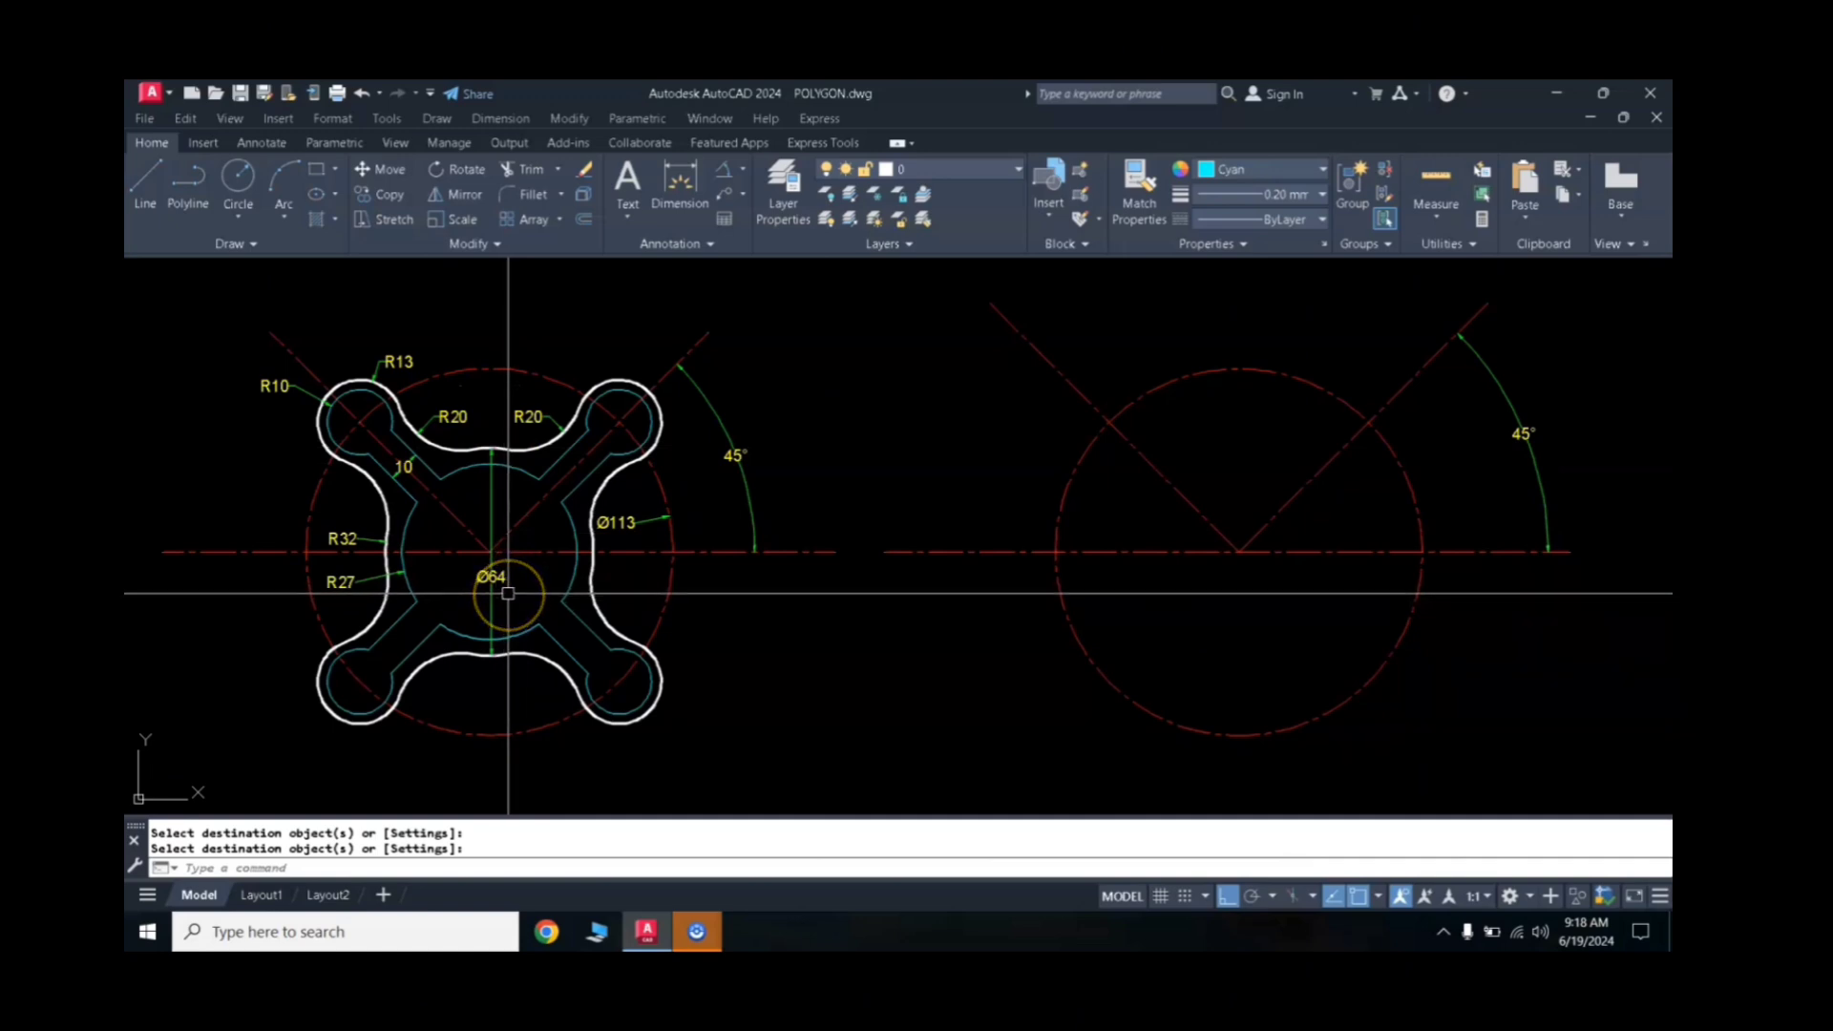
{"action": "key", "text": "Escape"}
Step: Draw a circle of diameter 64 centred on the intersection of the centrelines
{"action": "type", "text": "c"}
{"action": "key", "text": "Return"}
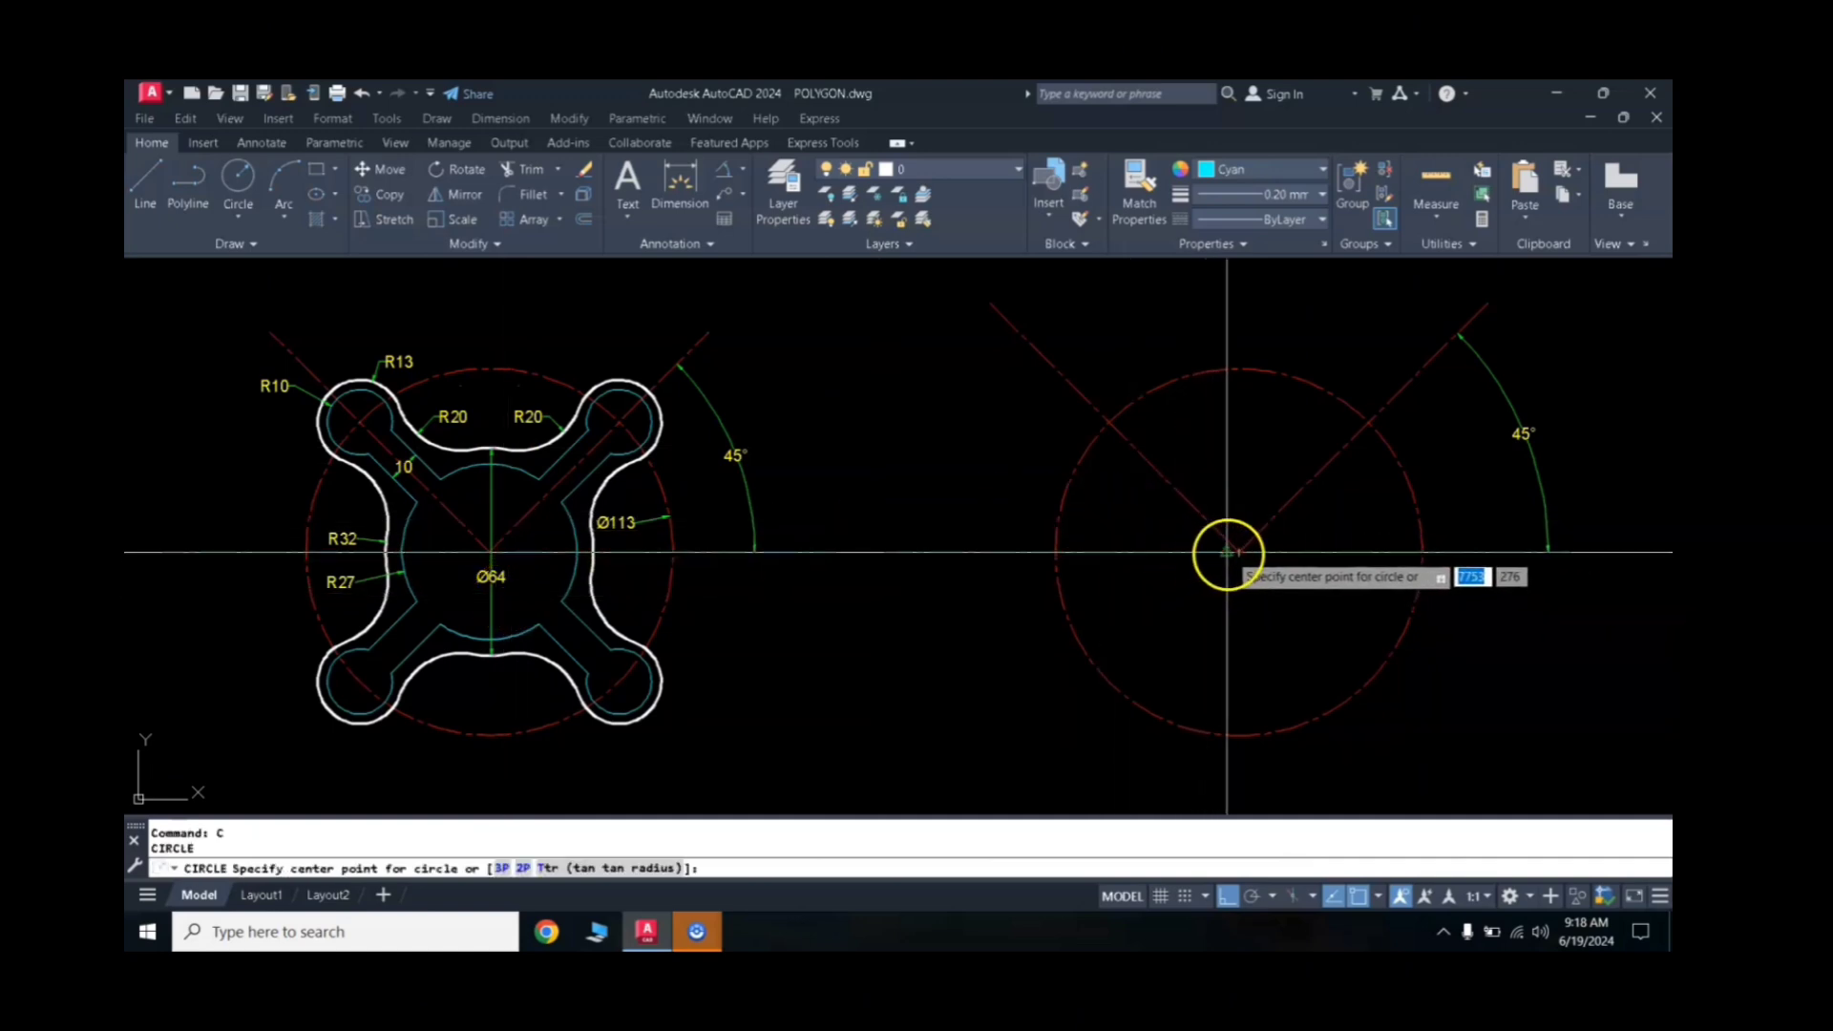
{"action": "left_click", "coordinate": [1237, 552]}
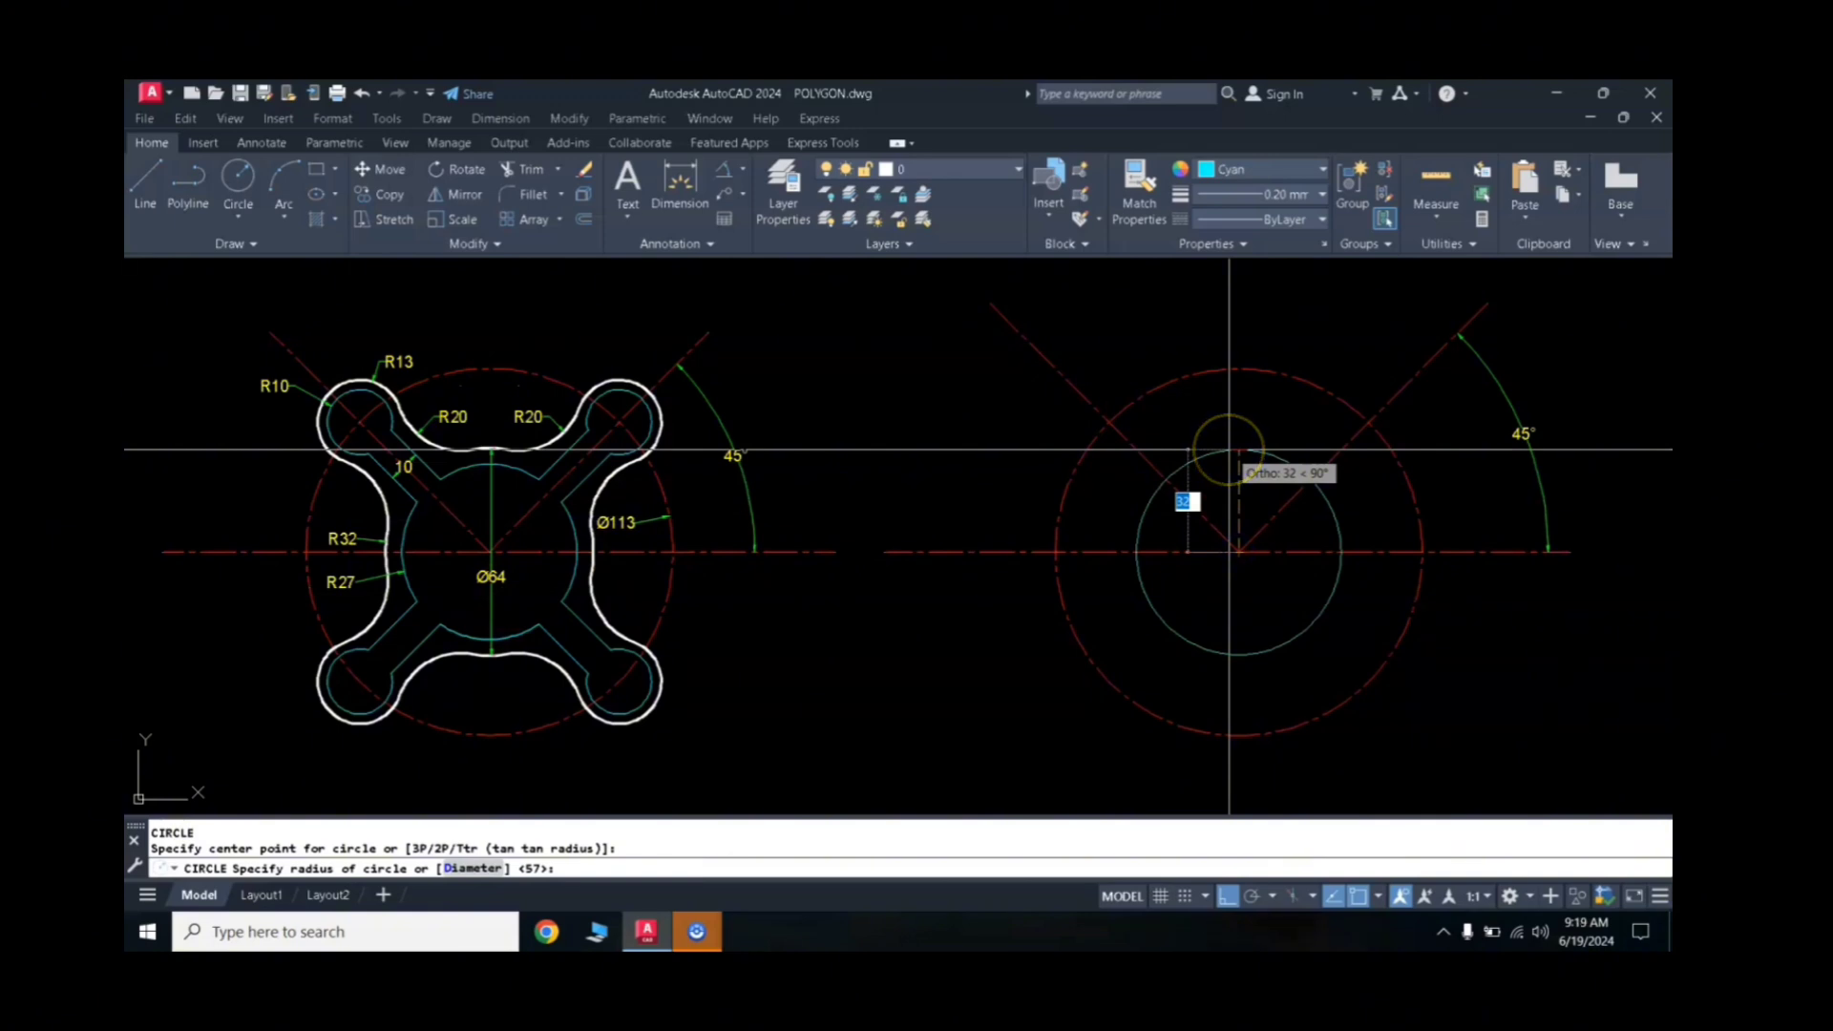
{"action": "type", "text": "D"}
{"action": "key", "text": "Return"}
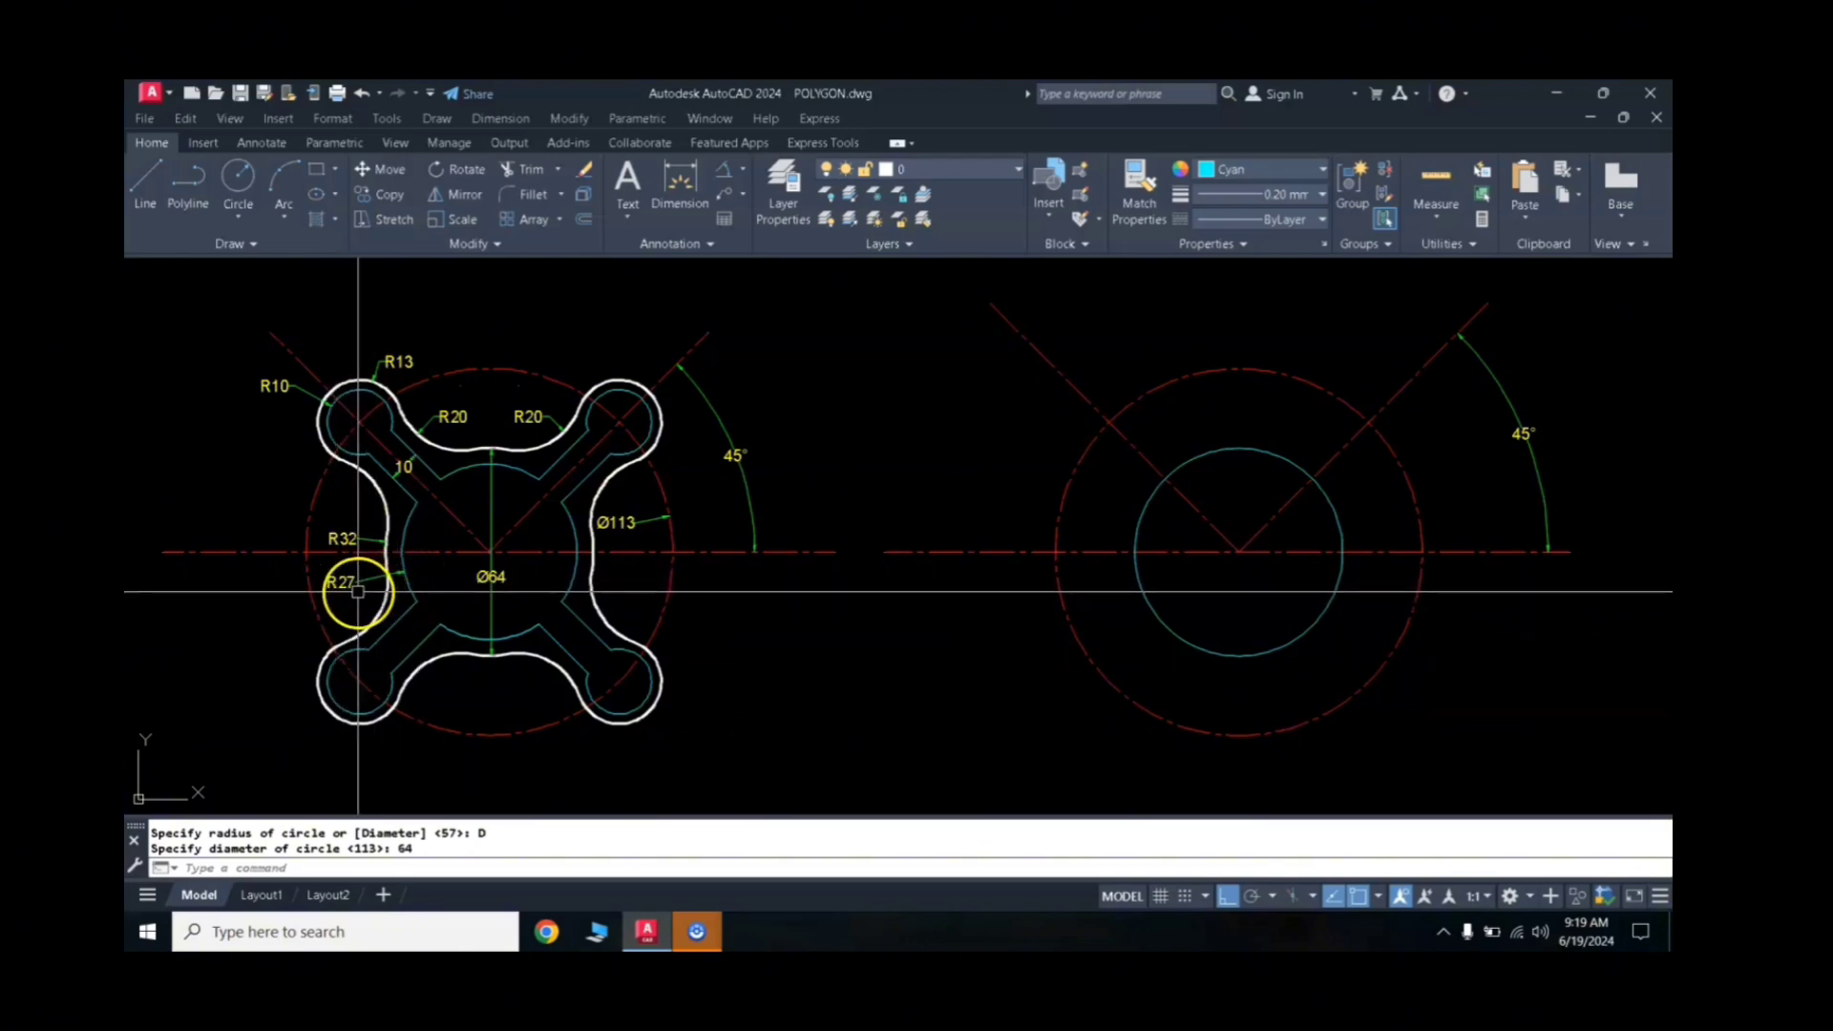
Step: Draw a concentric circle of radius 27 inside the 64-diameter circle
{"action": "type", "text": "c"}
{"action": "key", "text": "Return"}
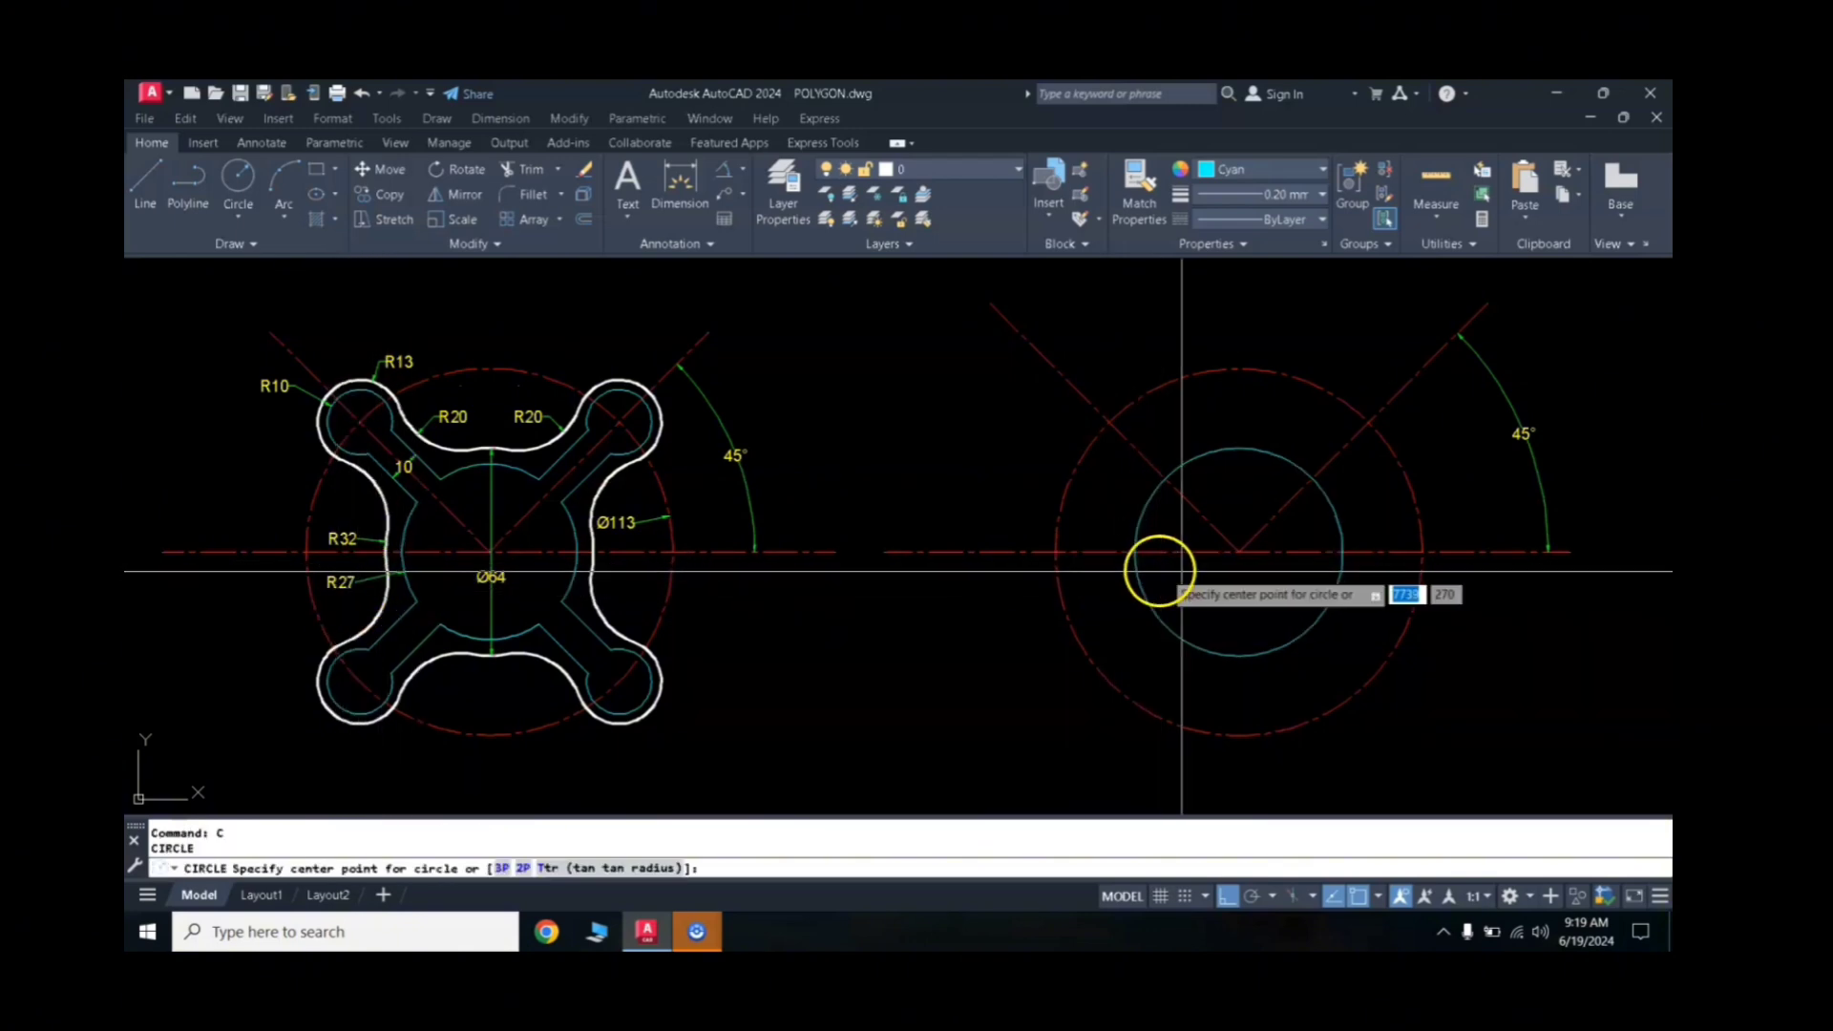
{"action": "left_click", "coordinate": [1238, 553]}
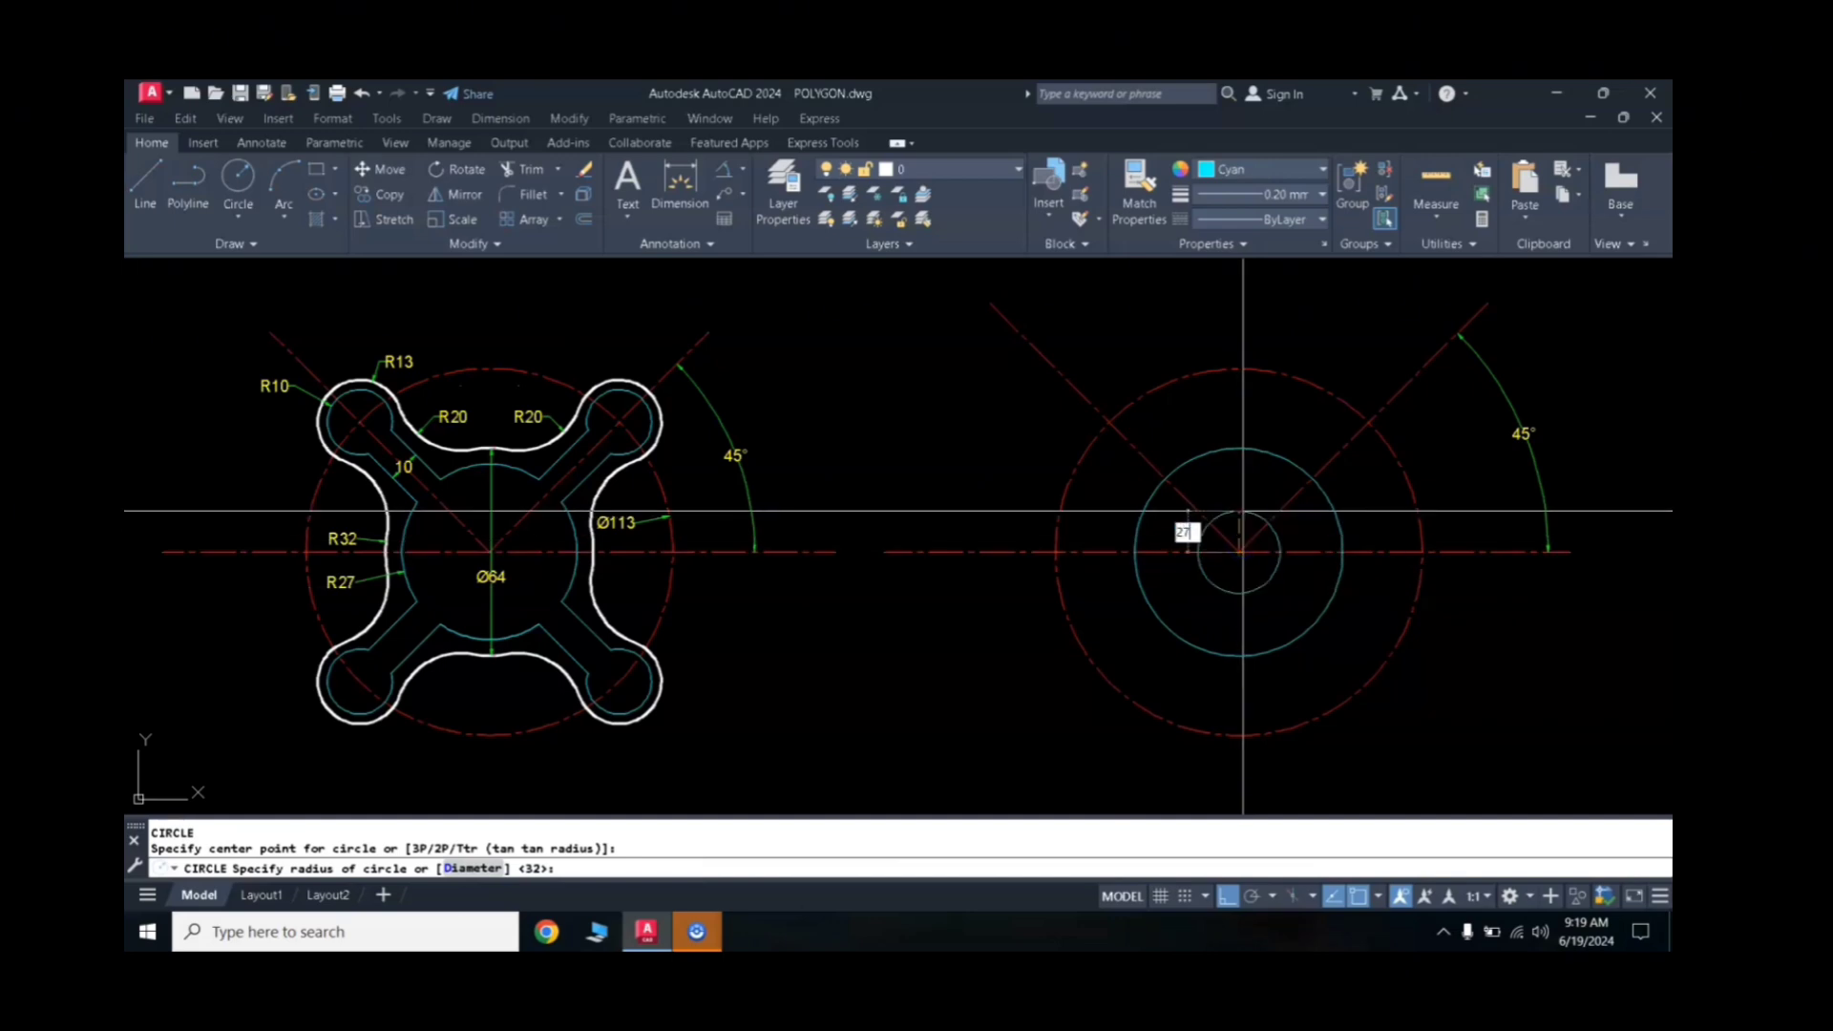
{"action": "type", "text": "27"}
{"action": "key", "text": "Return"}
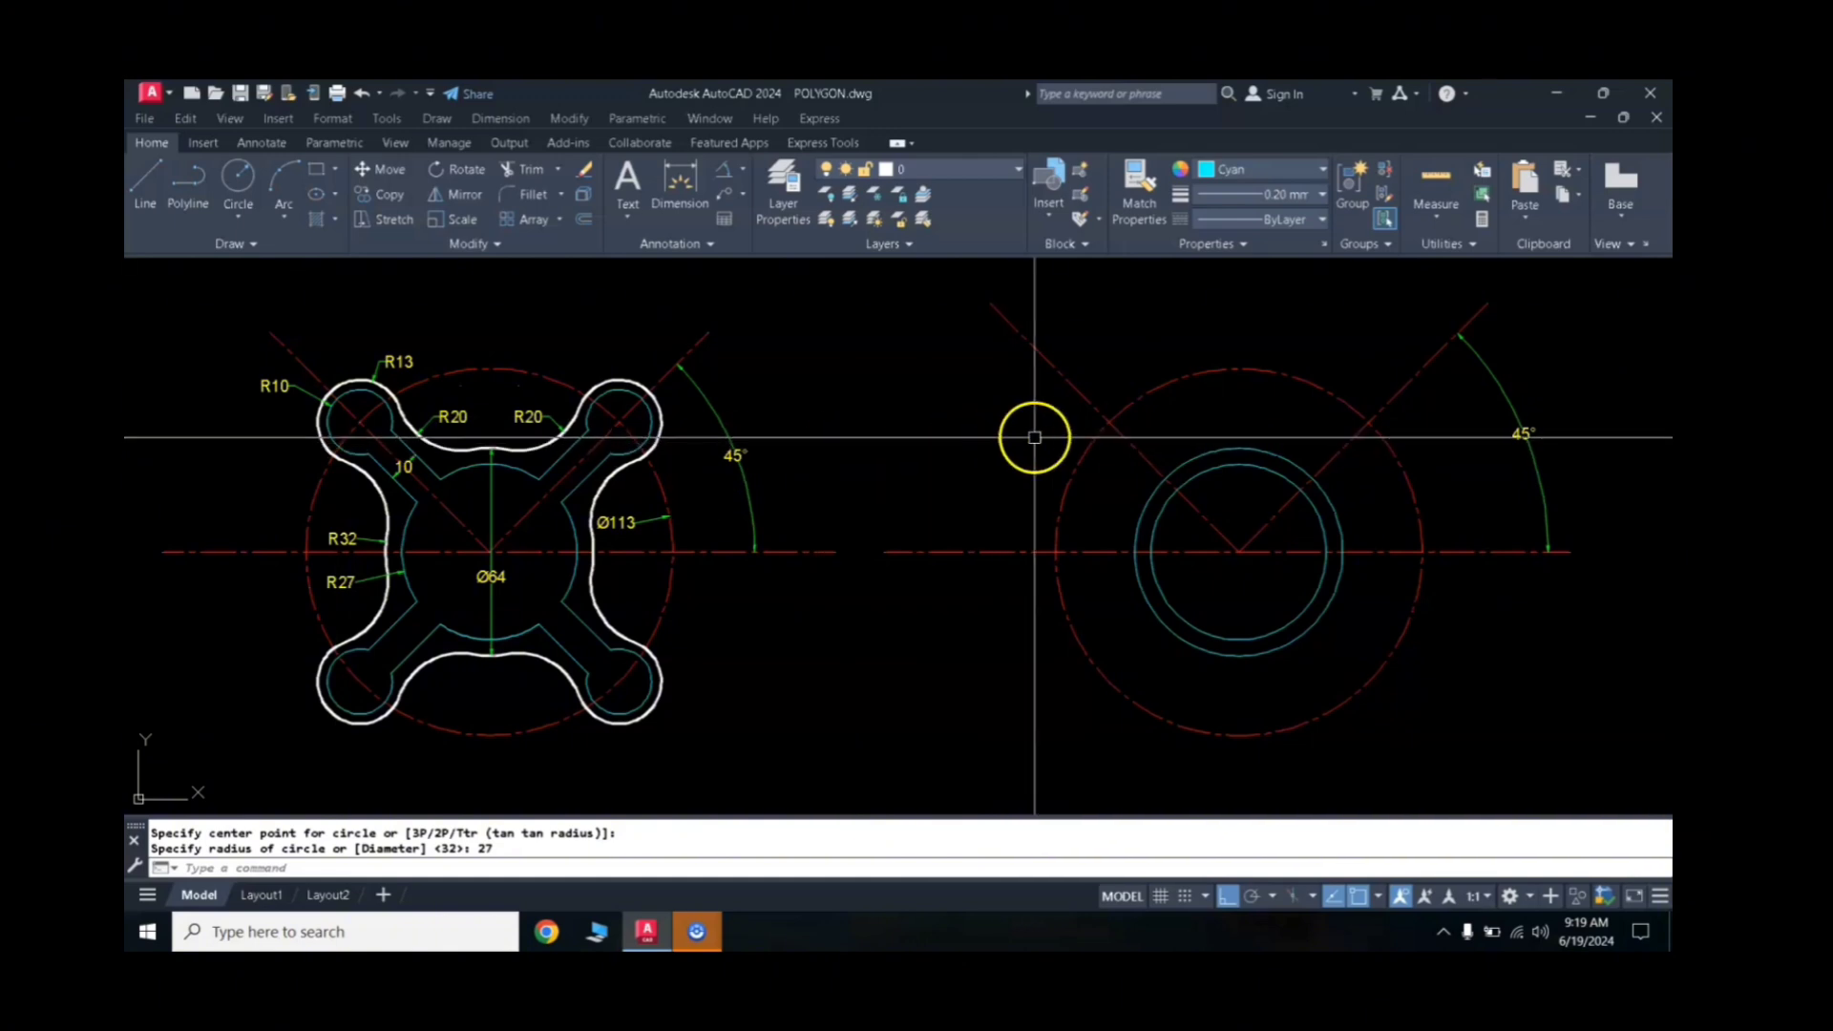
Step: Draw two concentric circles of radius 10 and 13 where the upper-left inclined centreline crosses the 113-diameter circle
{"action": "type", "text": "c"}
{"action": "key", "text": "Return"}
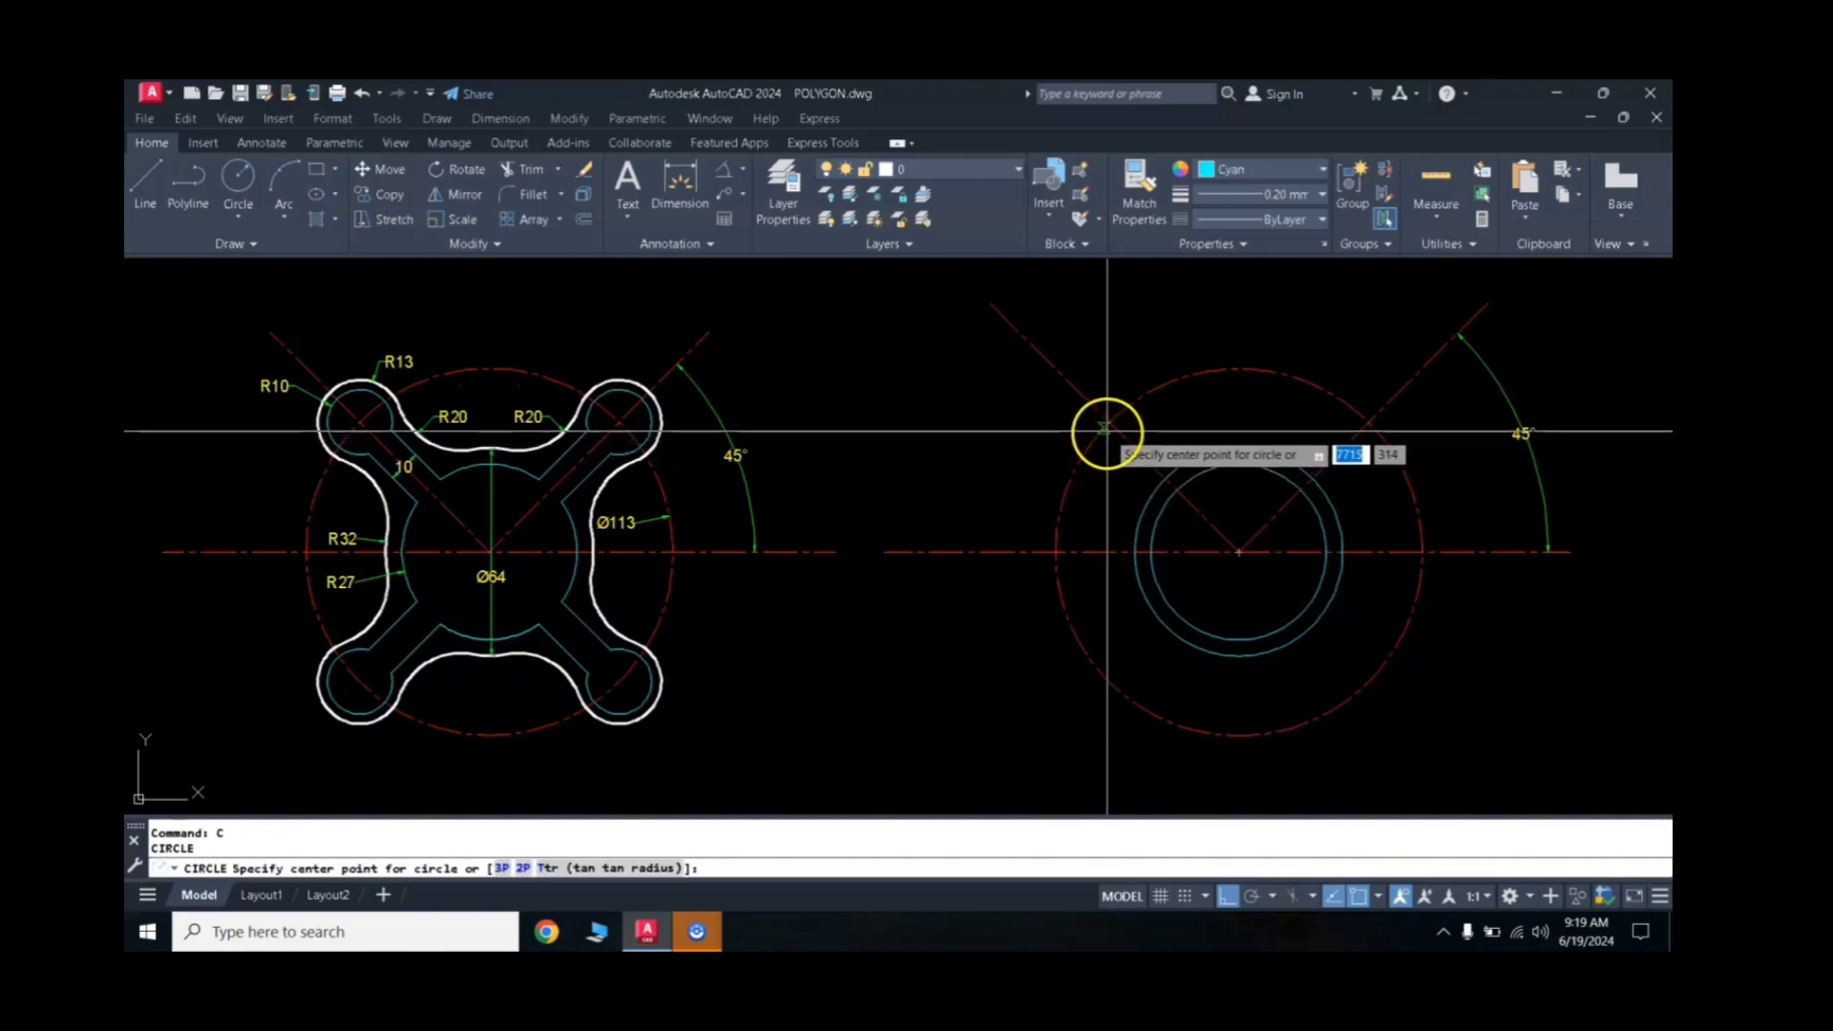
{"action": "left_click", "coordinate": [1107, 422]}
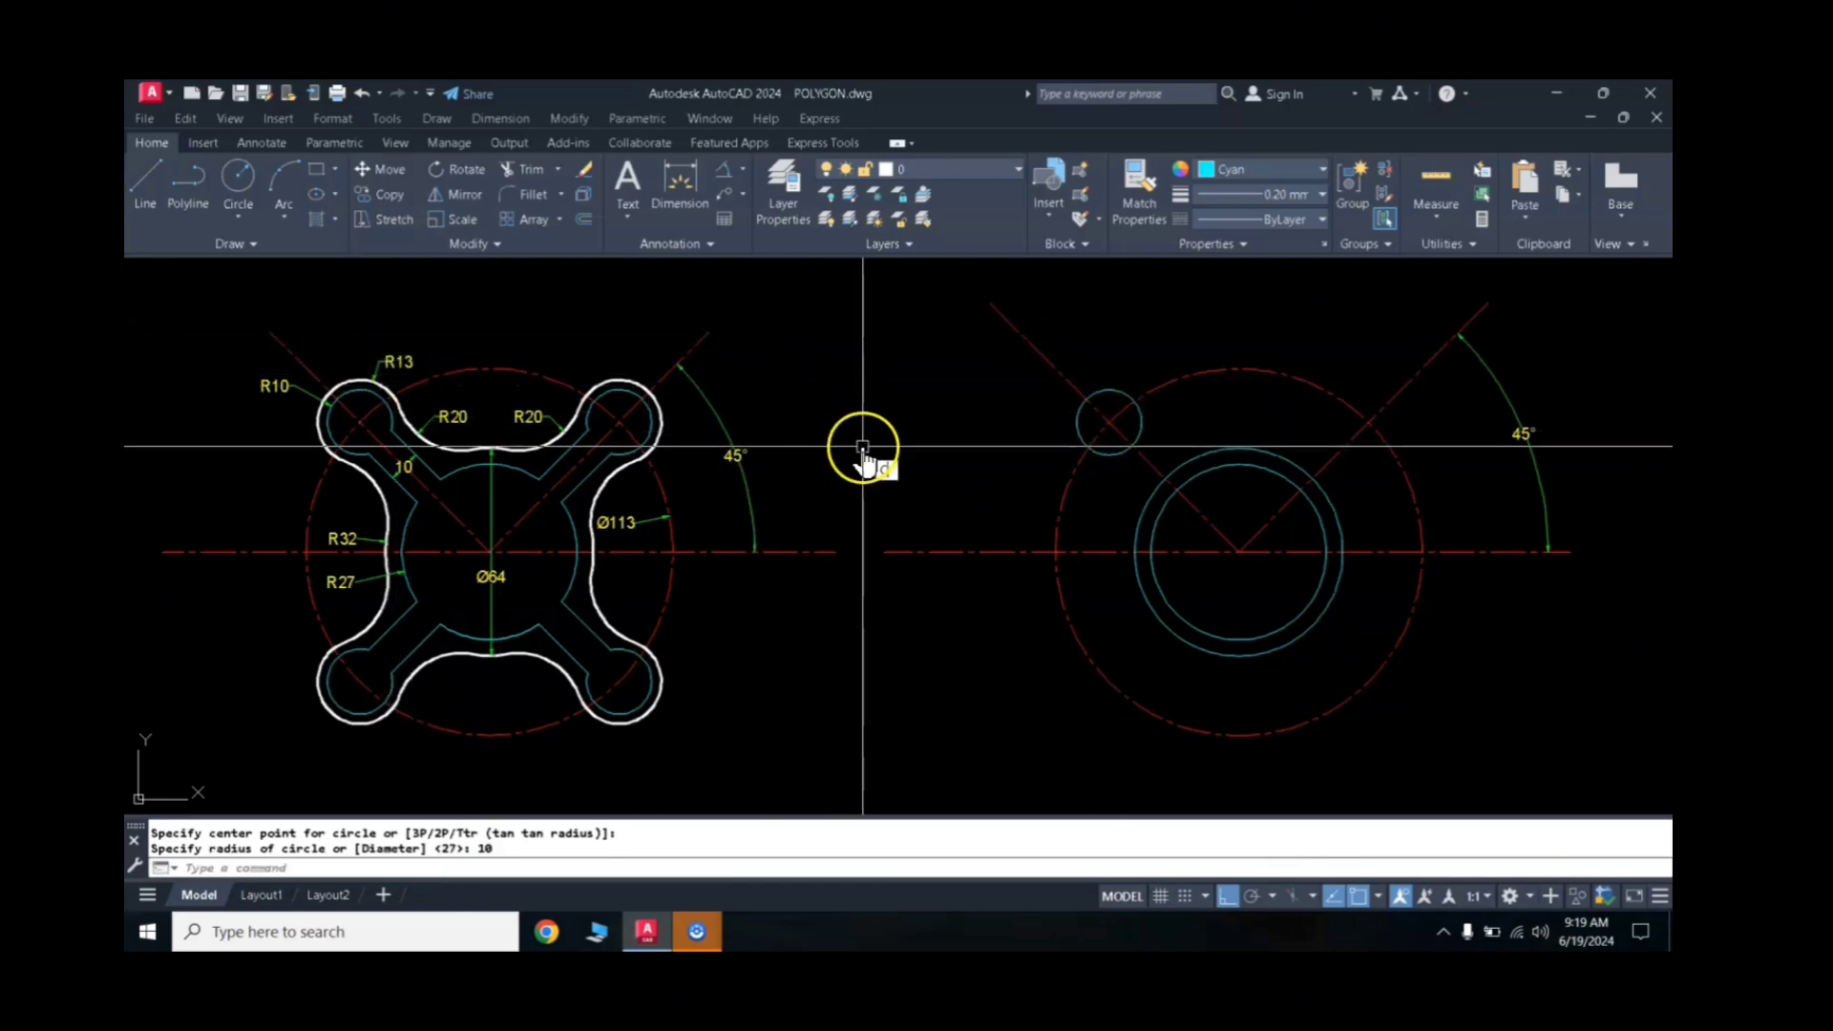
{"action": "type", "text": "C"}
{"action": "key", "text": "Return"}
{"action": "left_click", "coordinate": [1108, 423]}
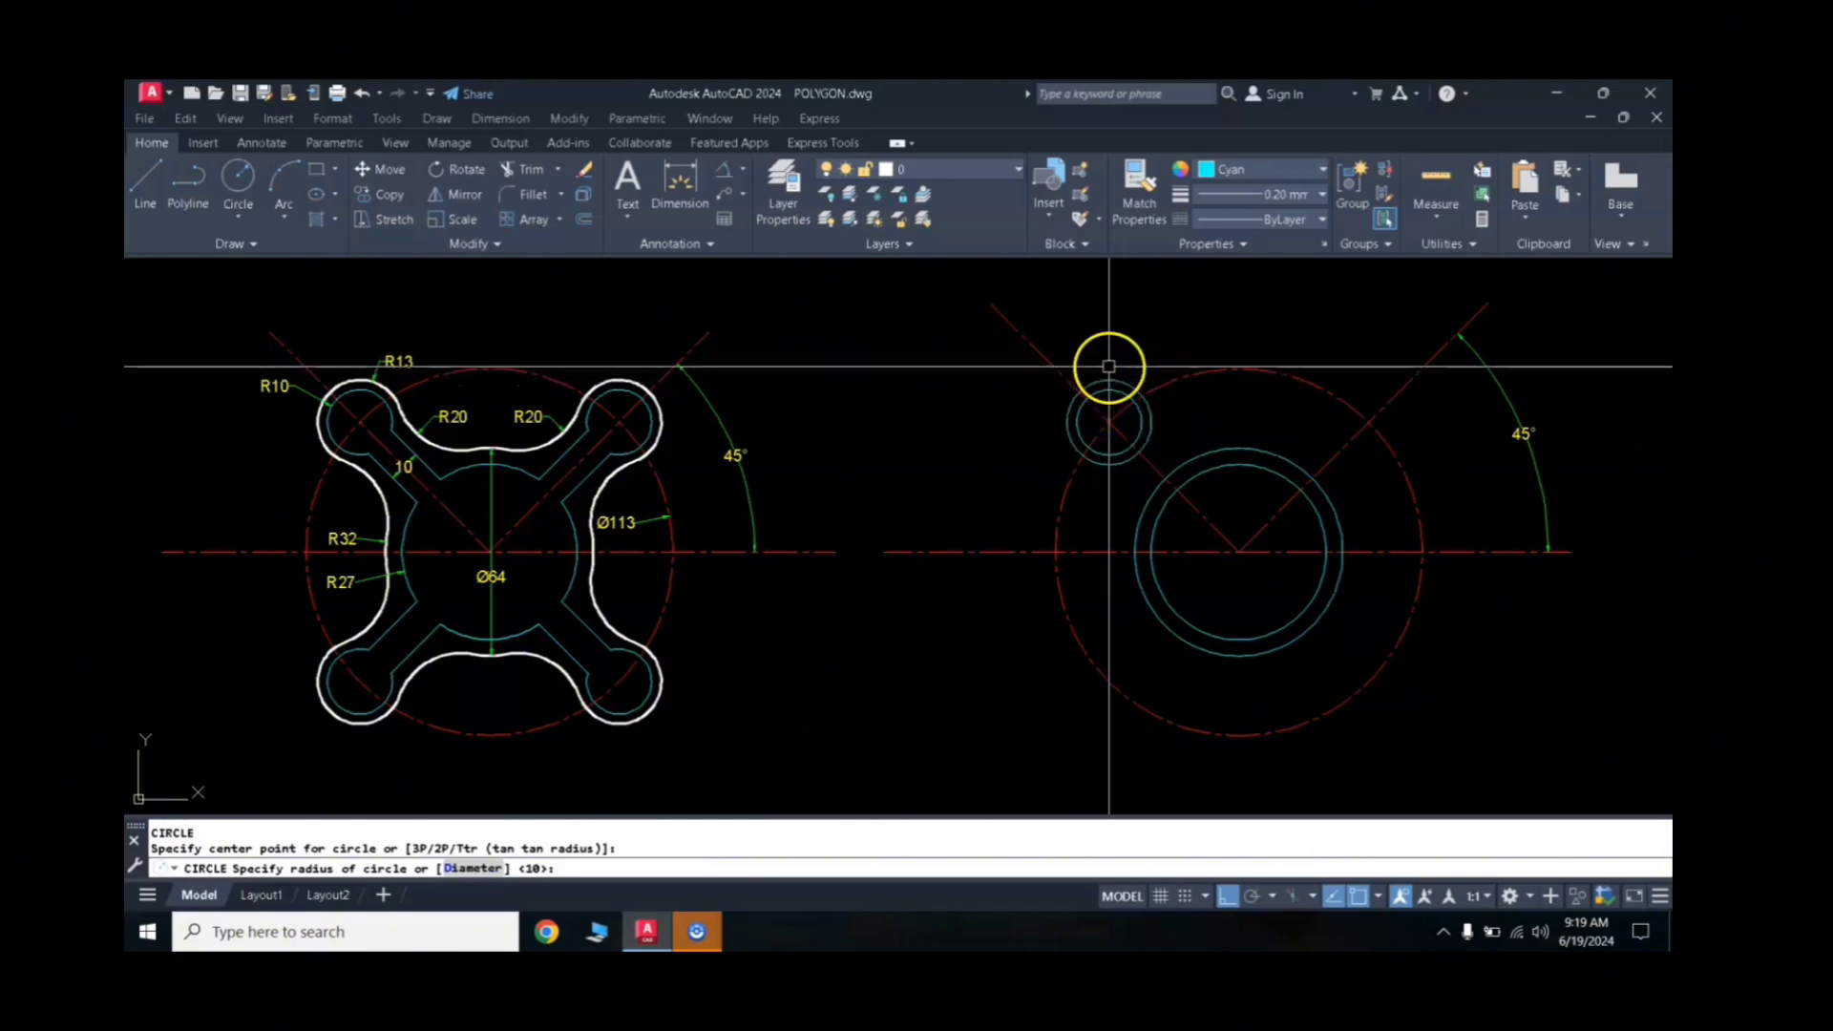
{"action": "type", "text": "13"}
{"action": "key", "text": "Return"}
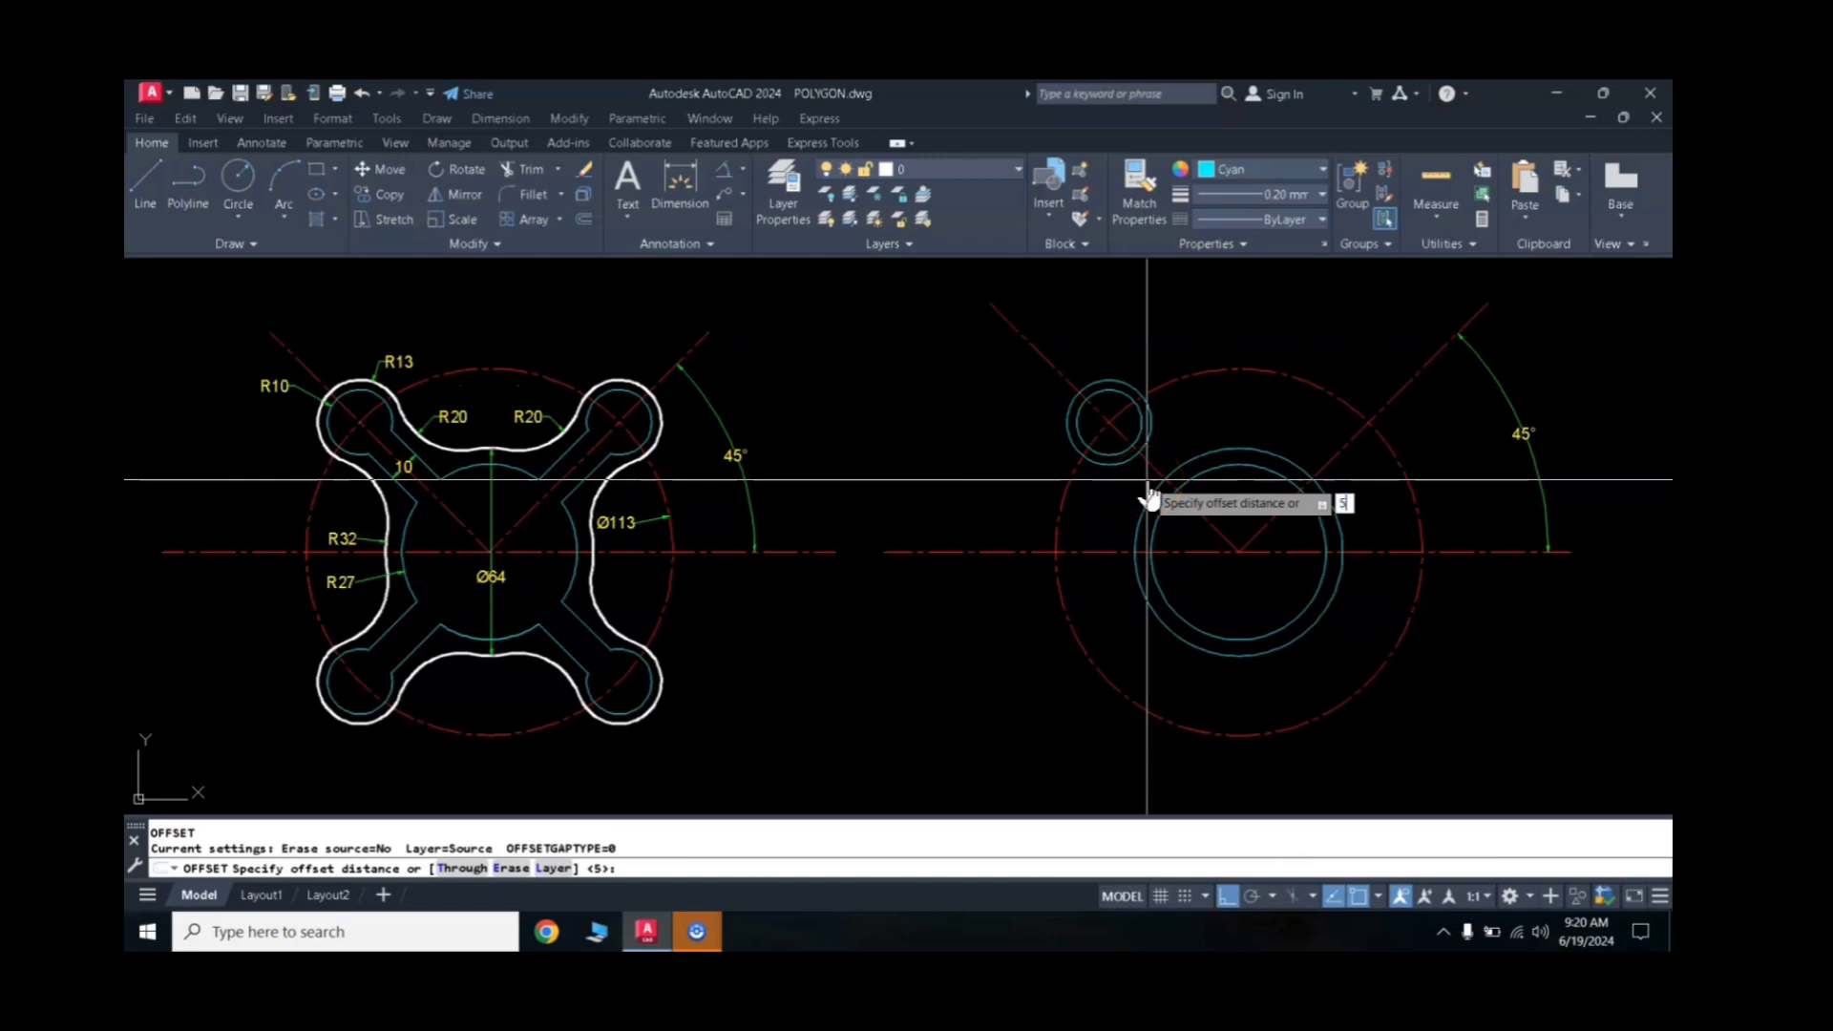
Step: Offset the upper-left inclined centreline by 5 to both sides
{"action": "key", "text": "Return"}
{"action": "left_click", "coordinate": [1145, 458]}
{"action": "left_click", "coordinate": [1164, 449]}
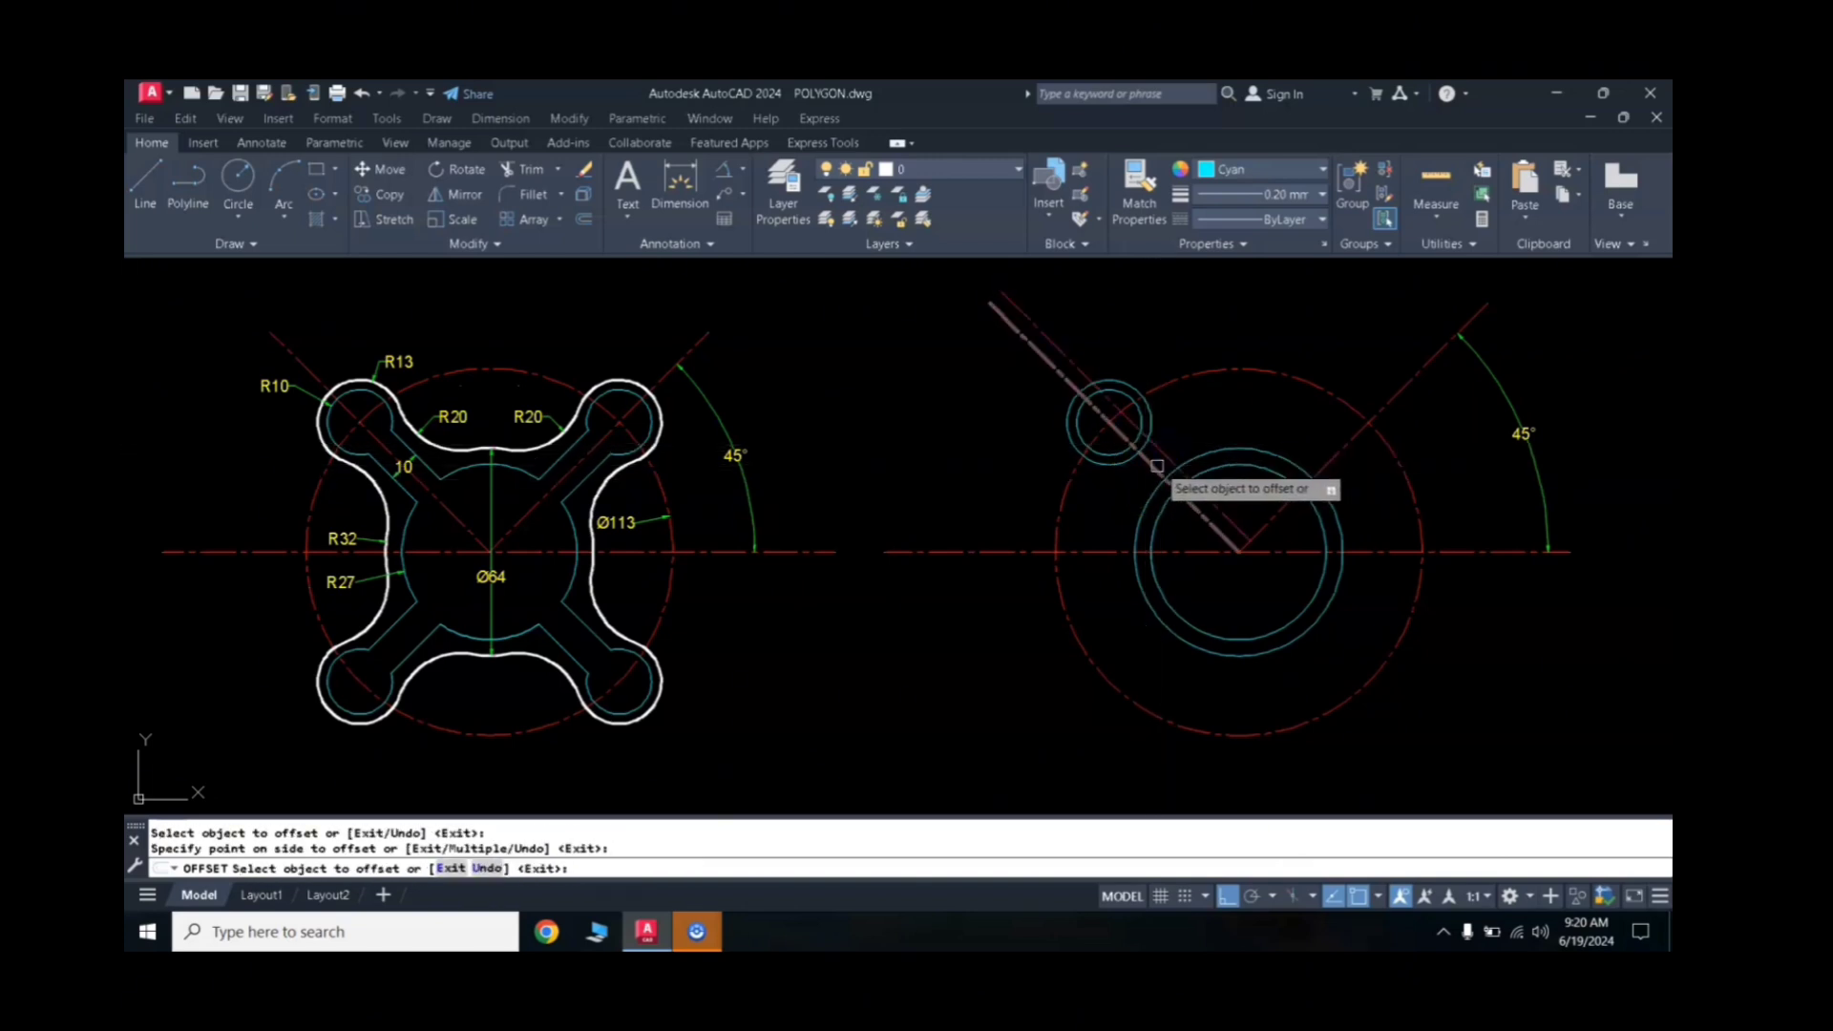
{"action": "left_click", "coordinate": [1157, 466]}
{"action": "left_click", "coordinate": [1134, 501]}
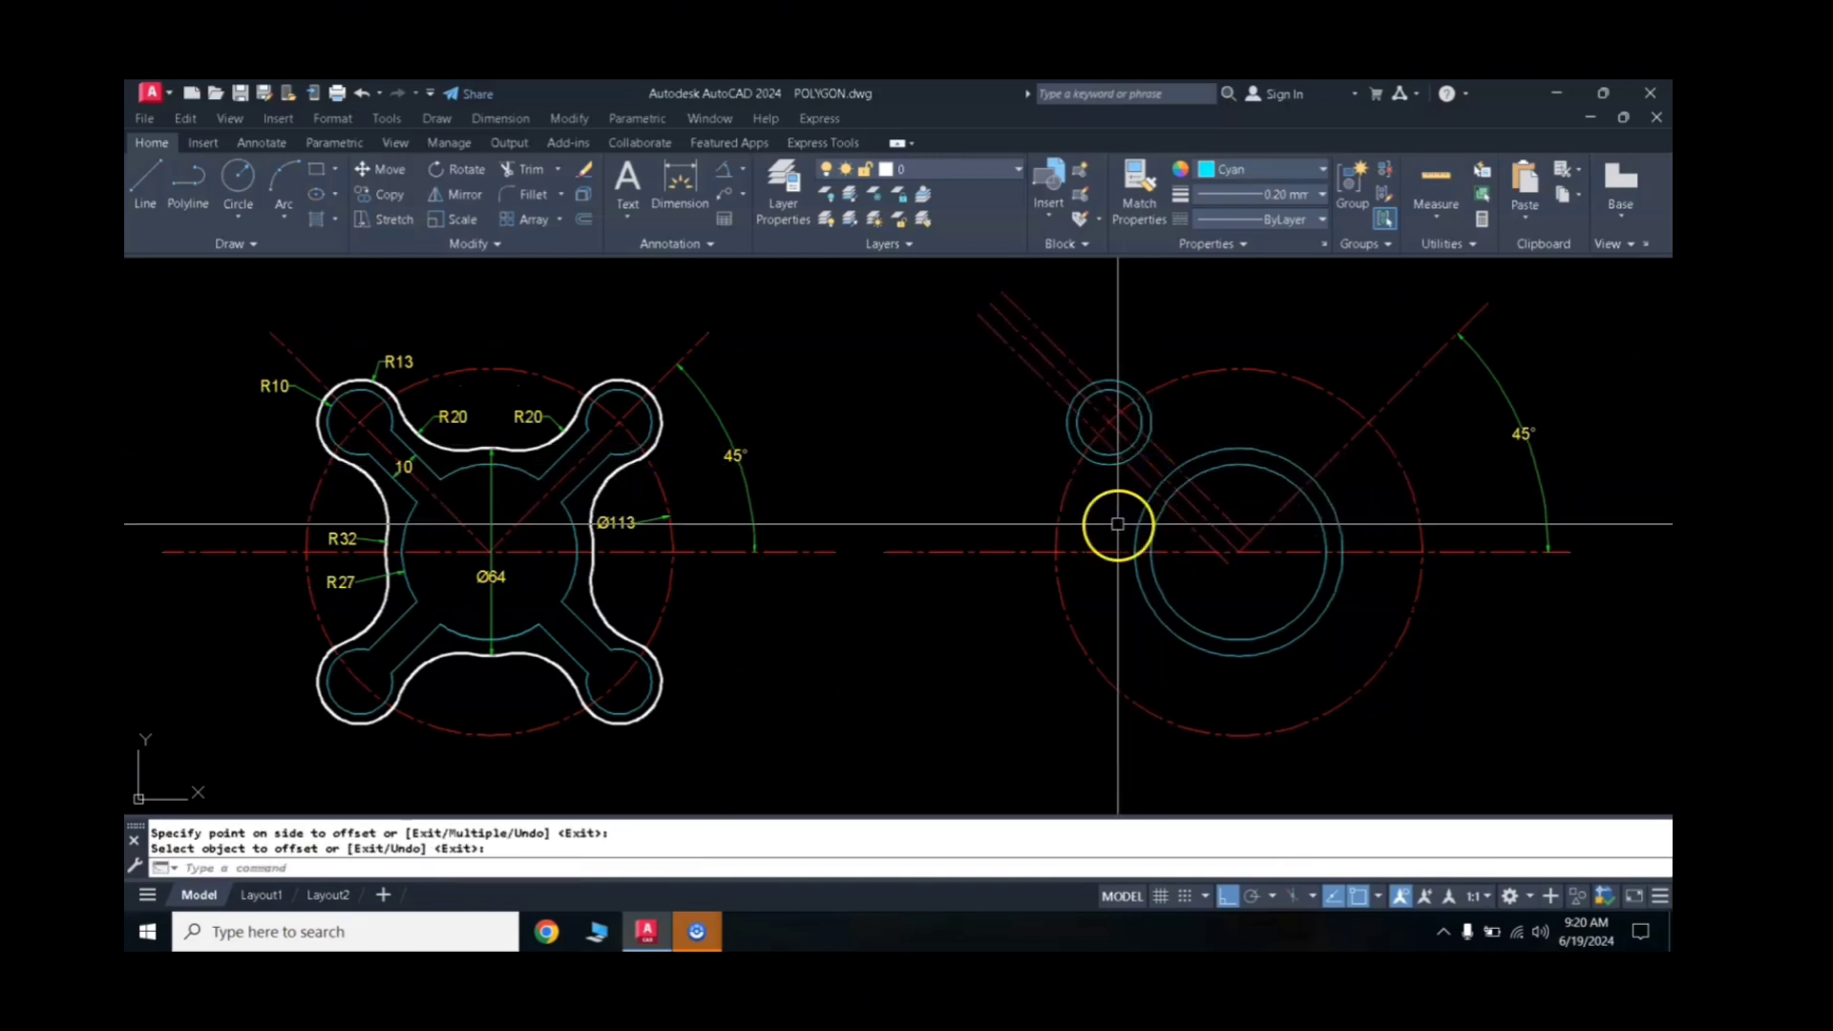
Step: Match both offset lines' properties to the cyan 64-diameter circle
{"action": "left_click", "coordinate": [1198, 459]}
{"action": "left_click", "coordinate": [1166, 459]}
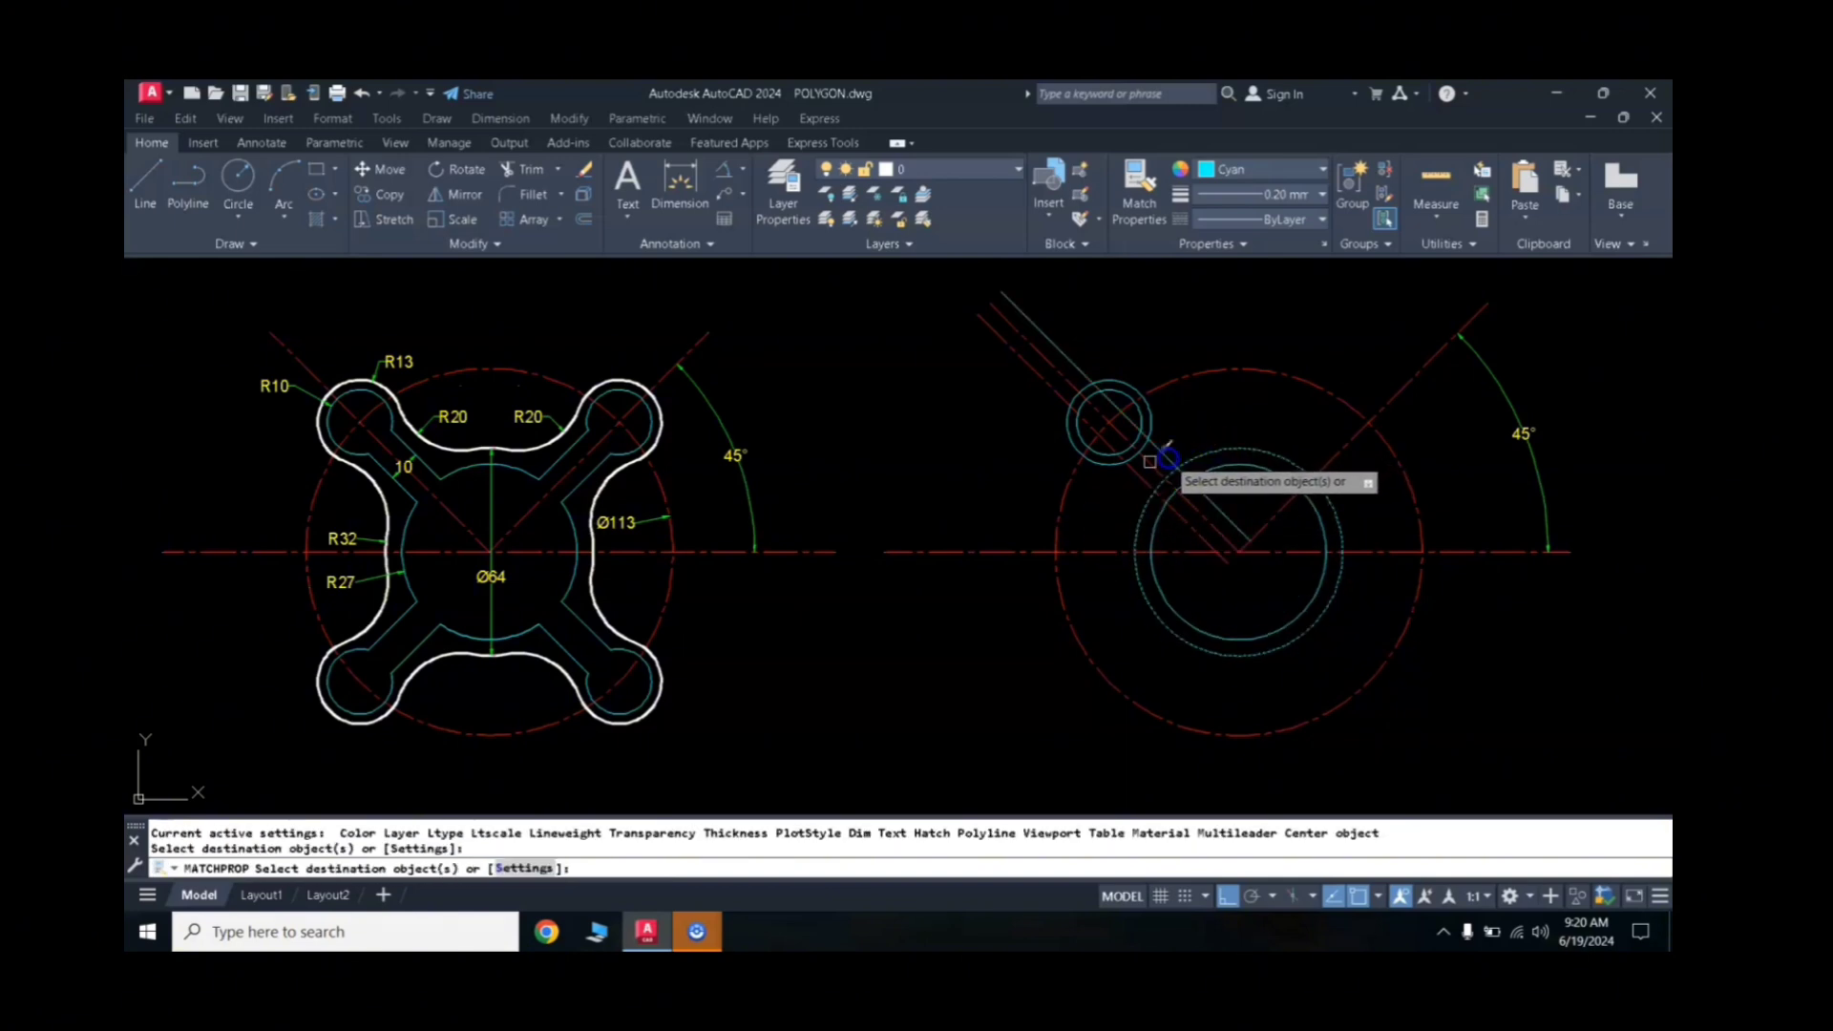
{"action": "key", "text": "Return"}
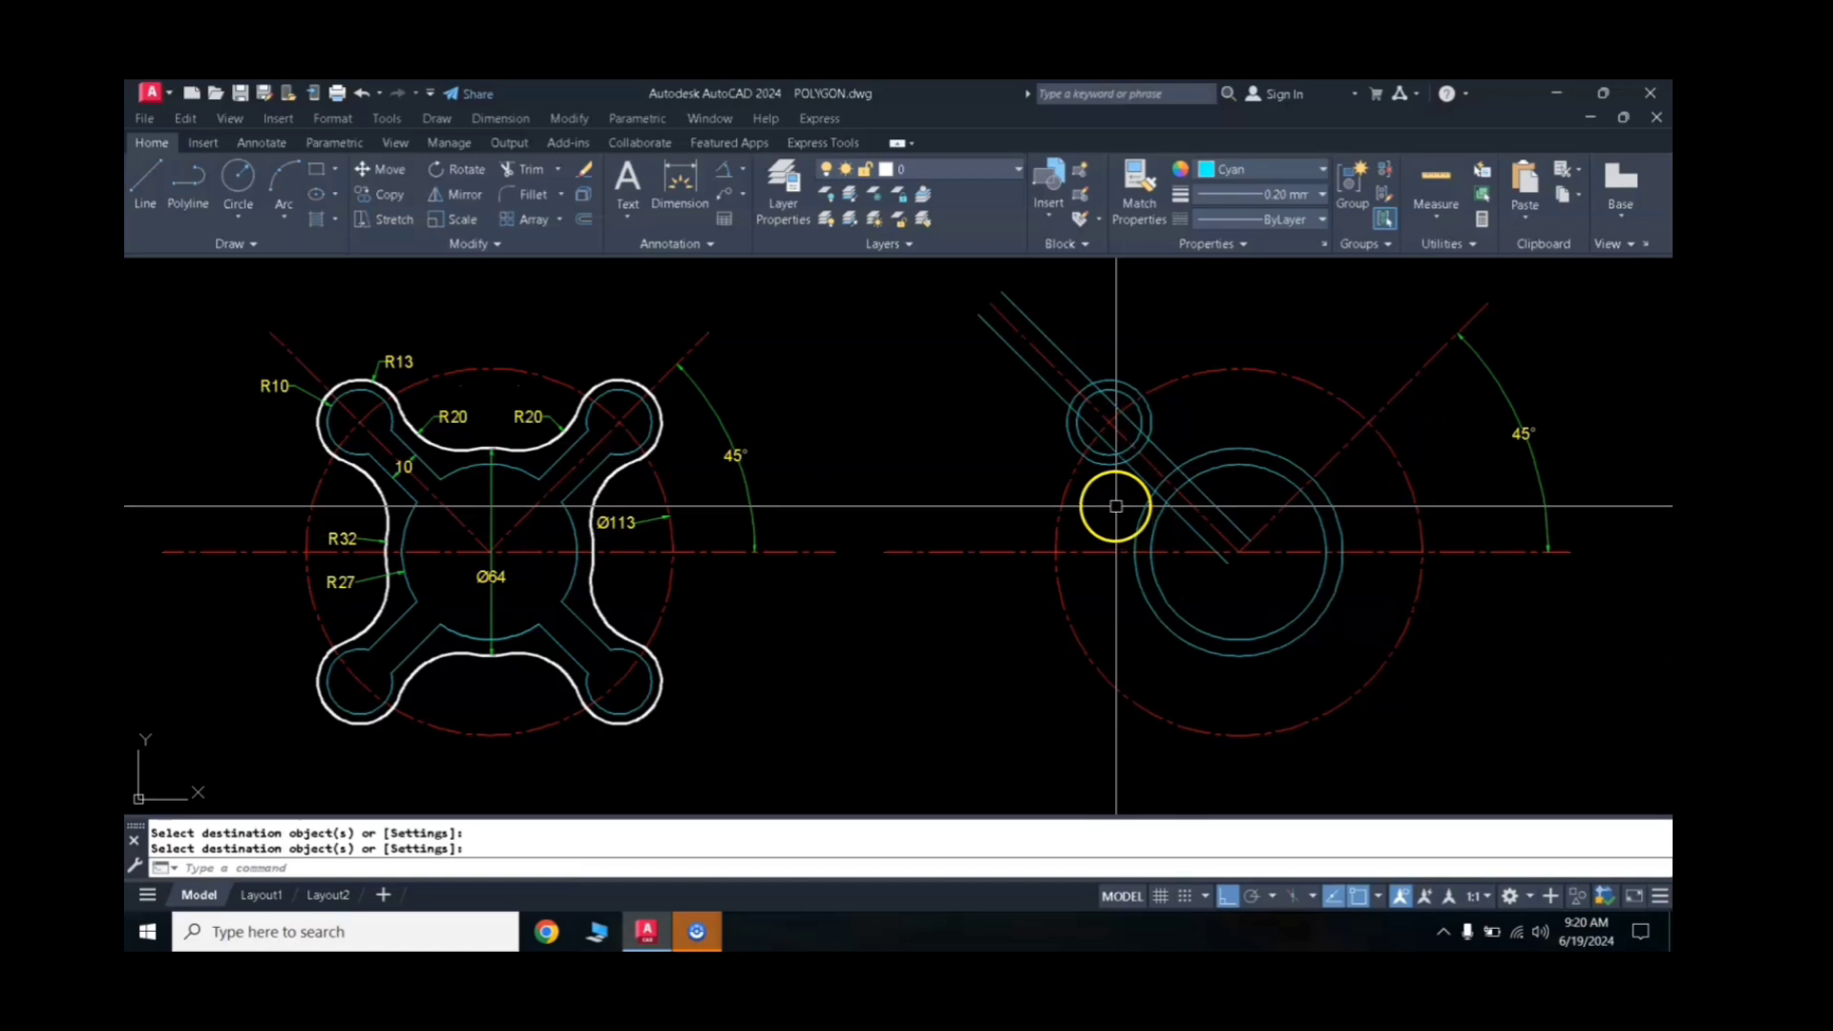
Step: Trim the arm lines inside the radius 10 and radius 27 circles, and trim the circle arcs lying between the two lines
{"action": "type", "text": "tr"}
{"action": "key", "text": "Return"}
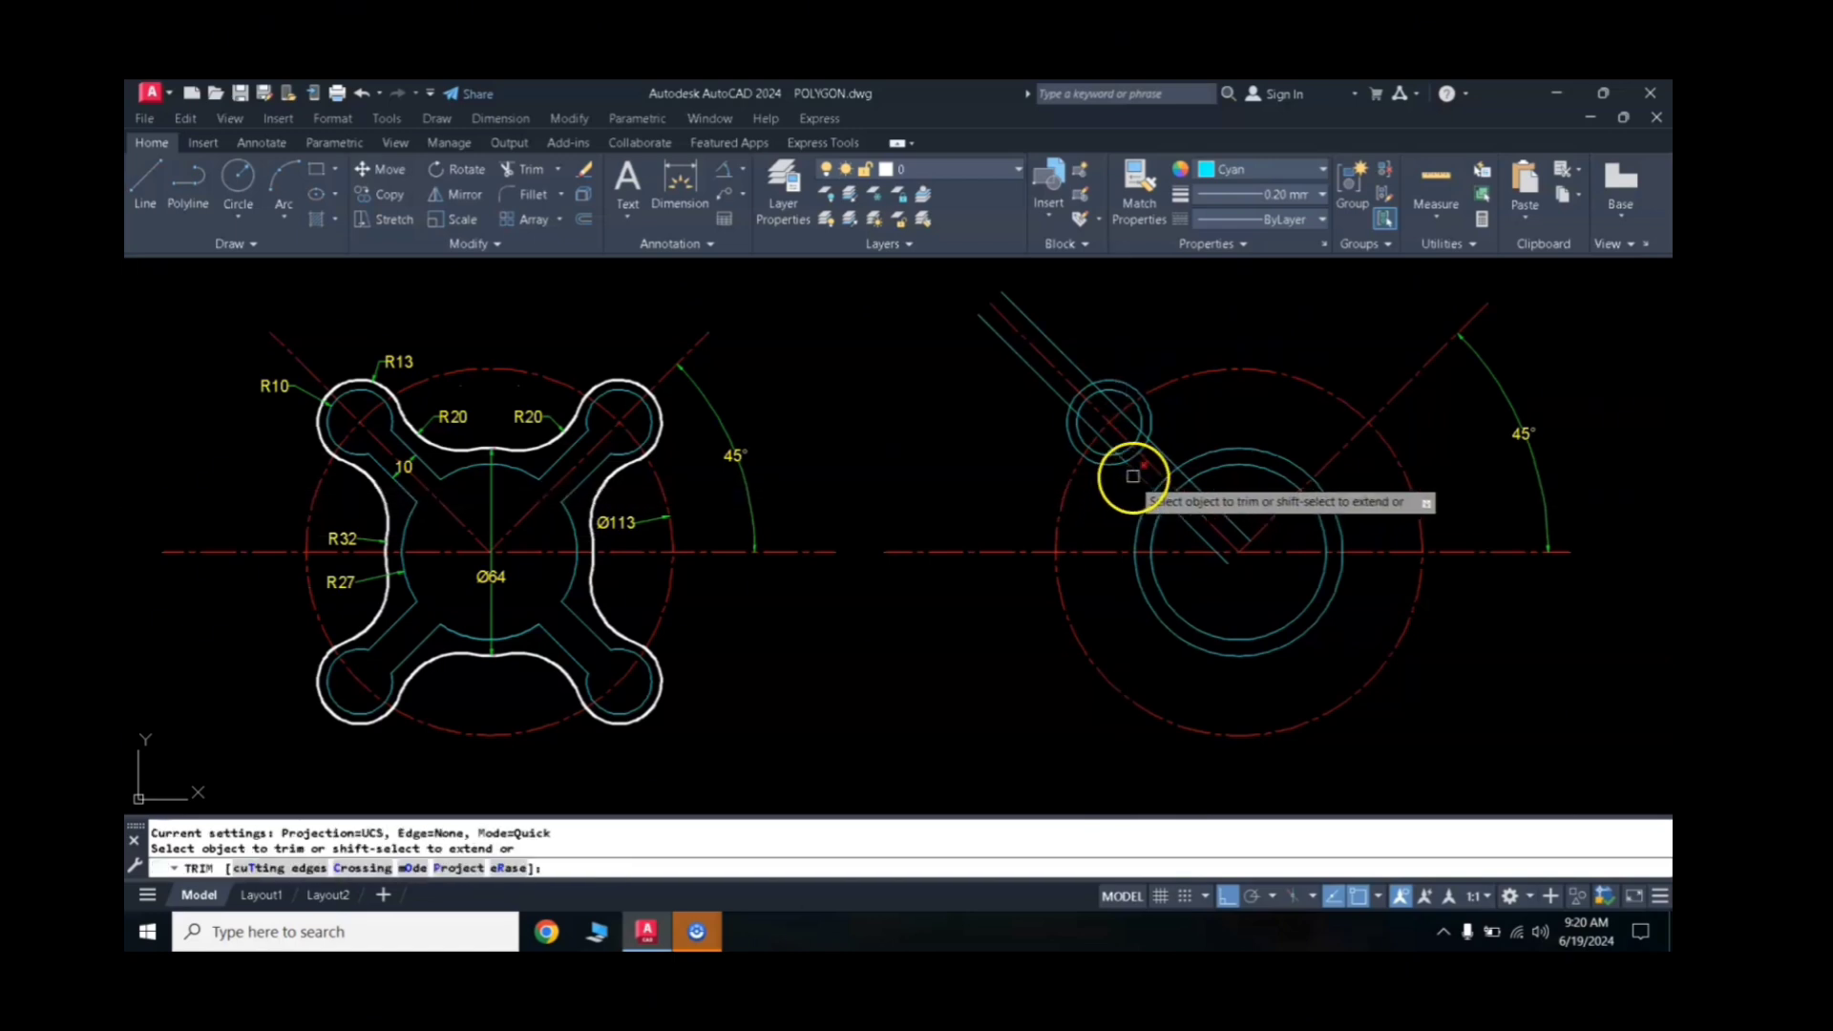
{"action": "left_click", "coordinate": [1126, 421]}
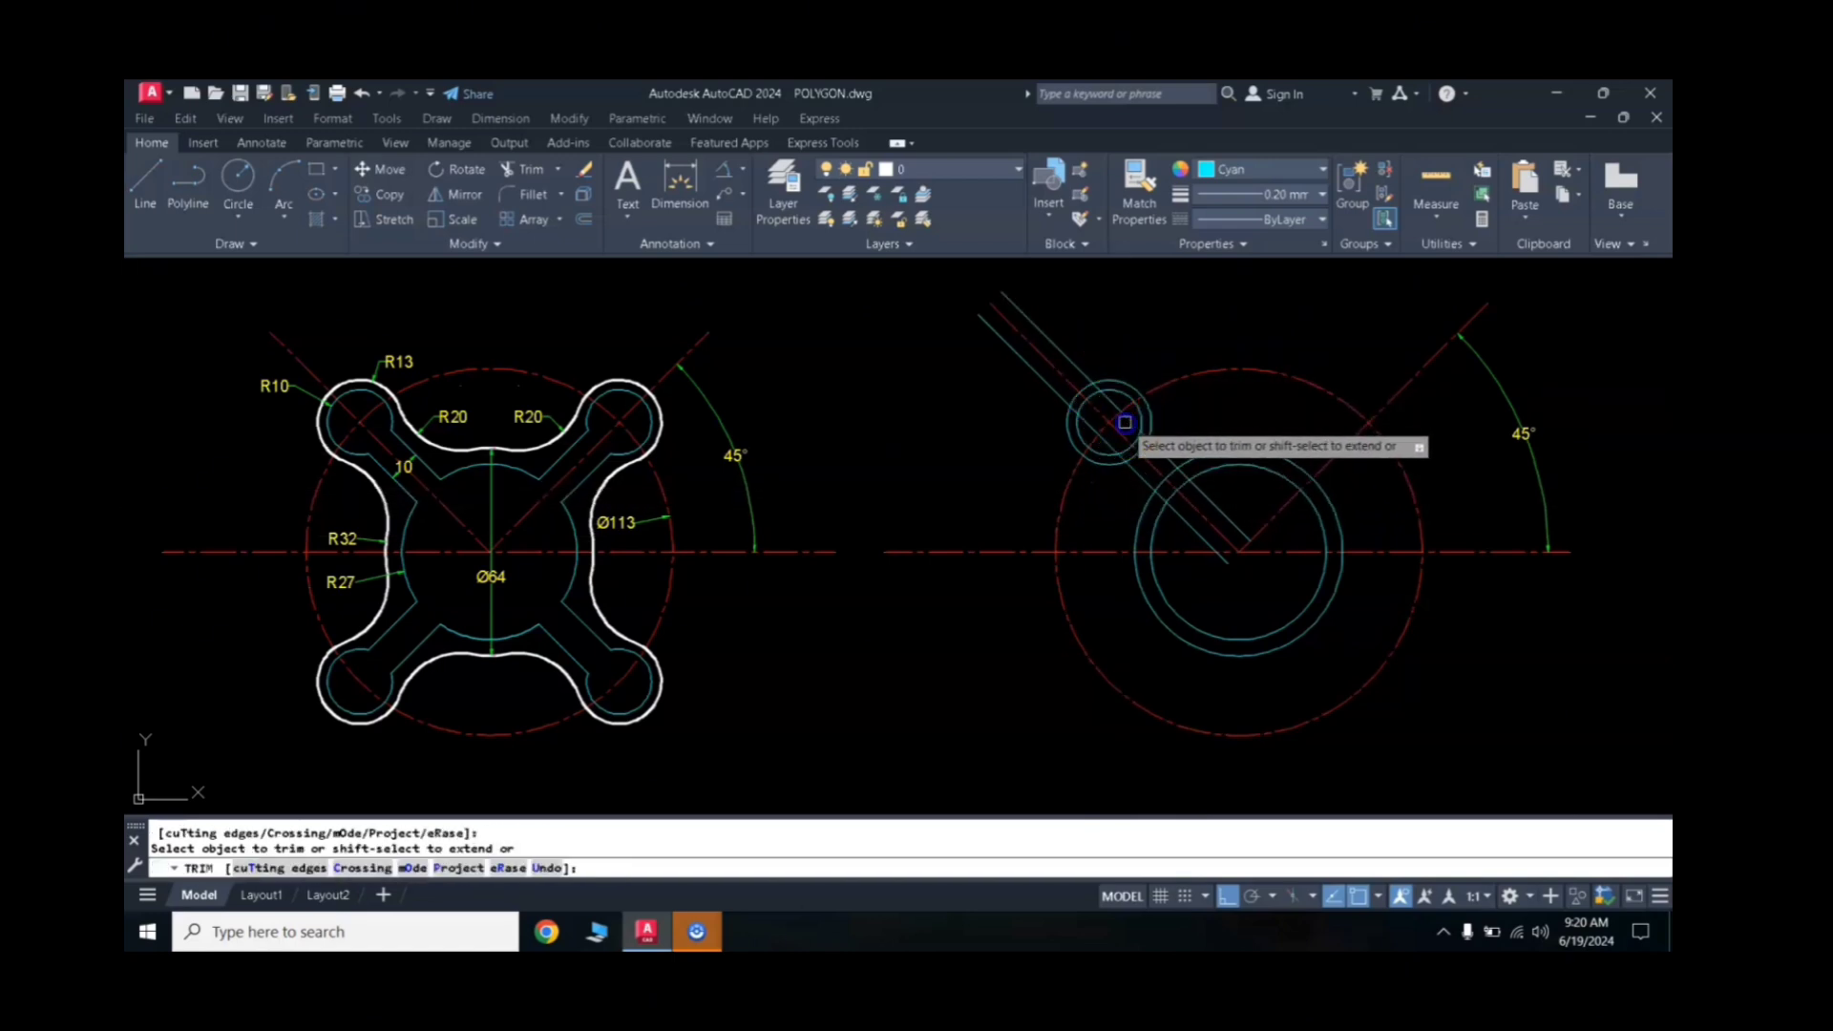
{"action": "left_click", "coordinate": [1113, 440]}
{"action": "left_click", "coordinate": [1247, 515]}
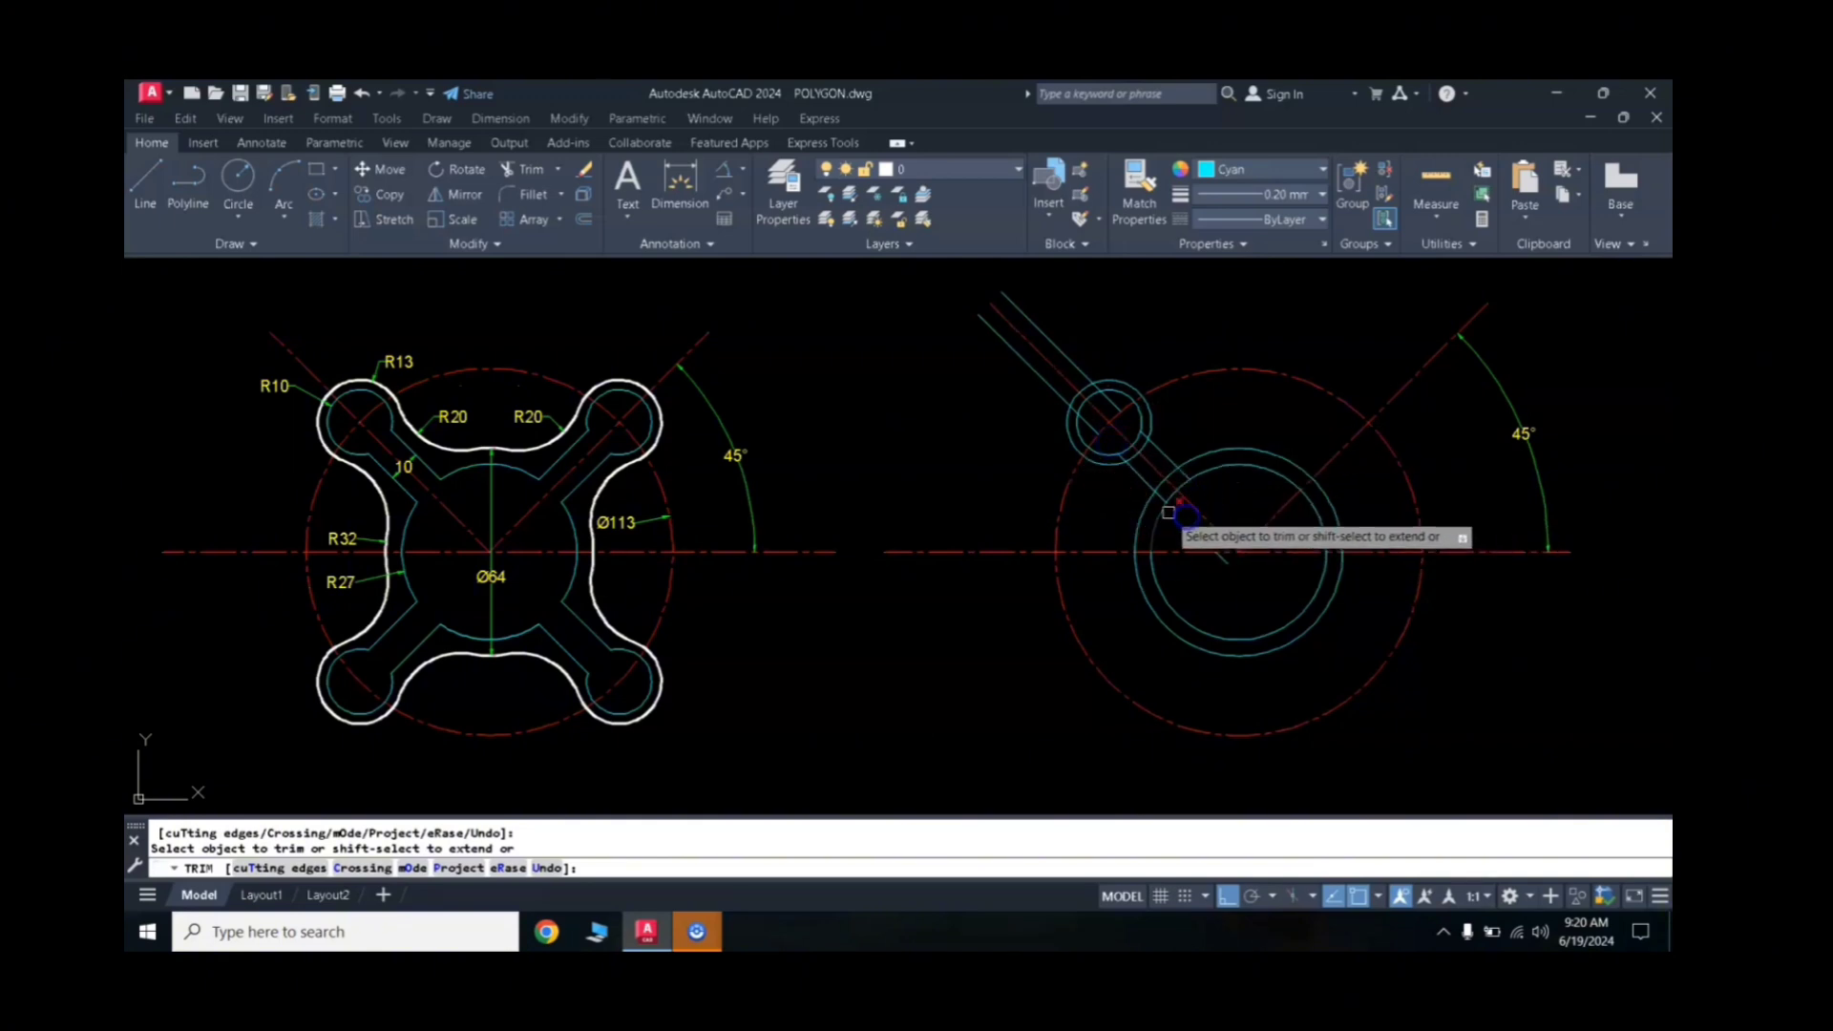
{"action": "scroll", "coordinate": [1185, 477], "scroll_direction": "up", "scroll_amount": 2}
{"action": "left_click", "coordinate": [1104, 422]}
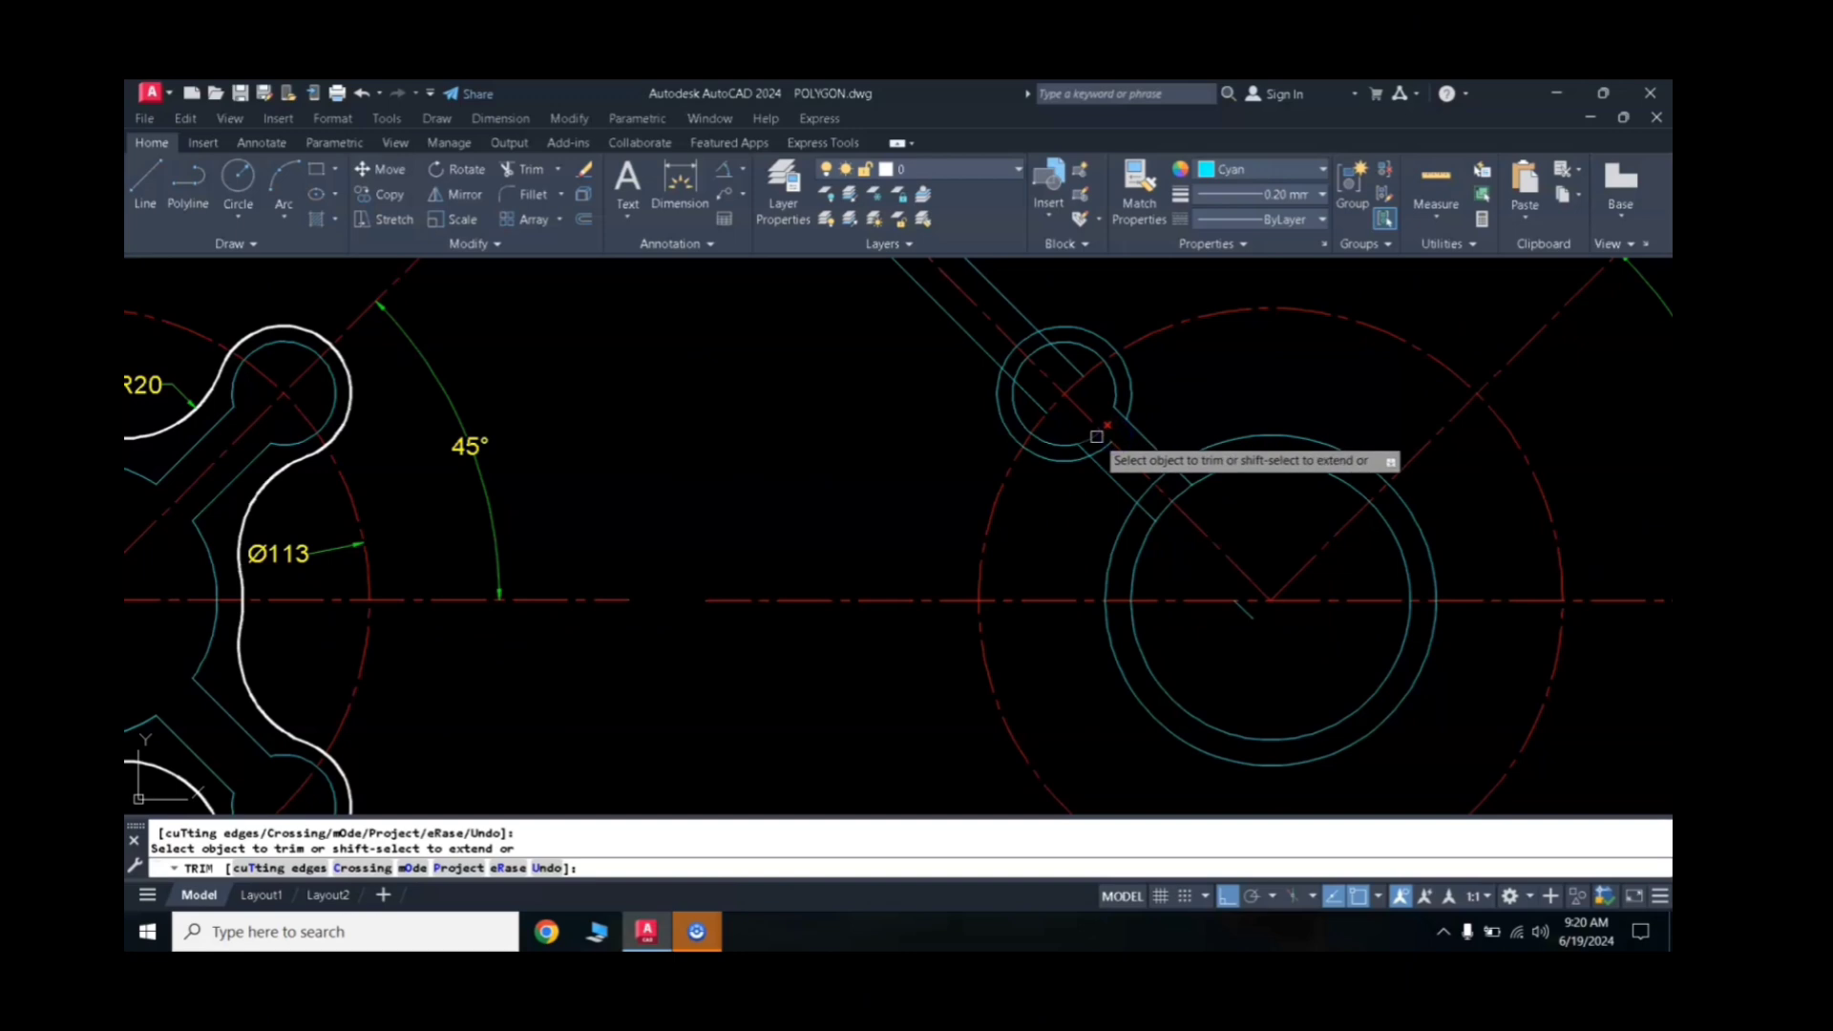
{"action": "left_click", "coordinate": [1140, 495]}
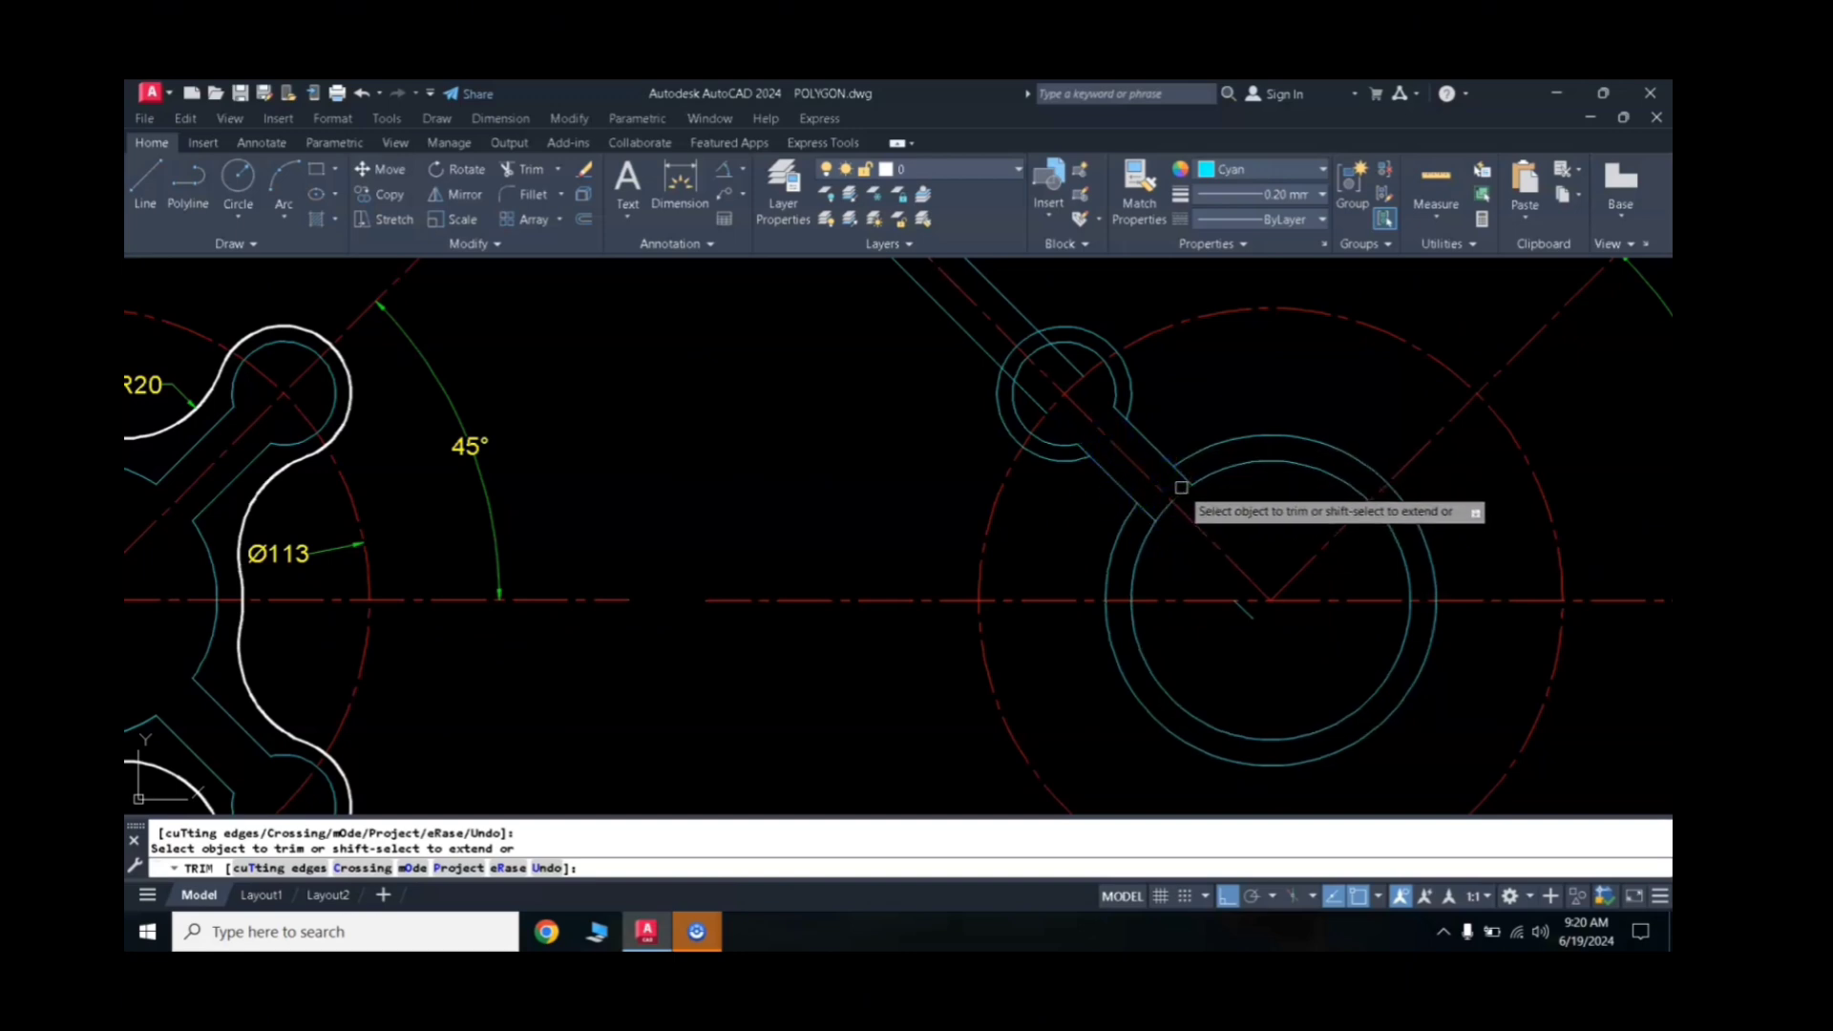
{"action": "left_click", "coordinate": [1180, 490]}
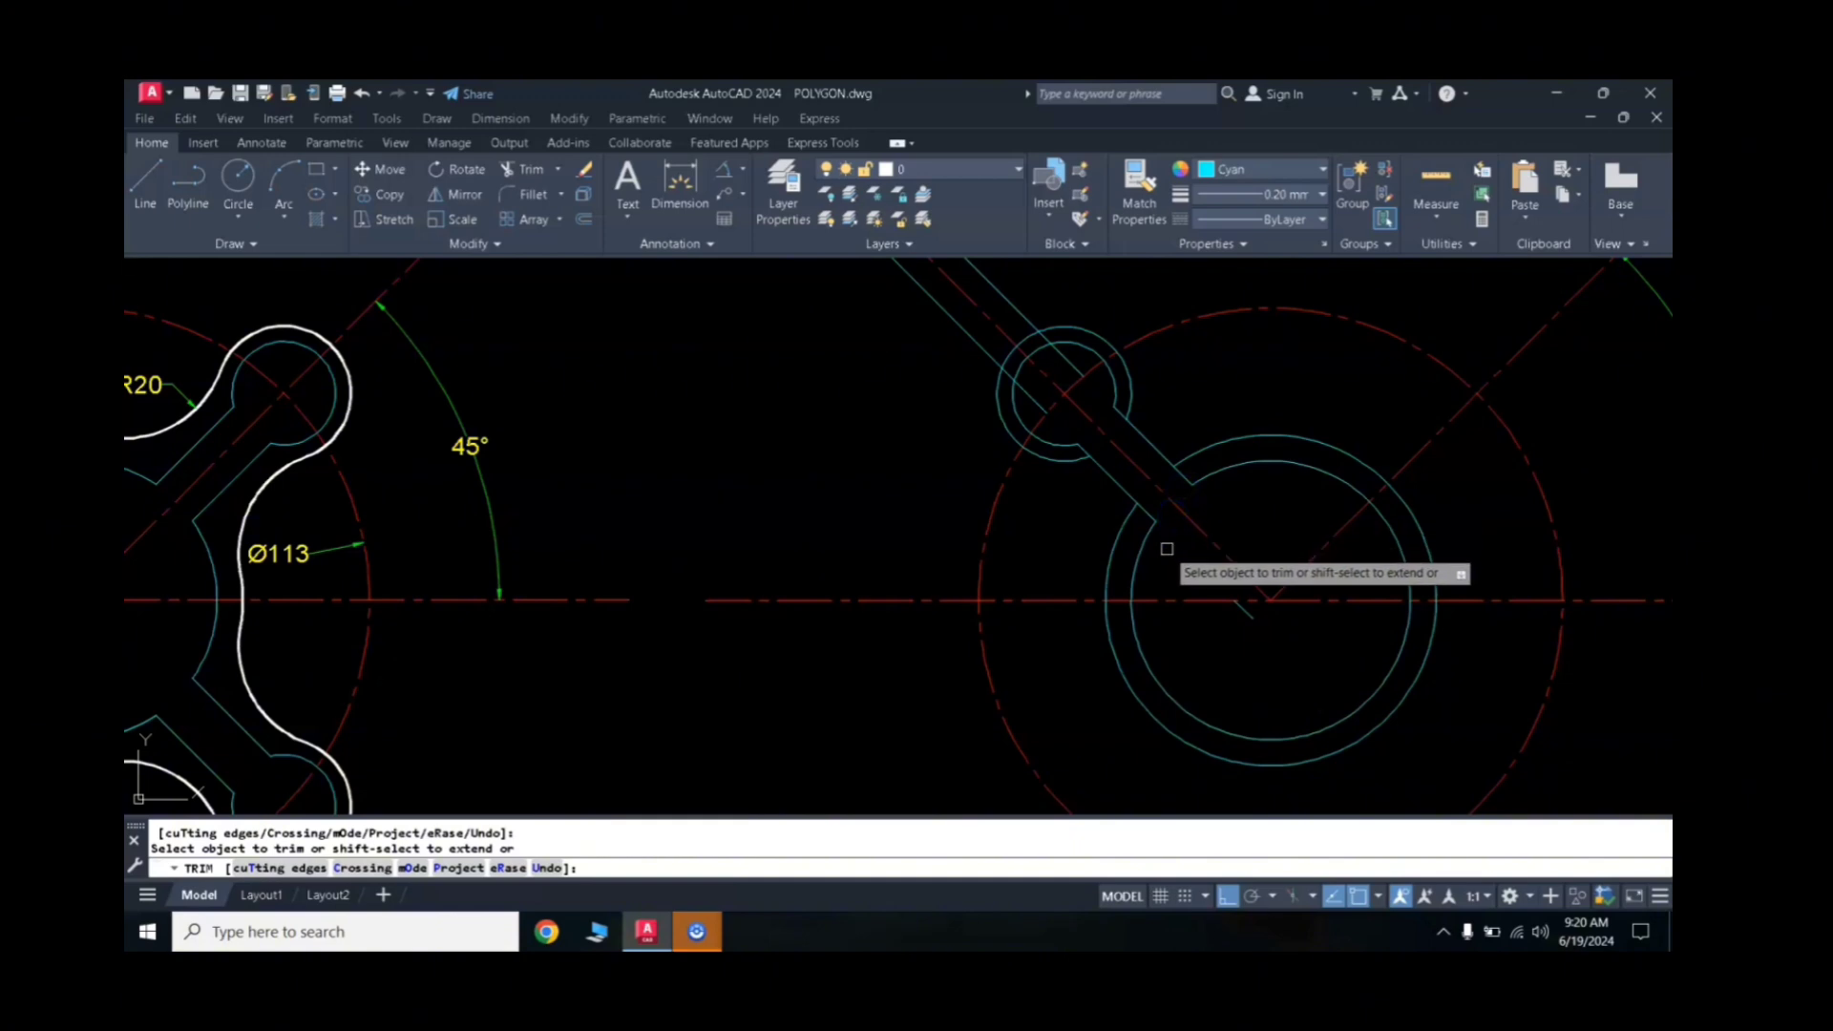
{"action": "key", "text": "Return"}
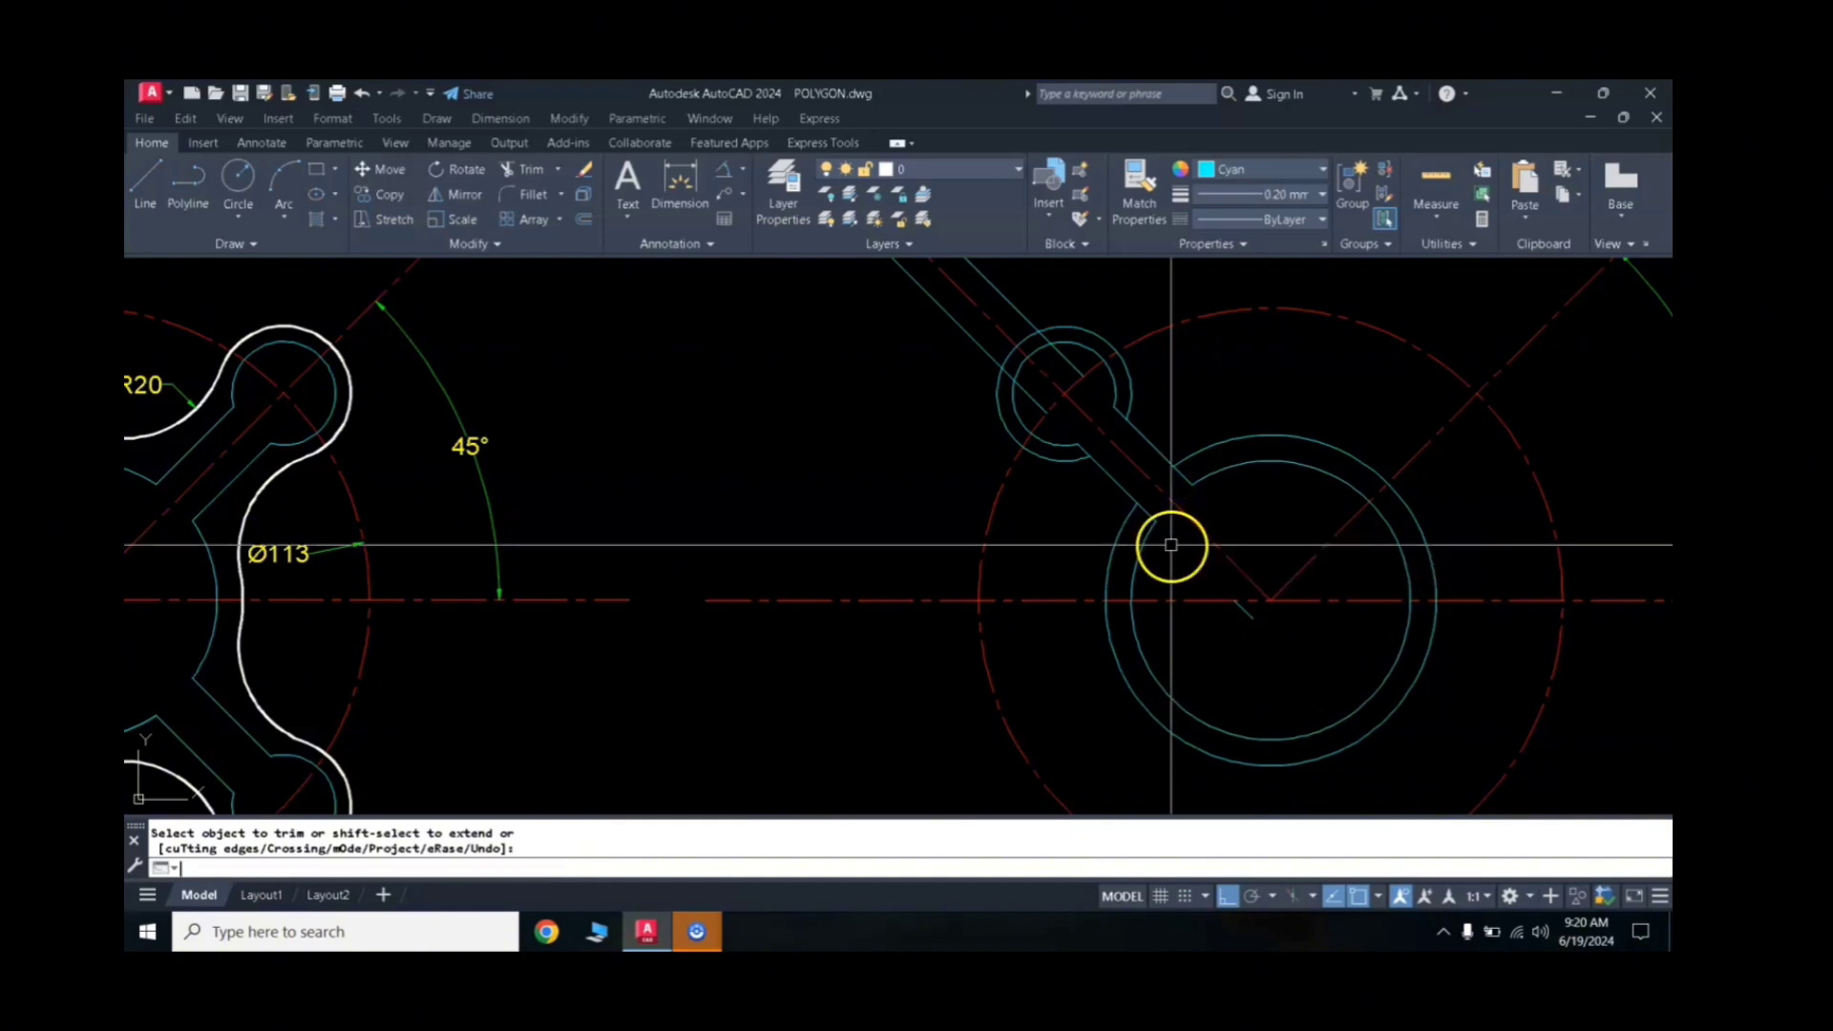
Step: Erase the leftover line piece near the plate's centre and the two offset line remnants beyond the small circles
{"action": "left_click", "coordinate": [1252, 621]}
{"action": "type", "text": "e"}
{"action": "key", "text": "Return"}
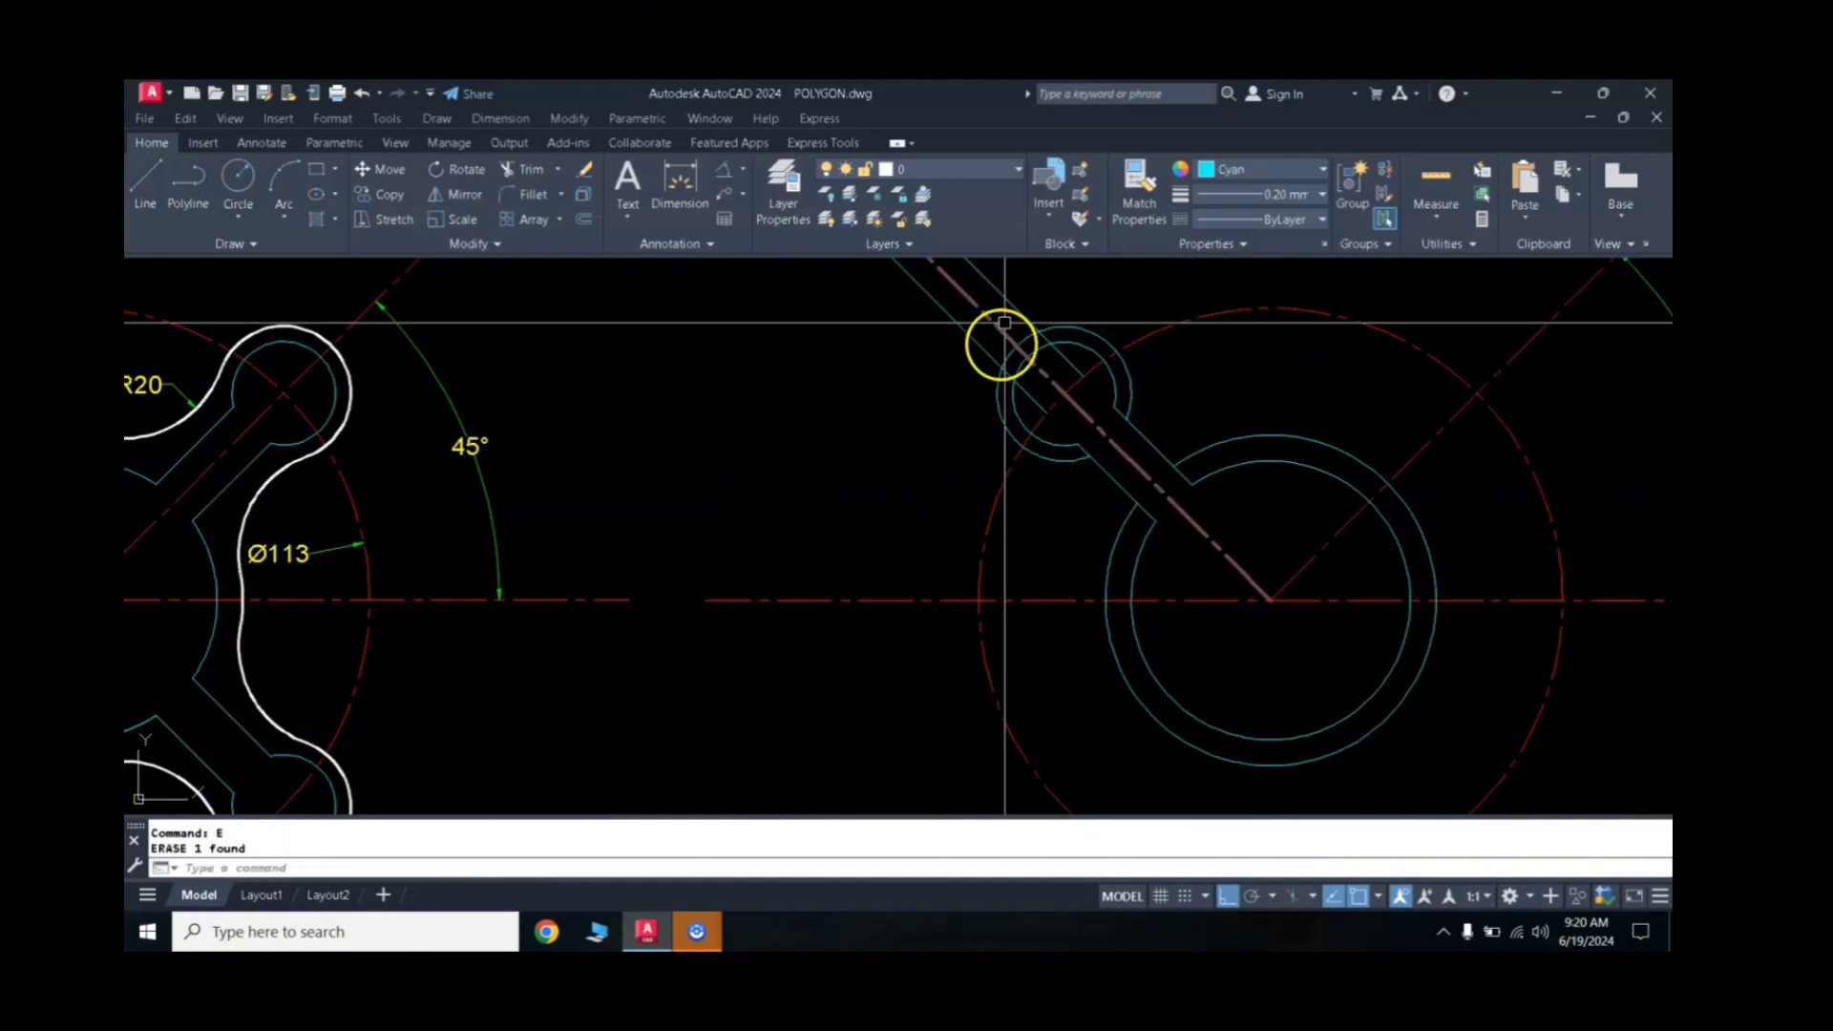
{"action": "left_click", "coordinate": [1008, 309]}
{"action": "left_click", "coordinate": [973, 327]}
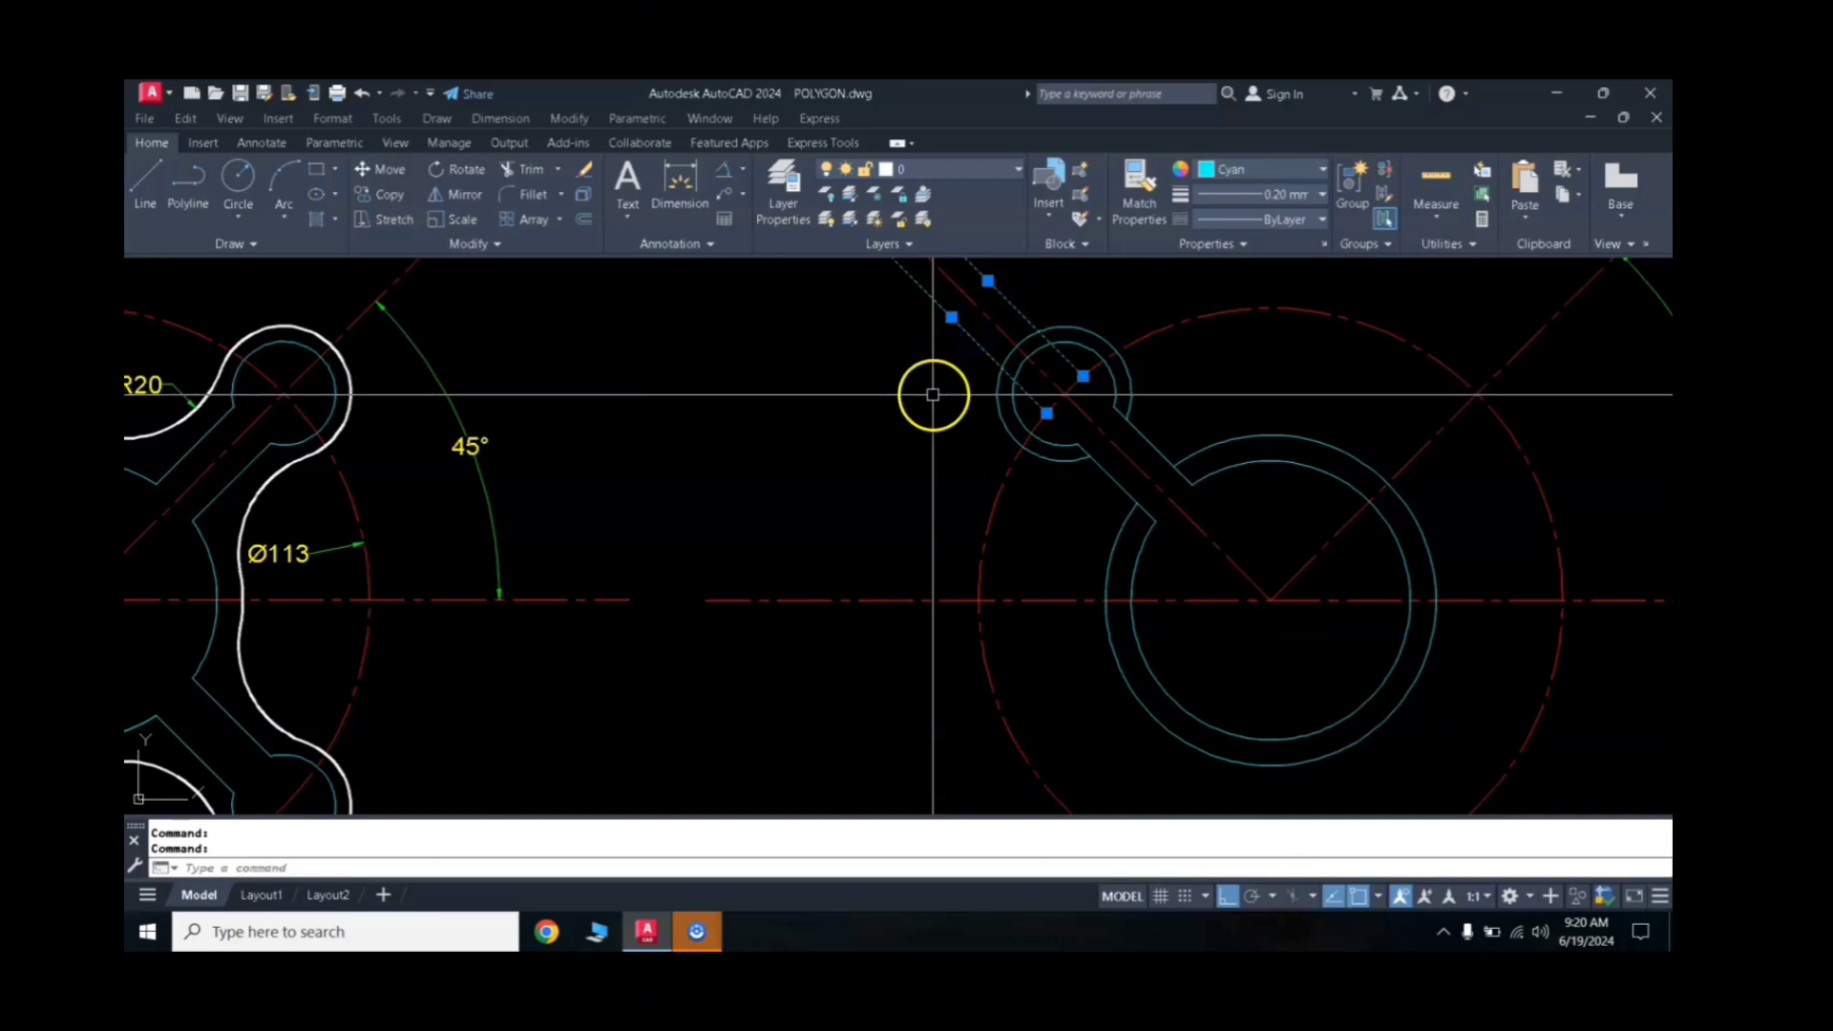
{"action": "type", "text": "e"}
{"action": "key", "text": "Return"}
{"action": "scroll", "coordinate": [998, 502], "scroll_direction": "down", "scroll_amount": 2}
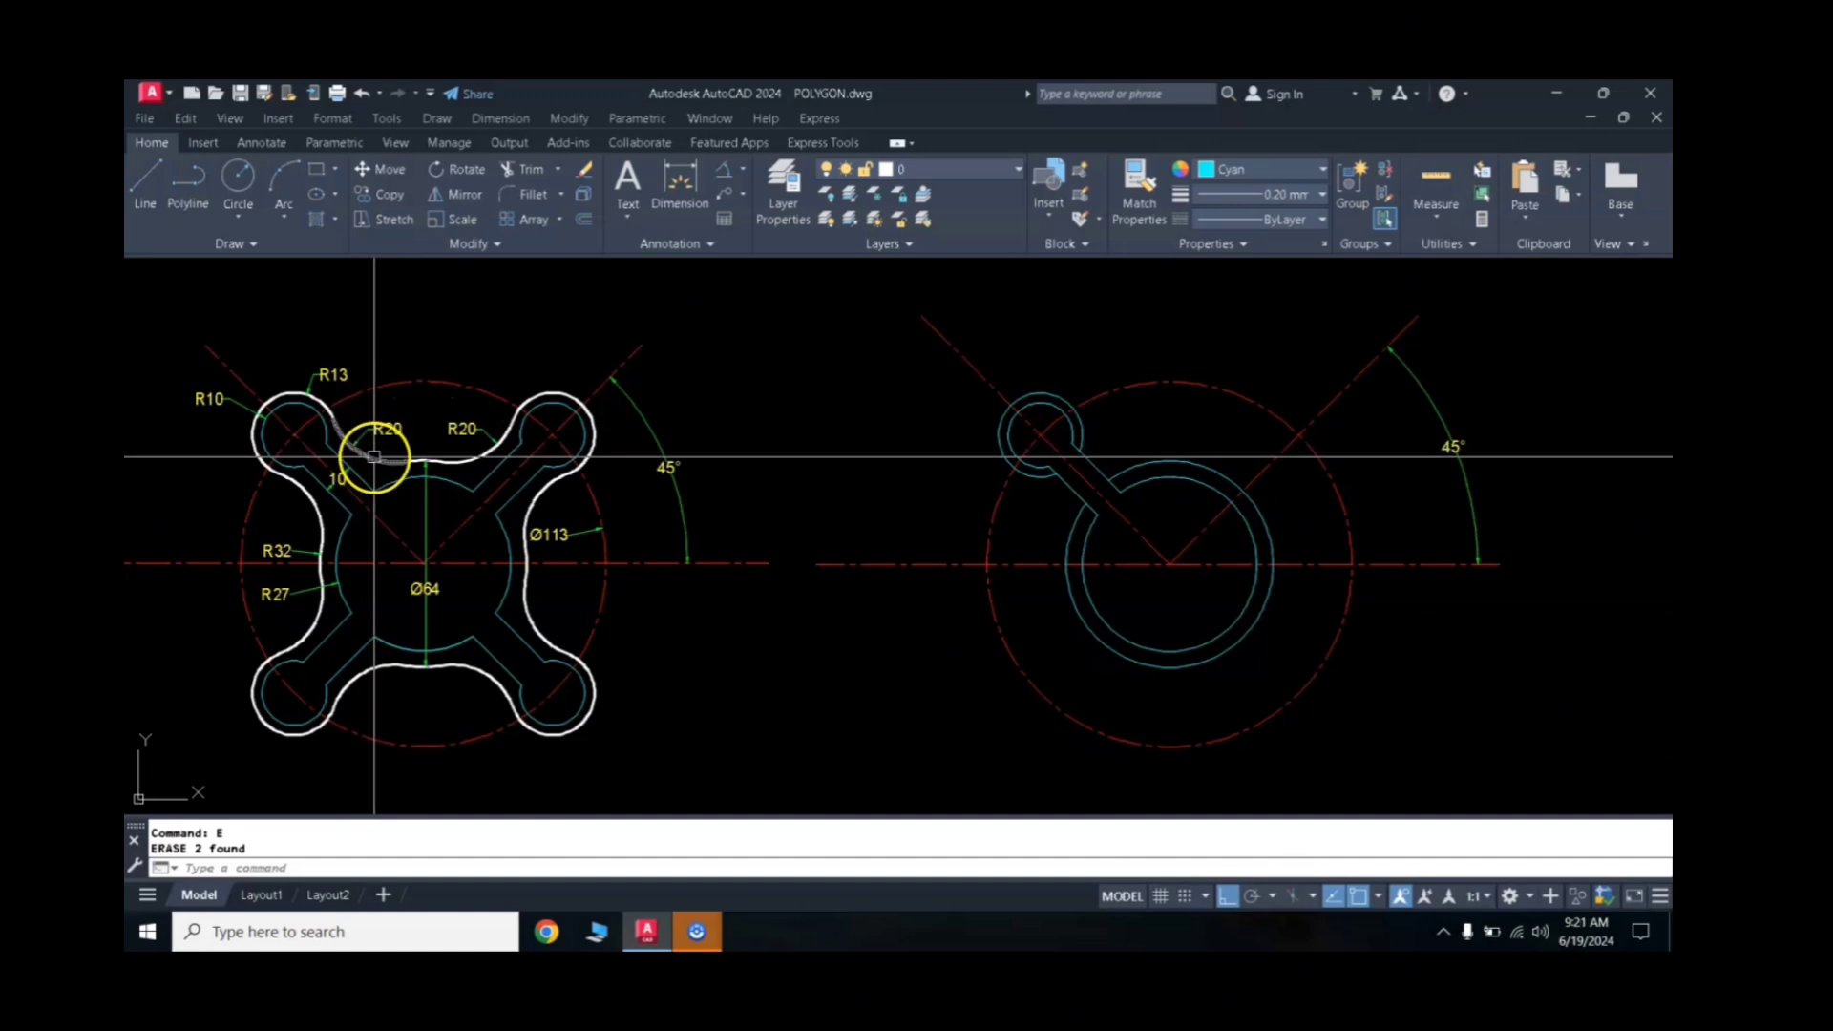
Step: Draw a radius 20 circle tangent to the radius 13 circle and the top of the 64-diameter circle, using the Ttr option
{"action": "left_click", "coordinate": [759, 488]}
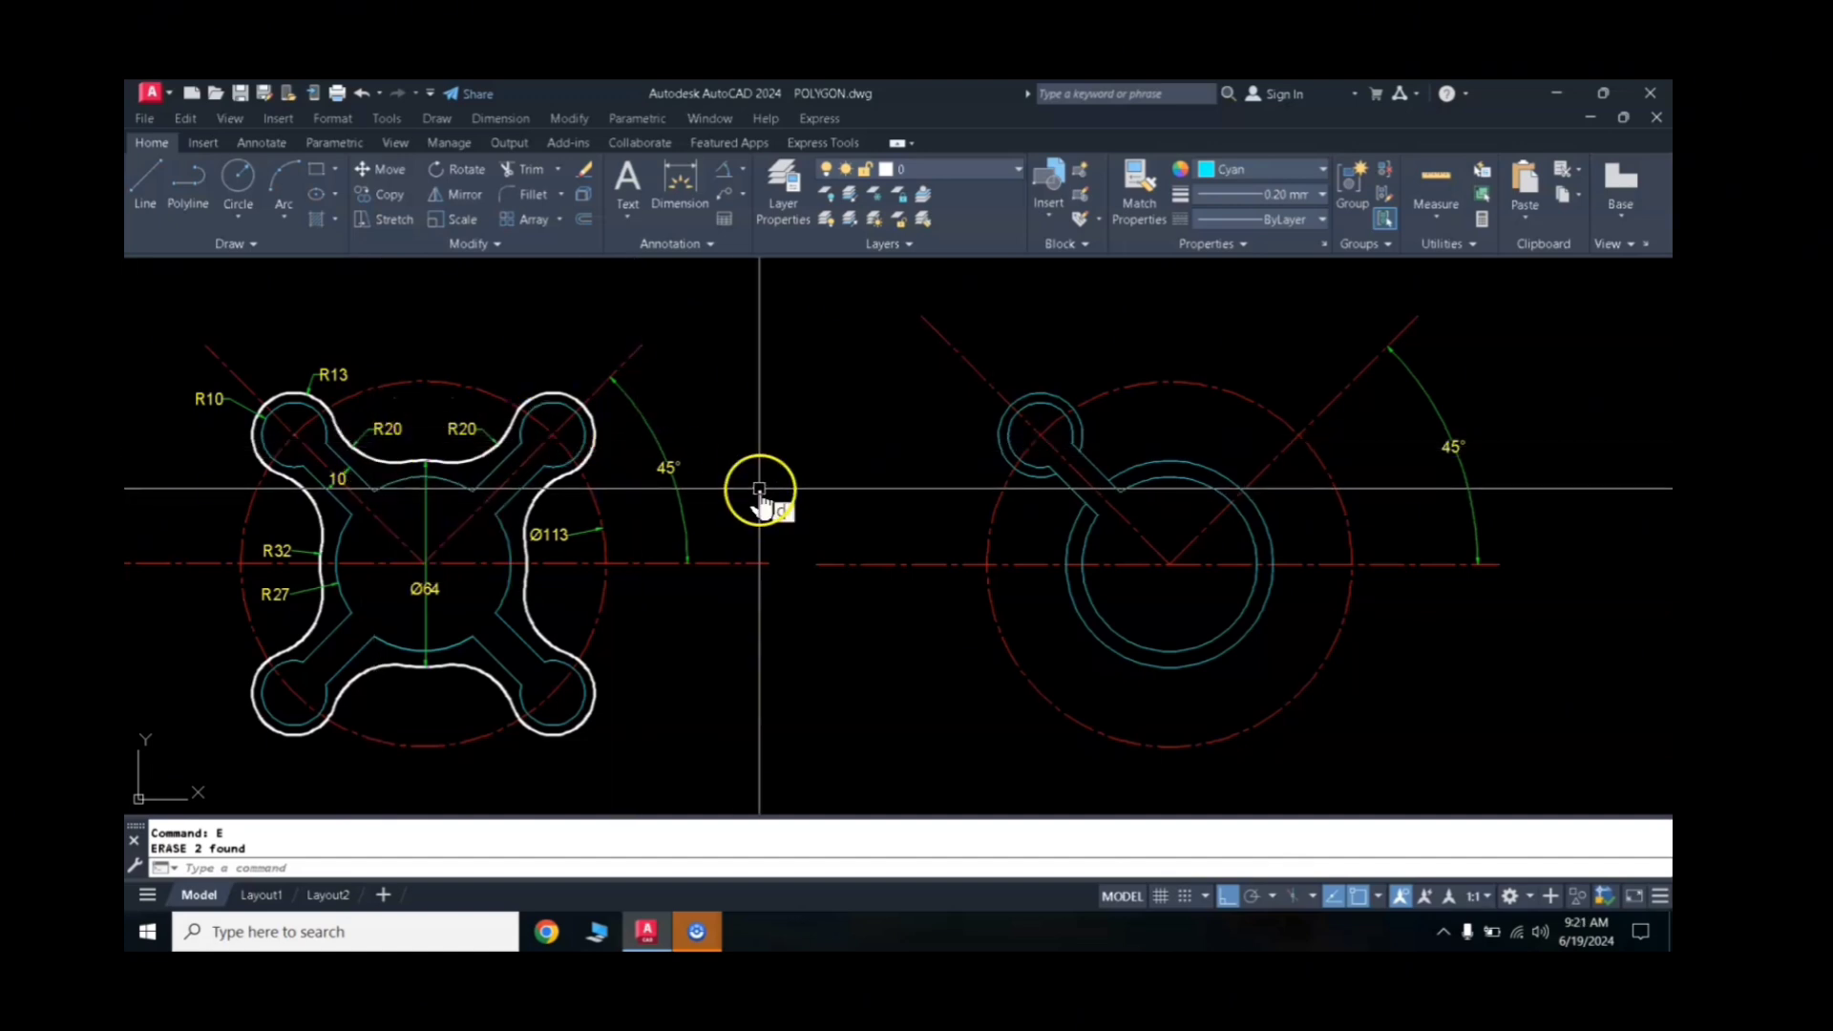
{"action": "type", "text": "c"}
{"action": "key", "text": "Return"}
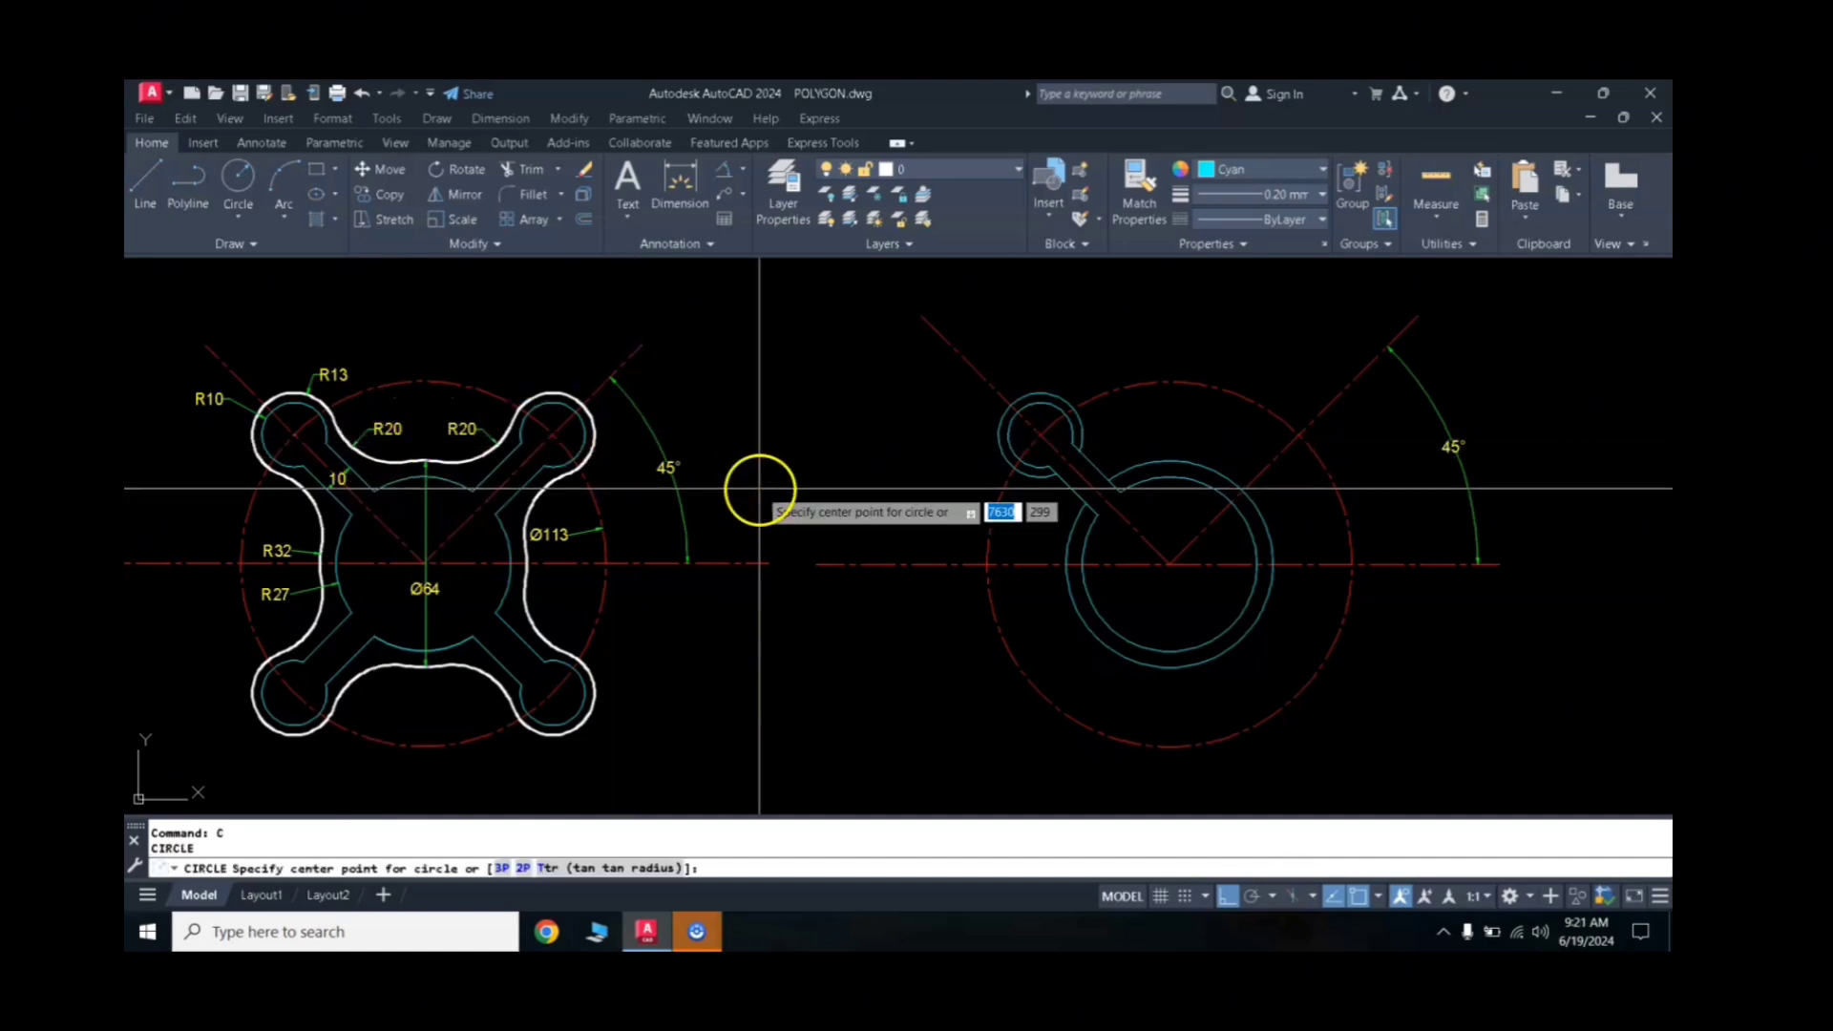
{"action": "left_click", "coordinate": [614, 868]}
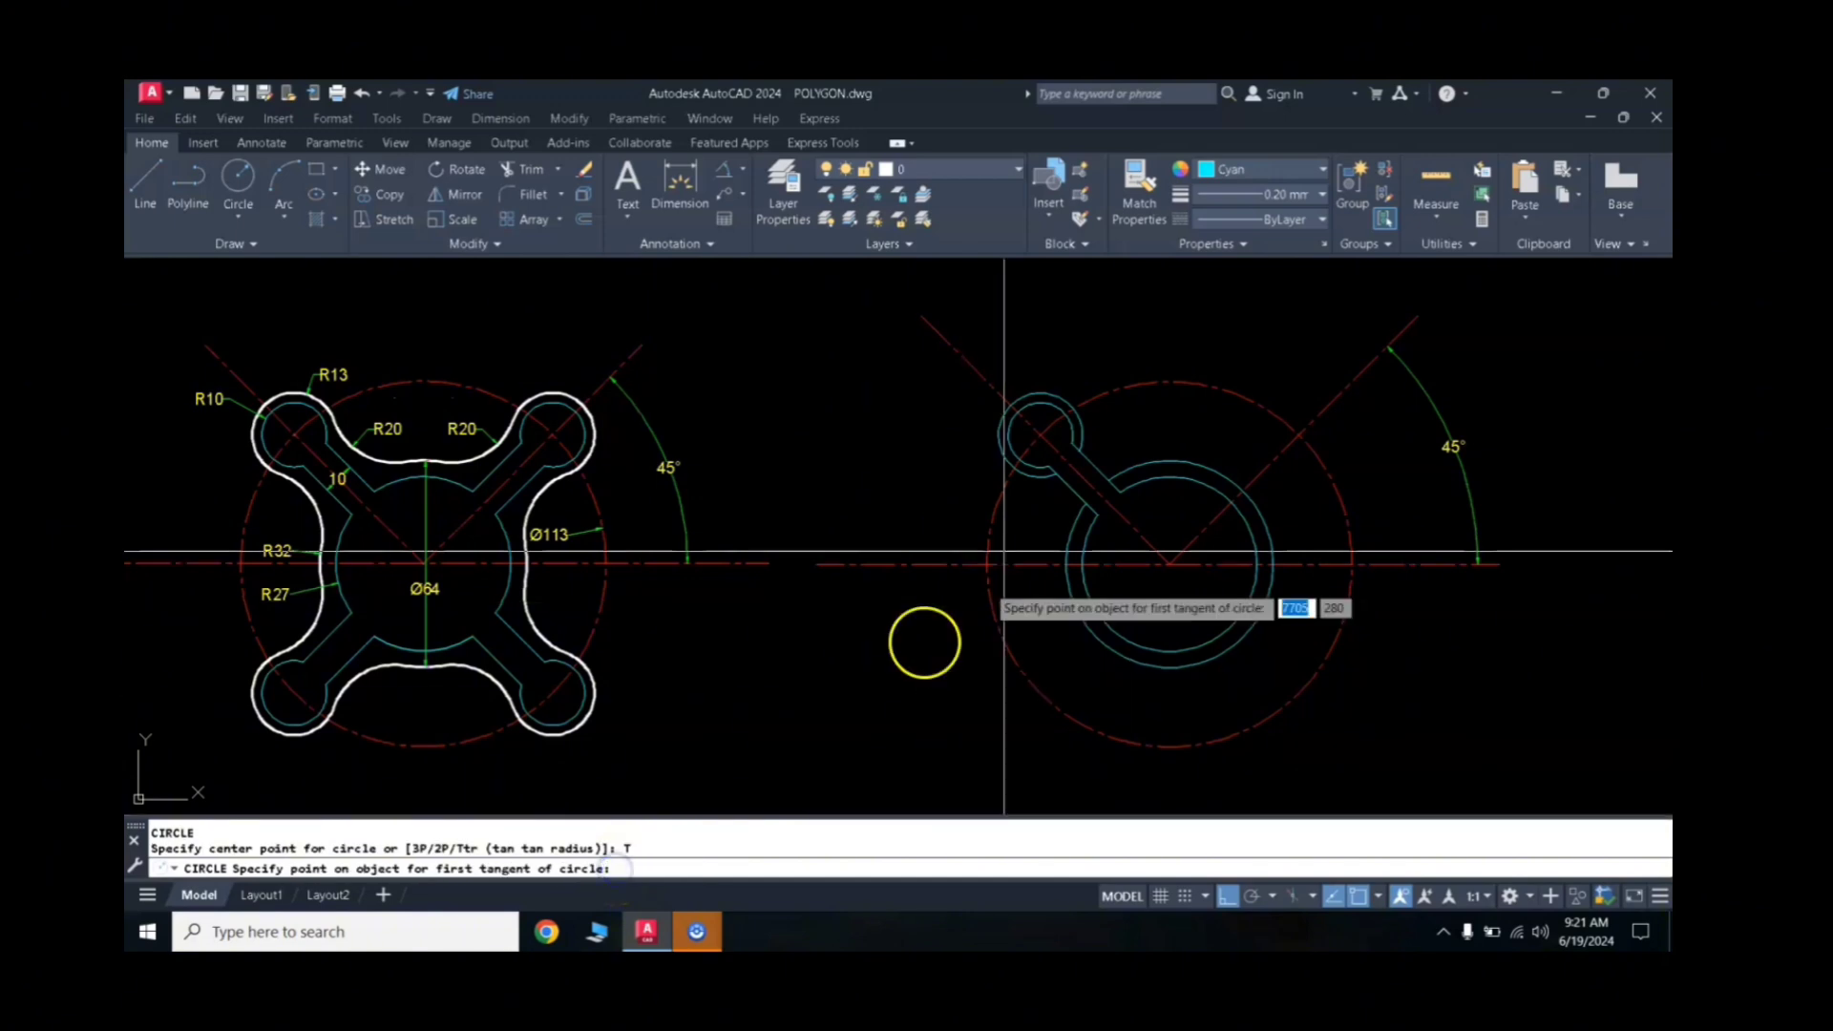
{"action": "left_click", "coordinate": [1081, 435]}
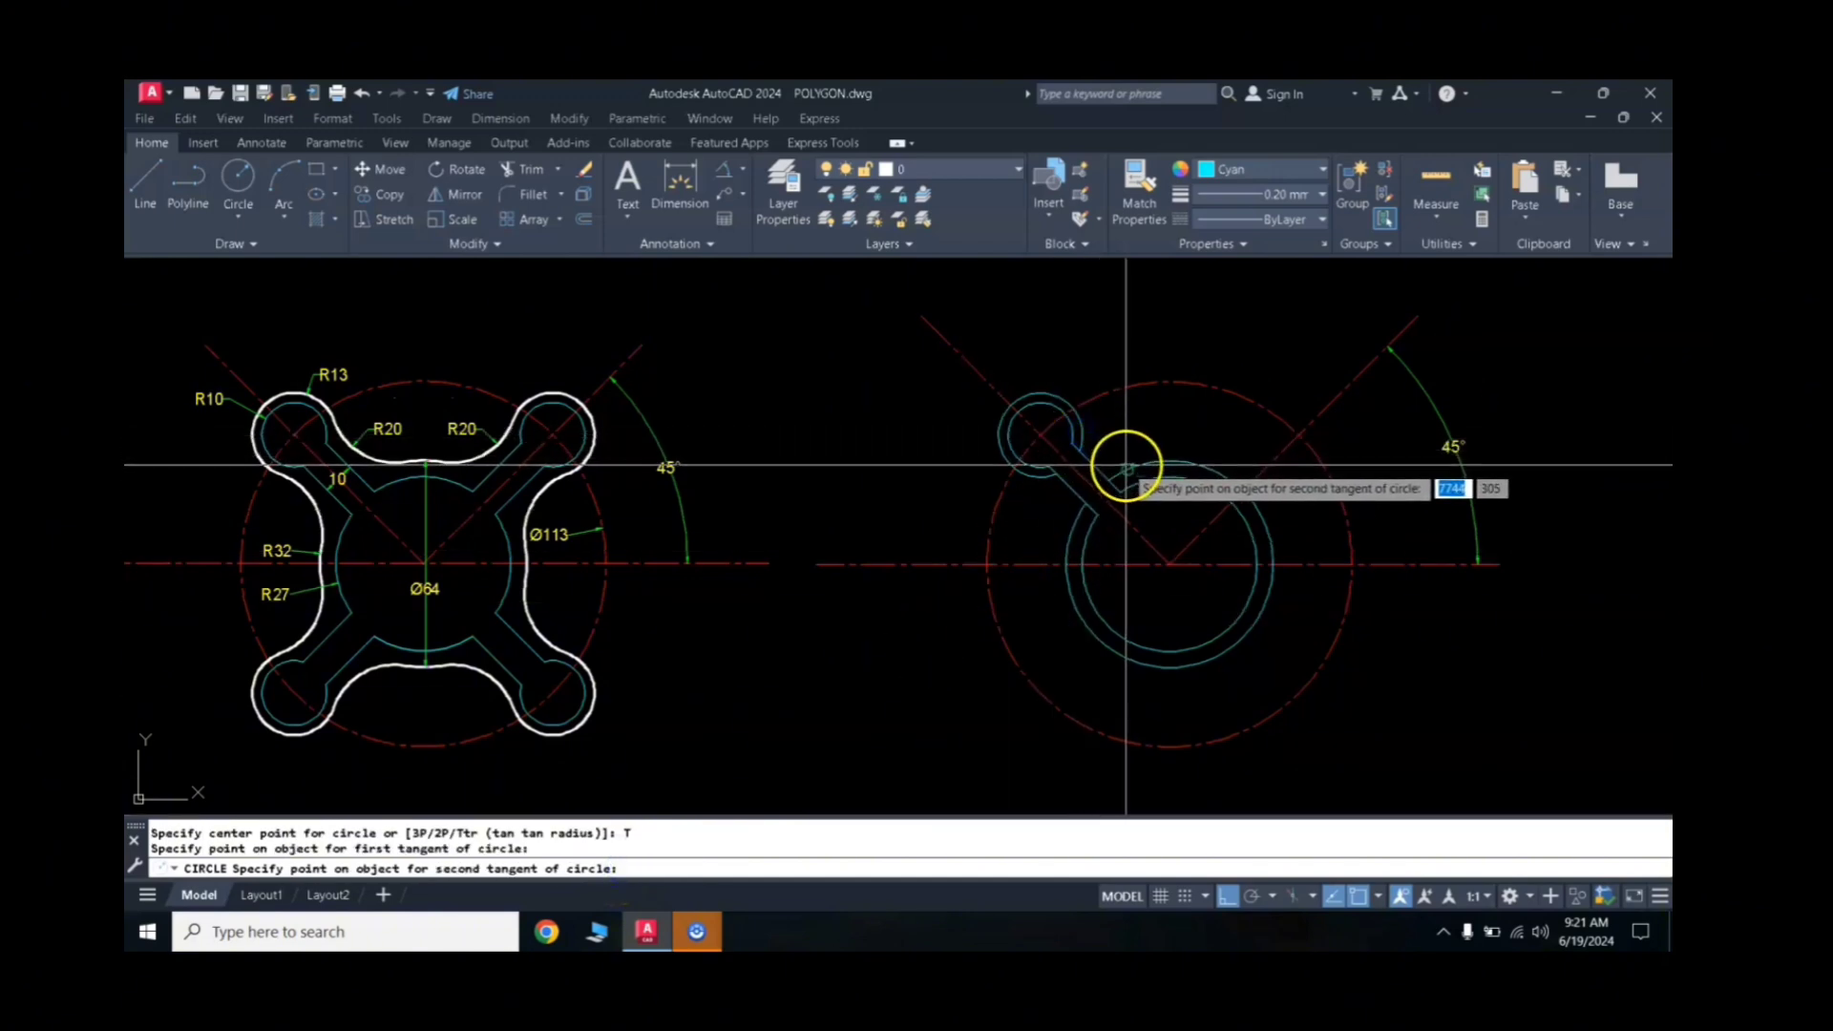
{"action": "left_click", "coordinate": [990, 448]}
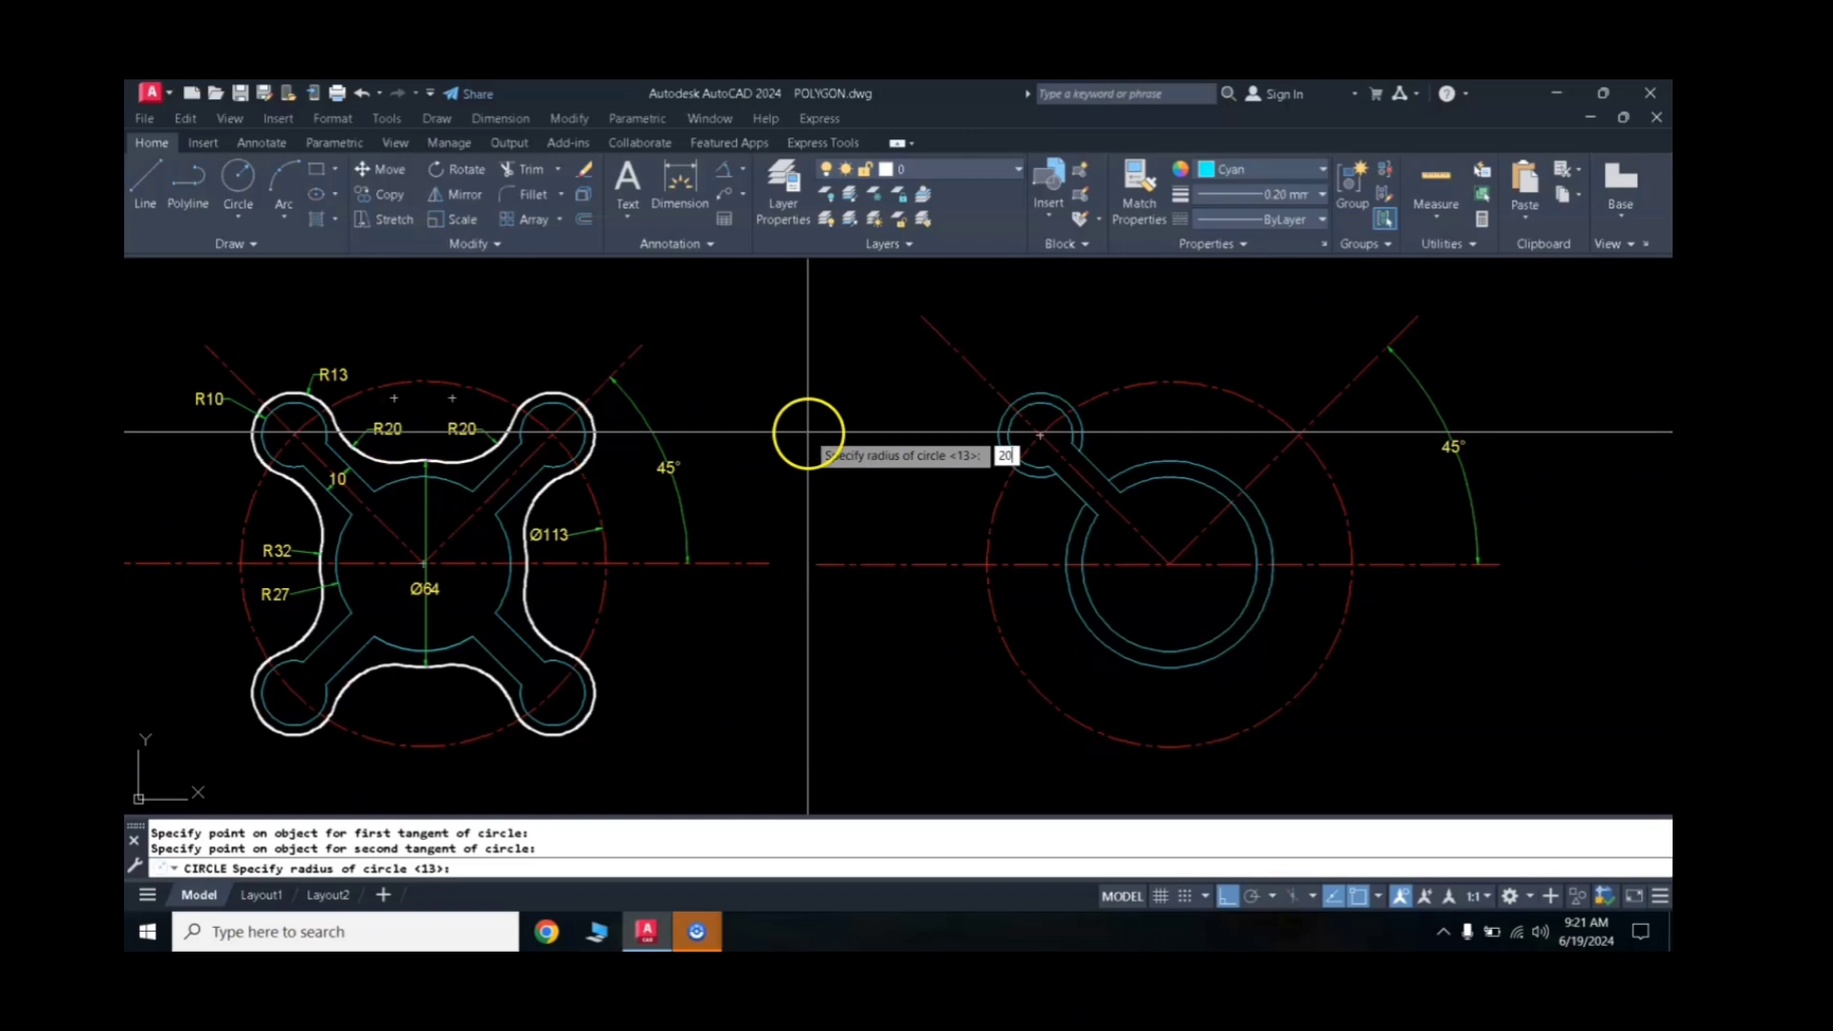
{"action": "type", "text": "20"}
{"action": "key", "text": "Return"}
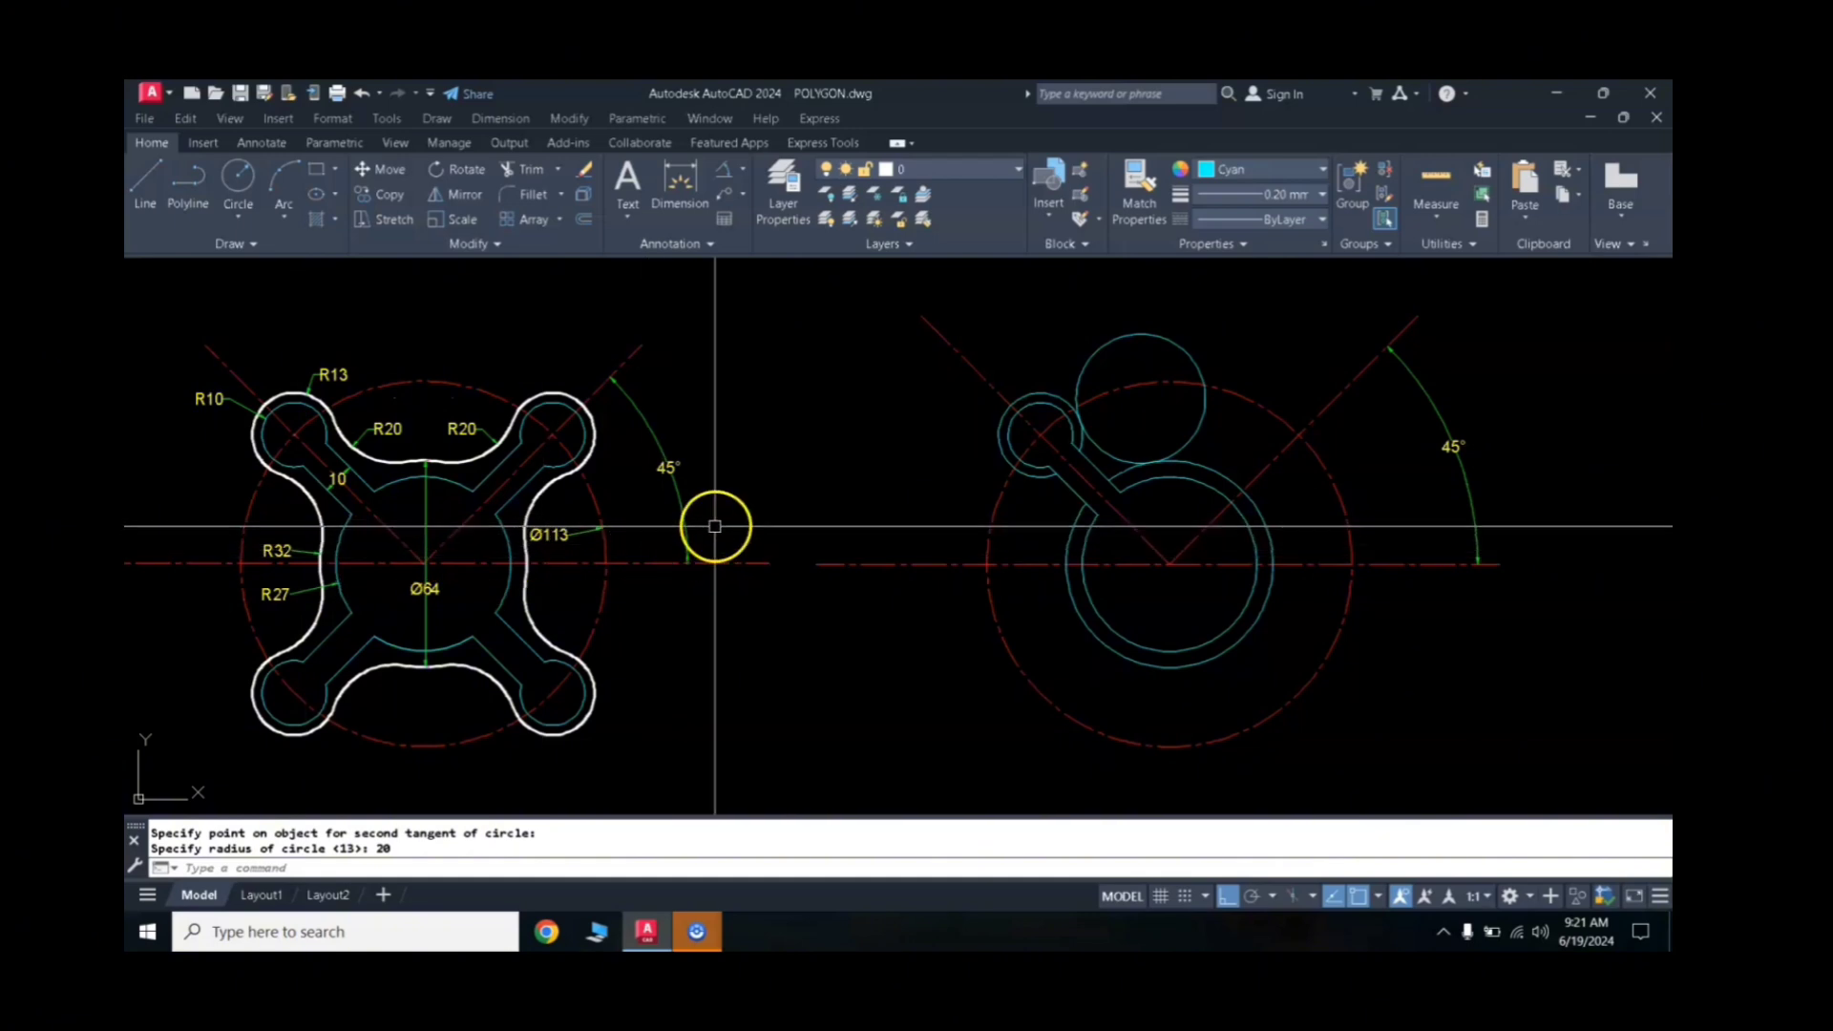
Step: Draw a radius 20 circle tangent to the underside of the radius 13 circle and the 64-diameter circle's left side, using the Ttr option
{"action": "type", "text": "c"}
{"action": "key", "text": "Return"}
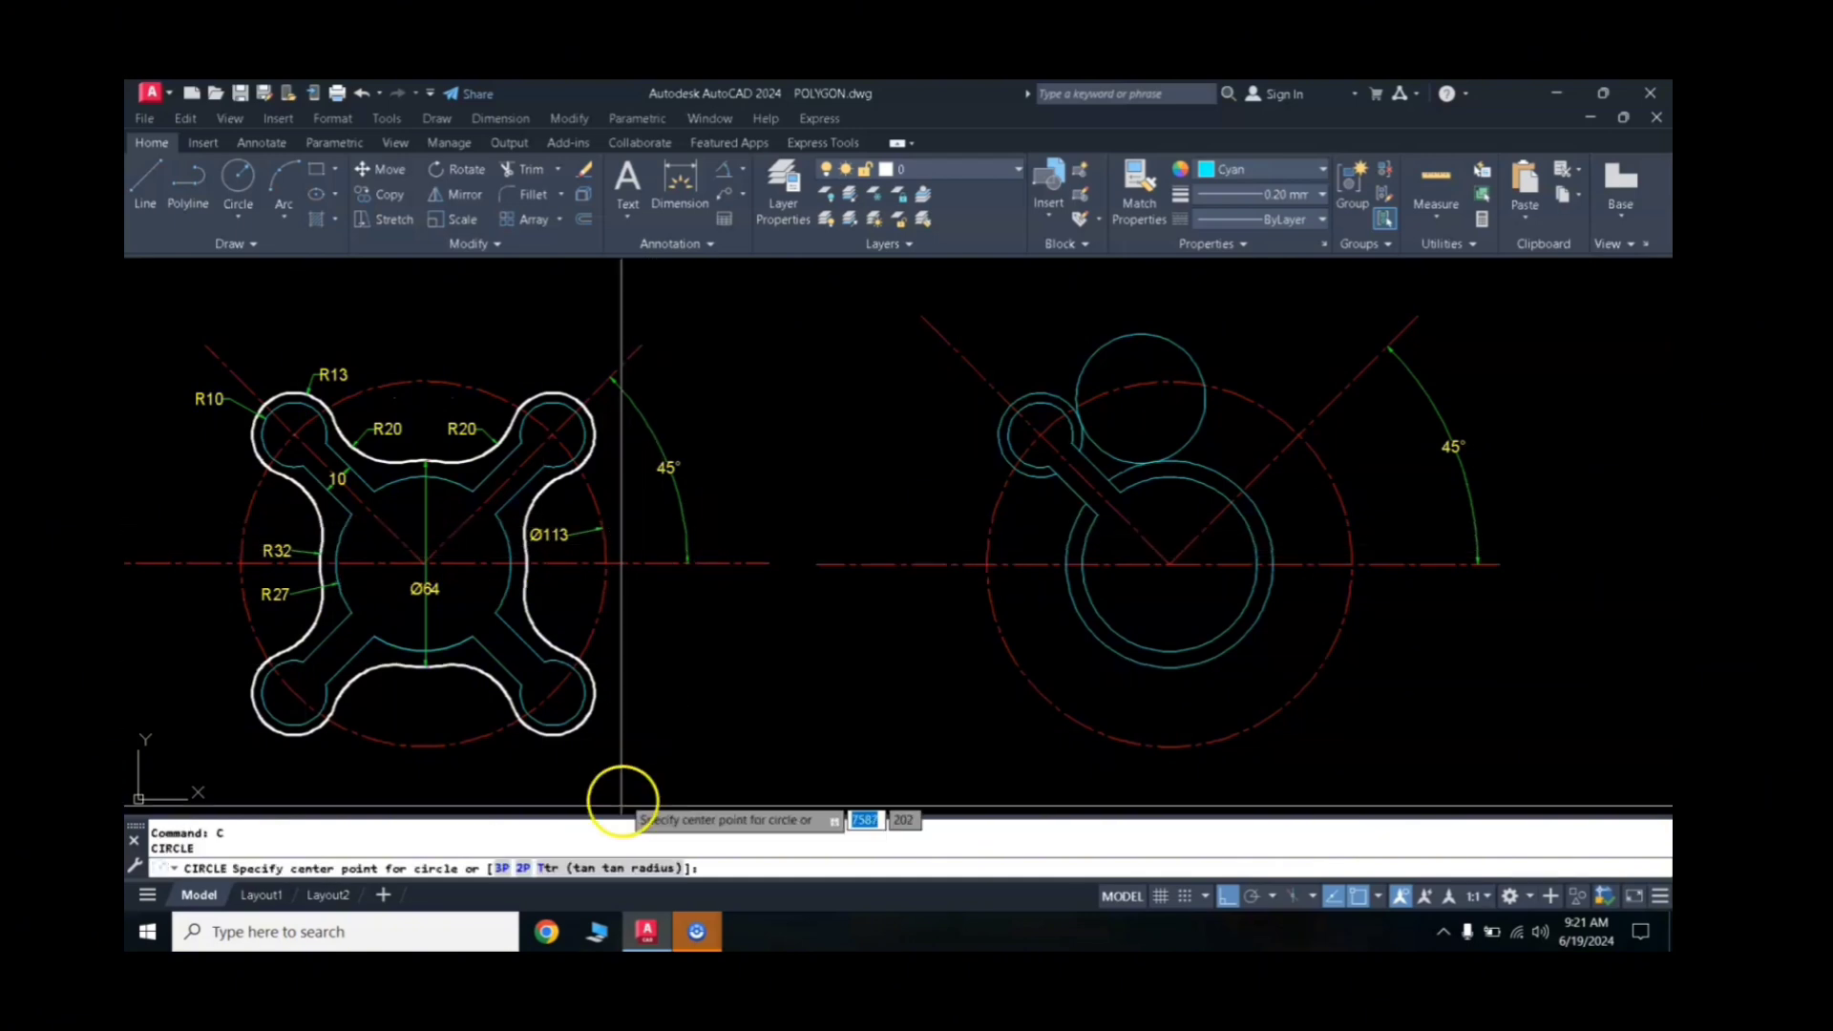
{"action": "left_click", "coordinate": [627, 867]}
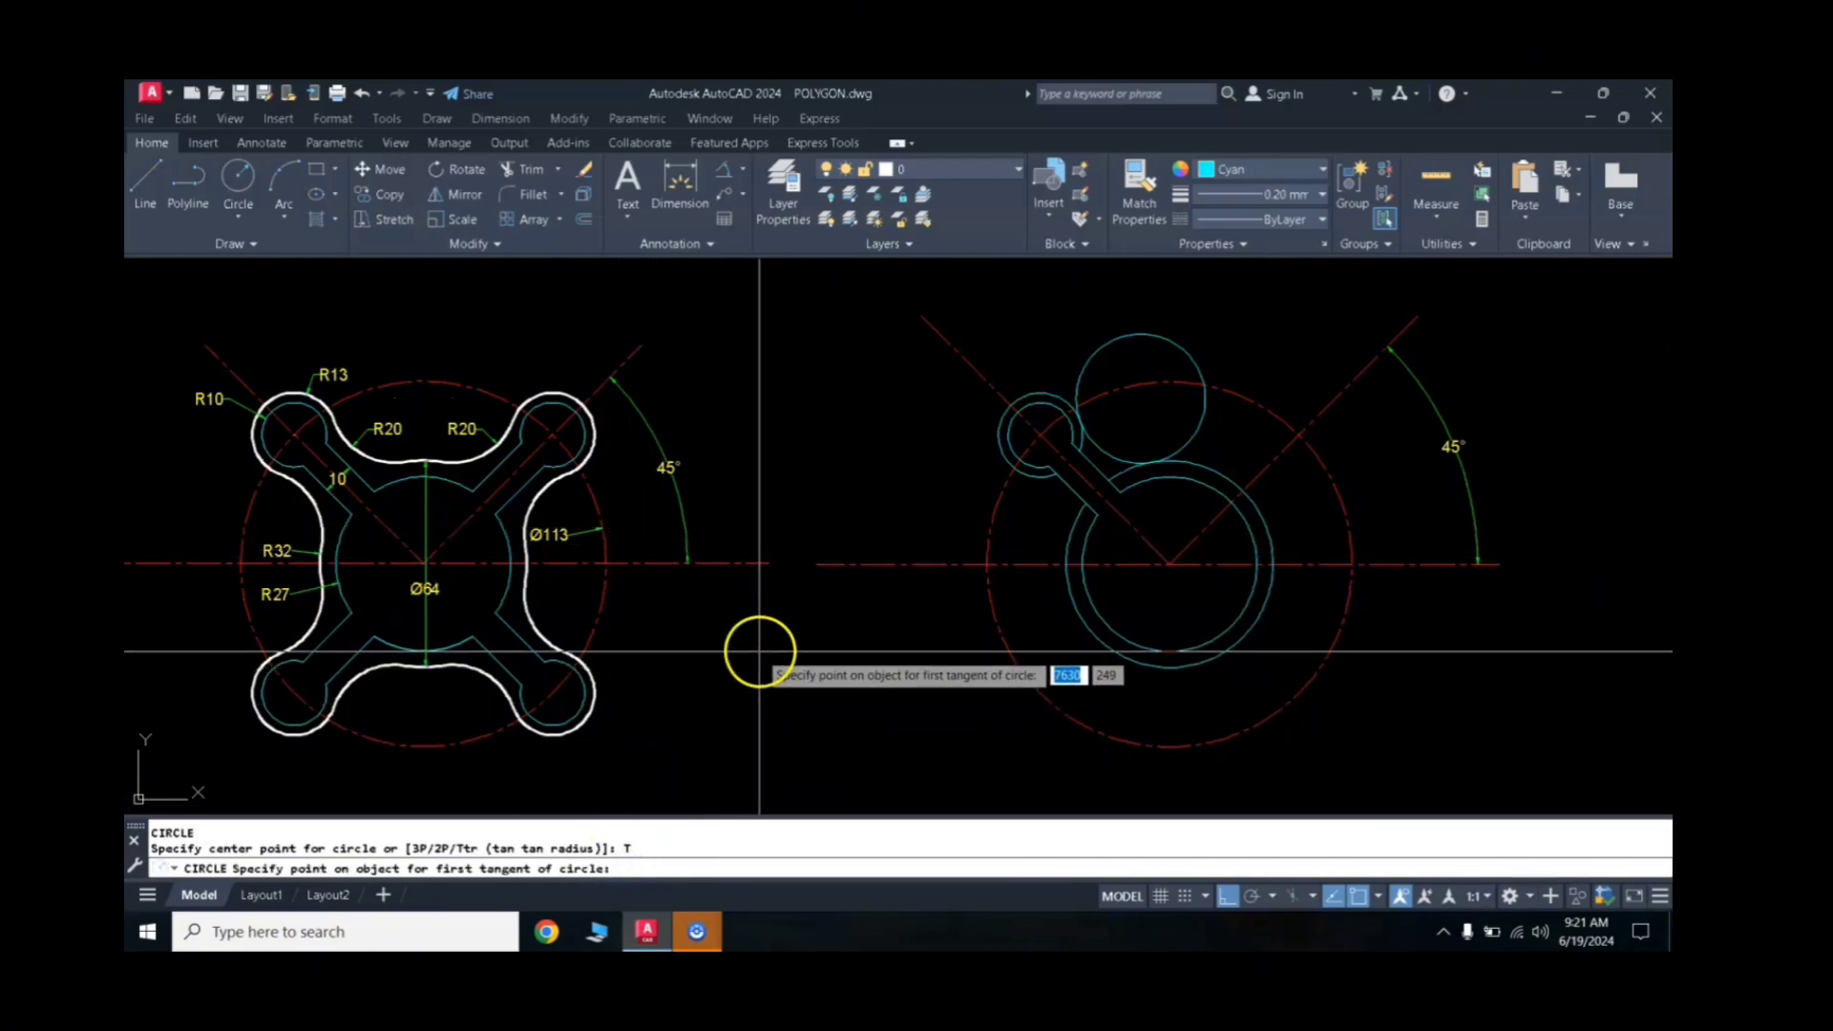
{"action": "left_click", "coordinate": [1045, 491]}
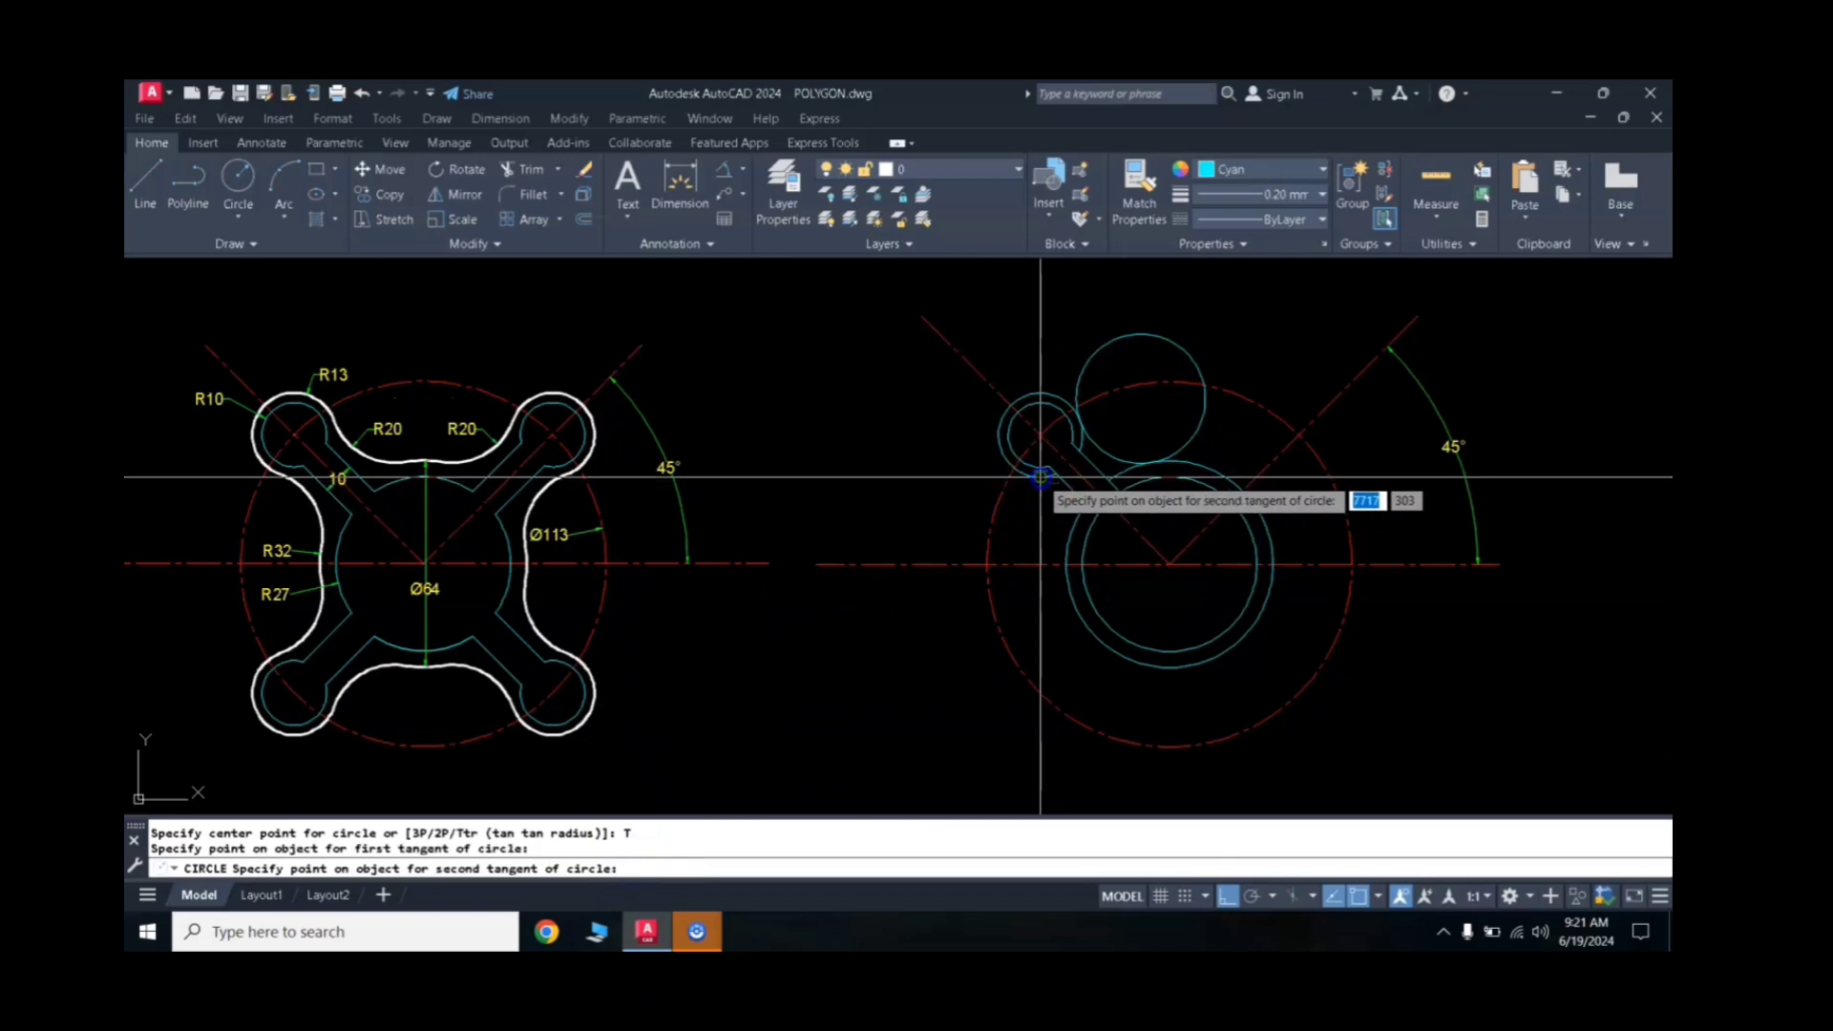
{"action": "left_click", "coordinate": [1066, 525]}
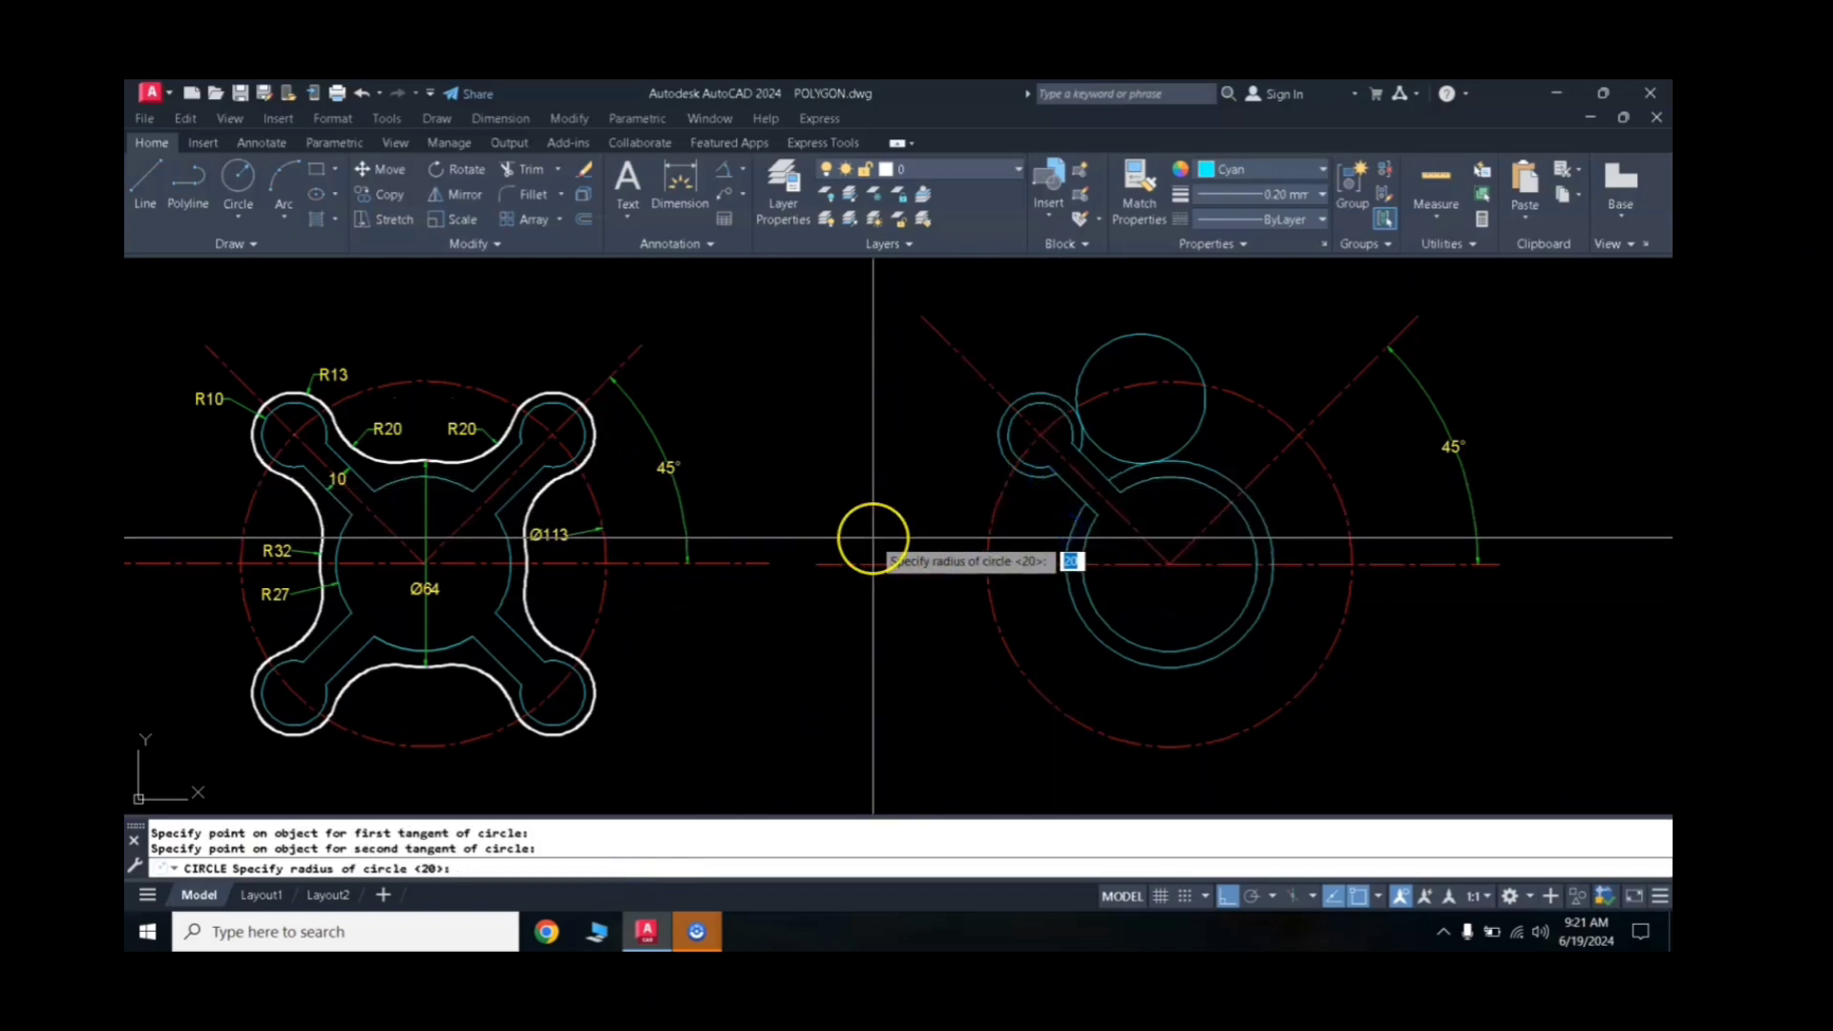
{"action": "key", "text": "Return"}
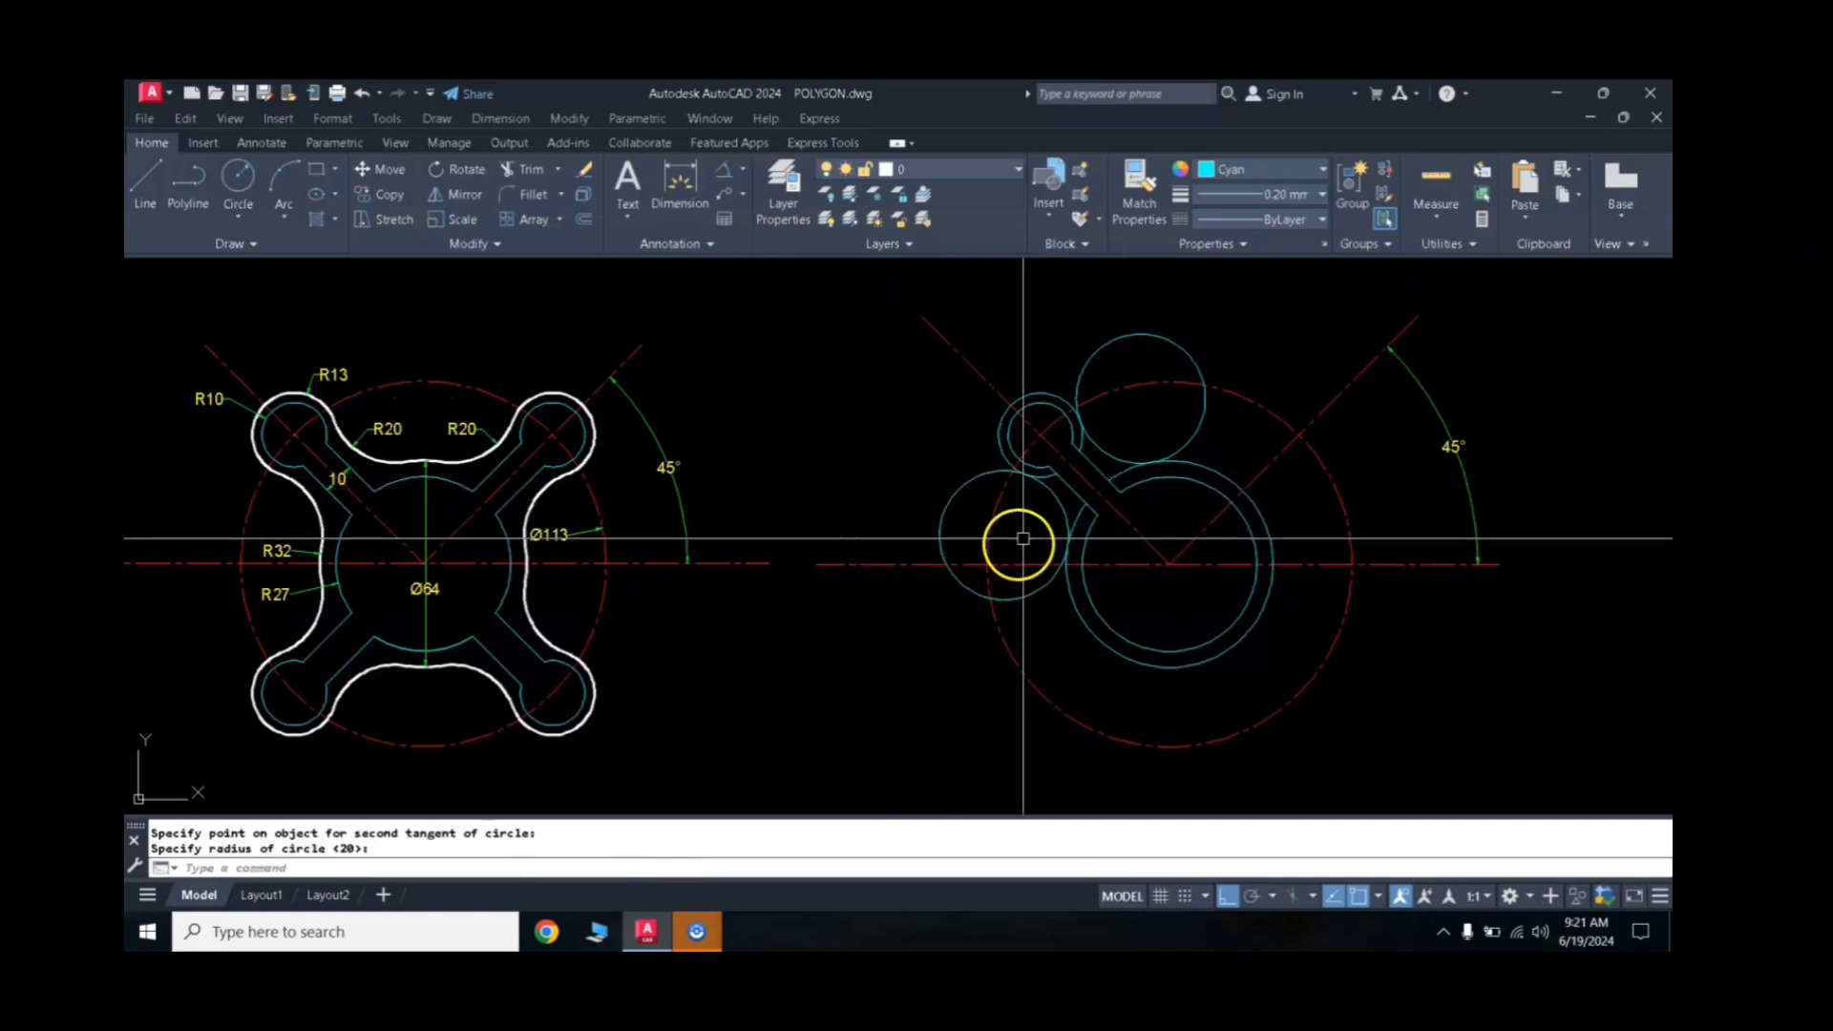
Step: Trim both radius 20 circles against the radius 13 and 64-diameter circles, keeping only the concave arcs that join them
{"action": "left_click", "coordinate": [998, 447]}
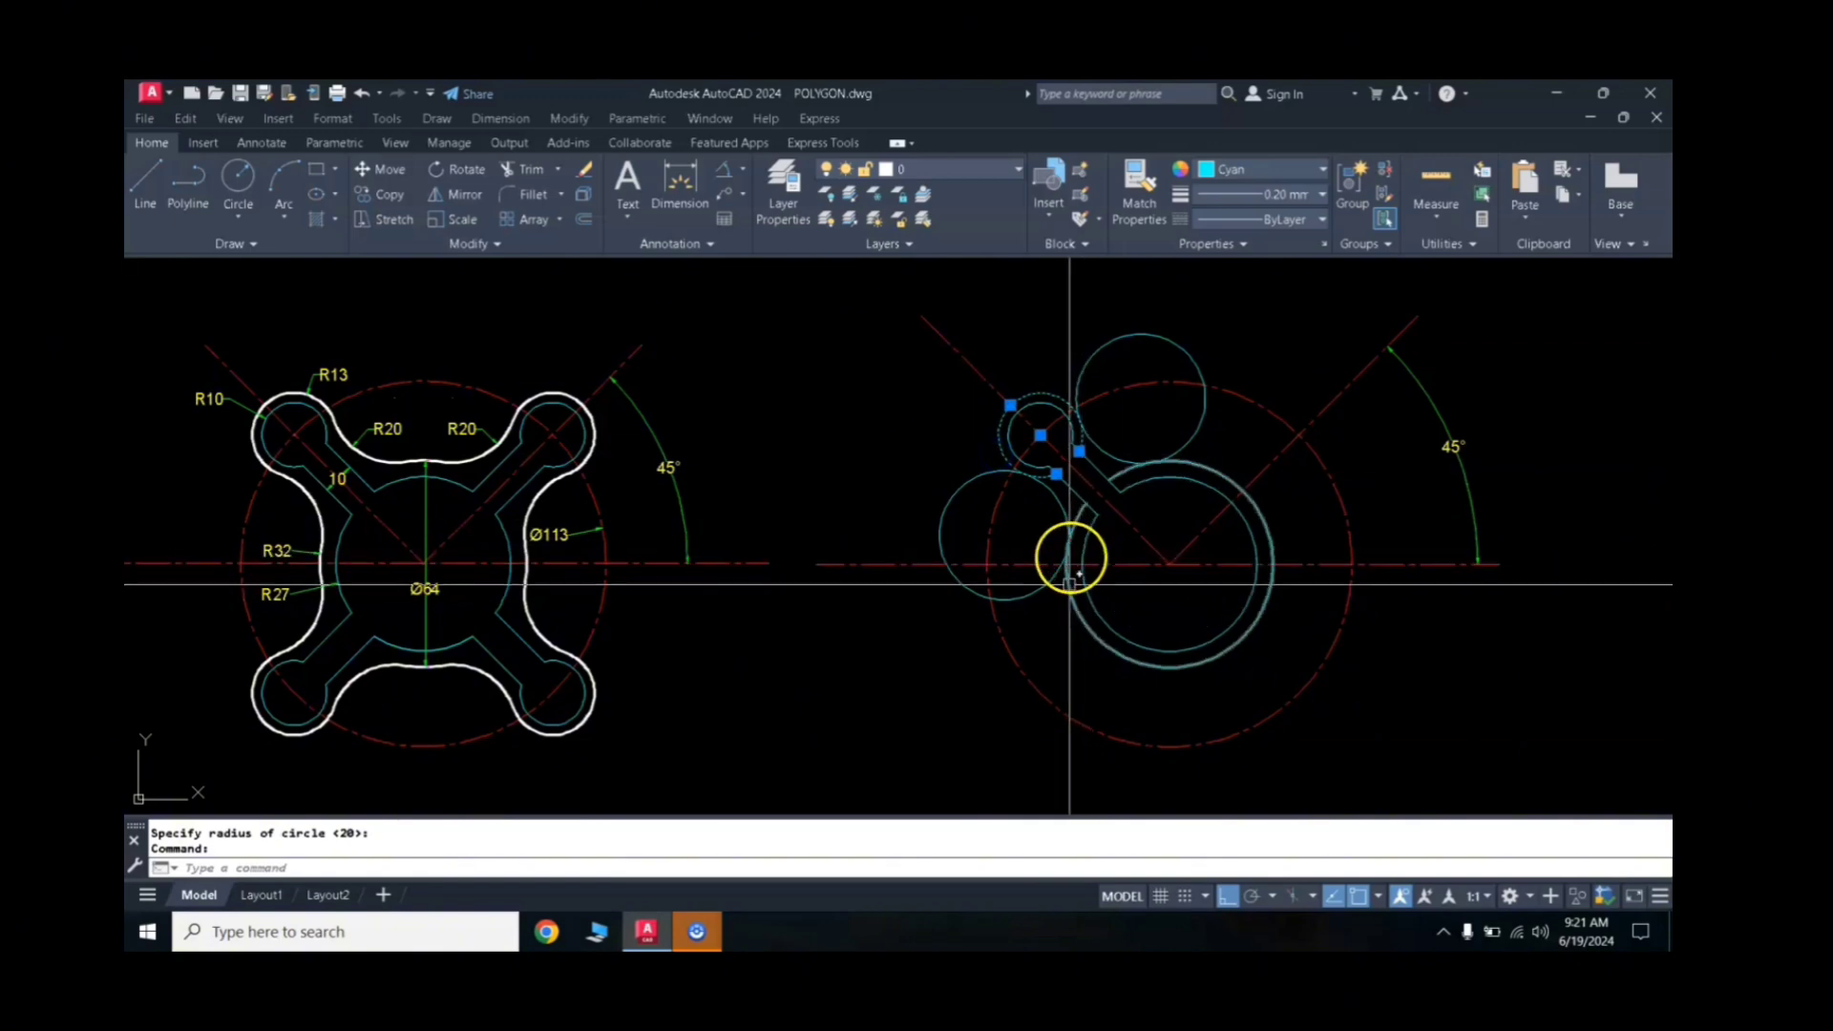
{"action": "left_click", "coordinate": [1070, 597]}
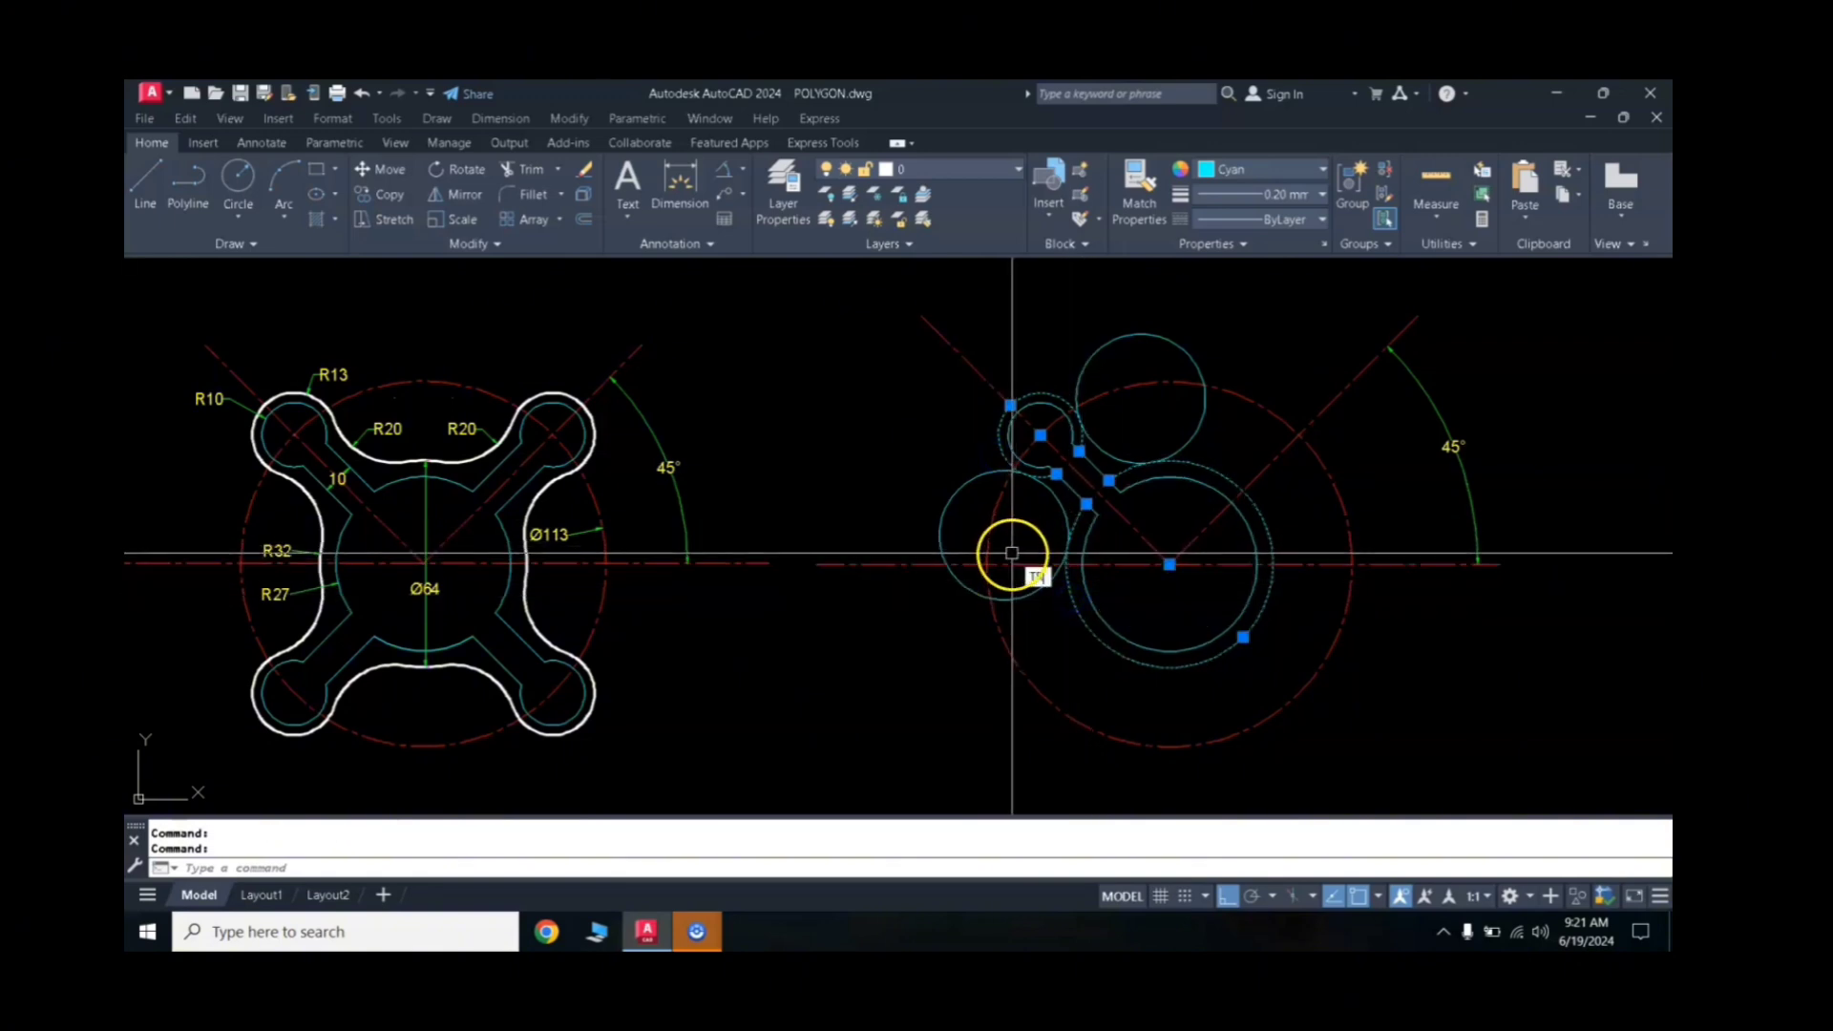
{"action": "key", "text": "Return"}
{"action": "left_click", "coordinate": [957, 499]}
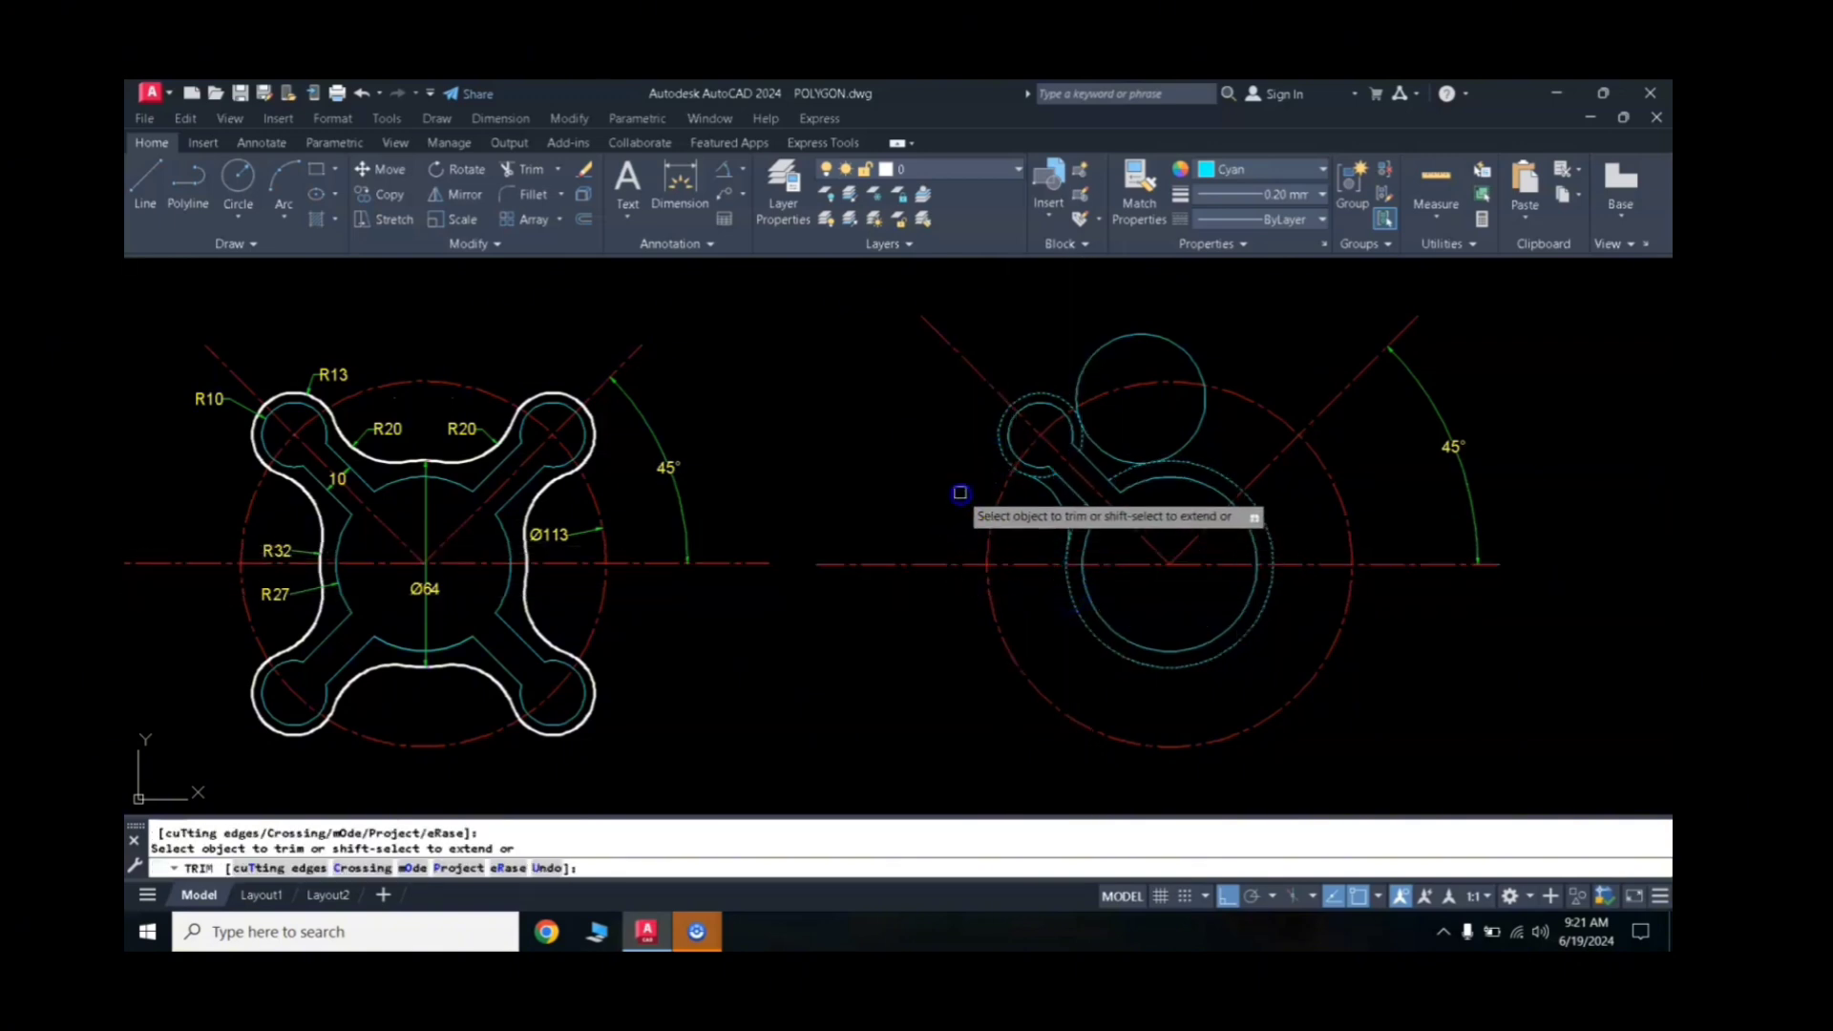
{"action": "left_click", "coordinate": [1128, 341]}
{"action": "key", "text": "Return"}
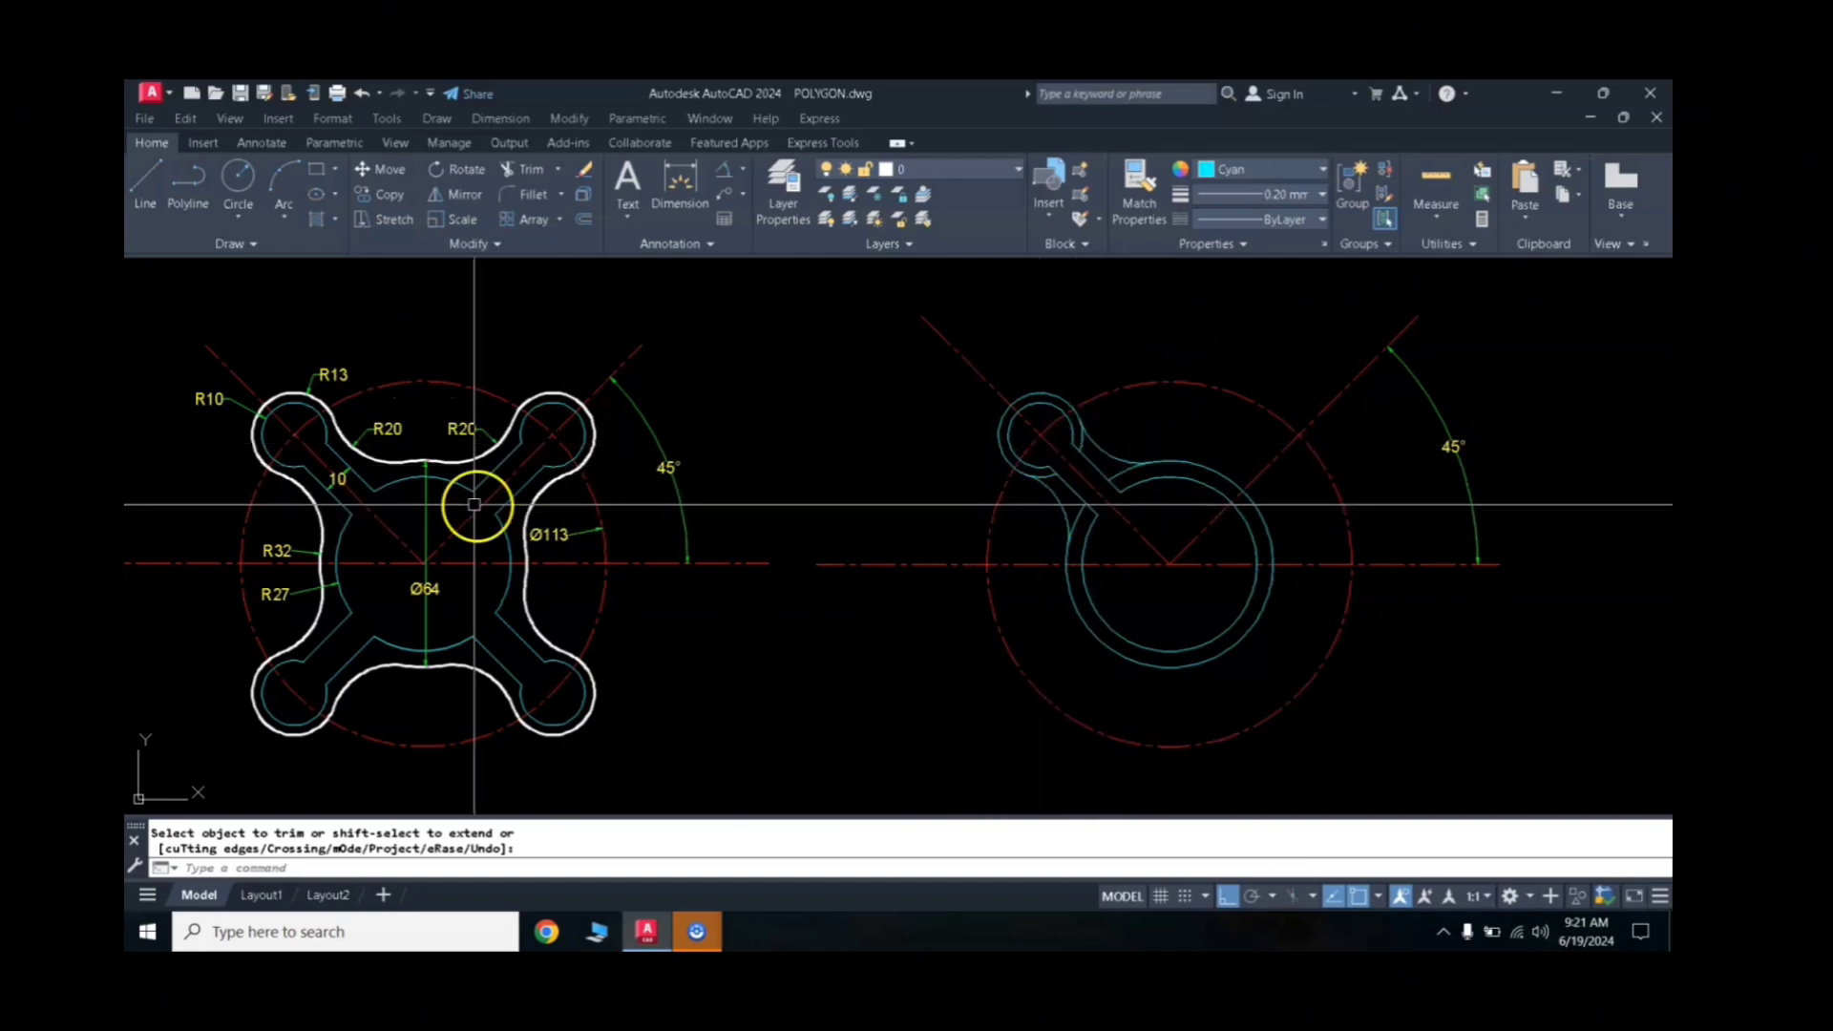
Step: Trim the parts of the radius 13 circle and 64-diameter circle that cross the arm between the two radius 20 arcs
{"action": "left_click", "coordinate": [1086, 459]}
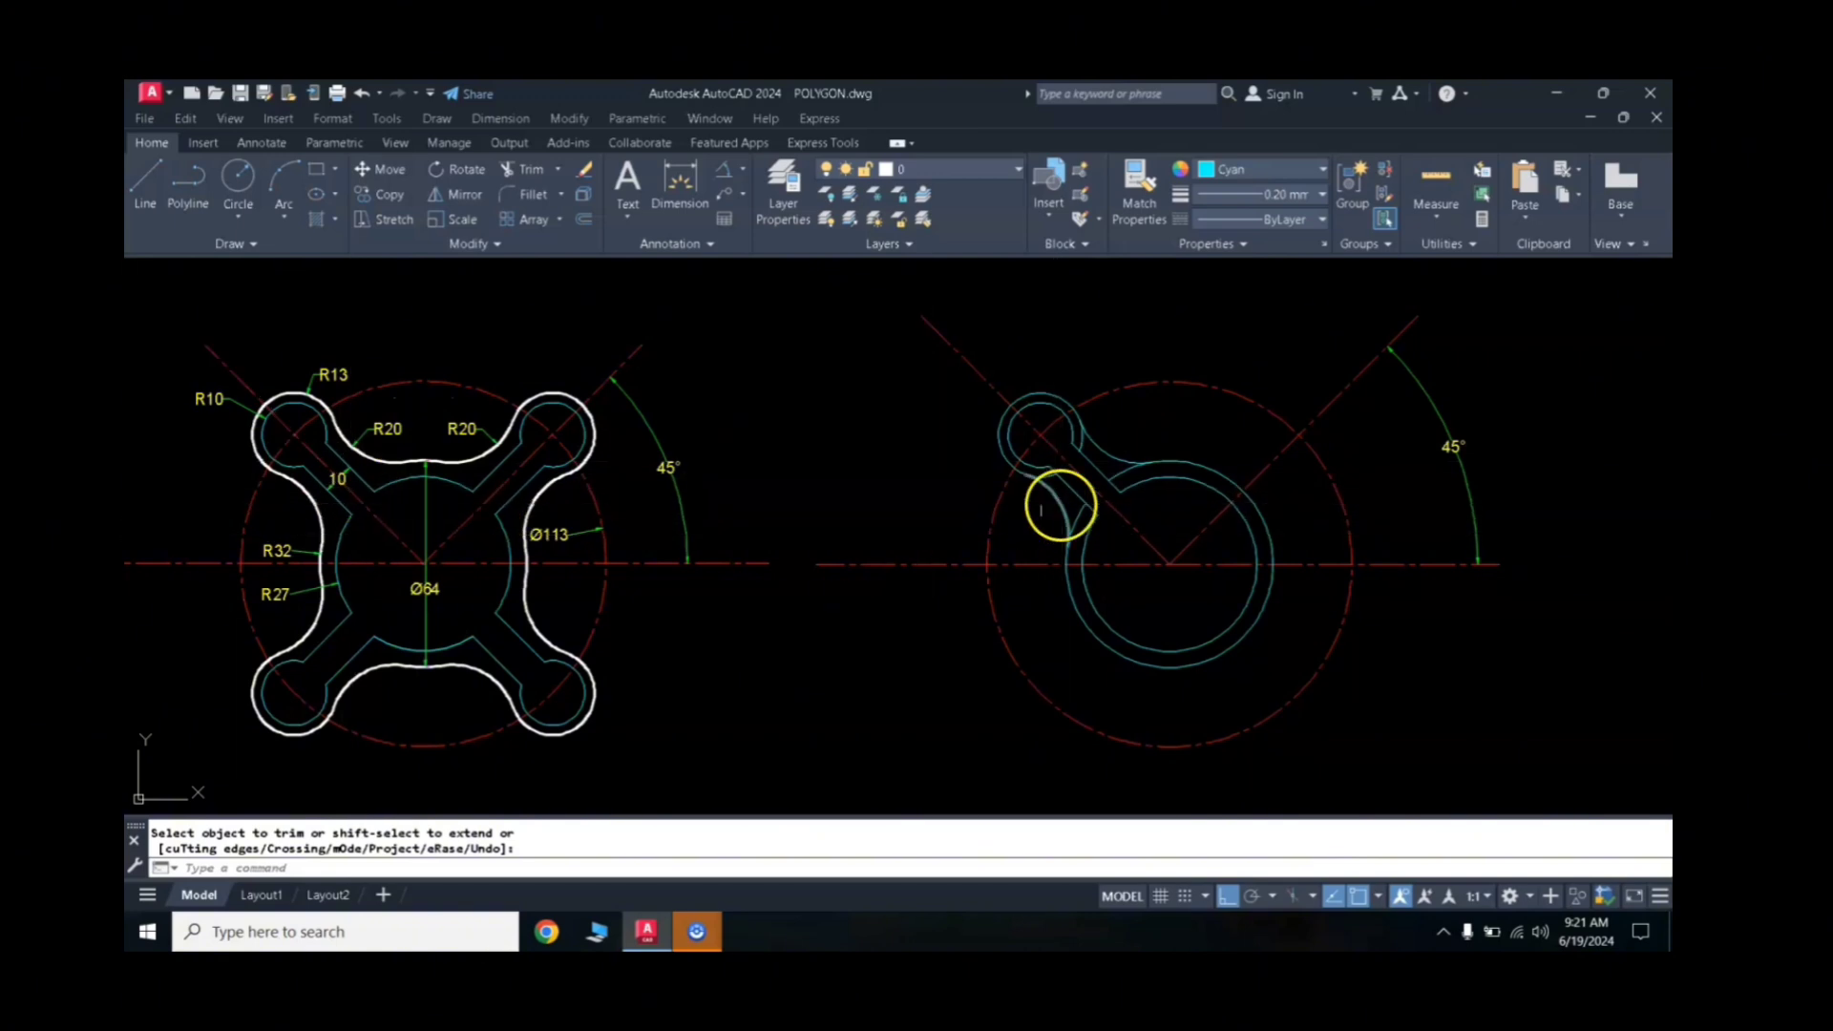
{"action": "key", "text": "Return"}
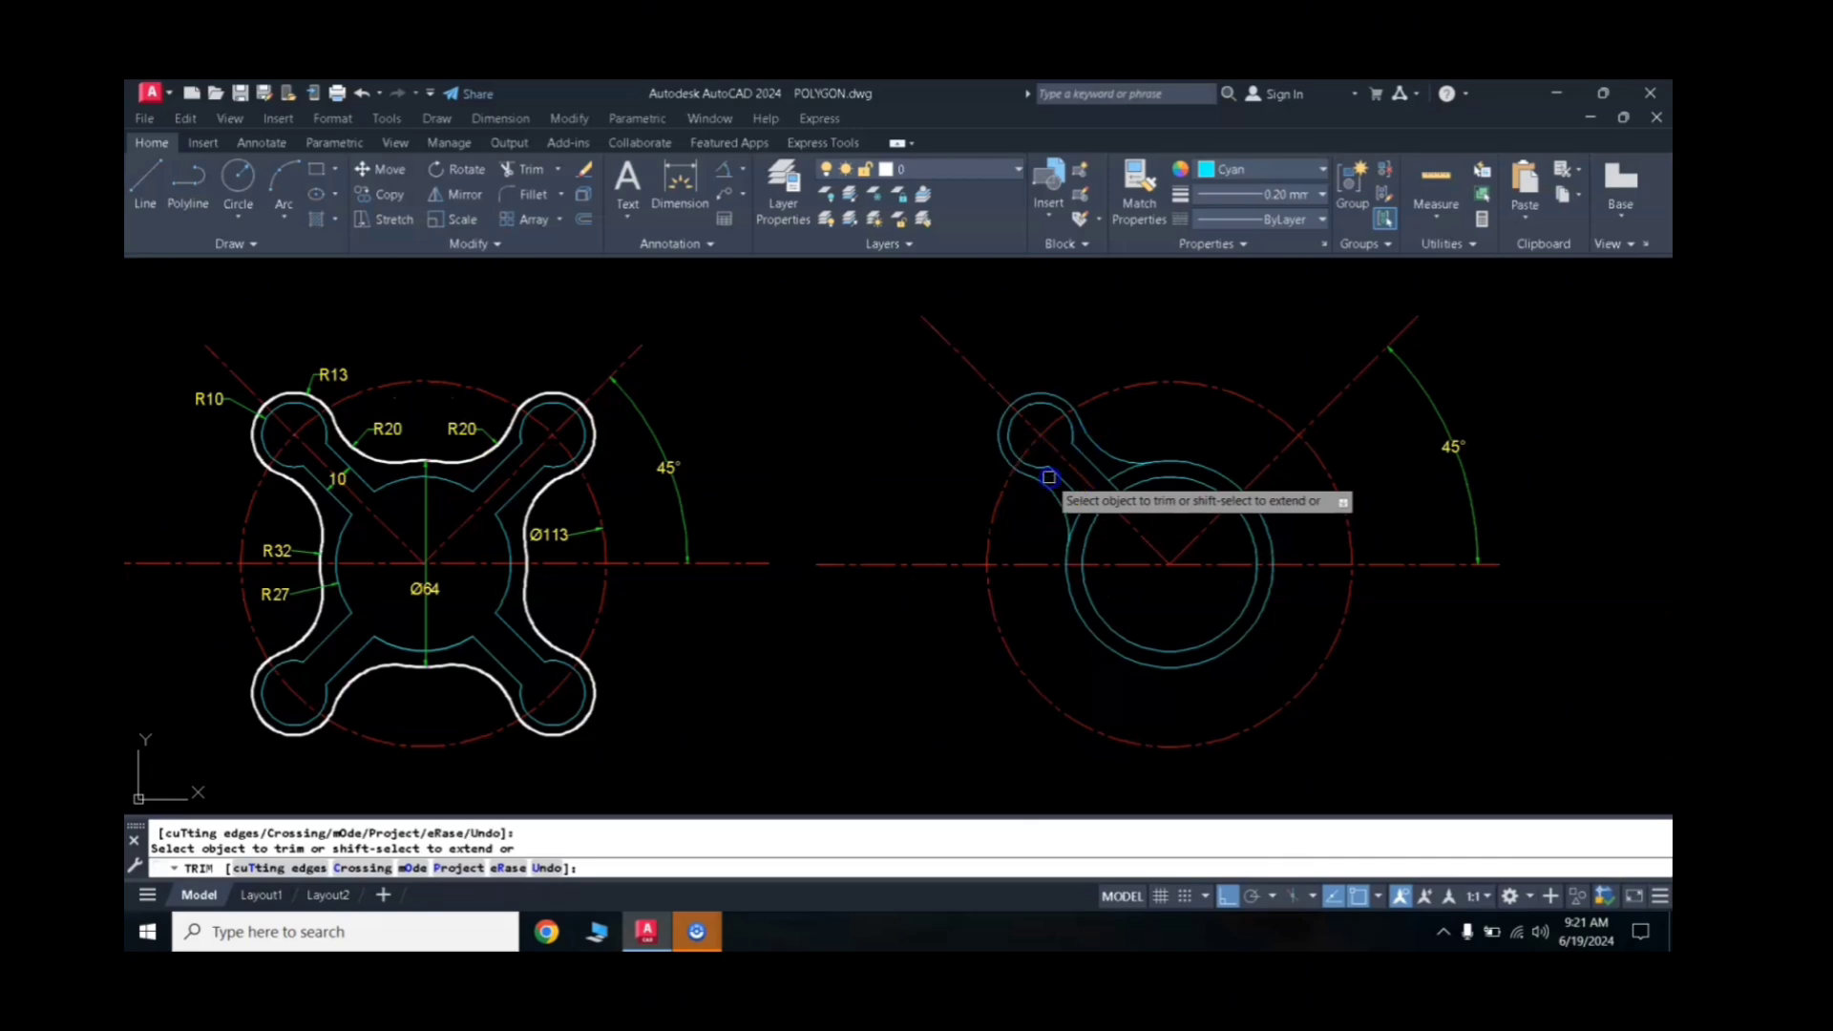
{"action": "left_click", "coordinate": [1126, 475]}
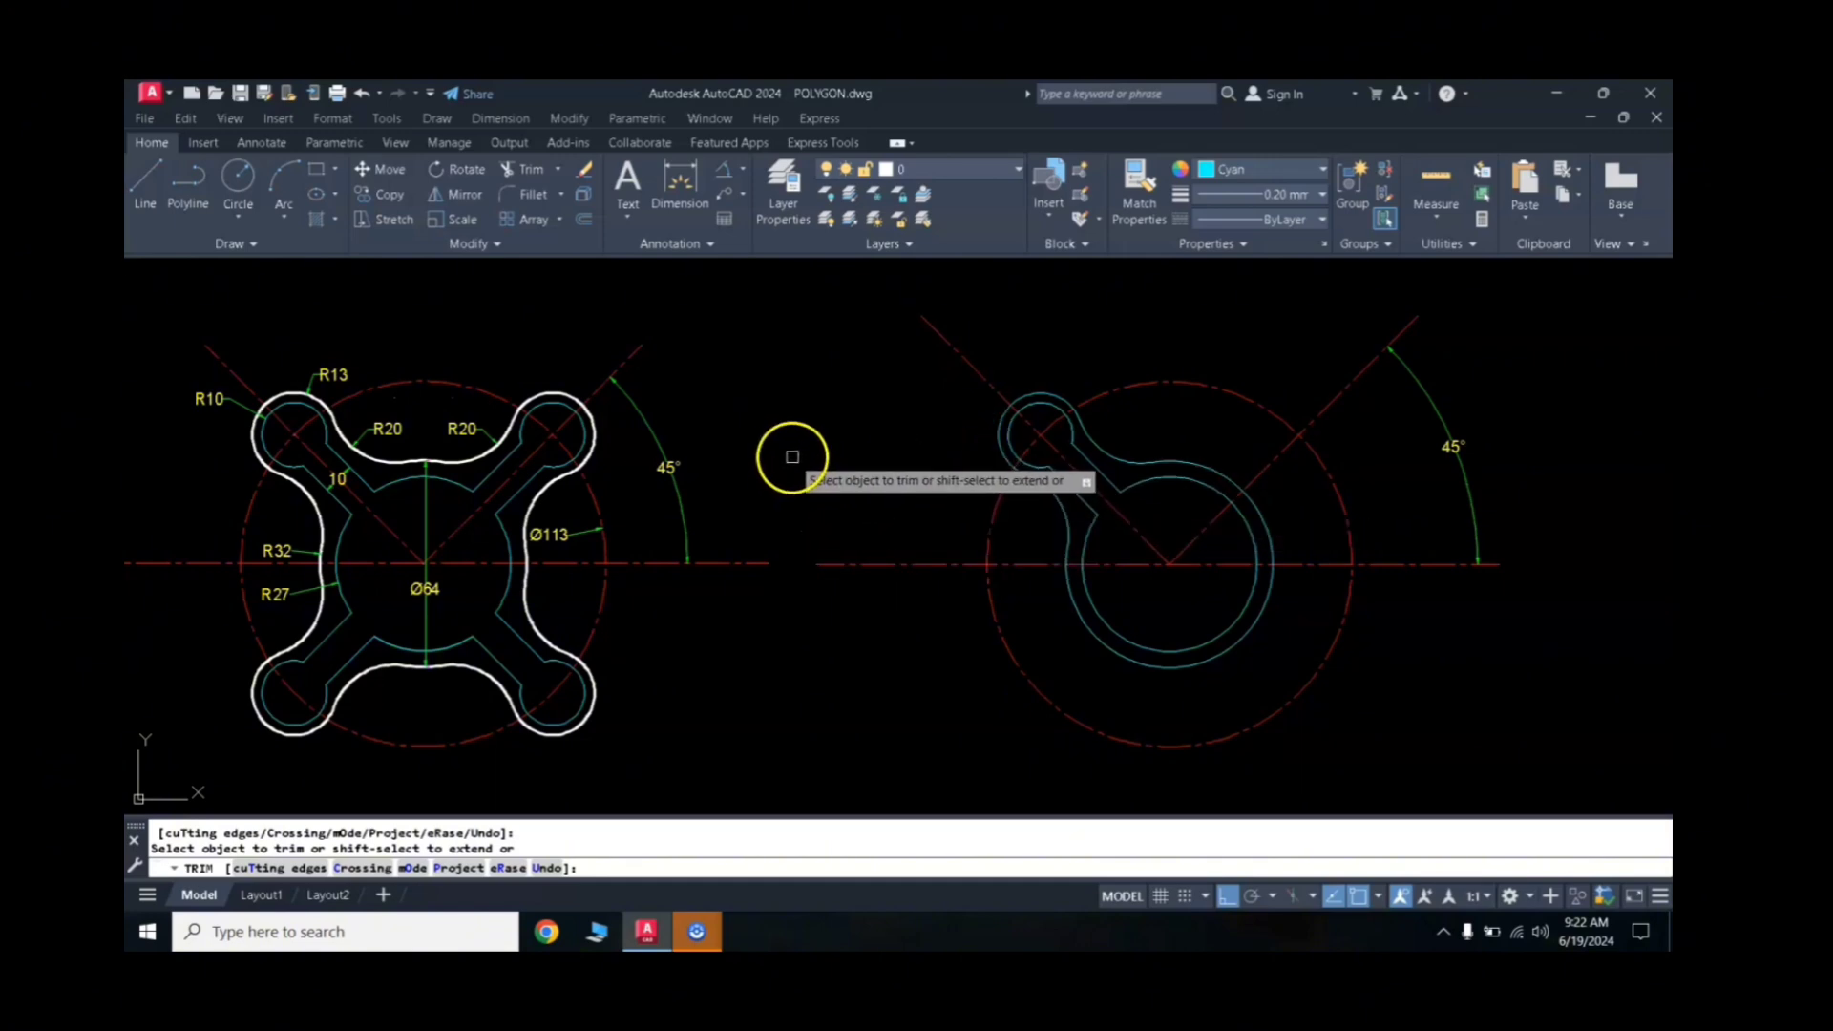
{"action": "key", "text": "Return"}
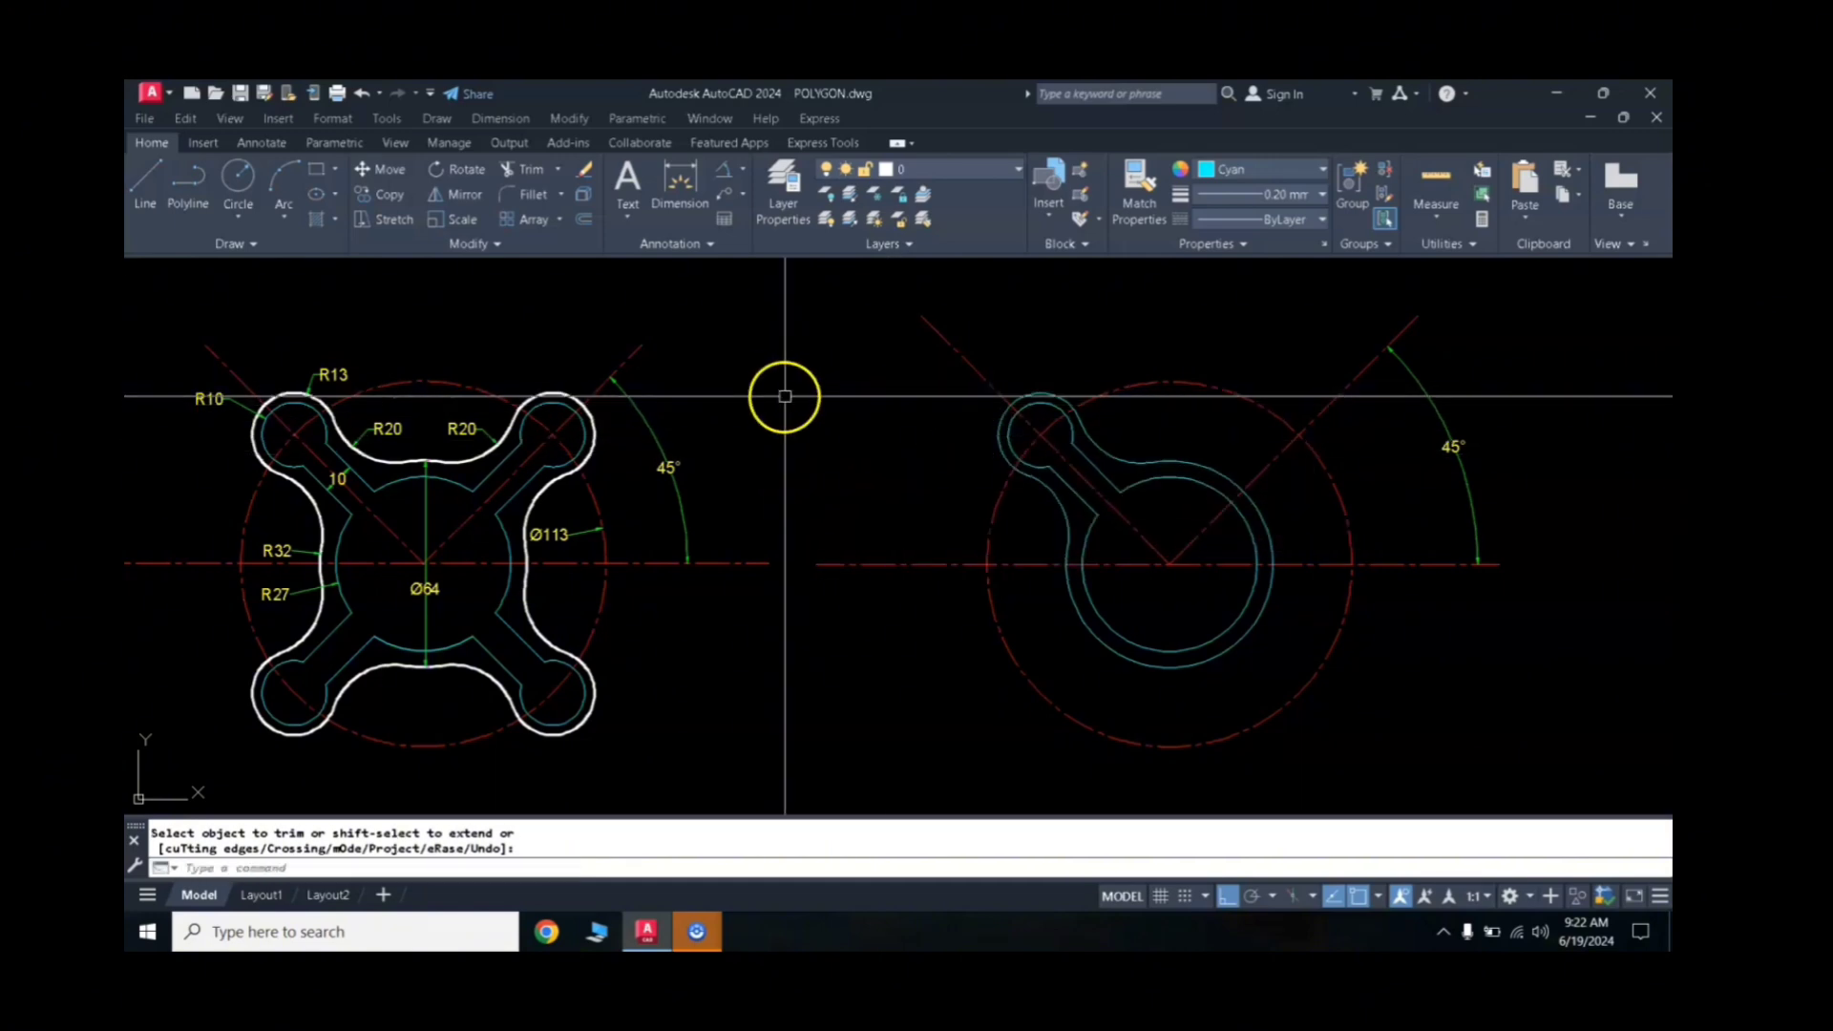
Step: Match the radius 13 arc, both radius 20 arcs and the 64-diameter arc to the reference plate's thick white outline
{"action": "right_click", "coordinate": [867, 459]}
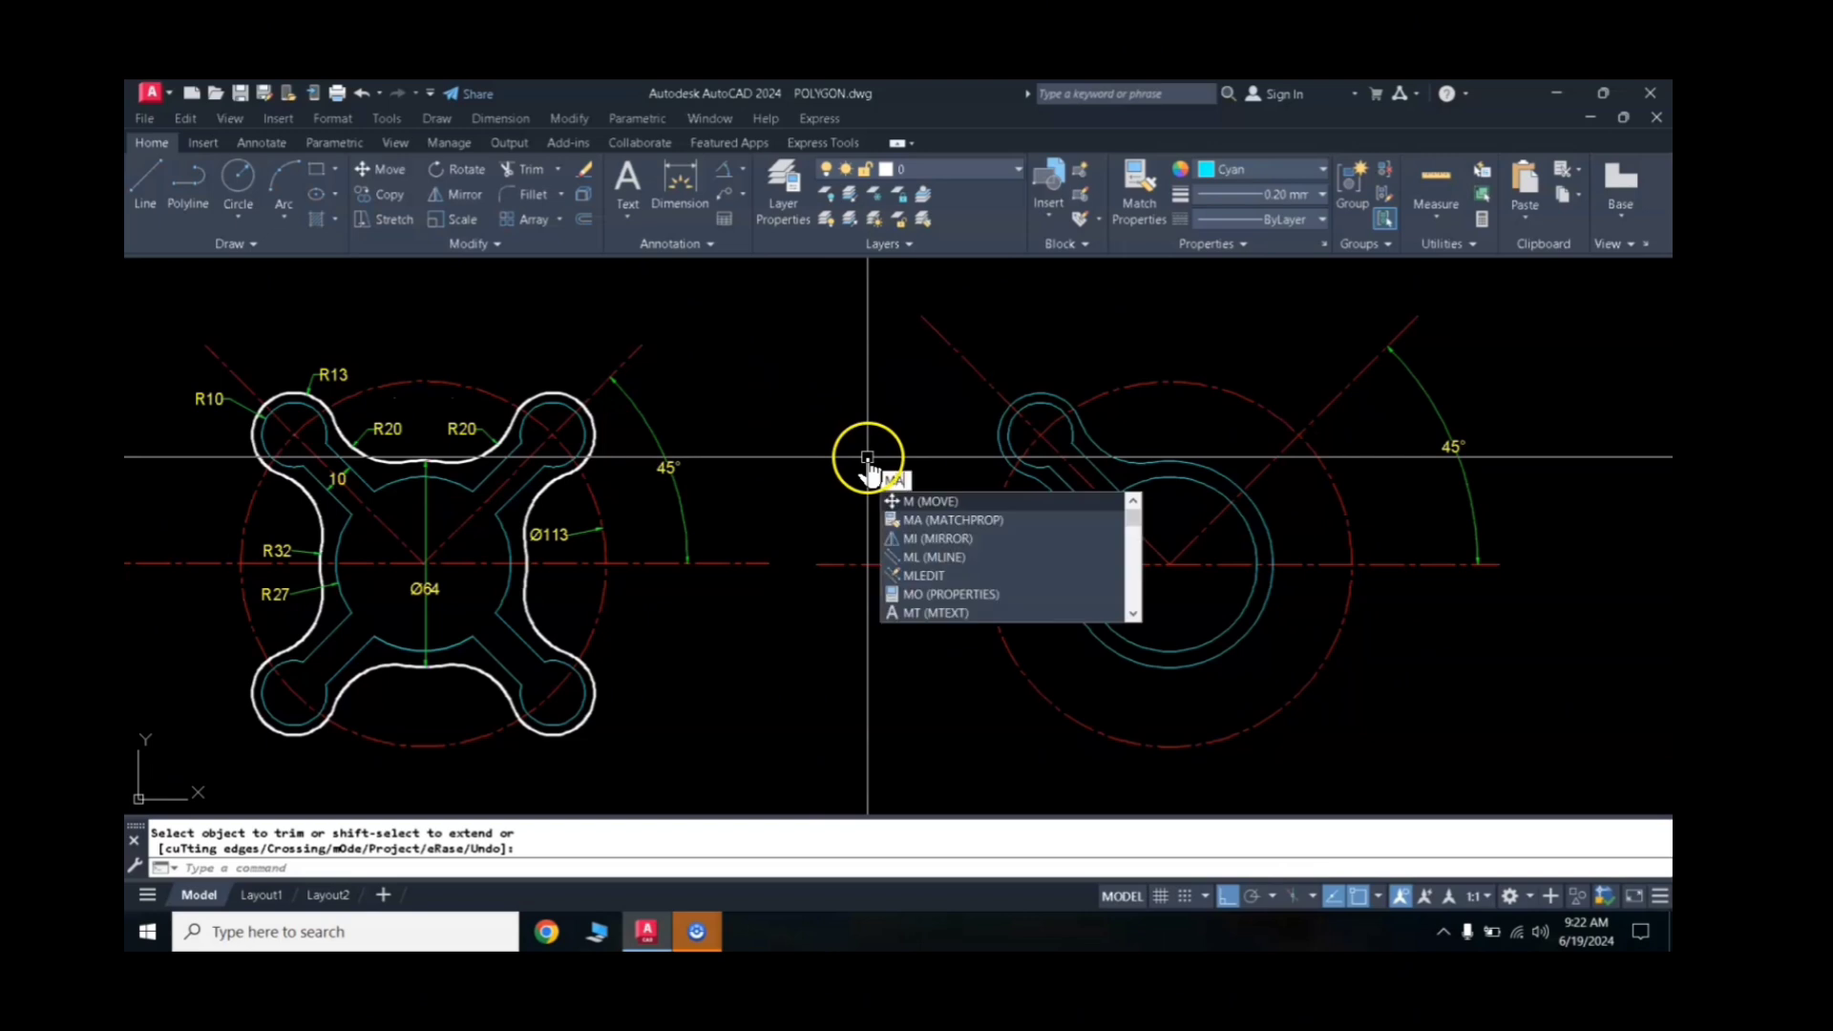
{"action": "type", "text": "MA"}
{"action": "key", "text": "Return"}
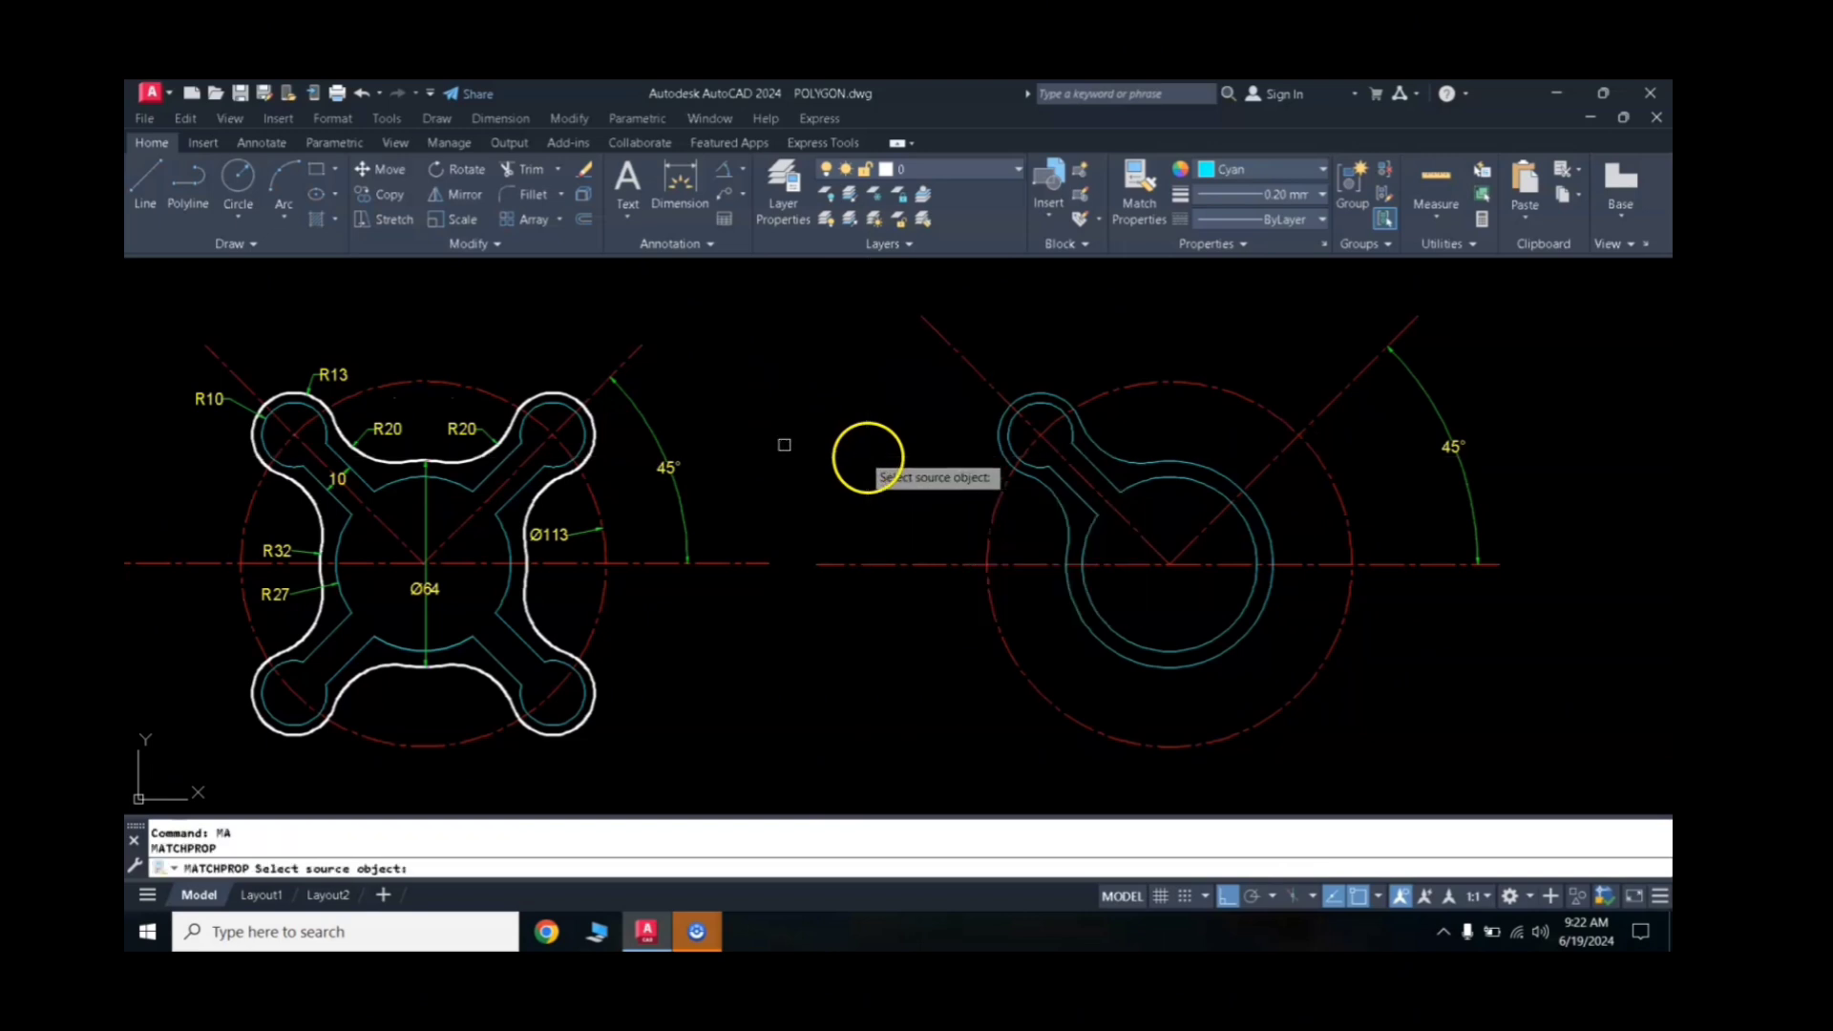
{"action": "left_click", "coordinate": [556, 388]}
{"action": "left_click", "coordinate": [1035, 389]}
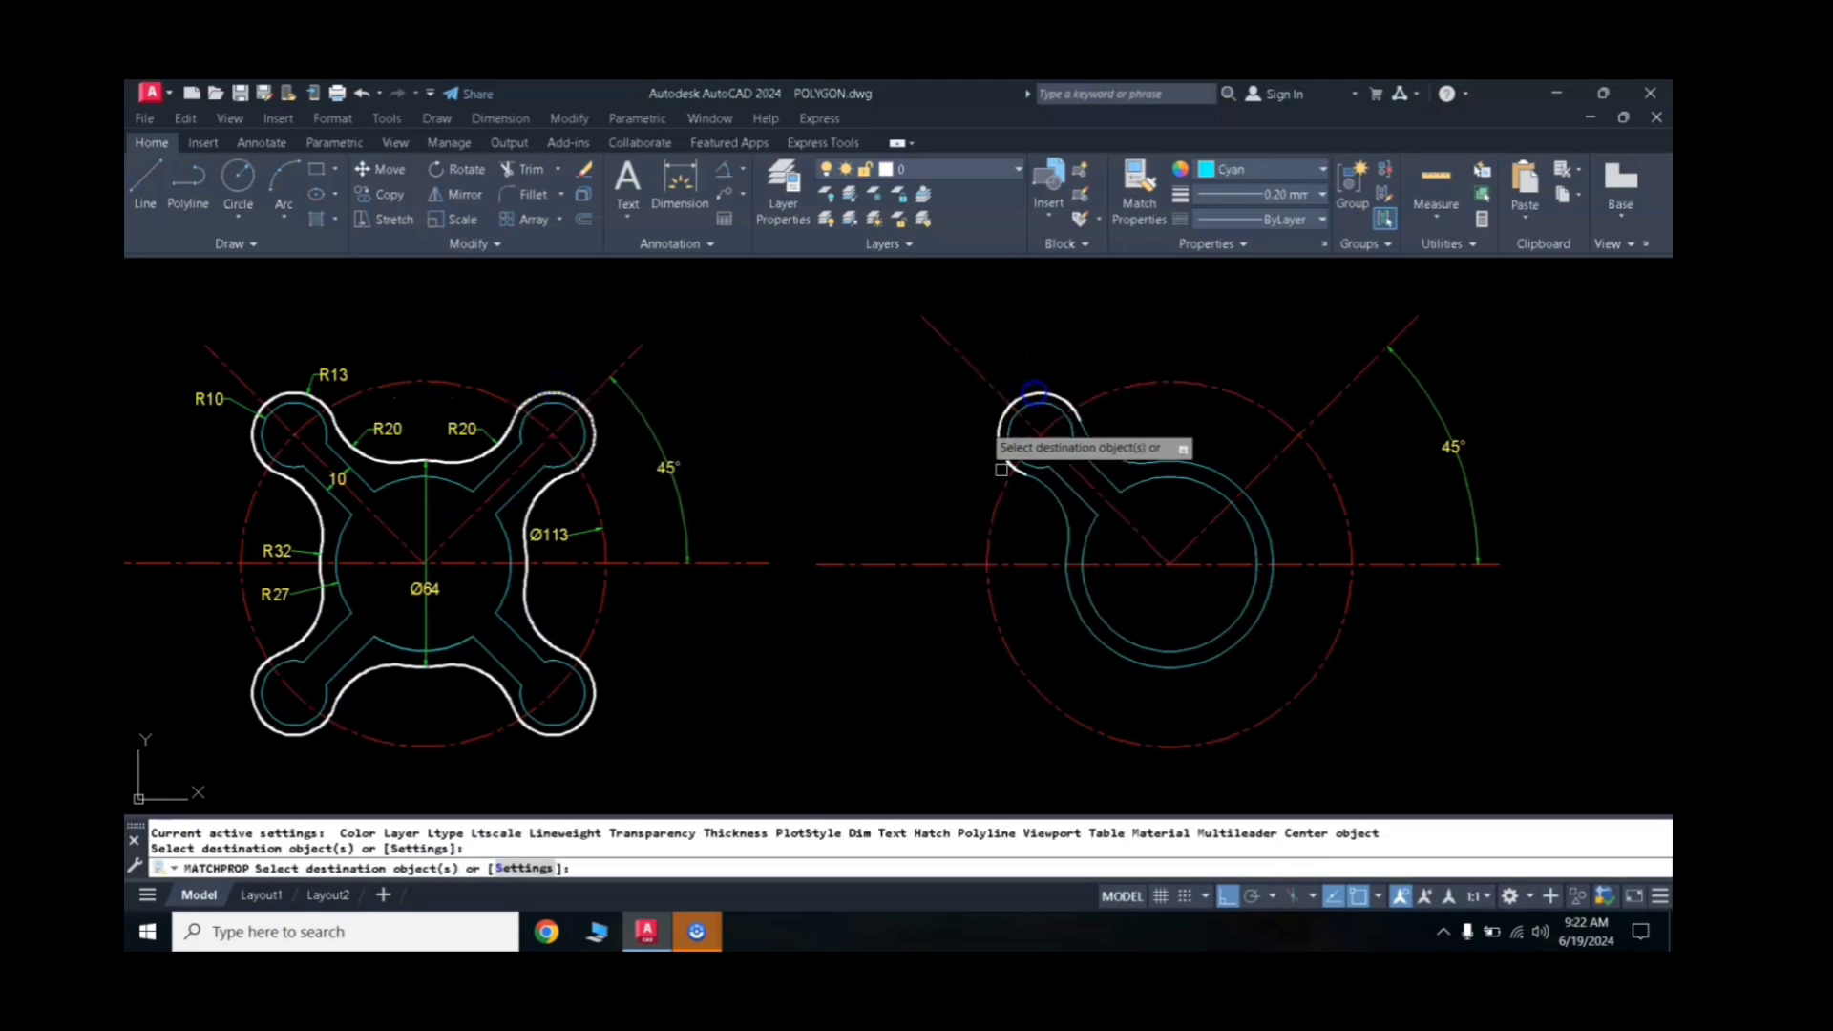
{"action": "left_click", "coordinate": [1058, 504]}
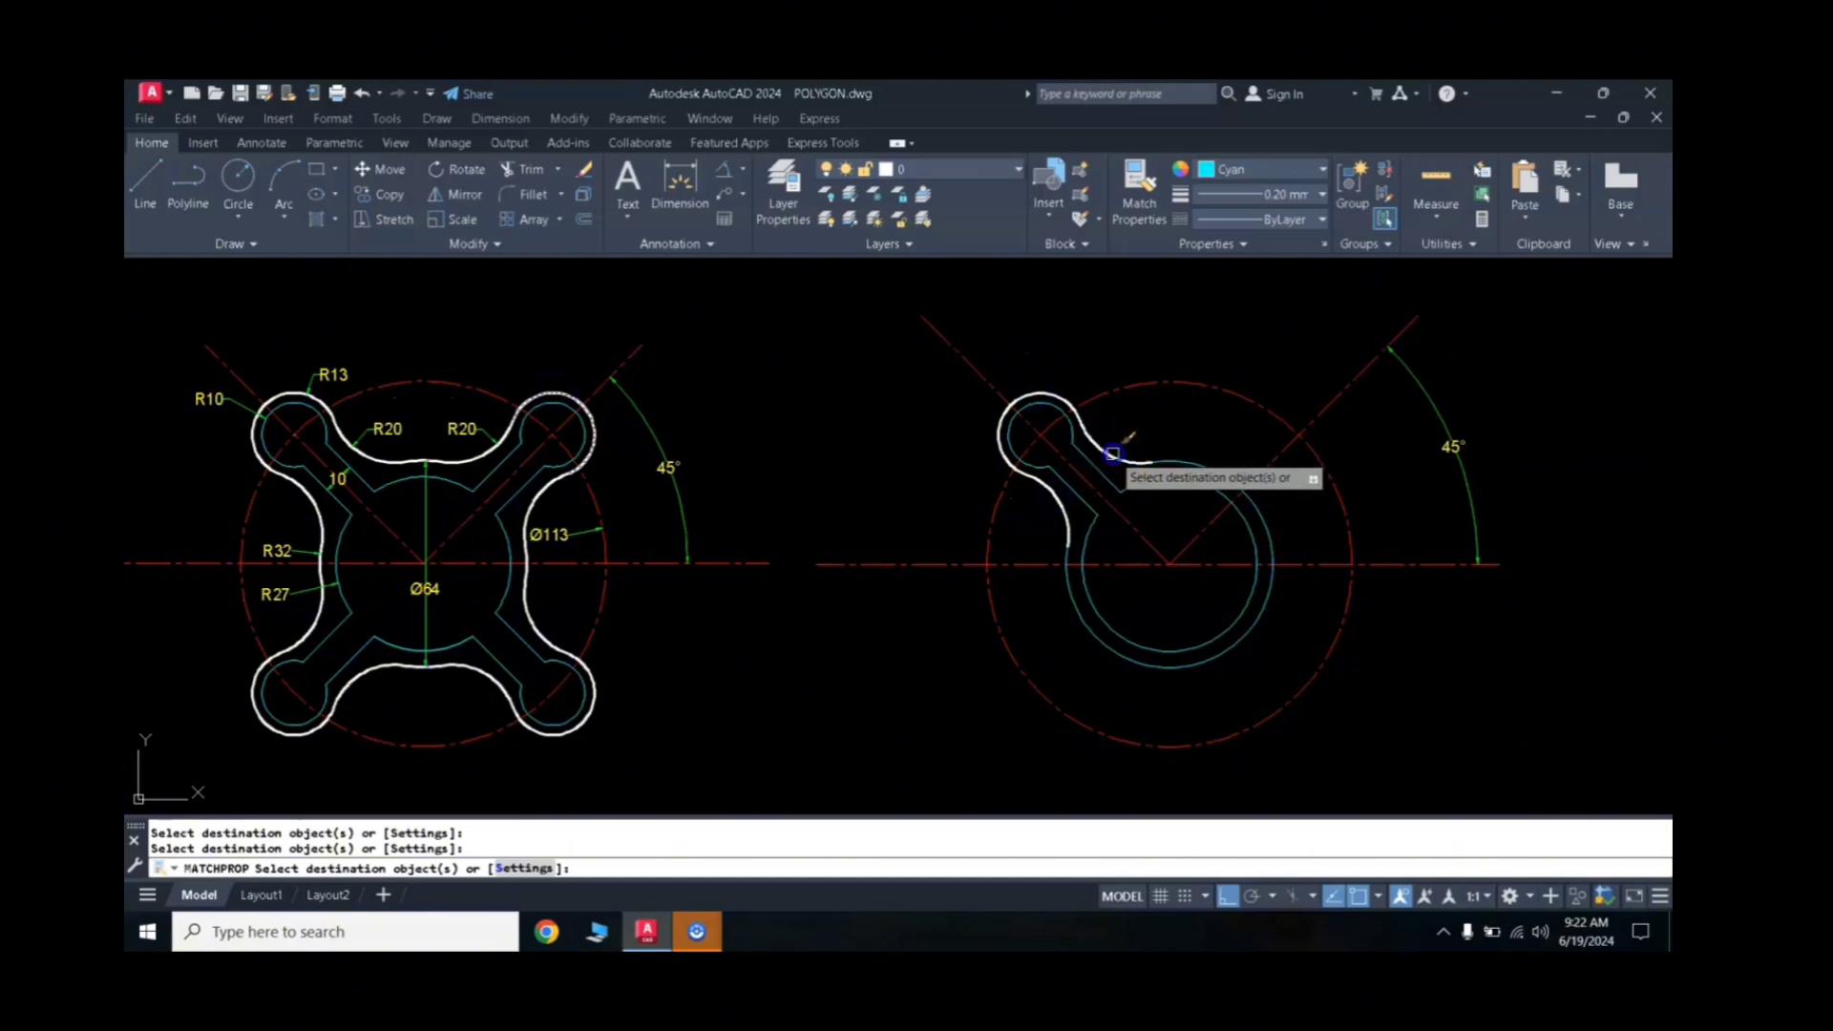
{"action": "key", "text": "Return"}
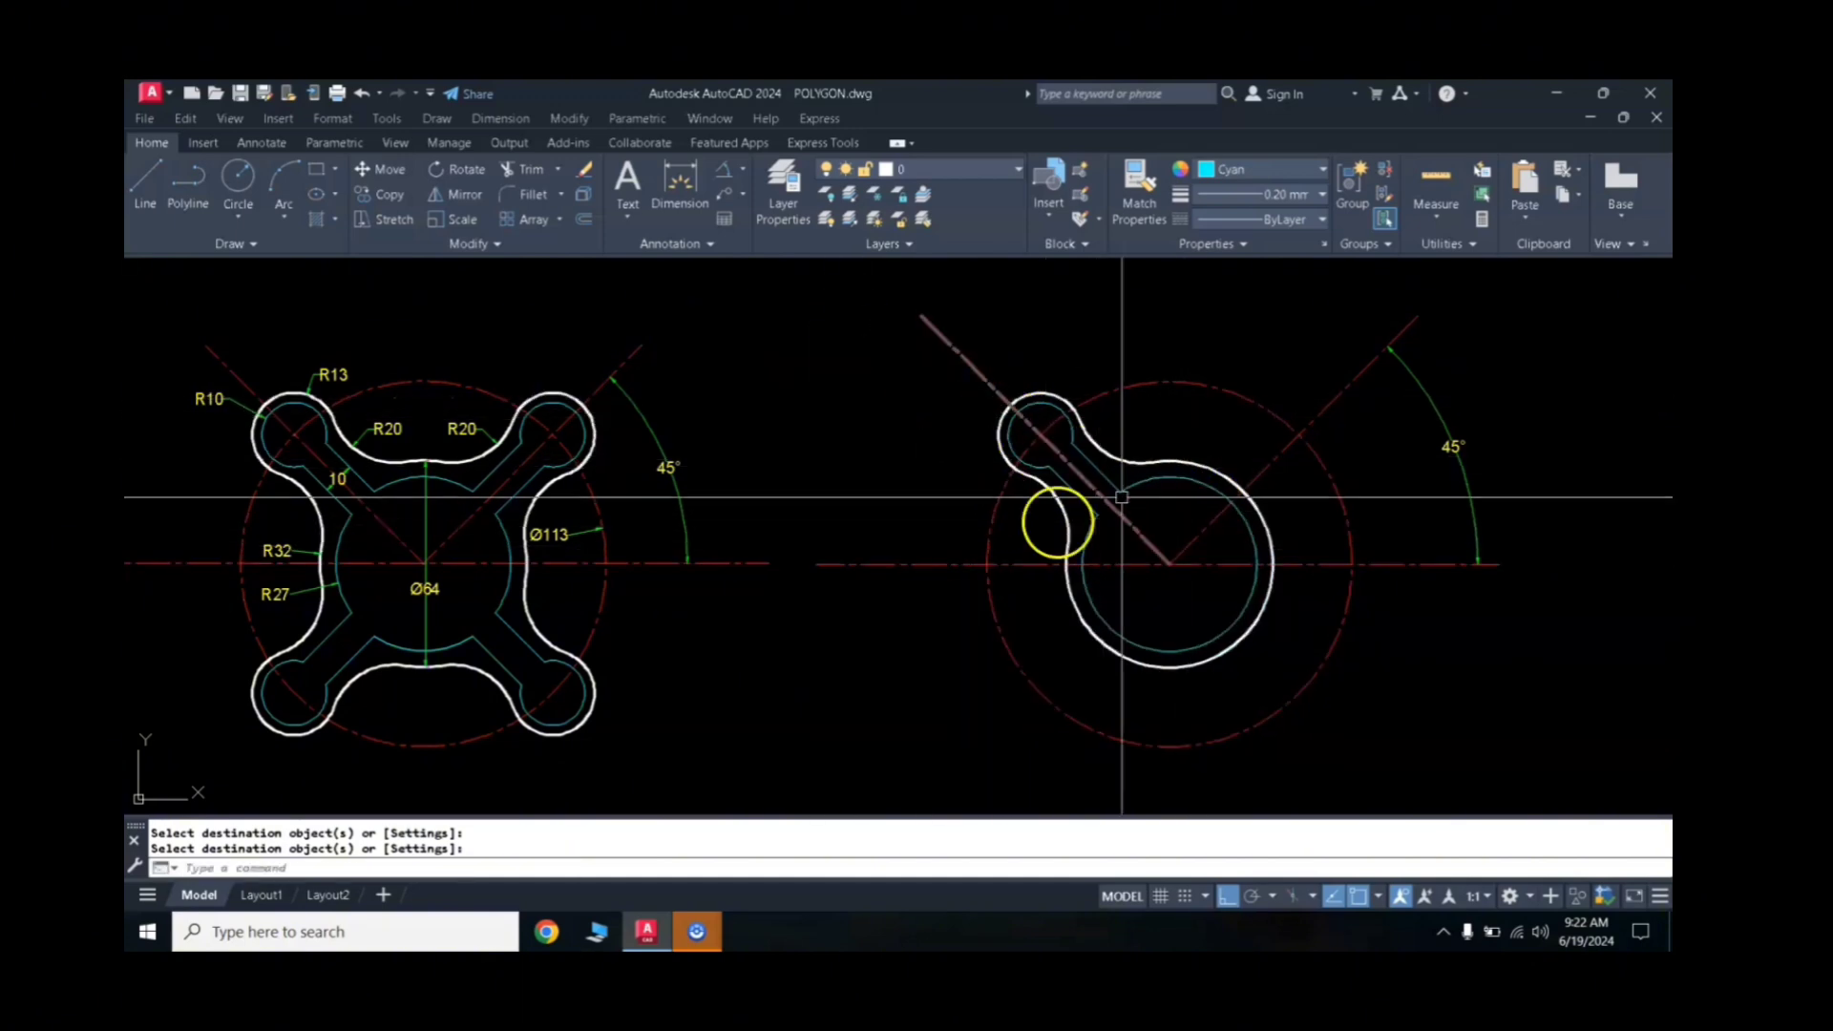
Step: Mirror the finished upper-left arm about the vertical axis through the plate's centre, keeping the source objects
{"action": "left_click", "coordinate": [873, 376]}
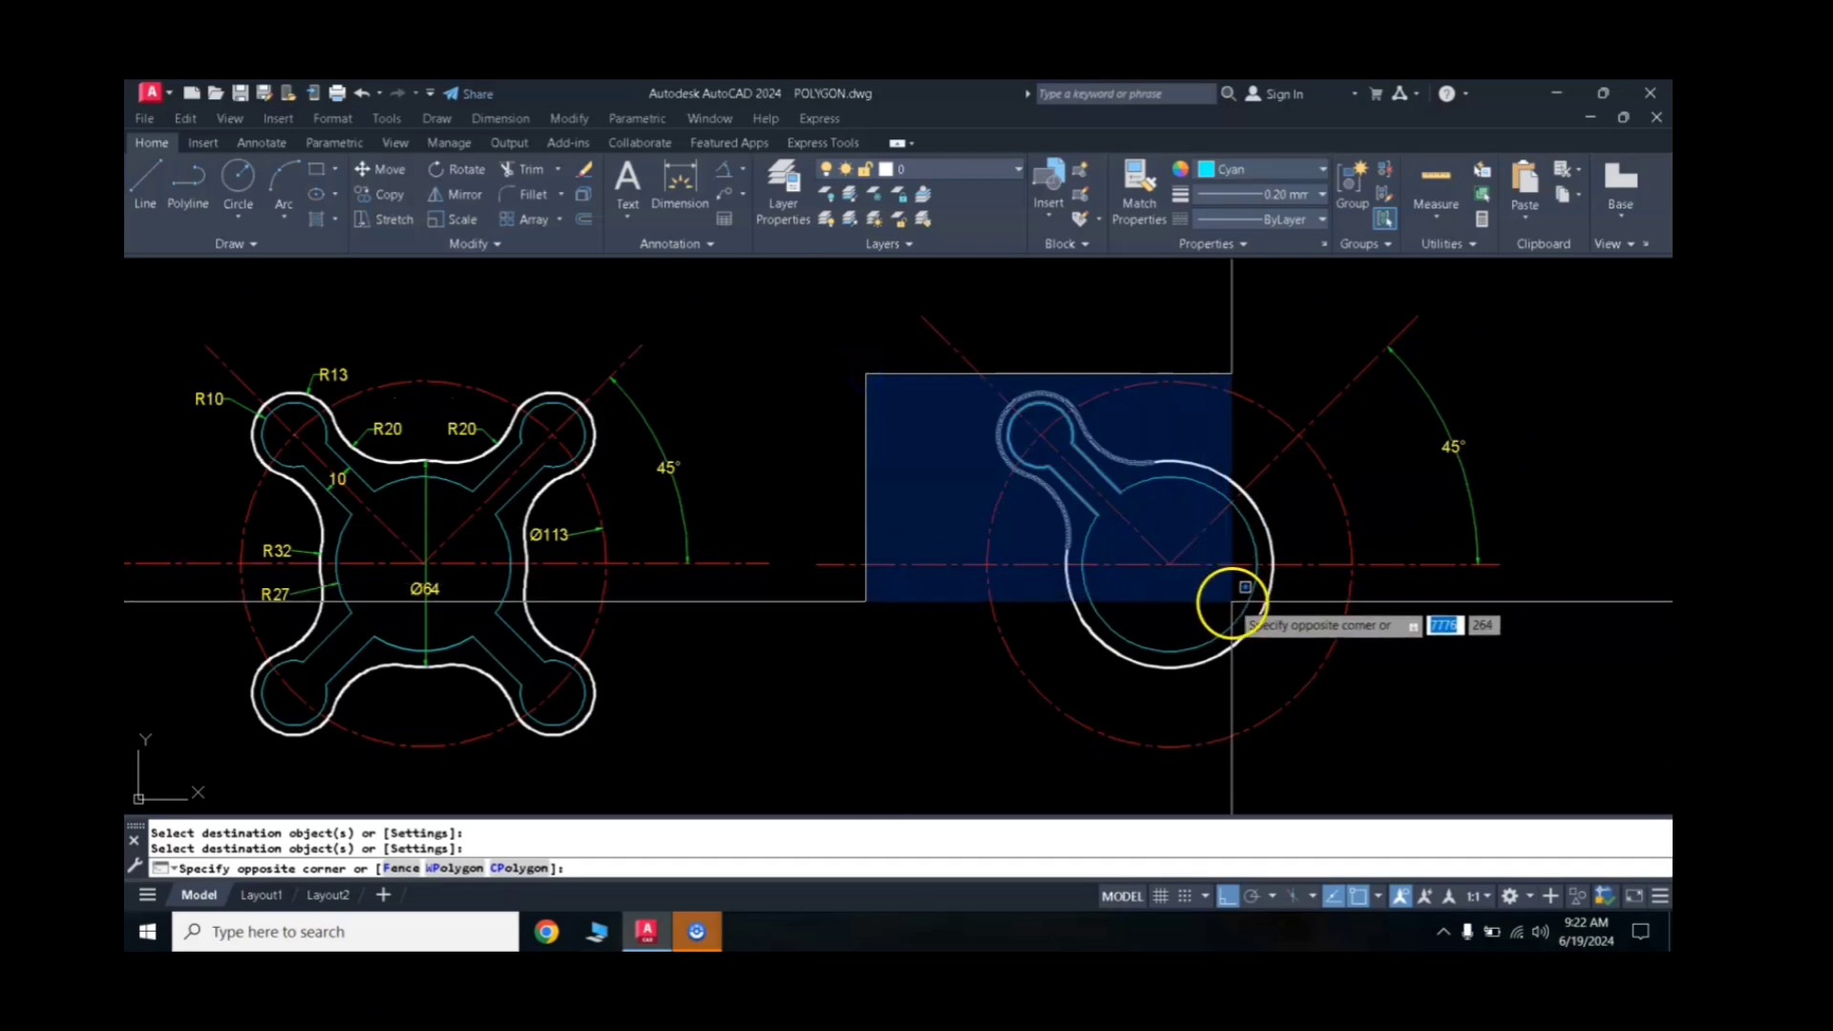
{"action": "left_click", "coordinate": [1227, 587]}
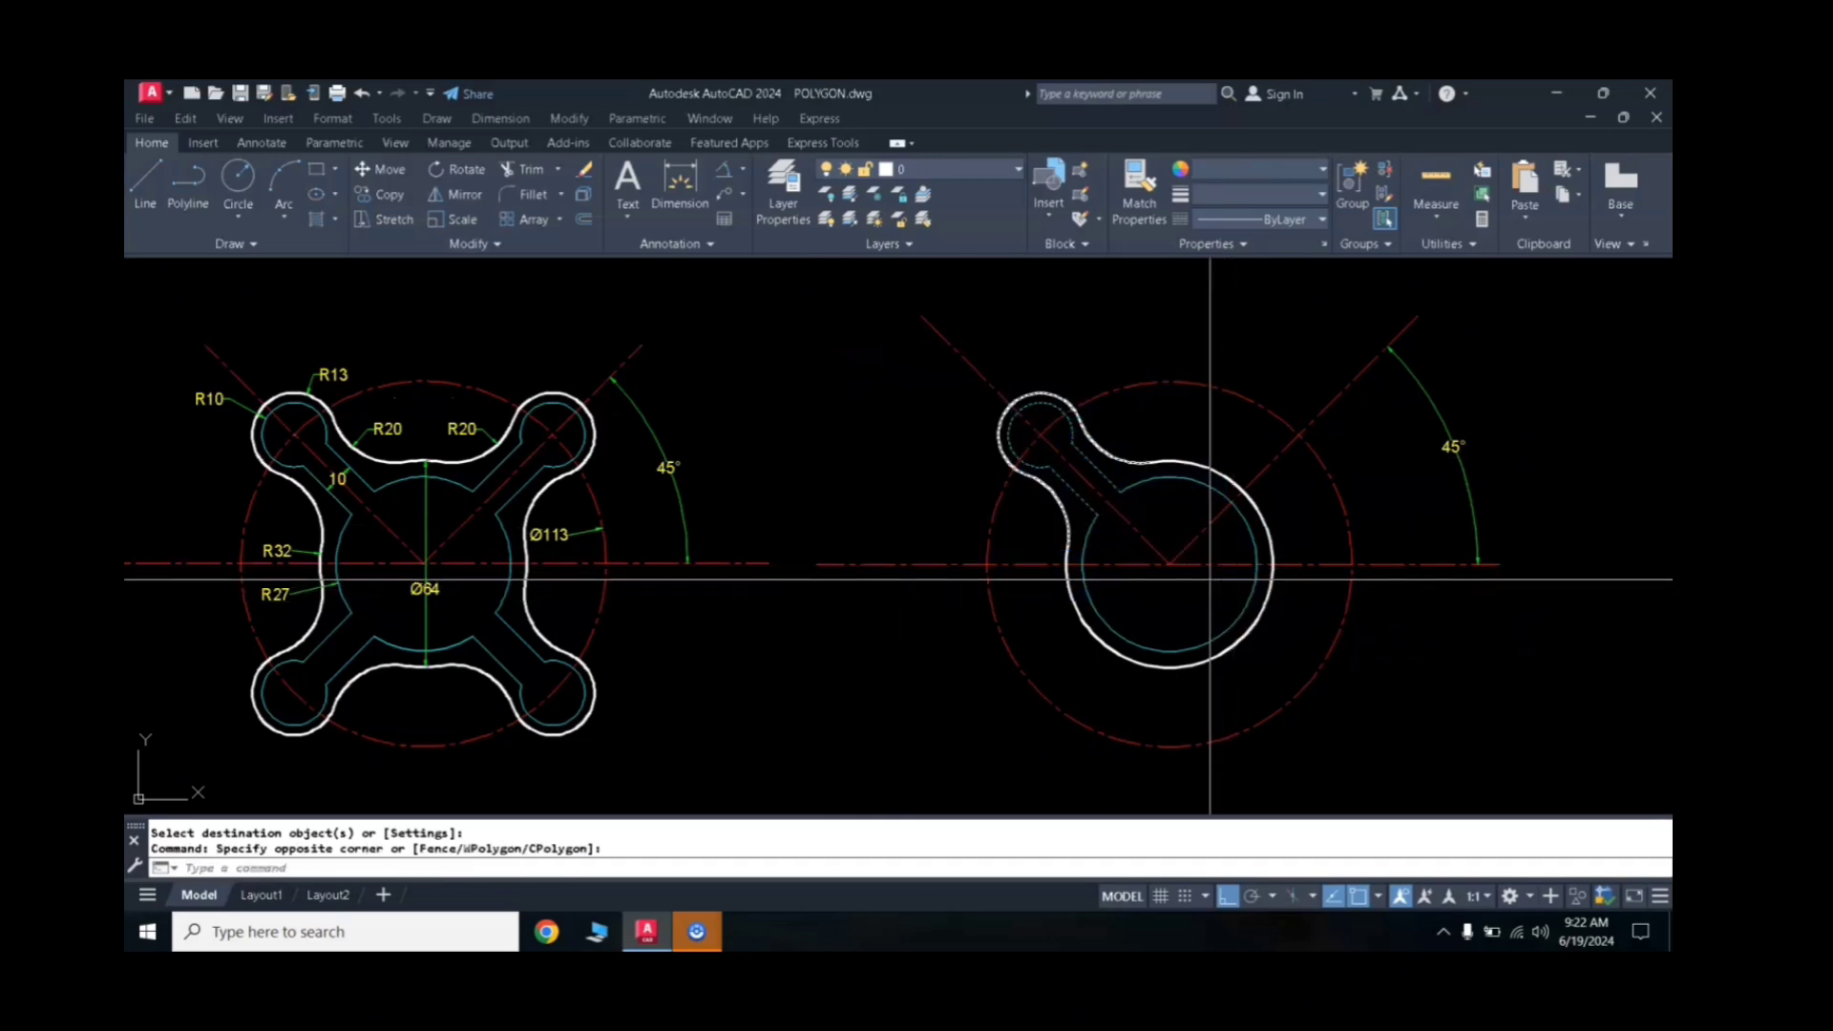
{"action": "type", "text": "mi"}
{"action": "key", "text": "Return"}
{"action": "left_click", "coordinate": [1170, 564]}
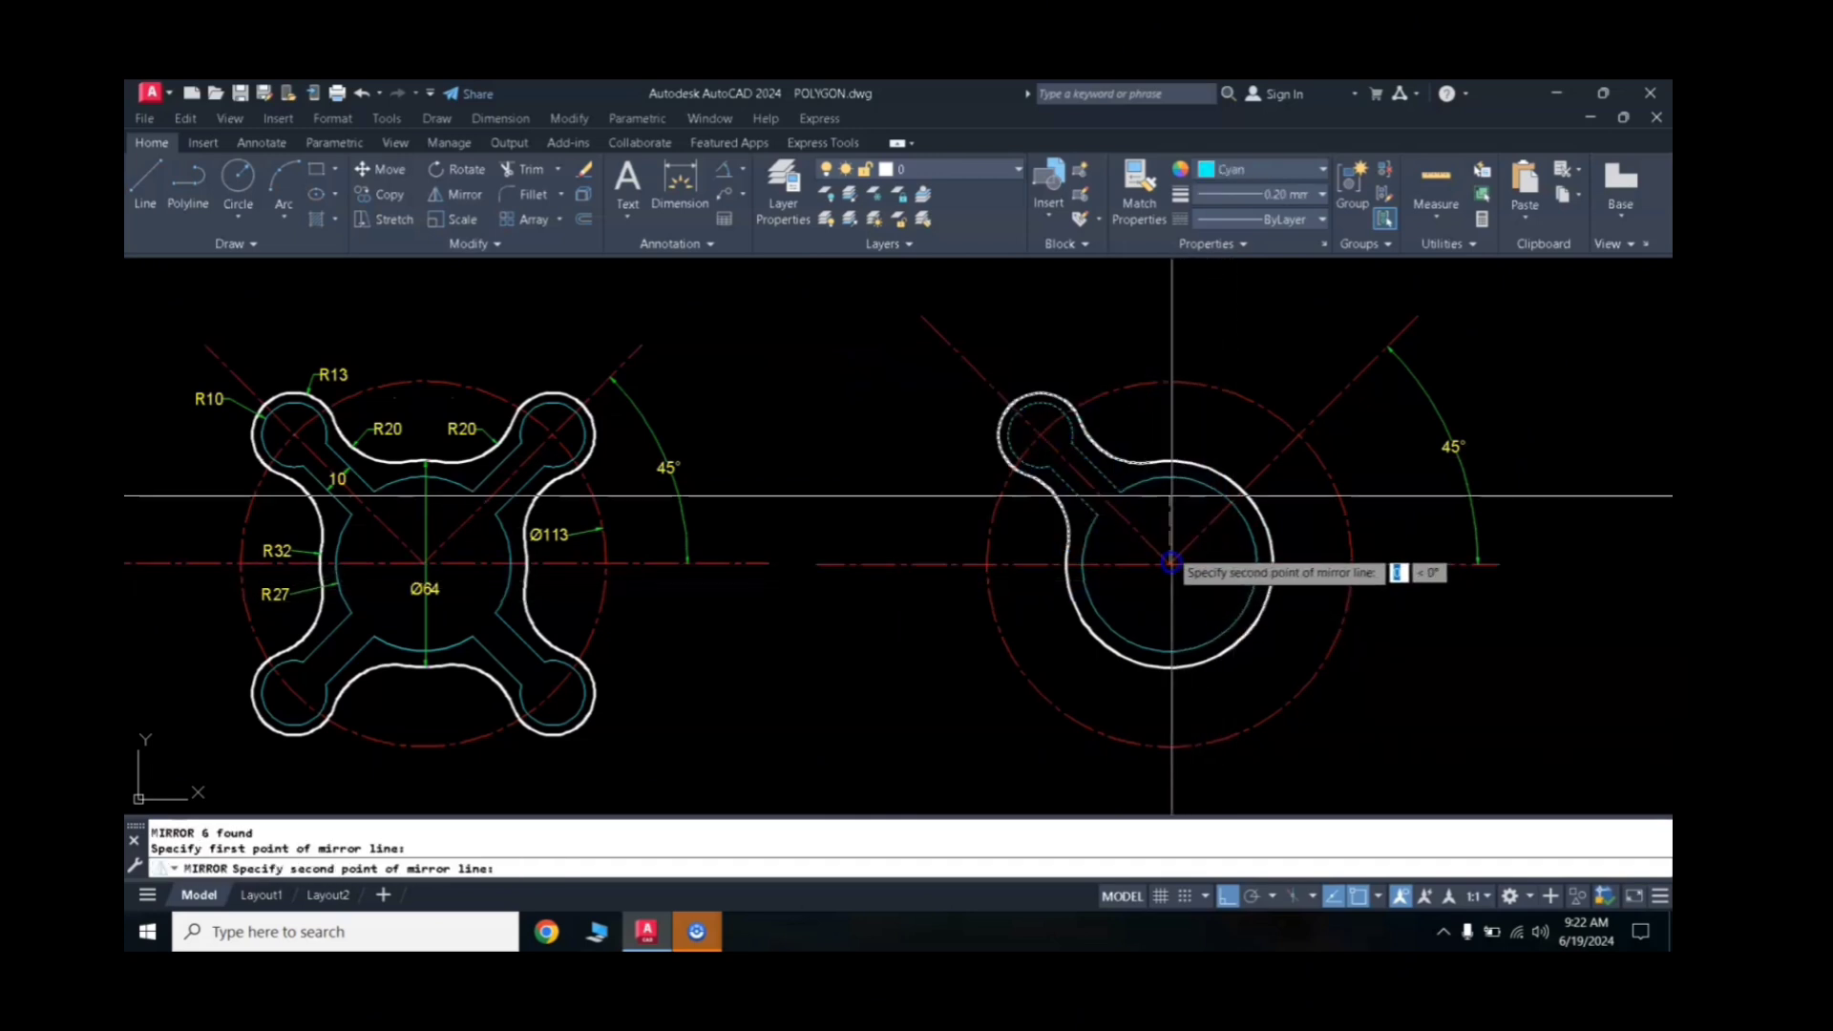
{"action": "left_click", "coordinate": [1172, 324]}
{"action": "key", "text": "Return"}
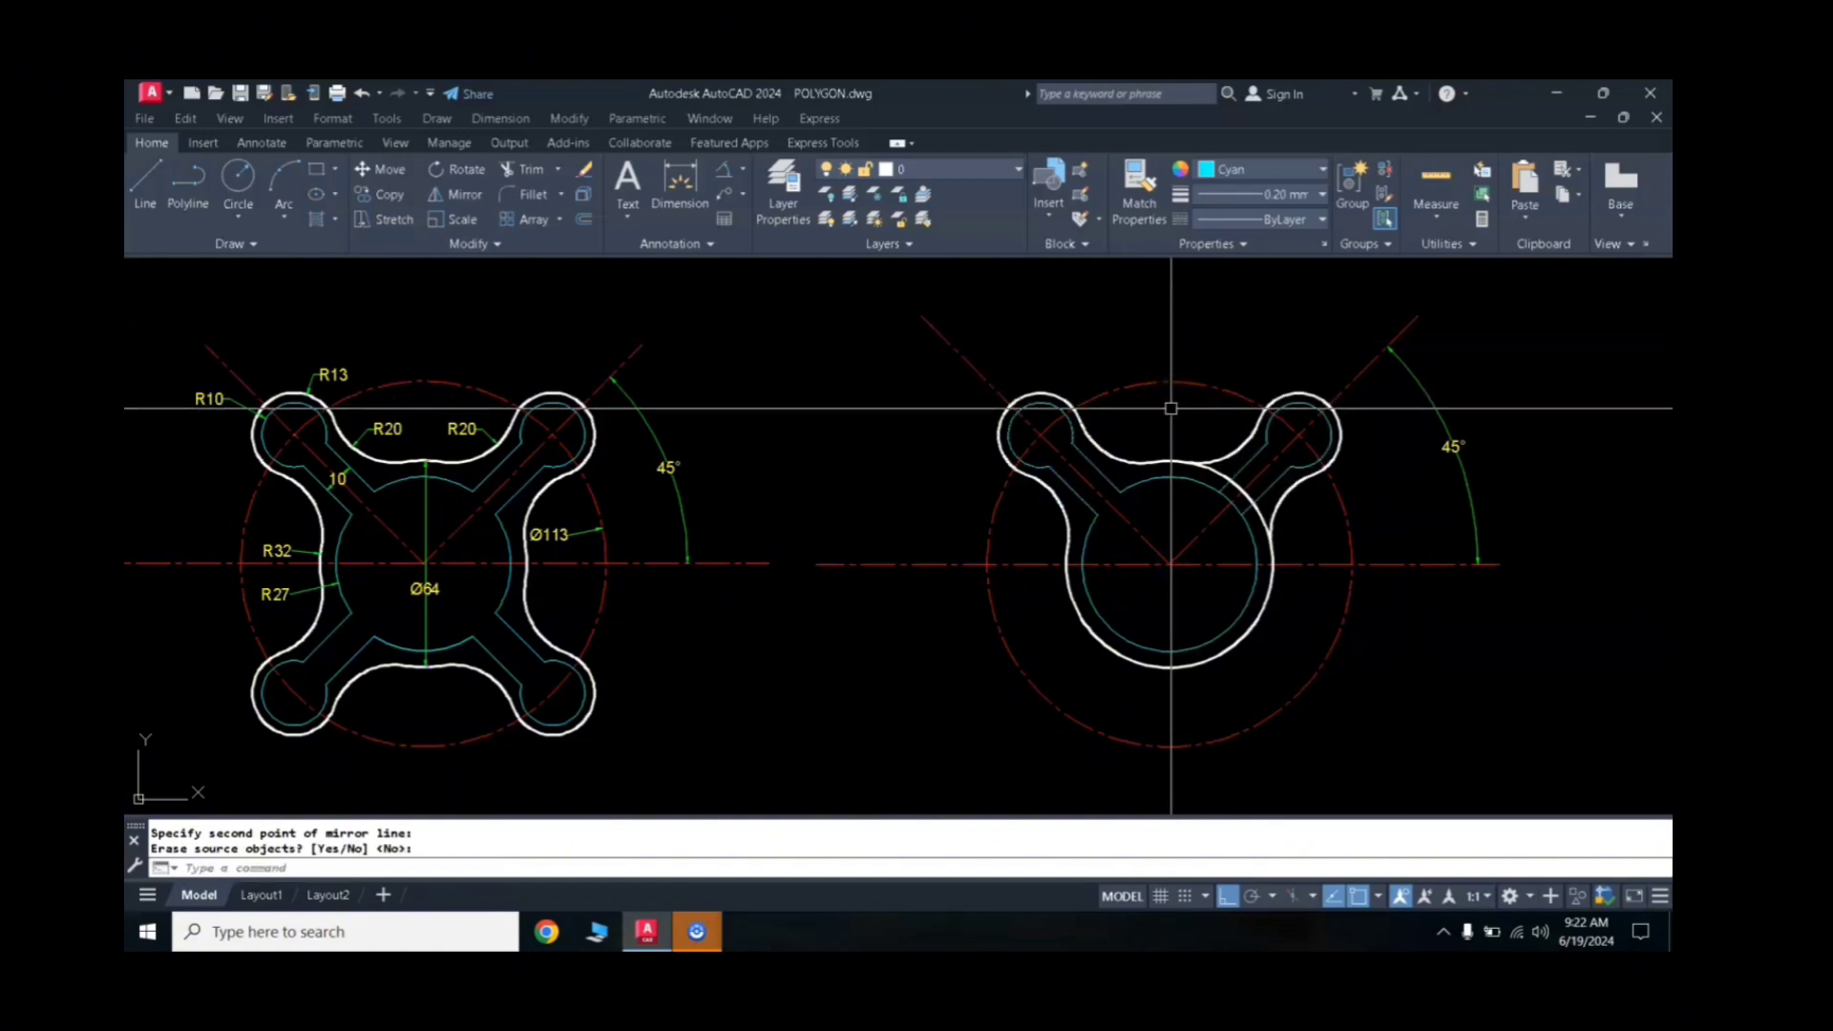
Step: Trim the 64-diameter arc where it crosses the mirrored upper-right arm and erase the leftover piece between the arm lines
{"action": "type", "text": "tr"}
{"action": "key", "text": "Return"}
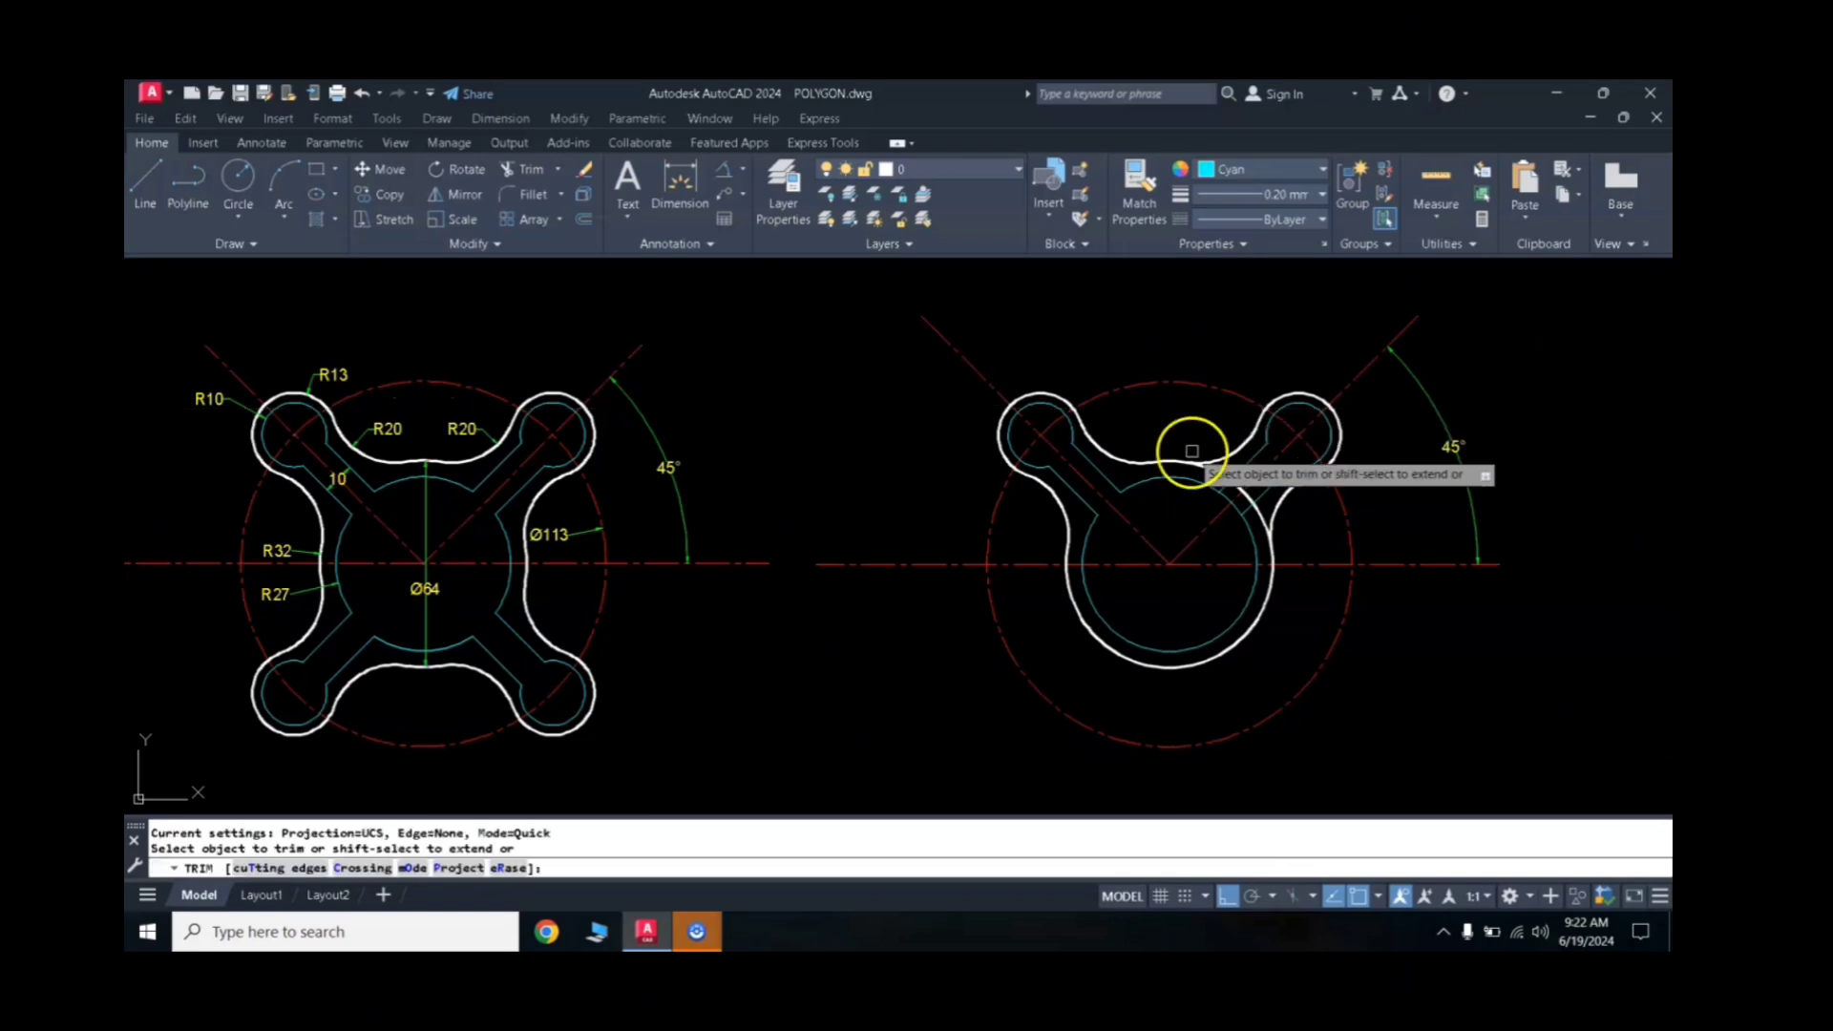
{"action": "left_click", "coordinate": [1215, 474]}
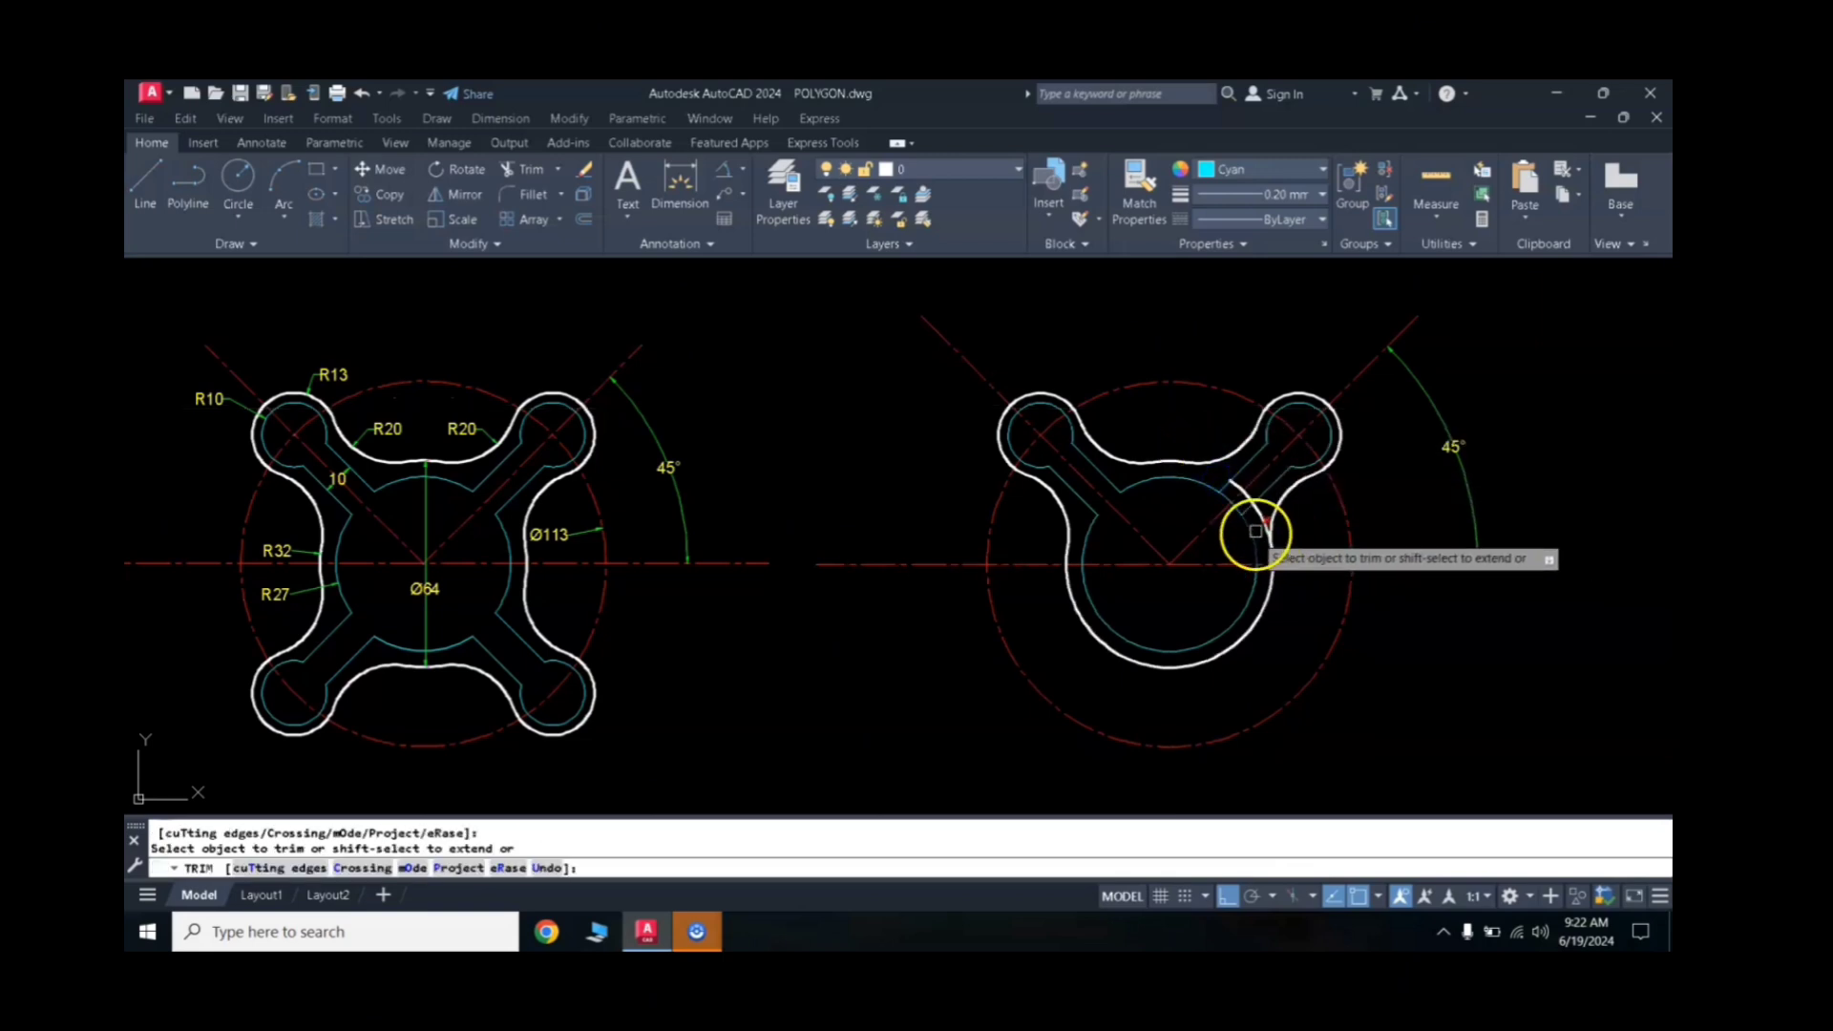
{"action": "key", "text": "Return"}
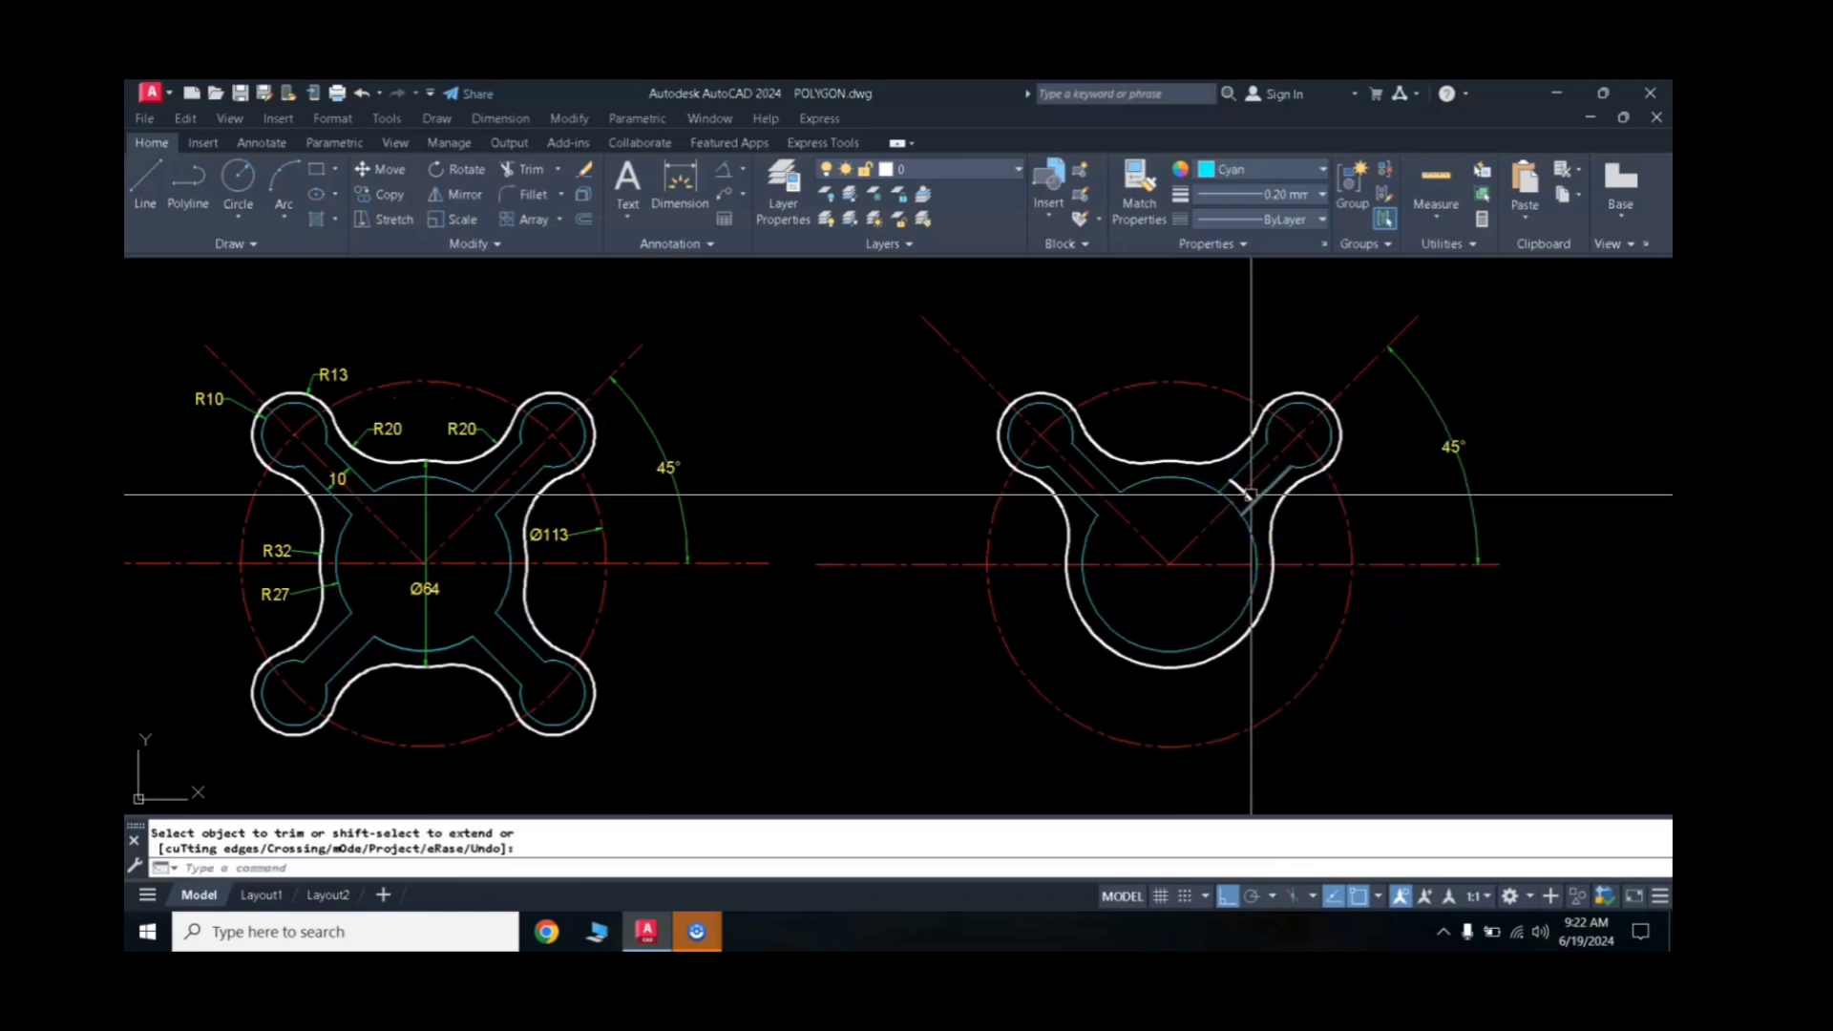
{"action": "left_click", "coordinate": [1244, 499]}
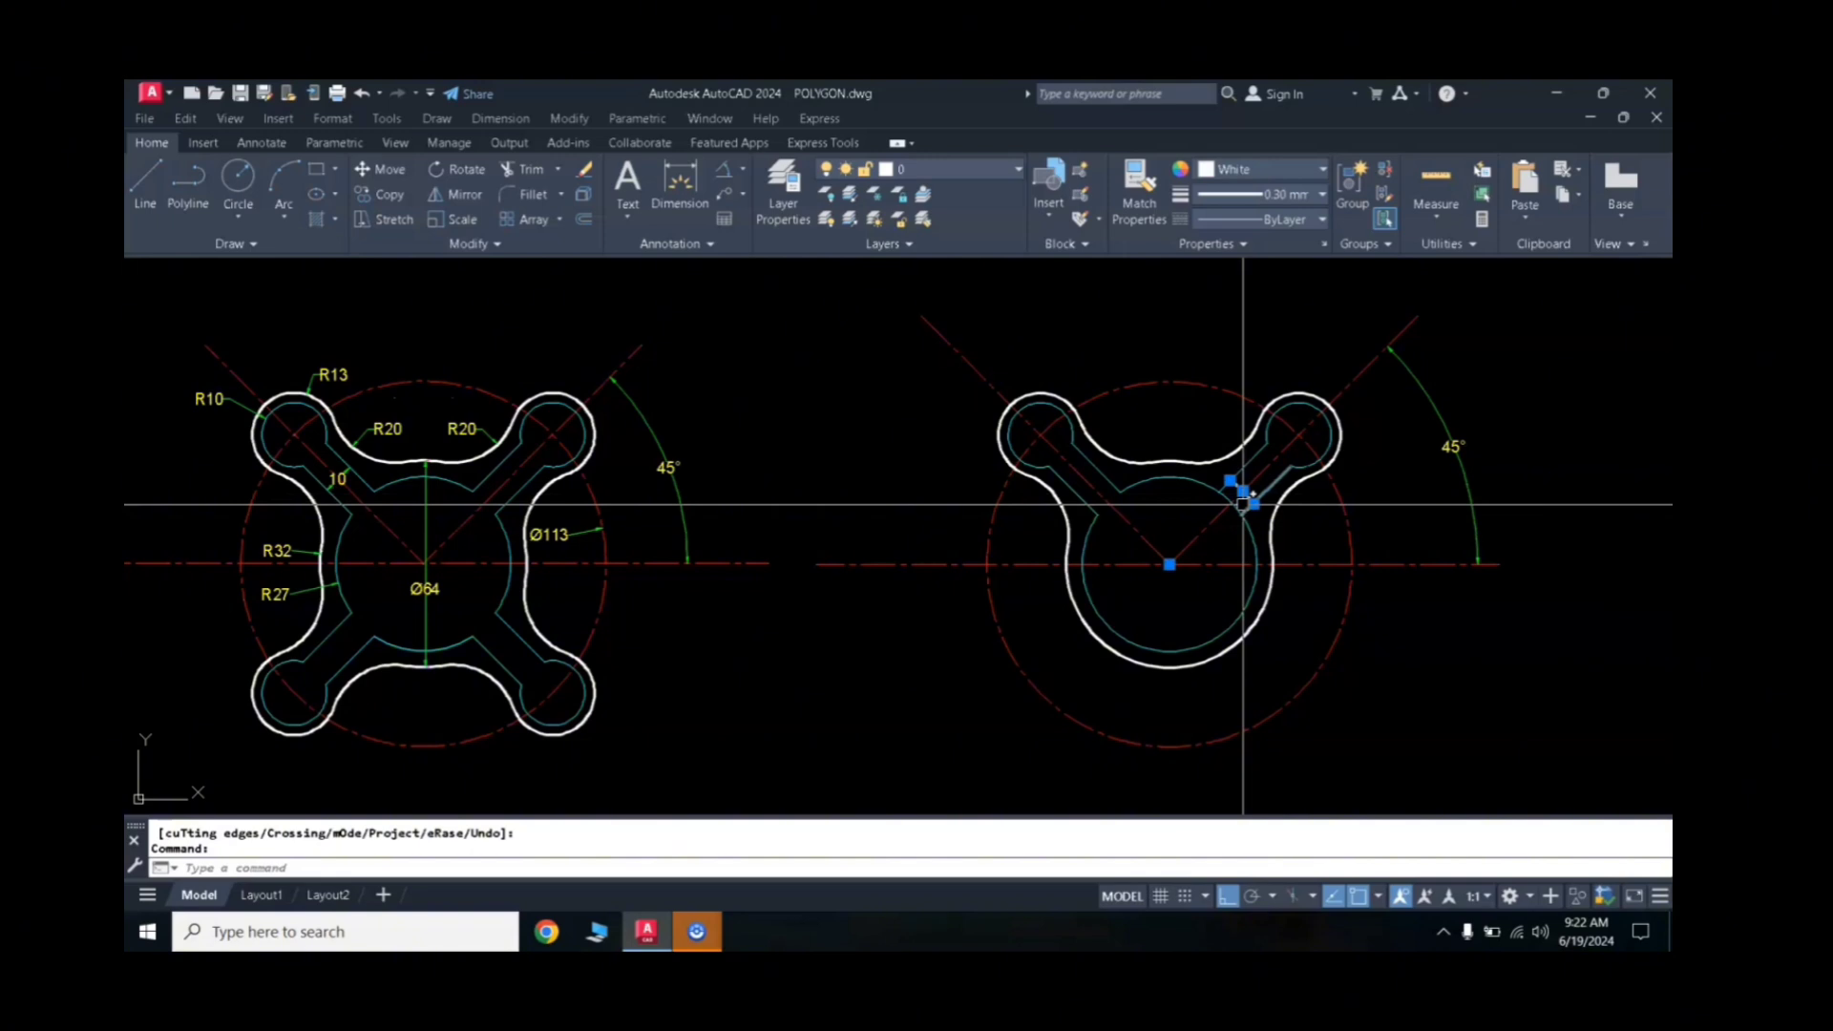
{"action": "type", "text": "e"}
{"action": "key", "text": "Return"}
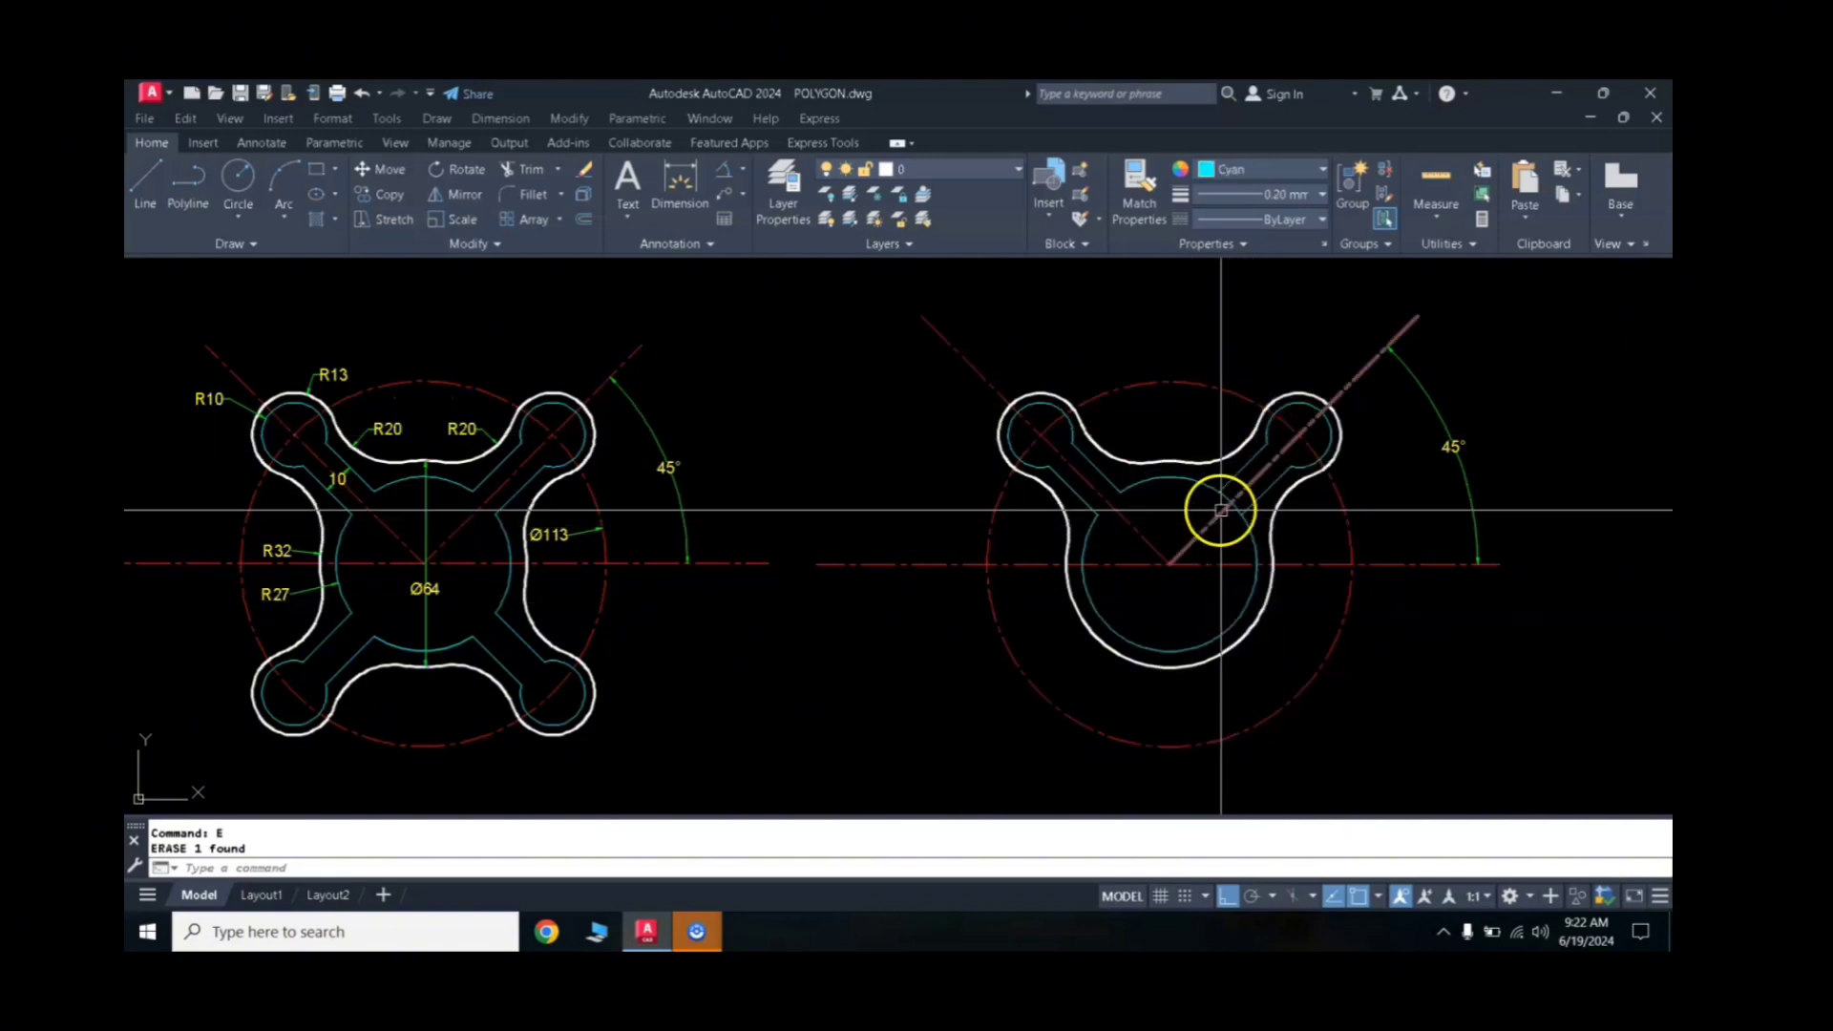
Step: Trim the inner radius 27 circle between the two lines of the upper-right arm
{"action": "type", "text": "tr"}
{"action": "key", "text": "Return"}
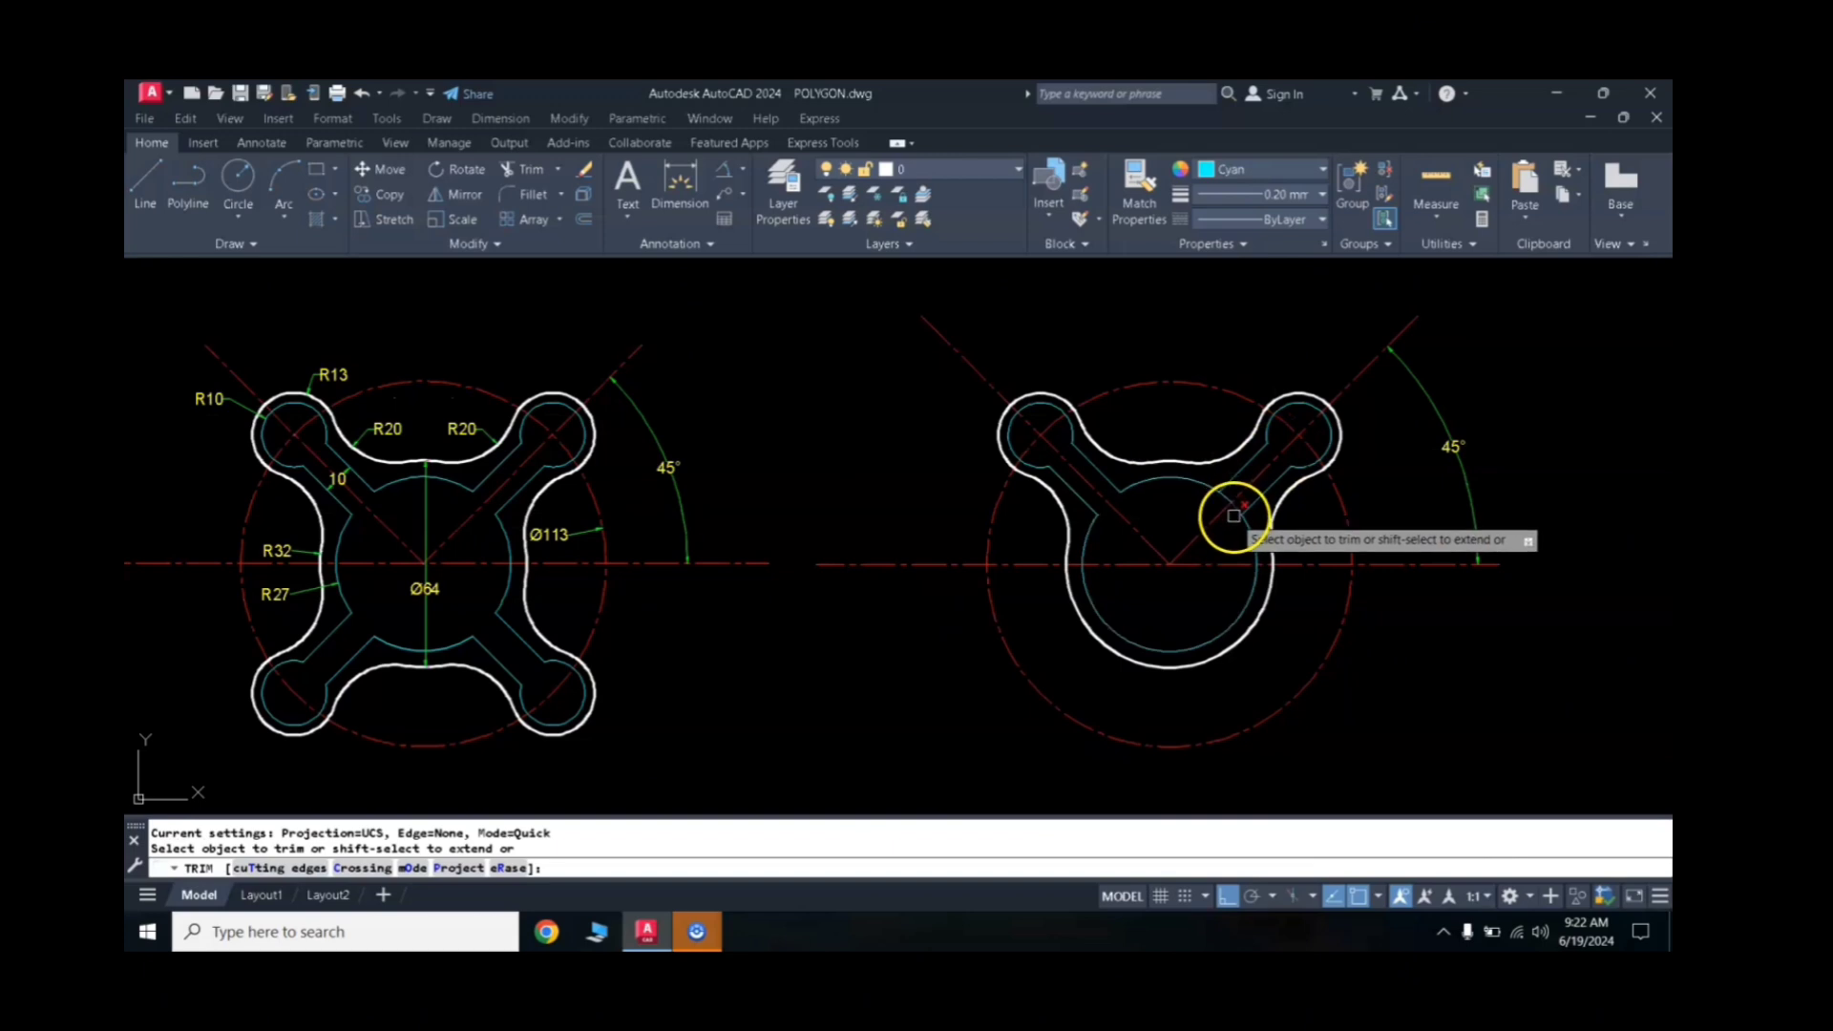
{"action": "left_click", "coordinate": [1234, 515]}
{"action": "key", "text": "Return"}
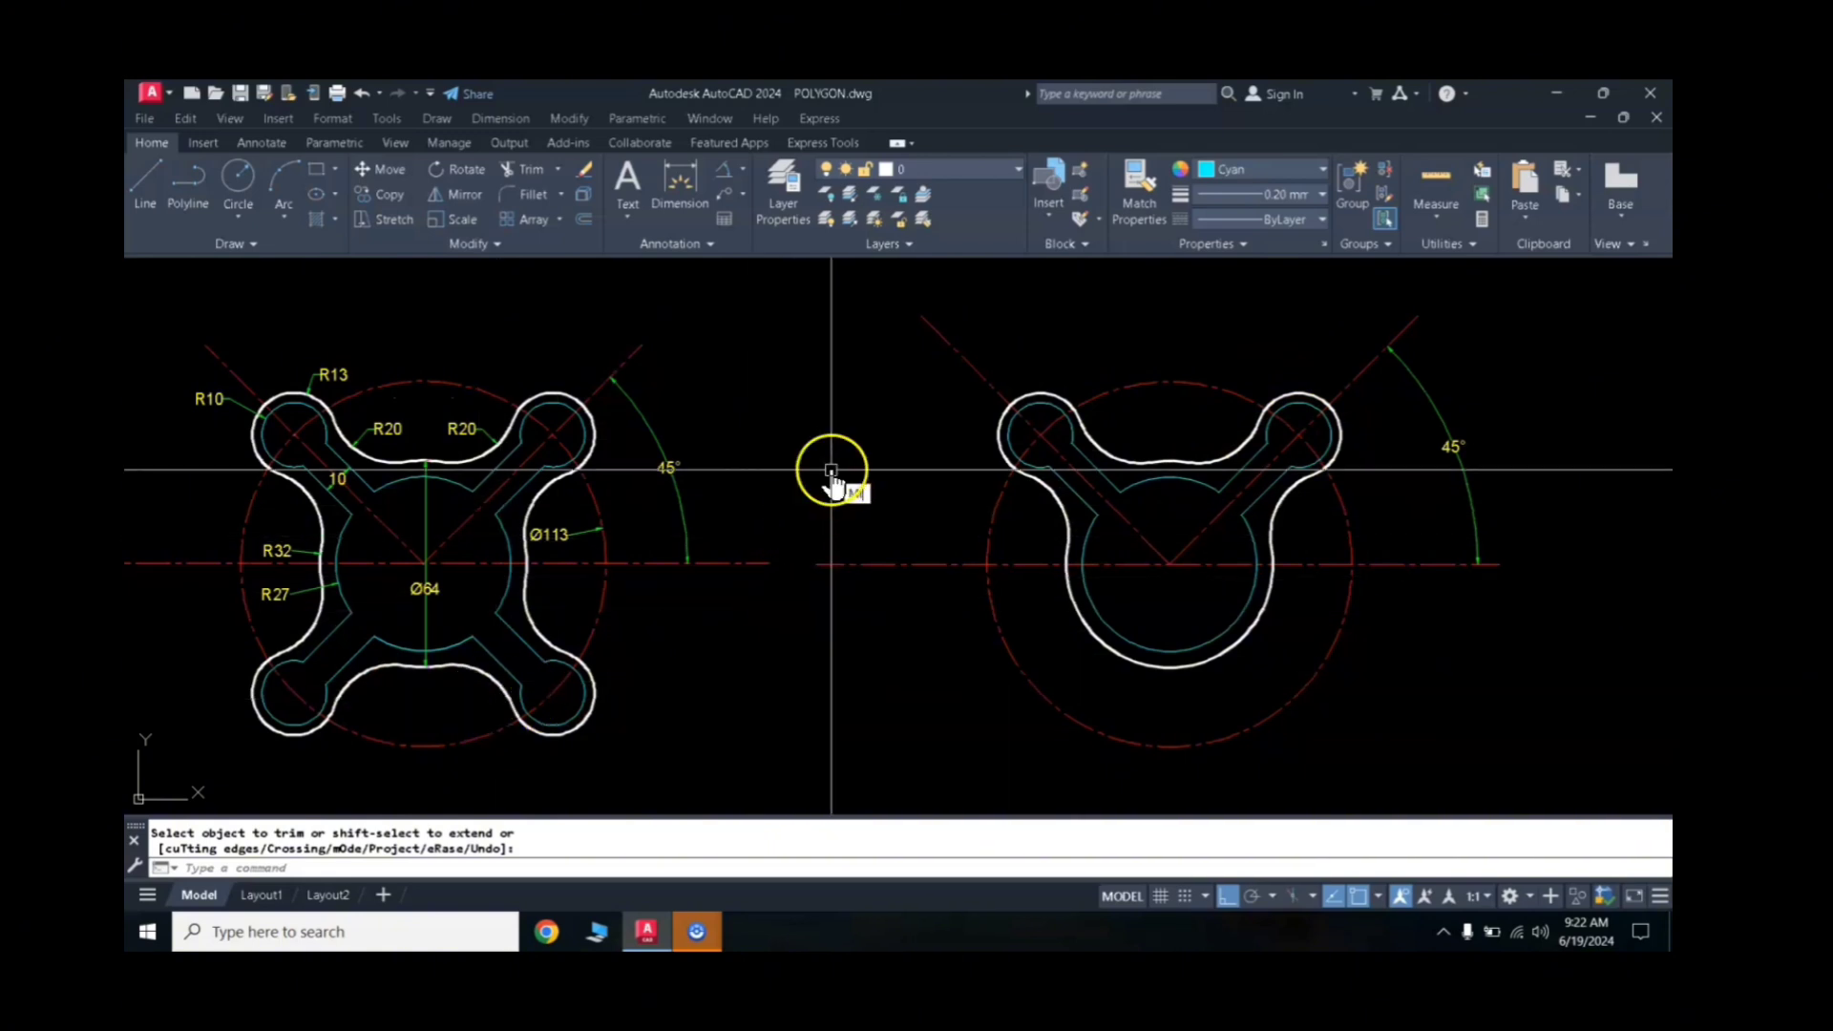
Step: Mirror the plate's upper half with both arms about the horizontal centreline, keeping the source objects
{"action": "type", "text": "mi"}
{"action": "key", "text": "Return"}
{"action": "left_click", "coordinate": [846, 354]}
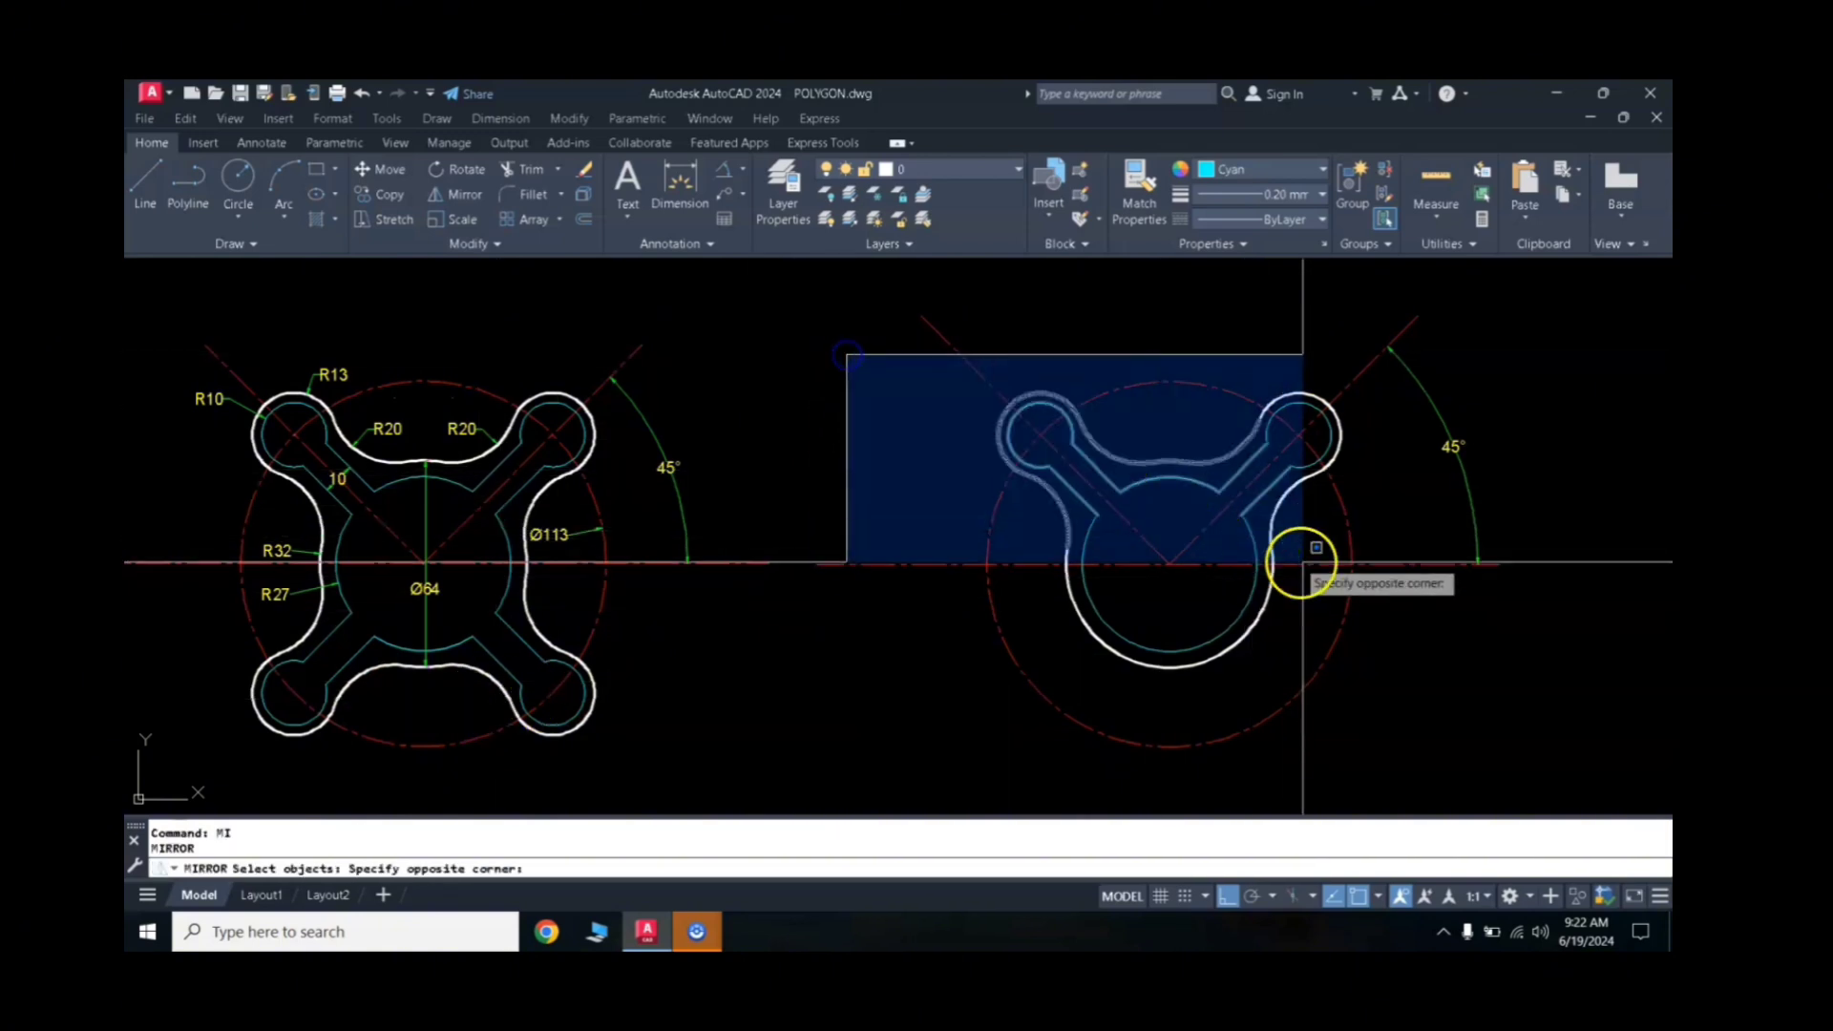
{"action": "left_click", "coordinate": [1360, 597]}
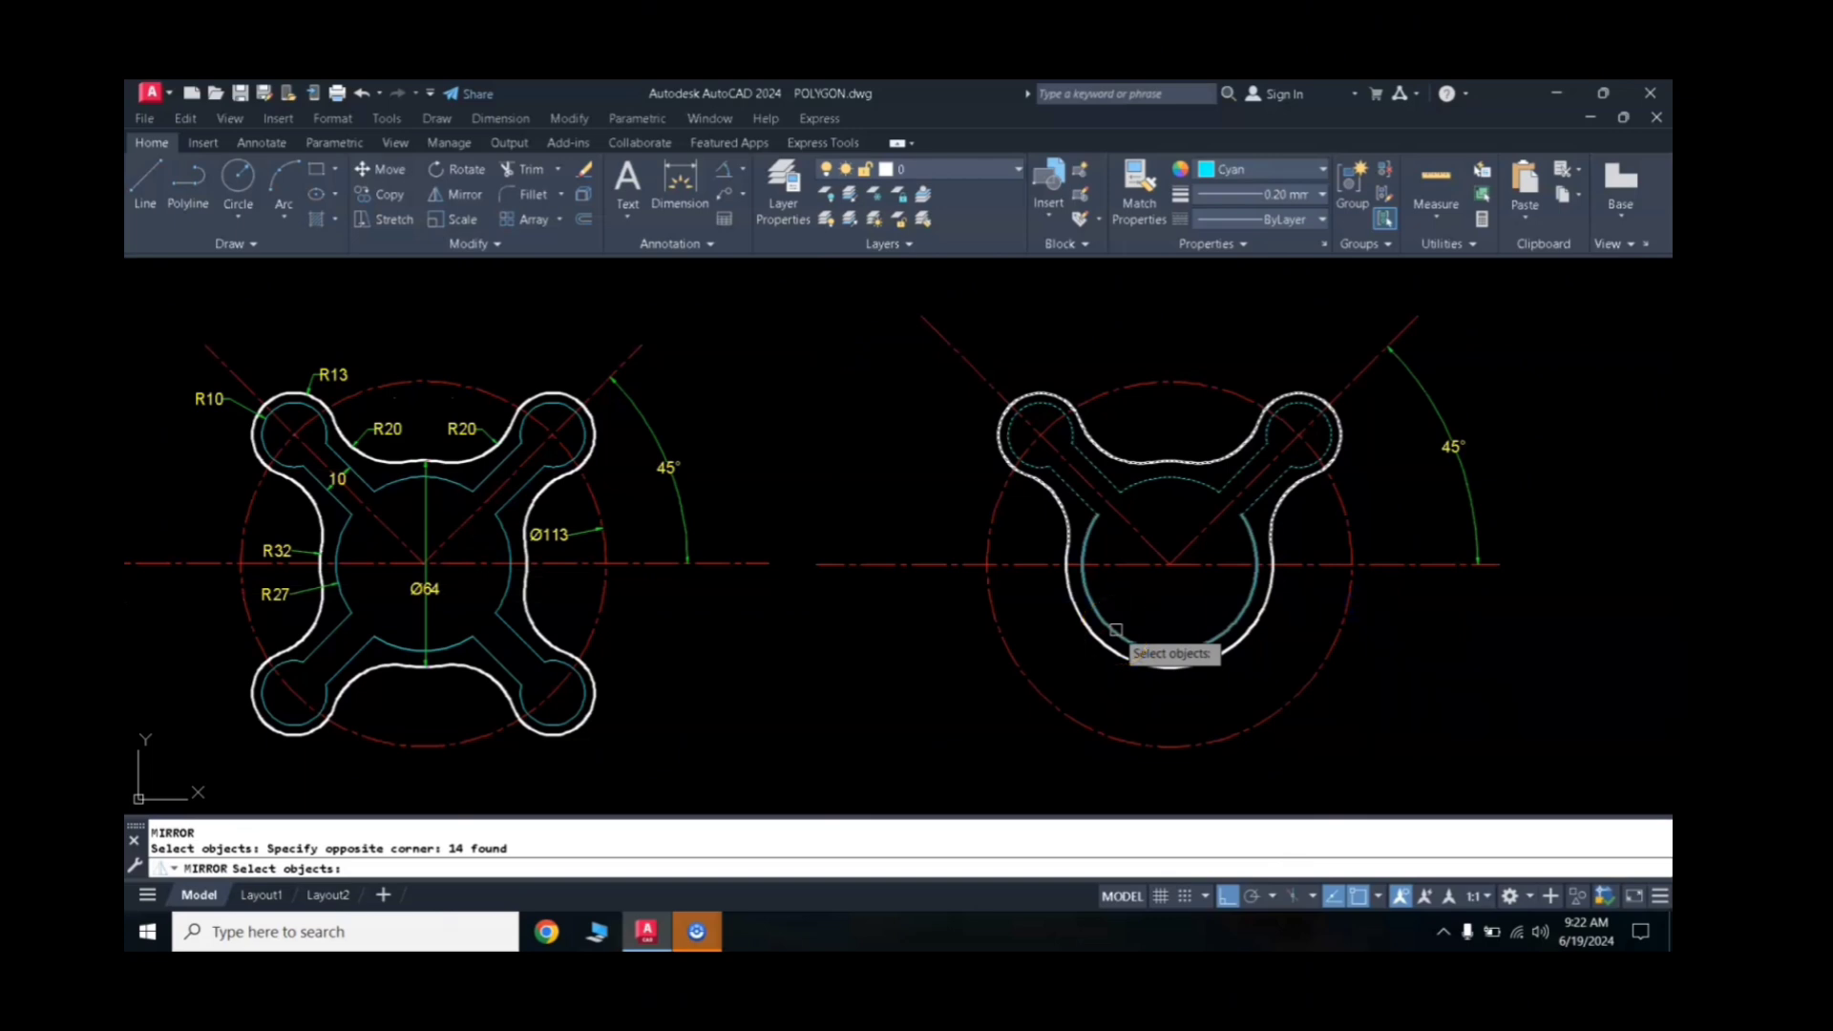
{"action": "key", "text": "Return"}
{"action": "left_click", "coordinate": [1168, 564]}
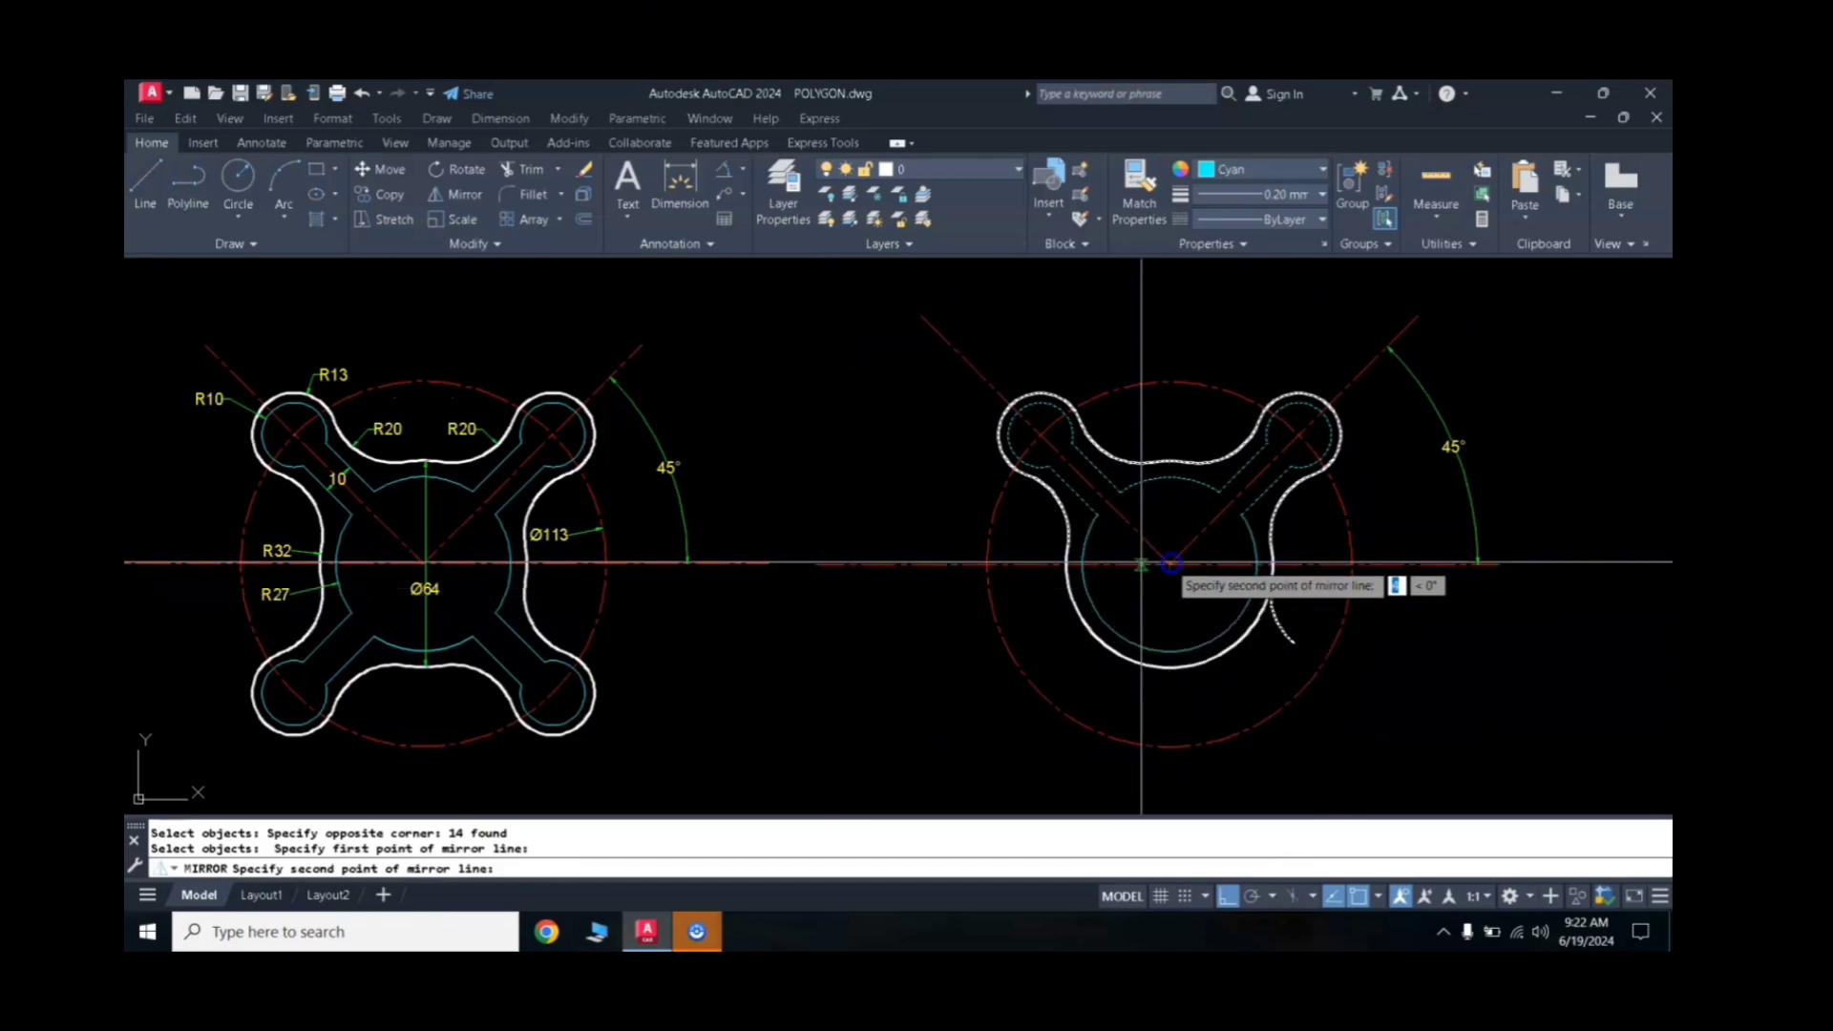
{"action": "left_click", "coordinate": [866, 619]}
{"action": "key", "text": "Return"}
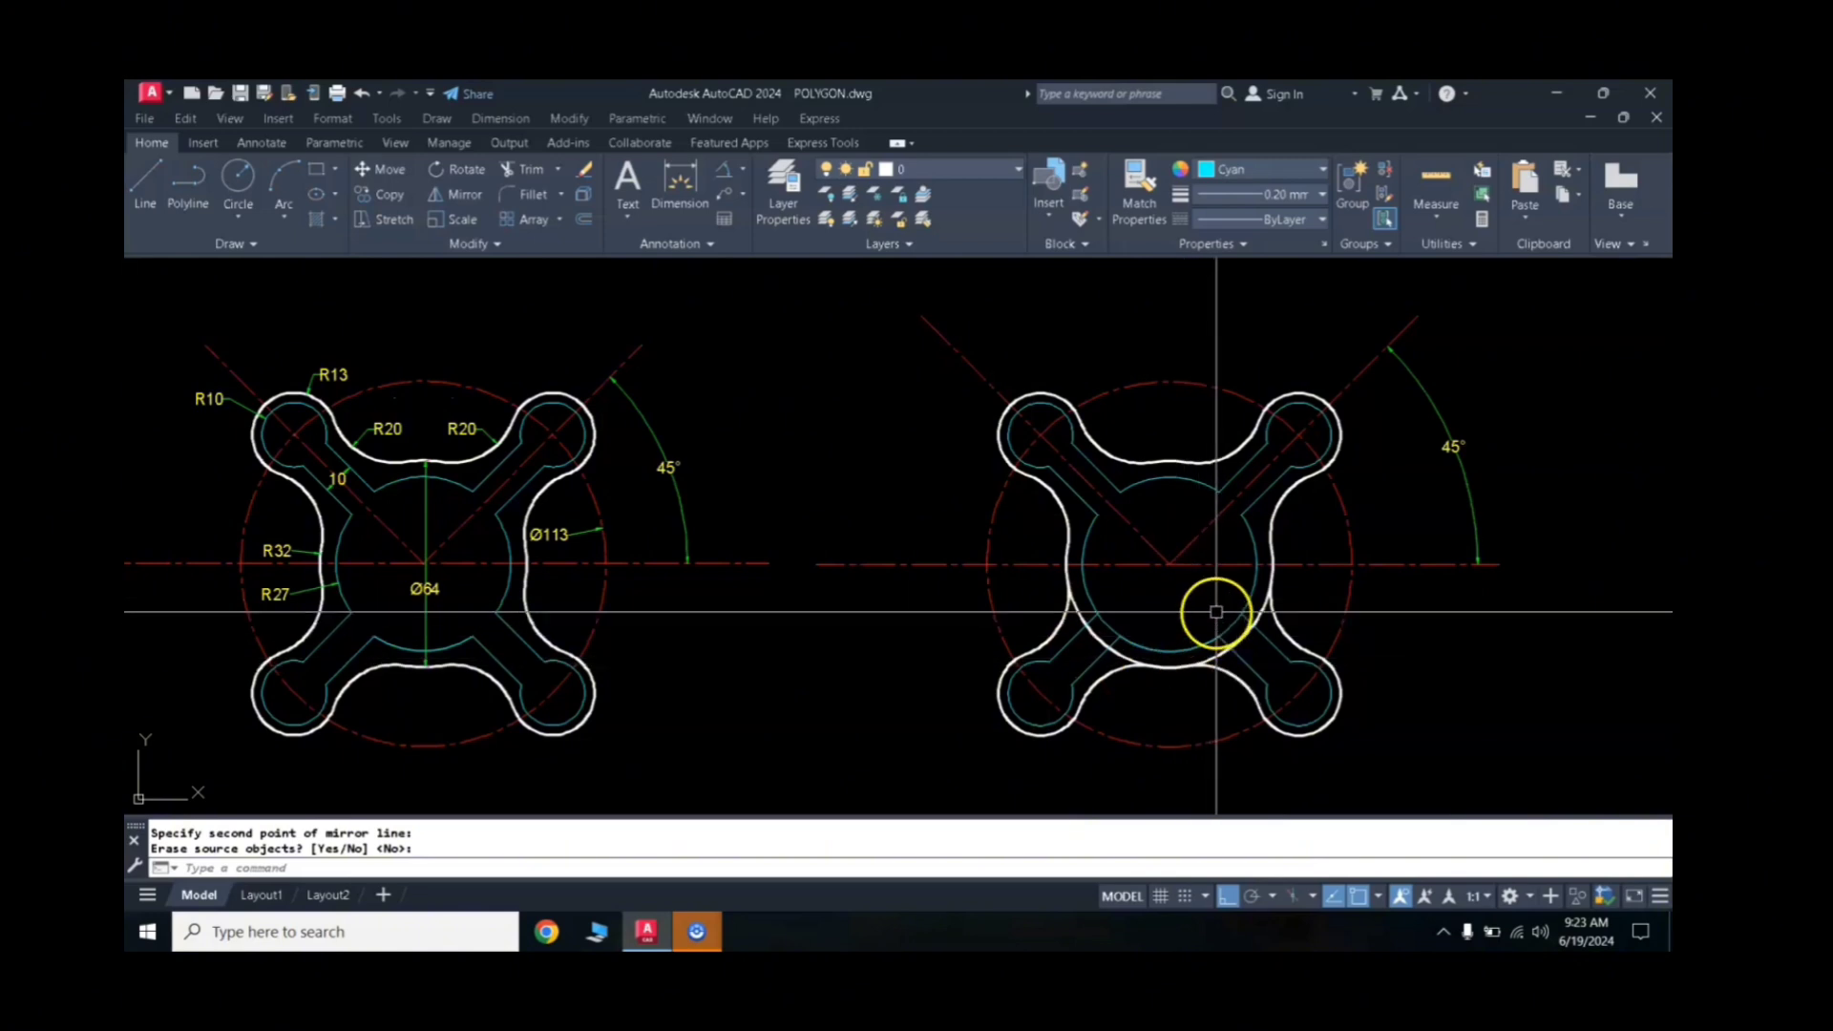
Step: Trim the outer and inner circle arcs that cross the two lower arms, leaving the plate's contours open through each arm
{"action": "key", "text": "Return"}
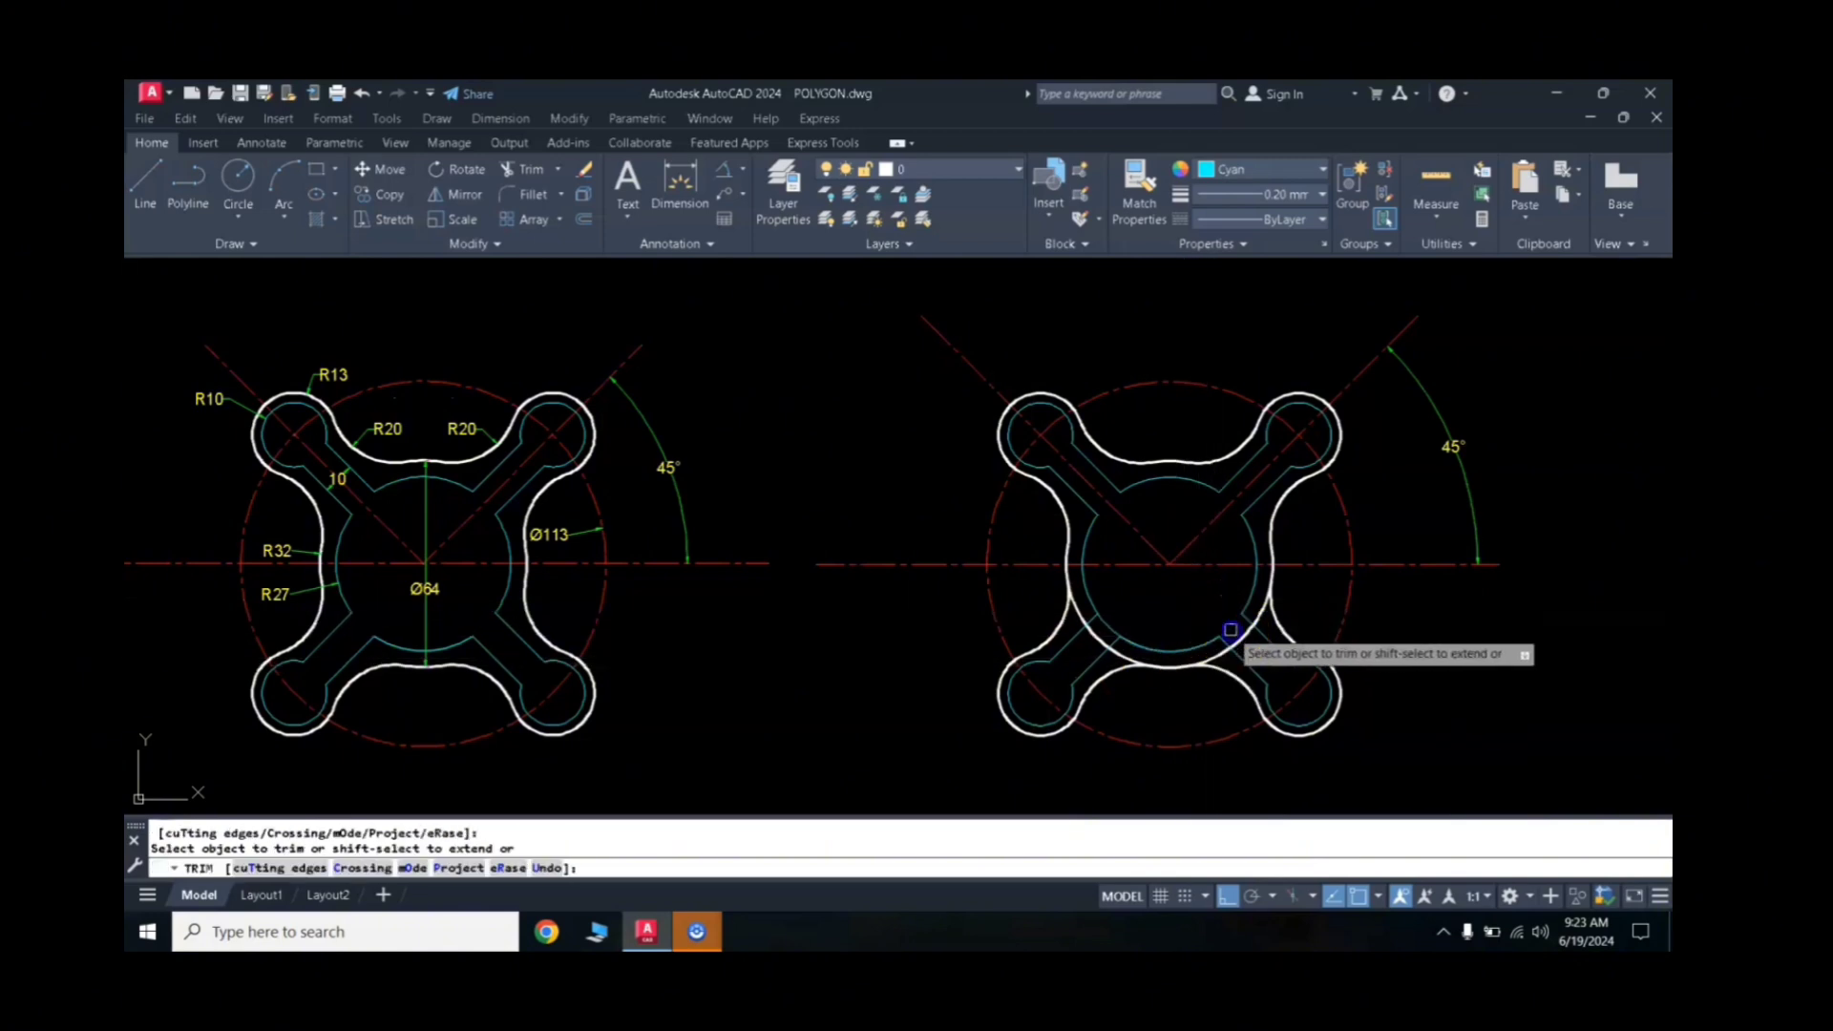
{"action": "left_click", "coordinate": [1088, 621]}
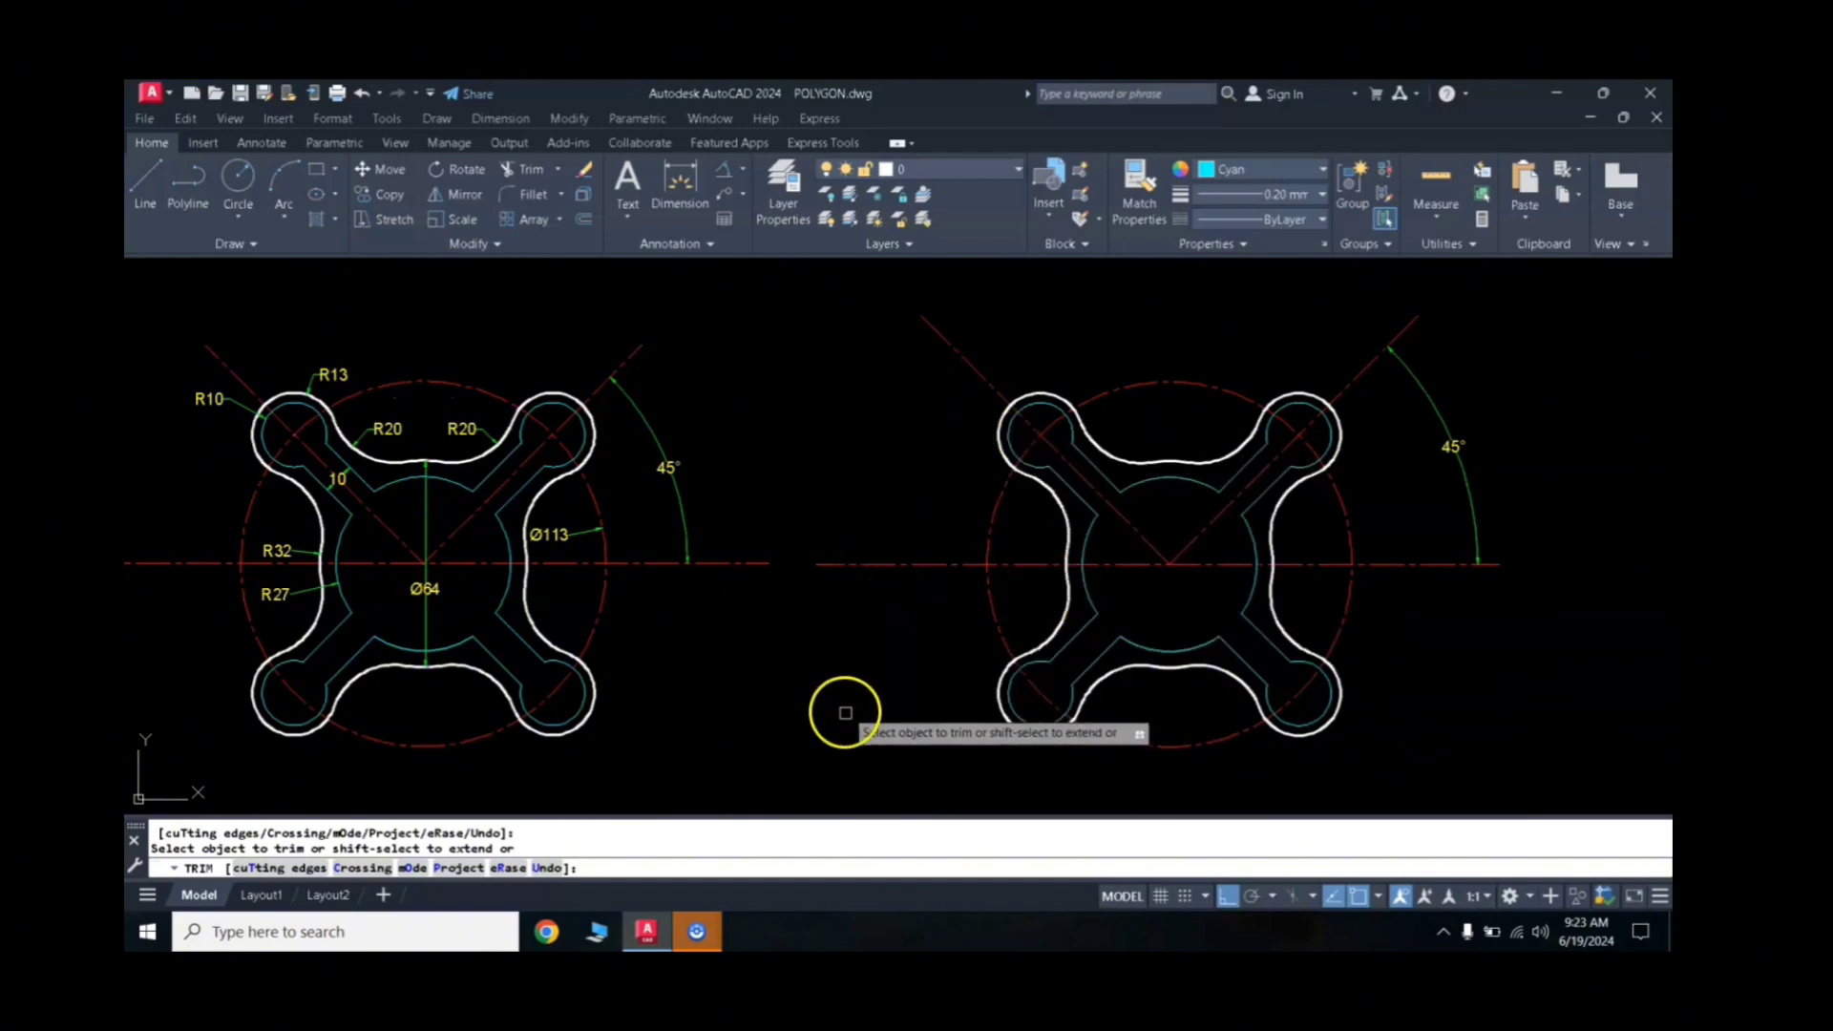
Step: Add radius dimensions to the outer and inner arcs around the tip of the new plate's upper-left arm
{"action": "key", "text": "Return"}
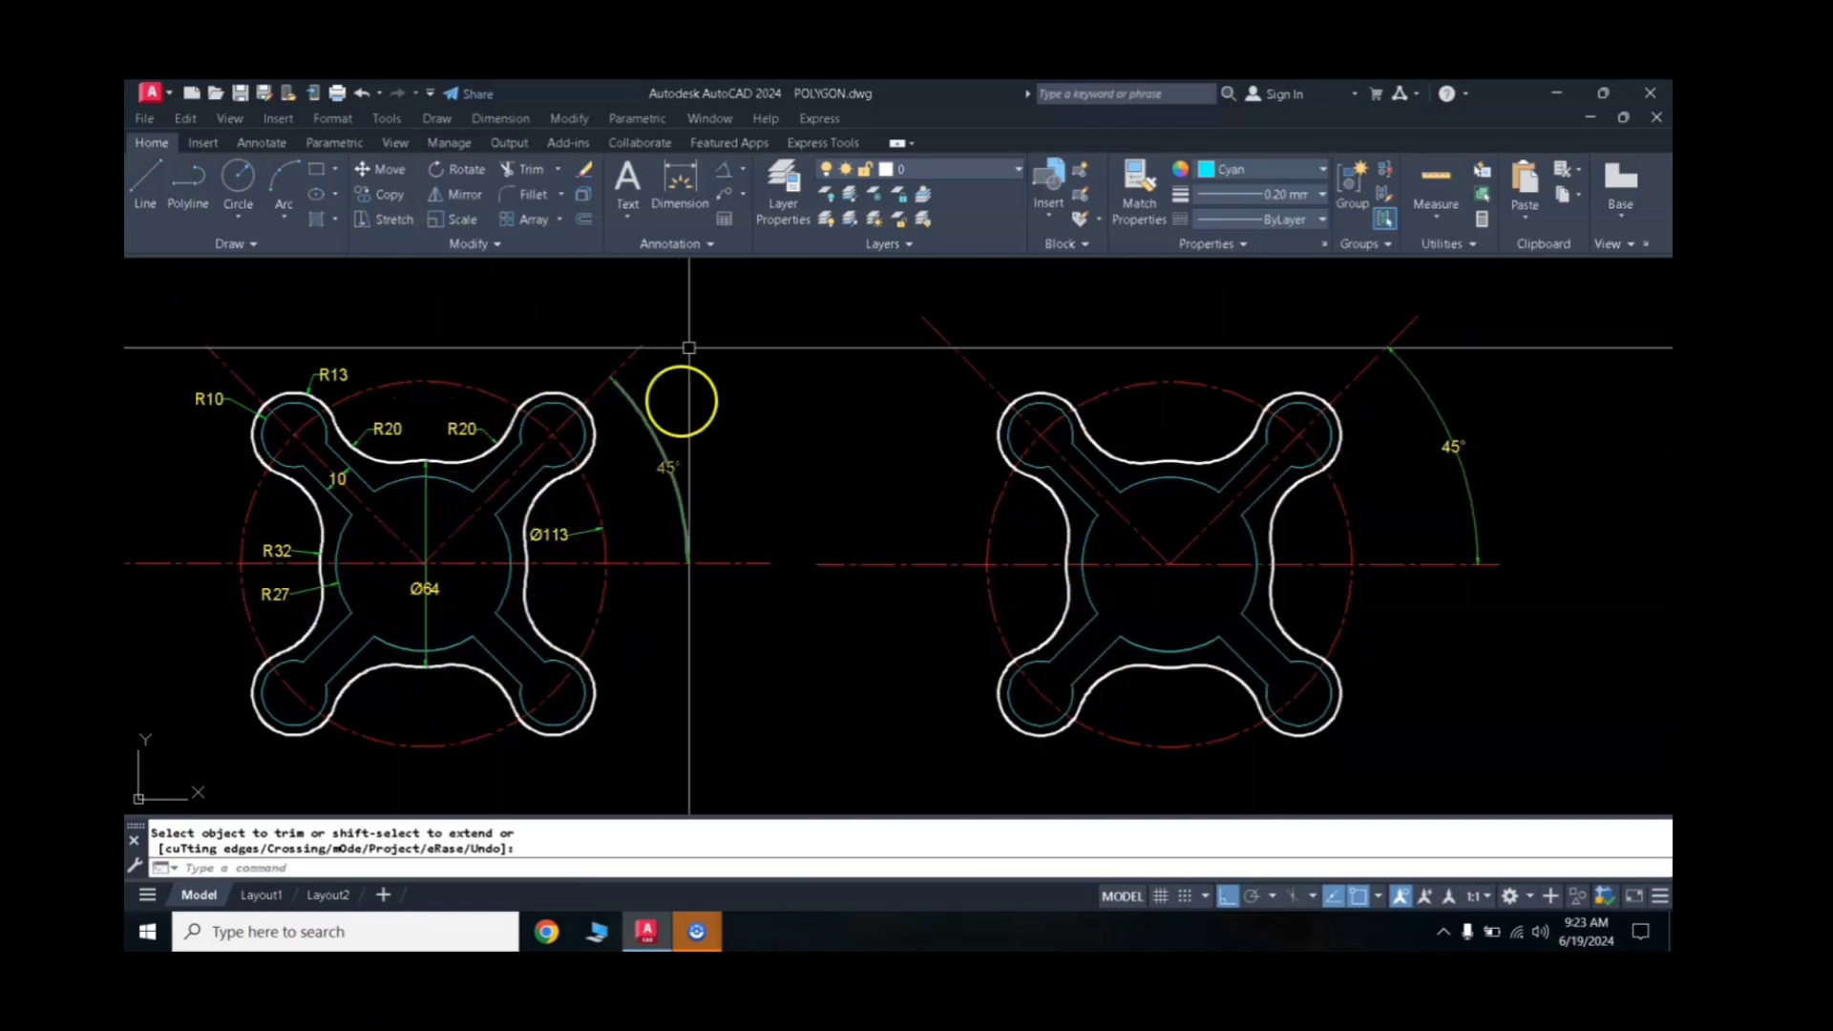
{"action": "left_click", "coordinate": [727, 179]}
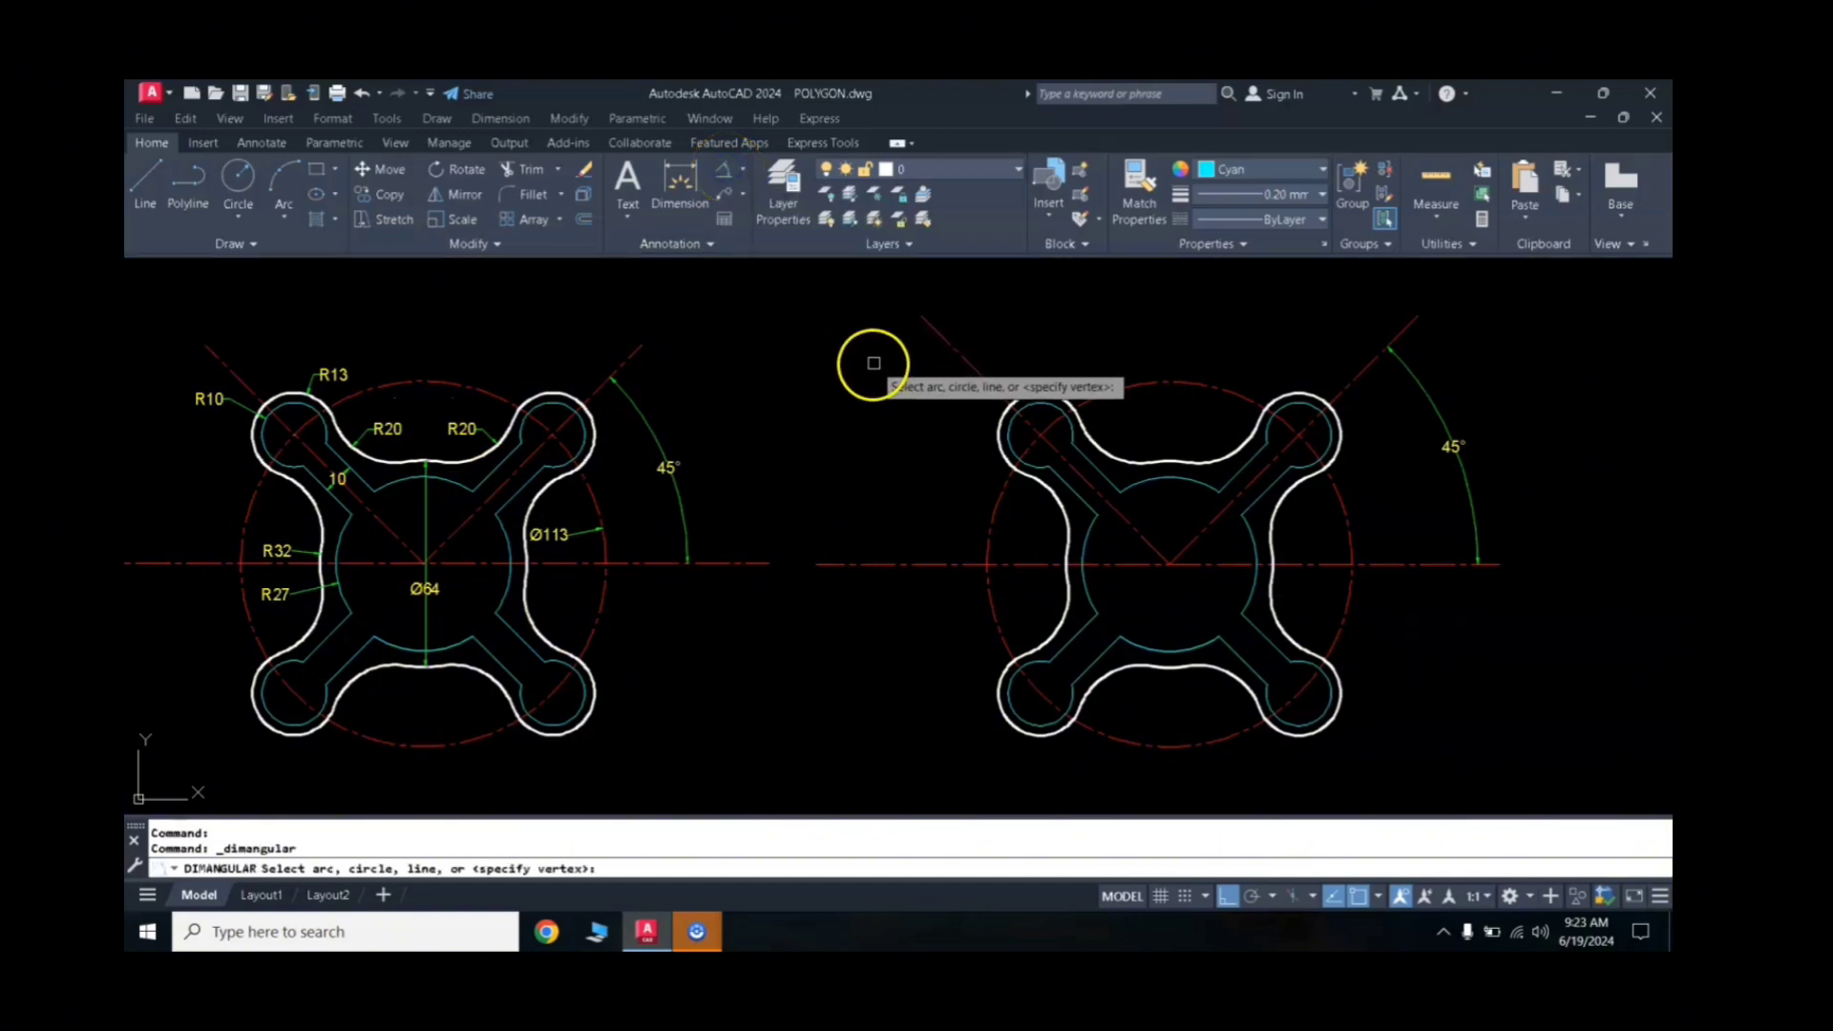
{"action": "left_click", "coordinate": [745, 171]}
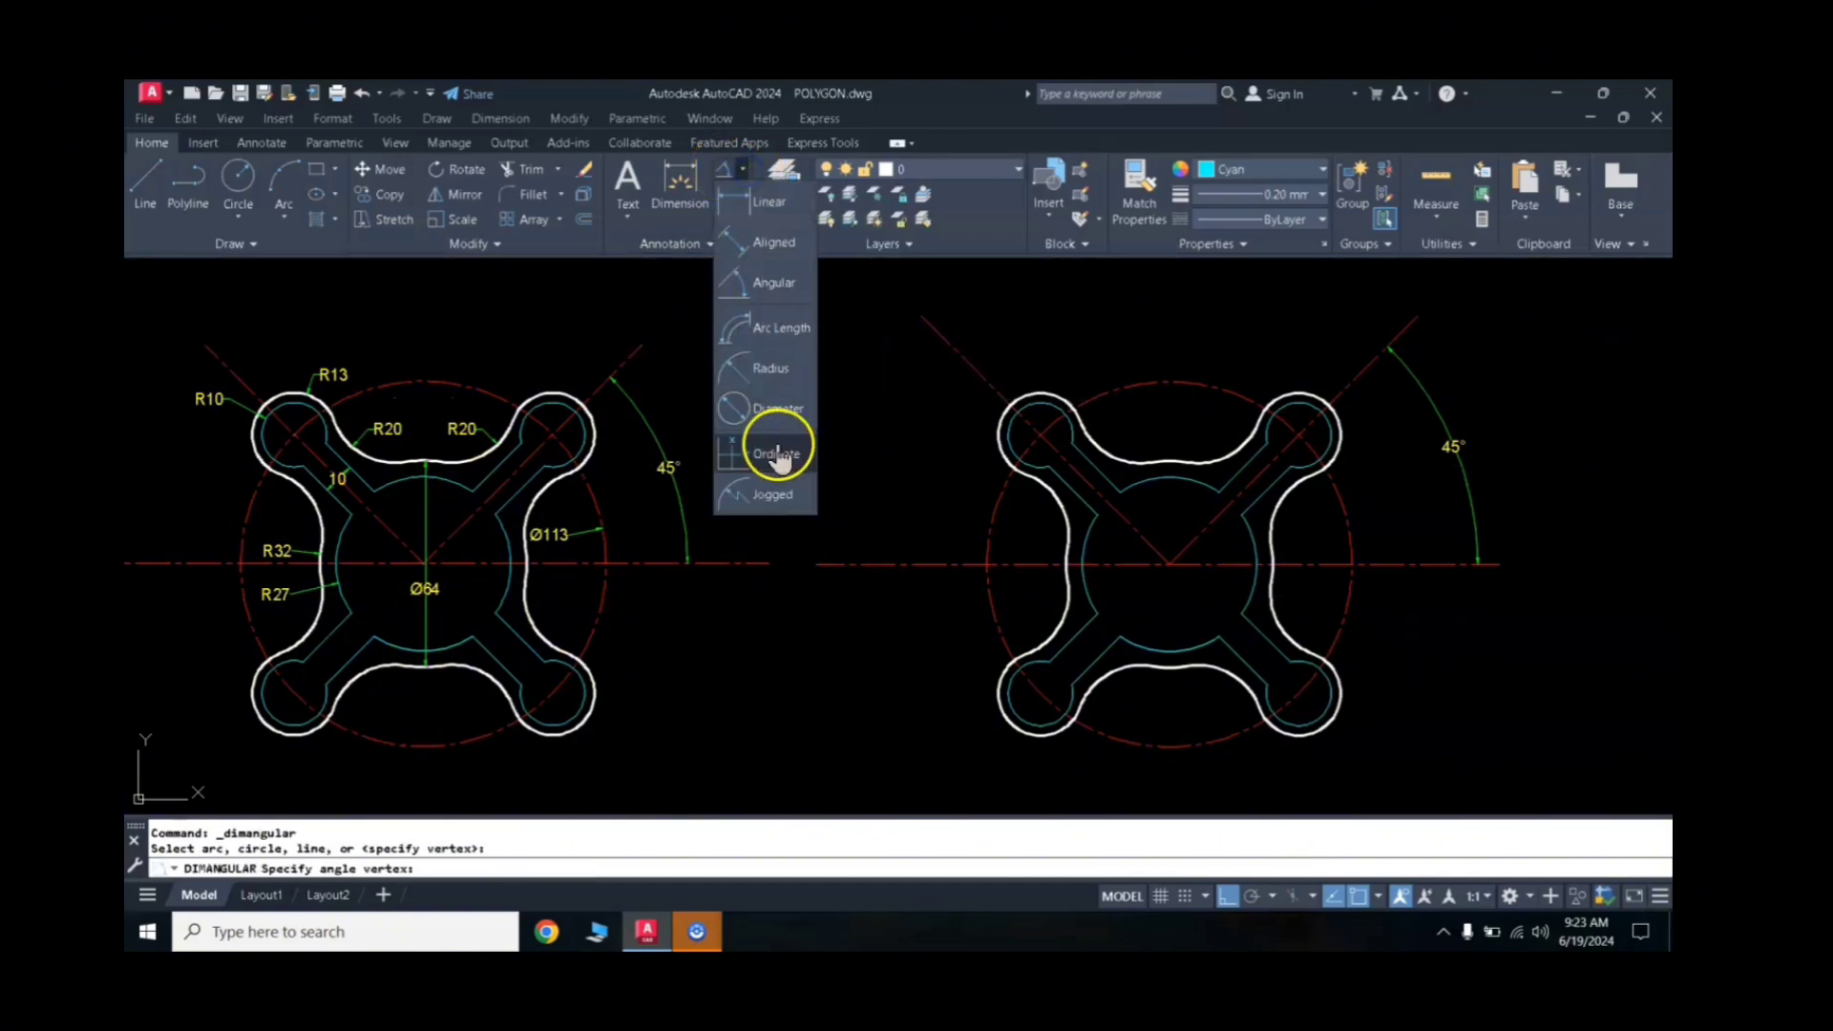
{"action": "left_click", "coordinate": [761, 381]}
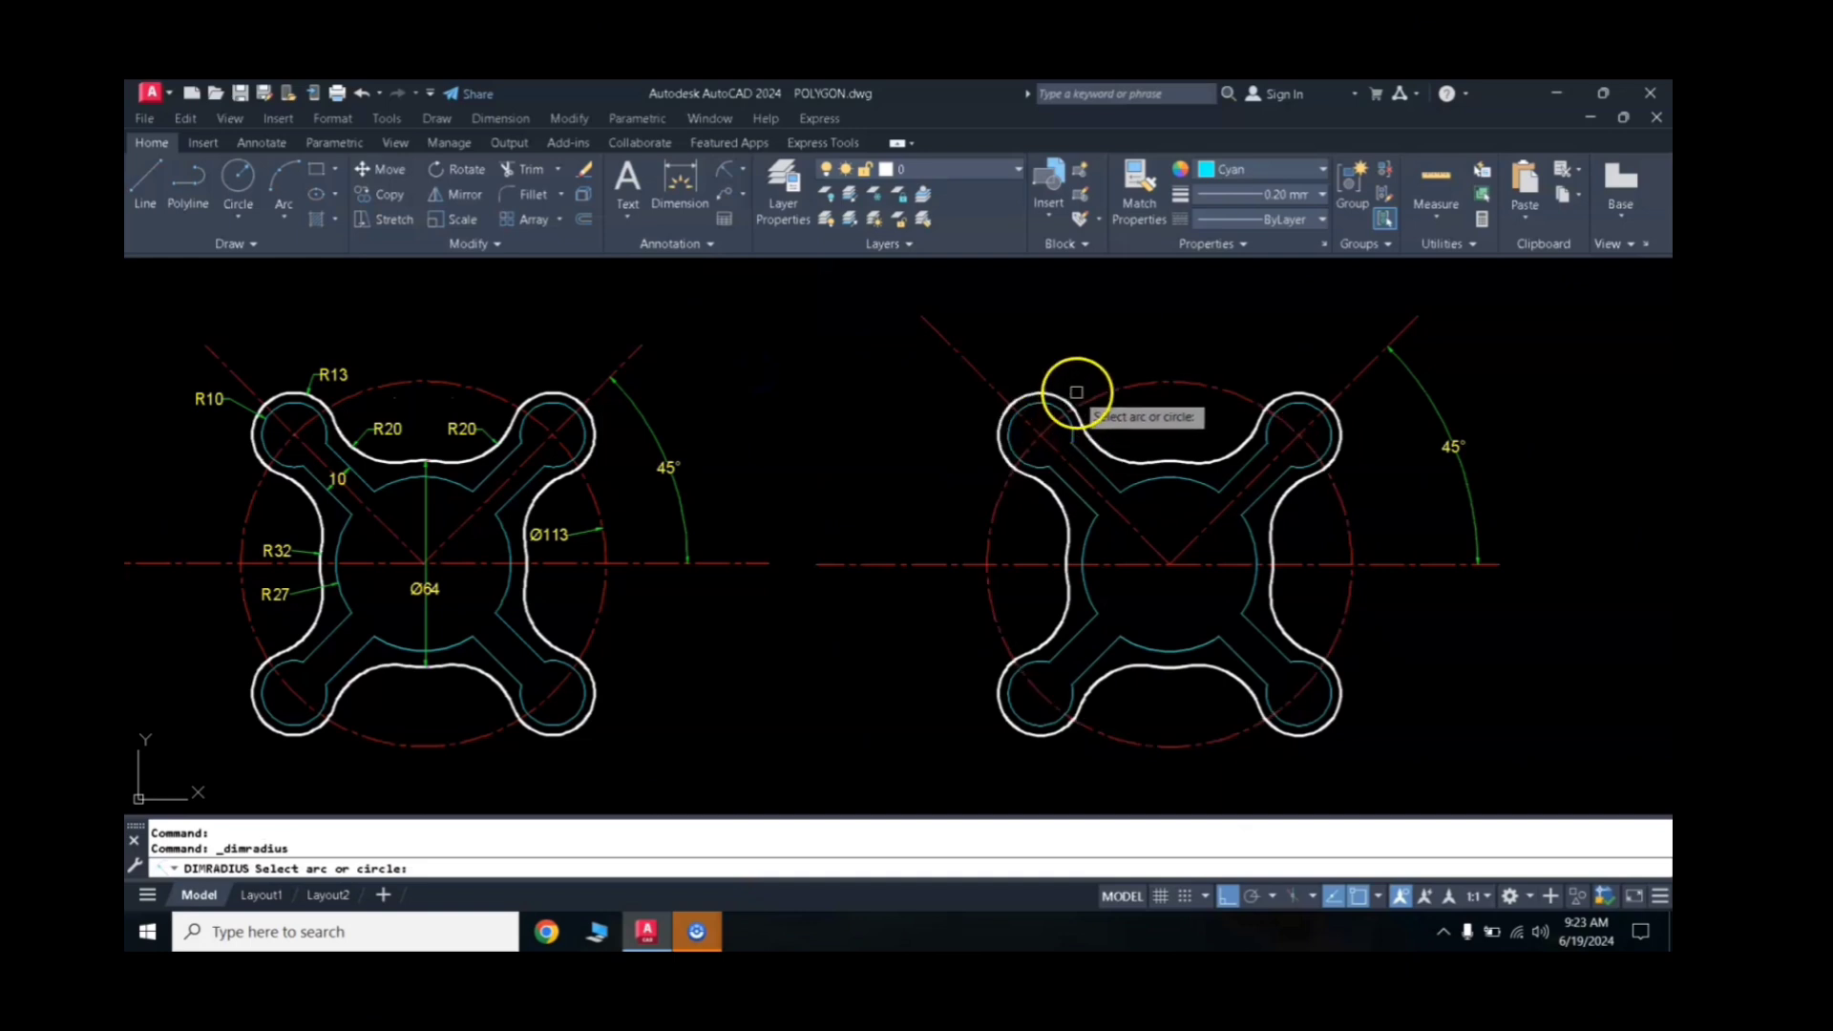
{"action": "left_click", "coordinate": [1052, 392]}
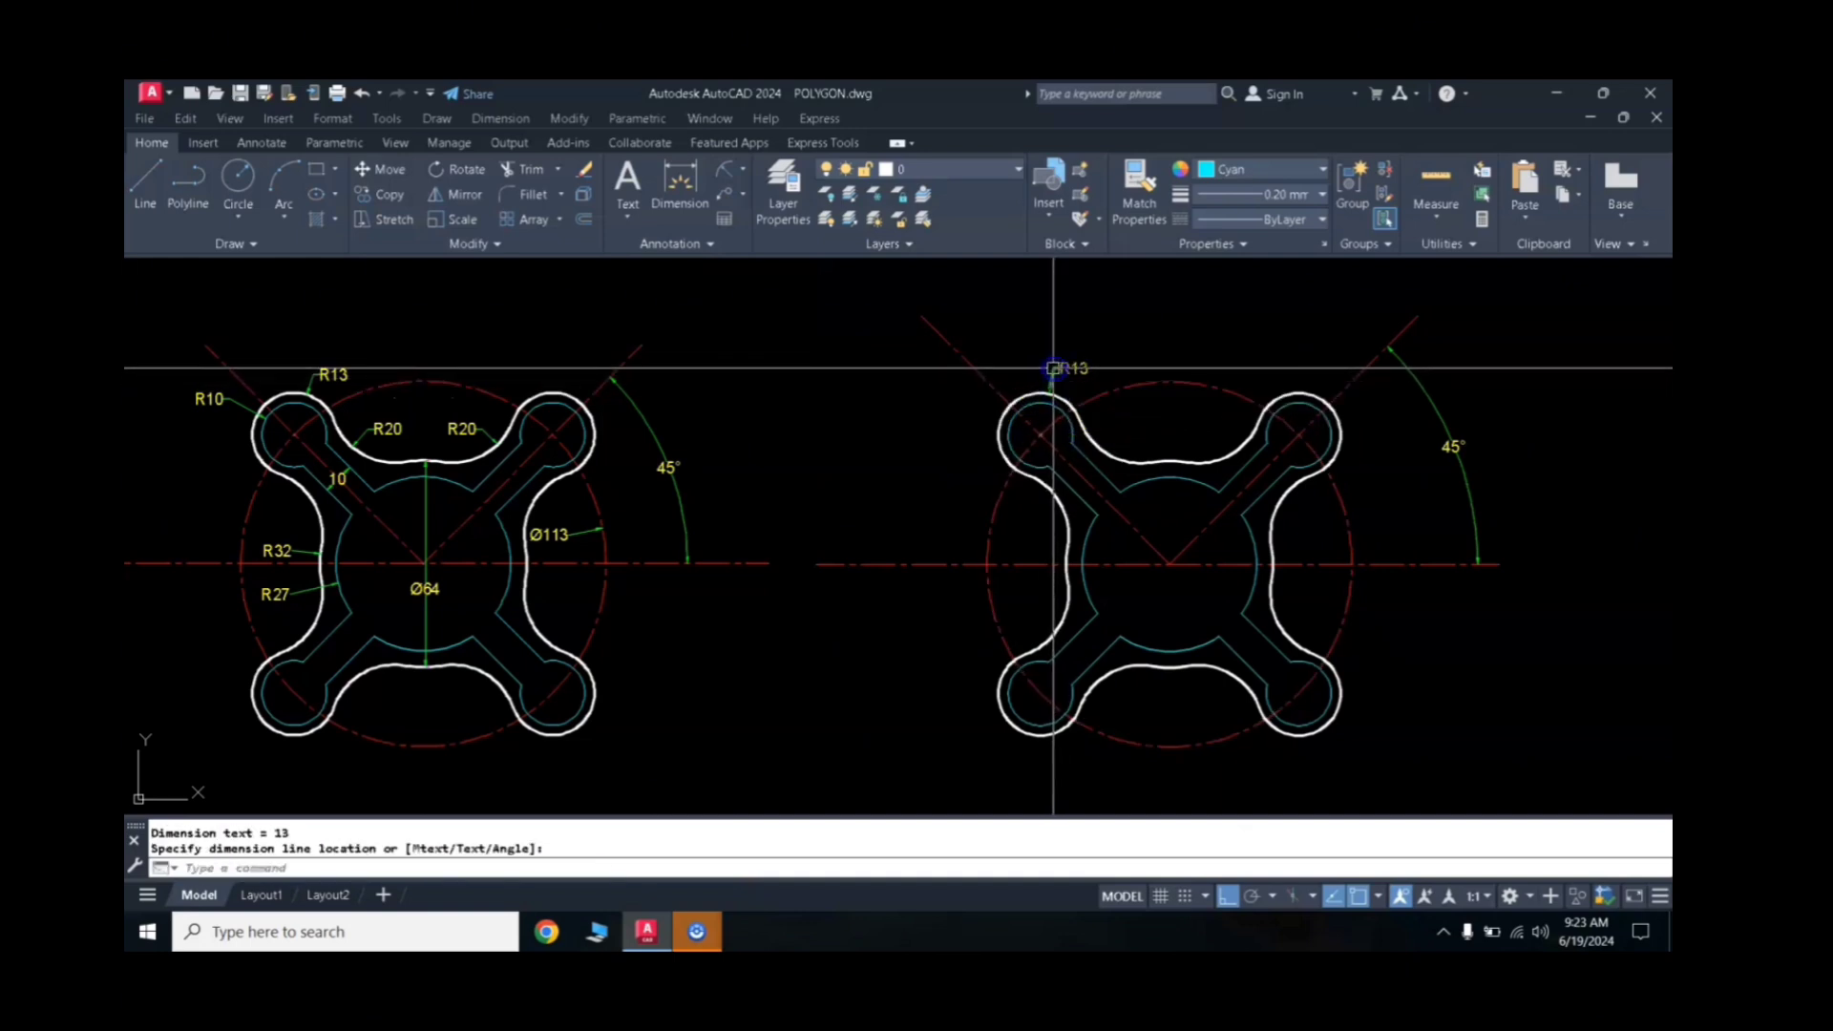
{"action": "left_click", "coordinate": [1053, 367]}
{"action": "key", "text": "Return"}
{"action": "left_click", "coordinate": [1013, 431]}
{"action": "left_click", "coordinate": [983, 409]}
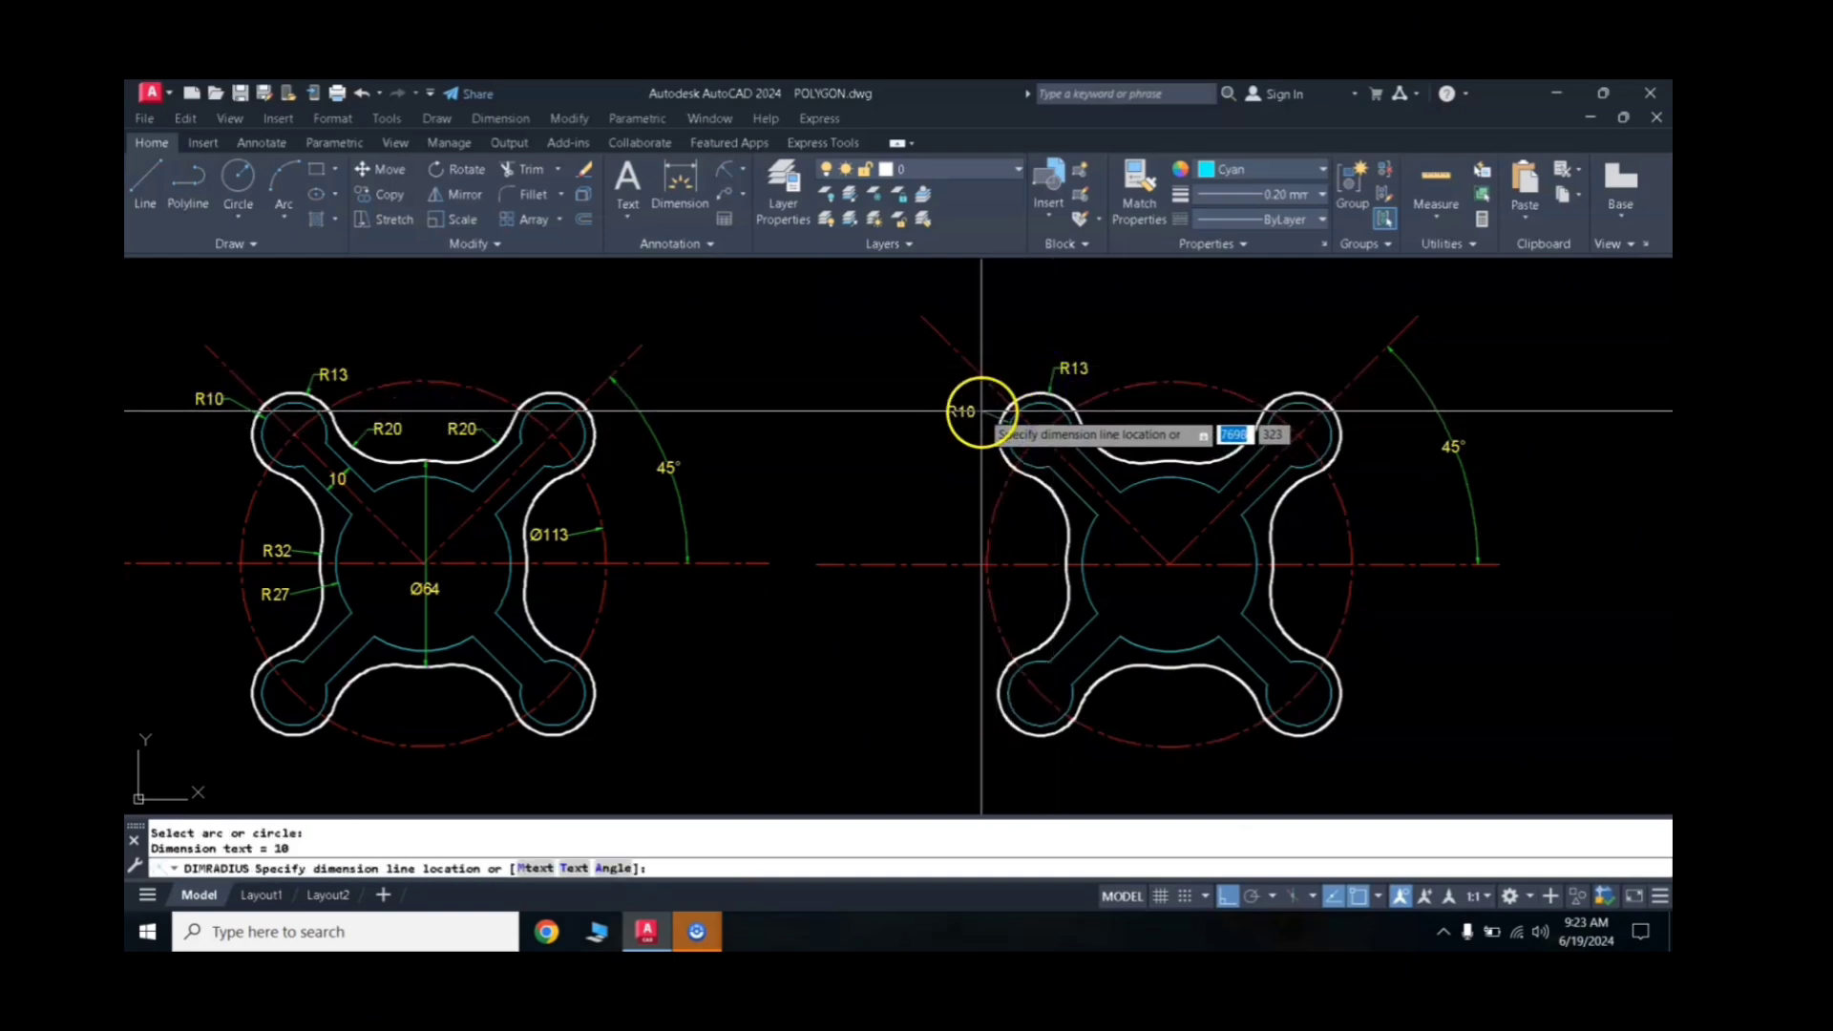
Step: Add radius dimensions to the two fillet arcs on the plate's upper outer contour, placing both texts above the contour
{"action": "key", "text": "Return"}
{"action": "left_click", "coordinate": [1107, 426]}
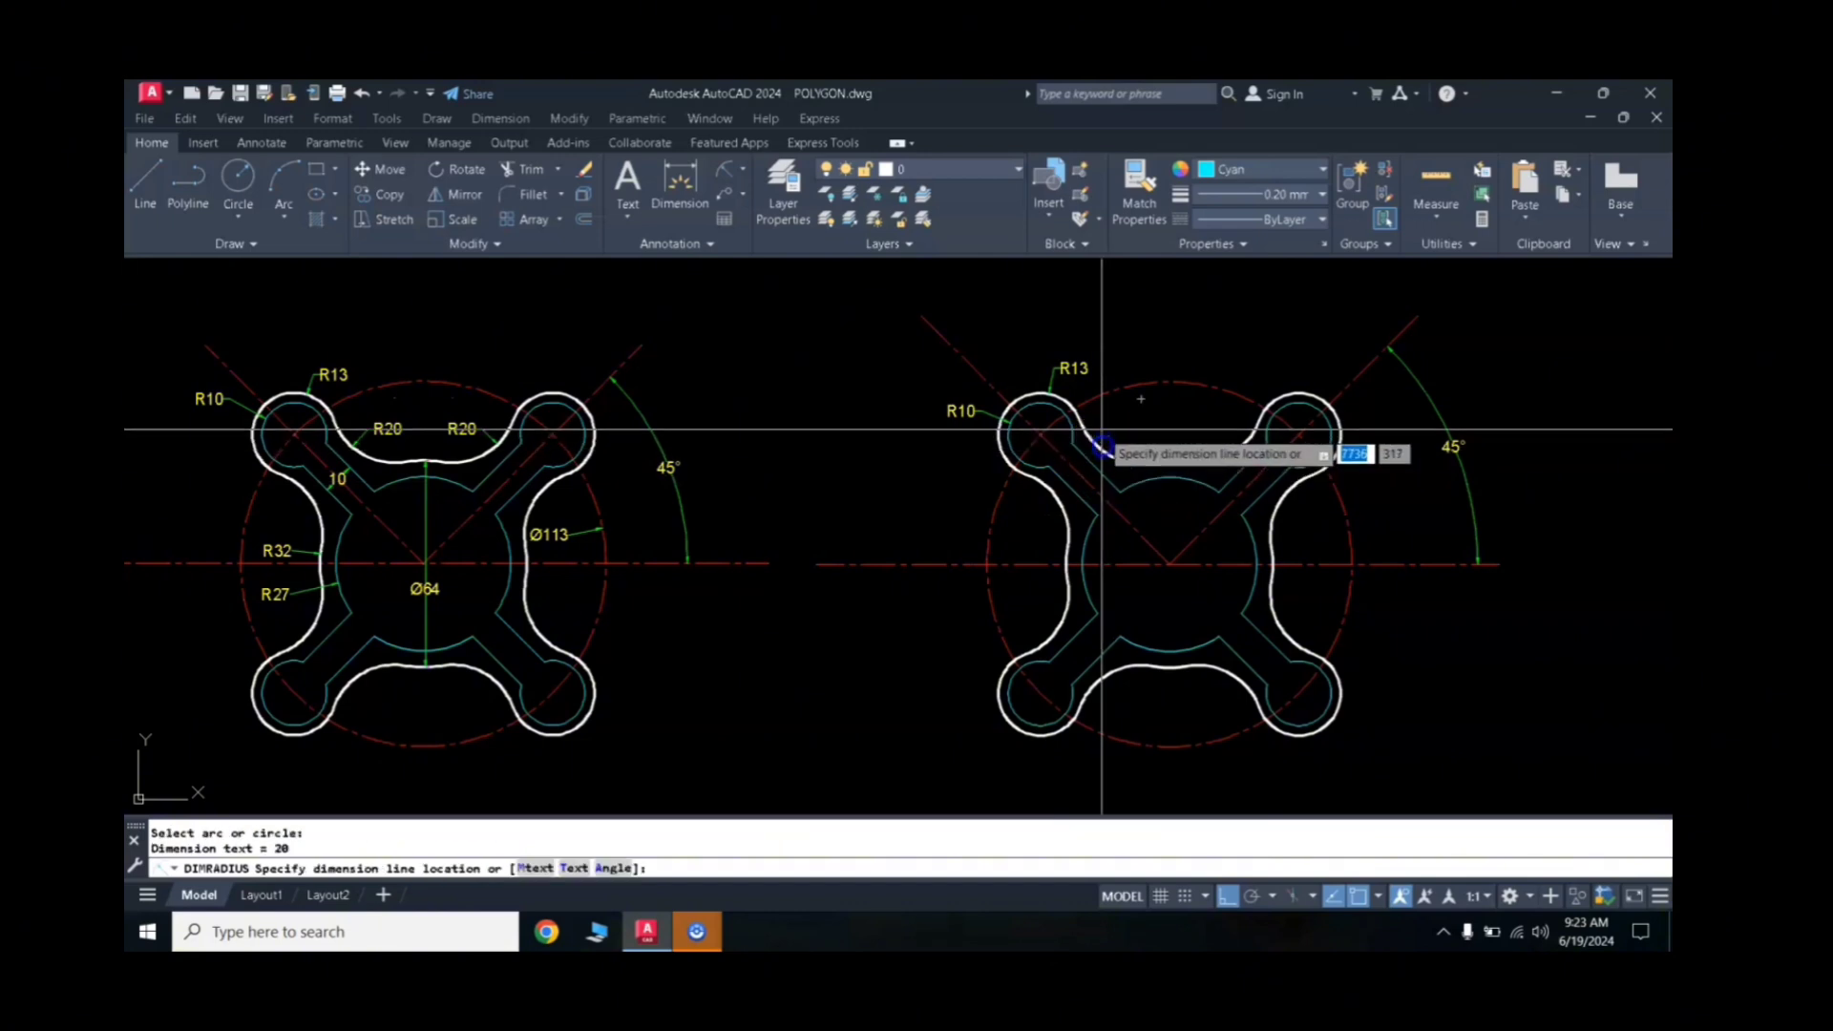
{"action": "left_click", "coordinate": [1112, 426]}
{"action": "key", "text": "Return"}
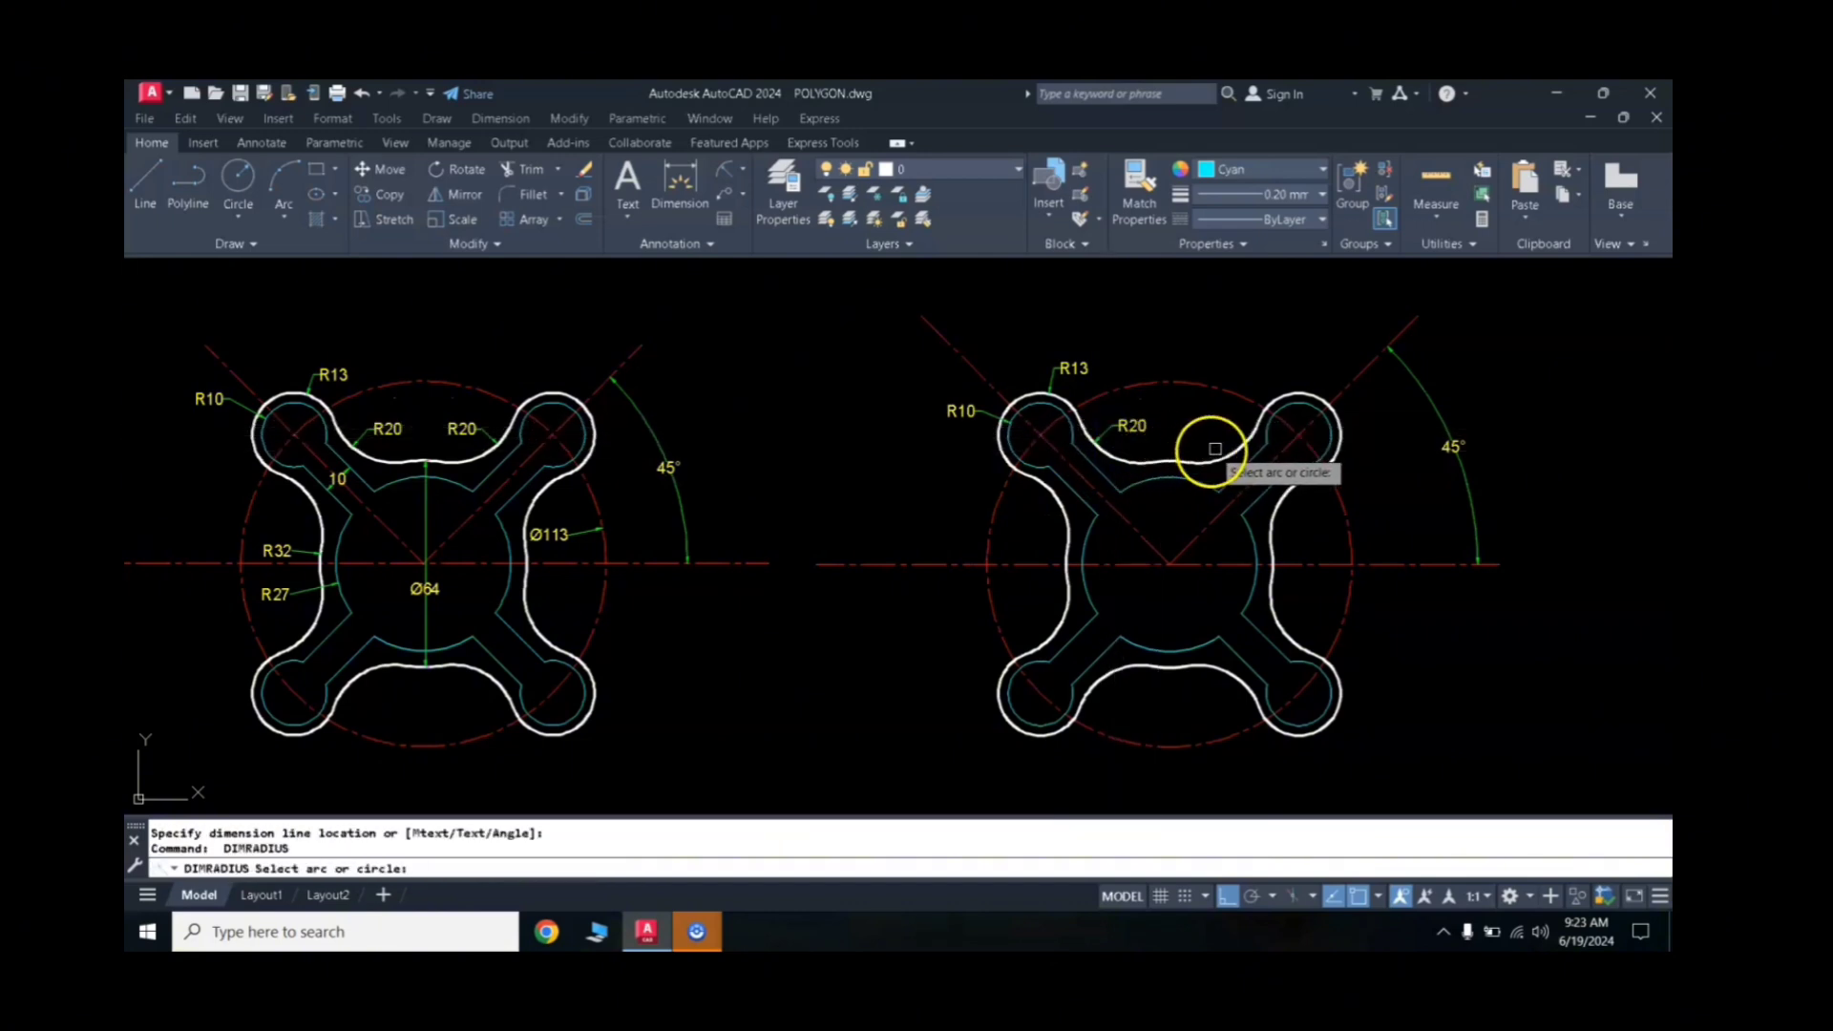
{"action": "left_click", "coordinate": [1220, 447]}
{"action": "left_click", "coordinate": [1189, 427]}
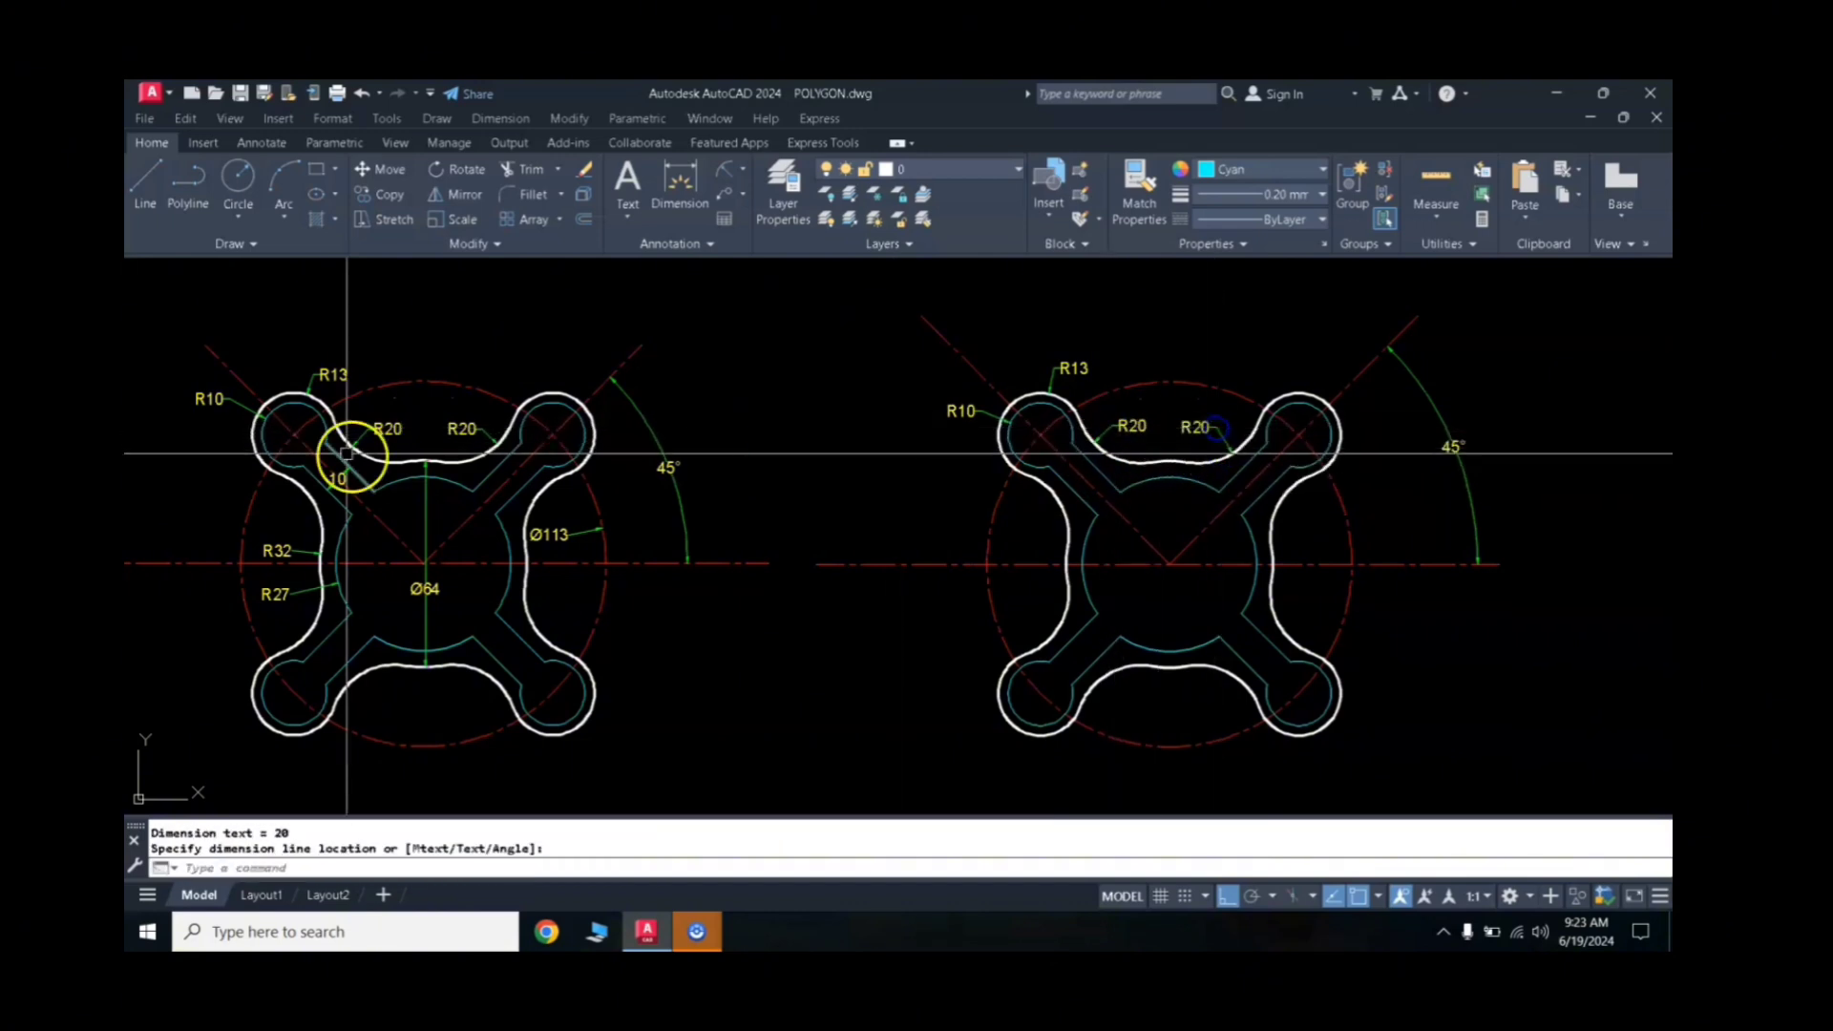
{"action": "key", "text": "Return"}
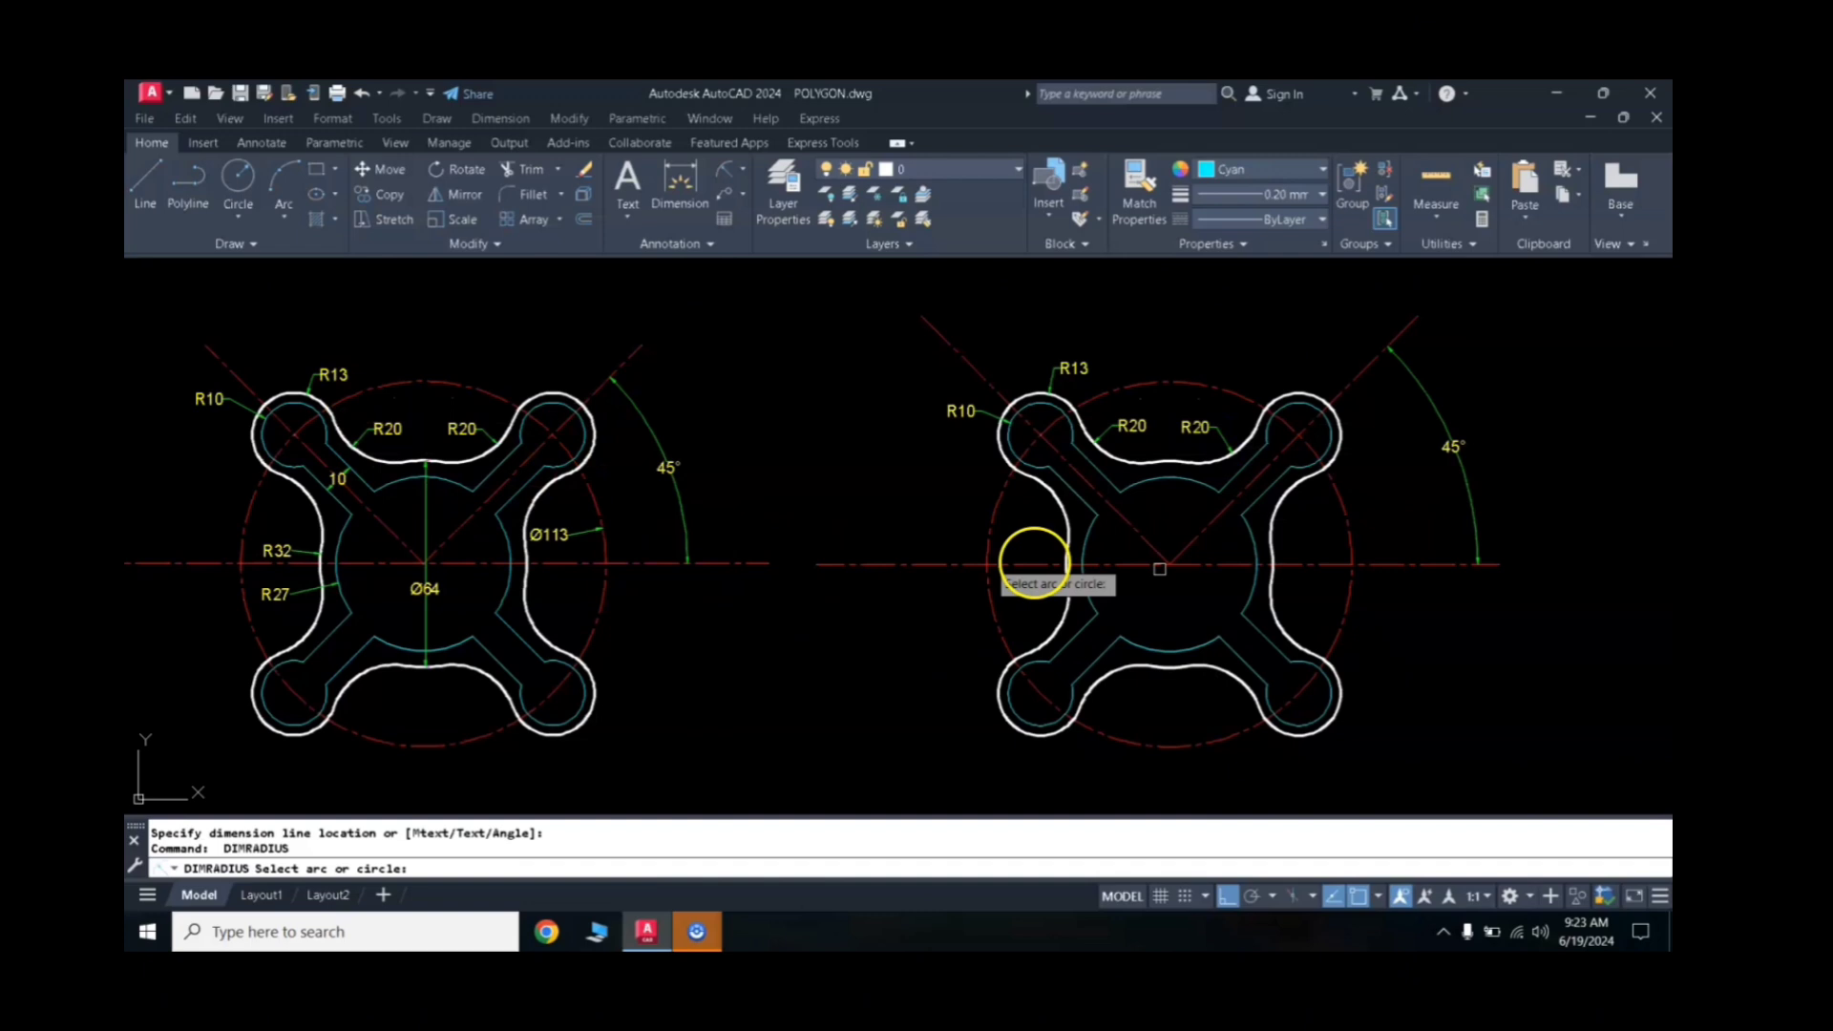
{"action": "left_click", "coordinate": [1343, 520]}
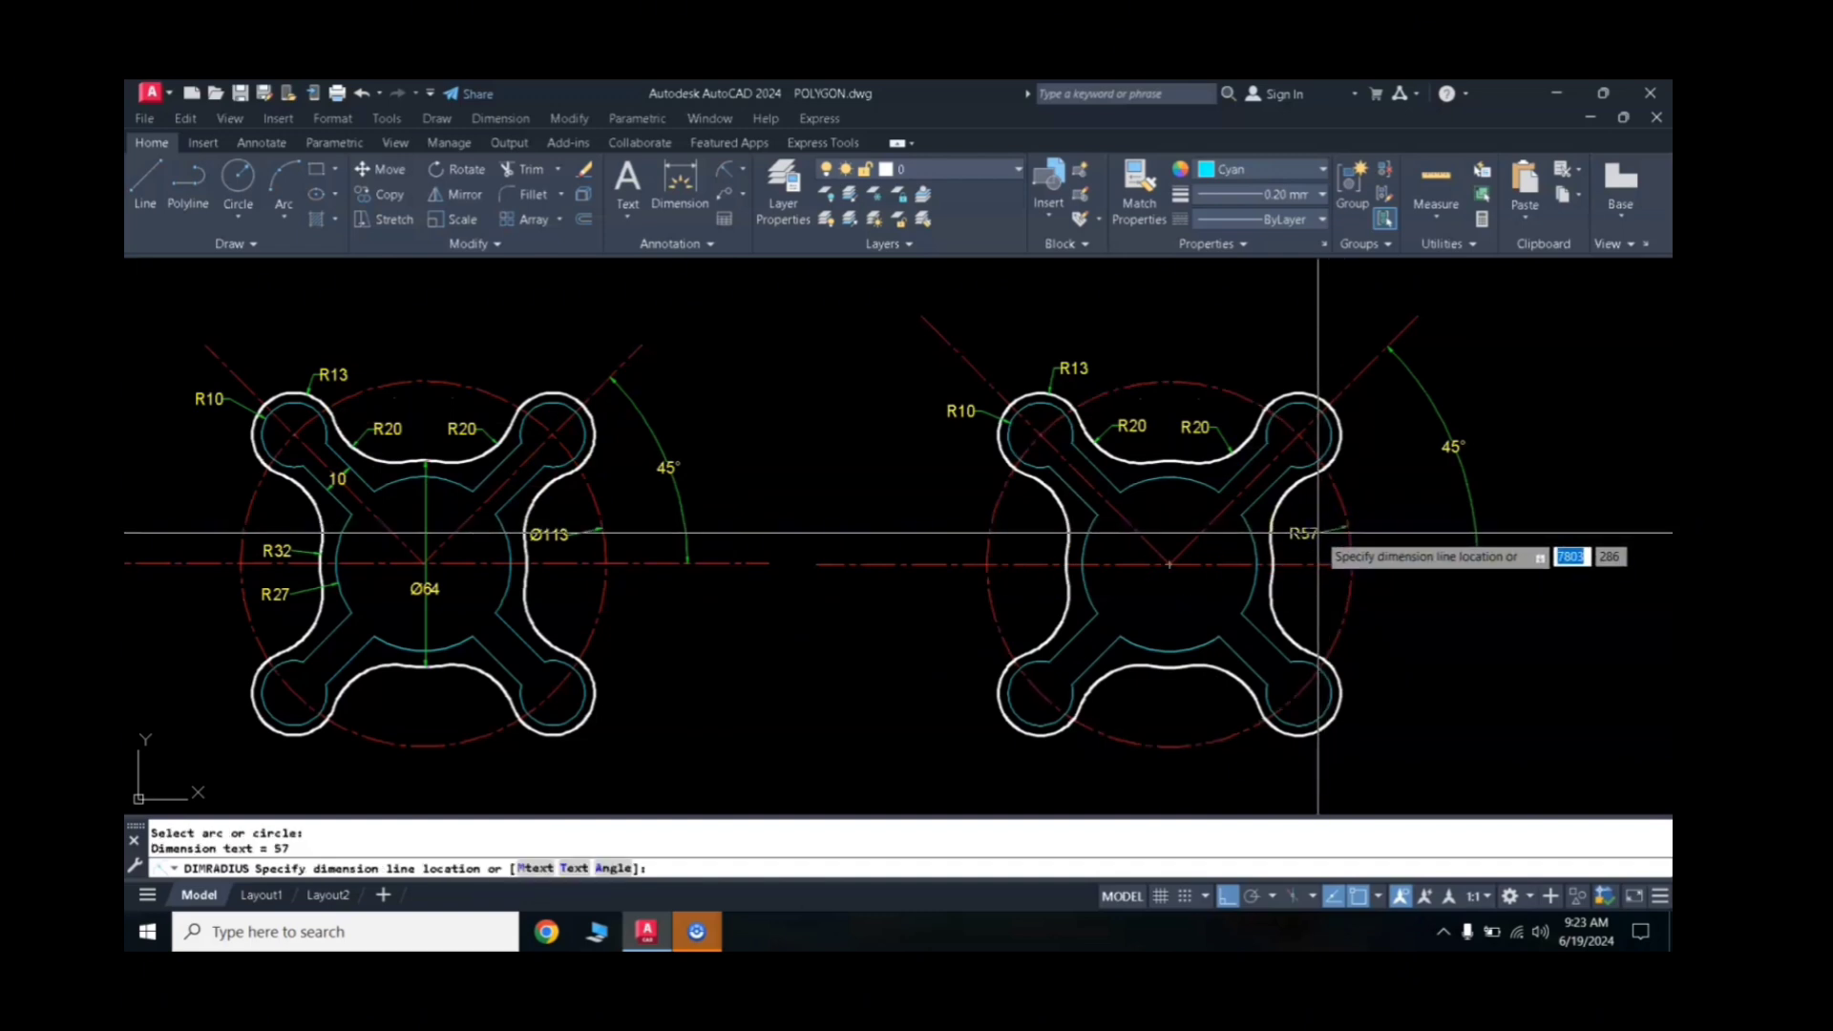
{"action": "key", "text": "Escape"}
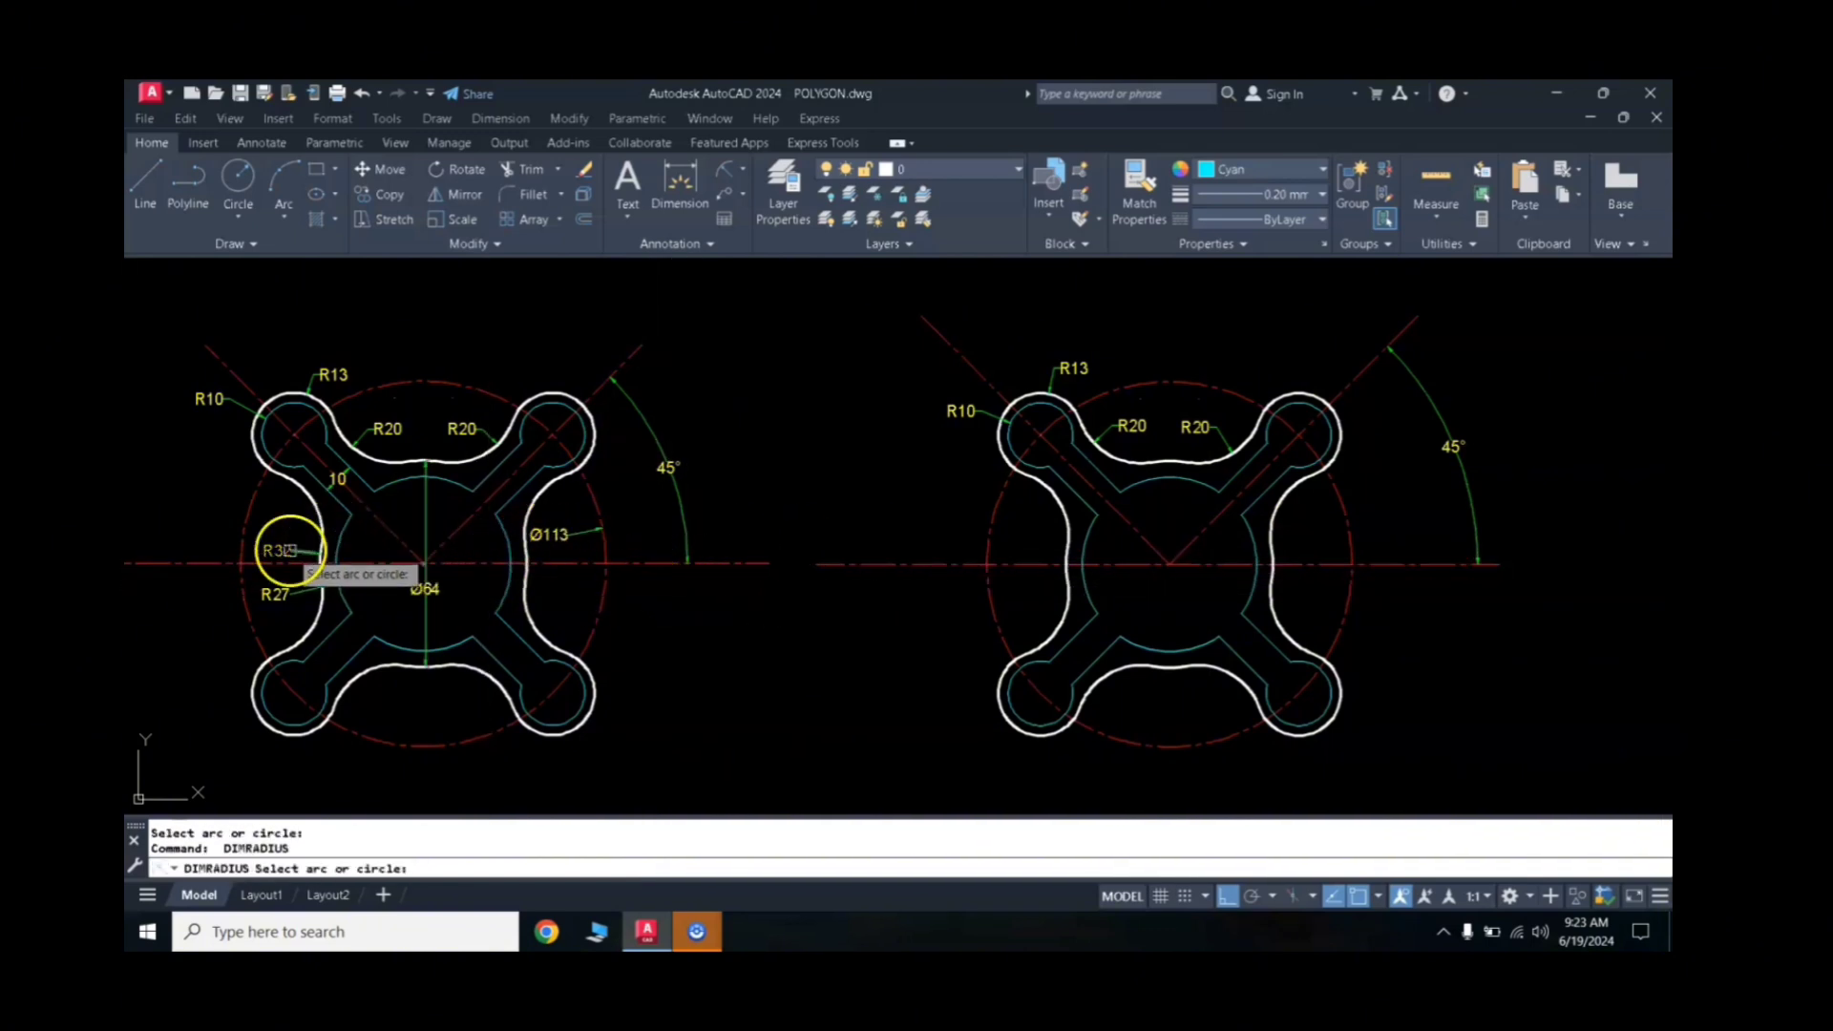
Step: Add radius dimensions to the outer contour arc and the inner circle arc on the plate's left side
{"action": "left_click", "coordinate": [1062, 558]}
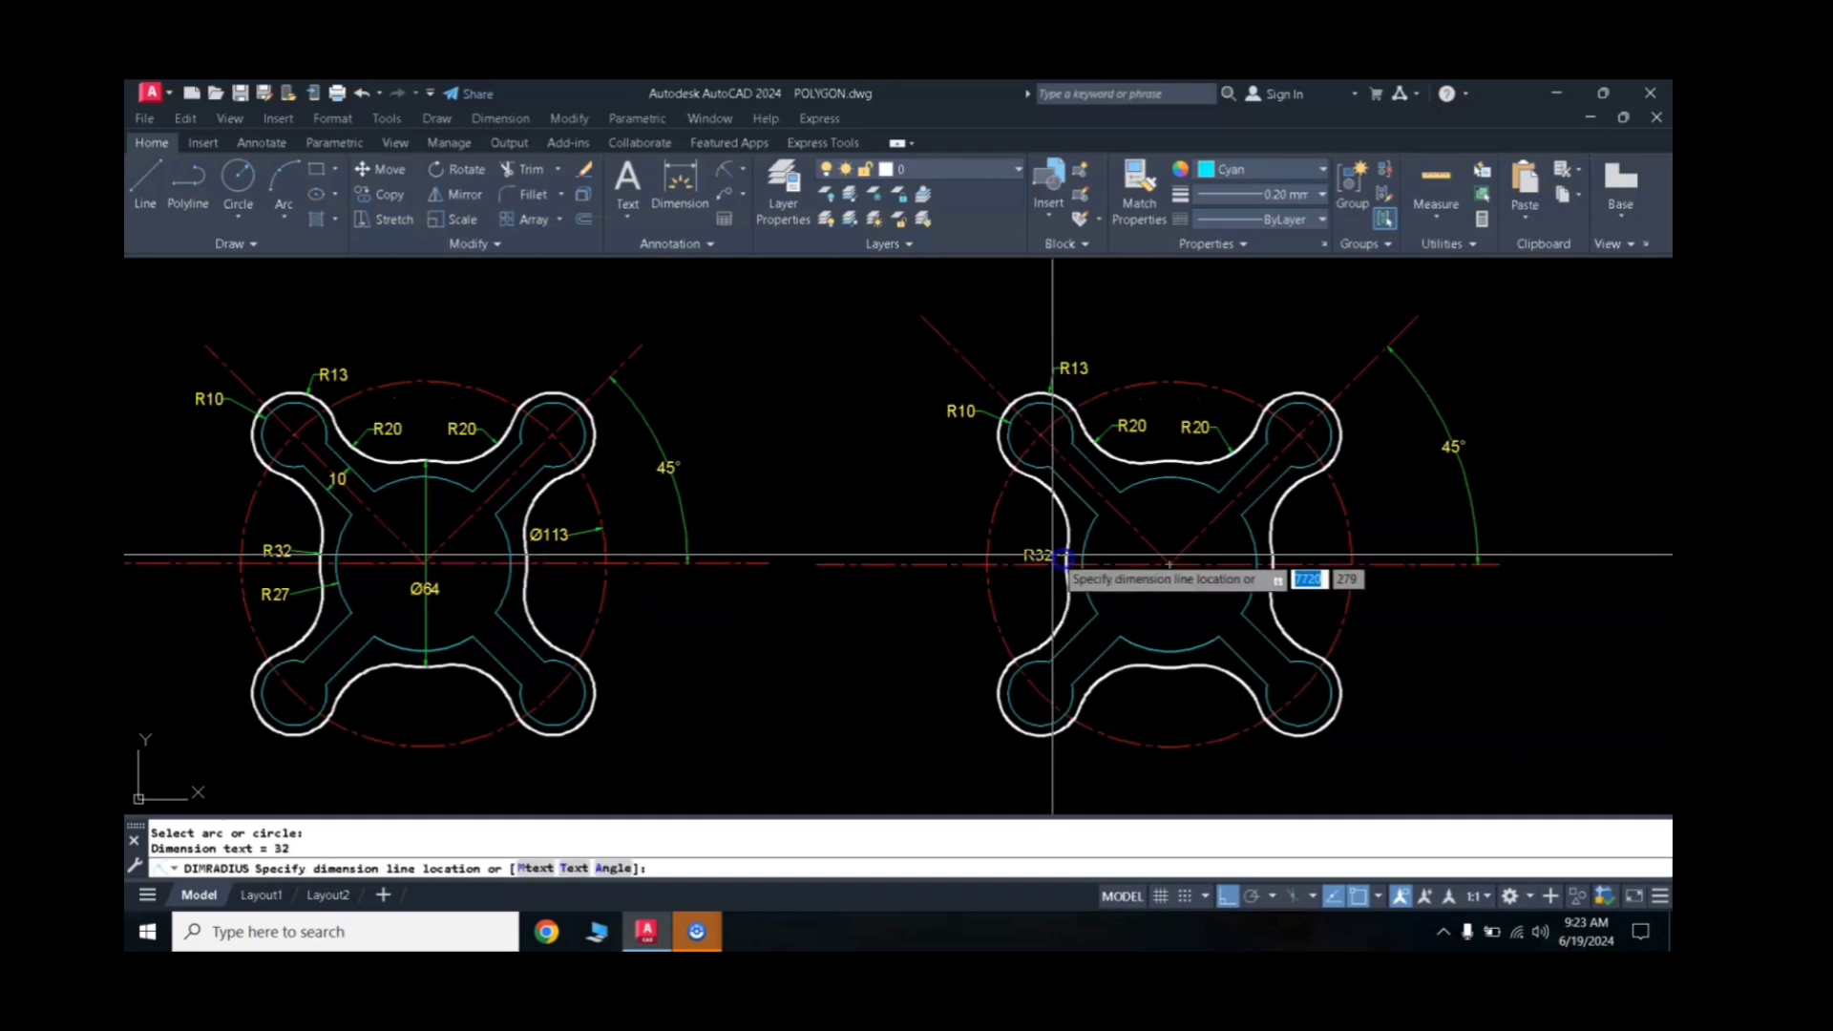
{"action": "left_click", "coordinate": [977, 579]}
{"action": "key", "text": "Return"}
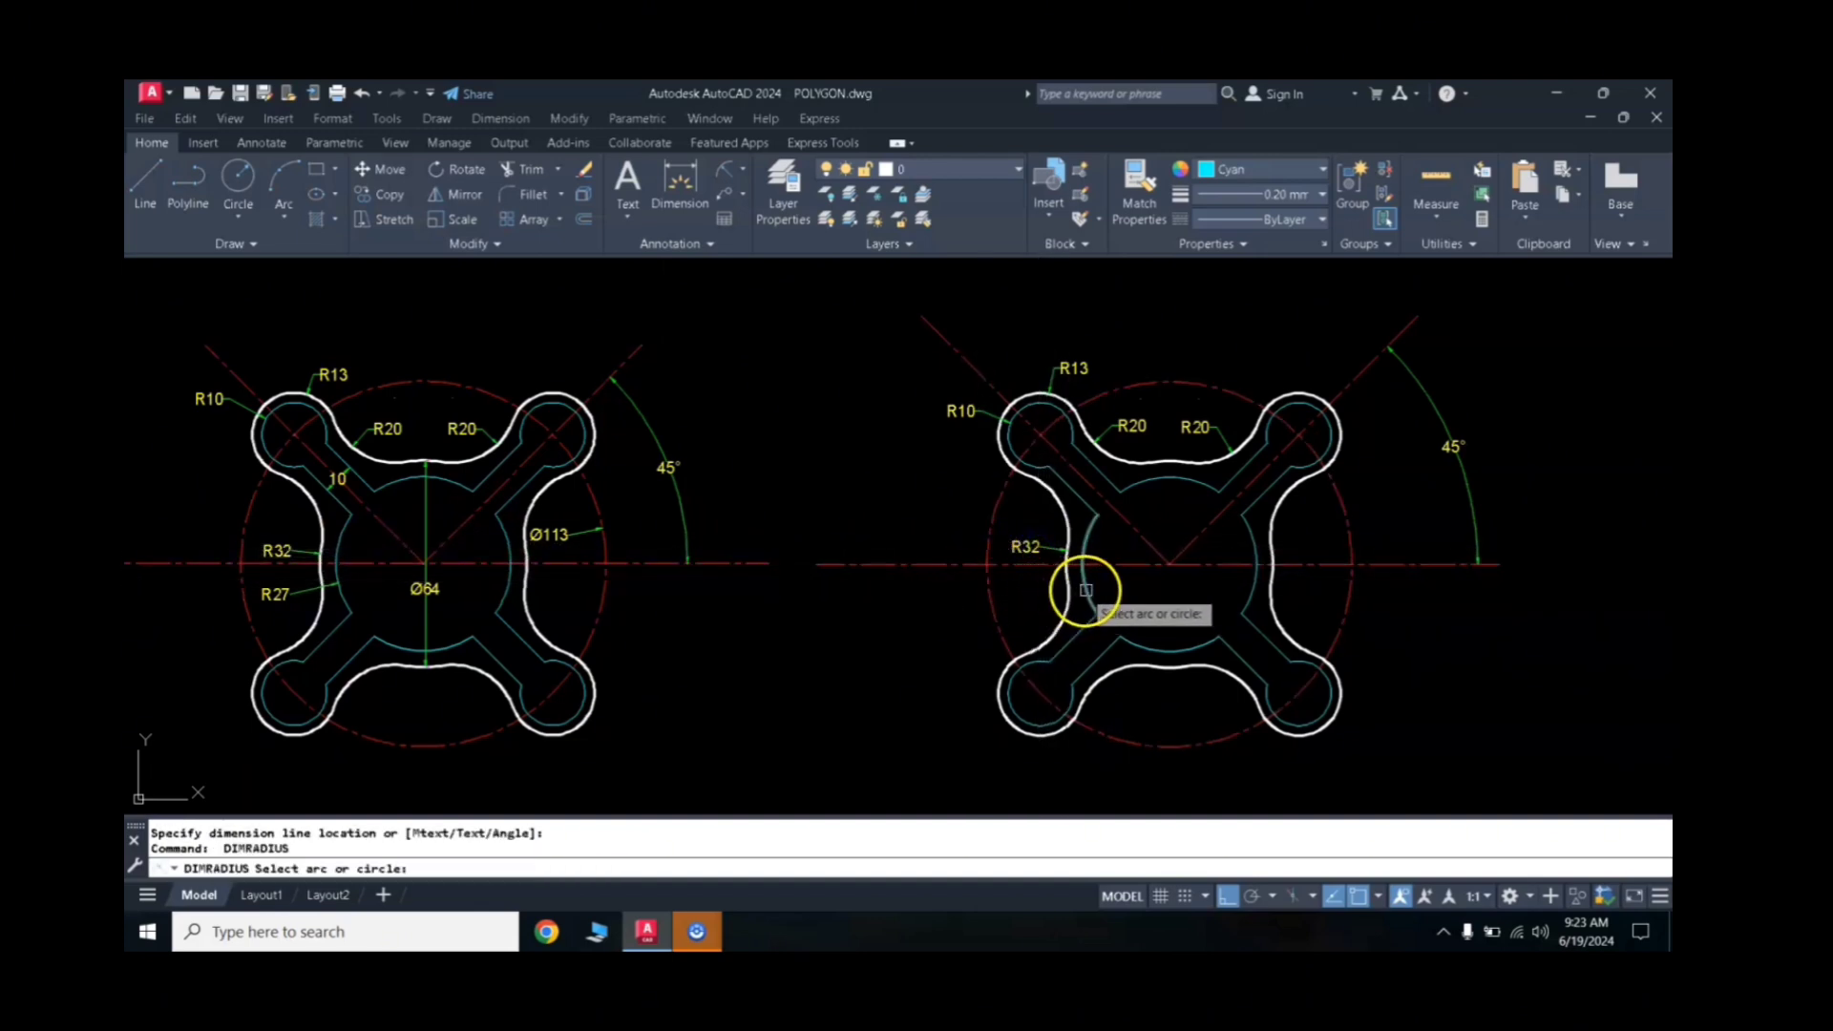
{"action": "left_click", "coordinate": [1086, 589]}
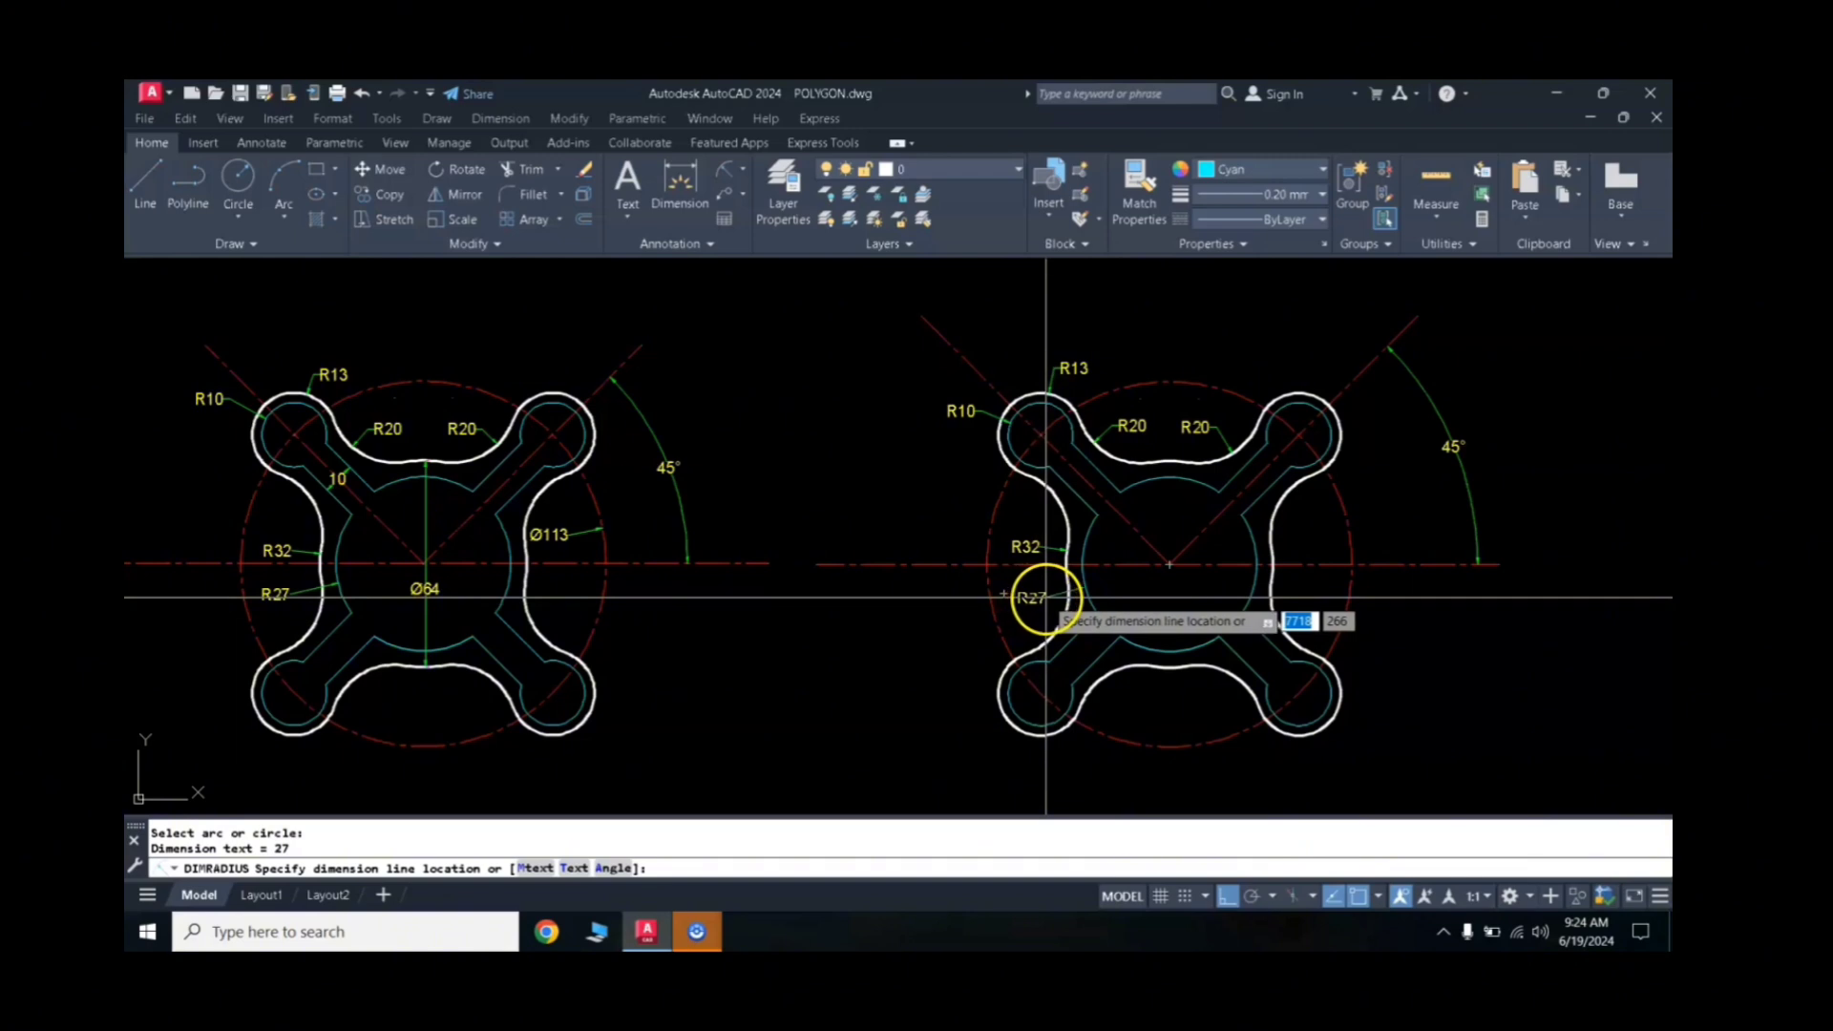
{"action": "left_click", "coordinate": [1046, 598]}
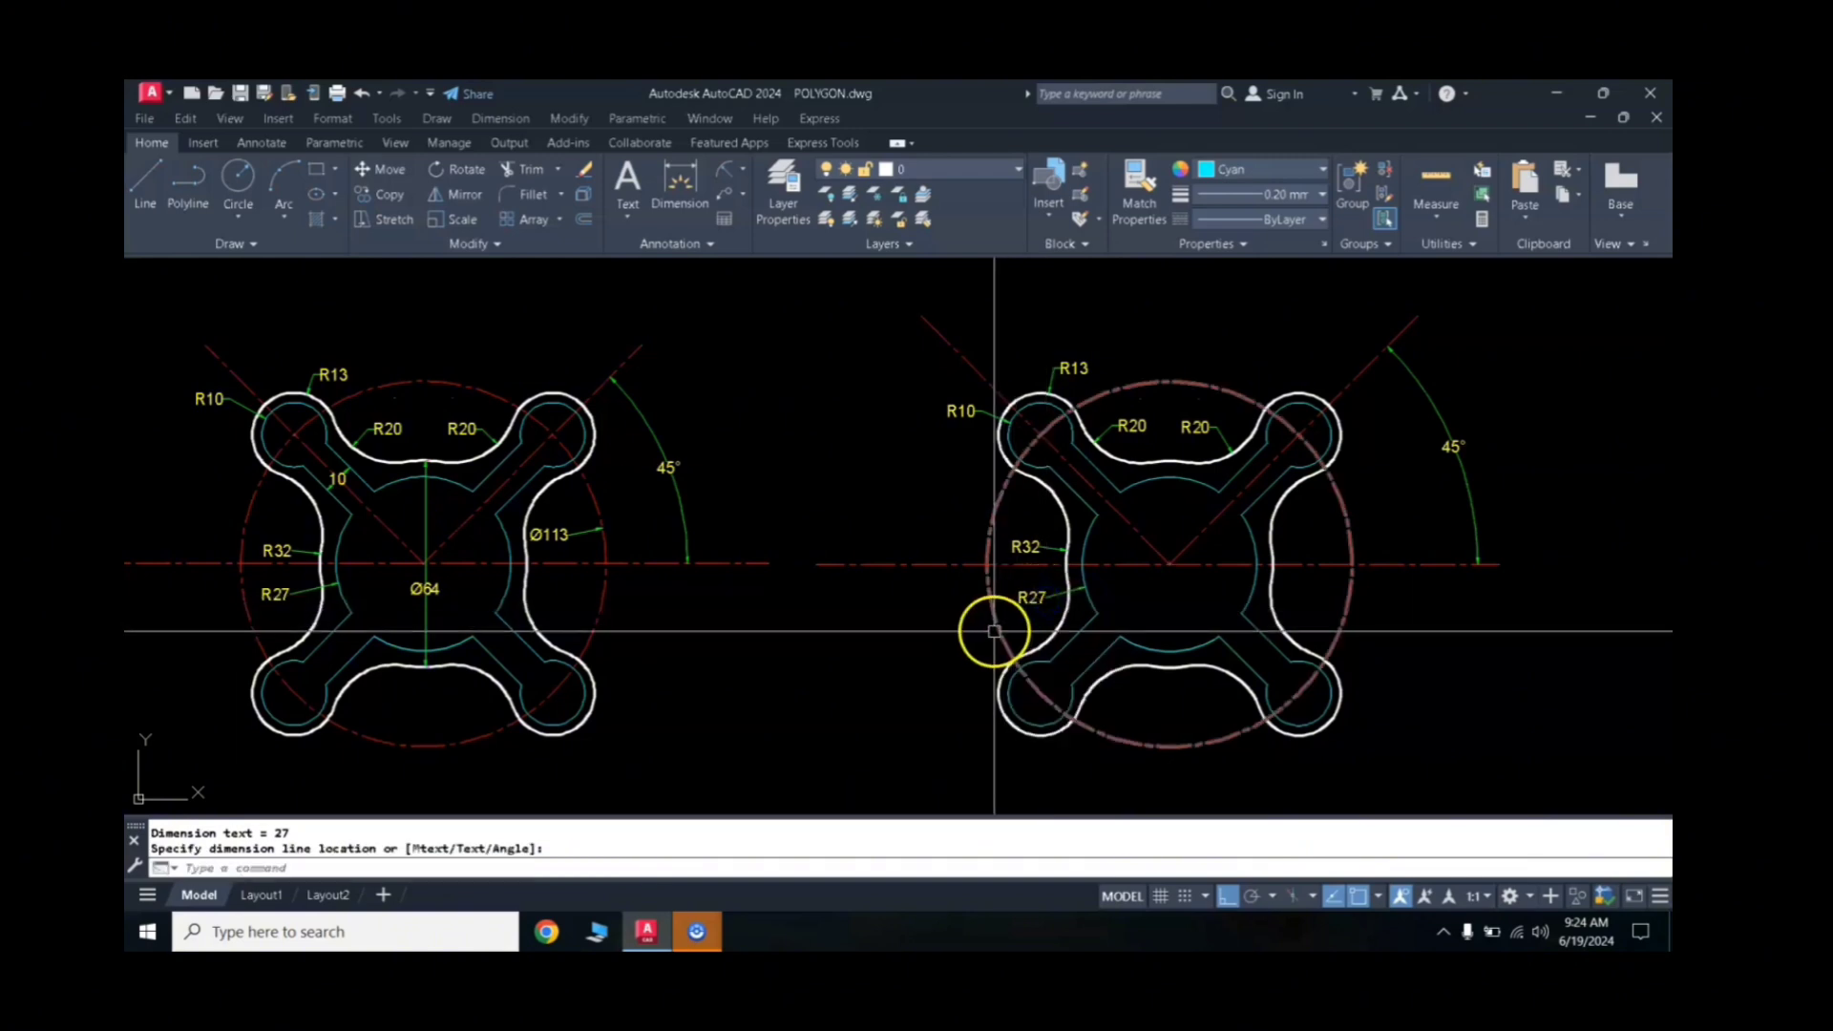
Step: Add a diameter dimension to the red centreline circle, with its text inside the circle at the plate's right side
{"action": "left_click", "coordinate": [743, 172]}
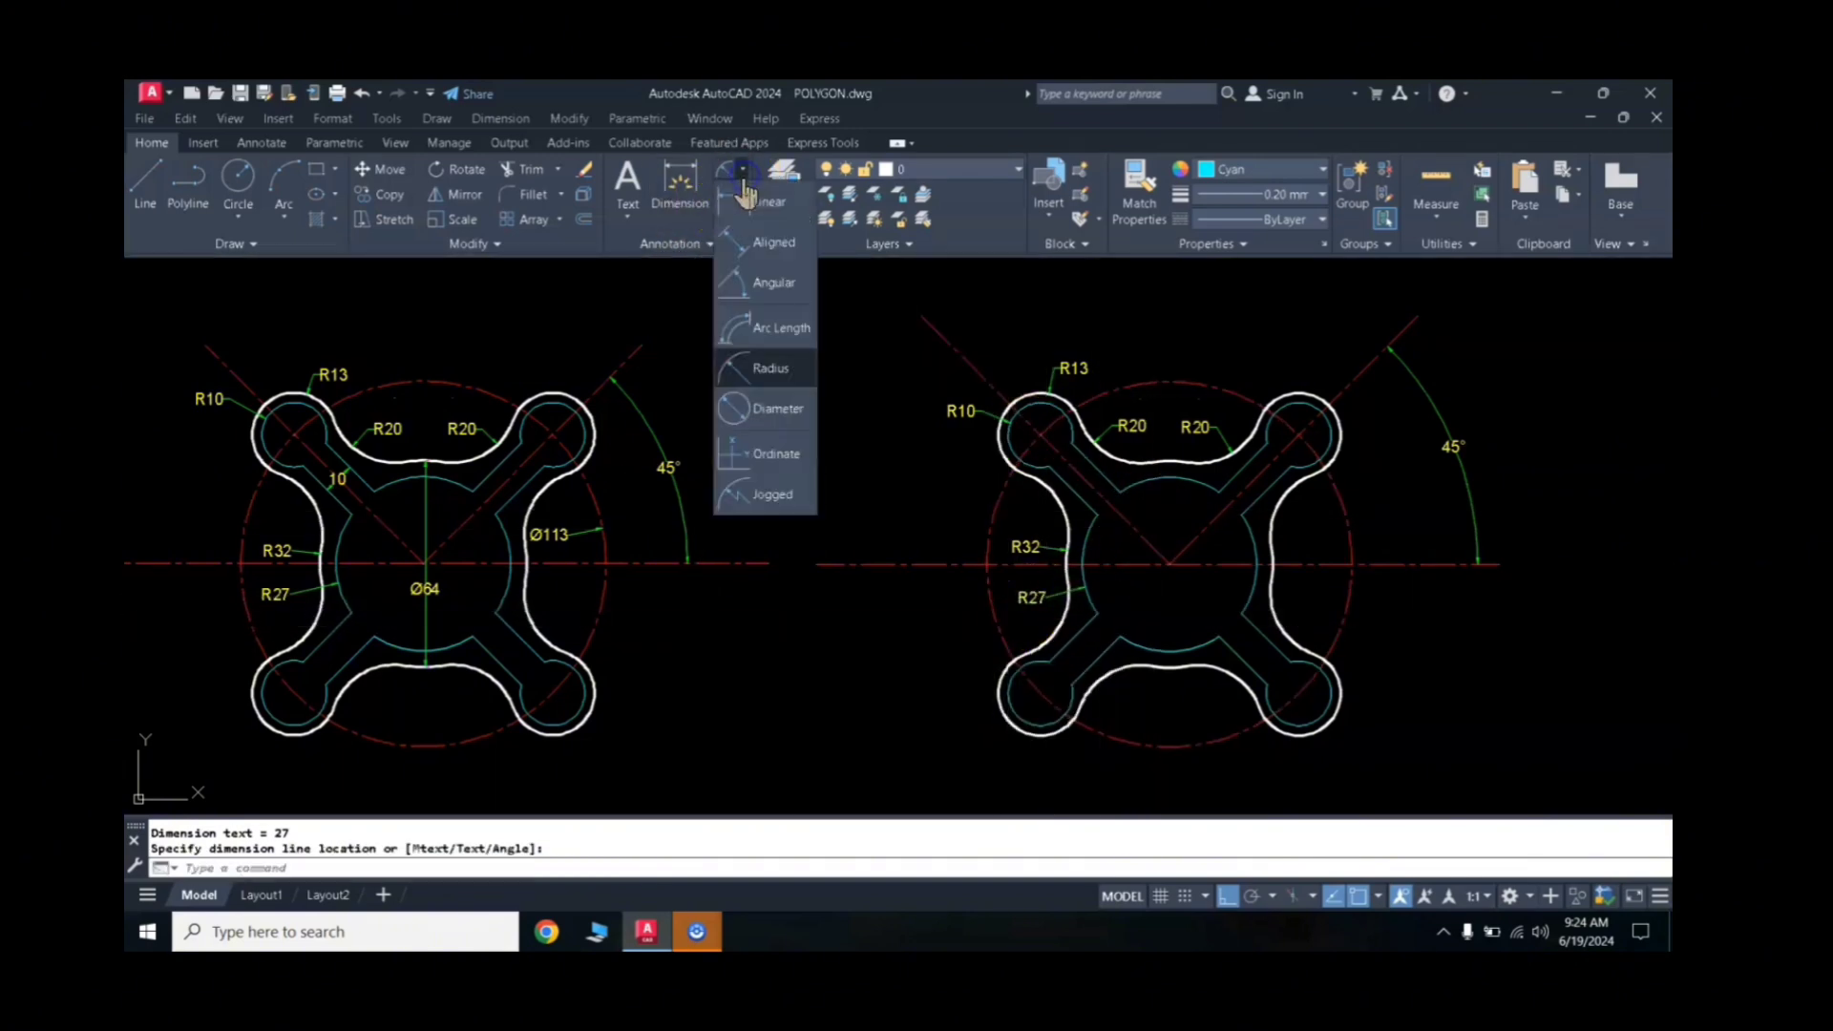
{"action": "left_click", "coordinate": [775, 410]}
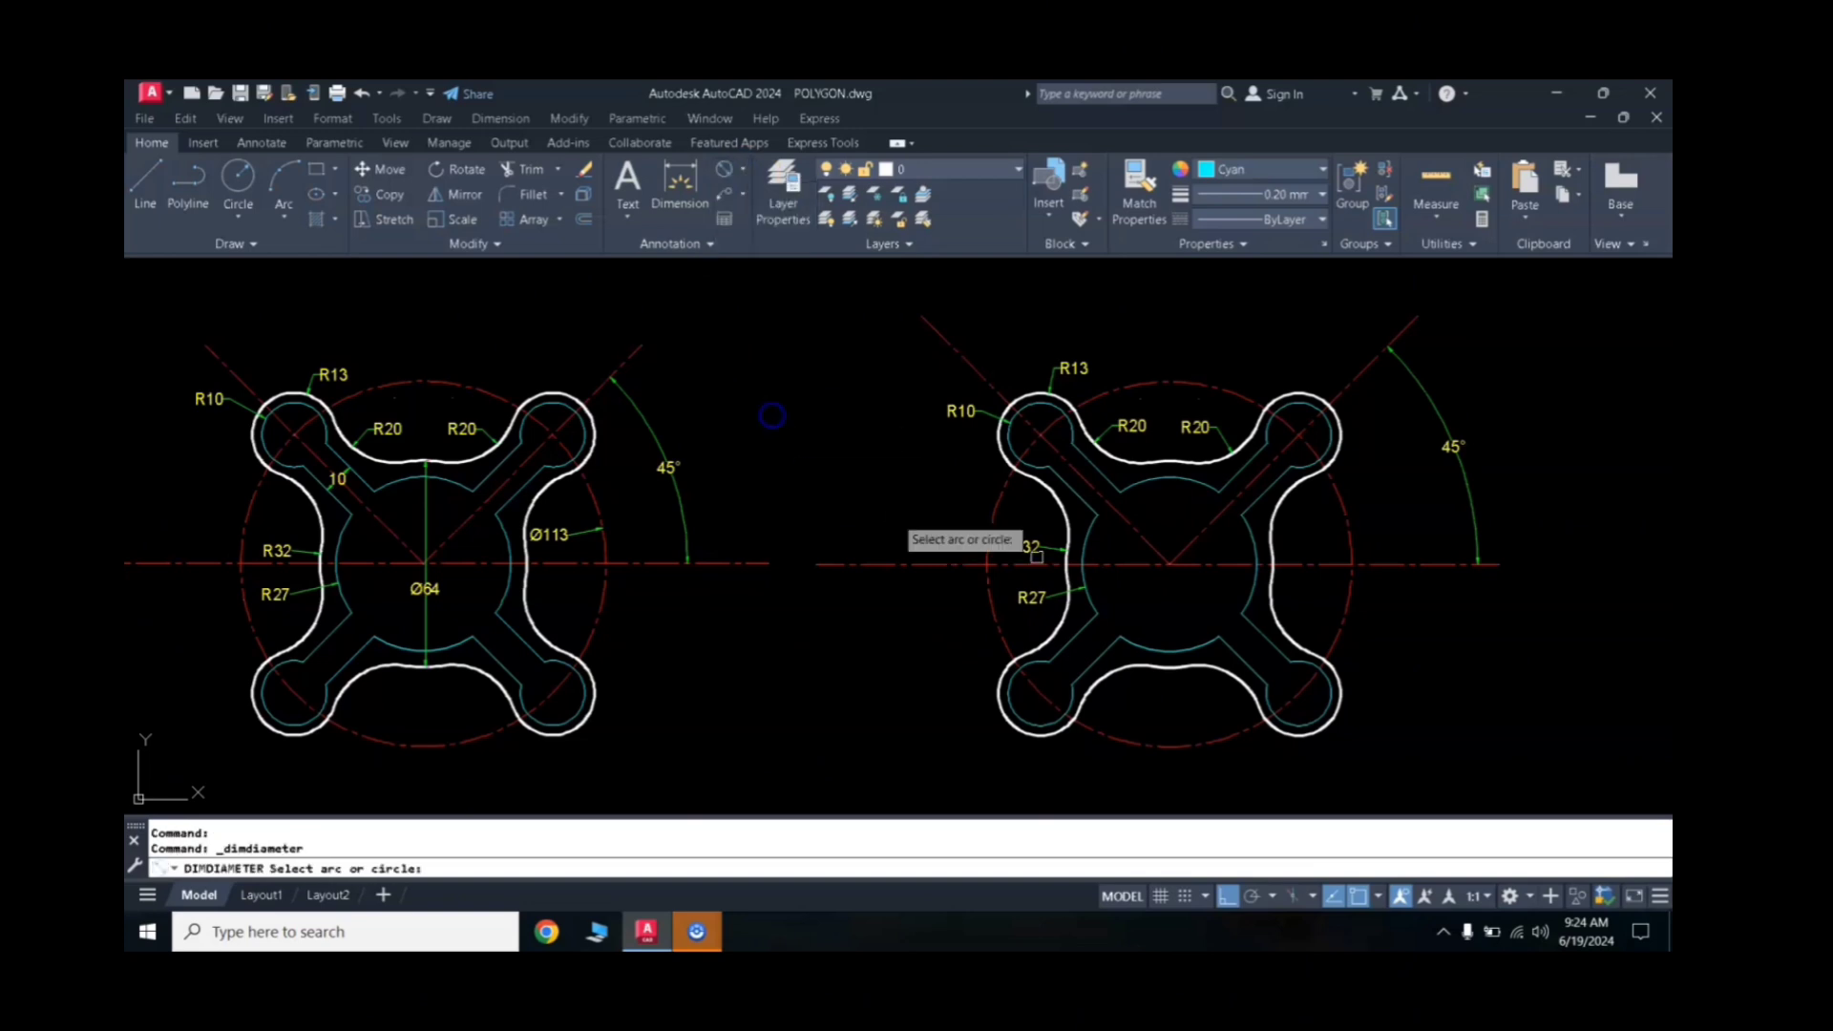
{"action": "left_click", "coordinate": [1347, 536]}
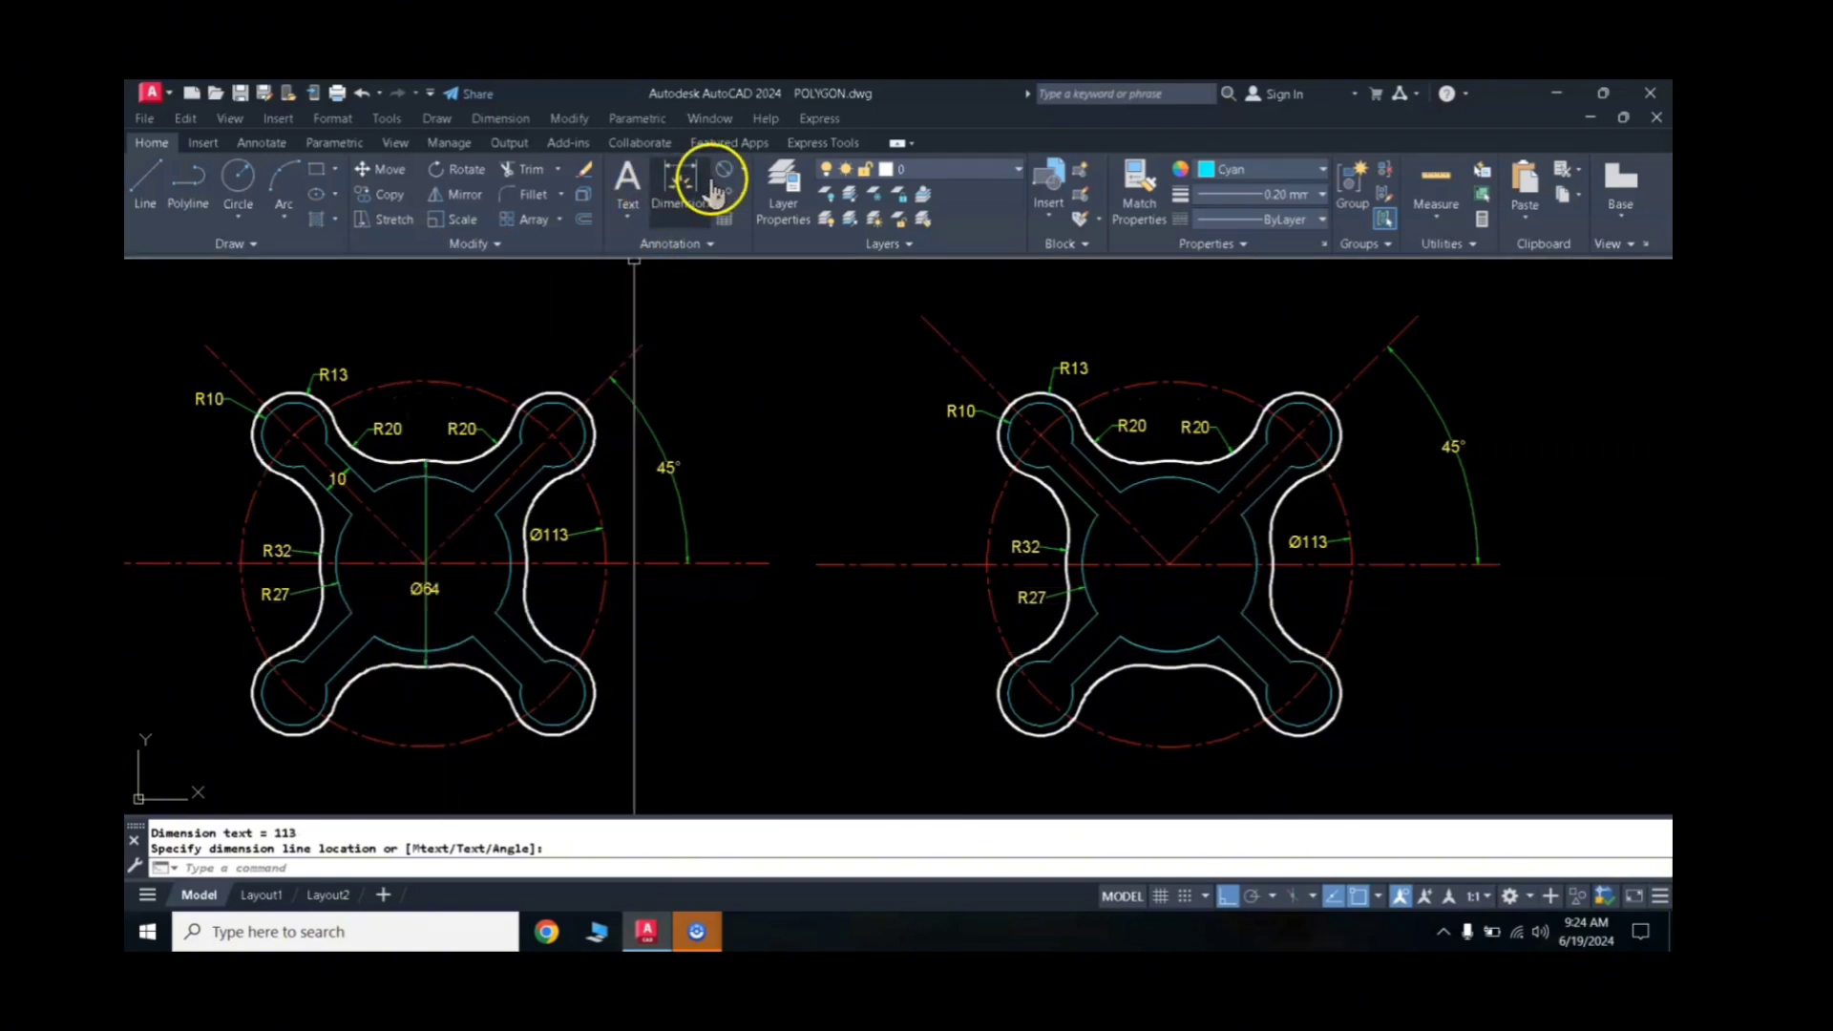
Step: Add a vertical linear dimension through the plate's centre between the upper and lower outer contour arcs
{"action": "left_click", "coordinate": [743, 172]}
{"action": "left_click", "coordinate": [740, 212]}
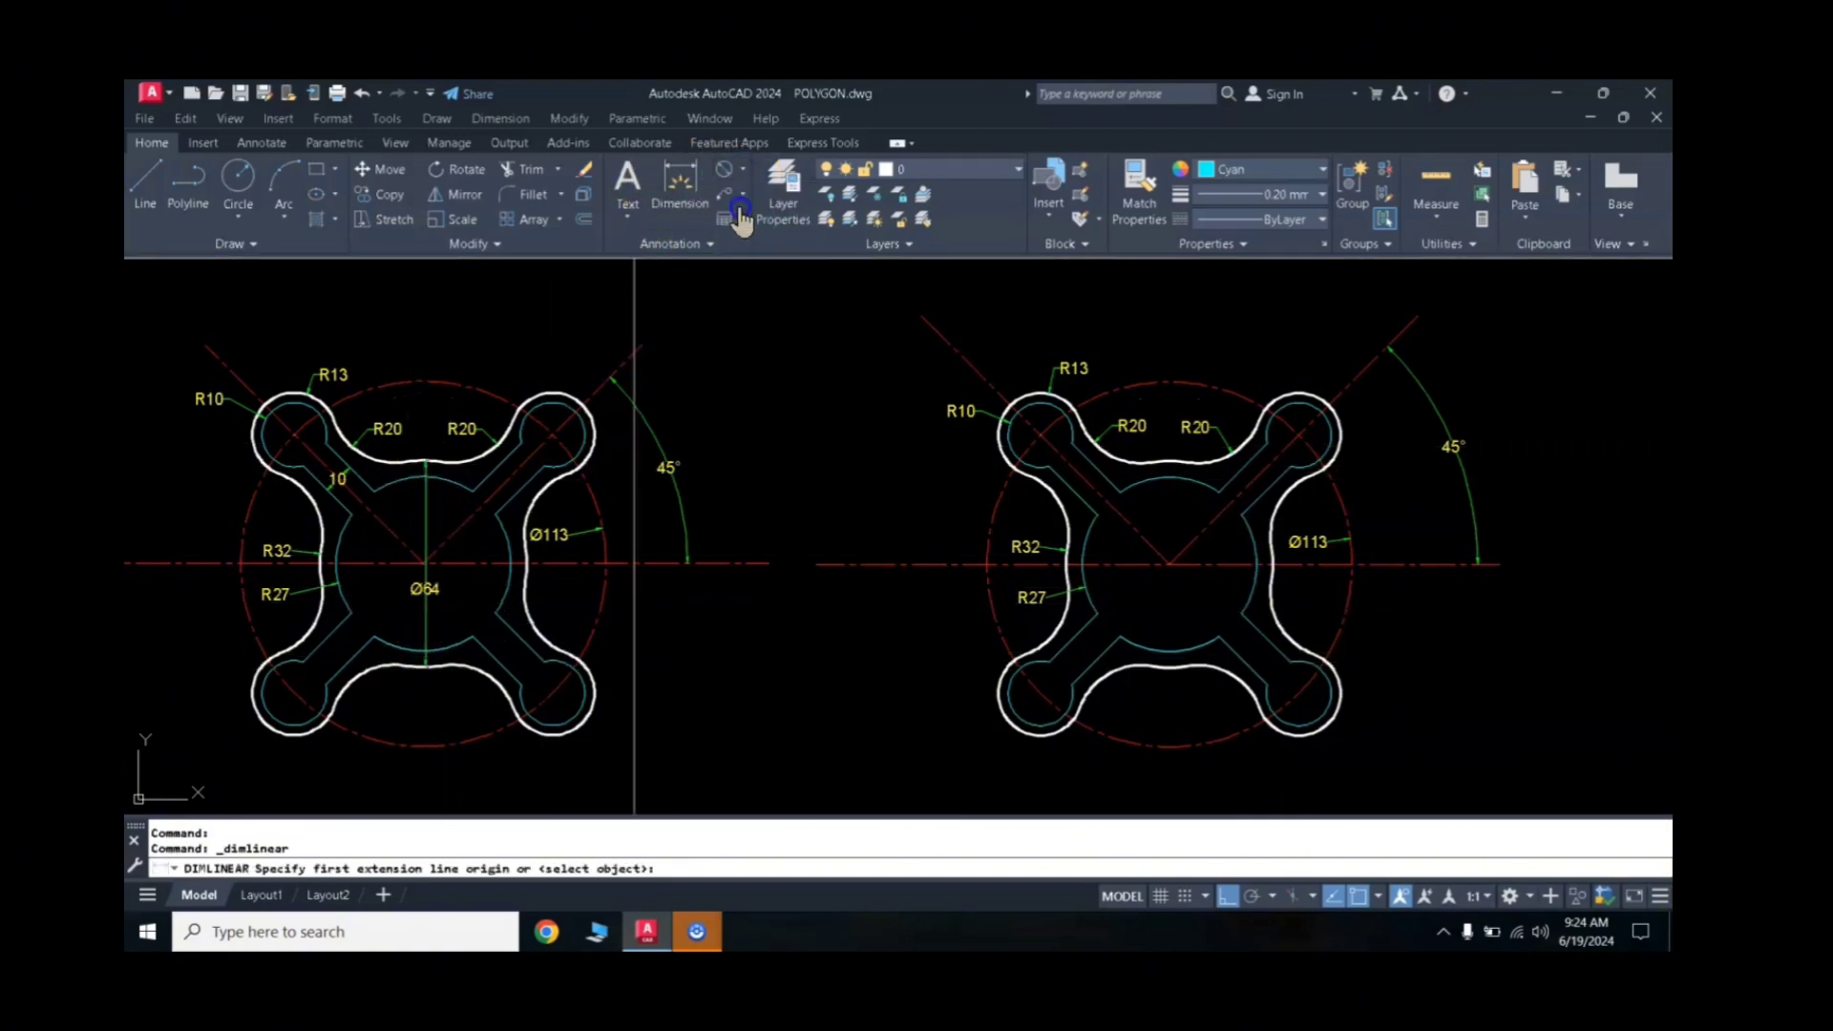
{"action": "left_click", "coordinate": [1166, 462]}
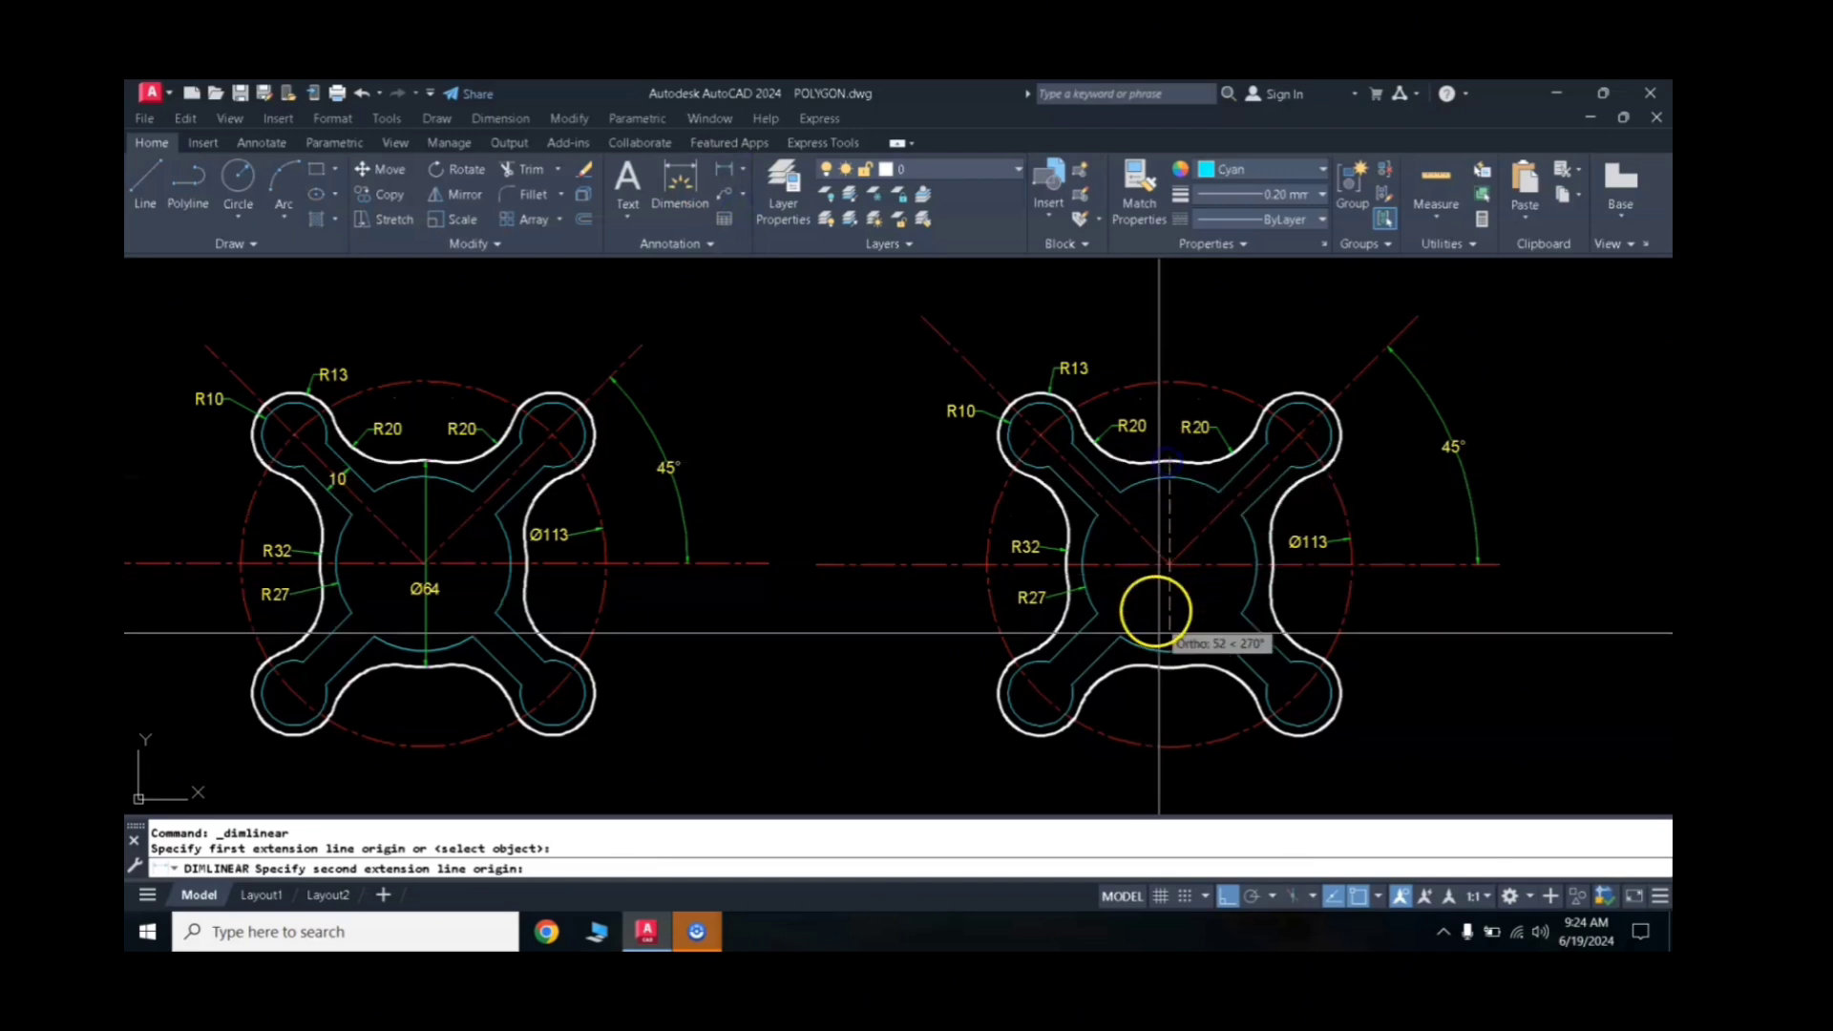
{"action": "left_click", "coordinate": [1169, 667]}
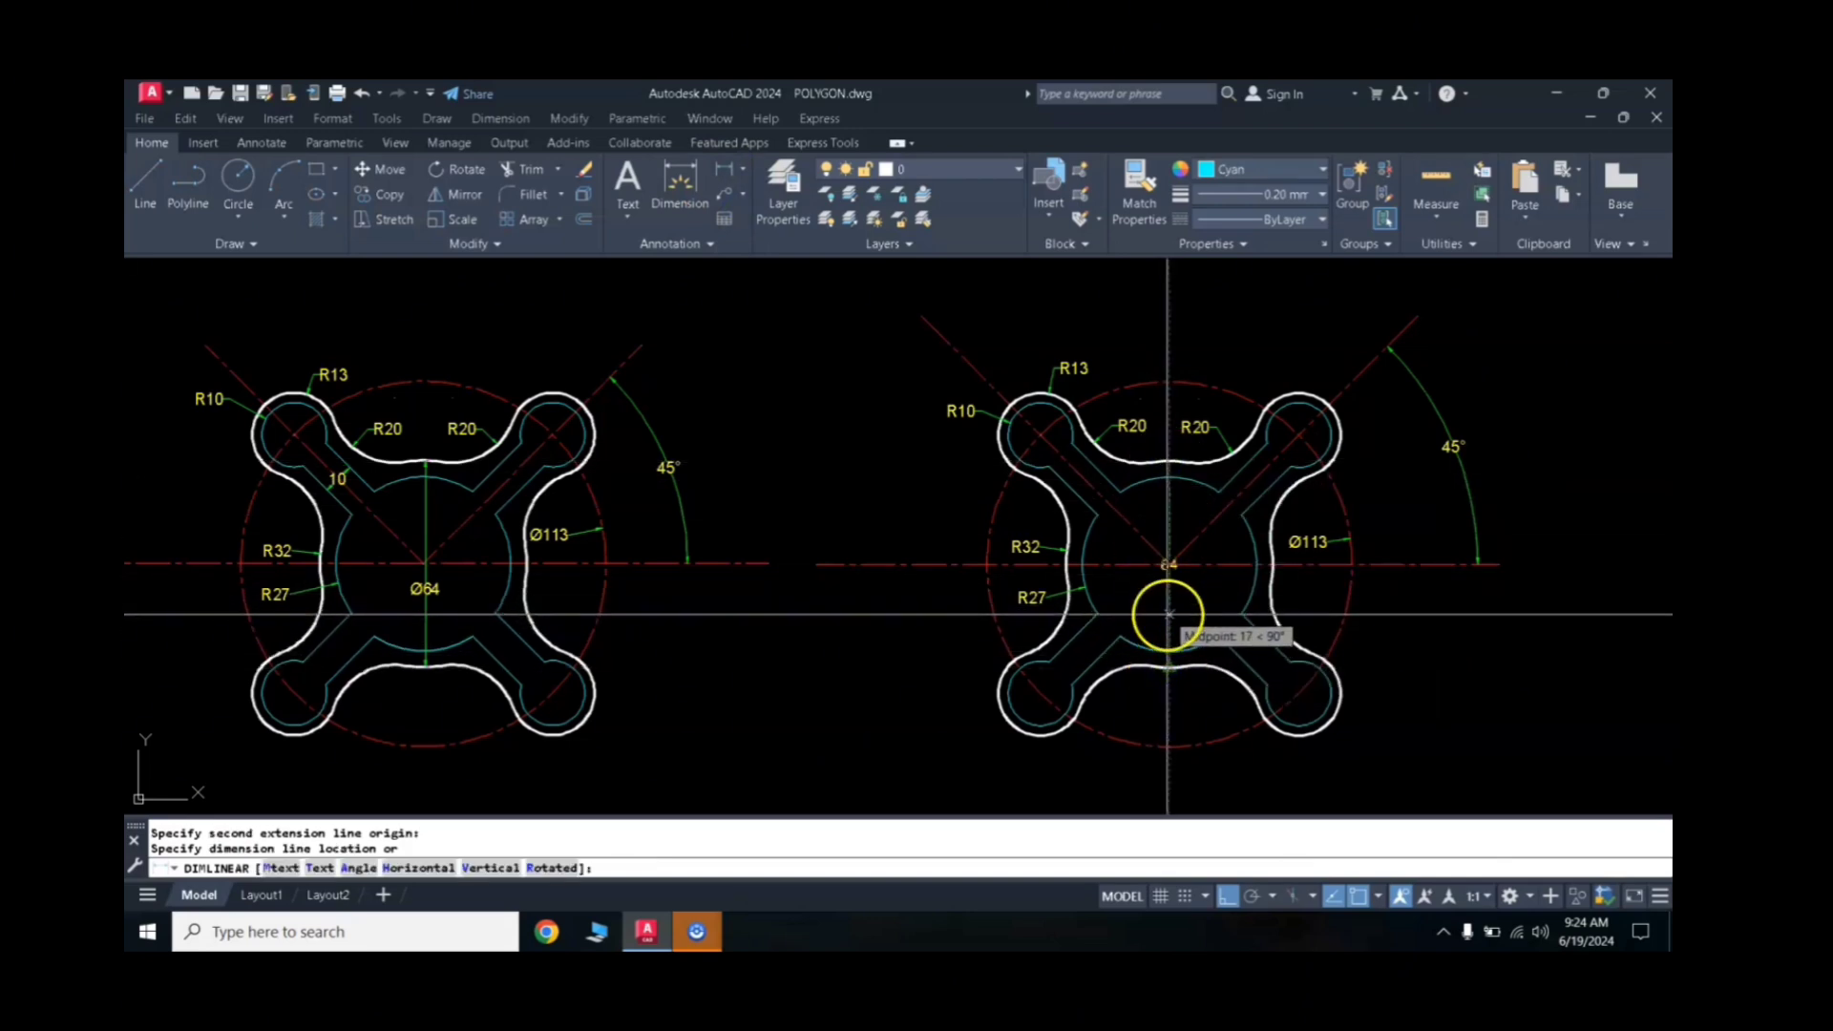
{"action": "left_click", "coordinate": [1168, 572]}
Step: Move the vertical dimension's text below the horizontal centreline and edit it to read Ø64
{"action": "left_click", "coordinate": [1169, 564]}
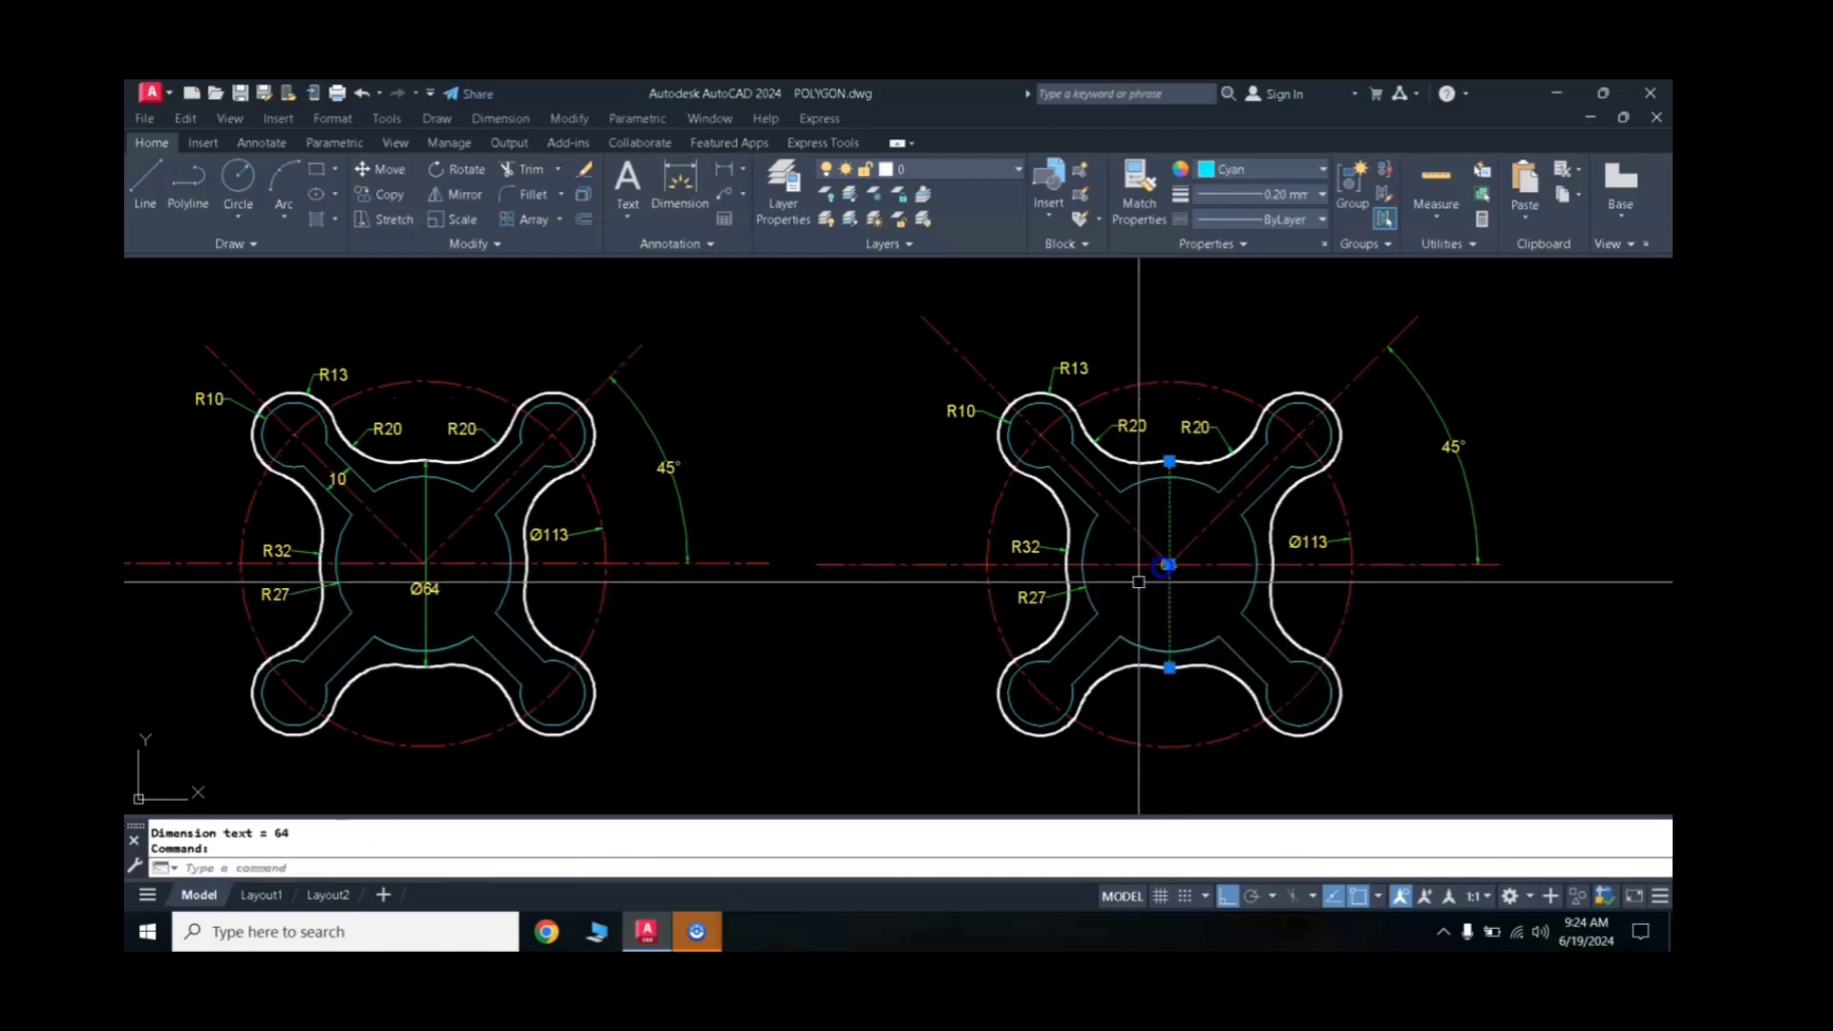
{"action": "left_click", "coordinate": [1168, 597]}
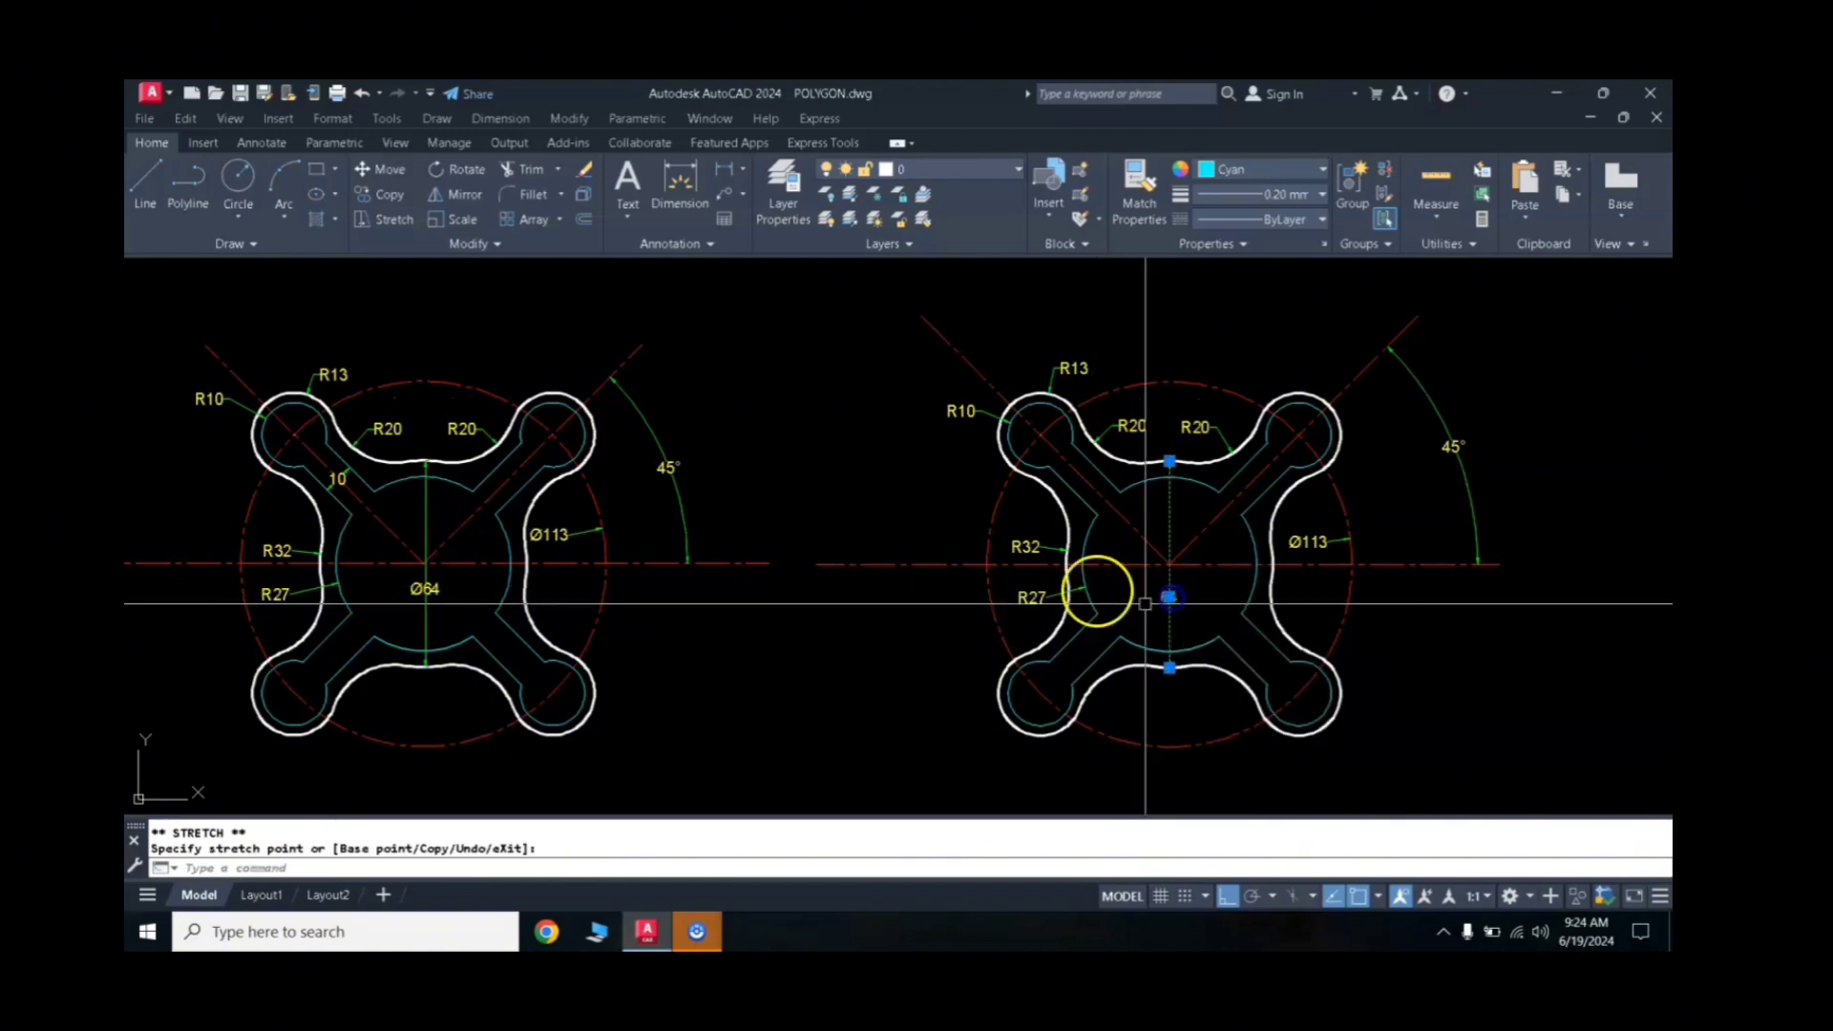
{"action": "key", "text": "Escape"}
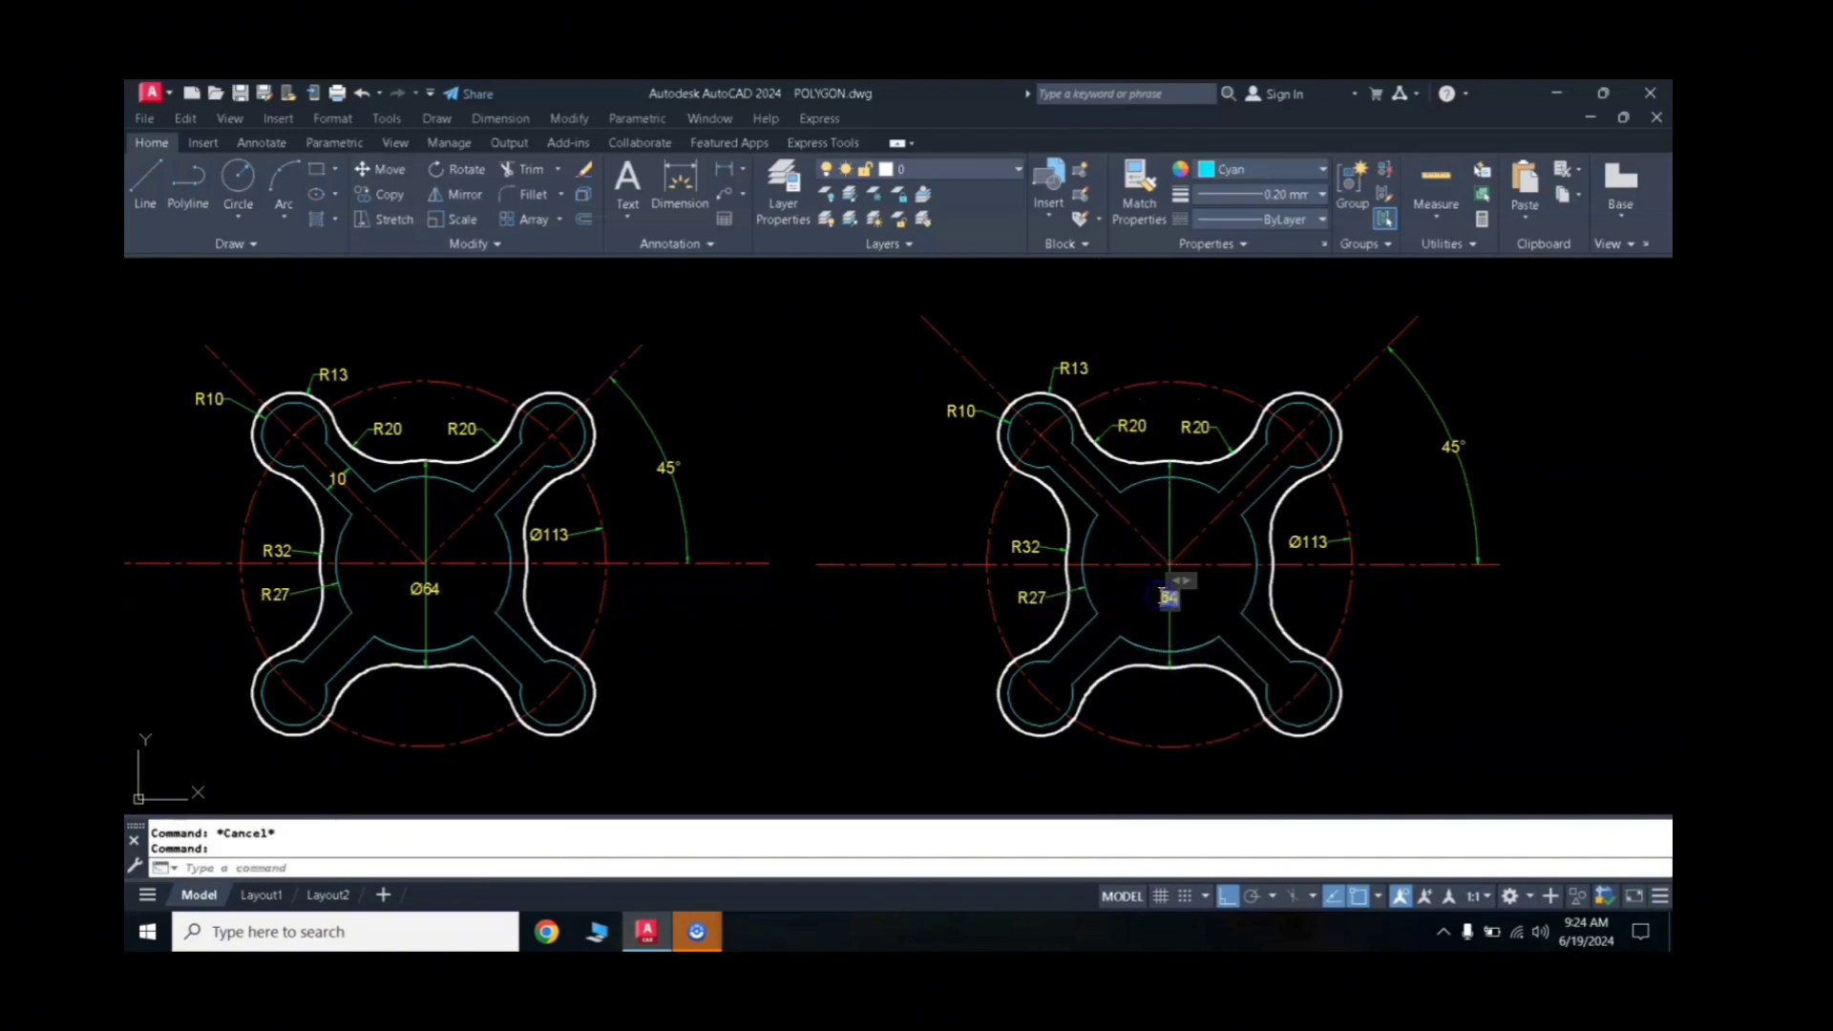
{"action": "double_click", "coordinate": [1165, 598]}
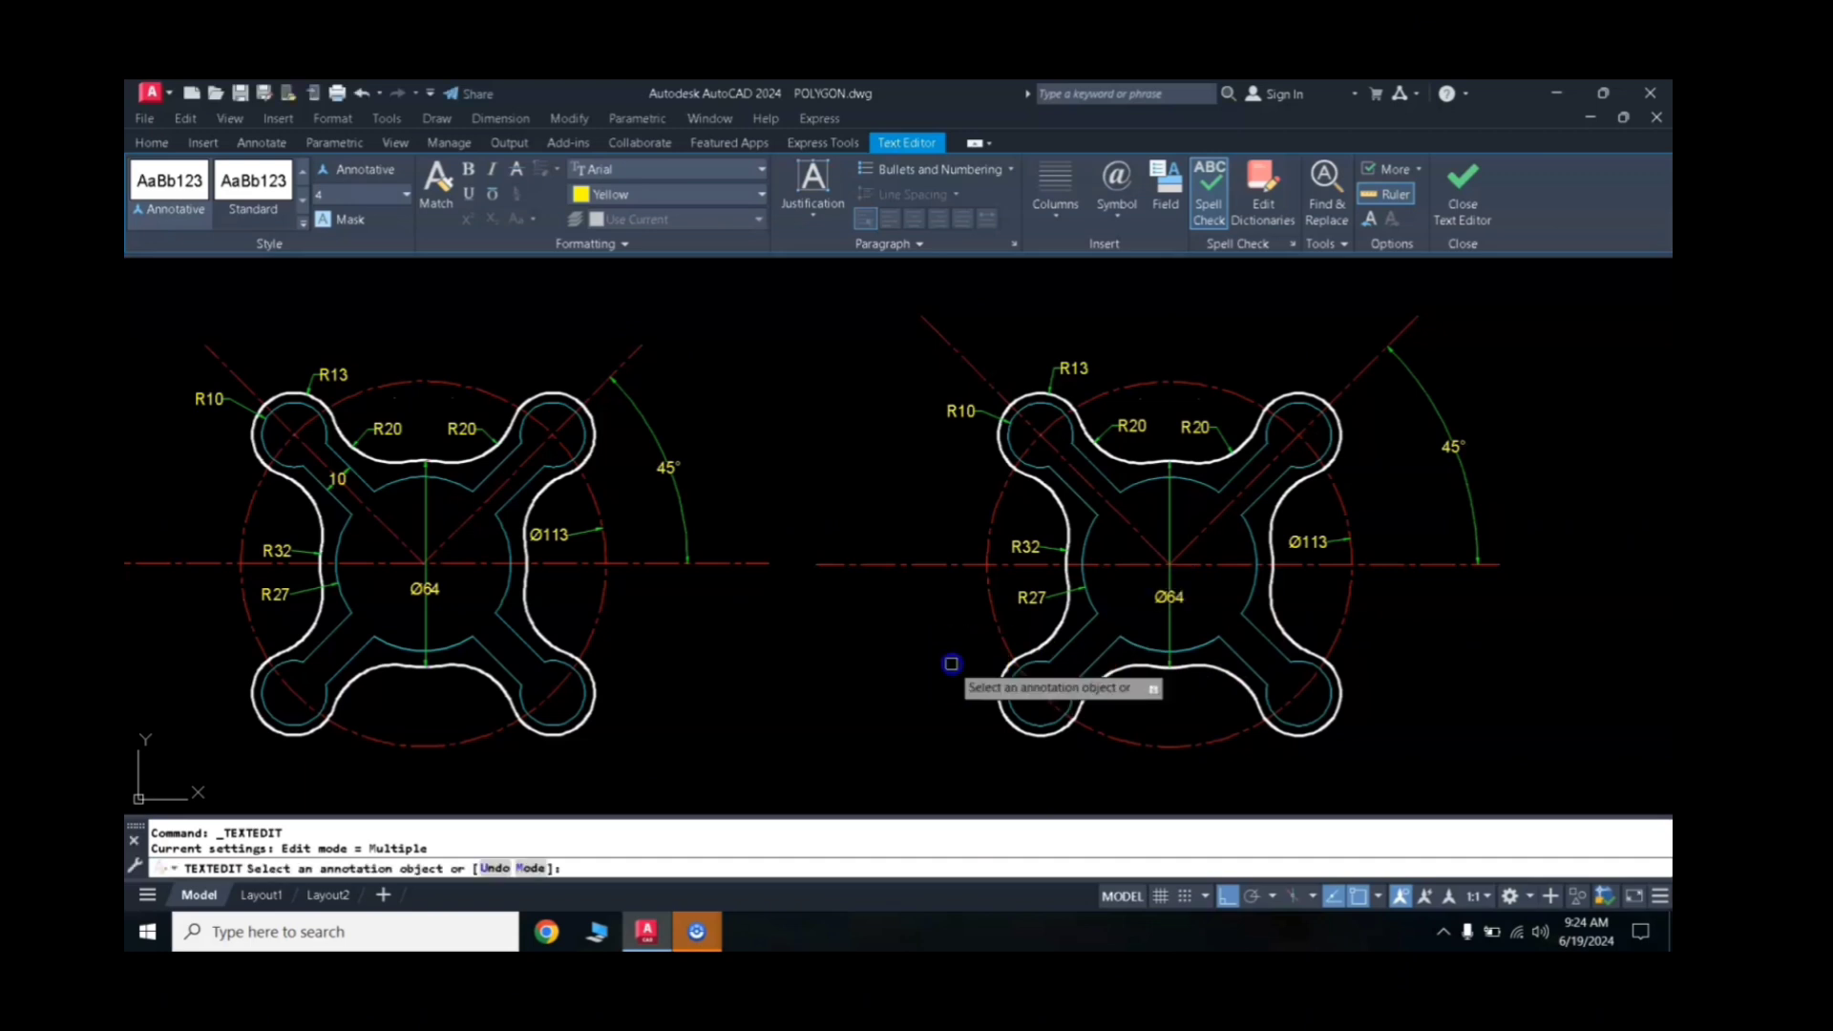
{"action": "key", "text": "Escape"}
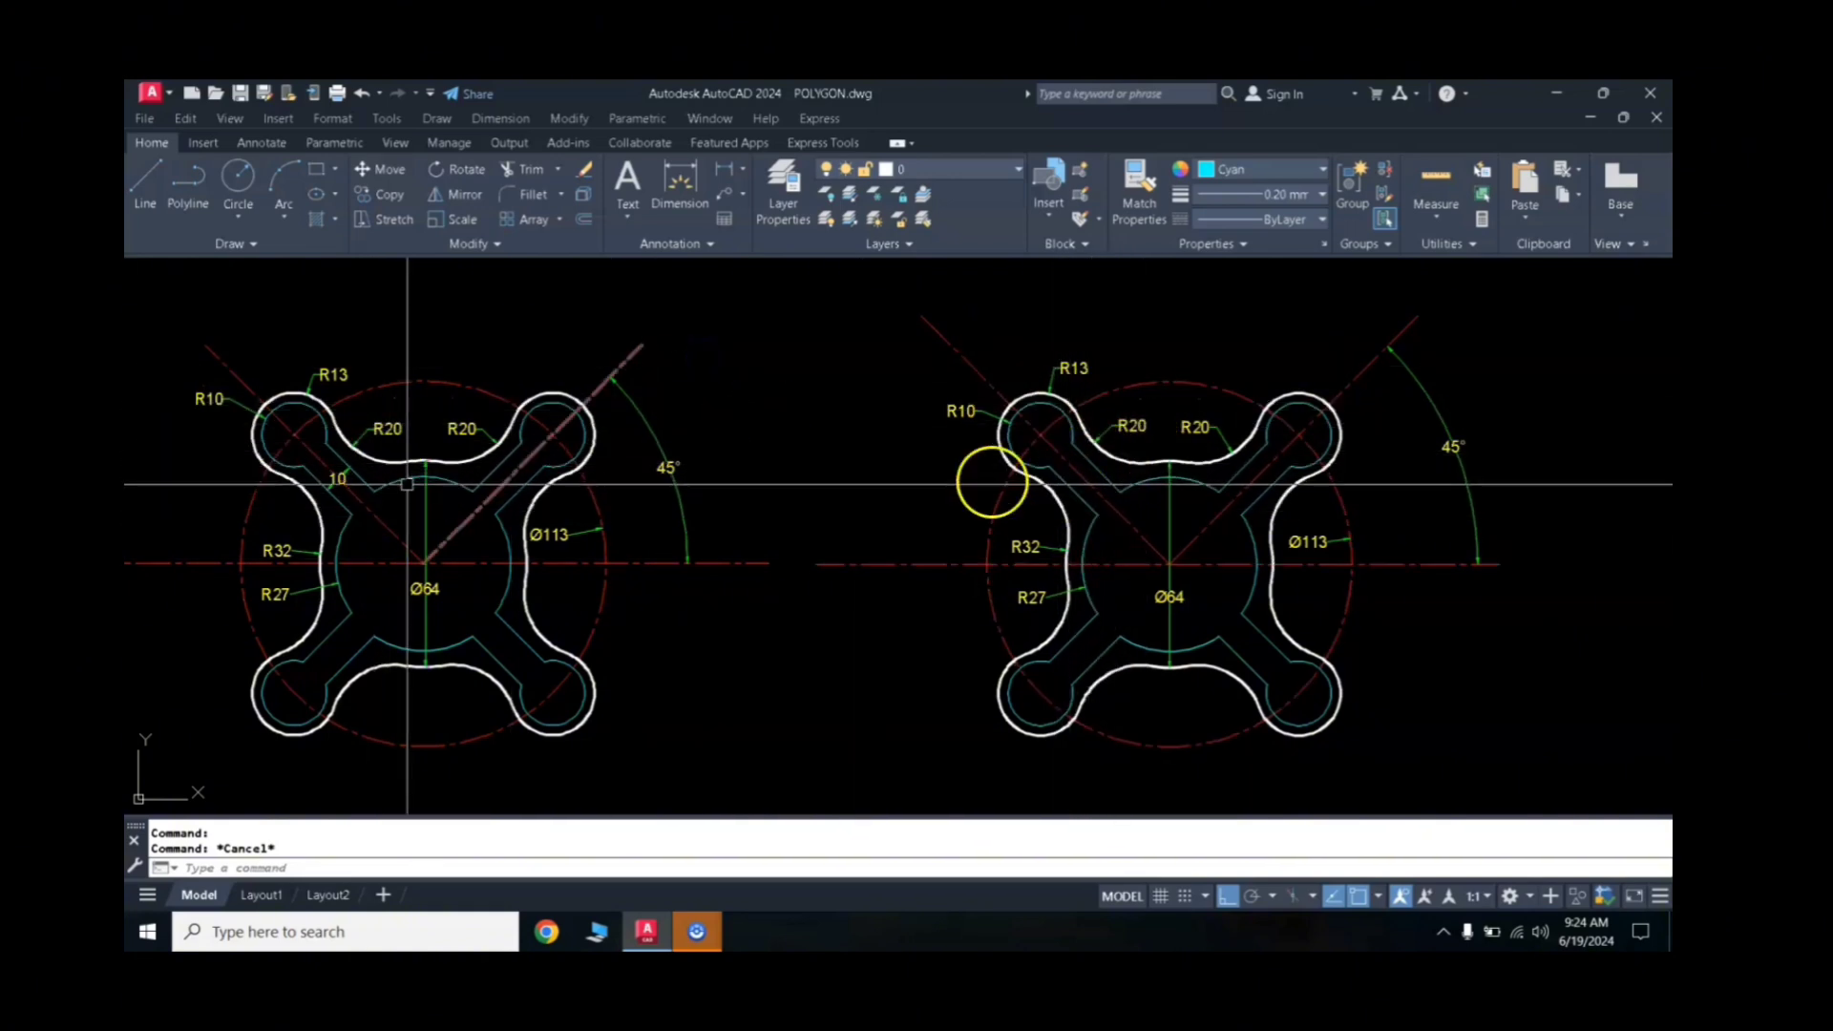
Step: Add an aligned dimension for the width between the two inner lines of the upper-left arm
{"action": "left_click", "coordinate": [743, 172]}
{"action": "left_click", "coordinate": [759, 247]}
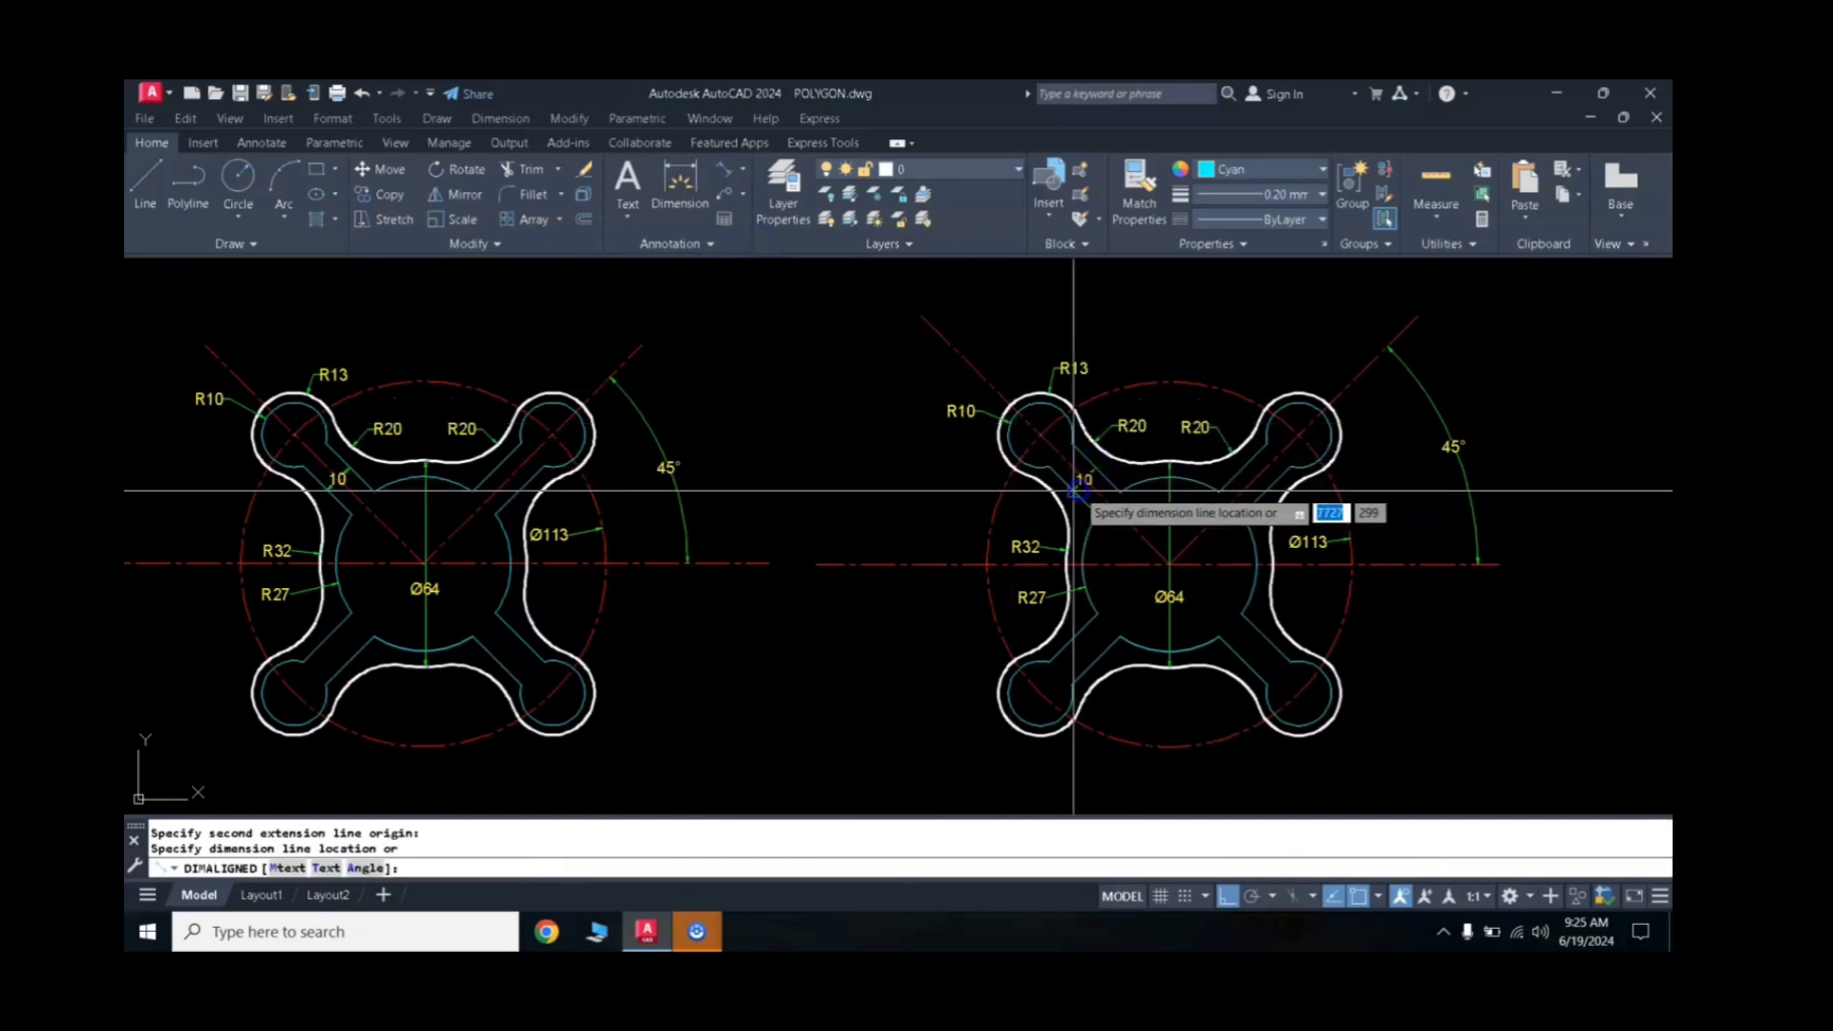
{"action": "left_click", "coordinate": [1078, 489]}
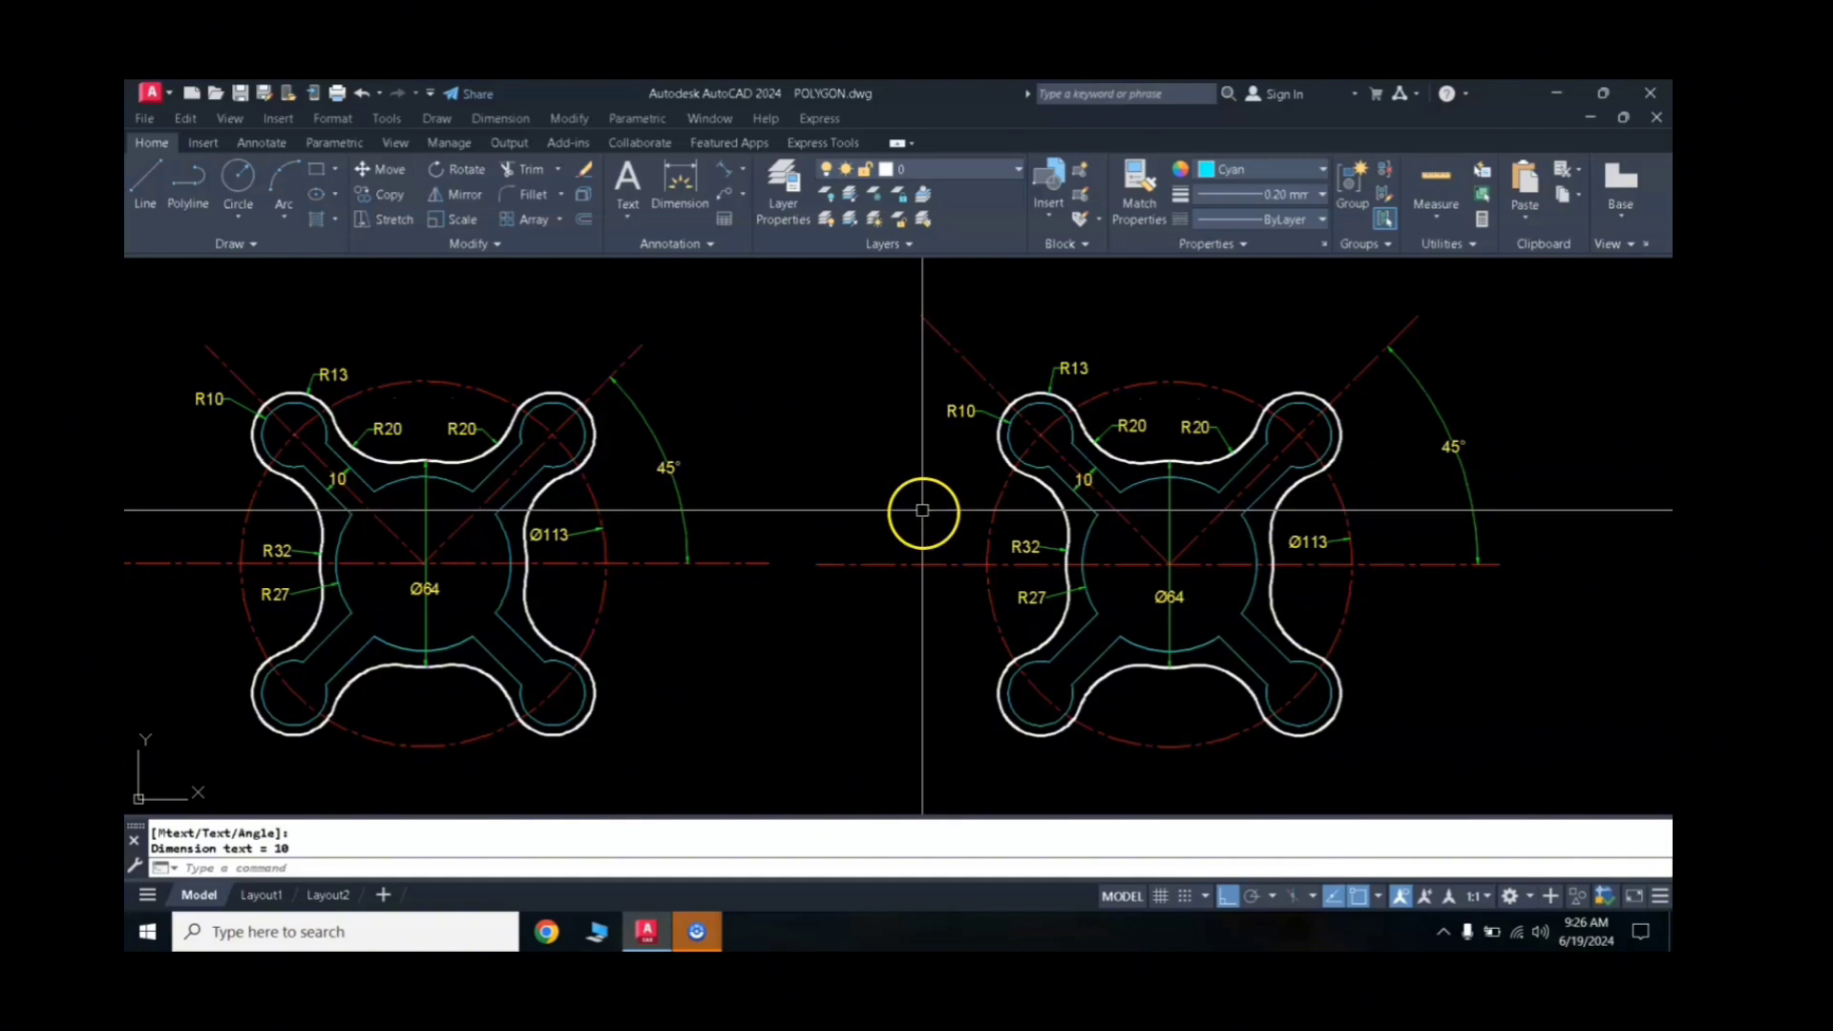
{"action": "middle_click_drag", "start_coordinate": [929, 496], "coordinate": [958, 507]}
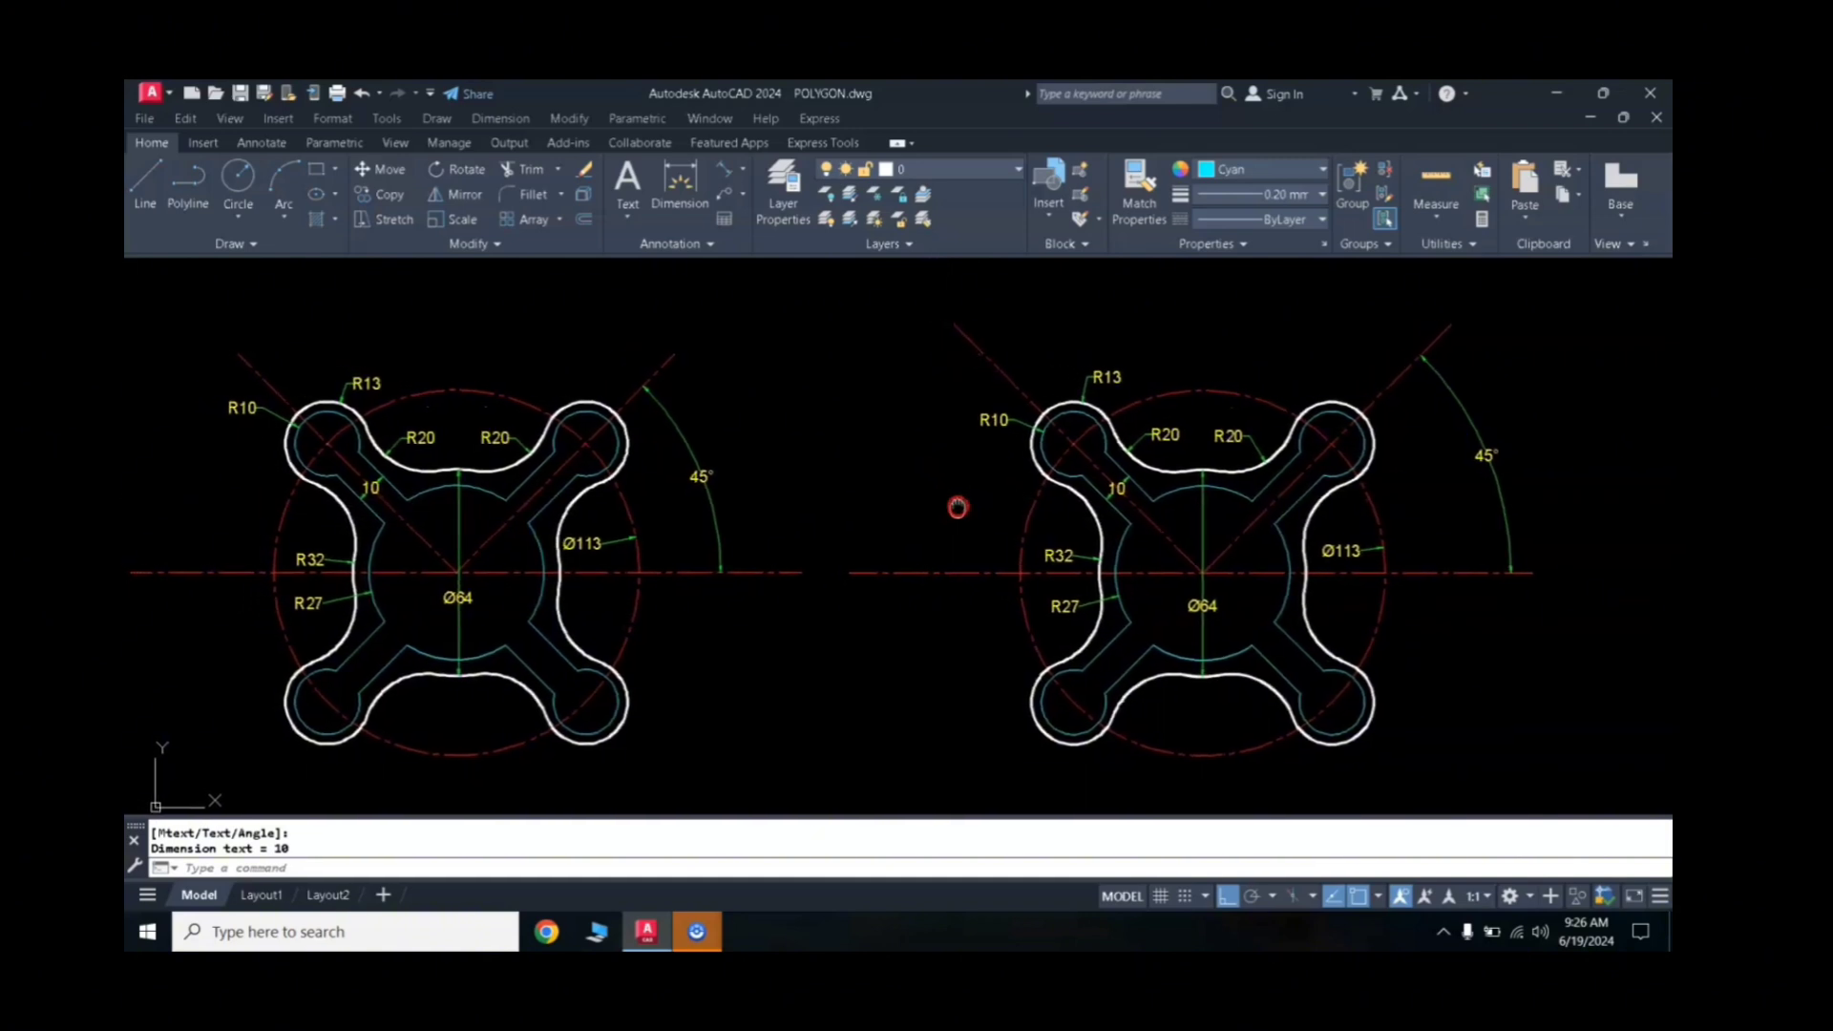